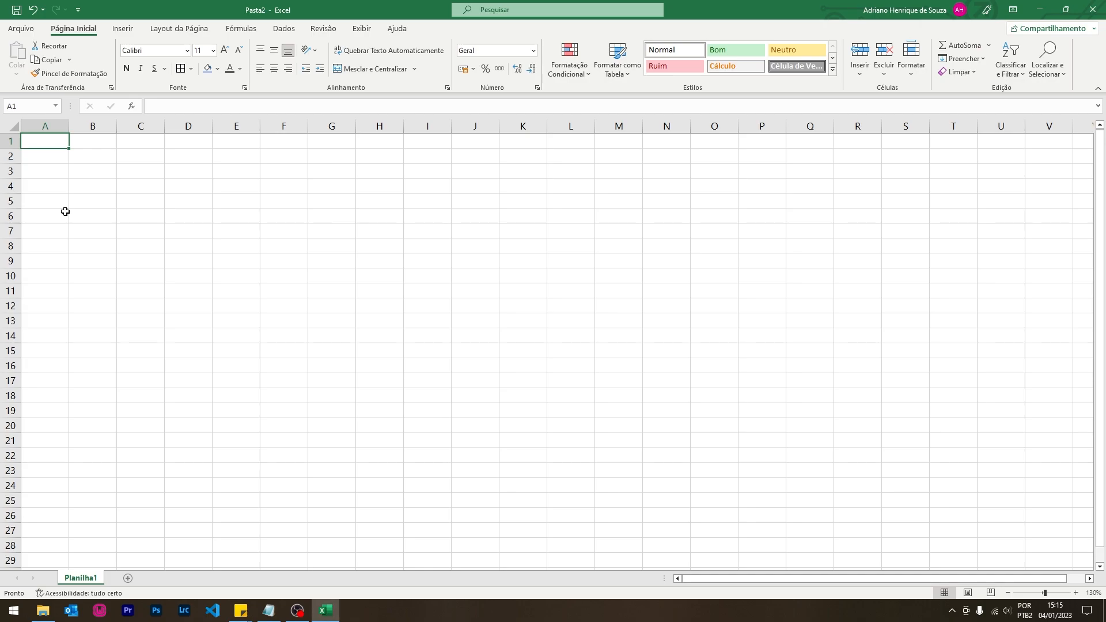
- Check the current cell address, then jump to the sheet's last row and last column and back to A1
{"action": "left_click", "coordinate": [29, 103]}
{"action": "left_click", "coordinate": [41, 144]}
{"action": "key", "text": "ctrl+Down"}
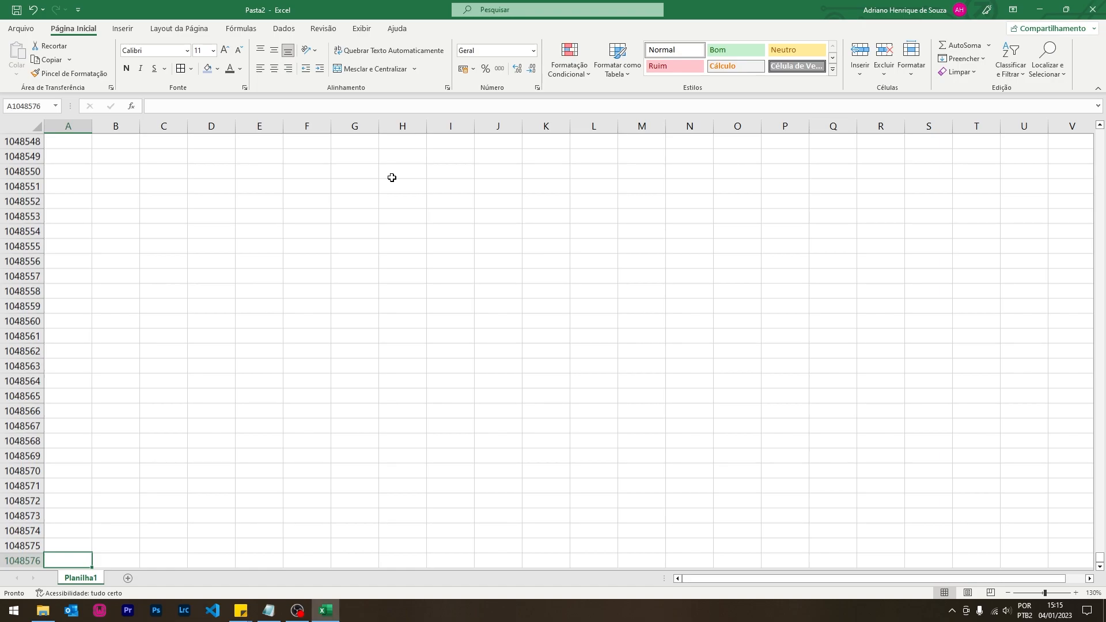
{"action": "key", "text": "ctrl+Up"}
{"action": "key", "text": "ctrl+Right"}
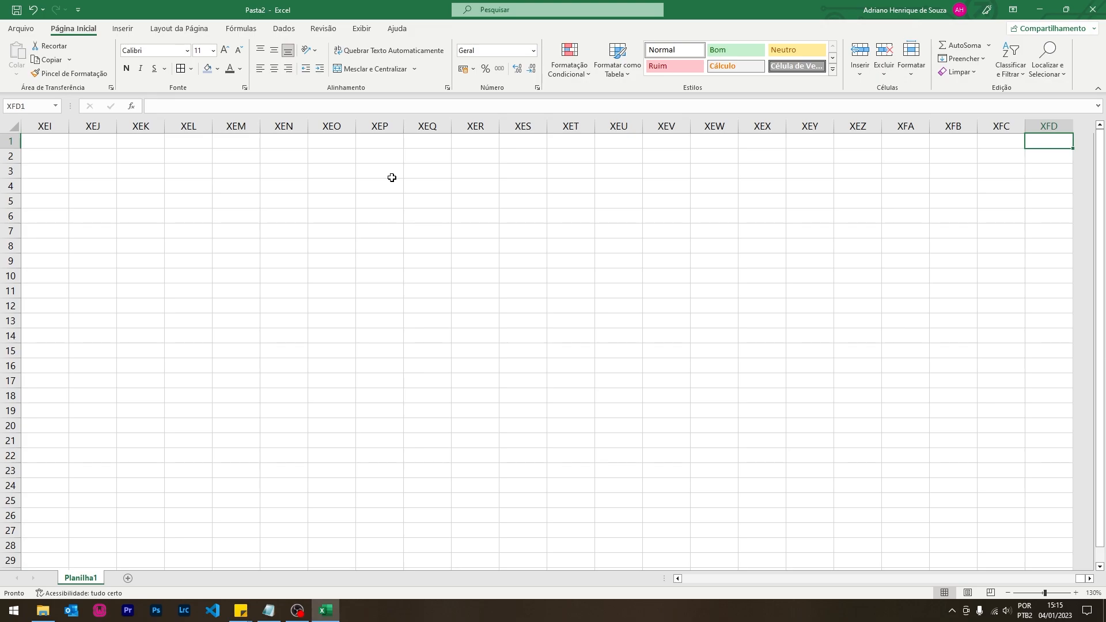
{"action": "key", "text": "ctrl+Left"}
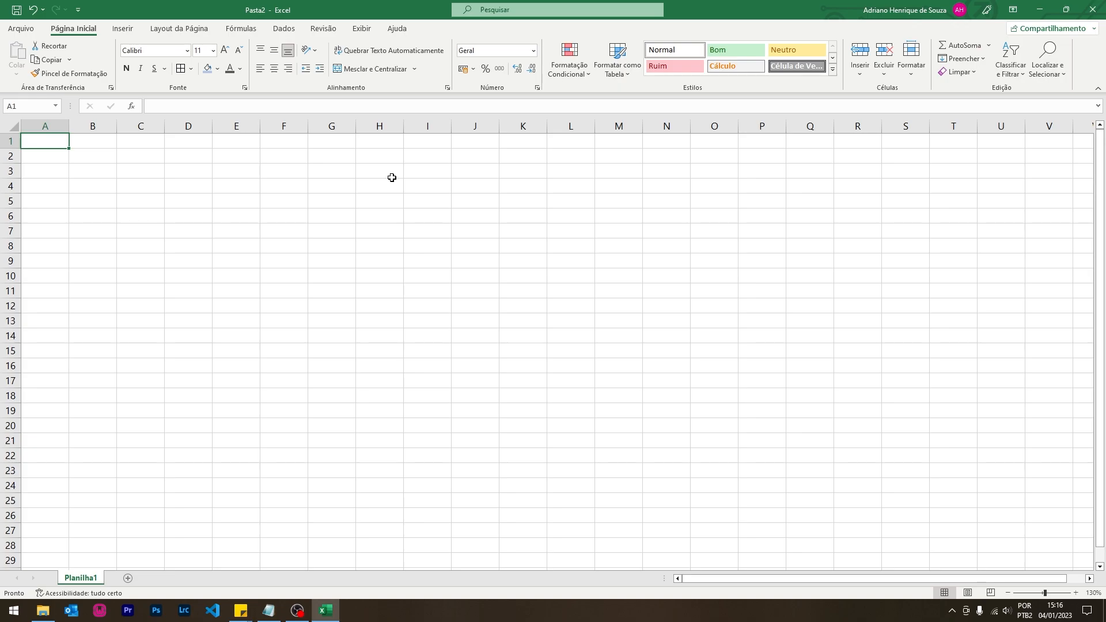
- Go to cell Z1 via the Name Box, then jump to column XFD, the last row and back to A1
{"action": "left_click", "coordinate": [32, 107]}
{"action": "type", "text": "Z1"}
{"action": "key", "text": "Return"}
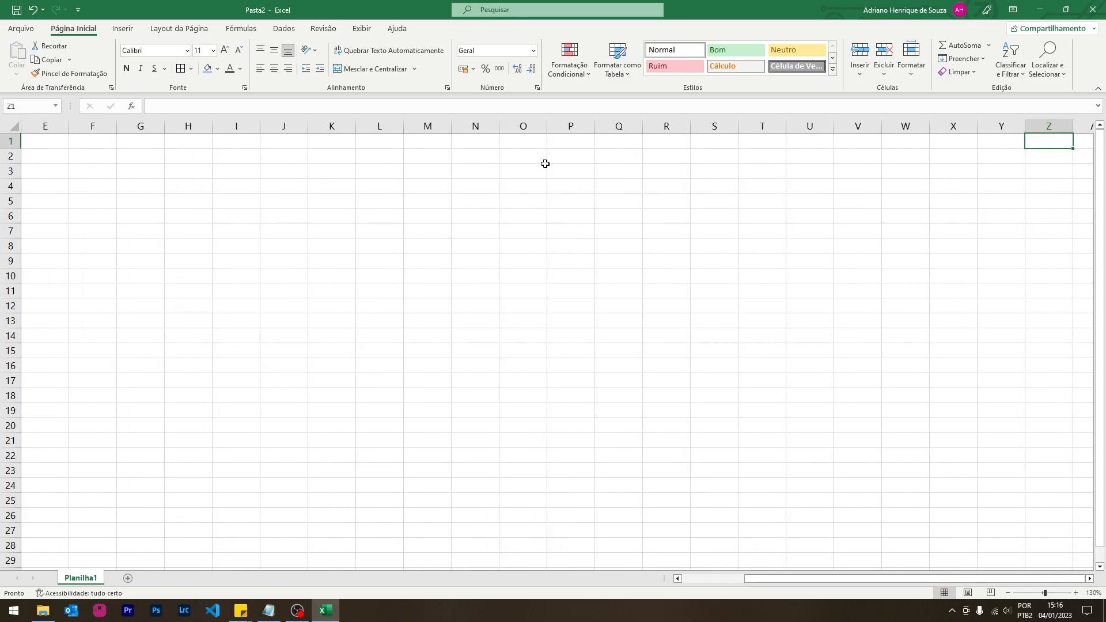
{"action": "left_click", "coordinate": [1089, 579]}
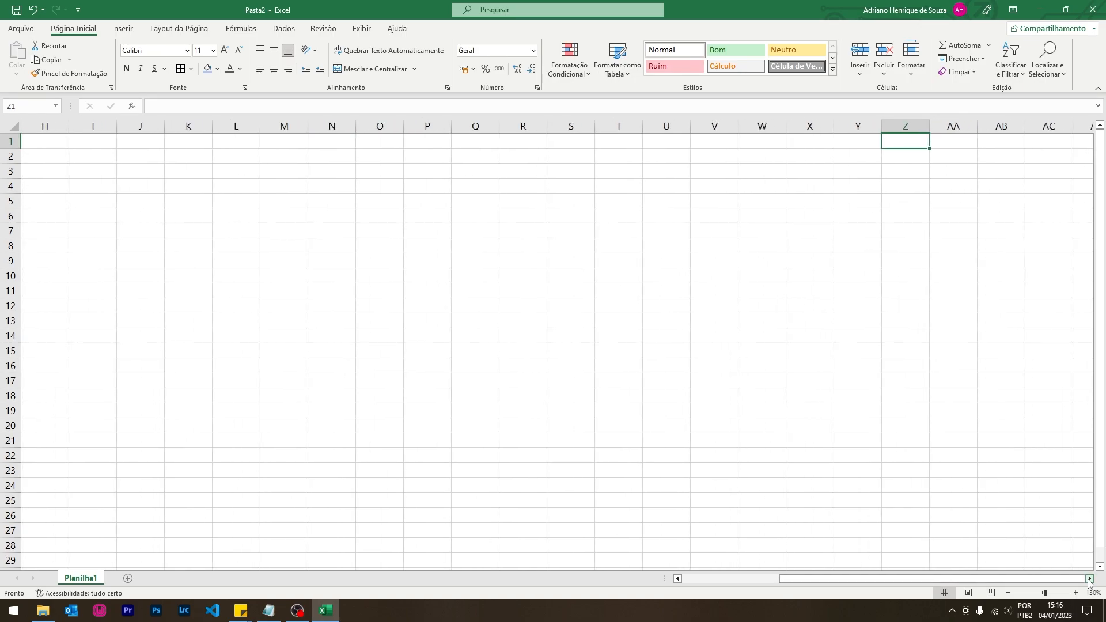
{"action": "key", "text": "ctrl+Right"}
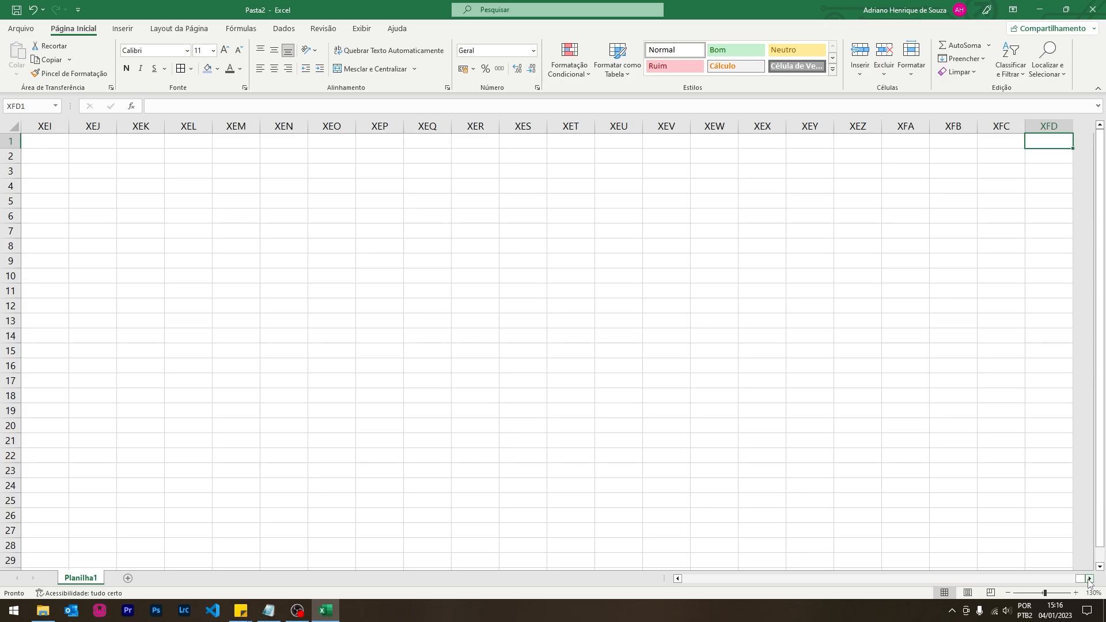
{"action": "key", "text": "ctrl+Left"}
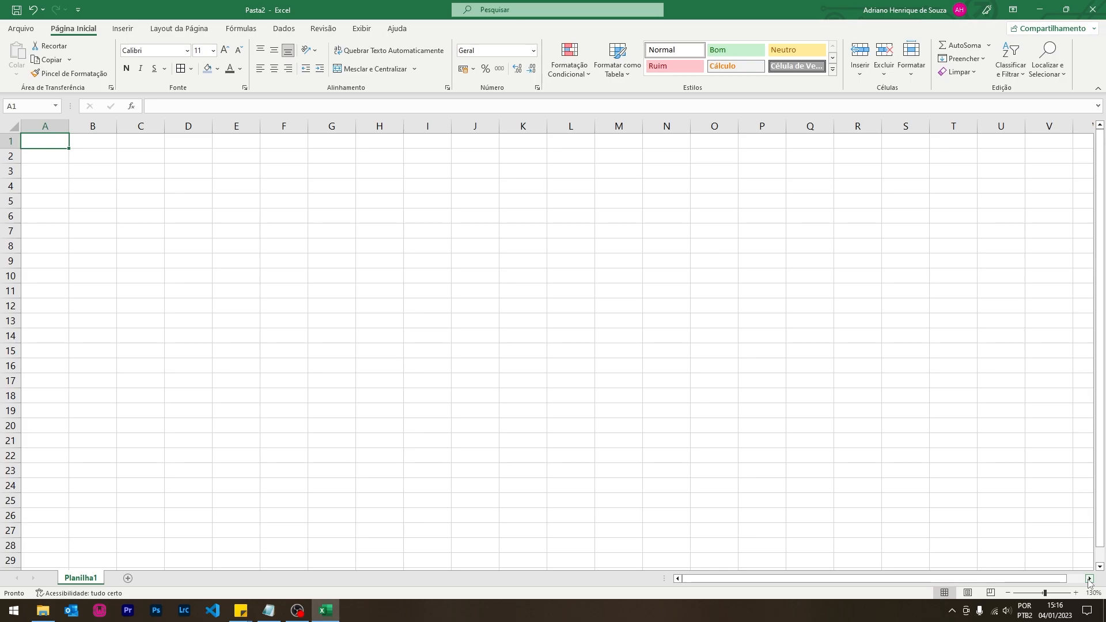
{"action": "key", "text": "ctrl+Right"}
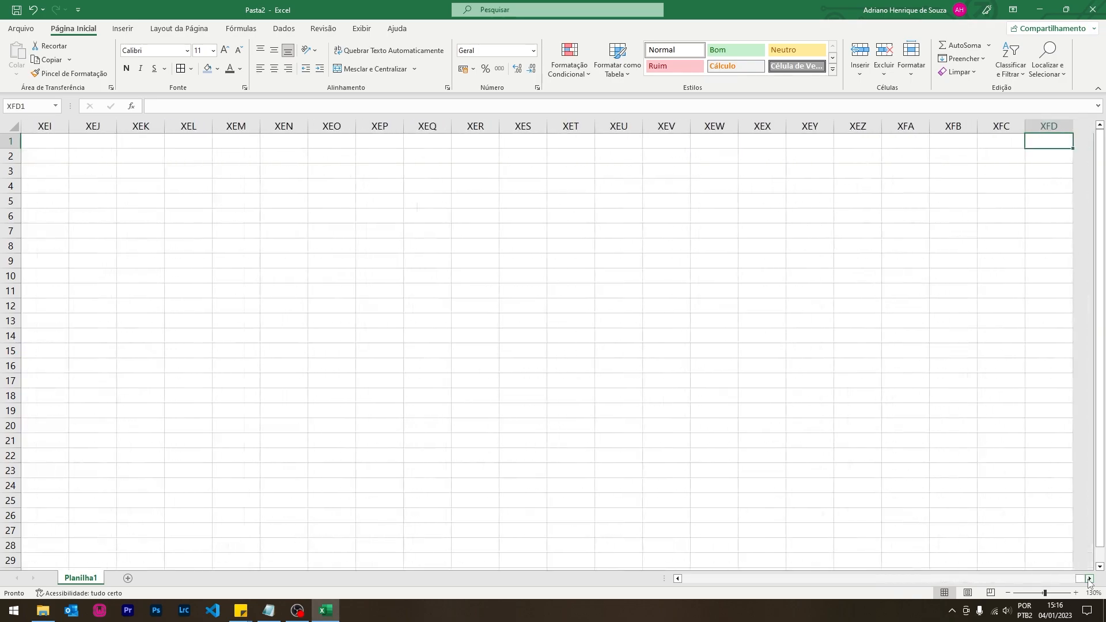
{"action": "key", "text": "ctrl+Left"}
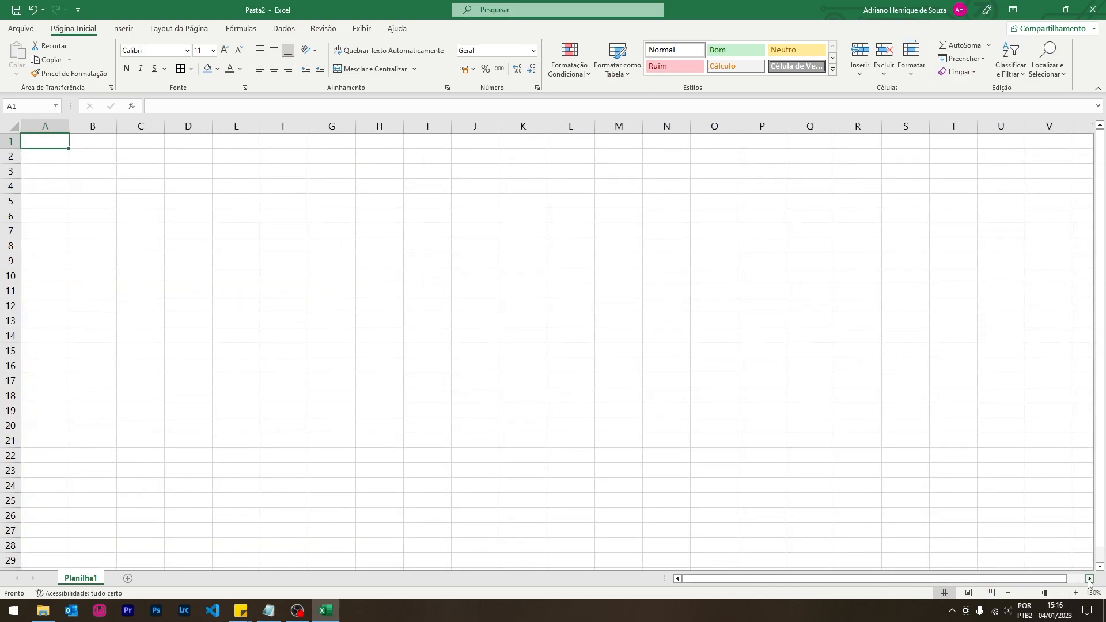
{"action": "key", "text": "ctrl+Right"}
{"action": "key", "text": "ctrl+Left"}
{"action": "key", "text": "ctrl+Down"}
{"action": "key", "text": "ctrl+Up"}
- Enter =CONTAR.VAZIO(2:2) in A1 to count blank cells in row 2, then clear it
{"action": "type", "text": "=vcon"}
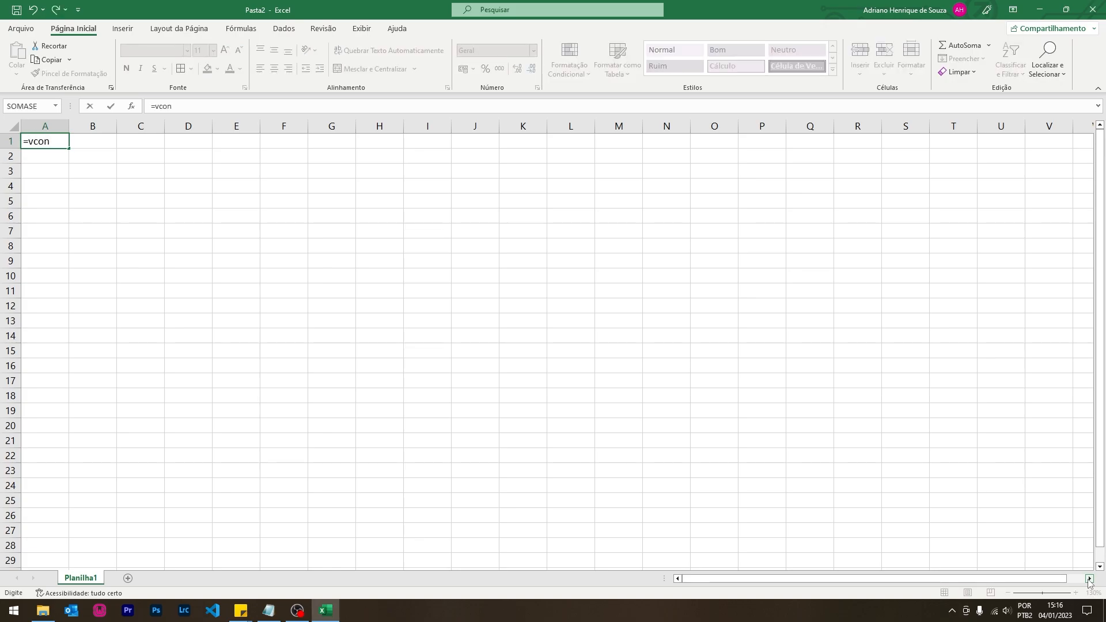
{"action": "key", "text": "BackSpace"}
{"action": "key", "text": "BackSpace"}
{"action": "key", "text": "BackSpace"}
{"action": "key", "text": "BackSpace"}
{"action": "type", "text": "conta"}
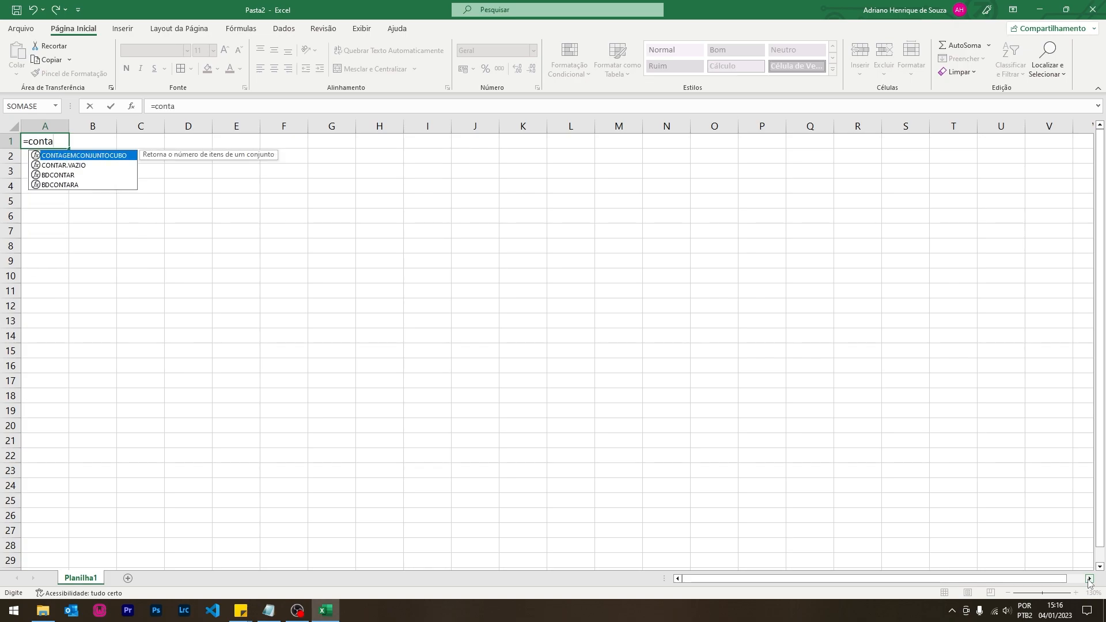
{"action": "type", "text": "r.vazio("}
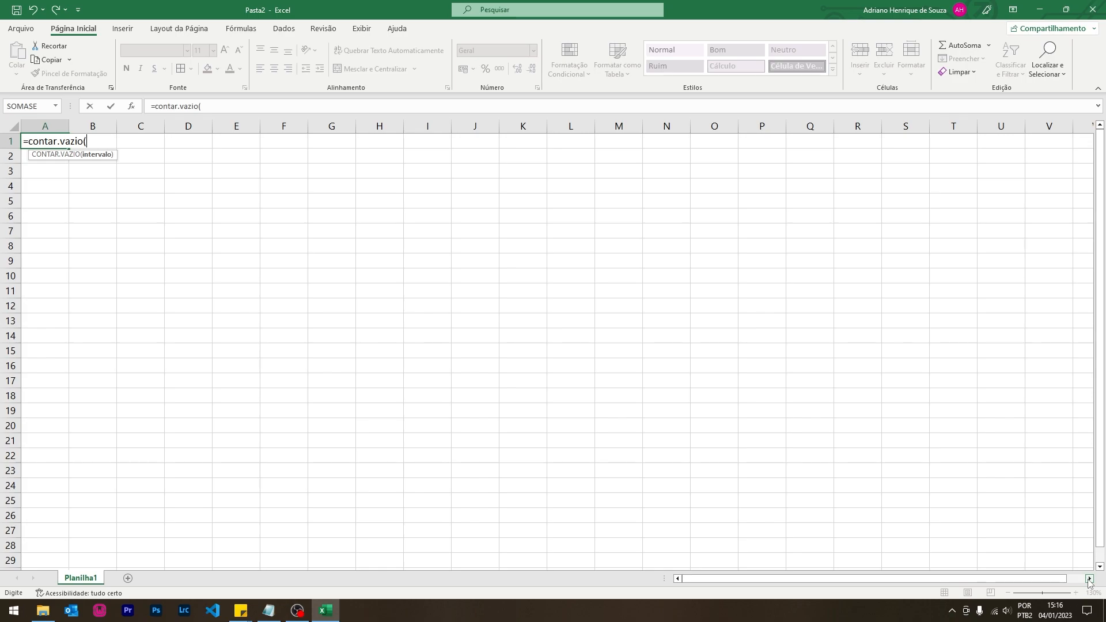
{"action": "type", "text": "2:2)"}
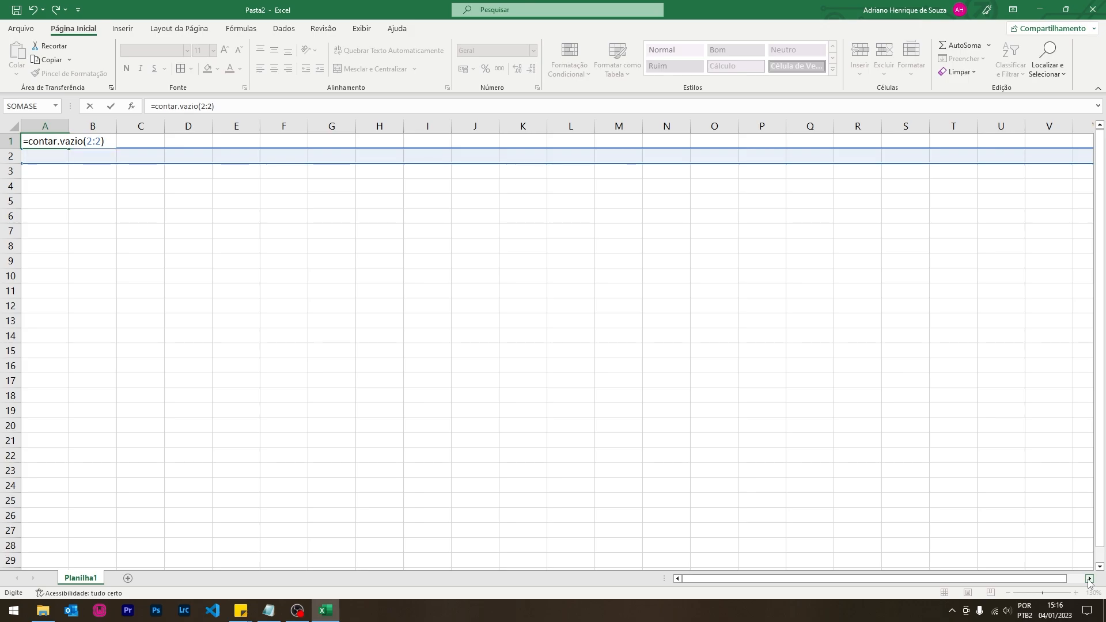
{"action": "key", "text": "Return"}
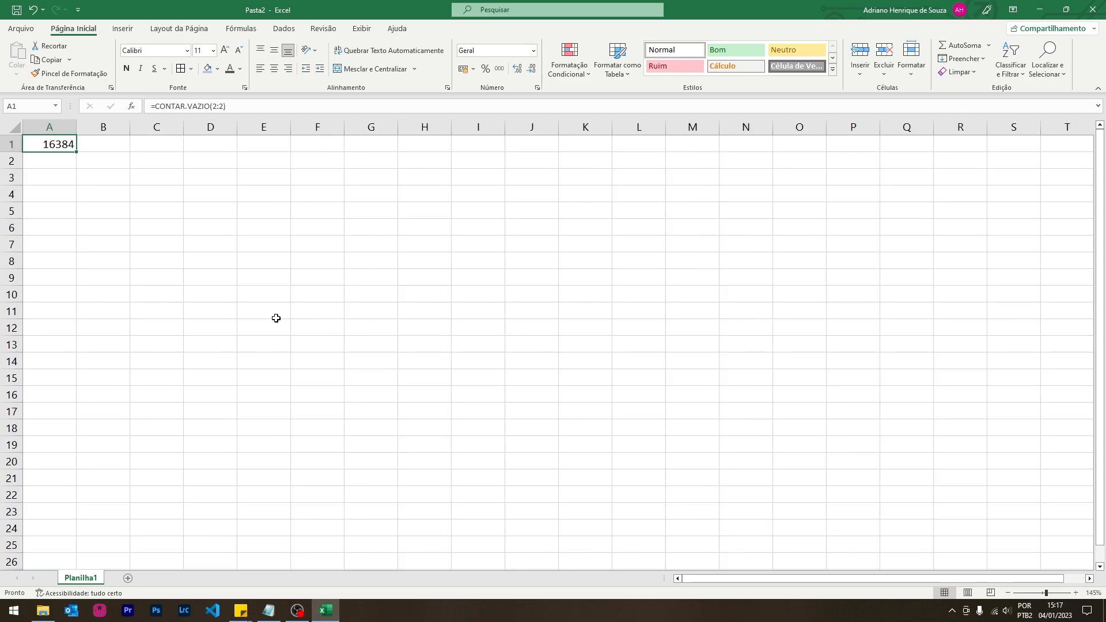
{"action": "key", "text": "Delete"}
- Type the headers Produto, Qtde, Valor and Subtotal into A1:D1
{"action": "scroll", "coordinate": [345, 439], "scroll_direction": "up", "scroll_amount": 1, "text": "ctrl"}
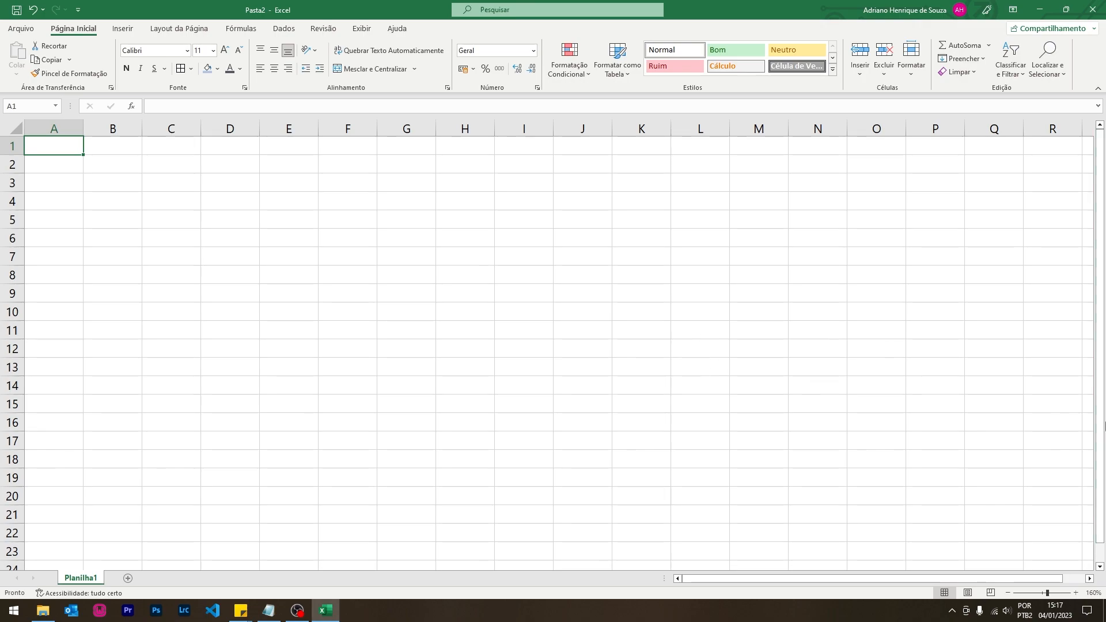
{"action": "type", "text": "Produto"}
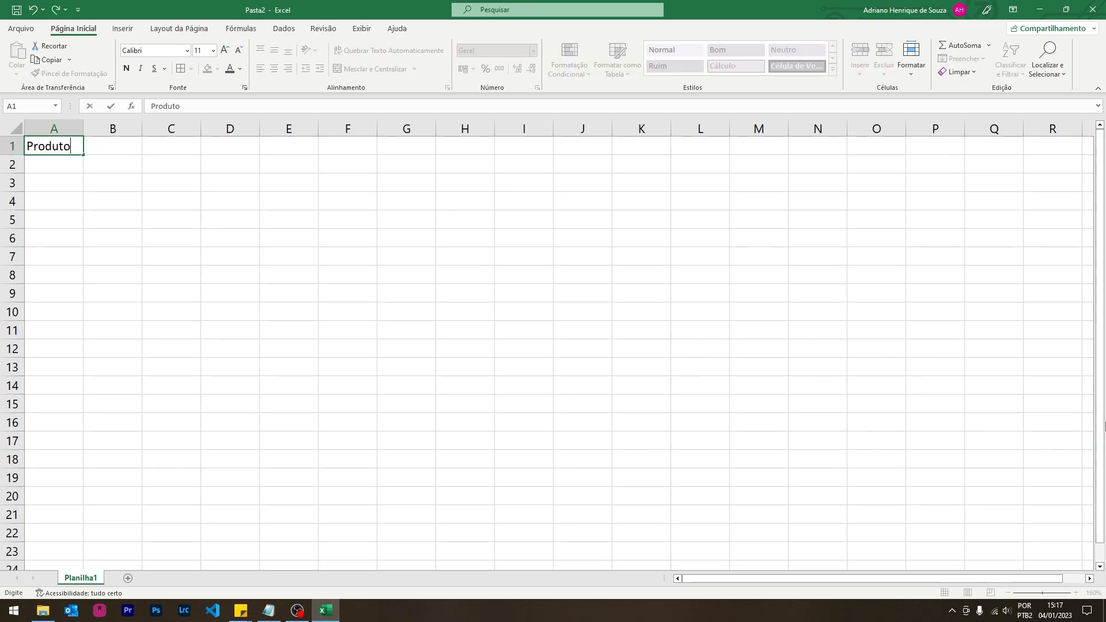
{"action": "key", "text": "Tab"}
{"action": "type", "text": "Qtde"}
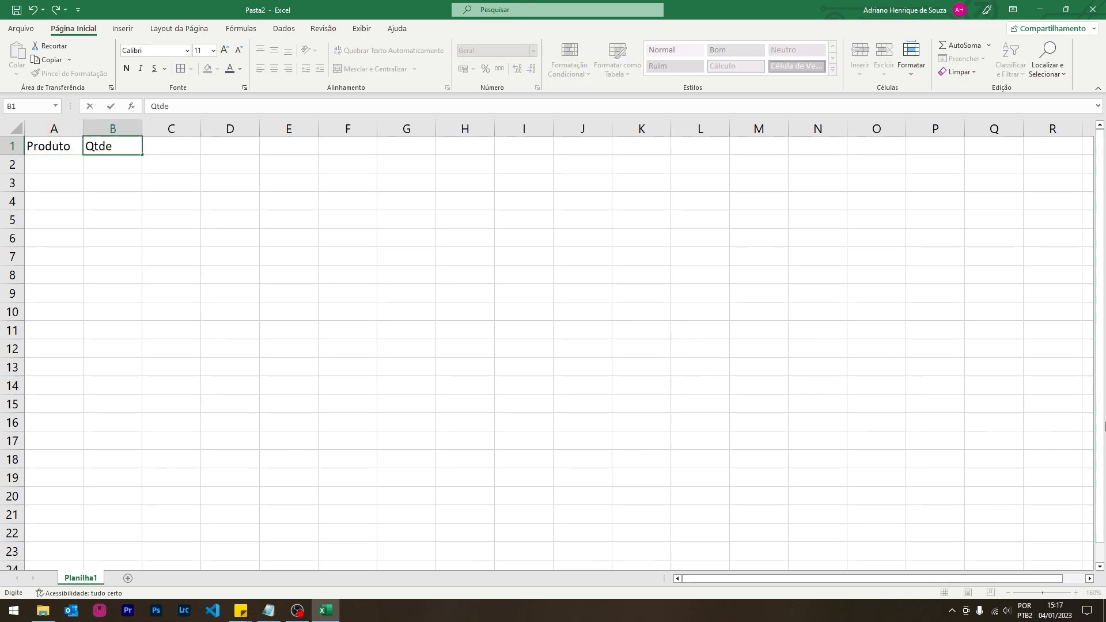
{"action": "key", "text": "Tab"}
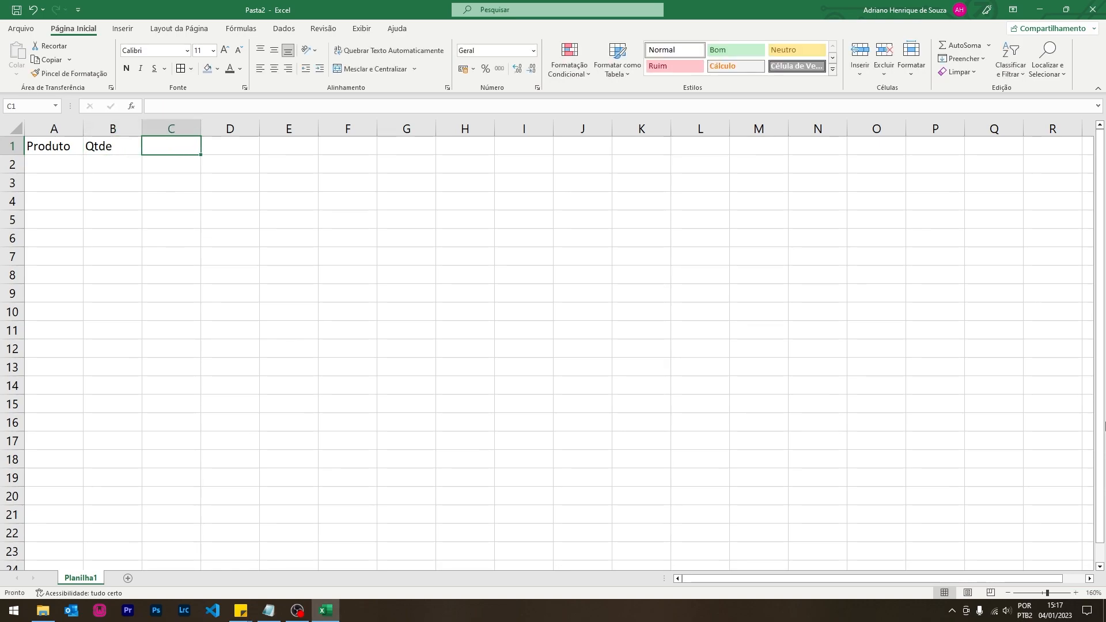
{"action": "type", "text": "Valor"}
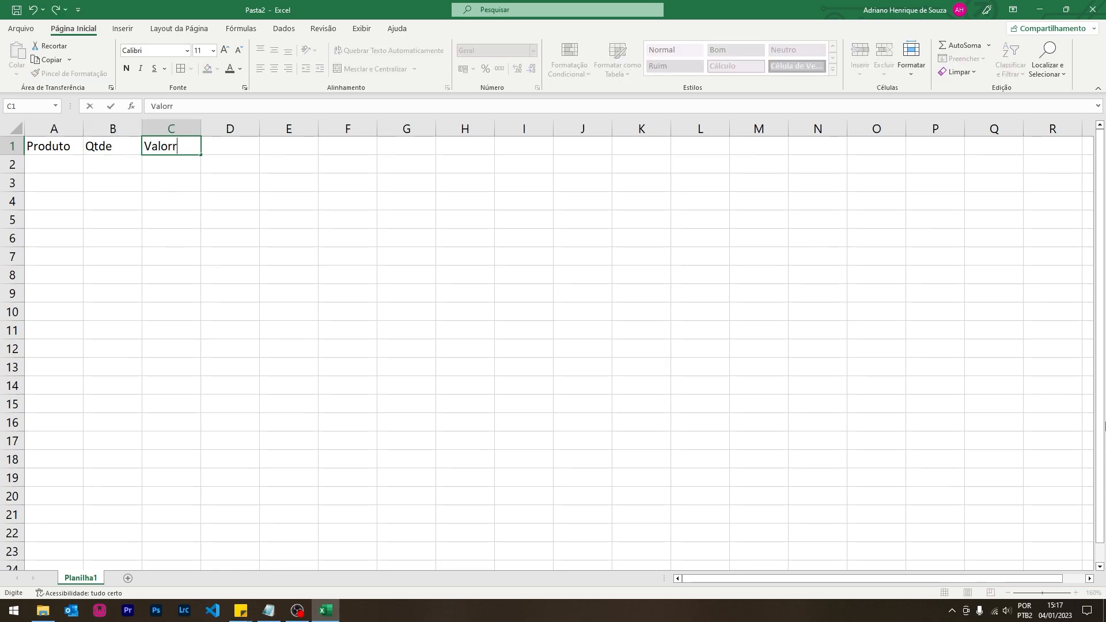
{"action": "key", "text": "Tab"}
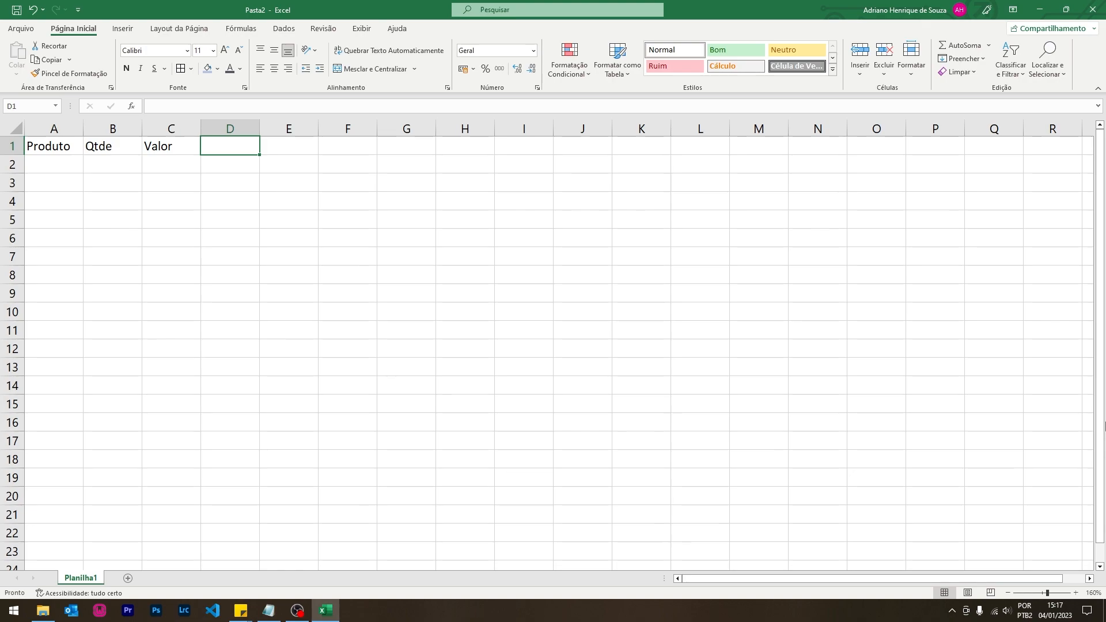
{"action": "type", "text": "Suv"}
{"action": "key", "text": "BackSpace"}
{"action": "type", "text": "b"}
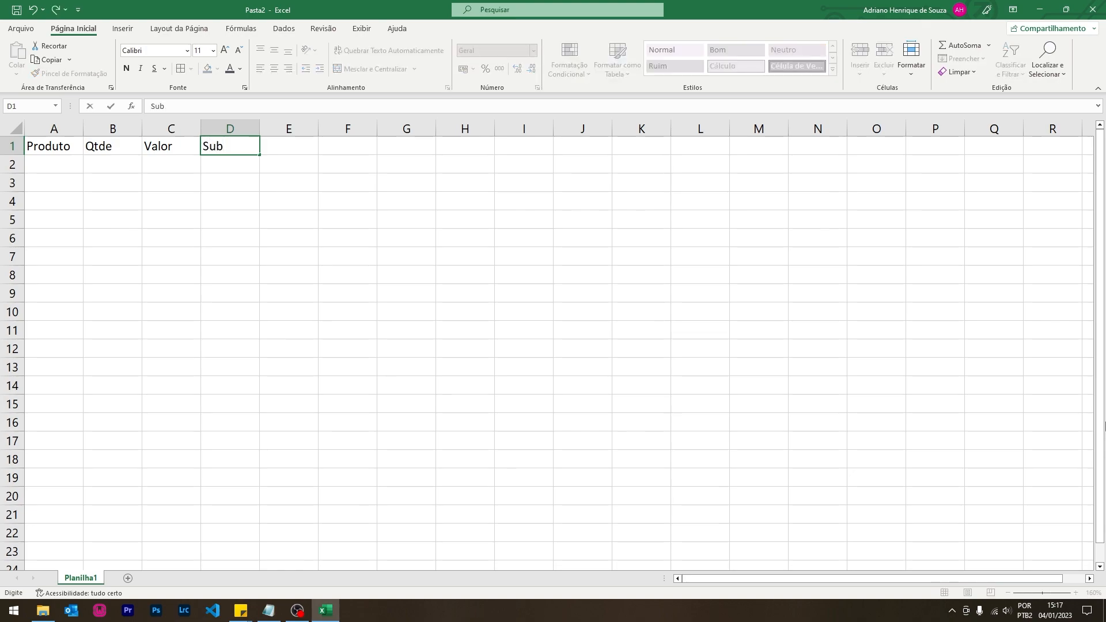
{"action": "type", "text": "tot"}
{"action": "key", "text": "BackSpace"}
{"action": "key", "text": "BackSpace"}
{"action": "type", "text": "total"}
{"action": "key", "text": "Return"}
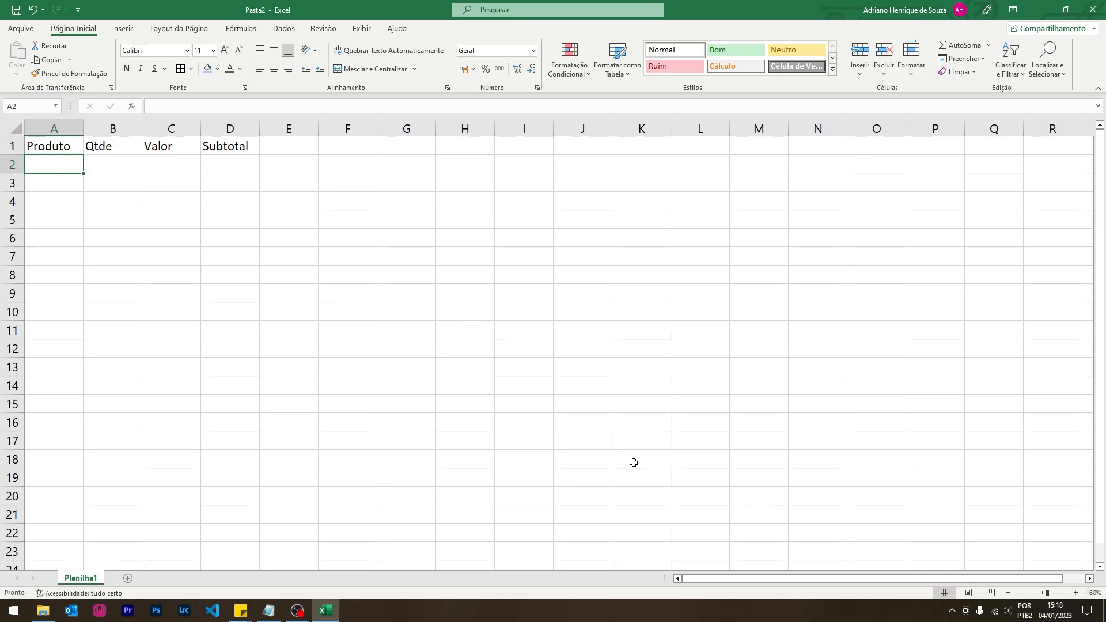
- List the products Vestidos, Calça Jeans, Camisetas, Camisas and Bermudas in A2:A6
{"action": "type", "text": "Vestidos"}
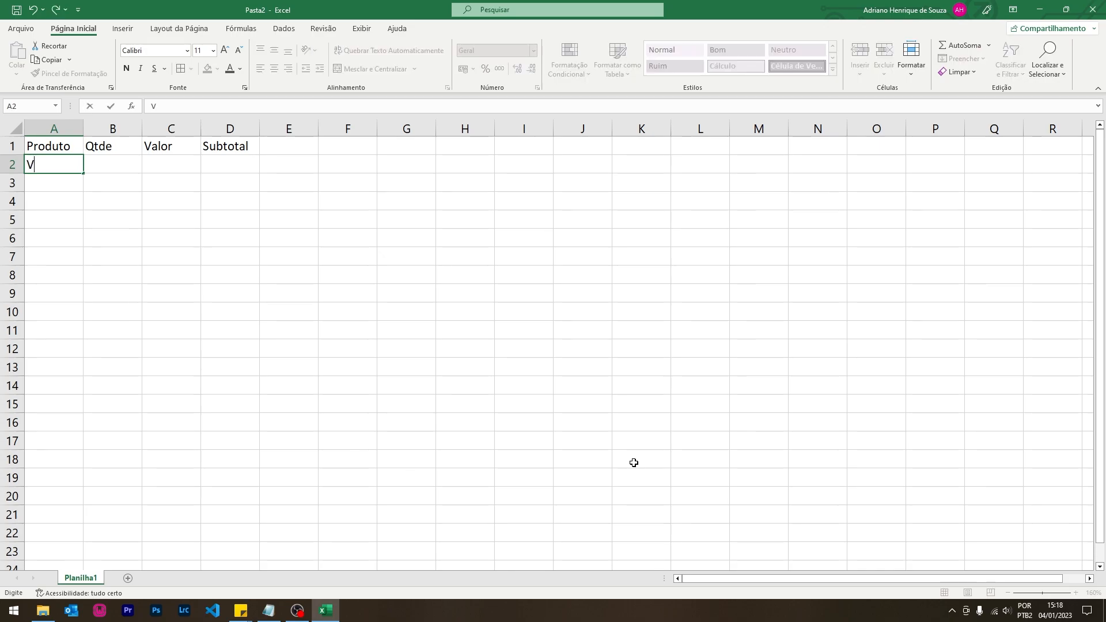
{"action": "key", "text": "Return"}
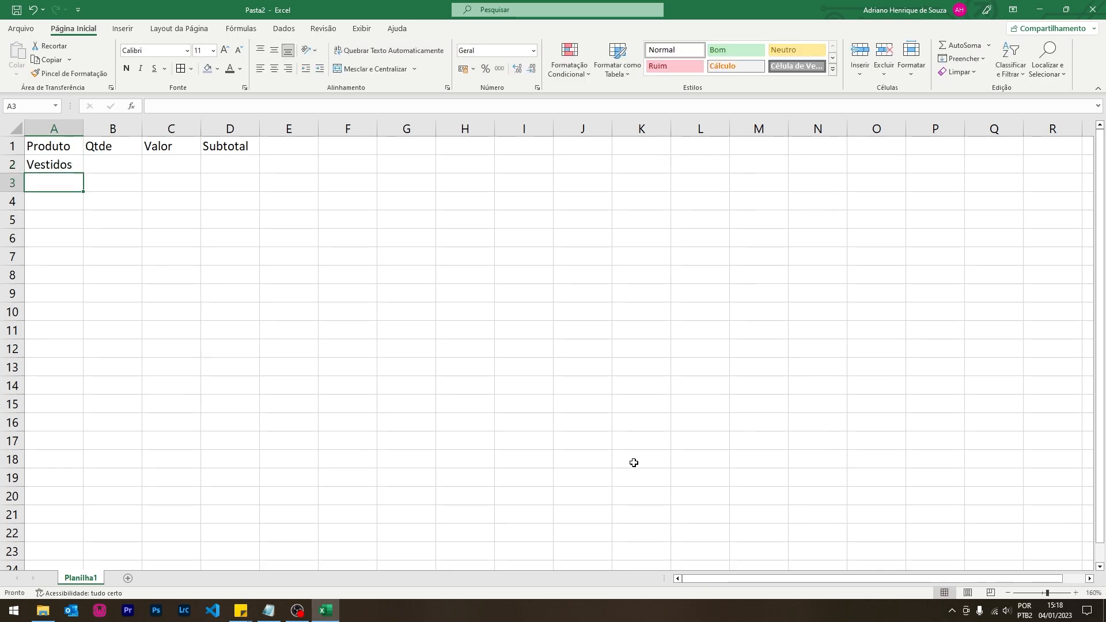
{"action": "type", "text": "Calça Jeans"}
{"action": "key", "text": "Return"}
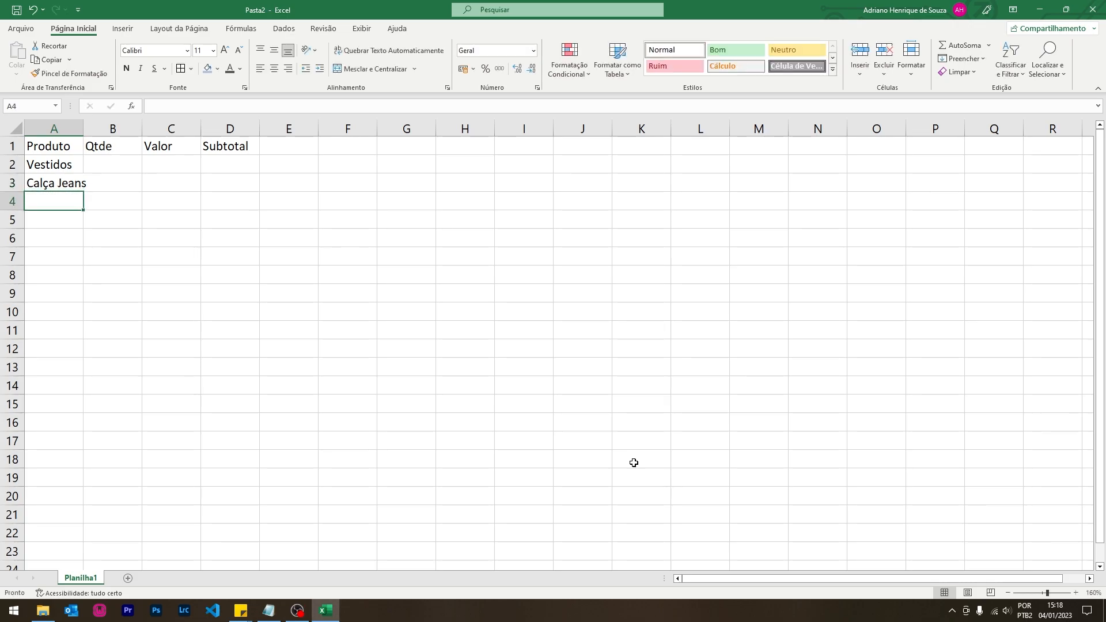
{"action": "type", "text": "Camisetas"}
{"action": "key", "text": "Return"}
{"action": "type", "text": "Camisas"}
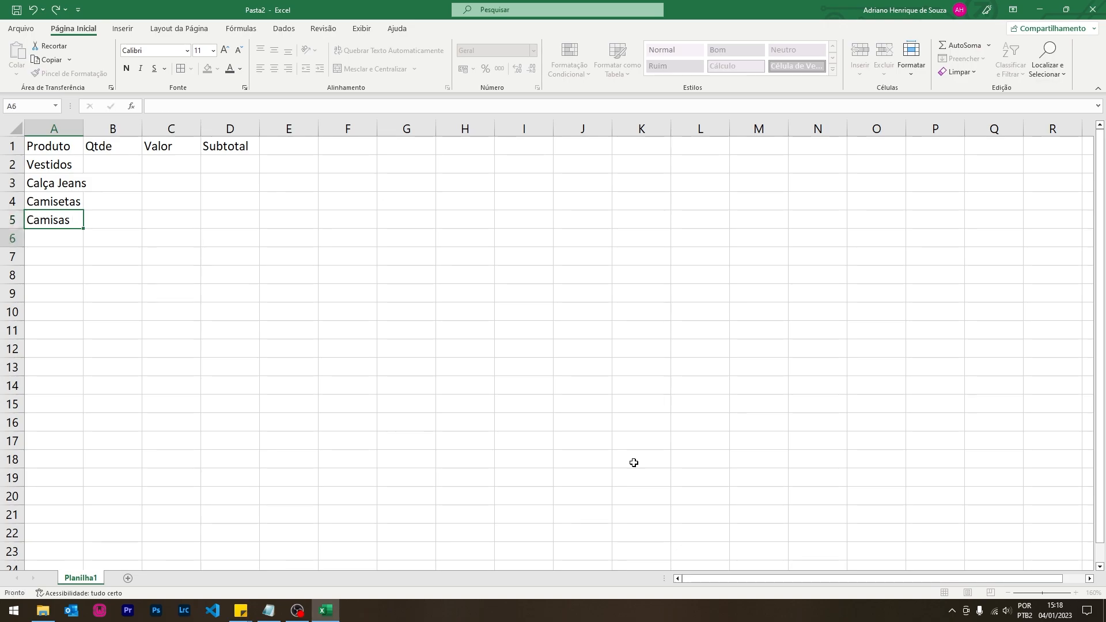
{"action": "key", "text": "Return"}
{"action": "type", "text": "Beru"}
{"action": "key", "text": "BackSpace"}
{"action": "type", "text": "mudas"}
{"action": "key", "text": "Tab"}
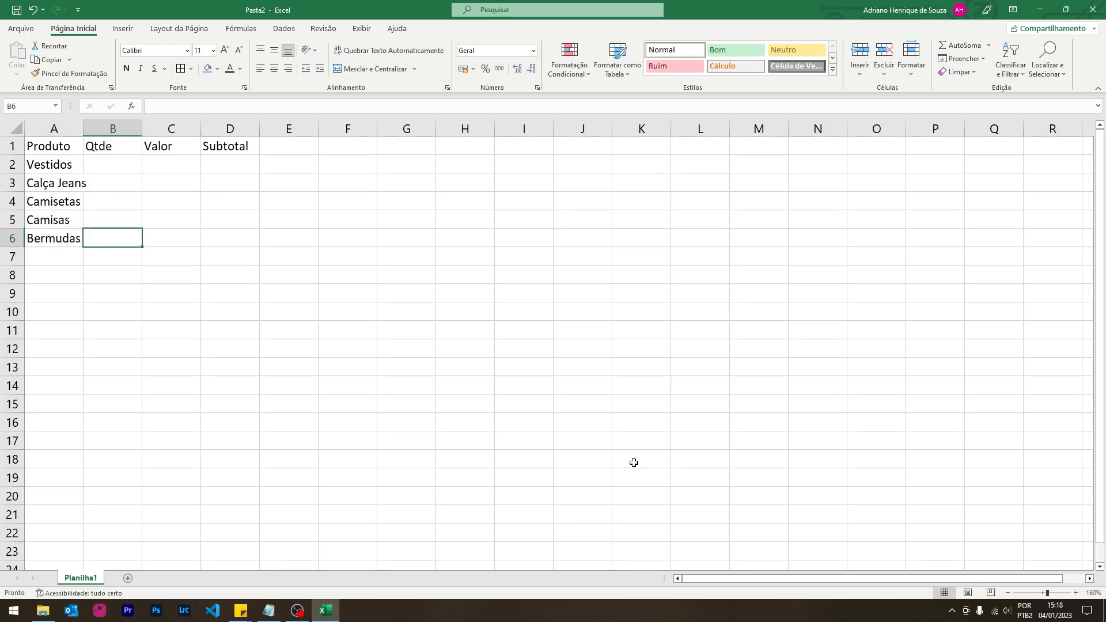
- Enter the quantities 5, 2, 4, 5 and 3 in B2:B6
{"action": "key", "text": "Up"}
{"action": "key", "text": "Up"}
{"action": "key", "text": "Up"}
{"action": "key", "text": "Up"}
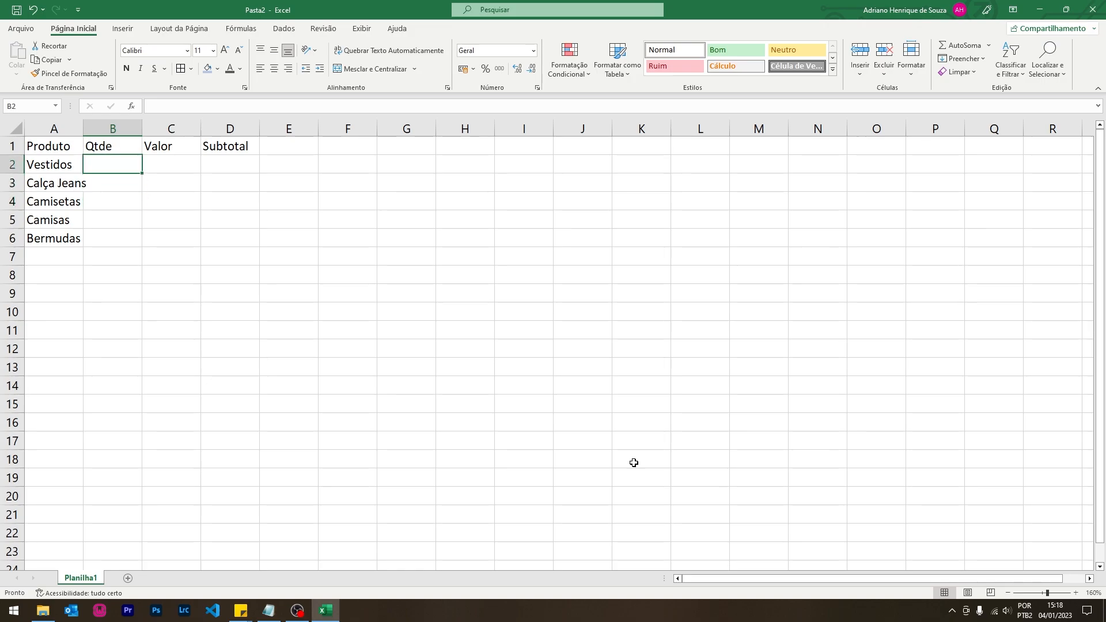
{"action": "type", "text": "5"}
{"action": "key", "text": "Return"}
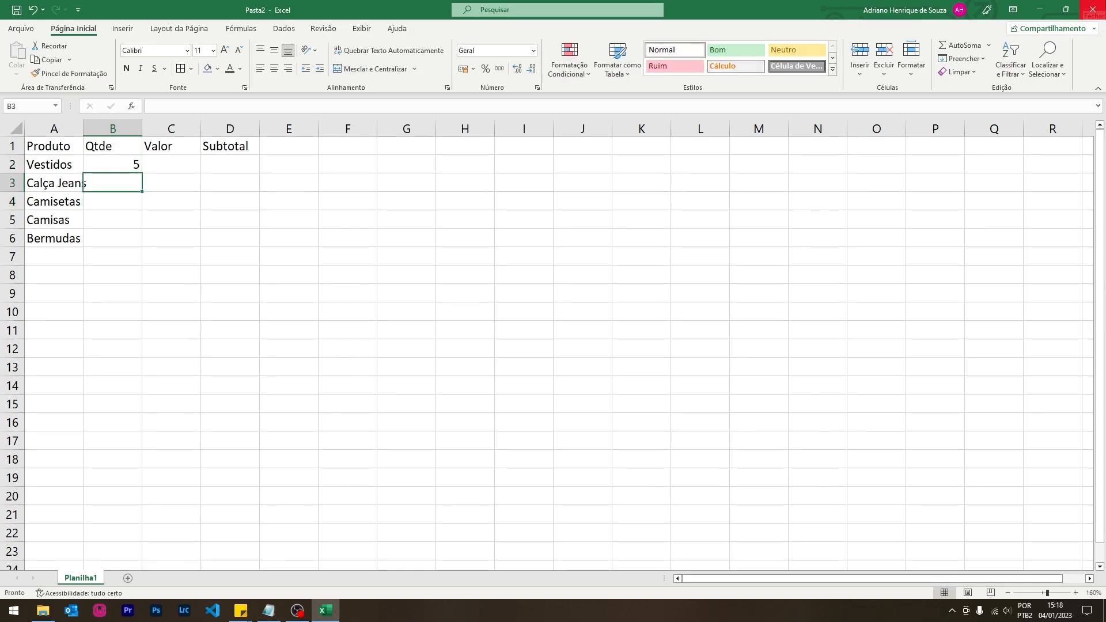
{"action": "type", "text": "2"}
{"action": "key", "text": "Return"}
{"action": "type", "text": "4"}
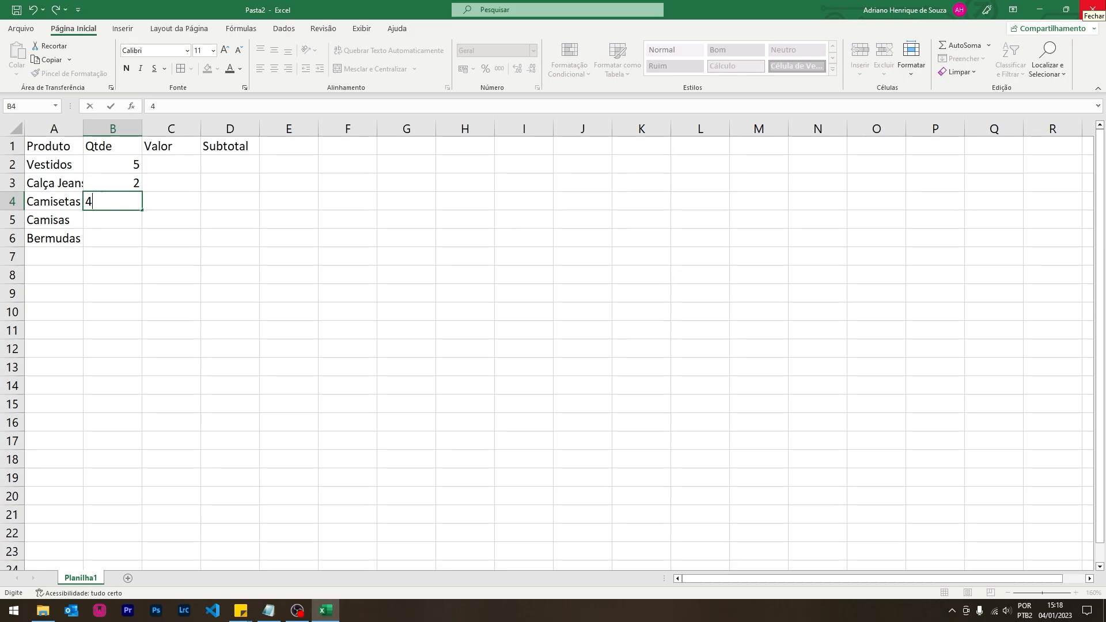
{"action": "key", "text": "Return"}
{"action": "type", "text": "5"}
{"action": "key", "text": "Return"}
{"action": "type", "text": "3"}
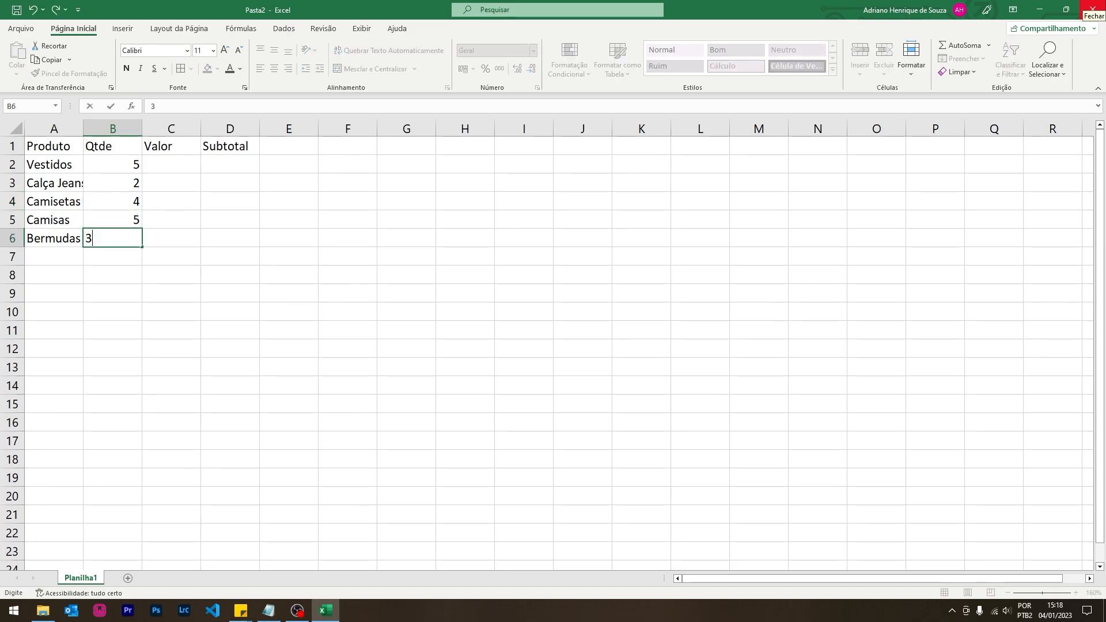
{"action": "key", "text": "Return"}
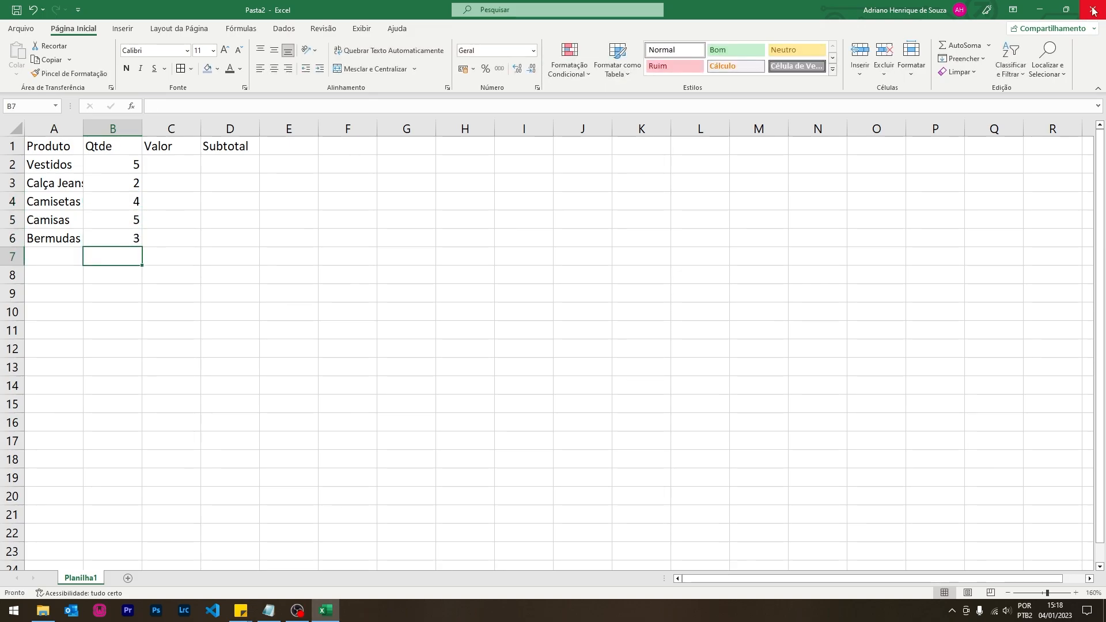
- Enter the prices 85, 120, 55, 115 and 85 in C2:C6
{"action": "left_click", "coordinate": [173, 164]}
{"action": "type", "text": "85"}
{"action": "key", "text": "Return"}
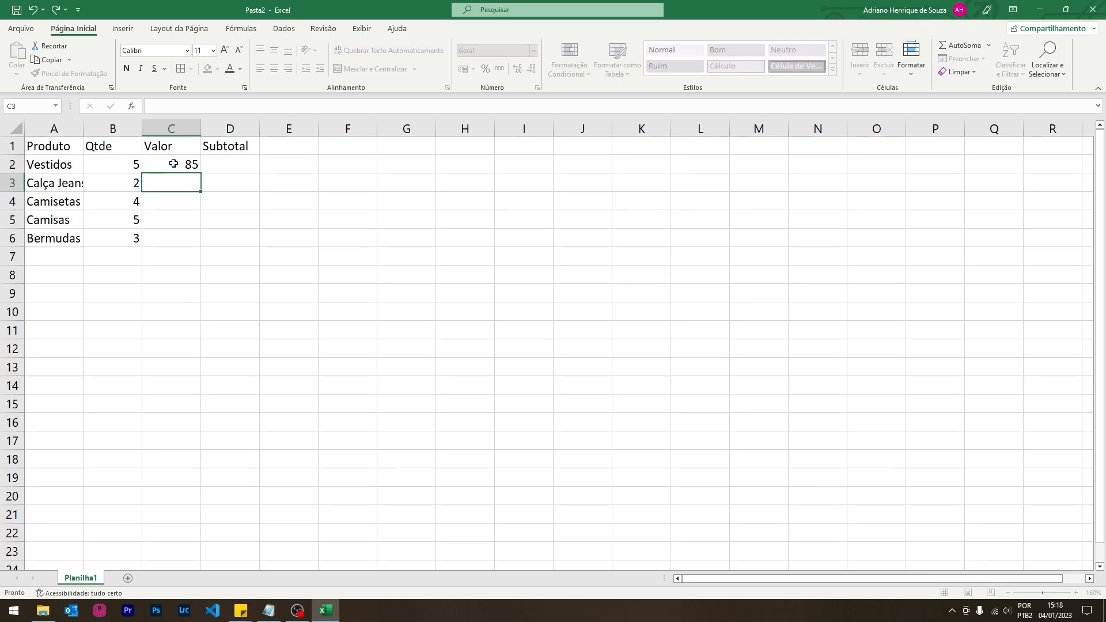
{"action": "type", "text": "120"}
{"action": "key", "text": "Return"}
{"action": "type", "text": "55"}
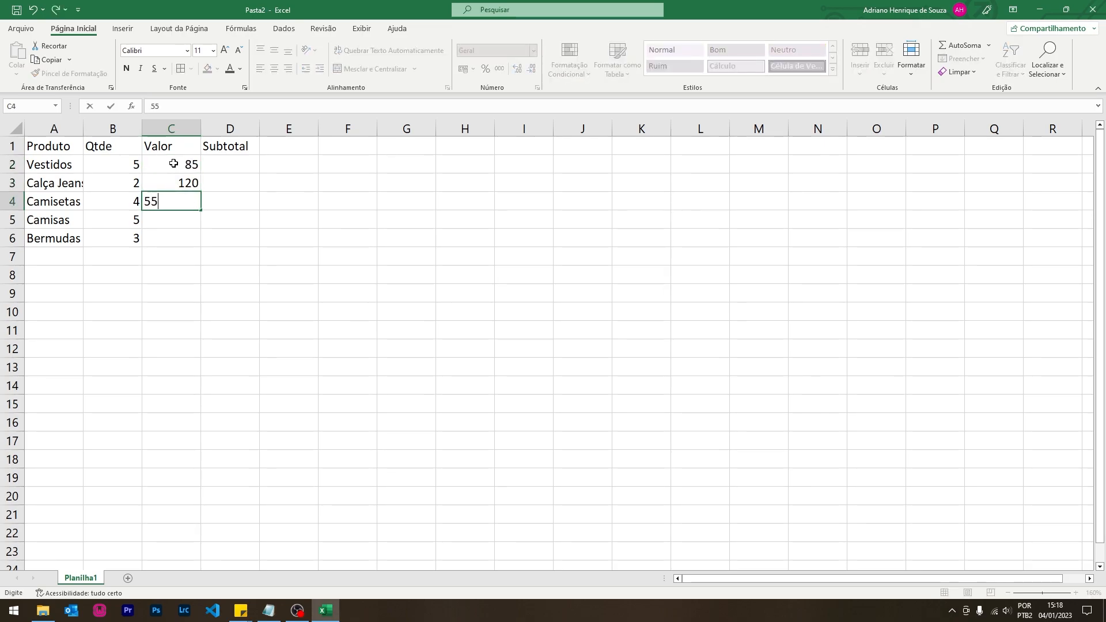
{"action": "key", "text": "Return"}
{"action": "type", "text": "115"}
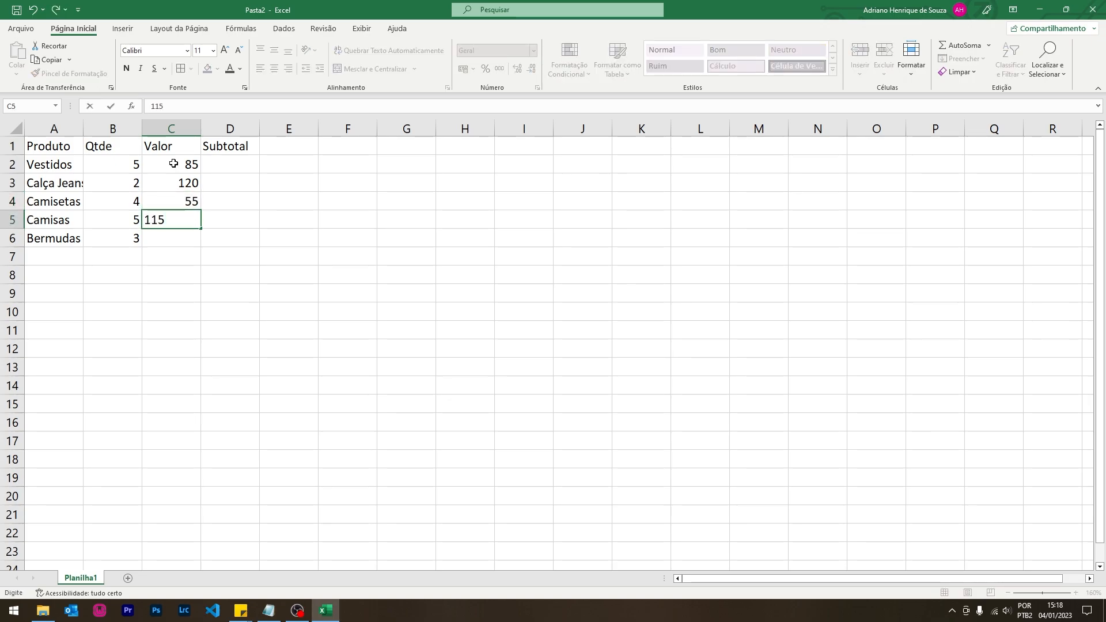
{"action": "key", "text": "Return"}
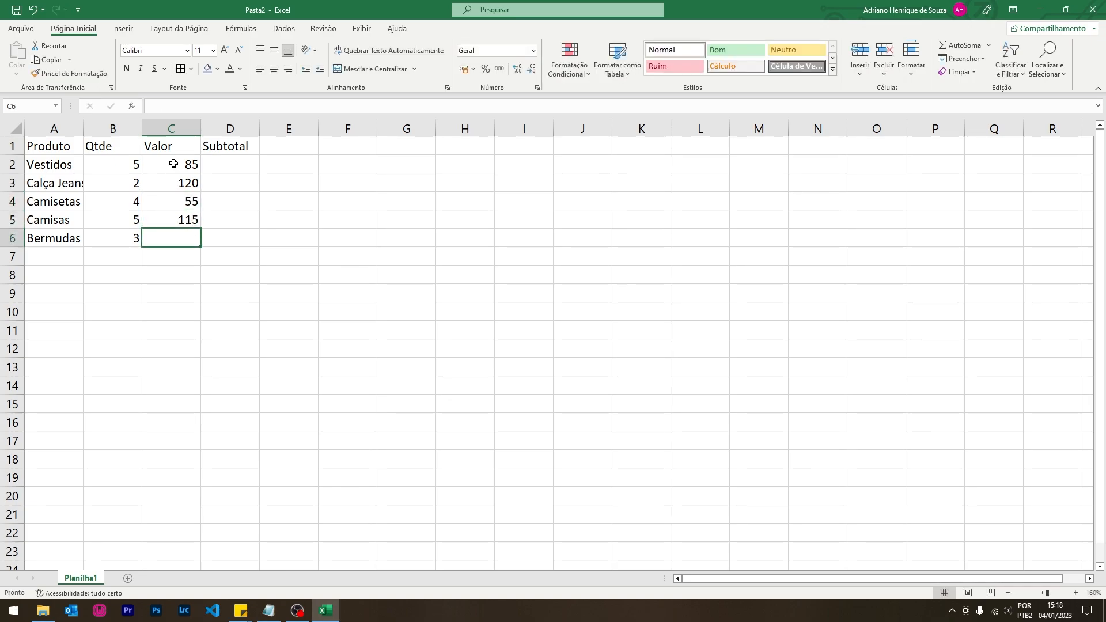
{"action": "type", "text": "85"}
{"action": "key", "text": "Return"}
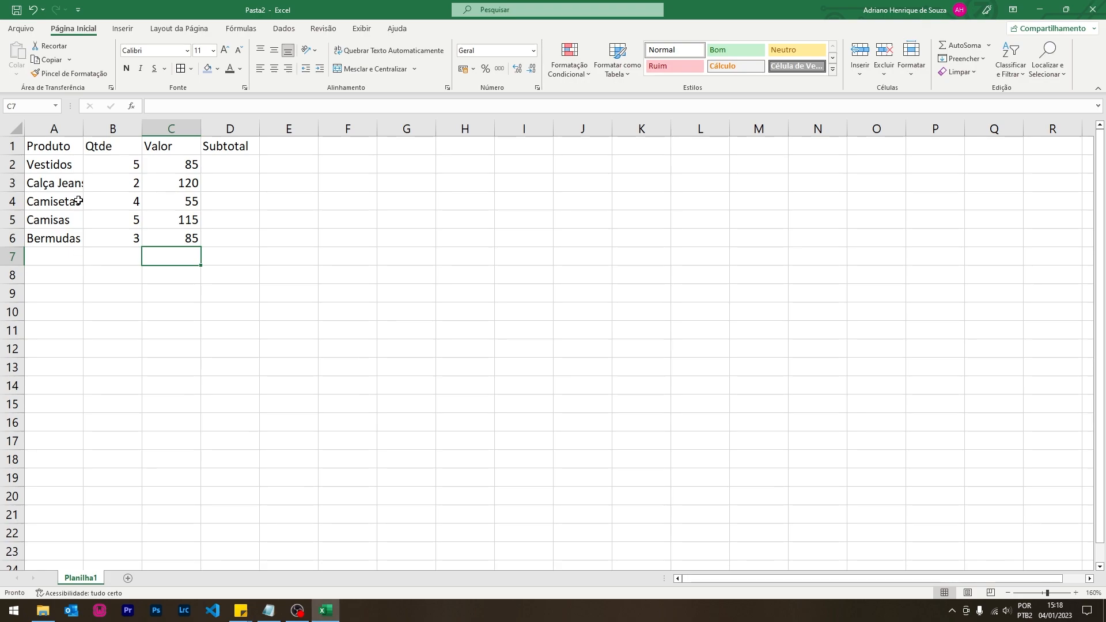
- Autofit column A so 'Calça Jeans' shows in full, then select D2
{"action": "double_click", "coordinate": [84, 127]}
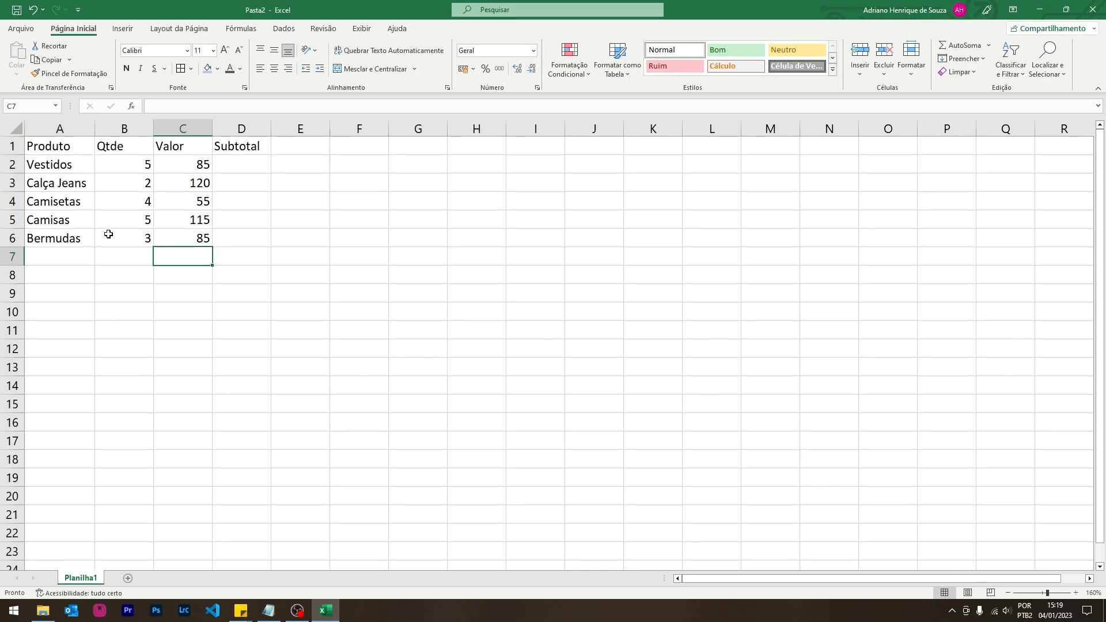
{"action": "left_click", "coordinate": [240, 161]}
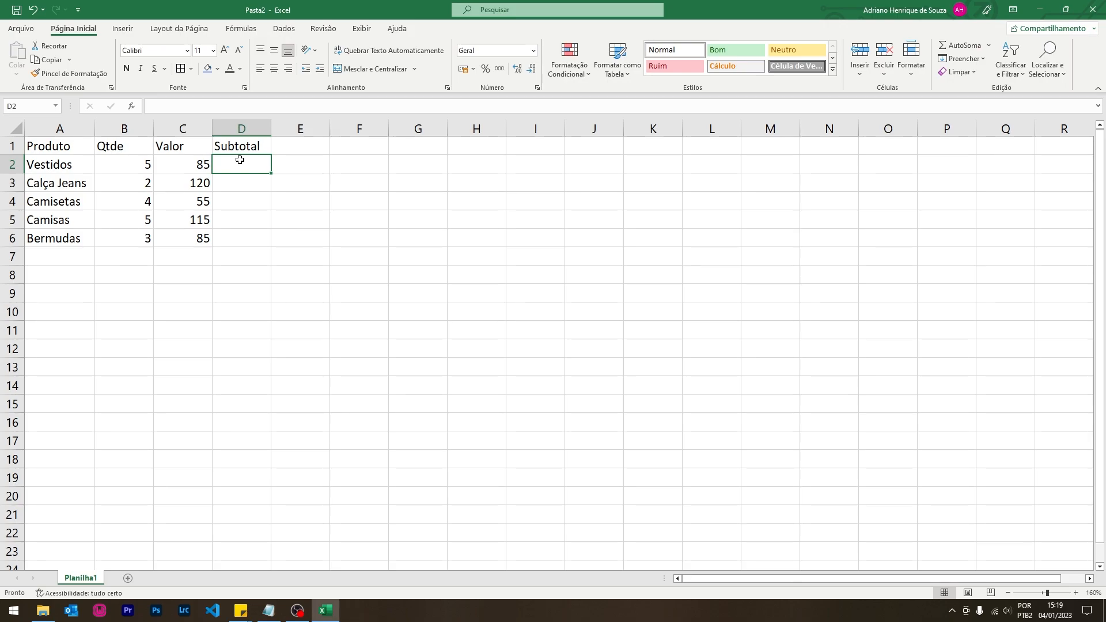
- Enter =B2*C2 in D2 and =B3+C3 in D3
{"action": "type", "text": "="}
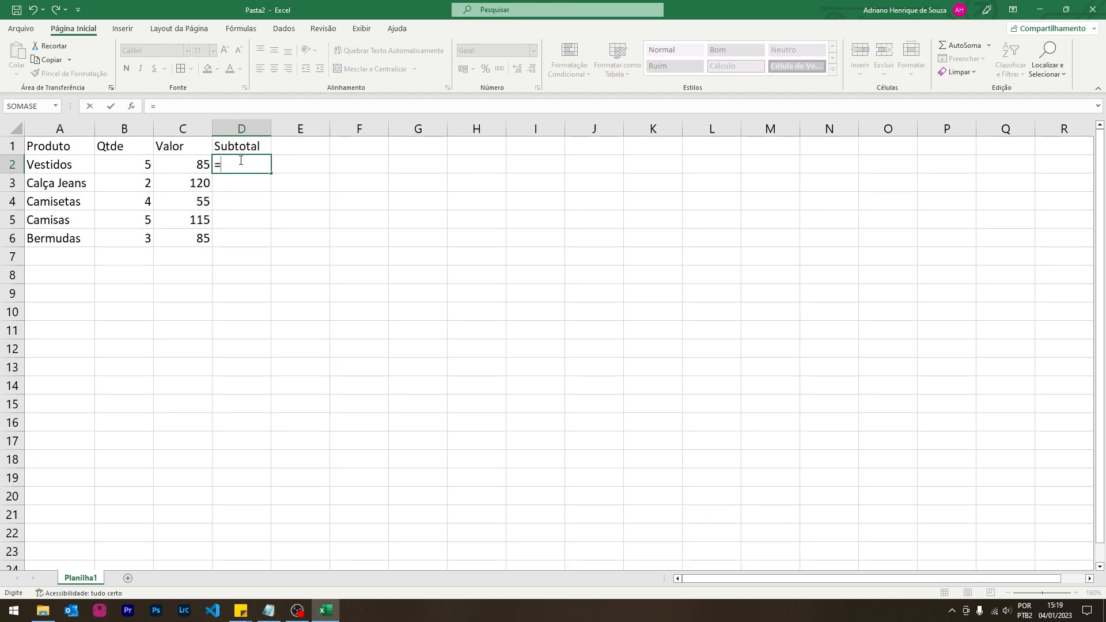
{"action": "left_click", "coordinate": [124, 168]}
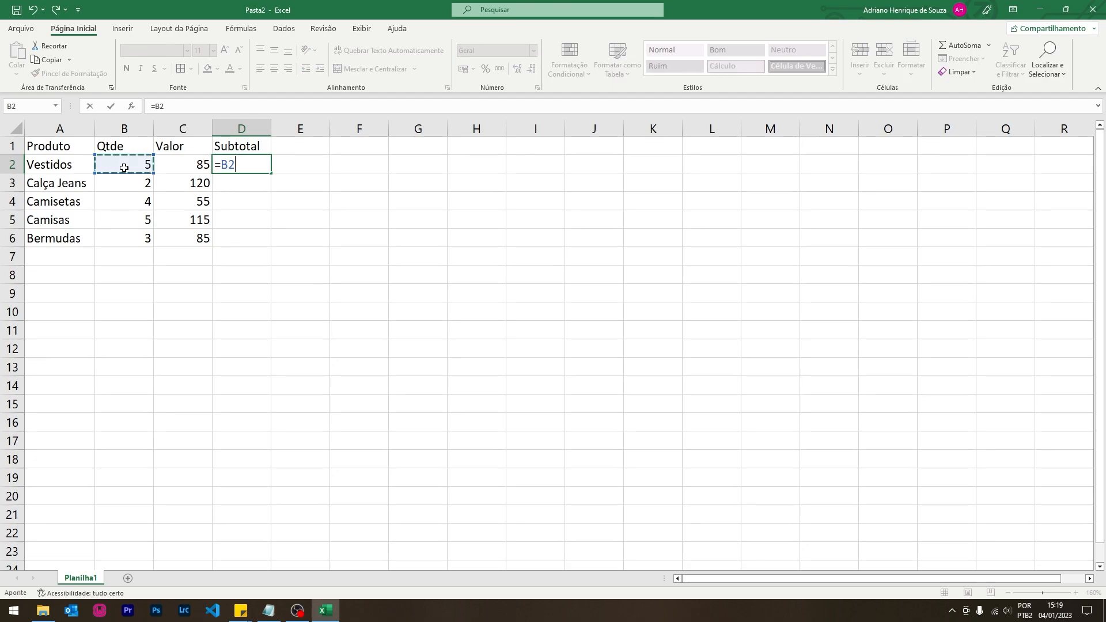
{"action": "type", "text": "*"}
{"action": "left_click", "coordinate": [174, 158]}
{"action": "key", "text": "Return"}
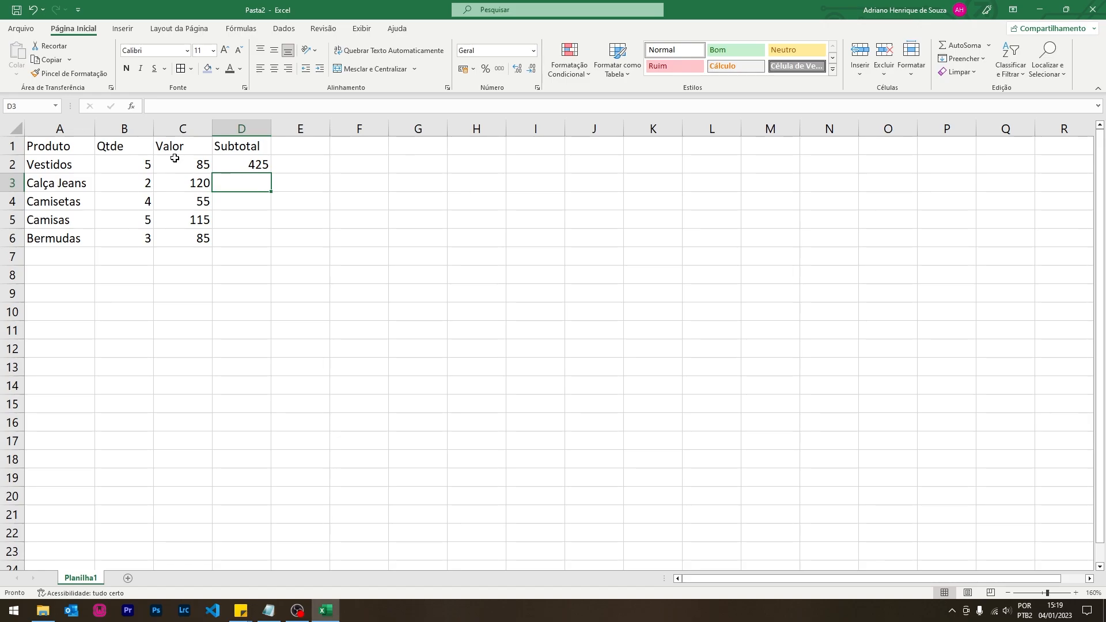
{"action": "type", "text": "="}
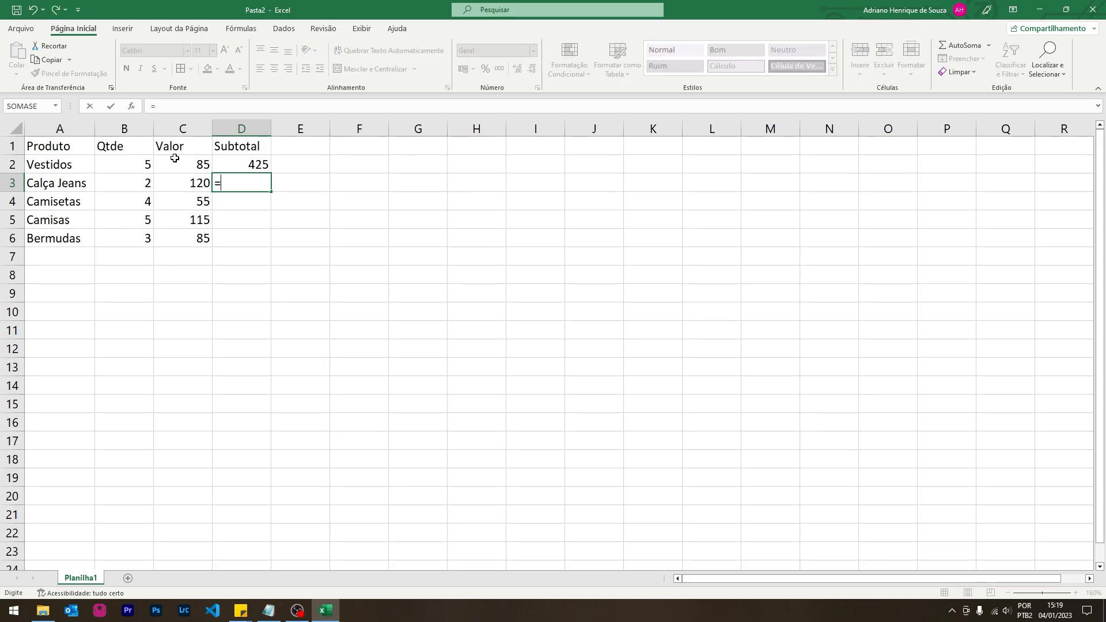
{"action": "left_click", "coordinate": [143, 182]}
{"action": "type", "text": "+"}
{"action": "left_click", "coordinate": [190, 182]}
{"action": "key", "text": "Return"}
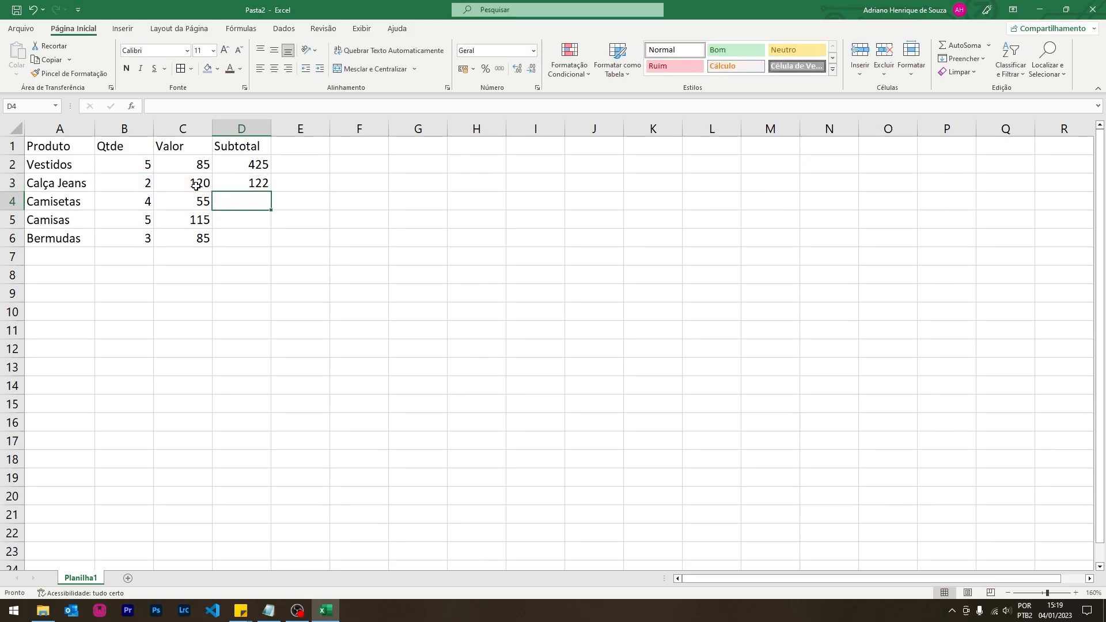
- Enter =B4-C4 in D4 and =B5/C5 in D5
{"action": "type", "text": "="}
{"action": "left_click", "coordinate": [134, 202]}
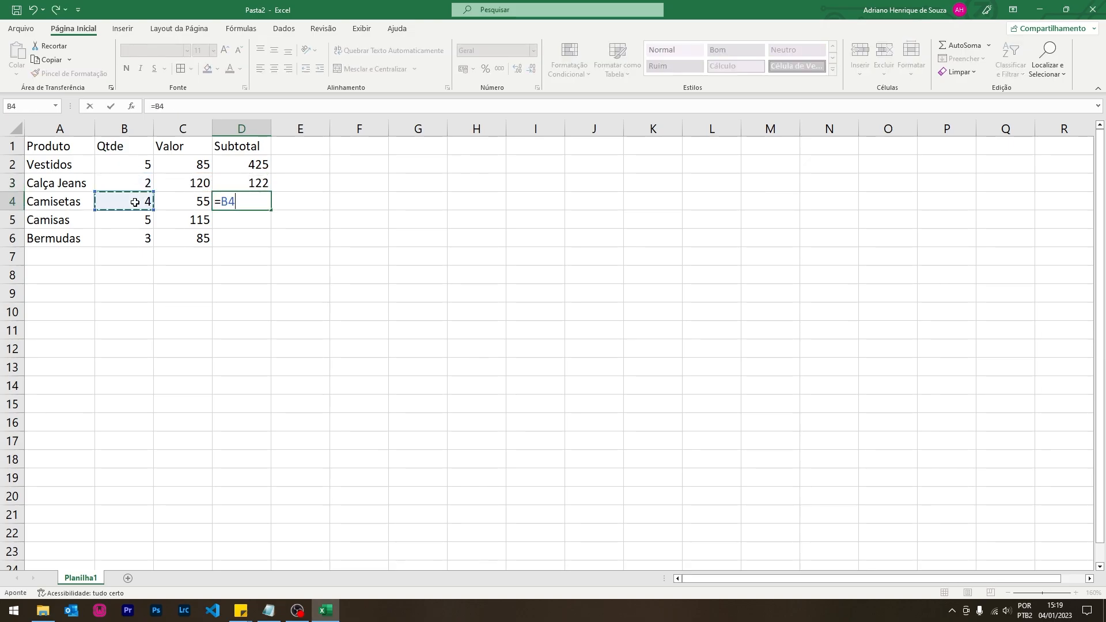
{"action": "type", "text": "-"}
{"action": "left_click", "coordinate": [156, 209]}
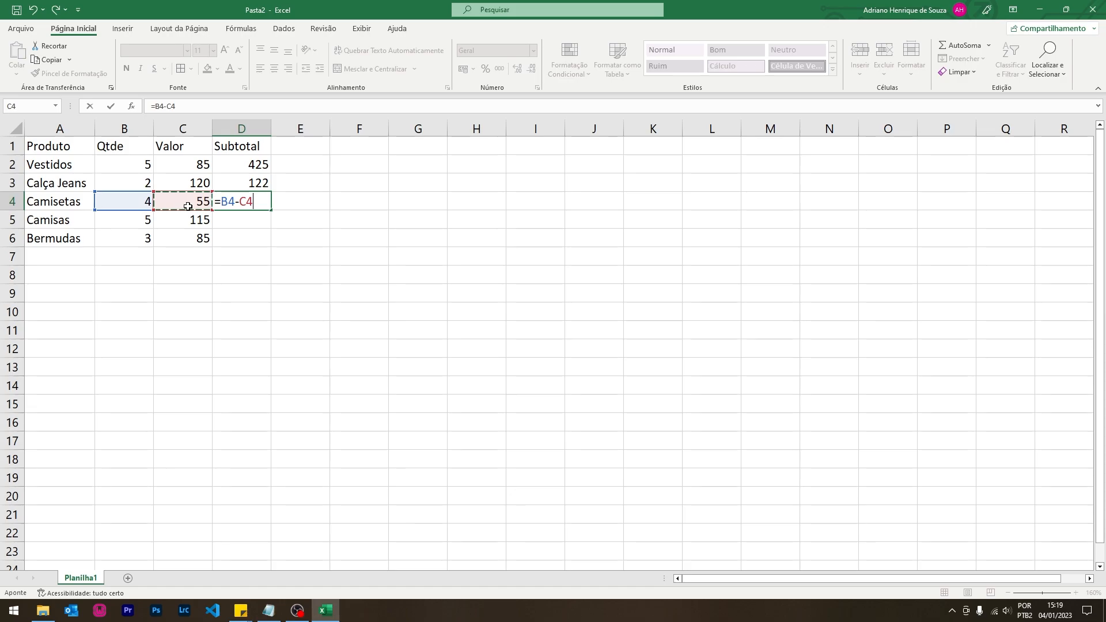
{"action": "key", "text": "Return"}
{"action": "type", "text": "="}
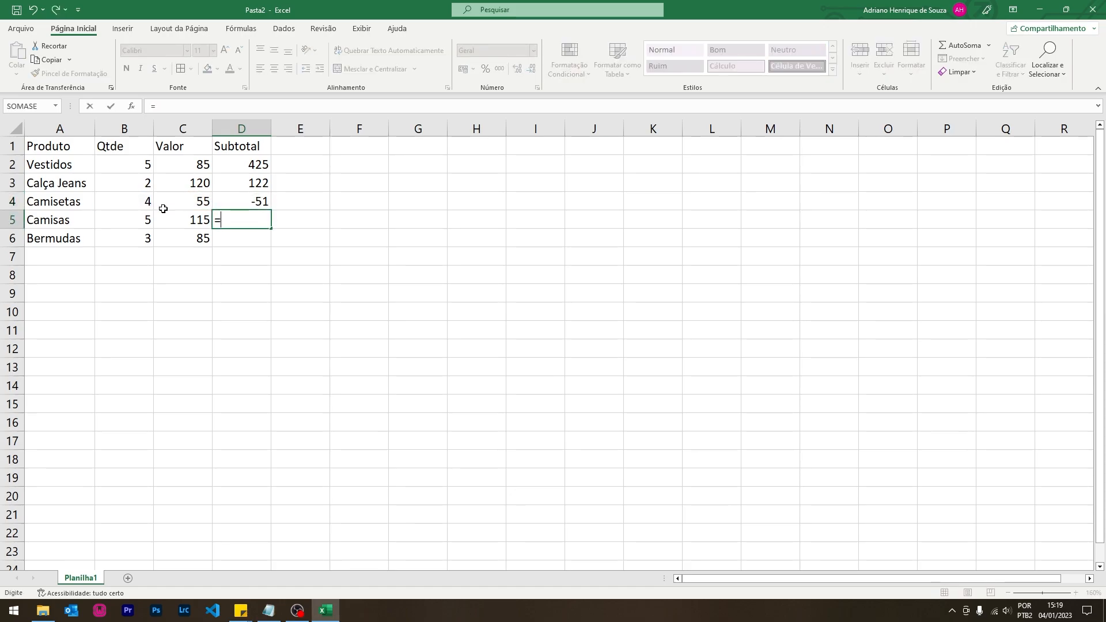
{"action": "left_click", "coordinate": [146, 214]}
{"action": "type", "text": "/"}
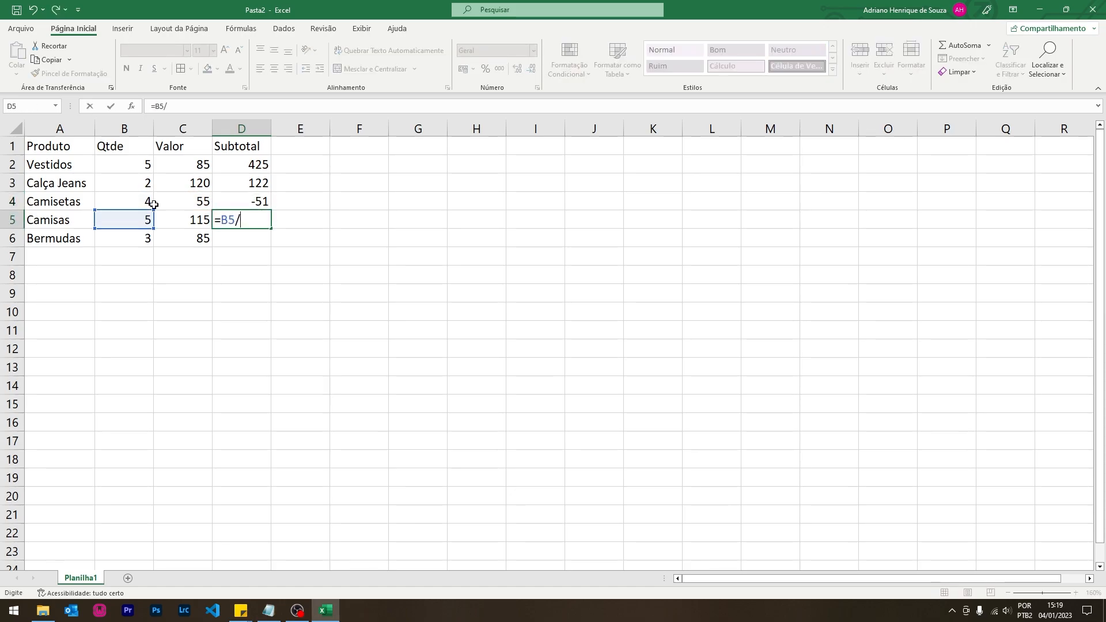
{"action": "left_click", "coordinate": [191, 218]}
{"action": "key", "text": "Return"}
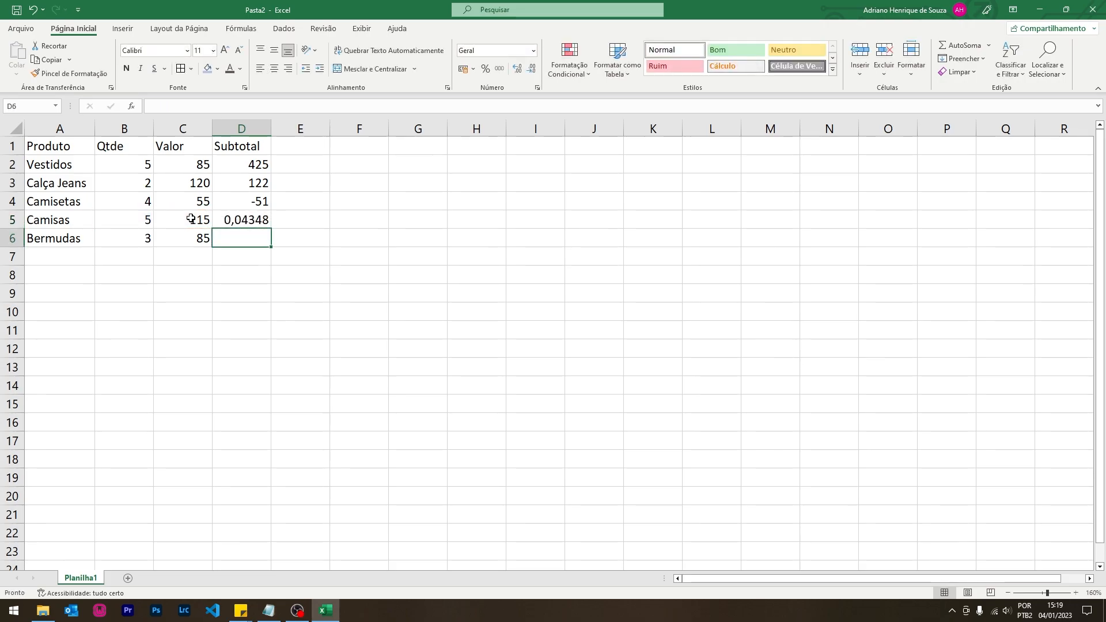
- Enter =B6^C6 in D6, then recheck the D2 formula
{"action": "type", "text": "="}
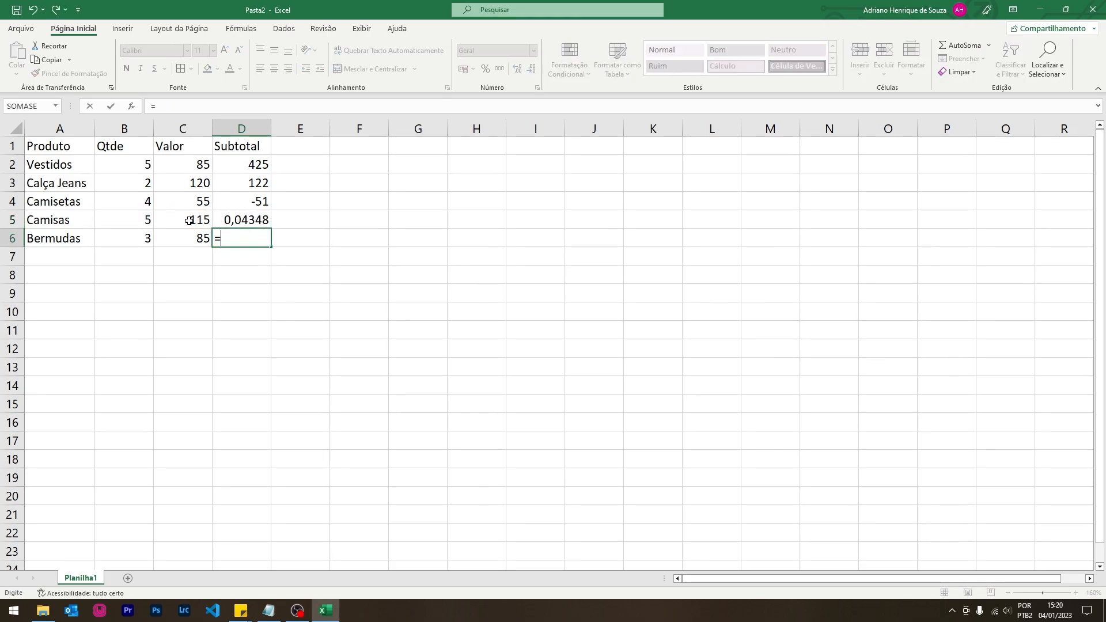
{"action": "left_click", "coordinate": [126, 237]}
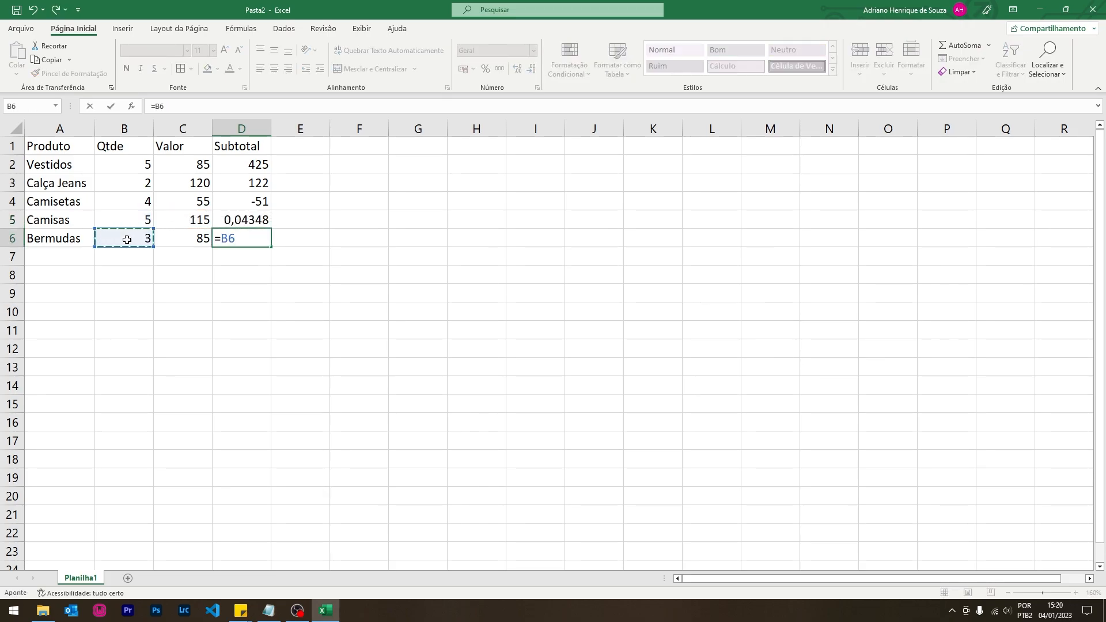
{"action": "type", "text": "^"}
{"action": "left_click", "coordinate": [192, 238]}
{"action": "key", "text": "Return"}
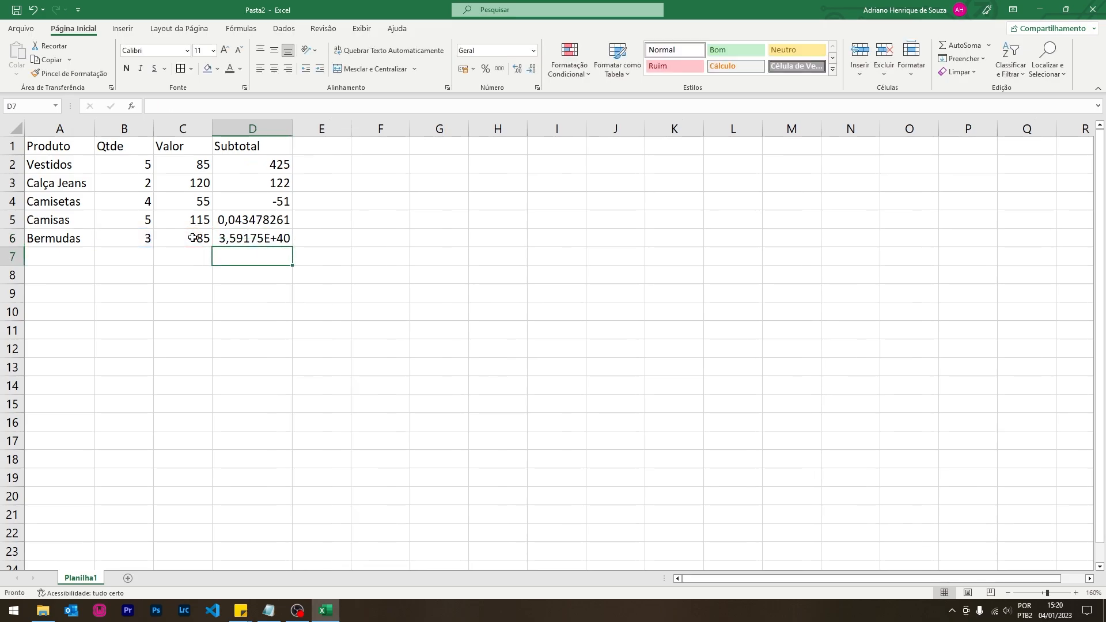
{"action": "left_click", "coordinate": [255, 169]}
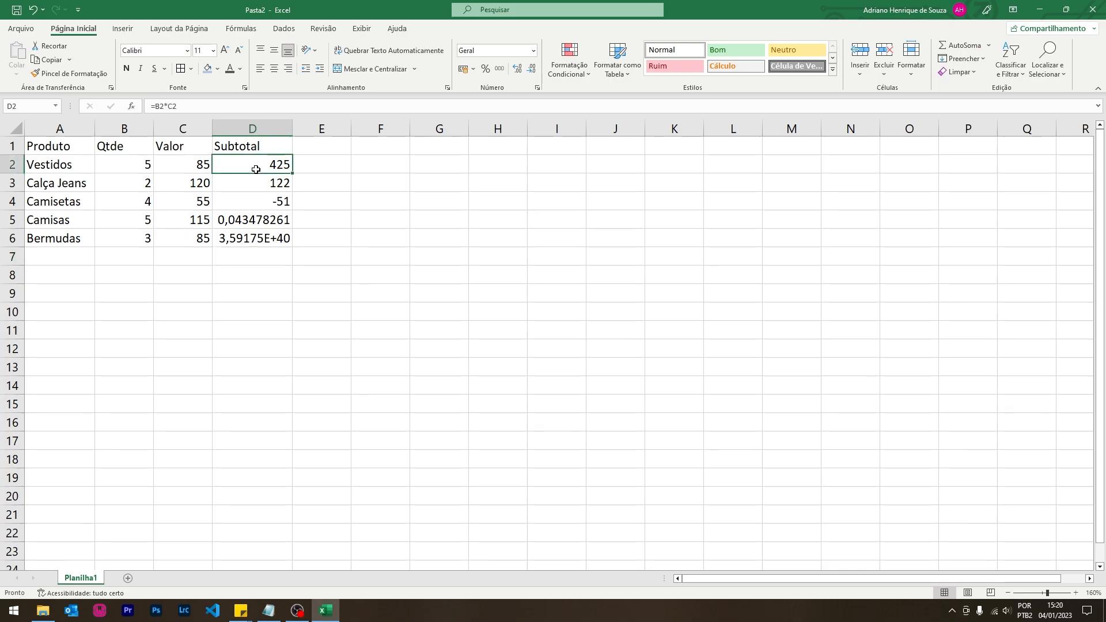
- Review the formulas in D3 and D2 via the formula bar
{"action": "left_click", "coordinate": [255, 181]}
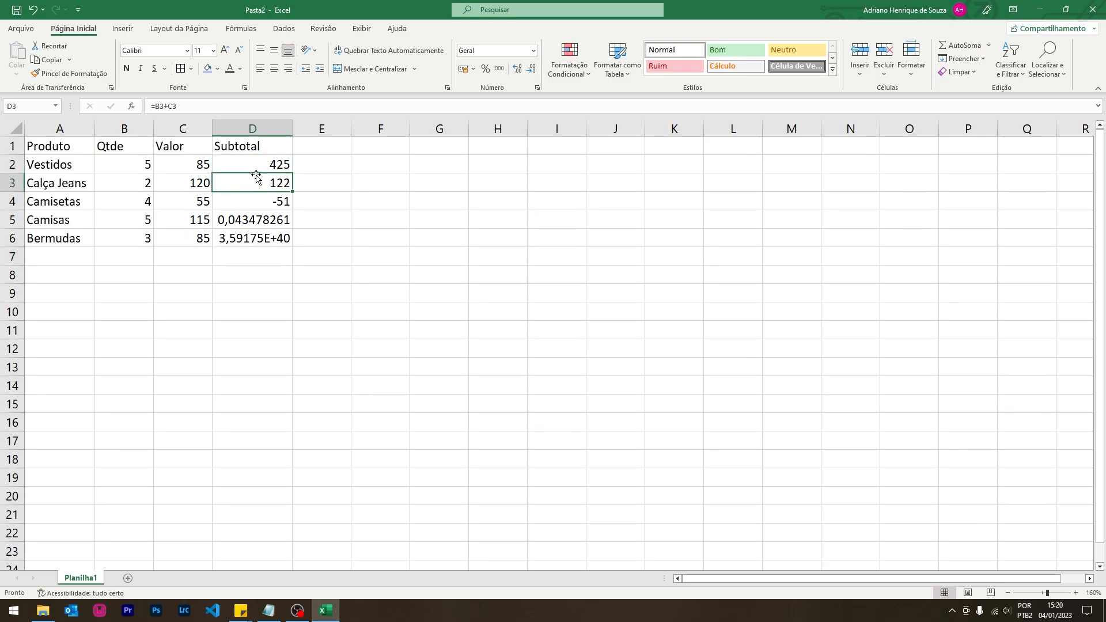
{"action": "left_click", "coordinate": [257, 166]}
{"action": "left_click", "coordinate": [189, 107]}
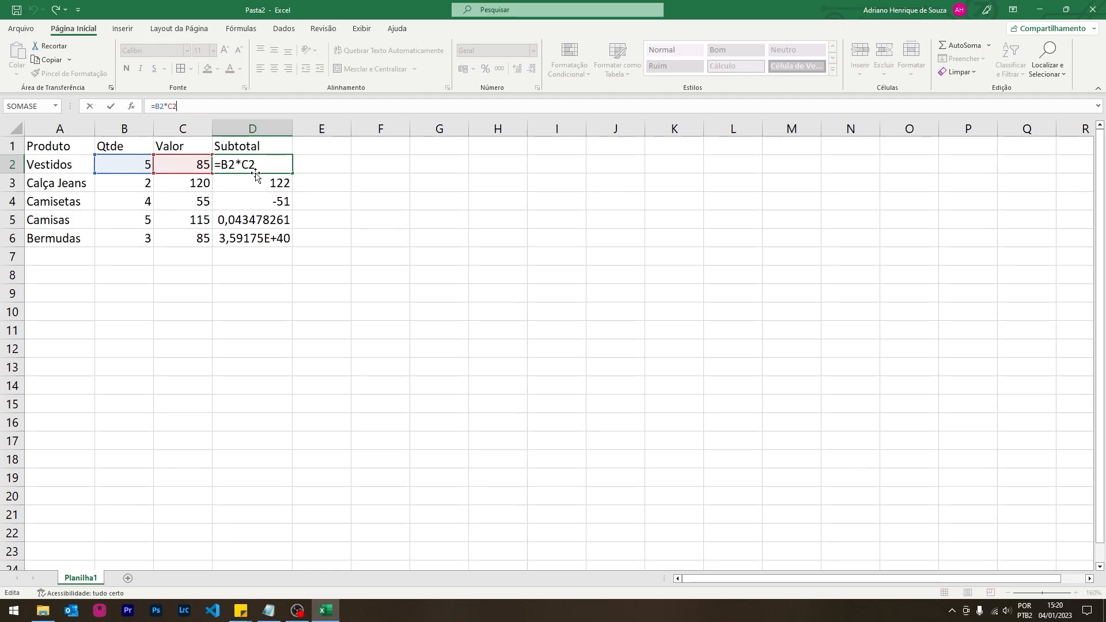
- Try fill-dragging the D2 formula down to D6, clearing D3:D6 after each attempt
{"action": "left_click_drag", "start_coordinate": [294, 172], "coordinate": [294, 241]}
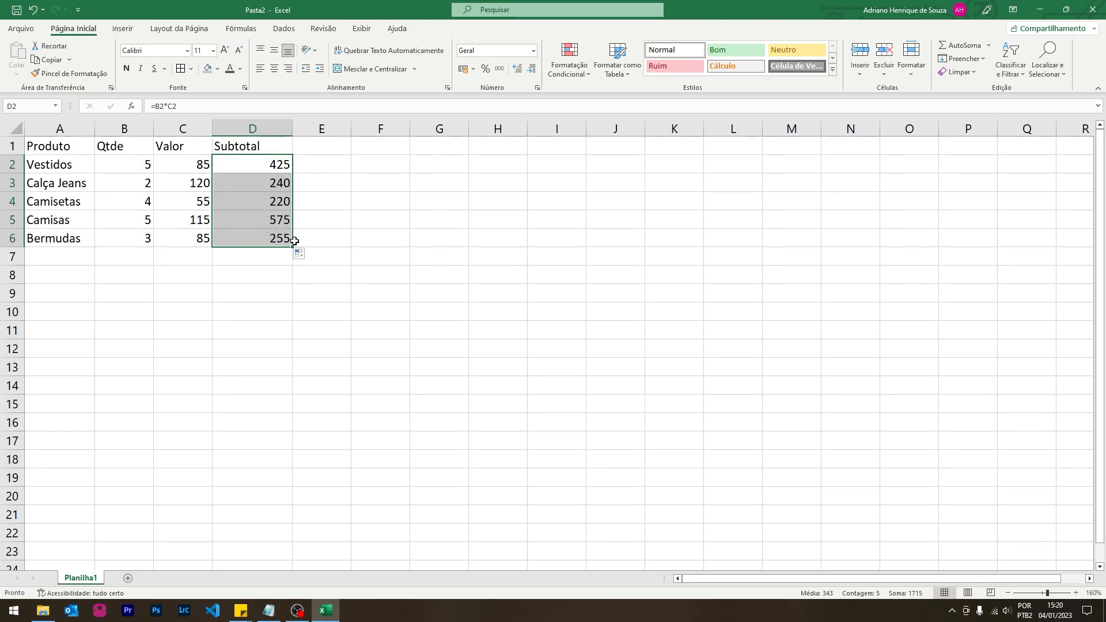
{"action": "left_click_drag", "start_coordinate": [271, 185], "coordinate": [259, 249]}
{"action": "key", "text": "Delete"}
{"action": "left_click", "coordinate": [278, 167]}
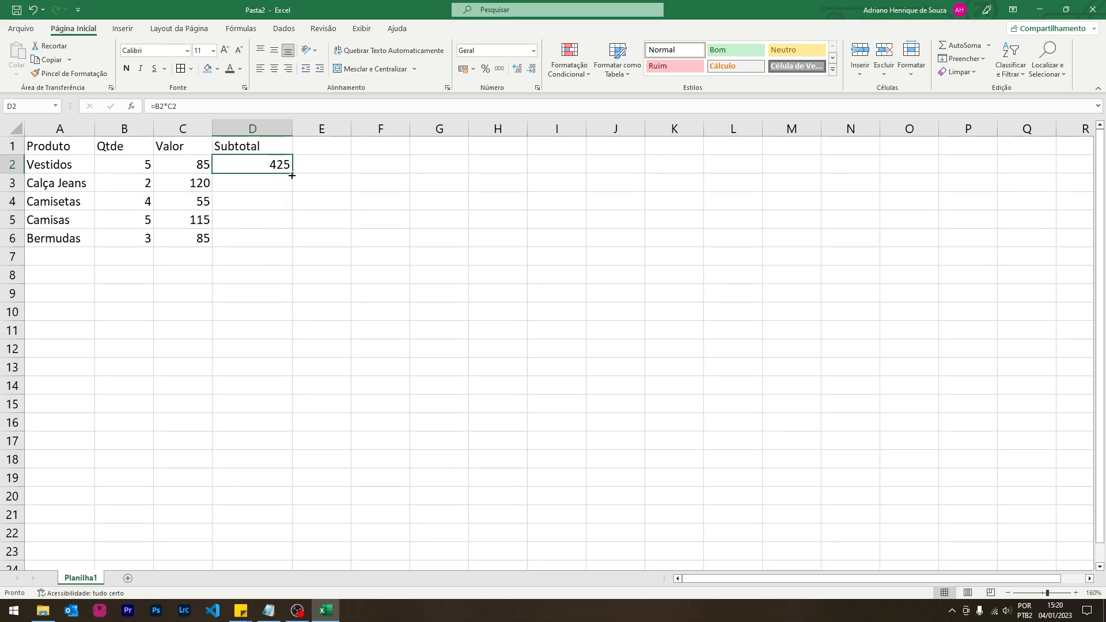
{"action": "left_click_drag", "start_coordinate": [292, 174], "coordinate": [291, 237]}
{"action": "key", "text": "Delete"}
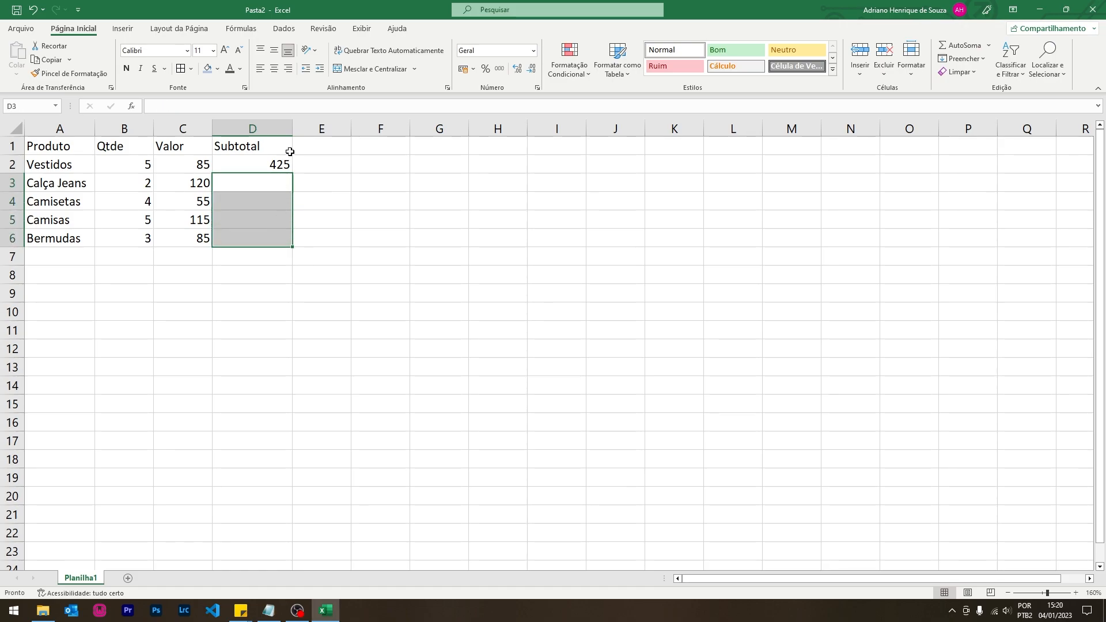
{"action": "left_click", "coordinate": [279, 167]}
{"action": "left_click_drag", "start_coordinate": [292, 172], "coordinate": [295, 245]}
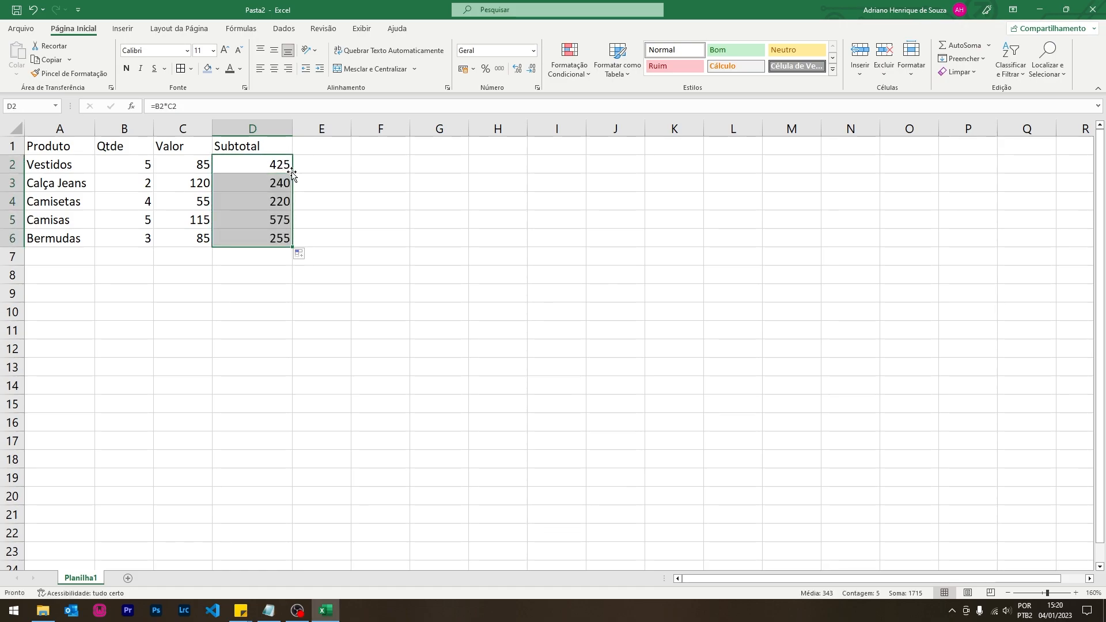
{"action": "left_click_drag", "start_coordinate": [269, 183], "coordinate": [266, 239]}
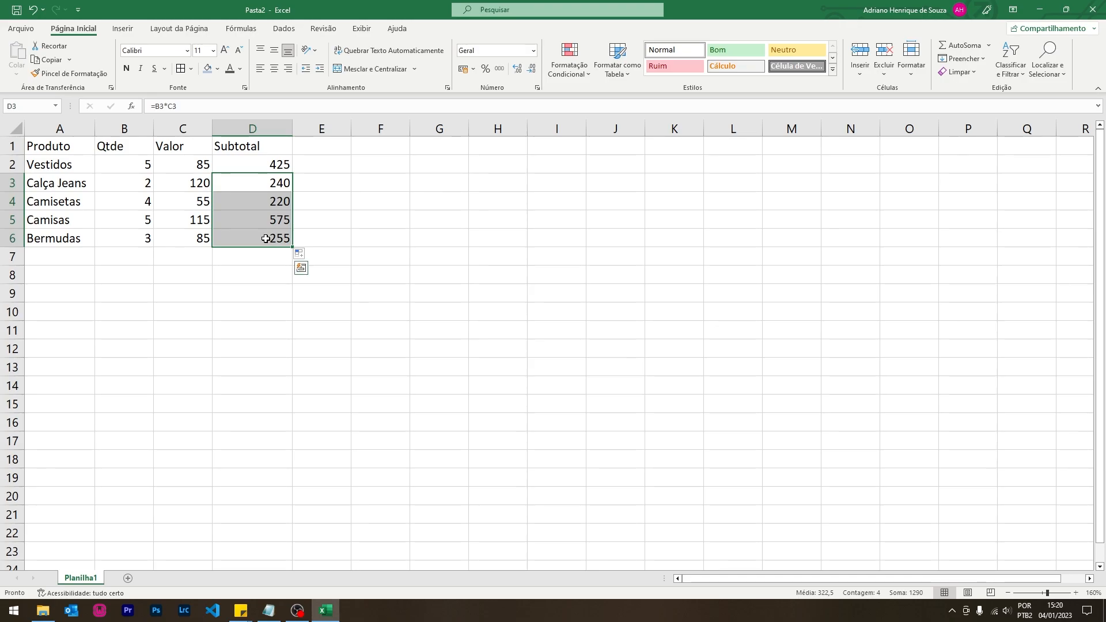
{"action": "key", "text": "Delete"}
{"action": "left_click", "coordinate": [271, 165]}
- Copy the =B2*C2 formula from D2 into D3:D6 and verify the result
{"action": "key", "text": "ctrl+c"}
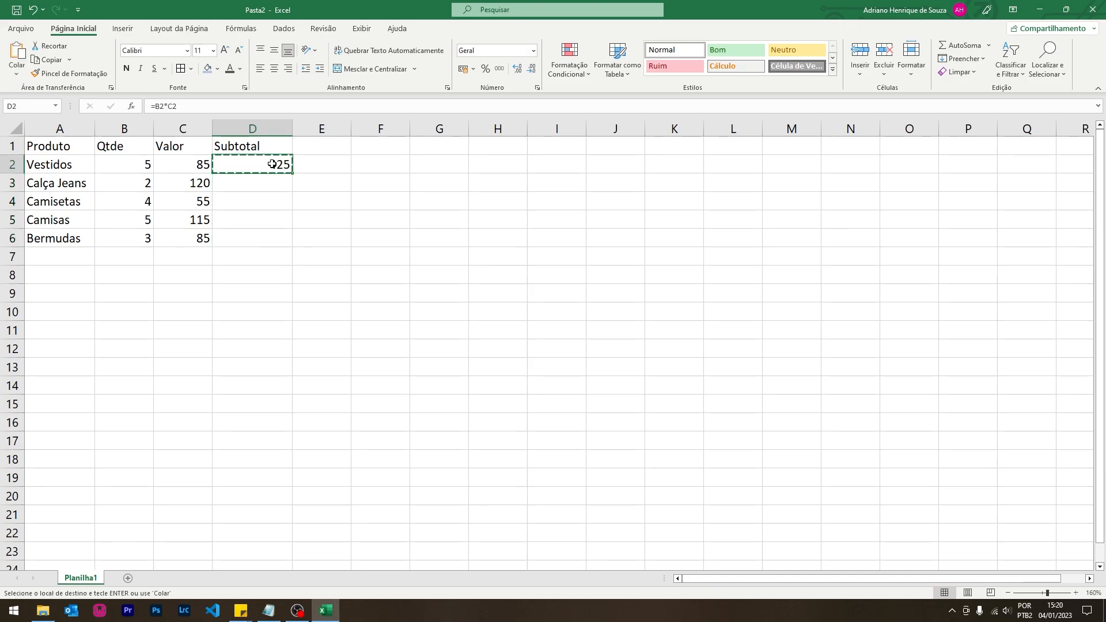
{"action": "left_click_drag", "start_coordinate": [254, 182], "coordinate": [249, 232]}
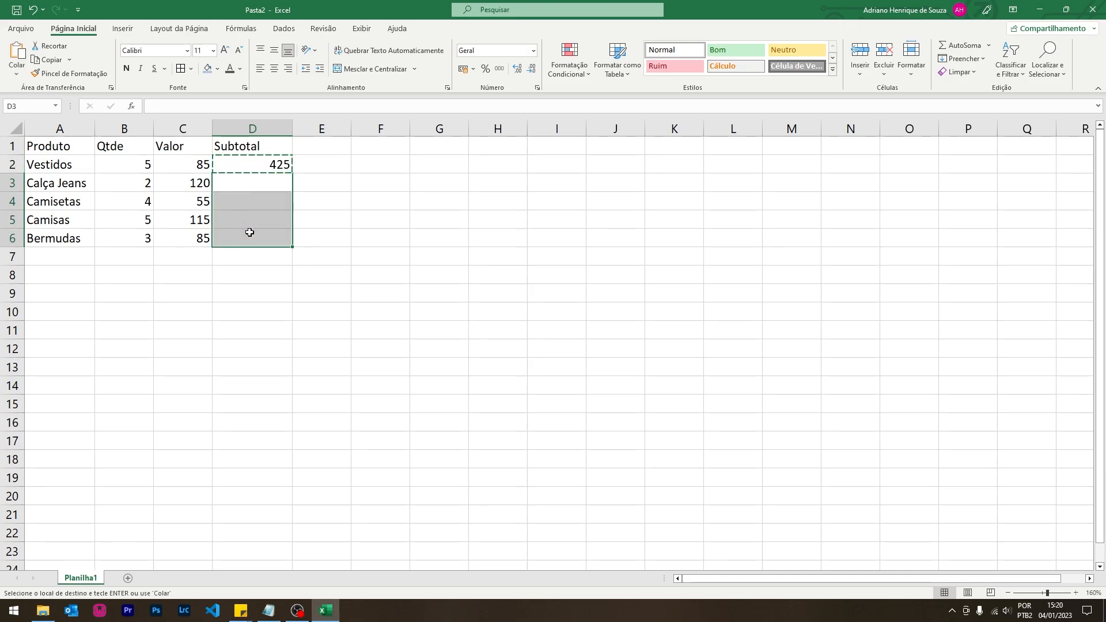
{"action": "key", "text": "ctrl+v"}
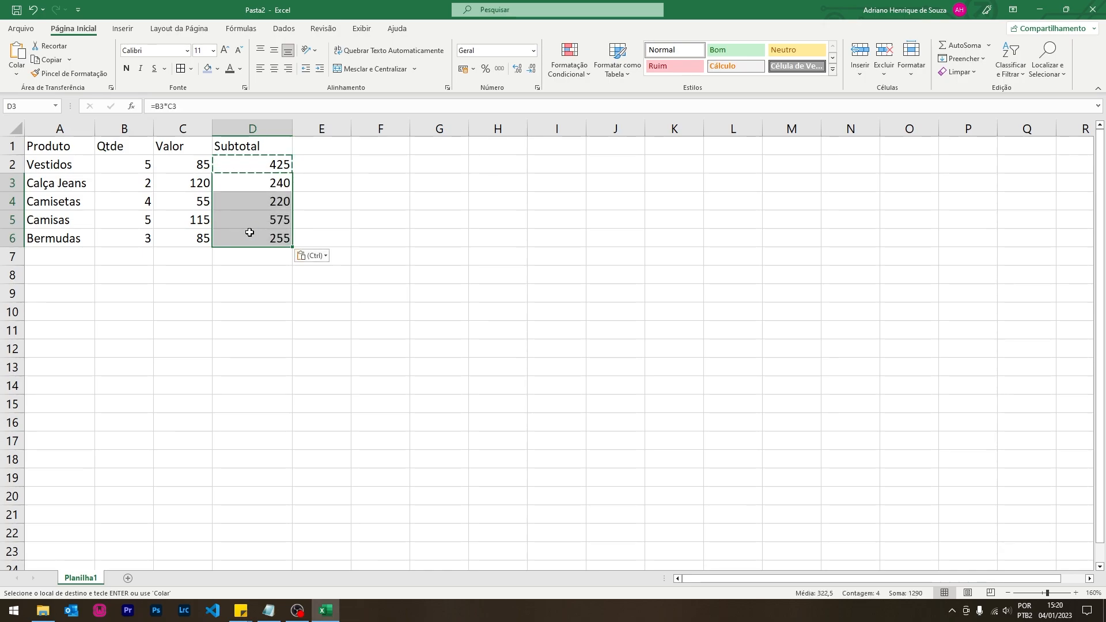
{"action": "left_click", "coordinate": [250, 232]}
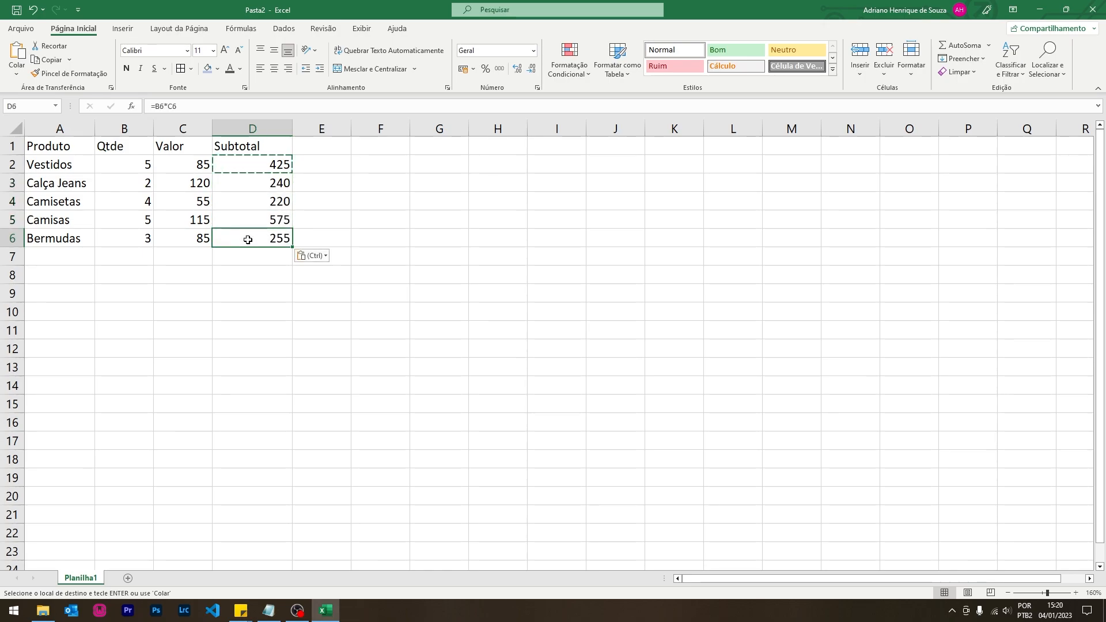
{"action": "double_click", "coordinate": [261, 164]}
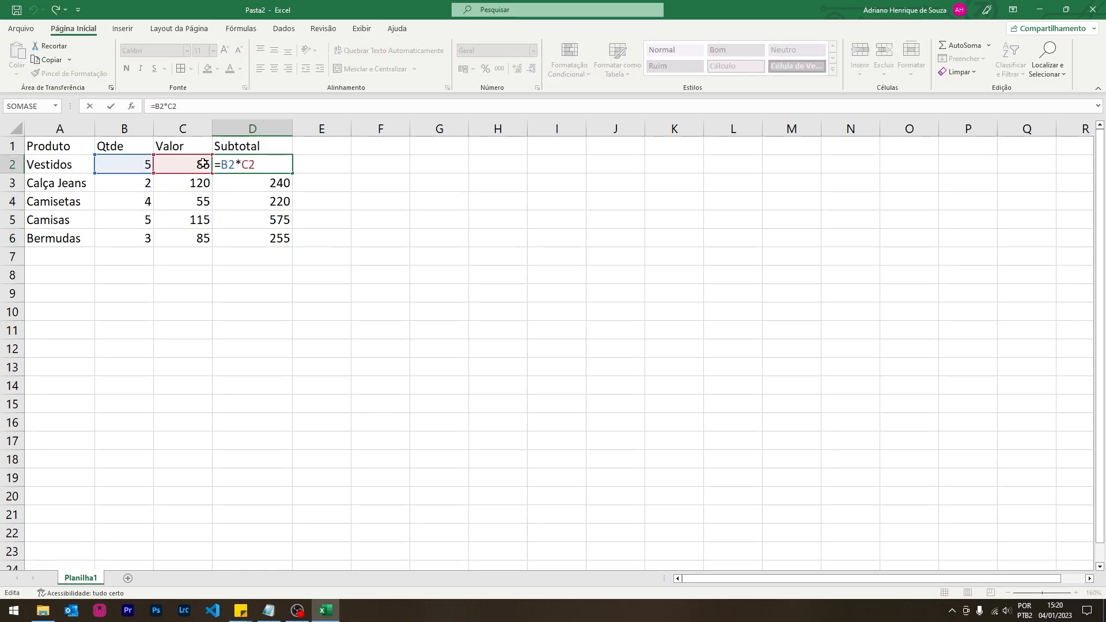
{"action": "key", "text": "Return"}
{"action": "left_click", "coordinate": [126, 166]}
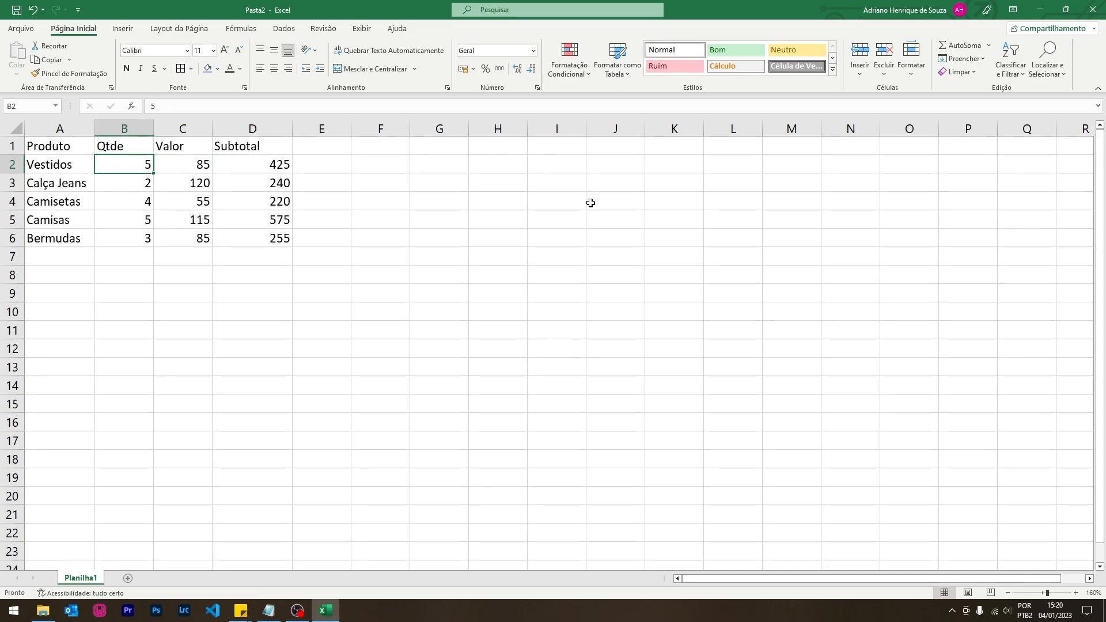
- Change the prices in C2:C6 to 180, 150, 75, 120 and 95
{"action": "key", "text": "Right"}
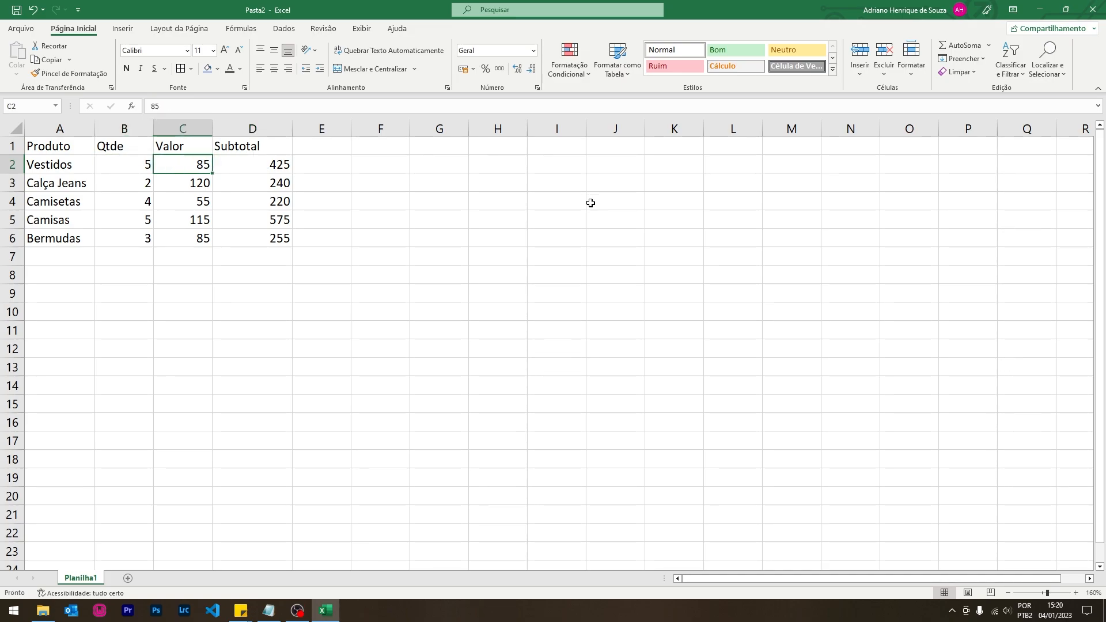
{"action": "type", "text": "180"}
{"action": "key", "text": "Return"}
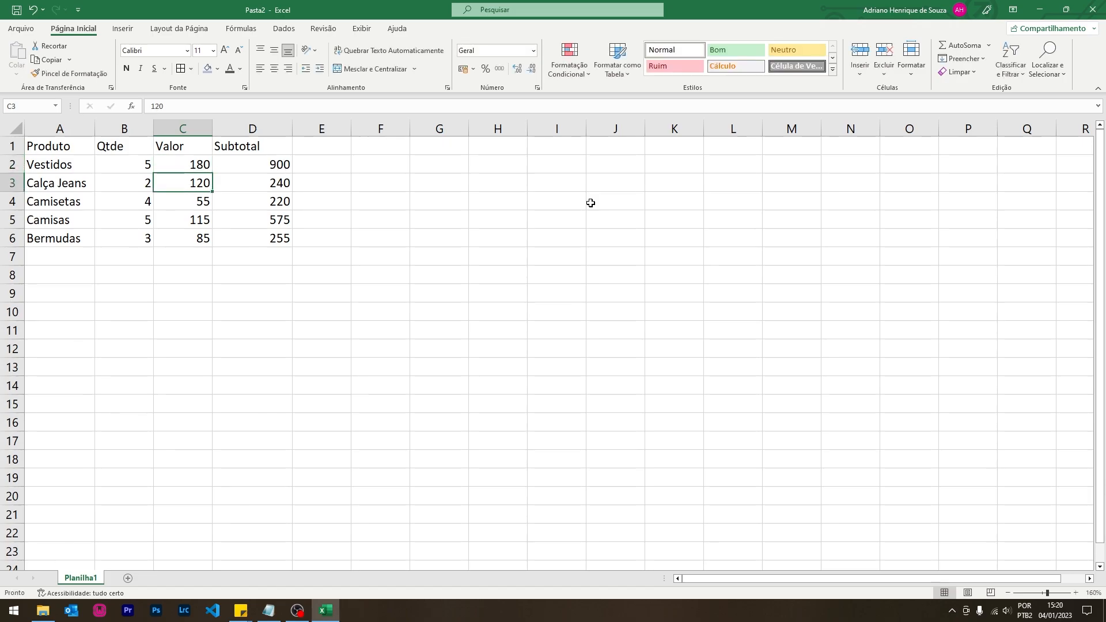
{"action": "type", "text": "150"}
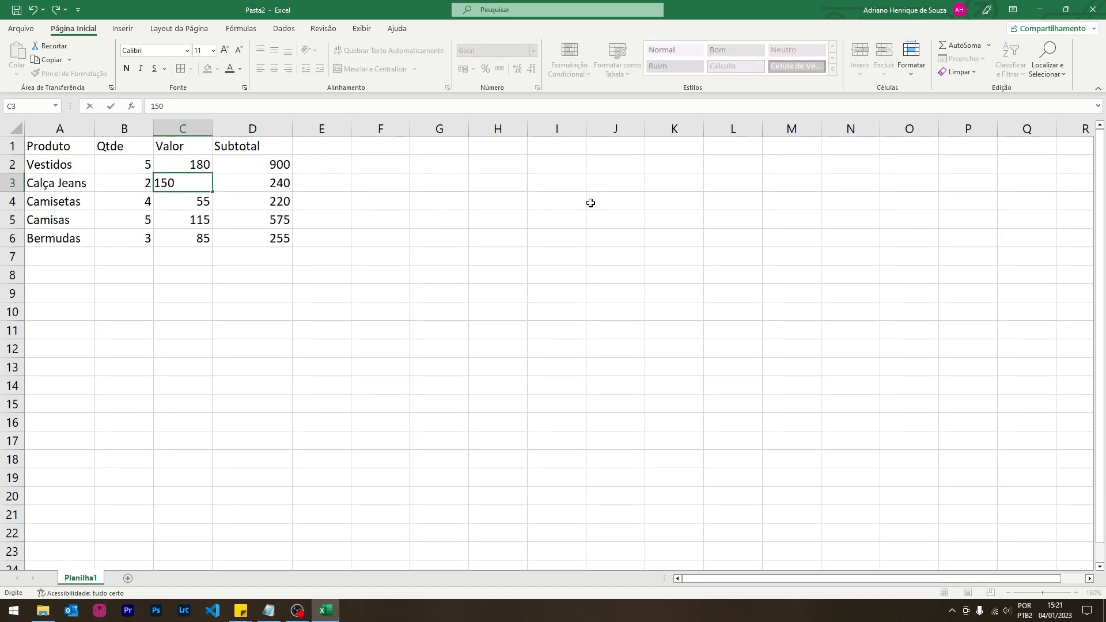
{"action": "key", "text": "Return"}
{"action": "type", "text": "75"}
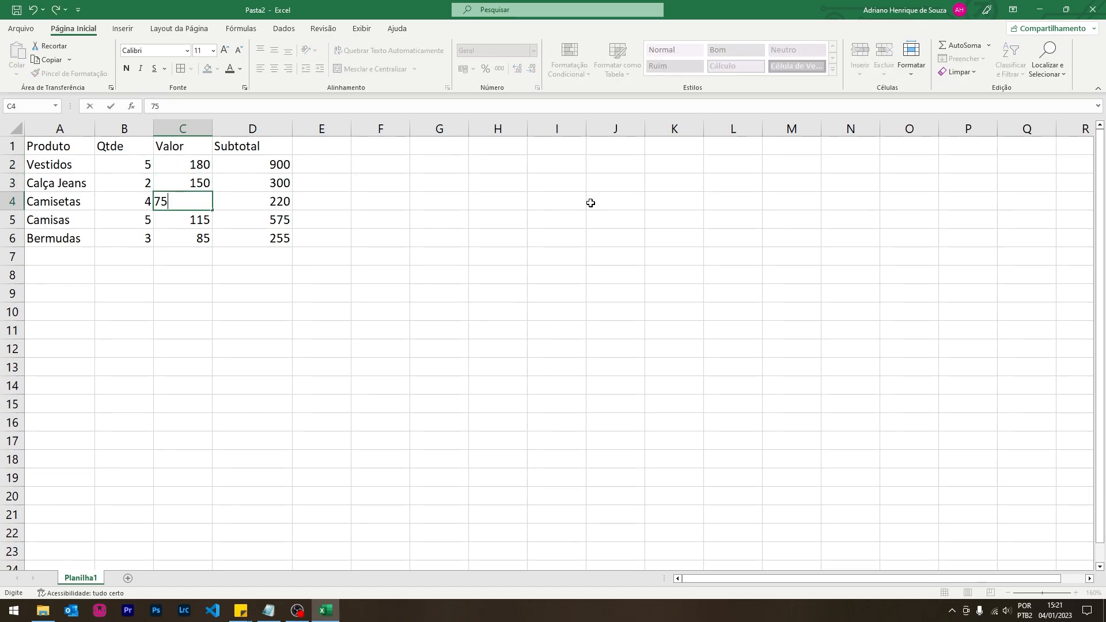
{"action": "key", "text": "Return"}
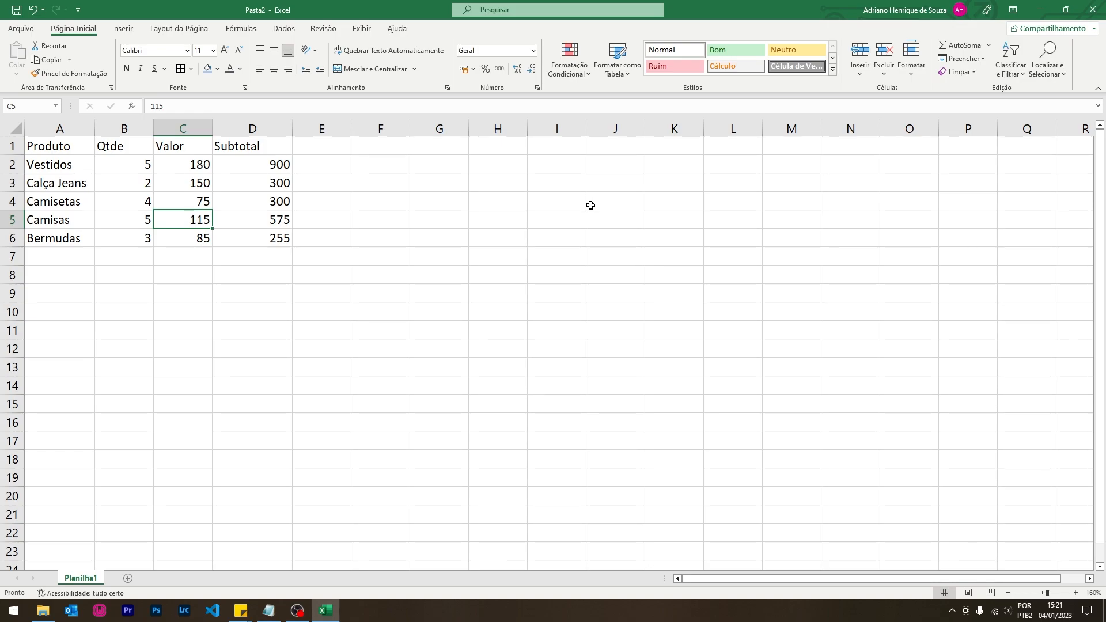
{"action": "type", "text": "120"}
{"action": "key", "text": "Return"}
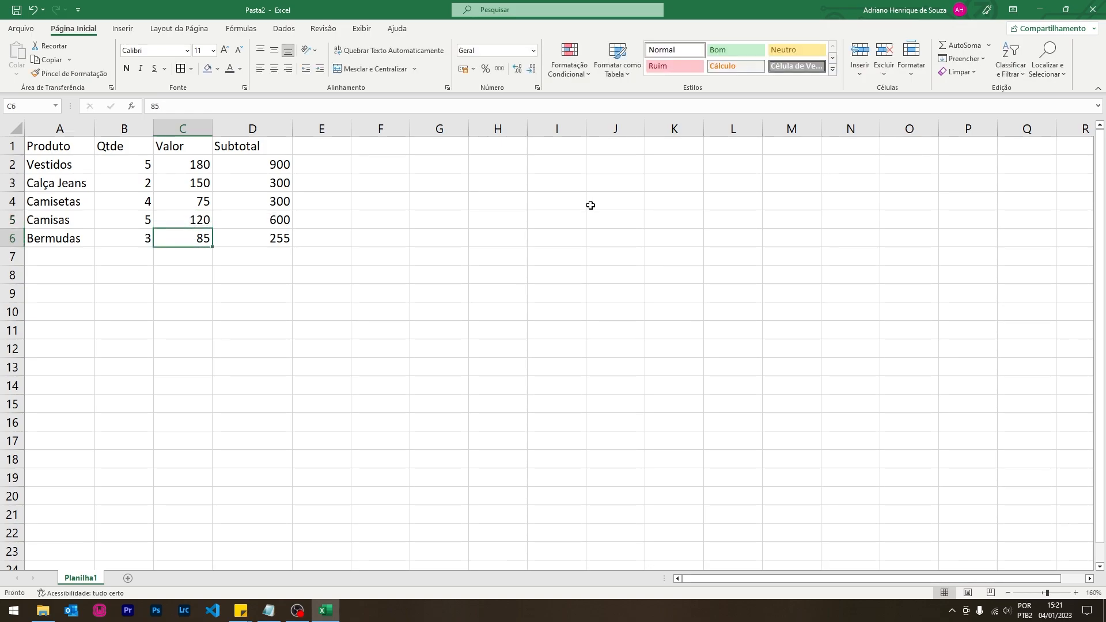
{"action": "type", "text": "95"}
{"action": "key", "text": "Return"}
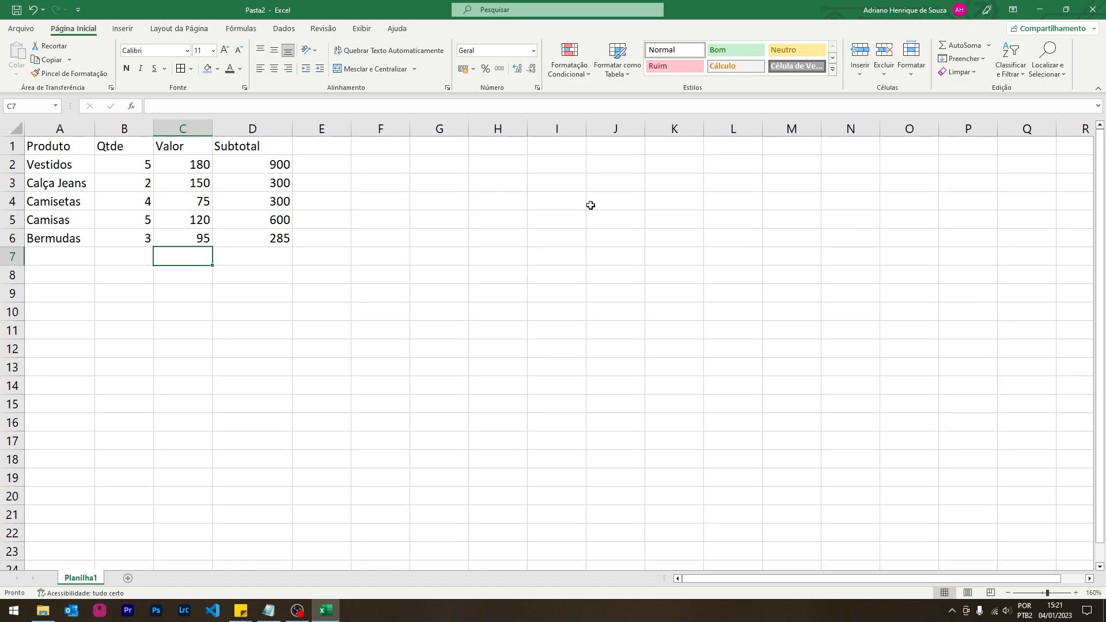
- Apply the Accounting number format to C2:D6 so the values show as R$ amounts
{"action": "left_click_drag", "start_coordinate": [188, 164], "coordinate": [250, 234]}
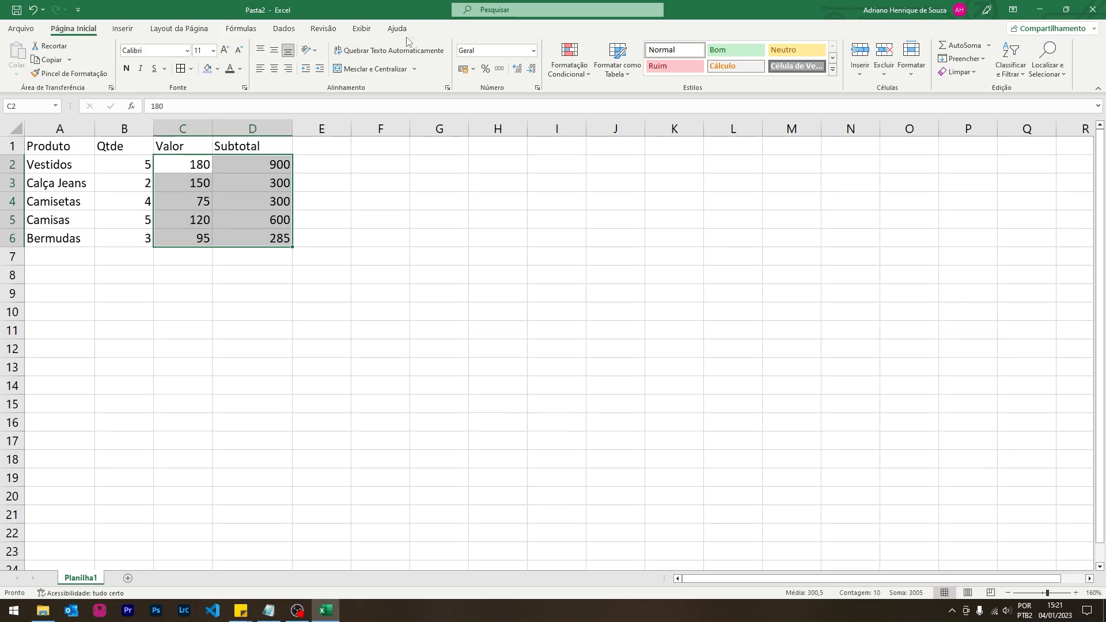
{"action": "right_click", "coordinate": [180, 161]}
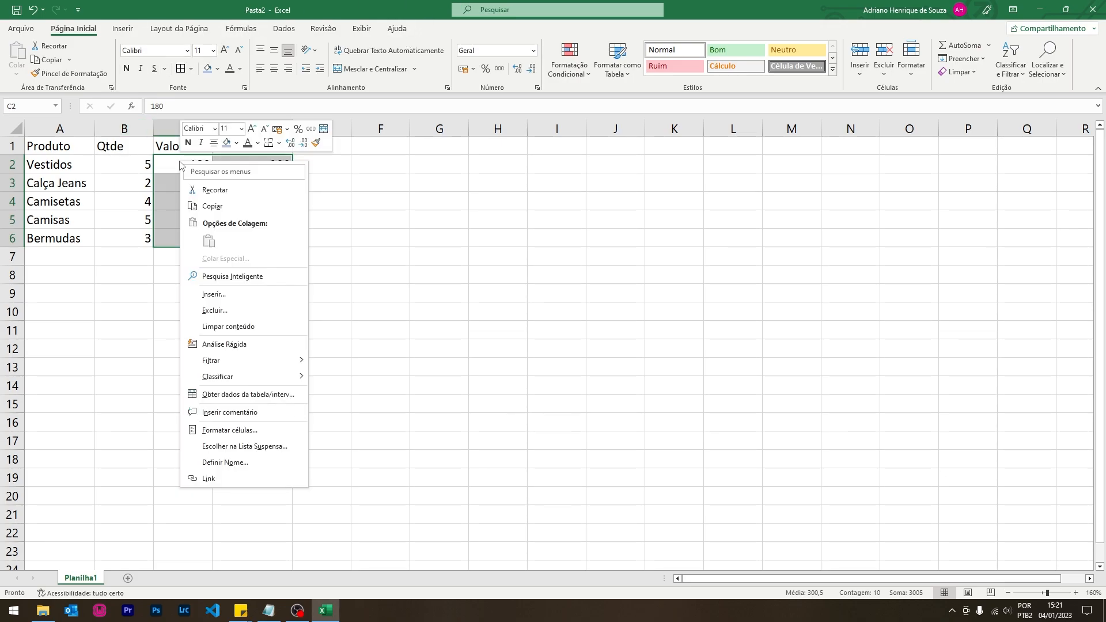
{"action": "left_click", "coordinate": [259, 431]}
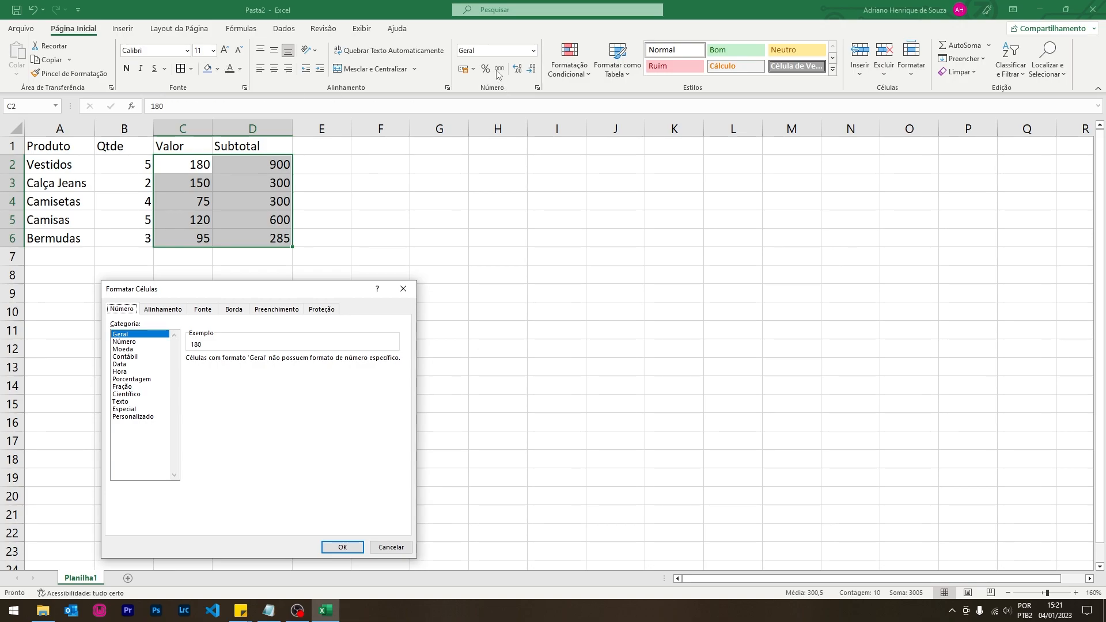
{"action": "left_click", "coordinate": [403, 288]}
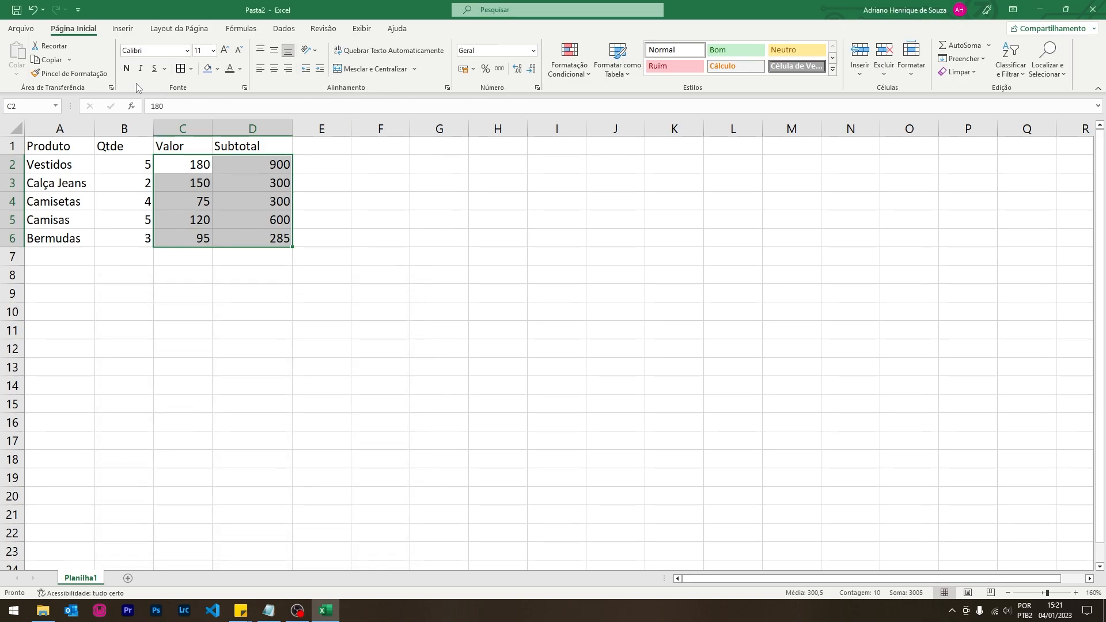
{"action": "left_click", "coordinate": [466, 71]}
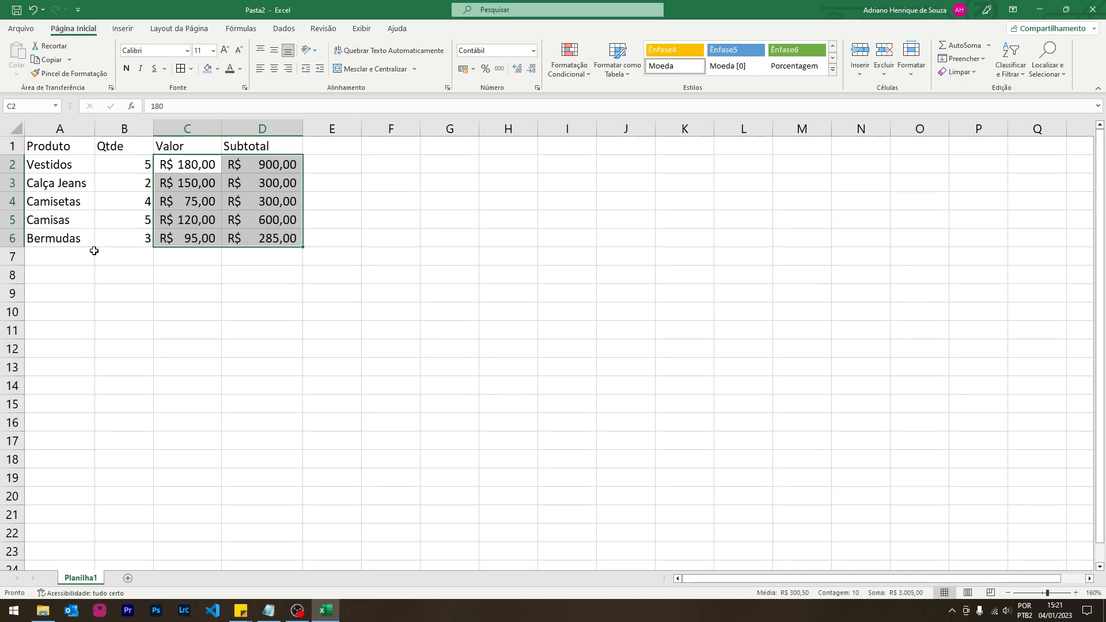
{"action": "left_click", "coordinate": [262, 314]}
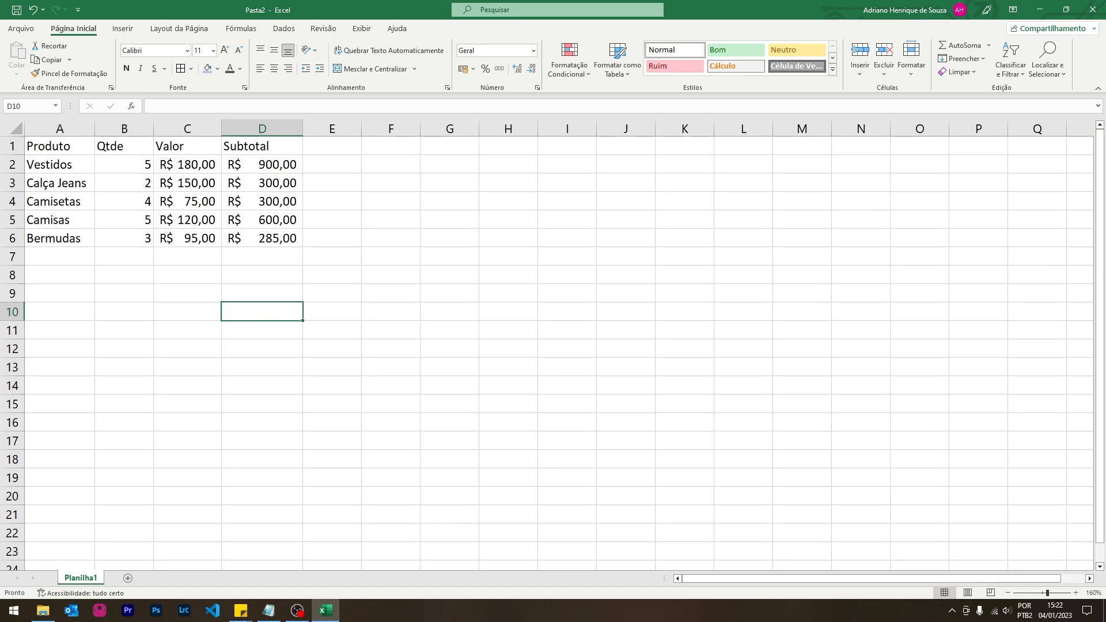
{"action": "right_click", "coordinate": [13, 611]}
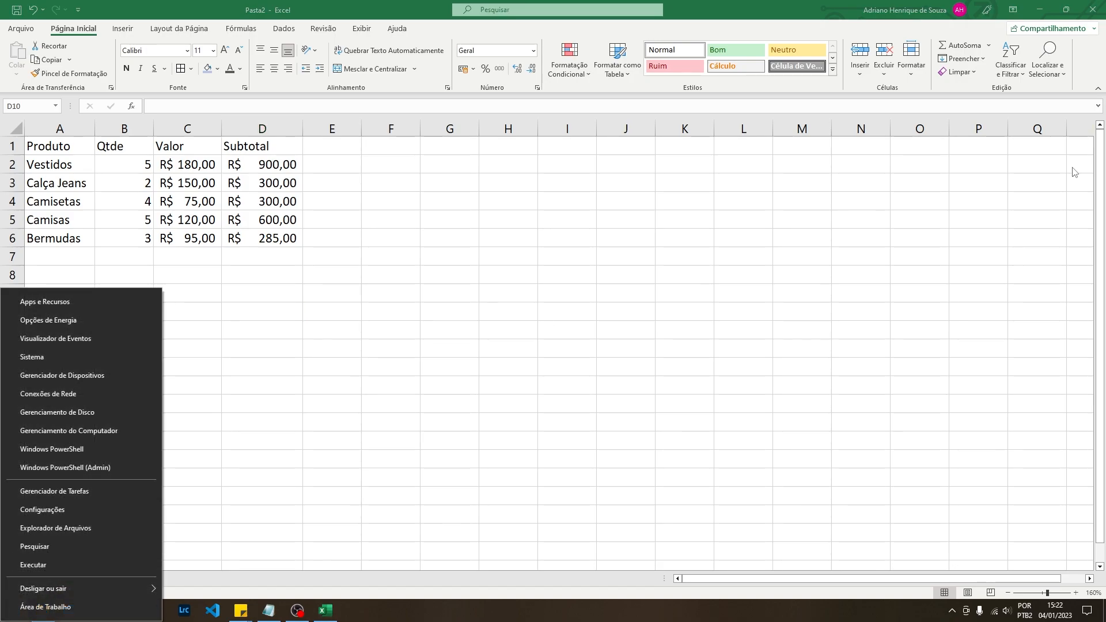
{"action": "left_click", "coordinate": [64, 159]}
{"action": "left_click_drag", "start_coordinate": [58, 146], "coordinate": [277, 238]}
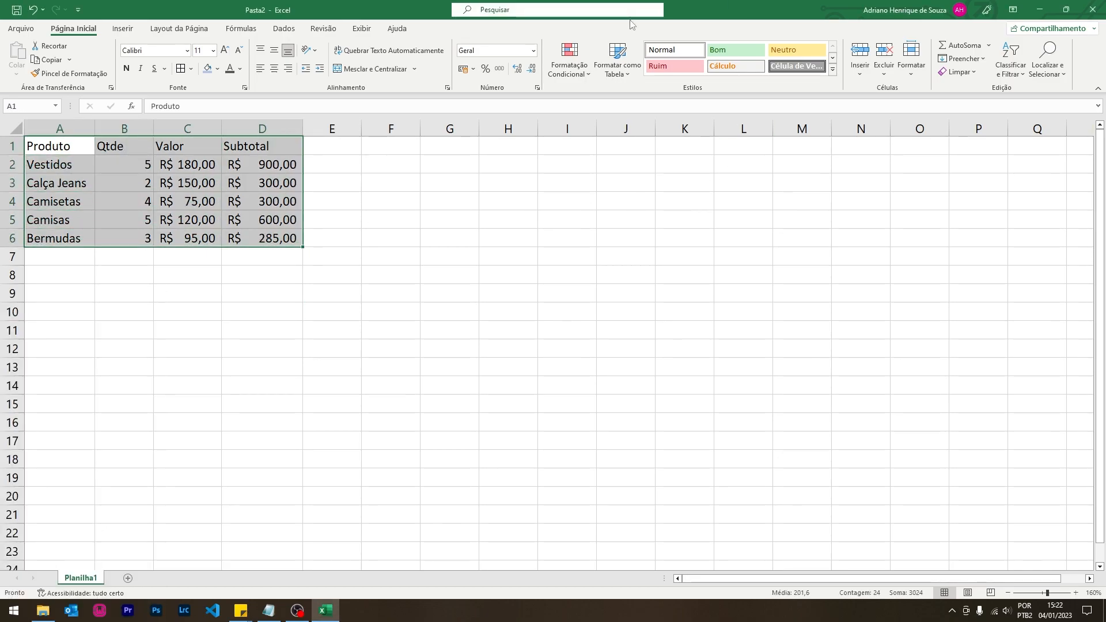
{"action": "left_click", "coordinate": [624, 74]}
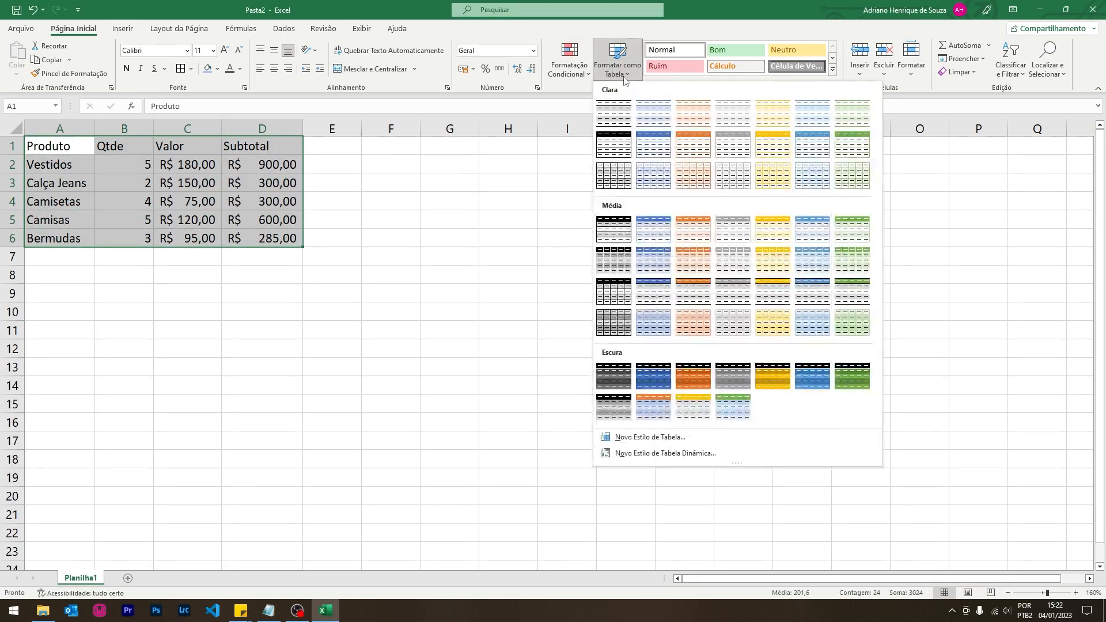
{"action": "left_click", "coordinate": [384, 282]}
{"action": "left_click_drag", "start_coordinate": [75, 146], "coordinate": [259, 148]}
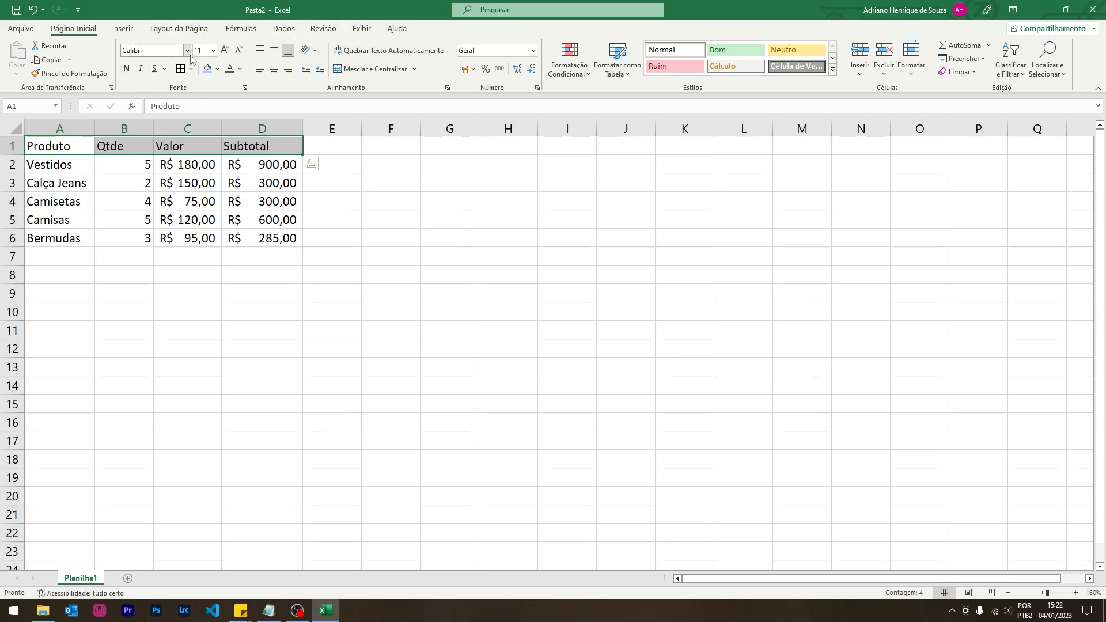
- Make the header row bold and fill it with a custom dark green
{"action": "left_click", "coordinate": [126, 69]}
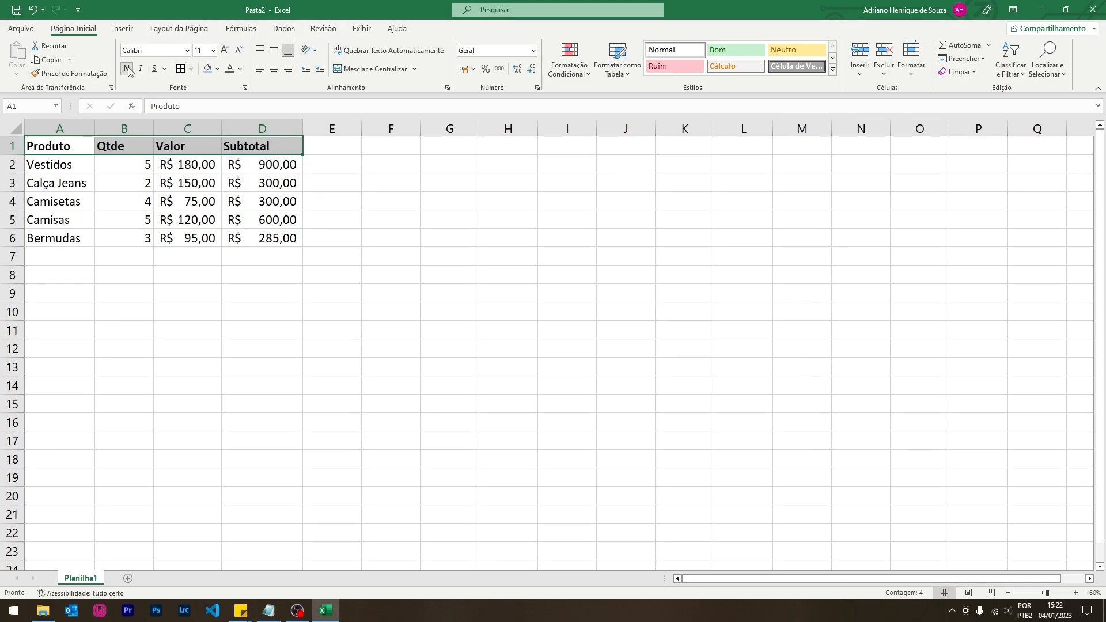
{"action": "left_click", "coordinate": [208, 70]}
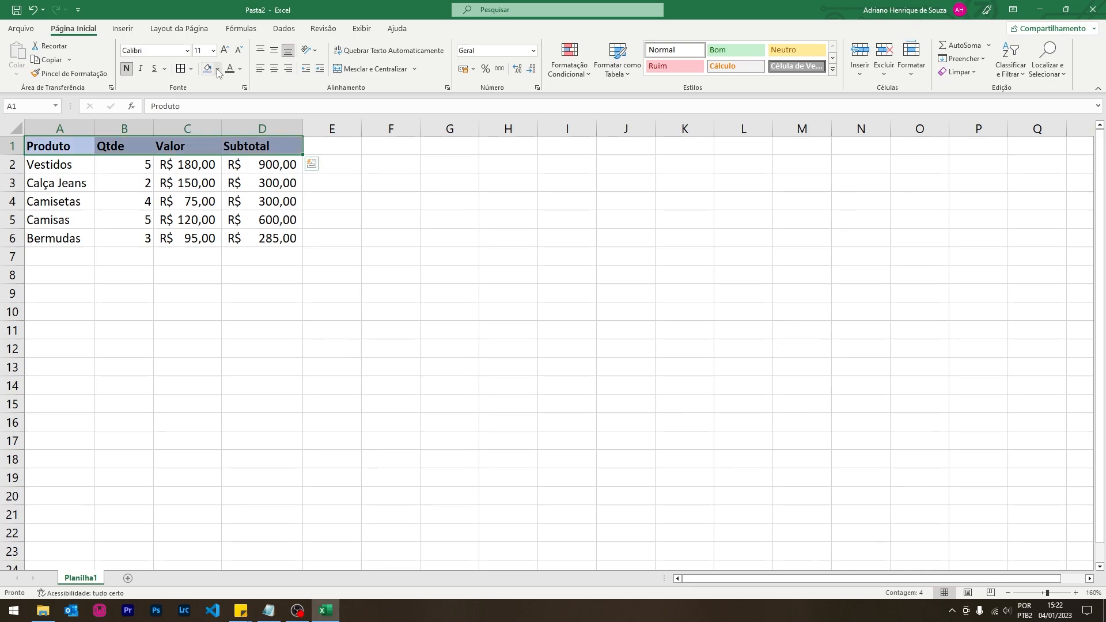
{"action": "left_click", "coordinate": [235, 71]}
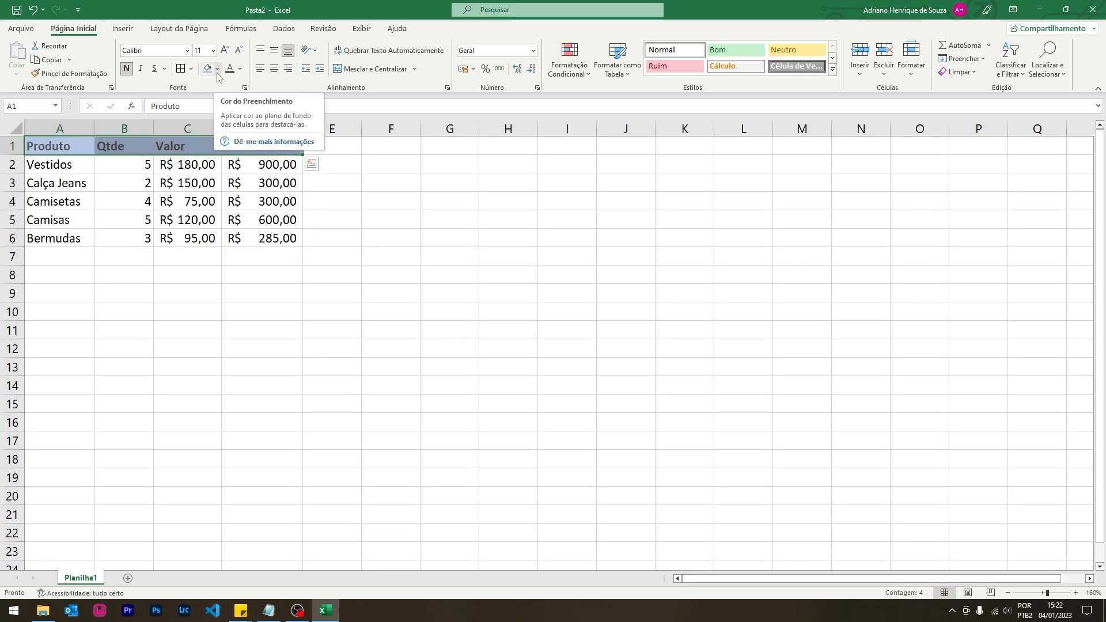
{"action": "left_click", "coordinate": [217, 73]}
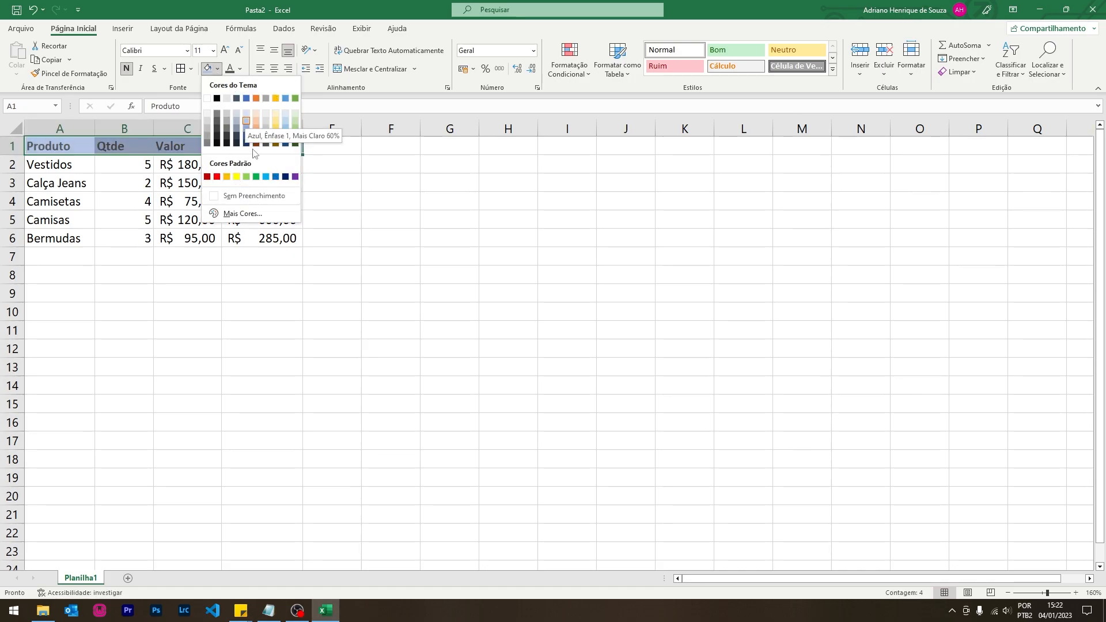
{"action": "left_click", "coordinate": [251, 214]}
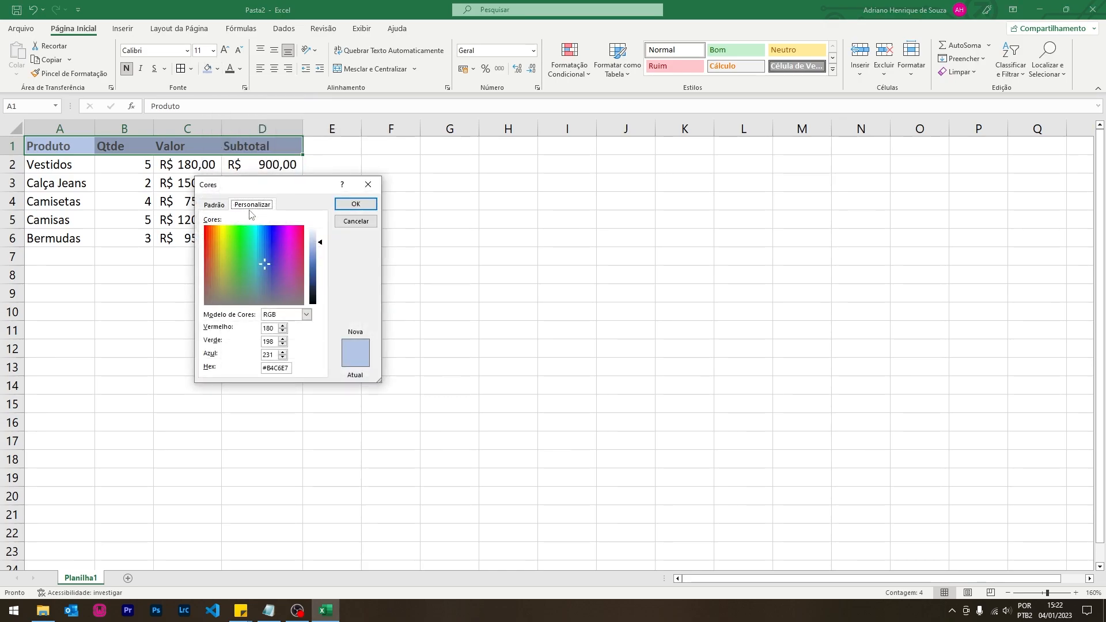
{"action": "left_click", "coordinate": [241, 259]}
{"action": "left_click", "coordinate": [243, 244]}
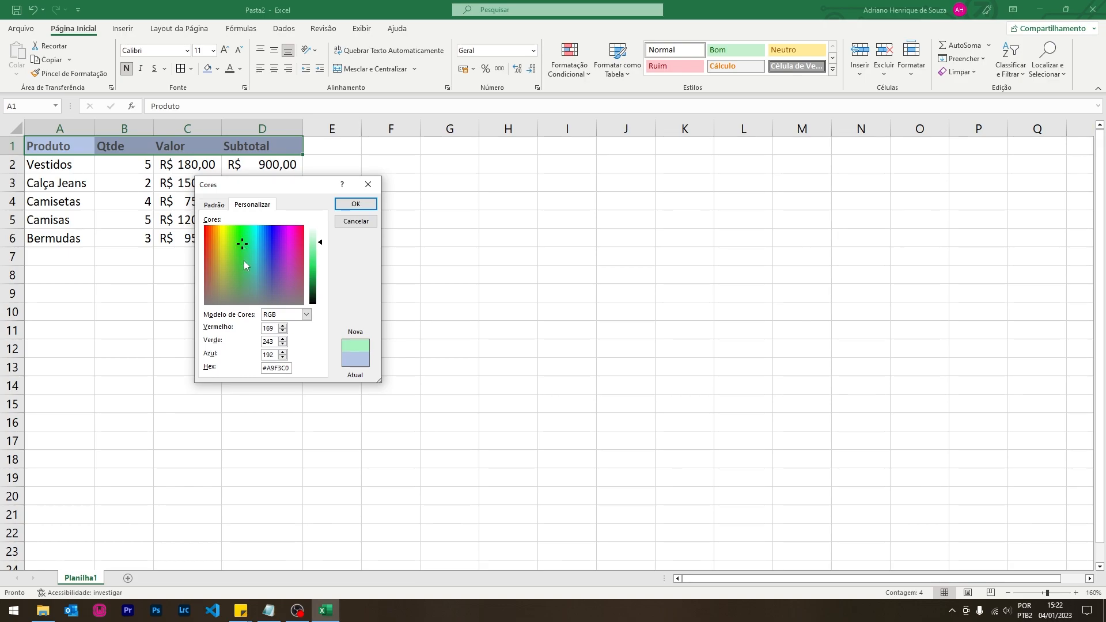
{"action": "left_click", "coordinate": [240, 263]}
{"action": "left_click_drag", "start_coordinate": [321, 246], "coordinate": [312, 282]}
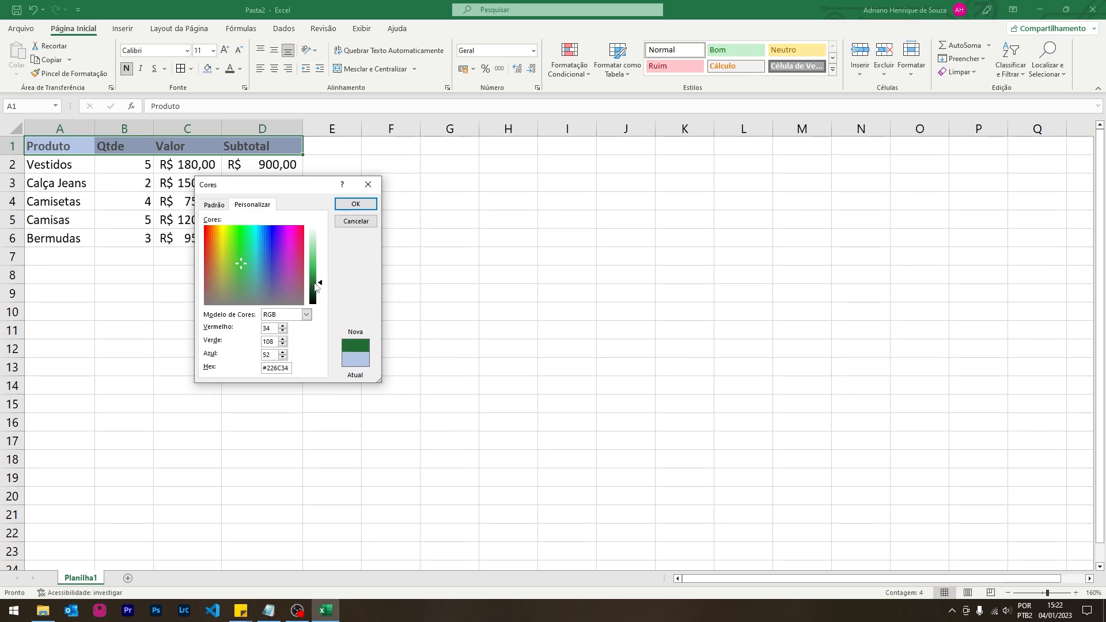
{"action": "left_click", "coordinate": [355, 204]}
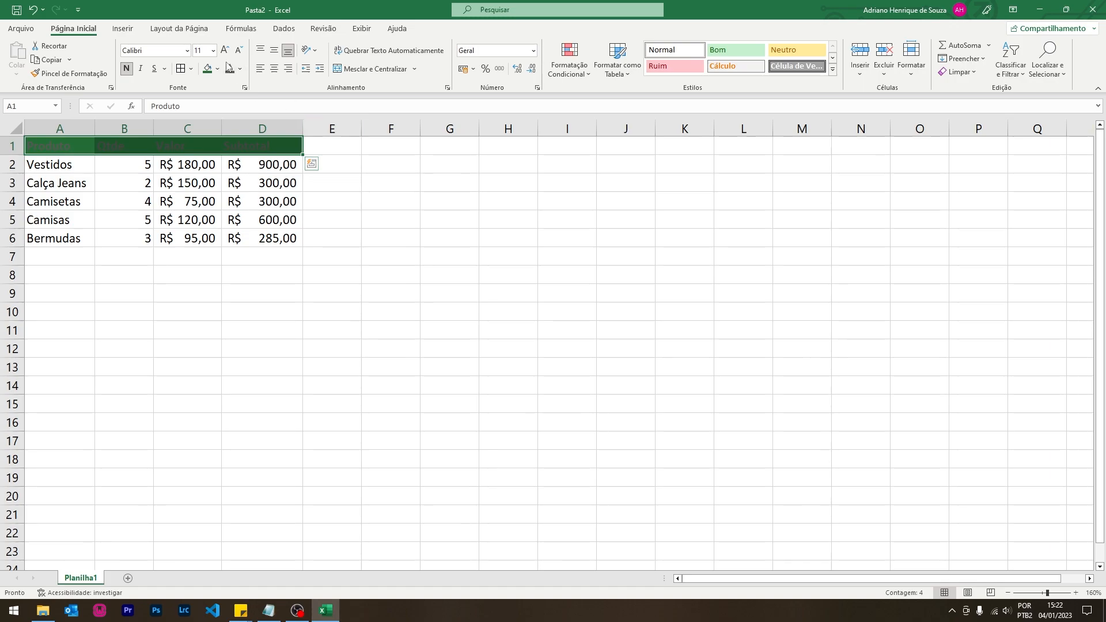
- Set the header row's font colour to white
{"action": "left_click", "coordinate": [240, 69]}
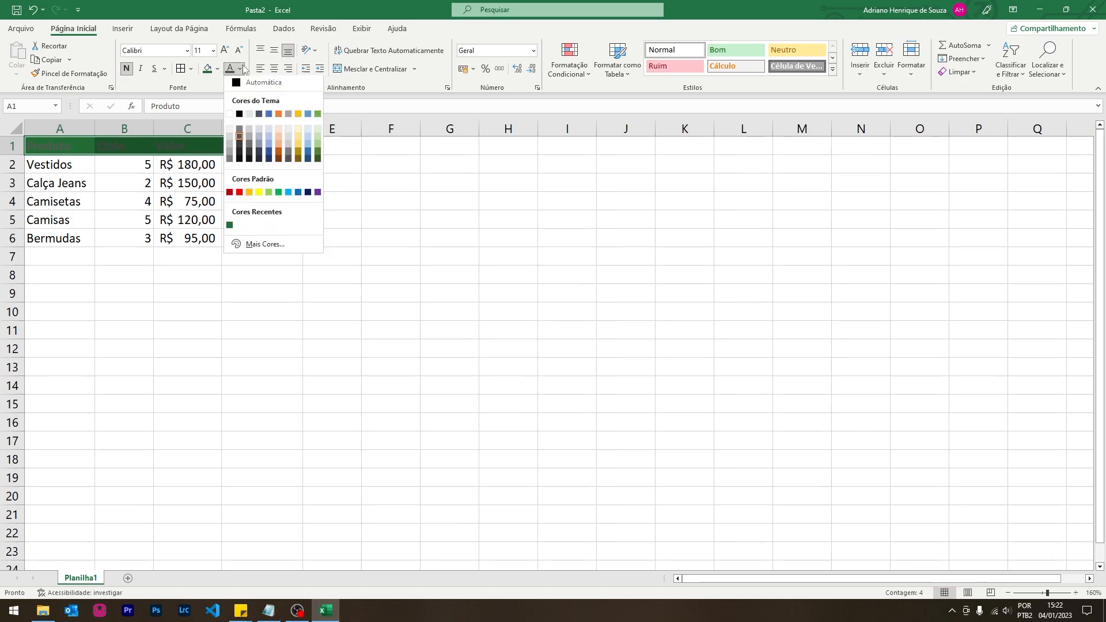
{"action": "left_click", "coordinate": [250, 117]}
{"action": "left_click", "coordinate": [155, 232]}
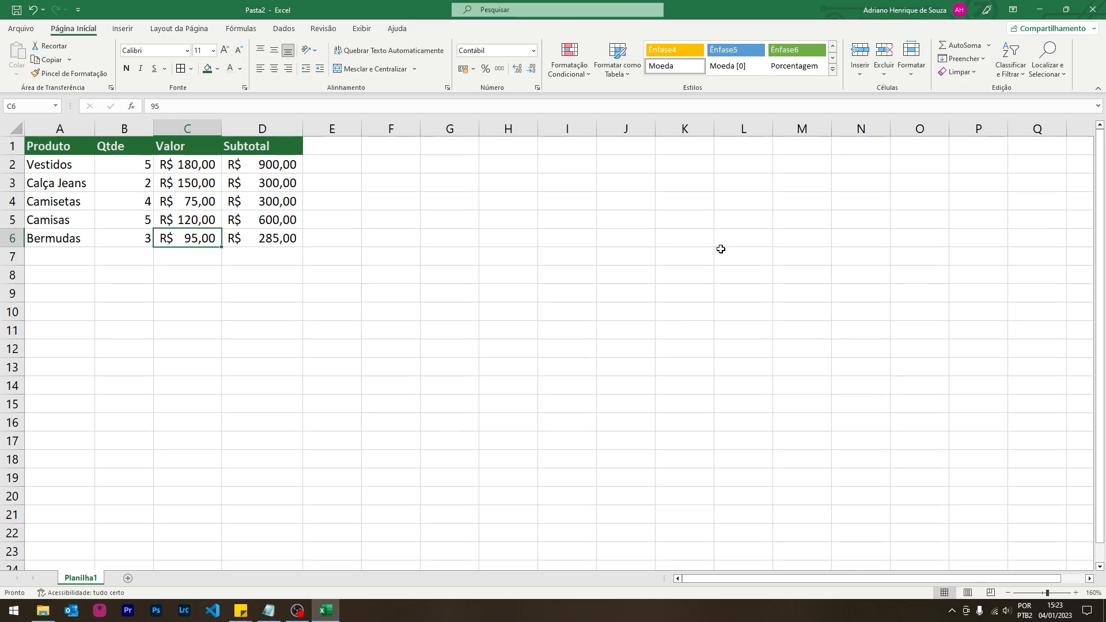
- Turn off Gridlines on the Exibir tab, then select the table A1:D6
{"action": "left_click", "coordinate": [360, 30]}
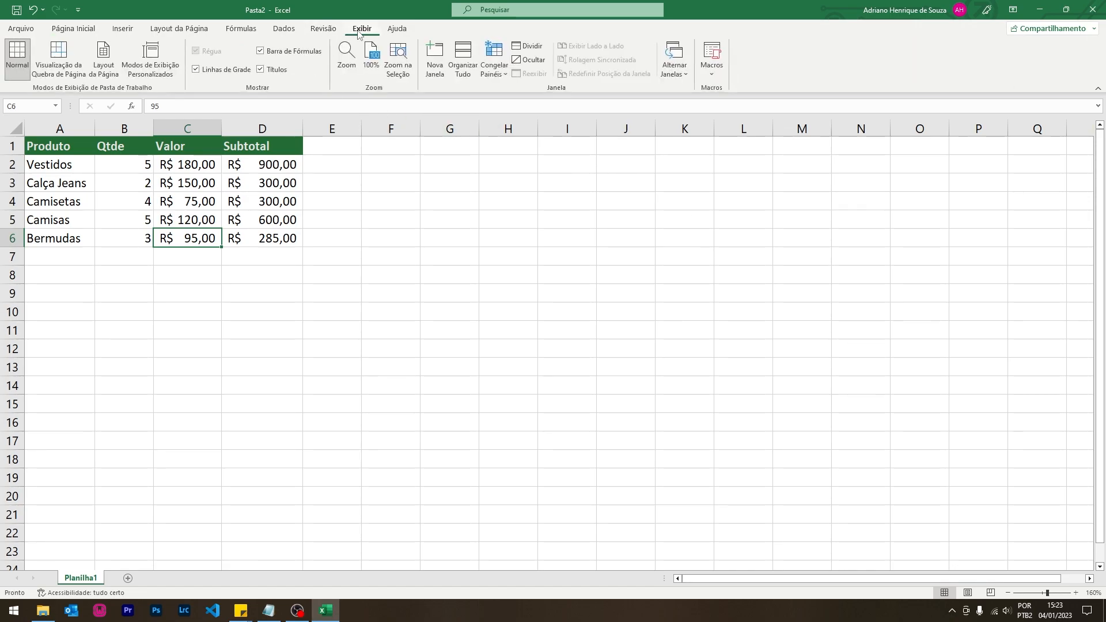
{"action": "left_click", "coordinate": [196, 70]}
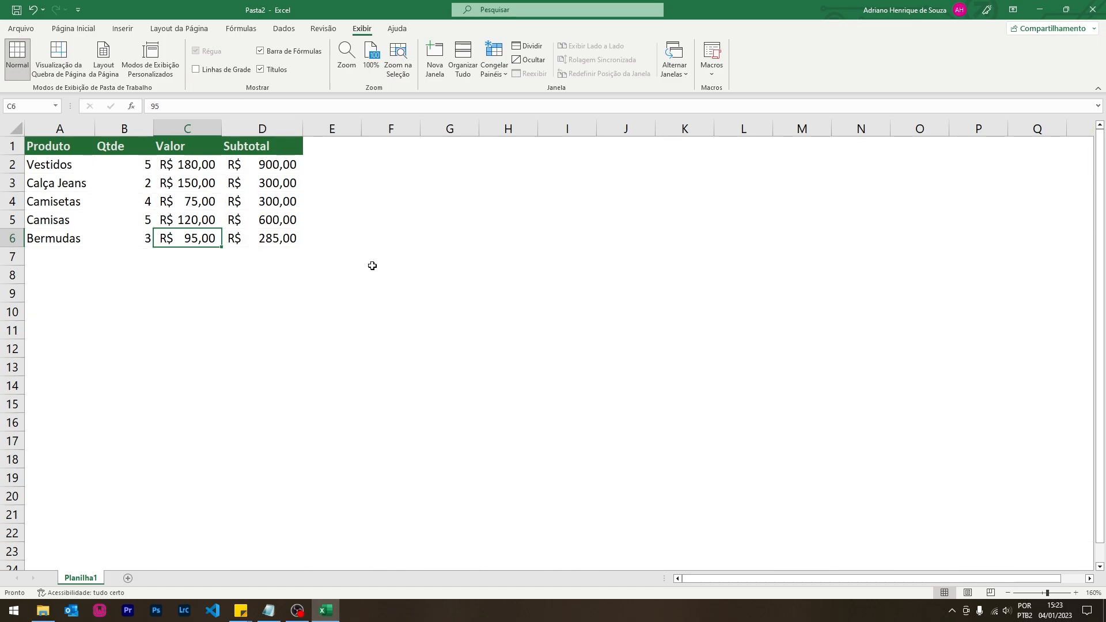
{"action": "left_click", "coordinate": [391, 311]}
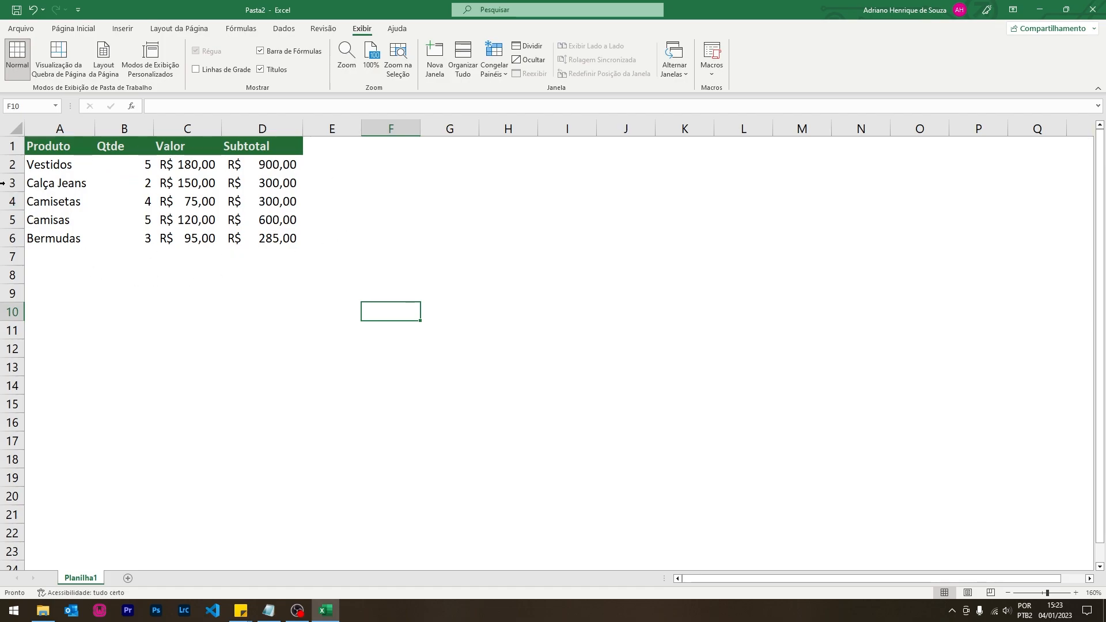
{"action": "left_click_drag", "start_coordinate": [57, 148], "coordinate": [266, 236]}
- Apply light blue Contorno and Interna borders to A1:D6 via Mais Bordas
{"action": "left_click", "coordinate": [73, 29]}
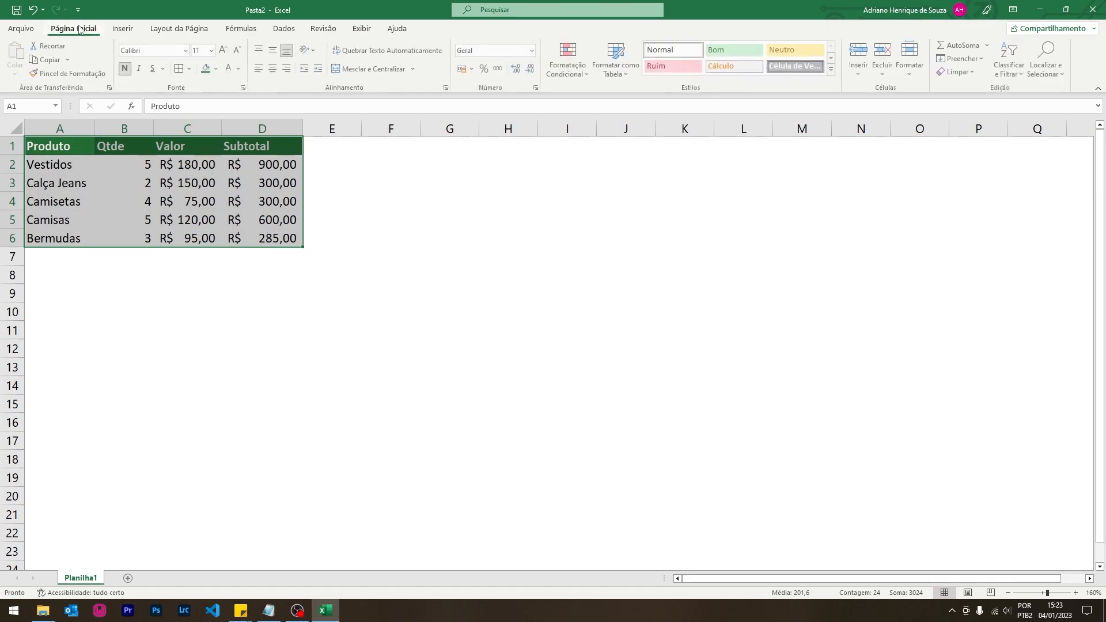
{"action": "key", "text": "ctrl+1"}
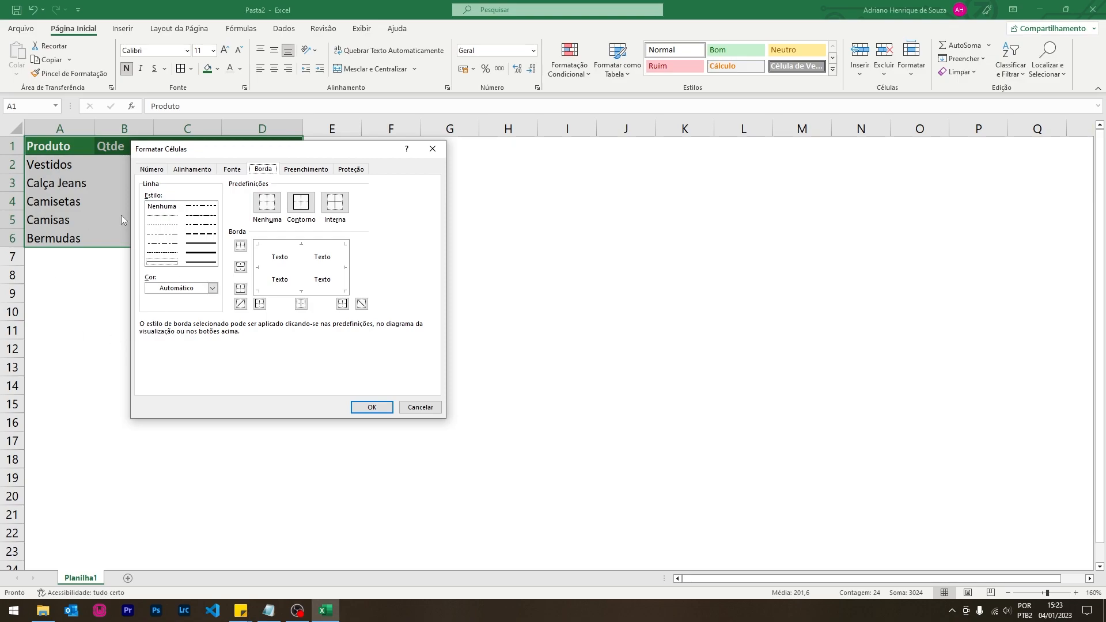
{"action": "left_click", "coordinate": [424, 405]}
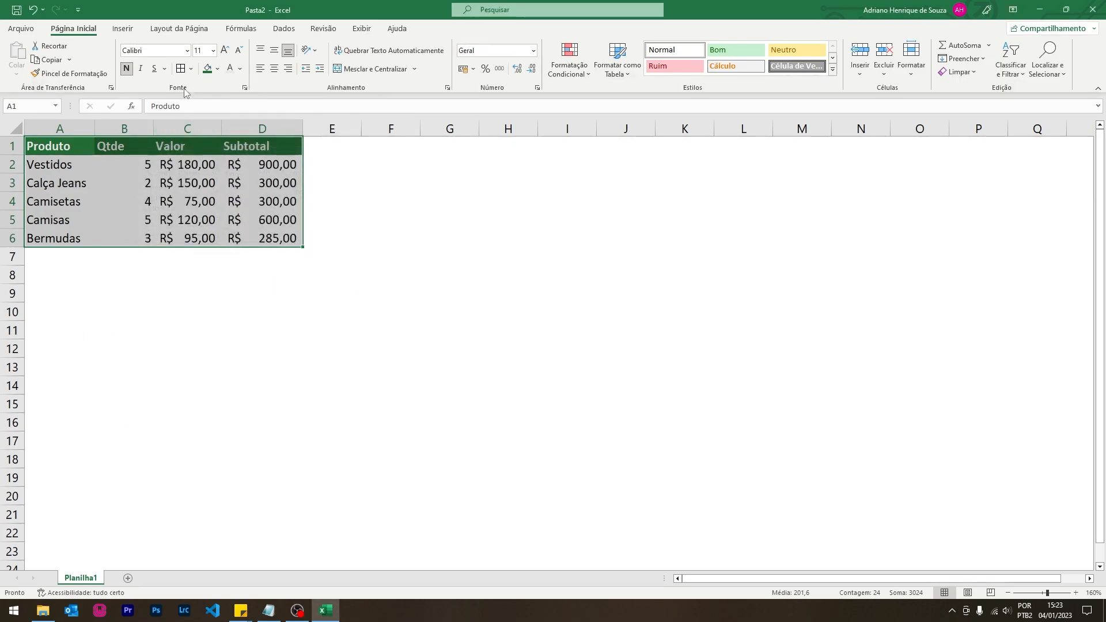
{"action": "left_click", "coordinate": [190, 70]}
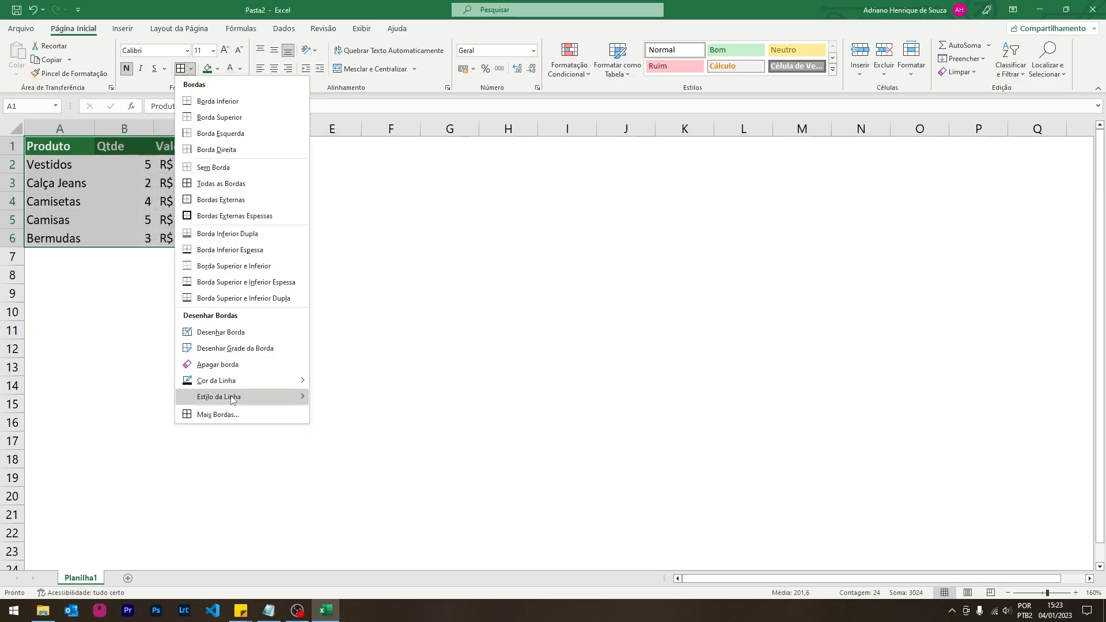
{"action": "left_click", "coordinate": [233, 415]}
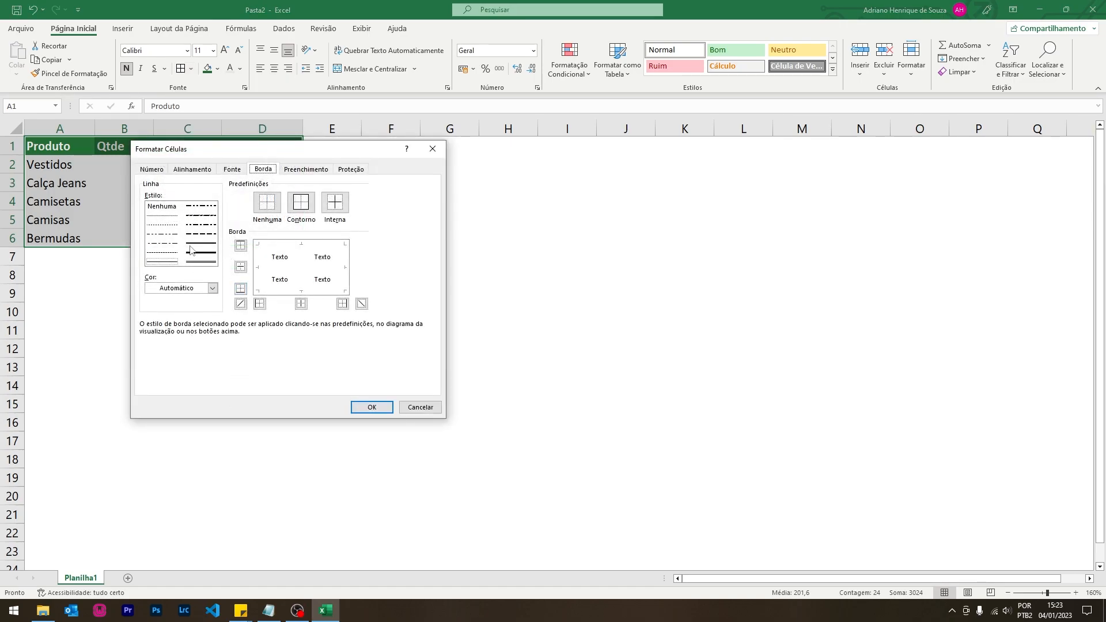
{"action": "left_click", "coordinate": [212, 288]}
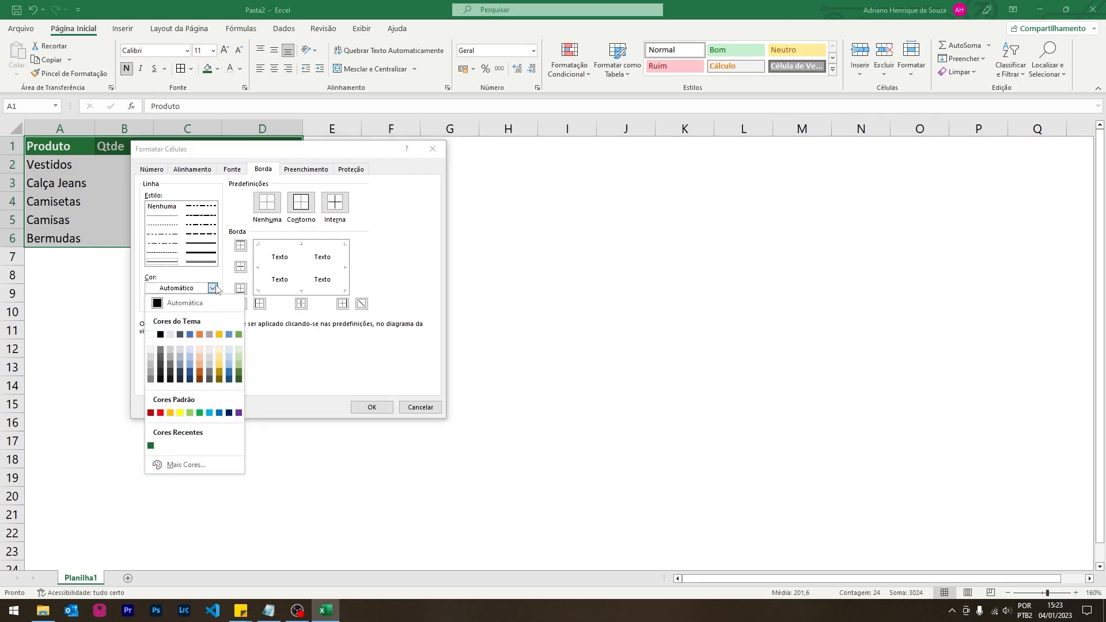
{"action": "left_click", "coordinate": [190, 360]}
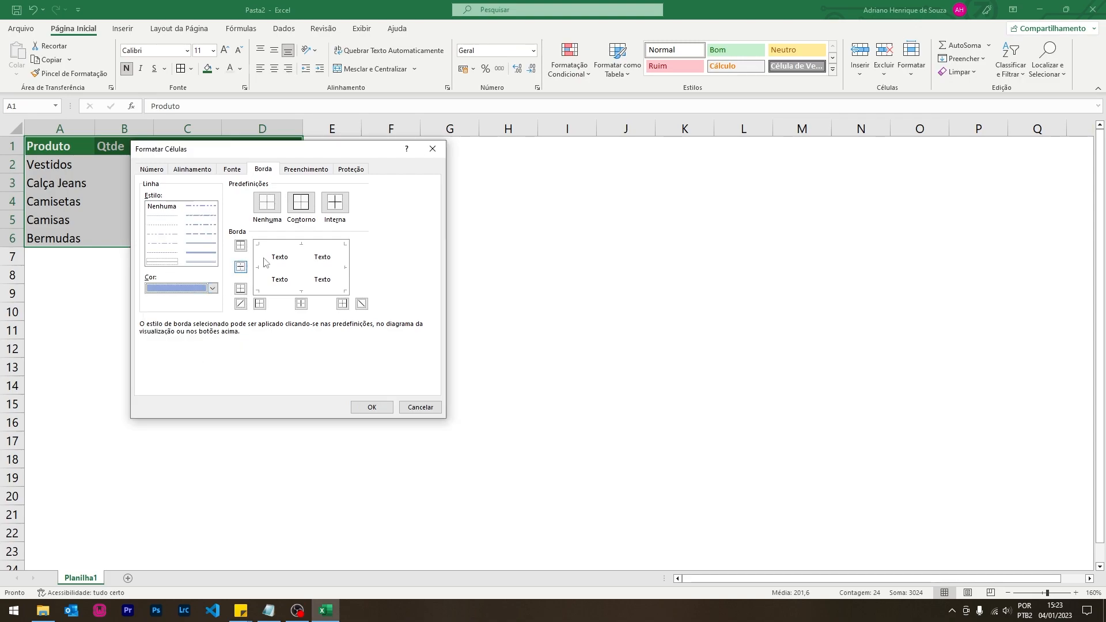
{"action": "left_click", "coordinate": [301, 205]}
{"action": "left_click", "coordinate": [335, 205]}
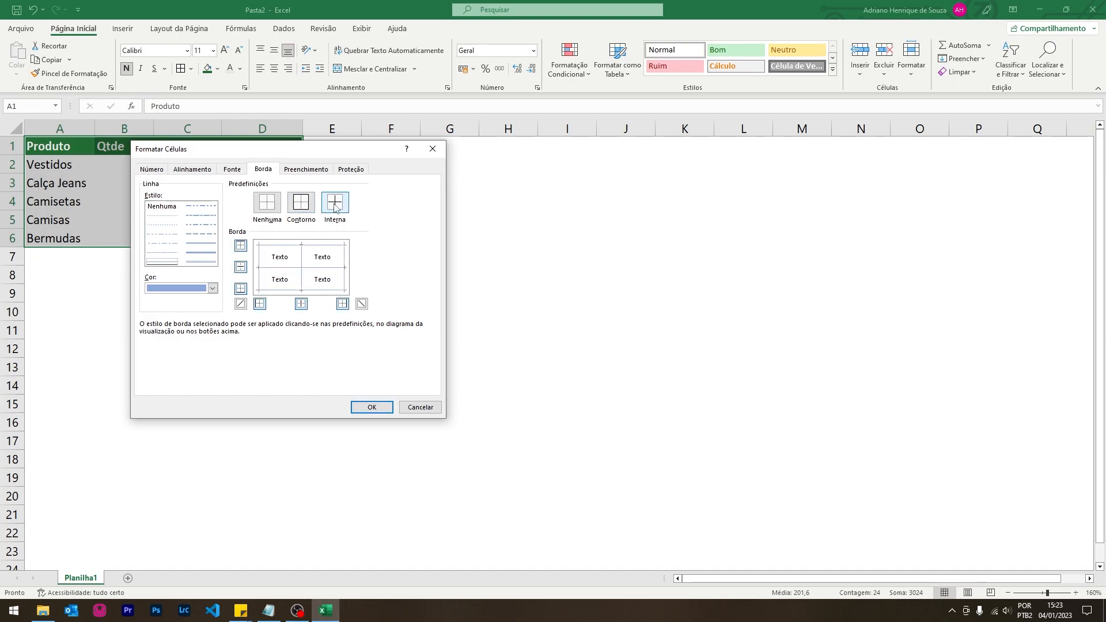
{"action": "left_click", "coordinate": [371, 406]}
{"action": "left_click", "coordinate": [183, 363]}
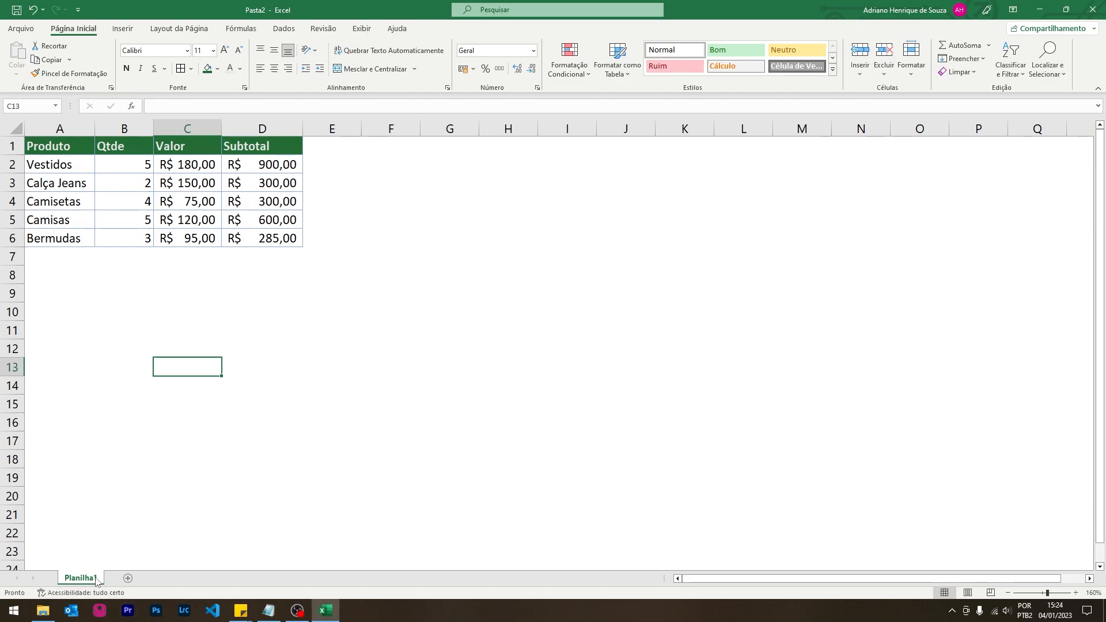
- Add a second, blank worksheet to the workbook
{"action": "left_click", "coordinate": [128, 578]}
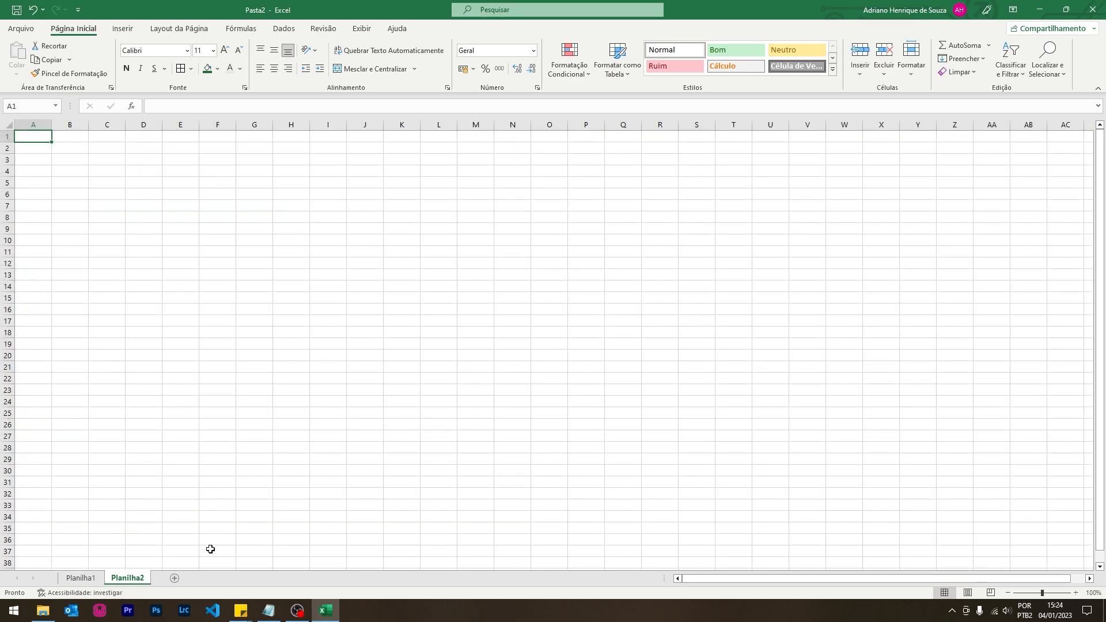
{"action": "left_click", "coordinate": [84, 578]}
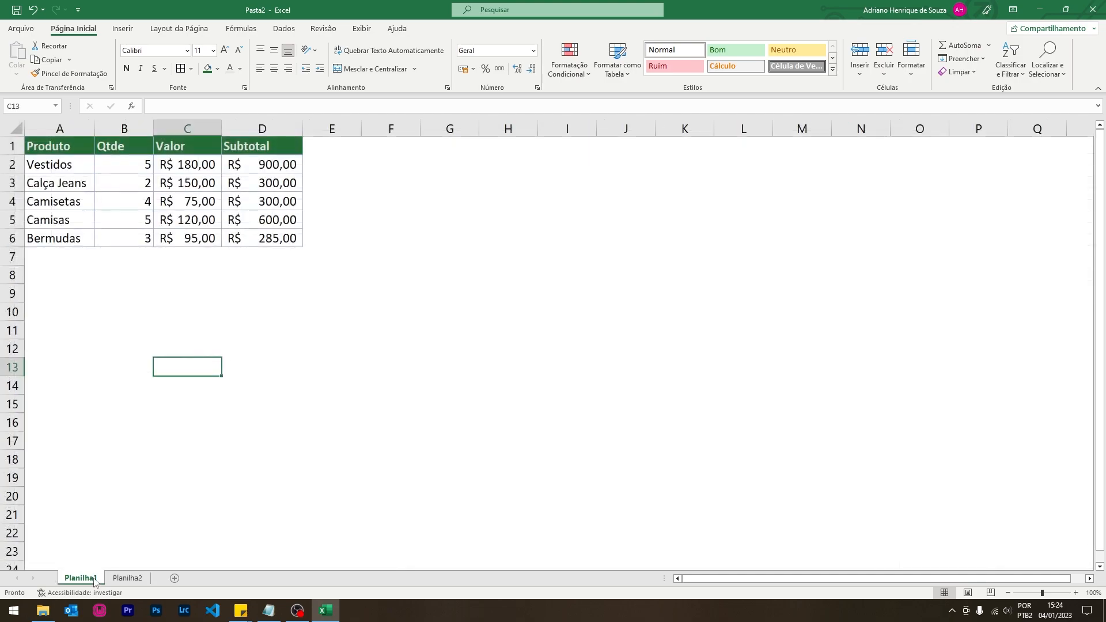
{"action": "left_click", "coordinate": [126, 577]}
{"action": "left_click", "coordinate": [94, 578]}
{"action": "left_click", "coordinate": [123, 578]}
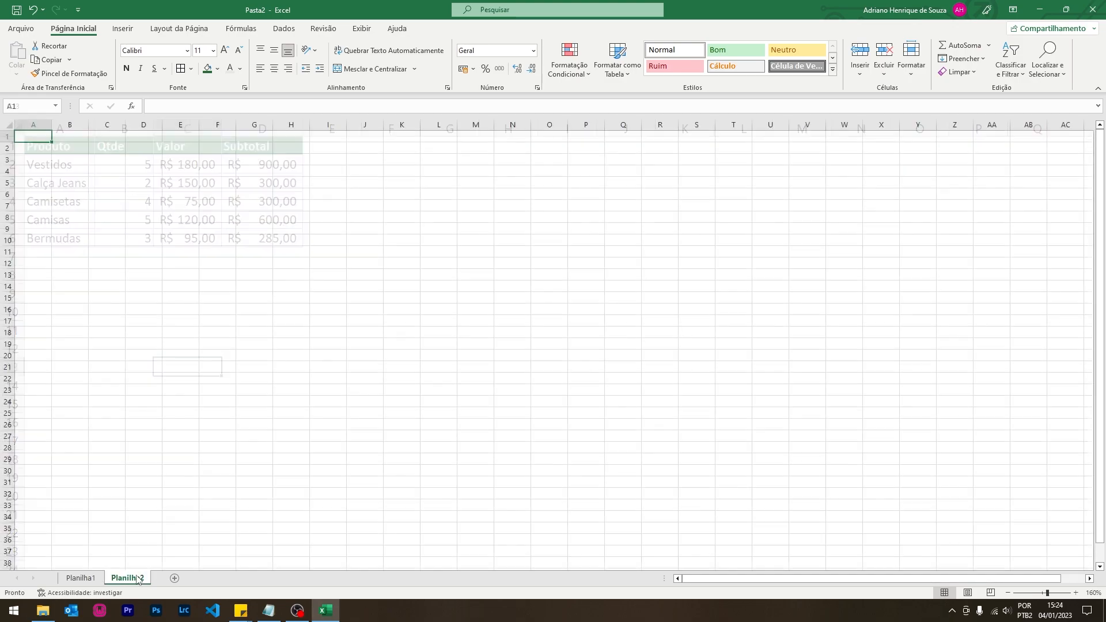
{"action": "left_click", "coordinate": [92, 578]}
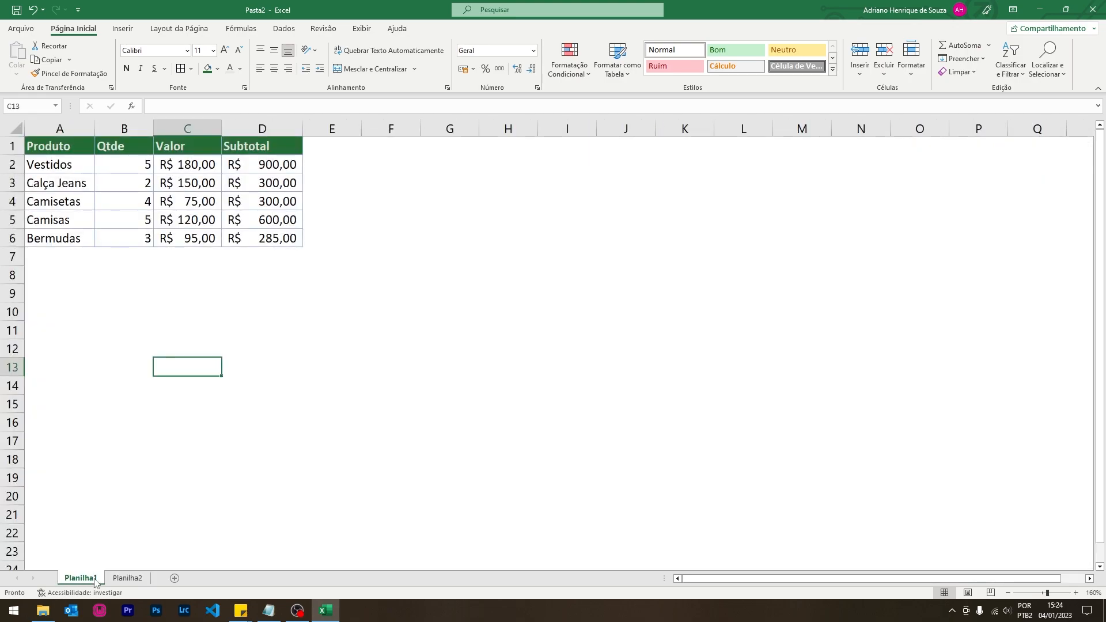
- Rename Planilha1 to Recibo and Planilha2 to Diário
{"action": "double_click", "coordinate": [87, 579]}
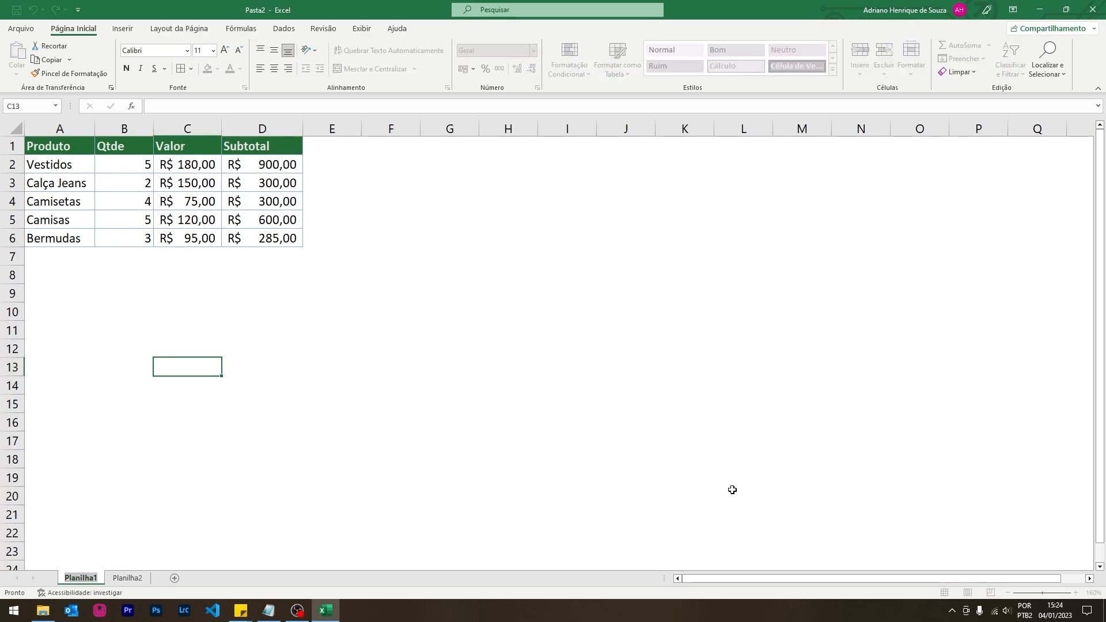
{"action": "type", "text": "Rec"}
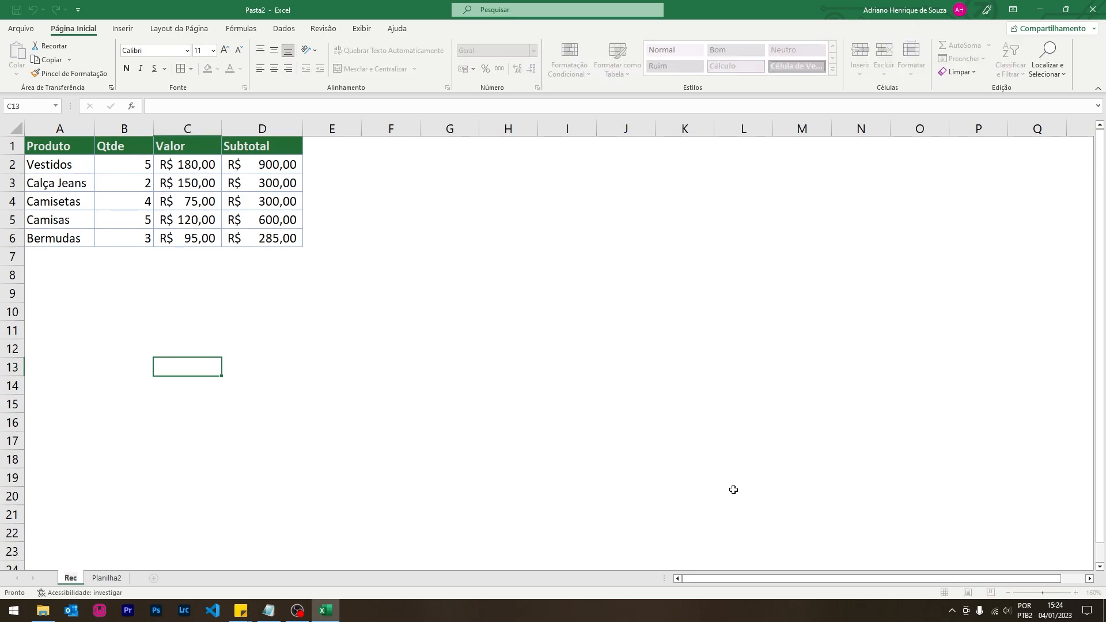
{"action": "type", "text": "ibo"}
{"action": "key", "text": "Return"}
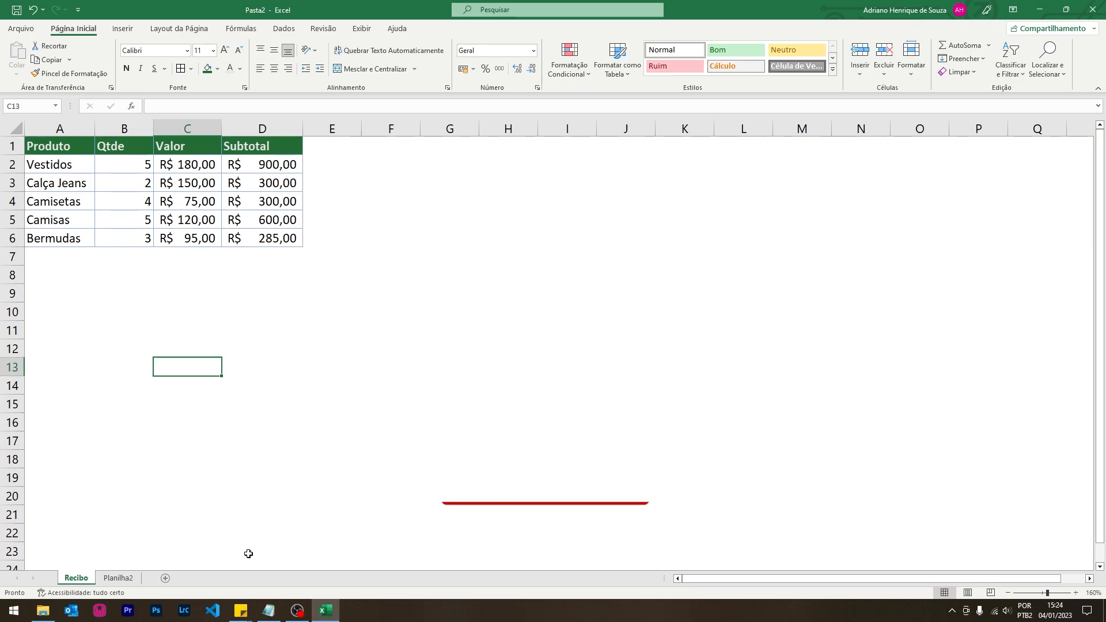
{"action": "left_click", "coordinate": [137, 577]}
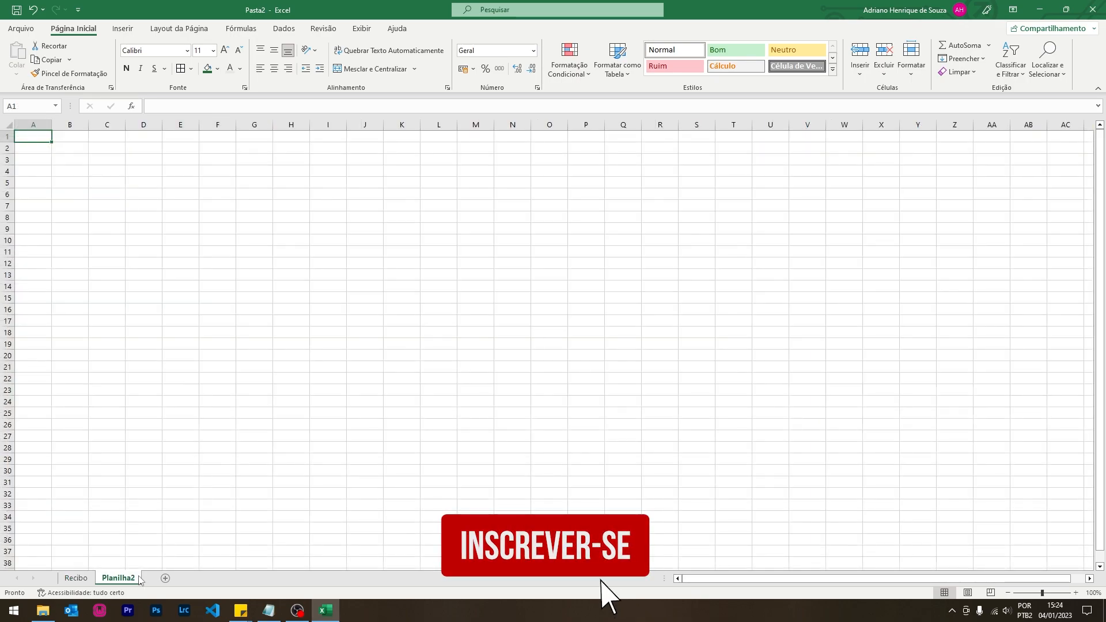
{"action": "double_click", "coordinate": [137, 578]}
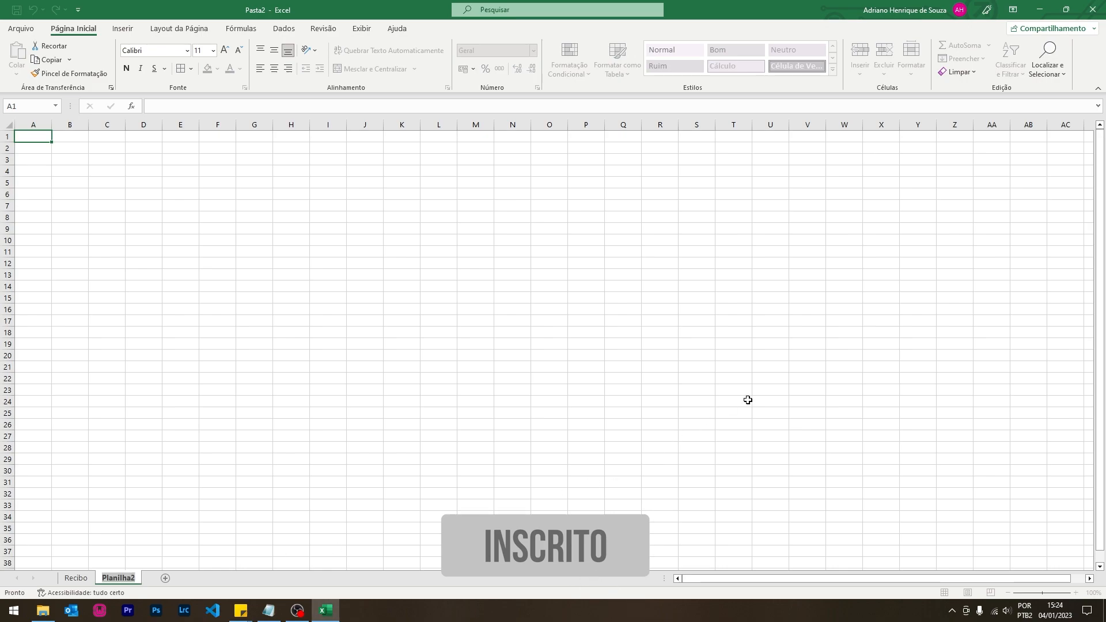
{"action": "type", "text": "Diário"}
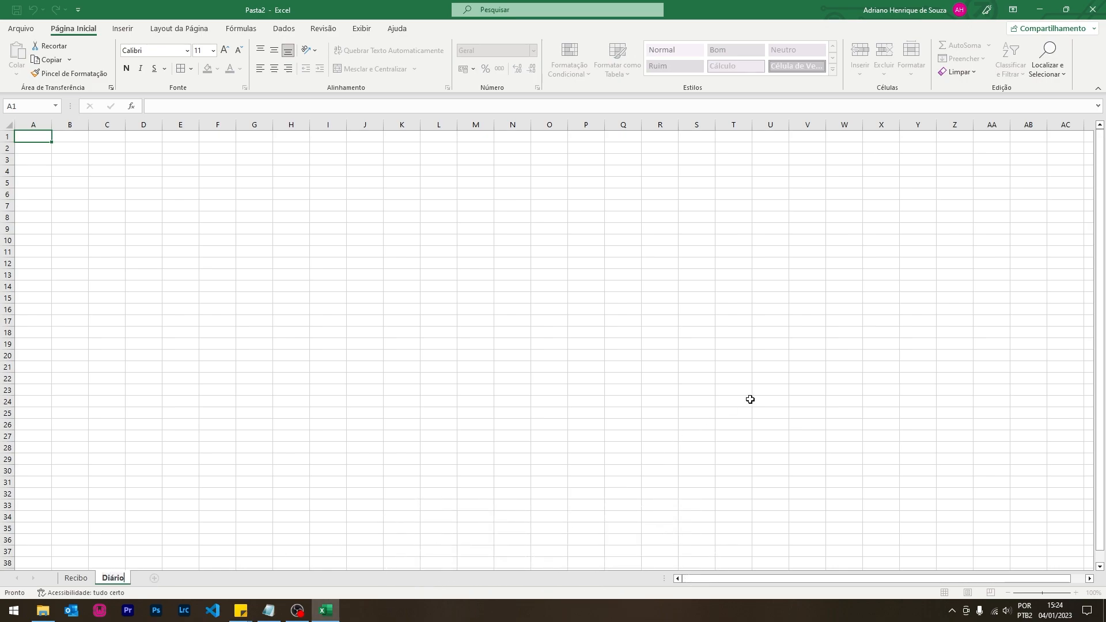
{"action": "key", "text": "Return"}
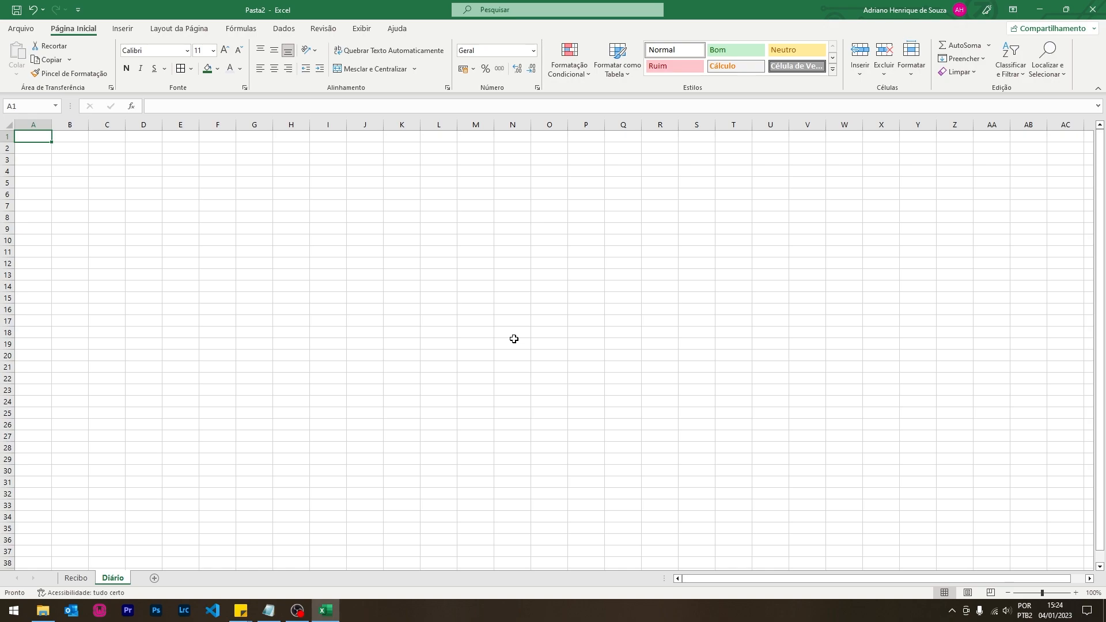
- Hide gridlines on the Diário sheet and narrow column A into a thin margin
{"action": "left_click", "coordinate": [364, 30]}
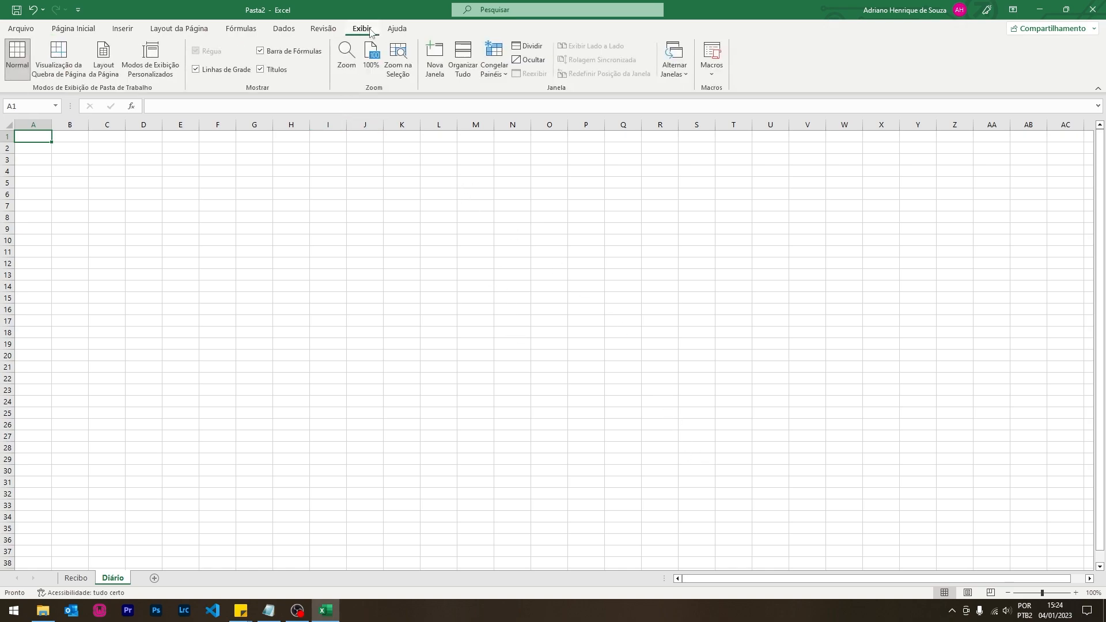
{"action": "left_click", "coordinate": [199, 69]}
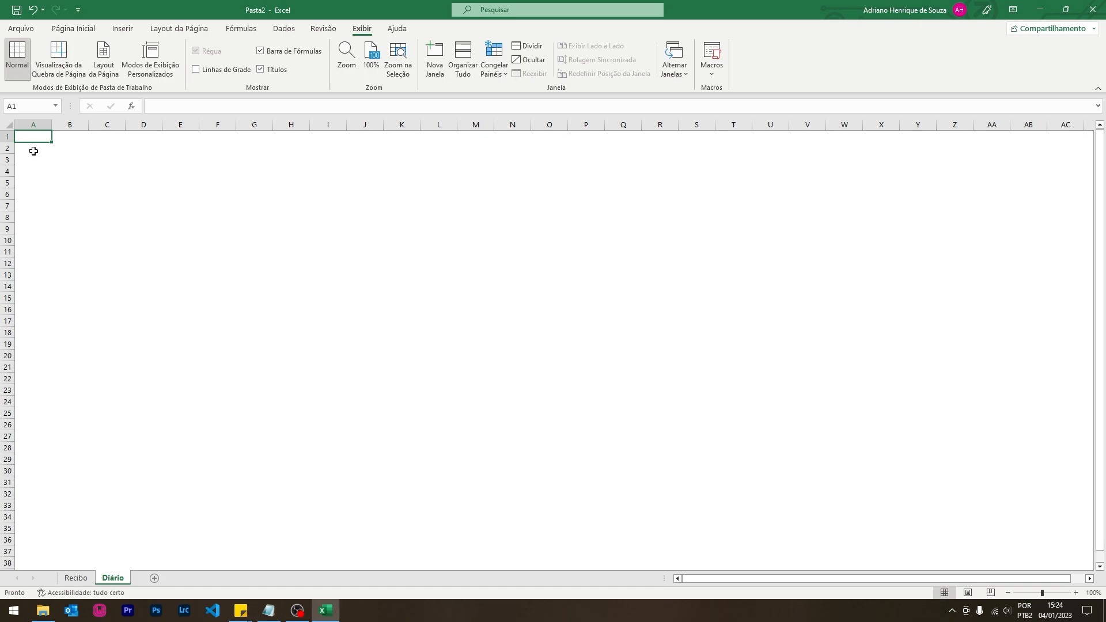
{"action": "left_click", "coordinate": [65, 153]}
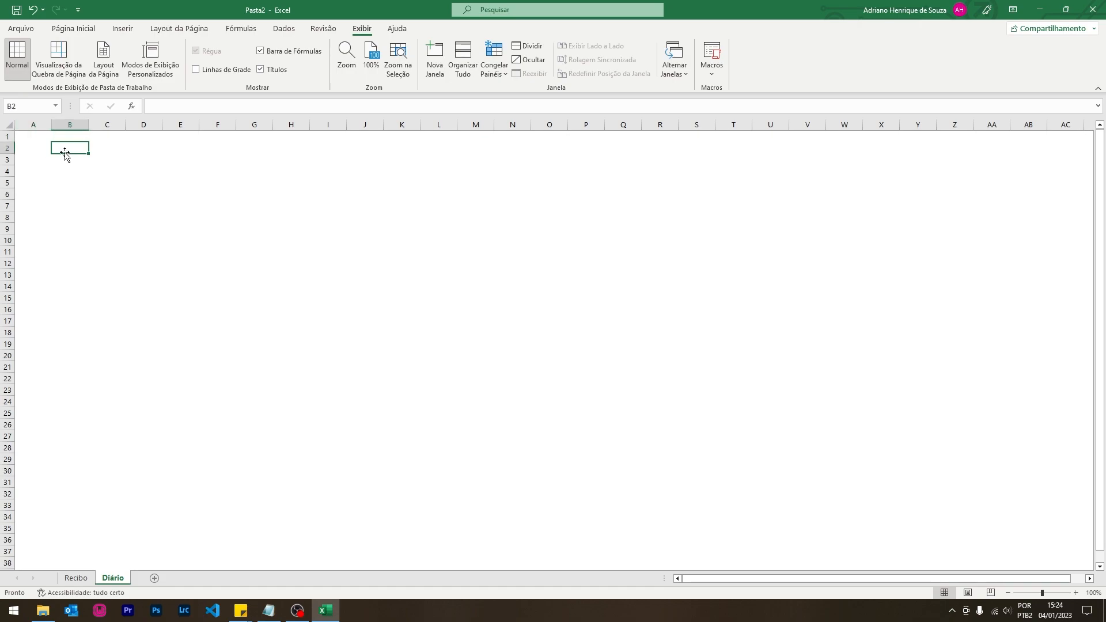
{"action": "left_click_drag", "start_coordinate": [51, 125], "coordinate": [32, 128]}
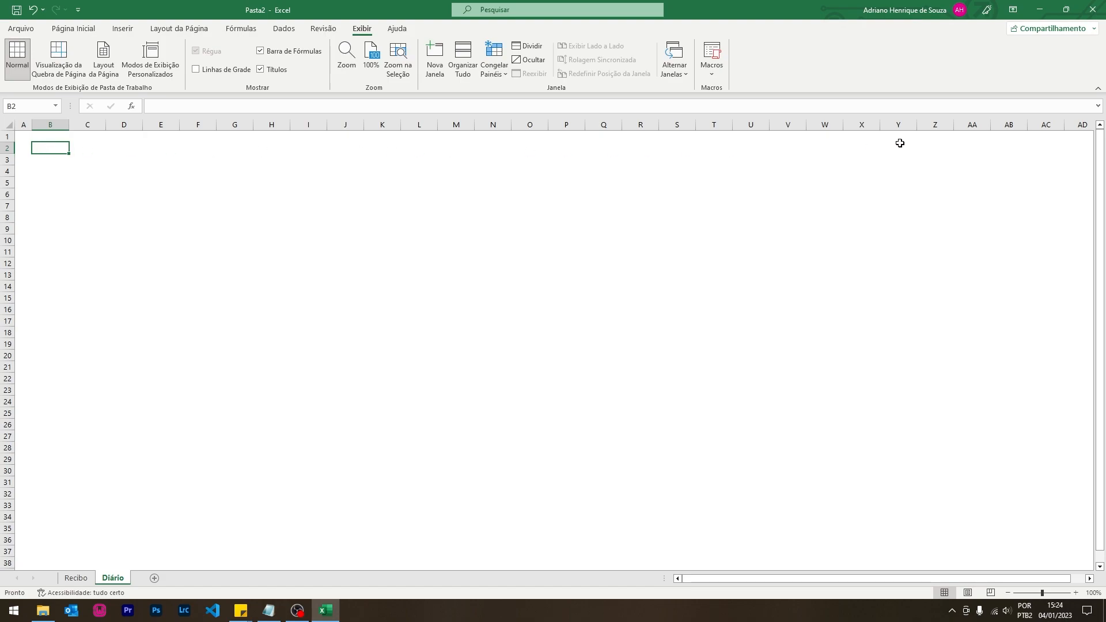
- Enter Diário Escolar in B2, then Nome Escola, Matéria and Professor in B3:B5
{"action": "type", "text": "Diário Escolar"}
{"action": "key", "text": "Return"}
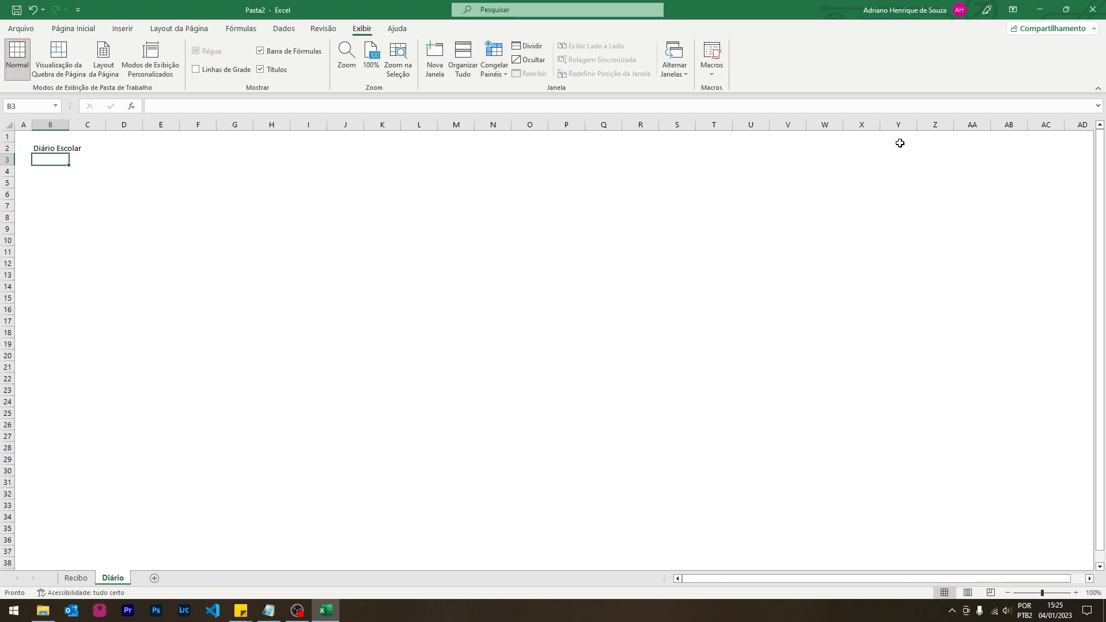
{"action": "type", "text": "Nom"}
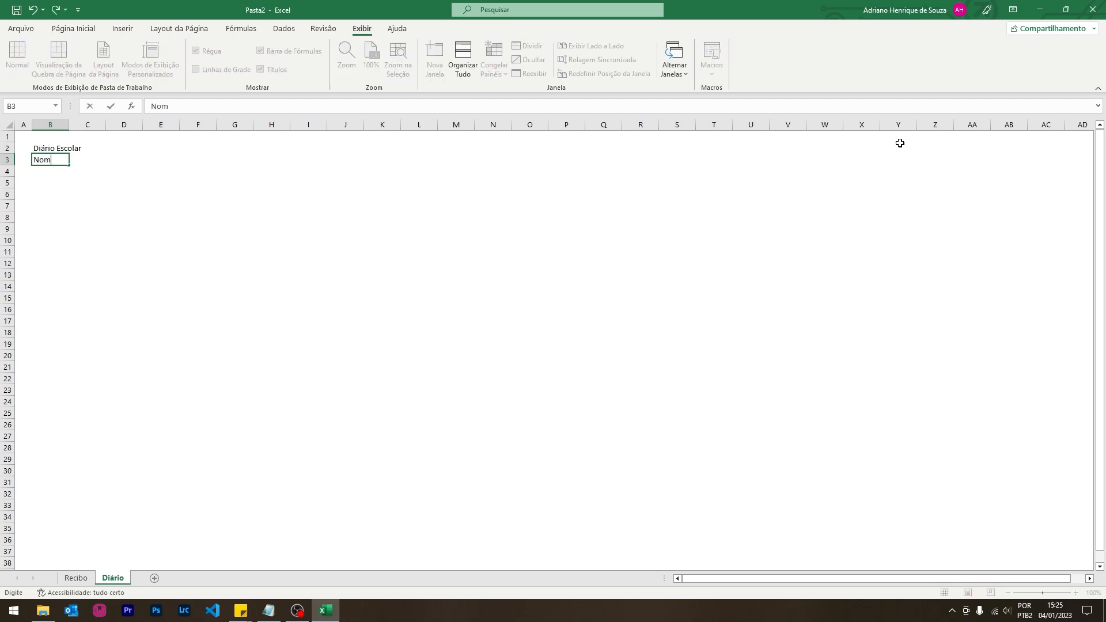
{"action": "type", "text": "e Escola"}
{"action": "key", "text": "Return"}
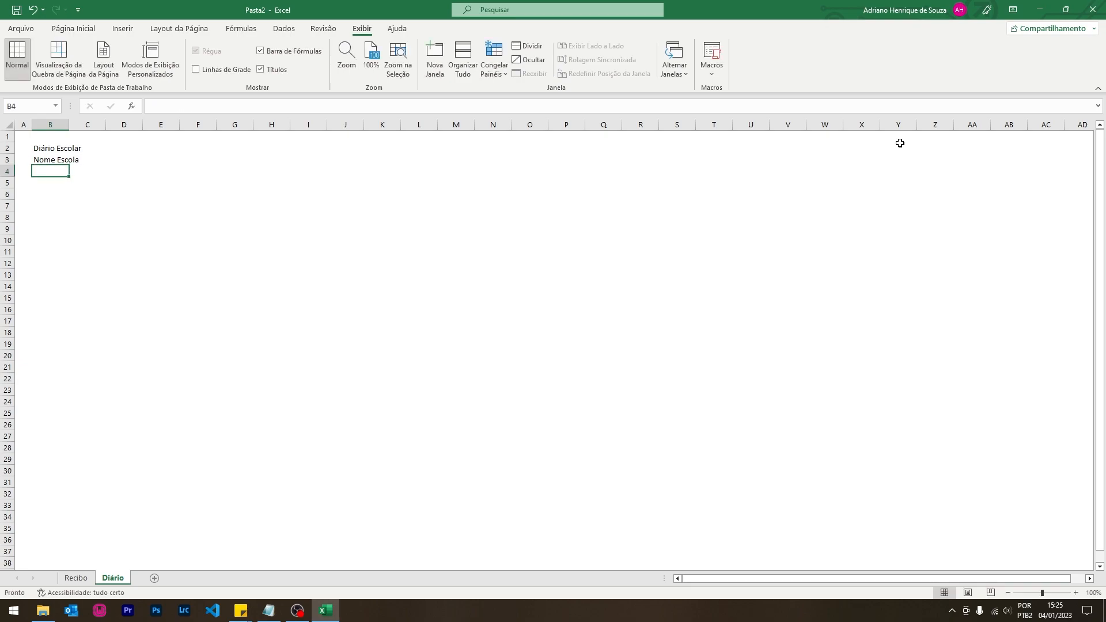
{"action": "type", "text": "Matéria"}
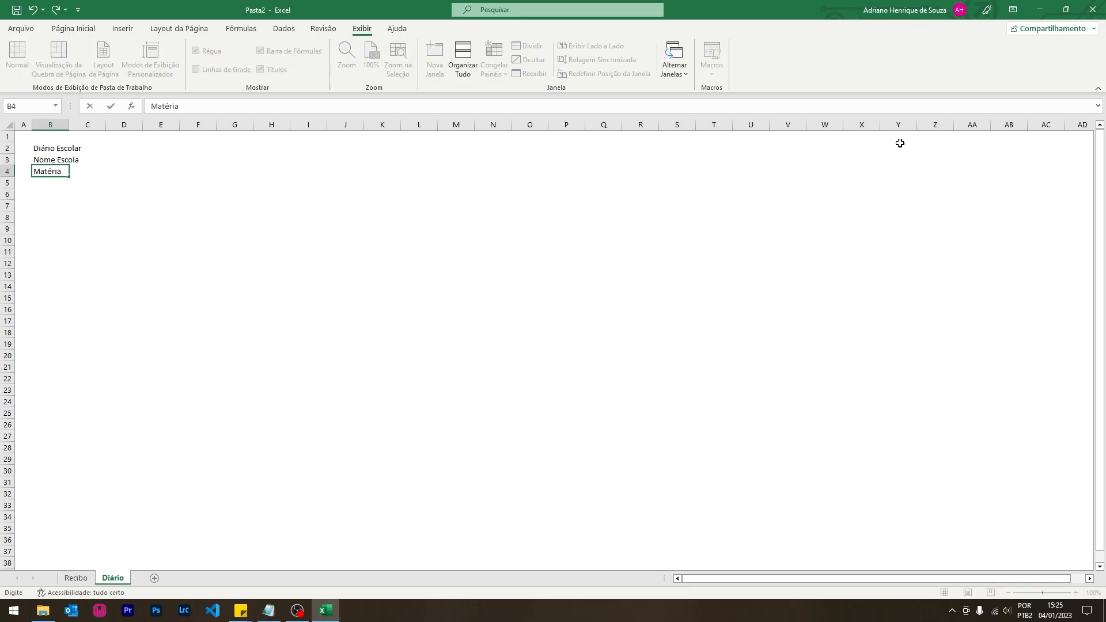
{"action": "key", "text": "Return"}
{"action": "type", "text": "Professor"}
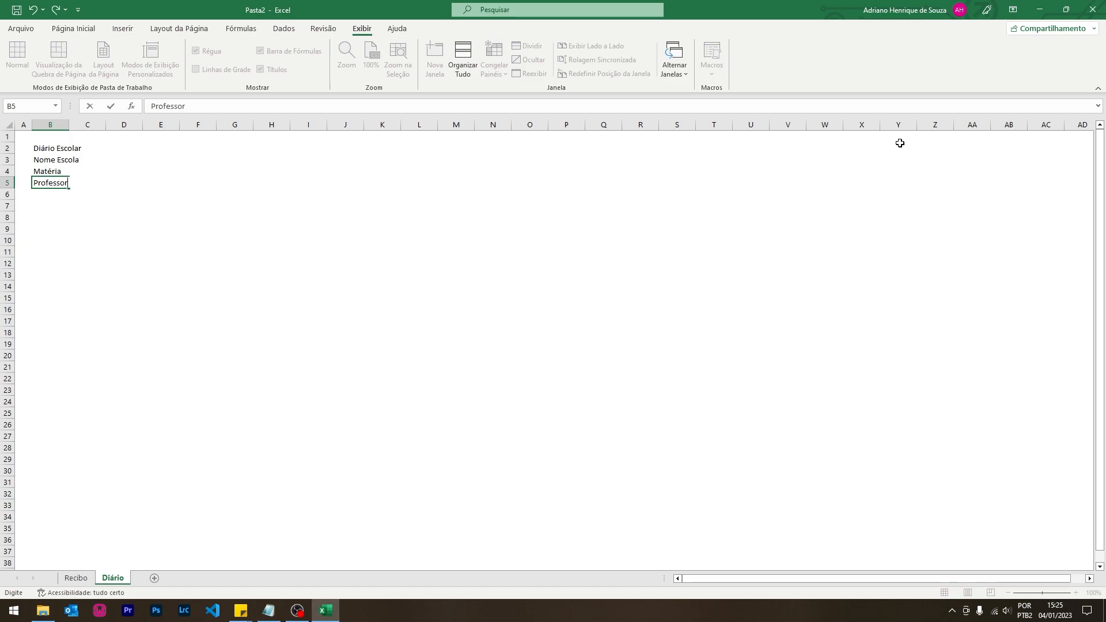
{"action": "key", "text": "Return"}
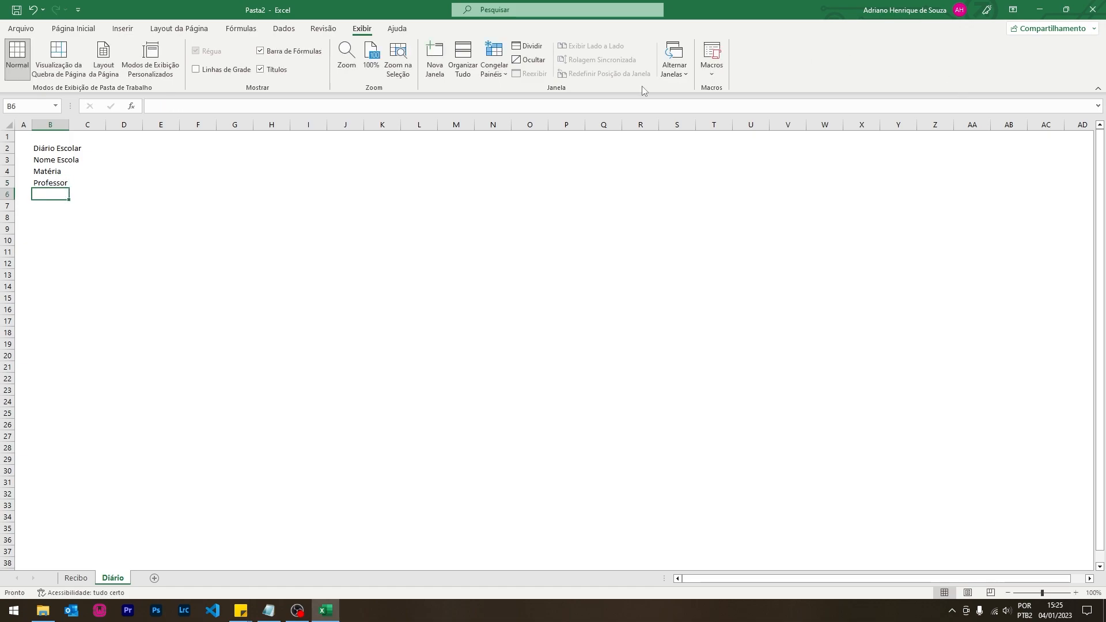
- Move the labels to D3:D5, then enter Excel in E4 and the teacher's name in E5
{"action": "left_click_drag", "start_coordinate": [45, 161], "coordinate": [120, 189]}
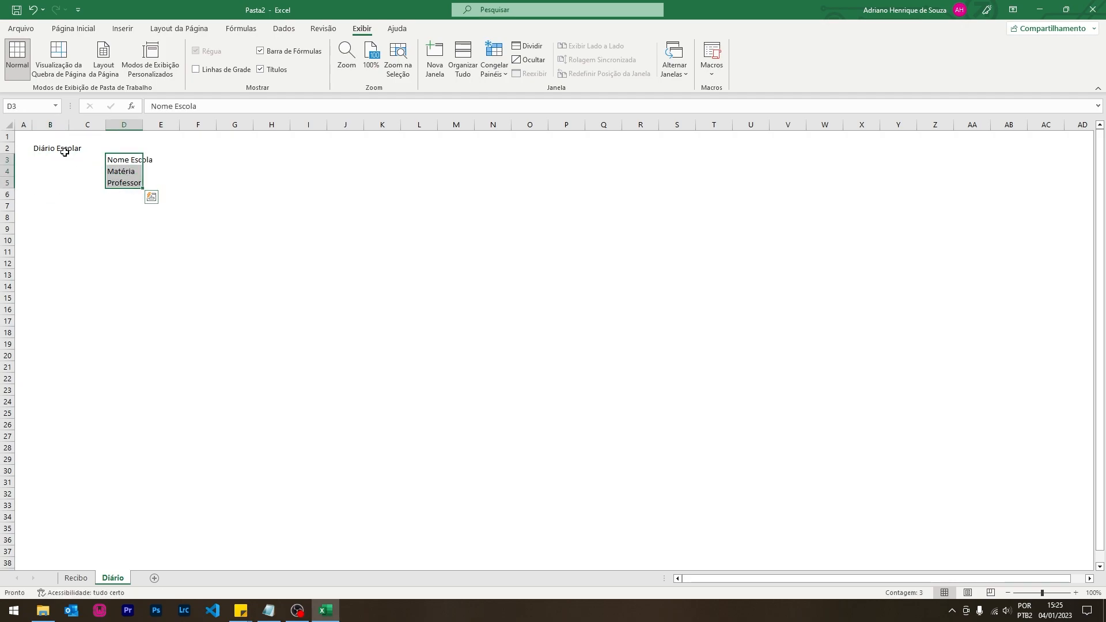
{"action": "left_click", "coordinate": [72, 171]}
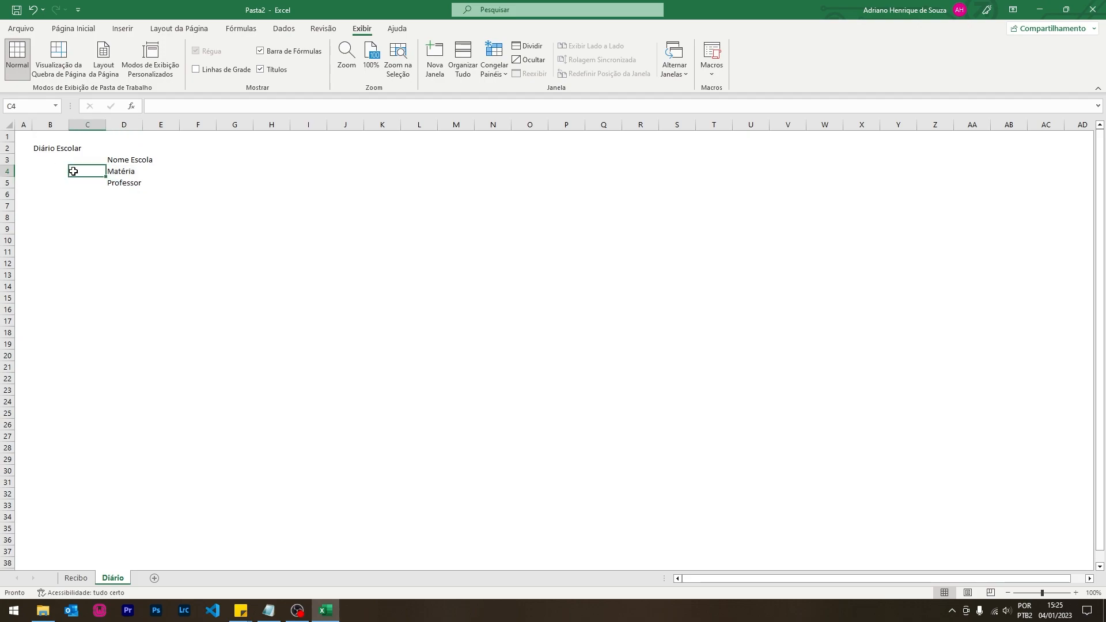
{"action": "left_click", "coordinate": [174, 163]}
{"action": "left_click", "coordinate": [164, 179]}
{"action": "left_click", "coordinate": [164, 171]}
{"action": "type", "text": "Excel"}
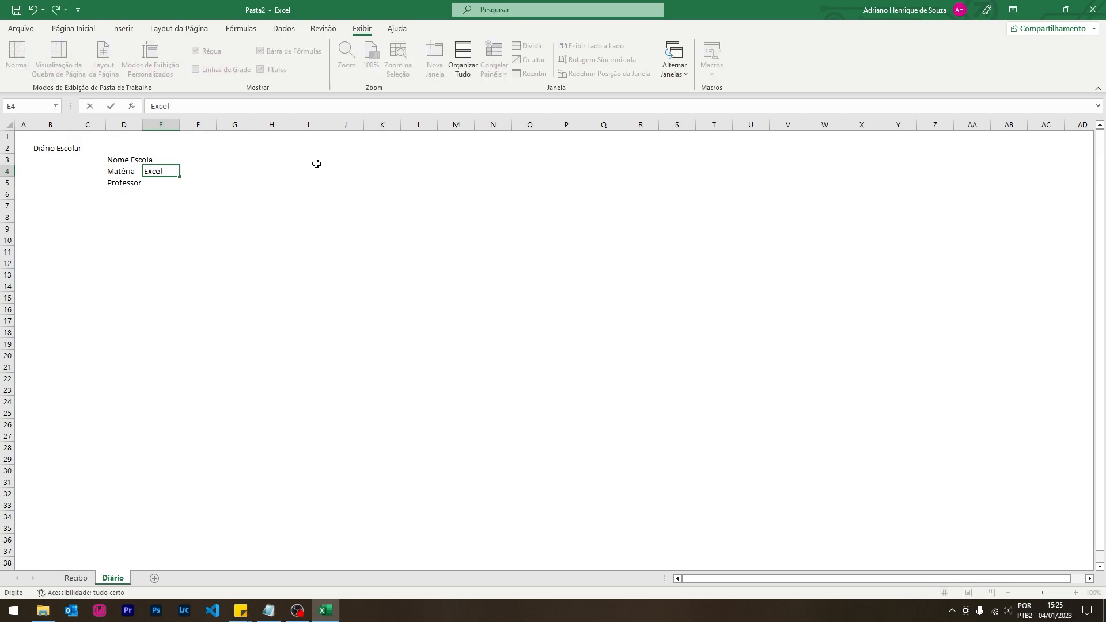
{"action": "key", "text": "Return"}
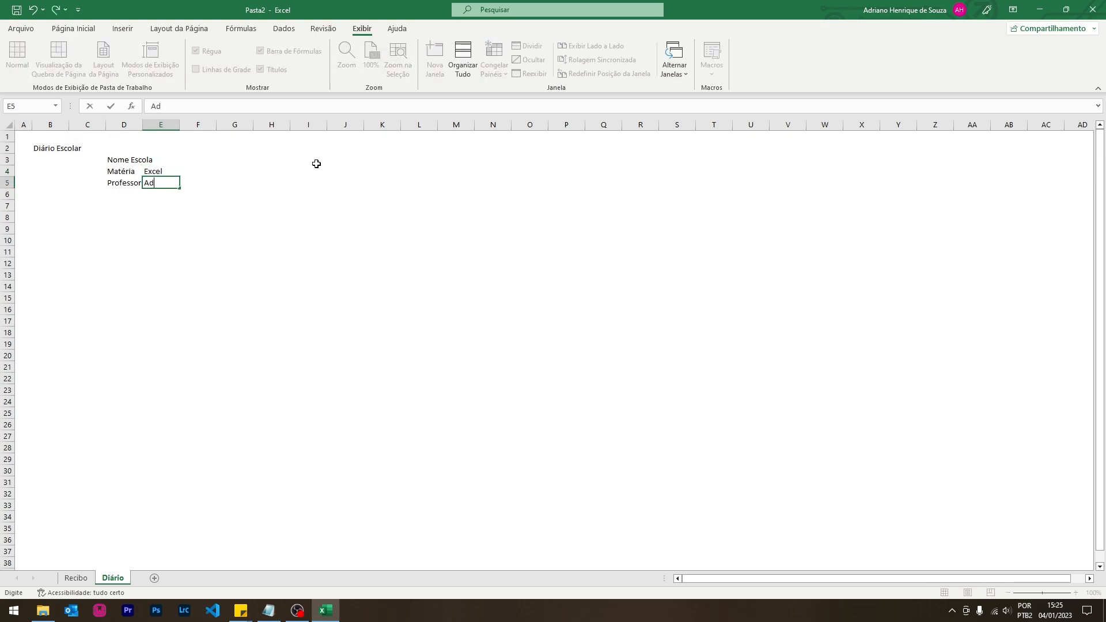
{"action": "key", "text": "Tab"}
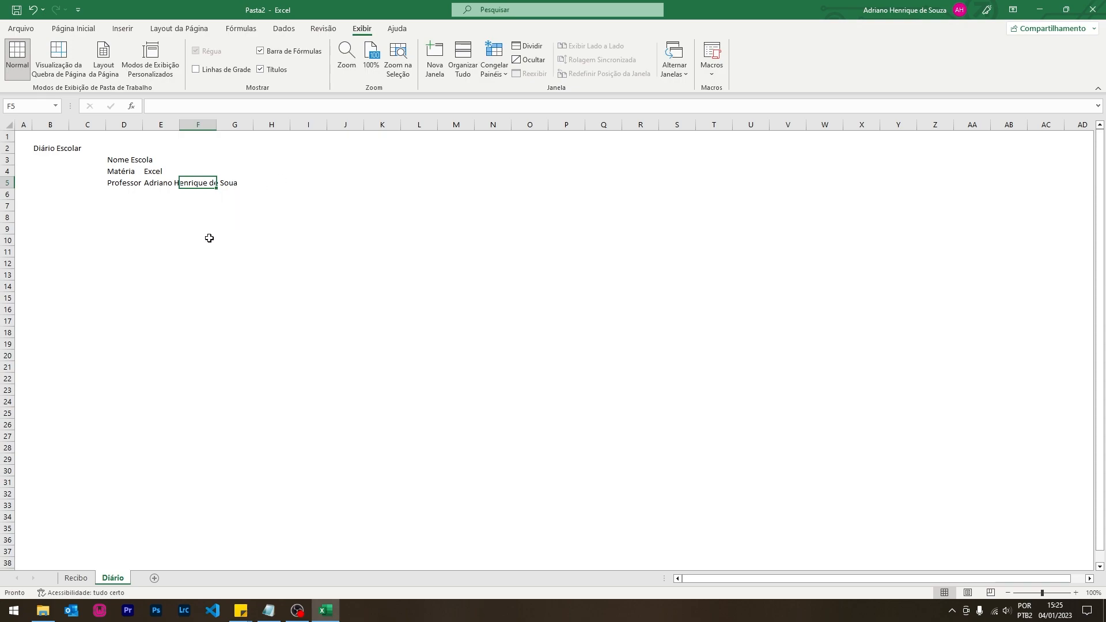
- Correct the spelling typo in the teacher's name in E5
{"action": "left_click", "coordinate": [157, 183]}
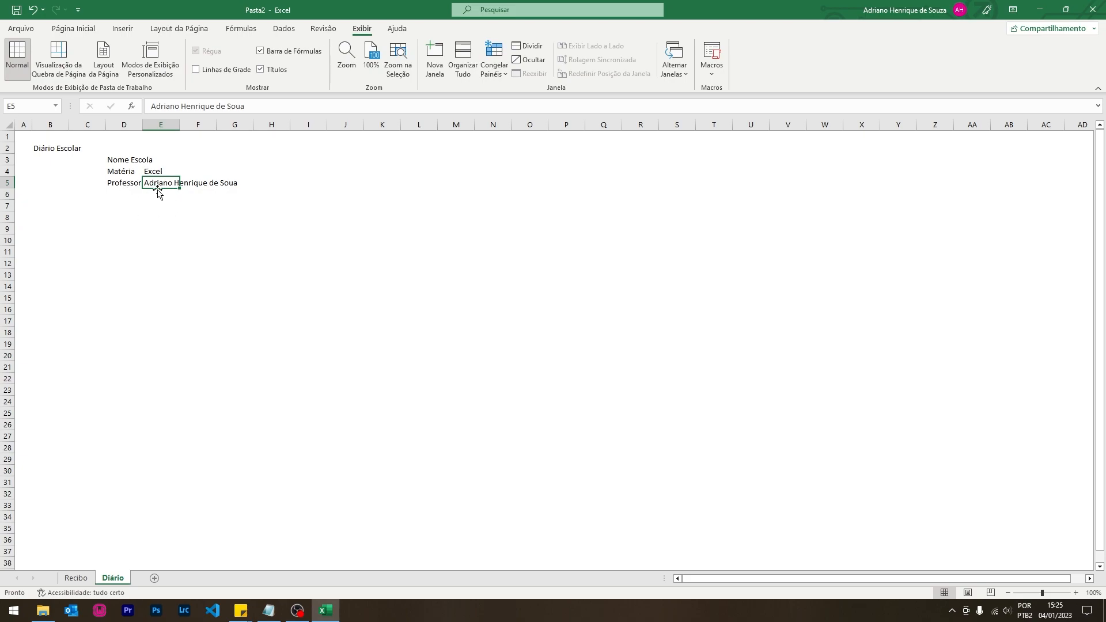
{"action": "left_click", "coordinate": [253, 106]}
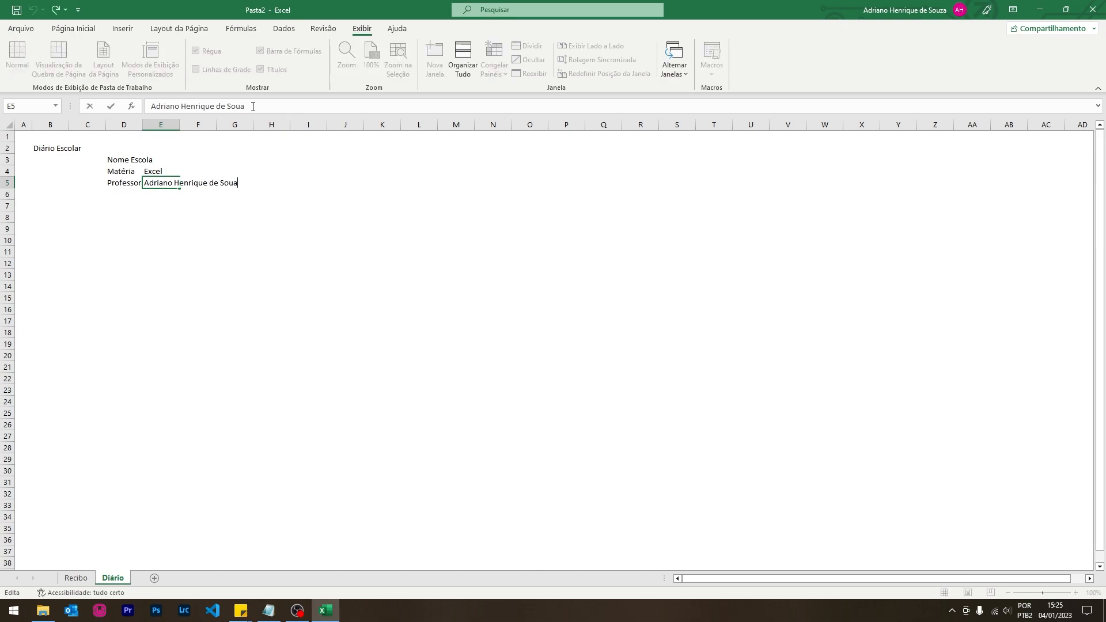
{"action": "key", "text": "BackSpace"}
{"action": "type", "text": "za"}
{"action": "left_click", "coordinate": [230, 207]}
{"action": "left_click", "coordinate": [169, 184]}
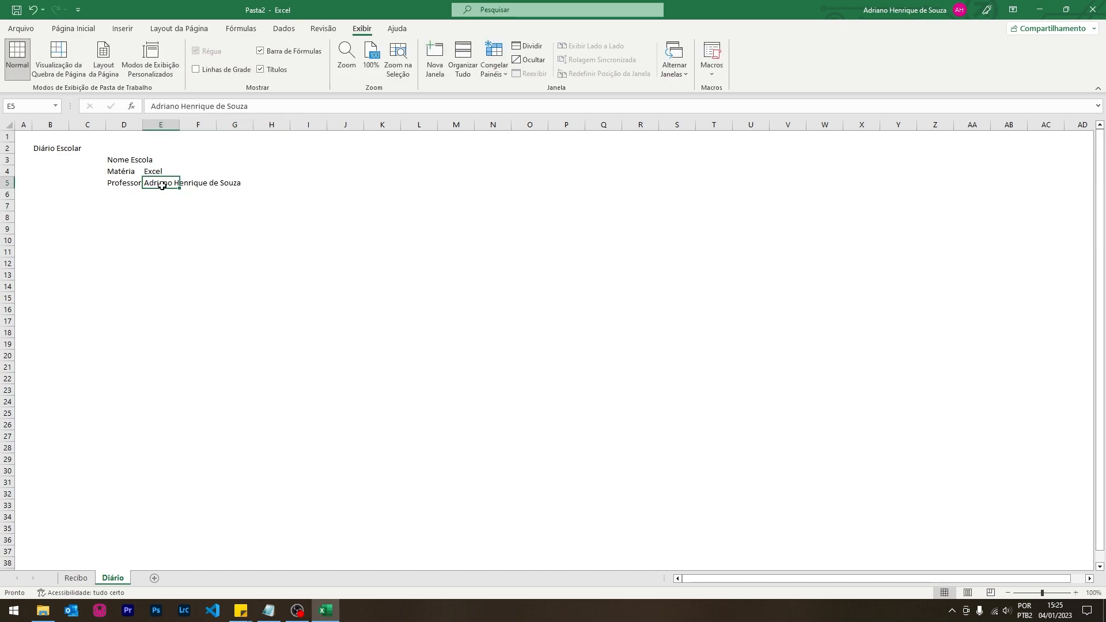
- Enter the Período label in H5 with Janeiro/2023 beside it
{"action": "left_click", "coordinate": [264, 183]}
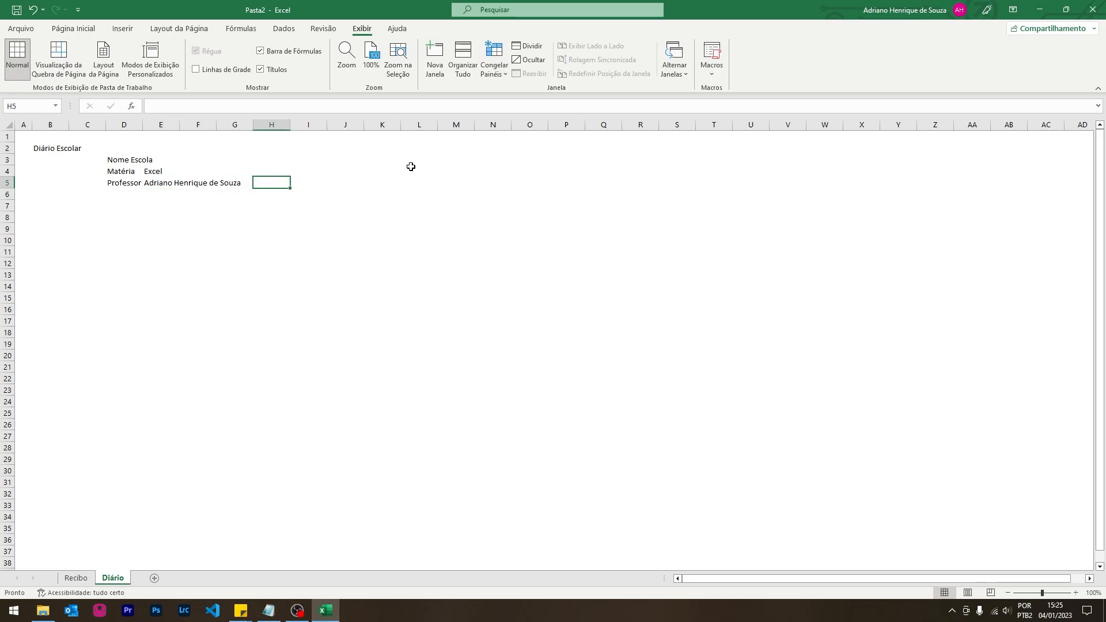
{"action": "type", "text": "Período"}
{"action": "key", "text": "BackSpace"}
{"action": "key", "text": "BackSpace"}
{"action": "type", "text": "odo"}
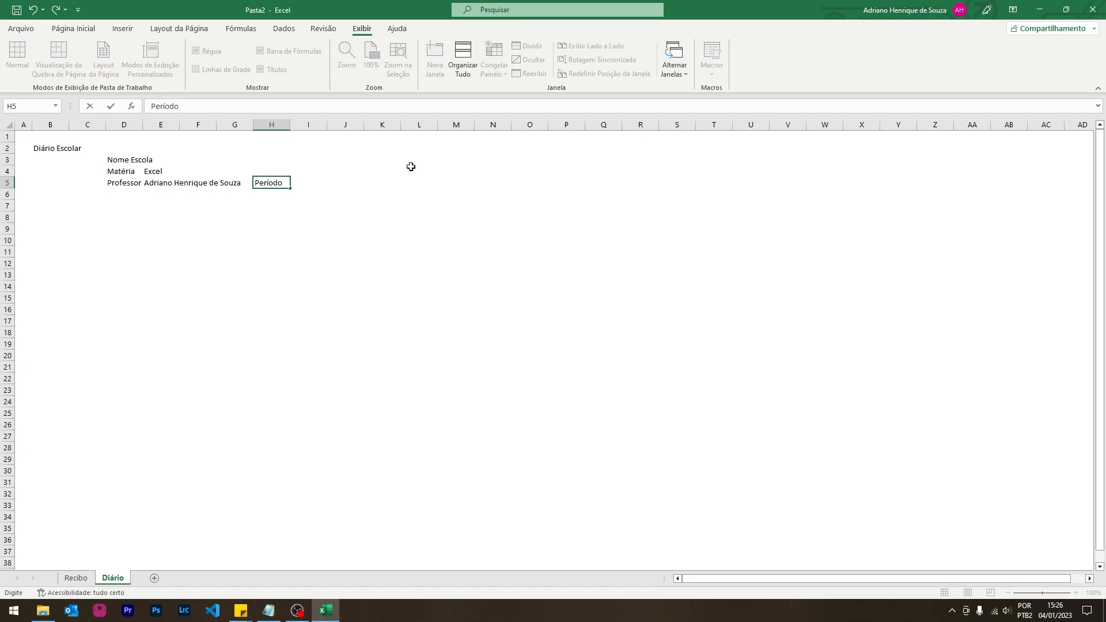
{"action": "key", "text": "Tab"}
{"action": "type", "text": "Janei"}
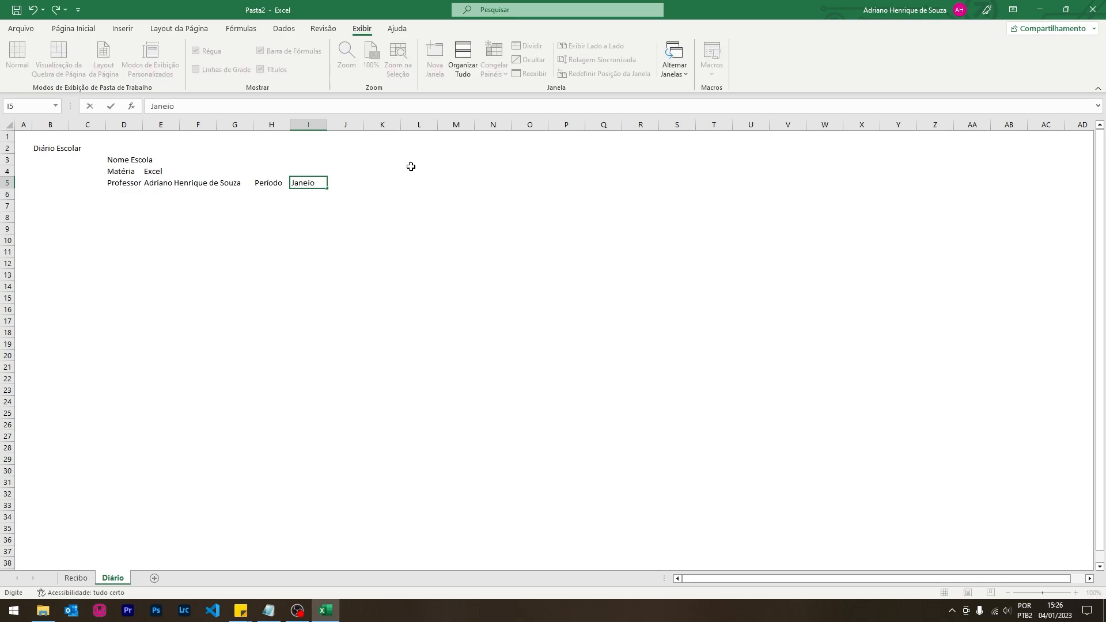
{"action": "type", "text": "ro/2023"}
{"action": "key", "text": "Return"}
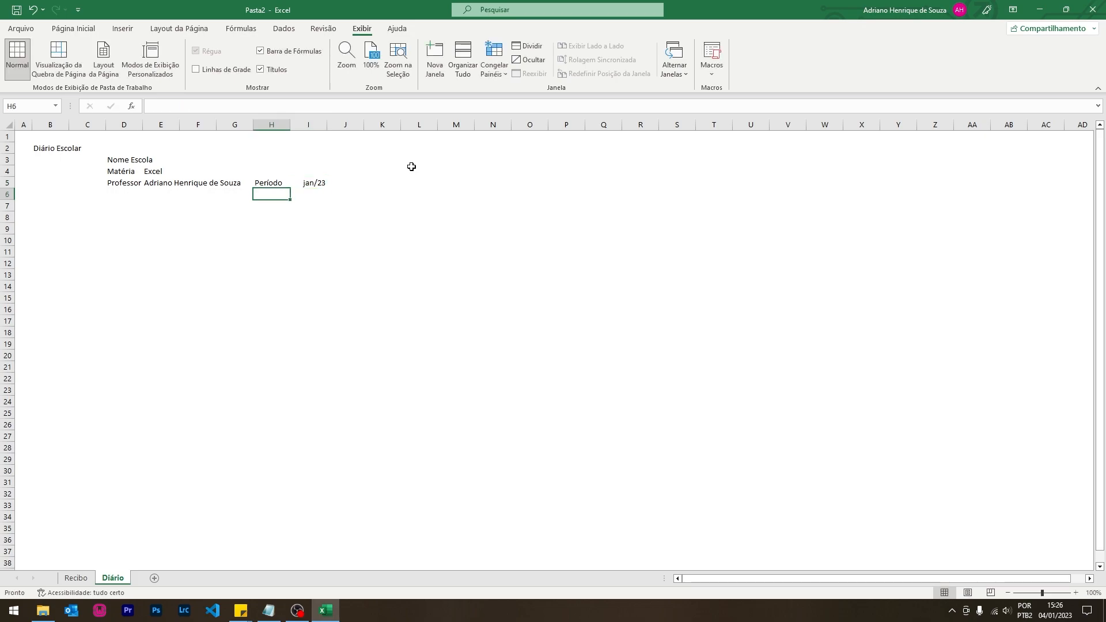
- Add Carga Horária with value 20 in row 5 and autofit column J
{"action": "left_click", "coordinate": [356, 183]}
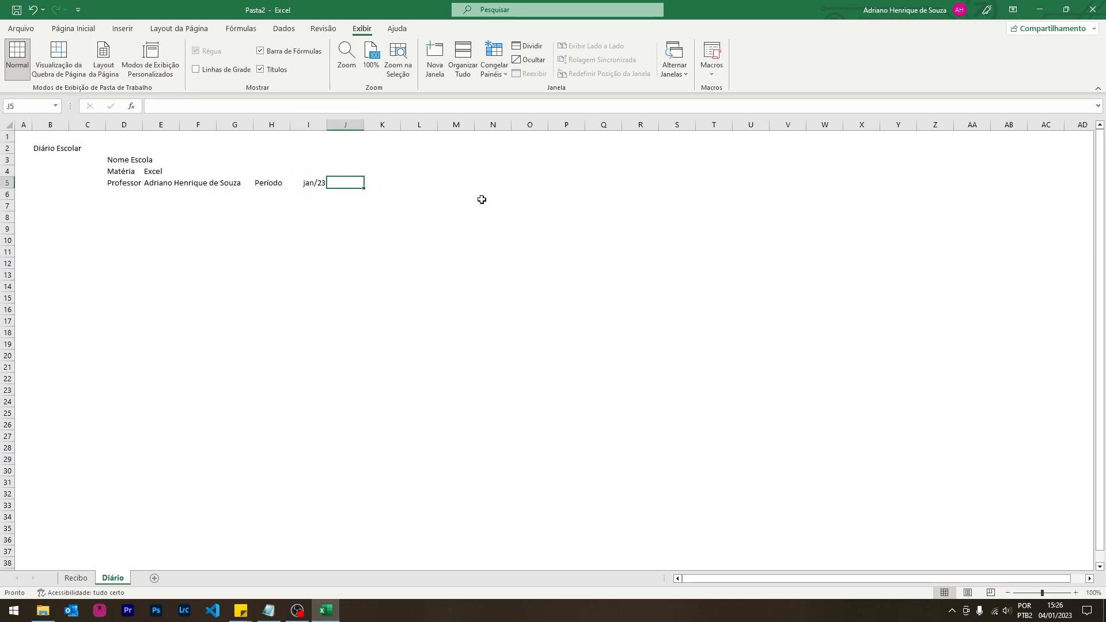
{"action": "type", "text": "Carga Horária"}
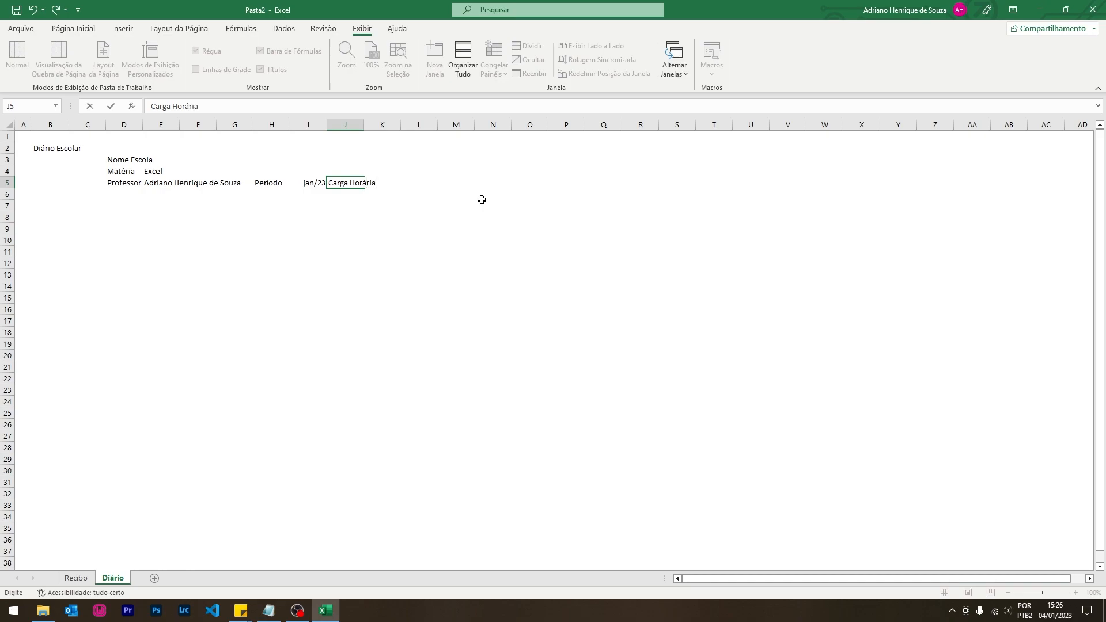
{"action": "key", "text": "Tab"}
{"action": "double_click", "coordinate": [363, 125]}
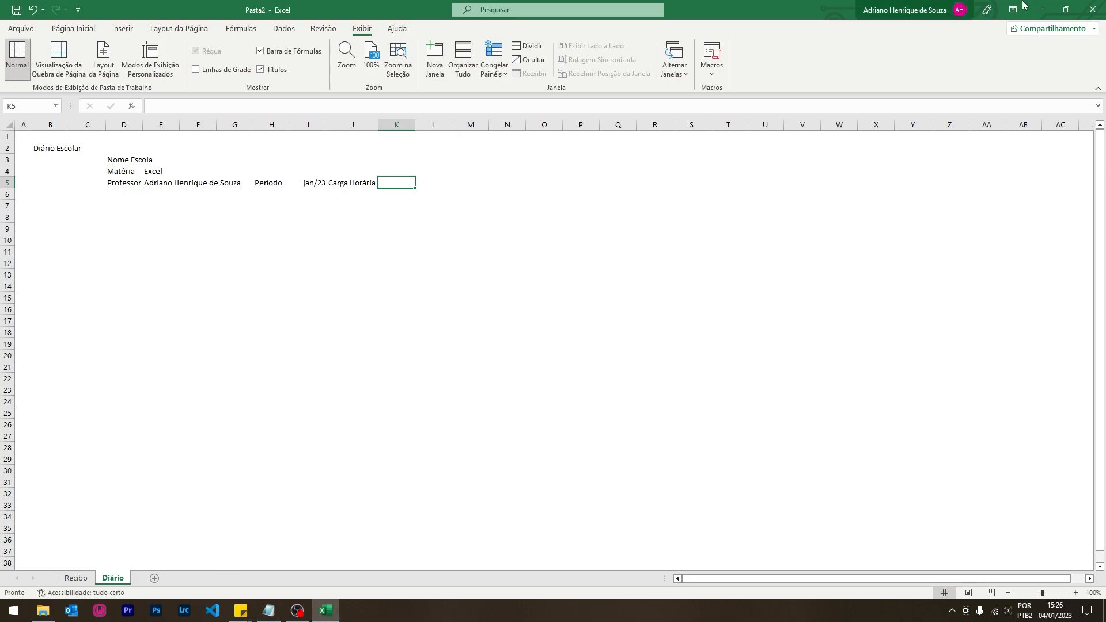
{"action": "type", "text": "20"}
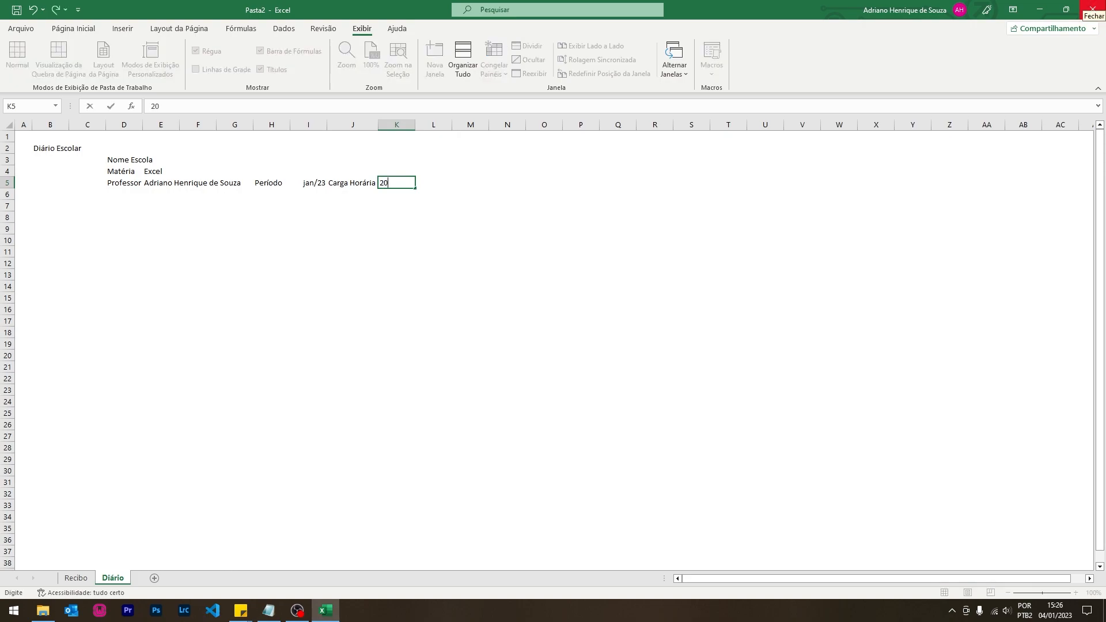
{"action": "key", "text": "Return"}
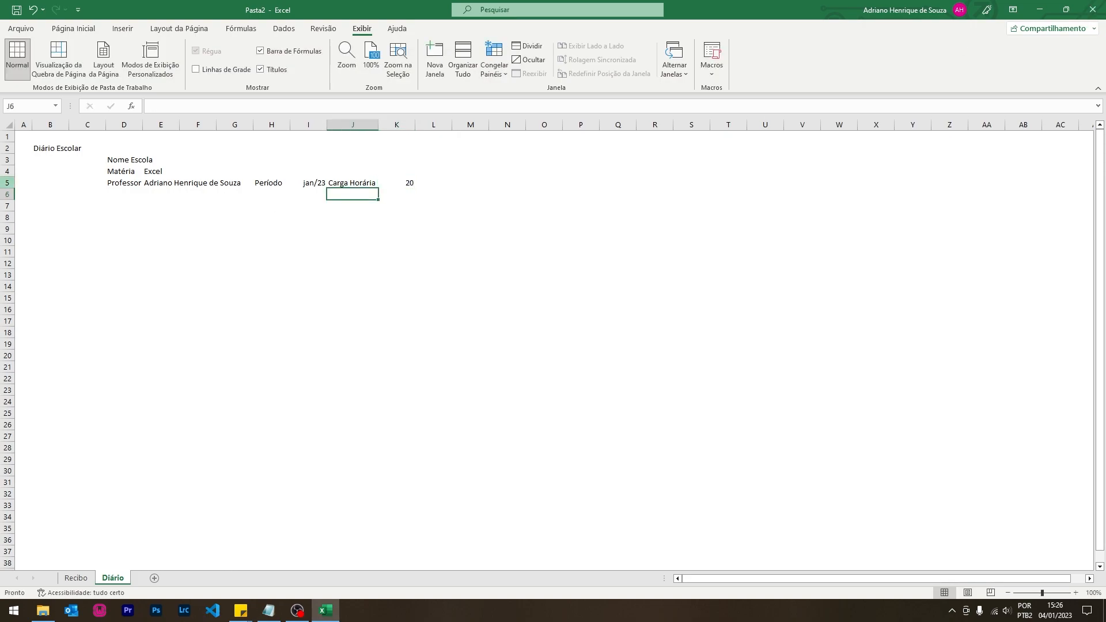
- Enter the column headings Matrículas in B8 and Nomes in C8
{"action": "left_click", "coordinate": [40, 209]}
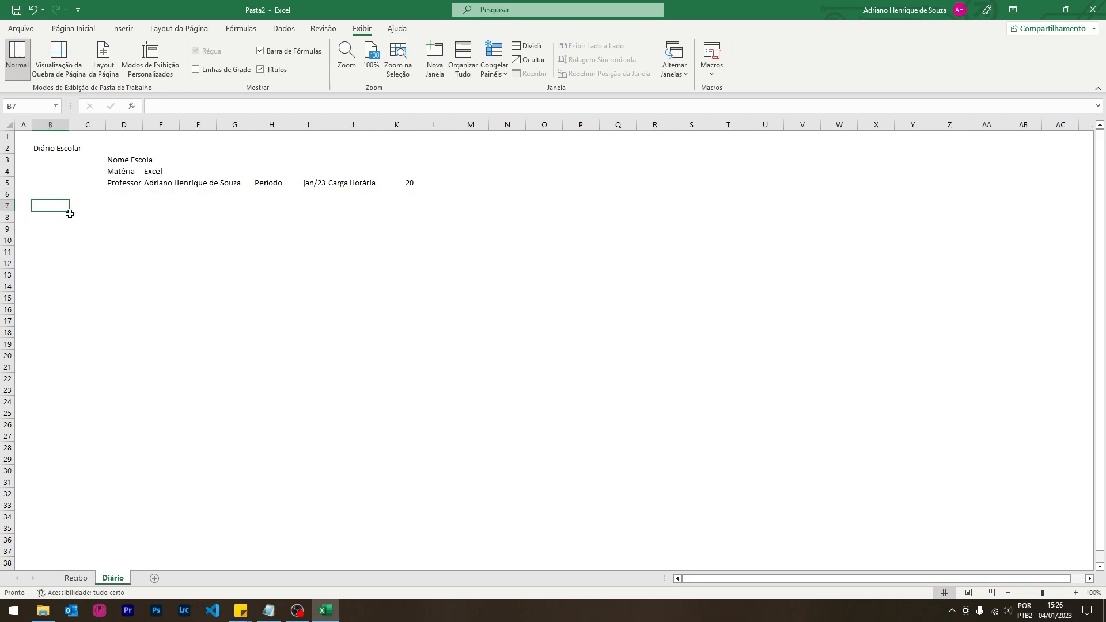
{"action": "left_click", "coordinate": [53, 222]}
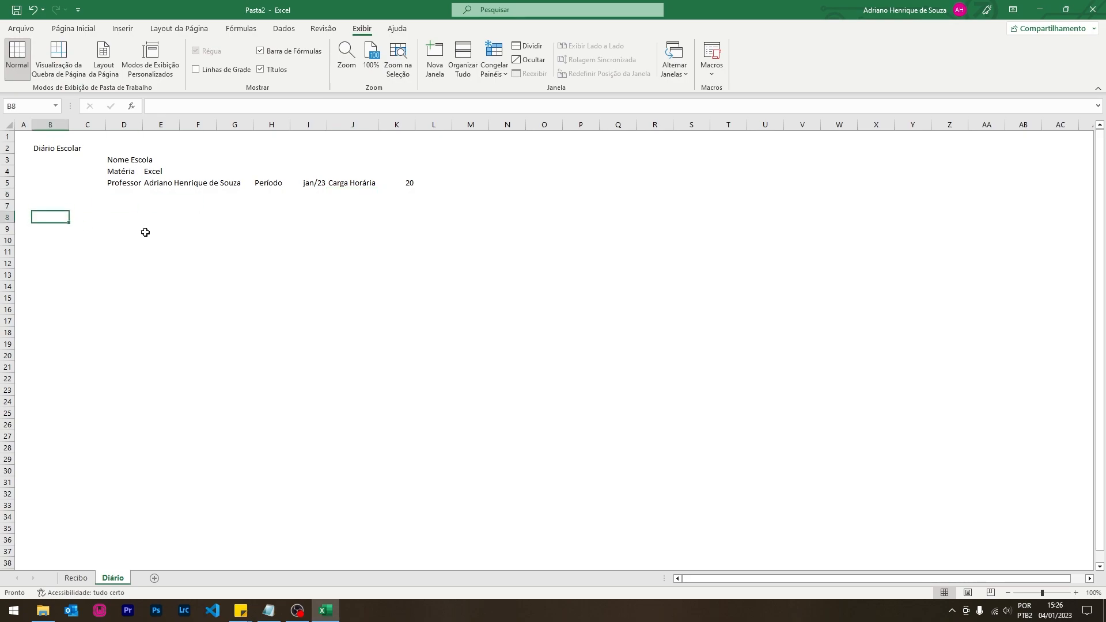
{"action": "type", "text": "Matríci"}
{"action": "key", "text": "BackSpace"}
{"action": "type", "text": "ulas"}
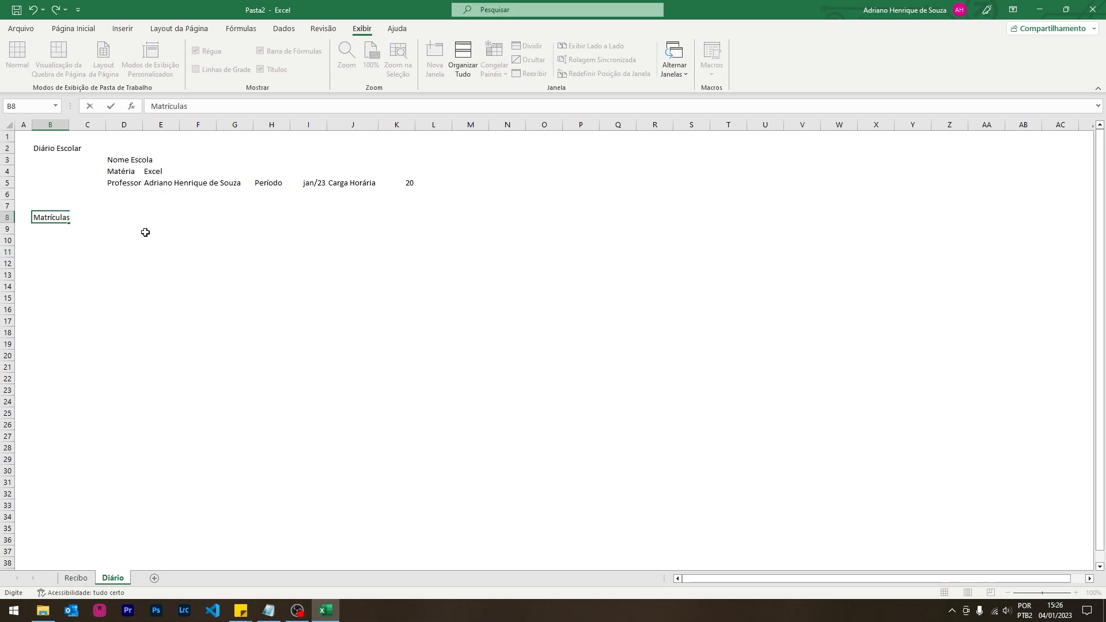
{"action": "key", "text": "Tab"}
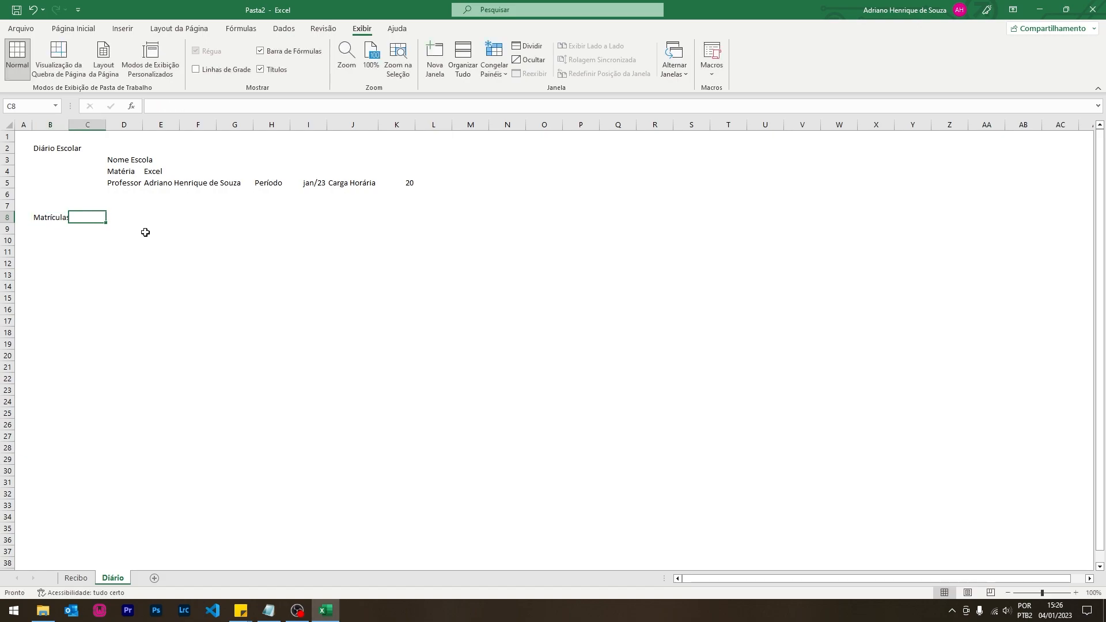
{"action": "type", "text": "Nome"}
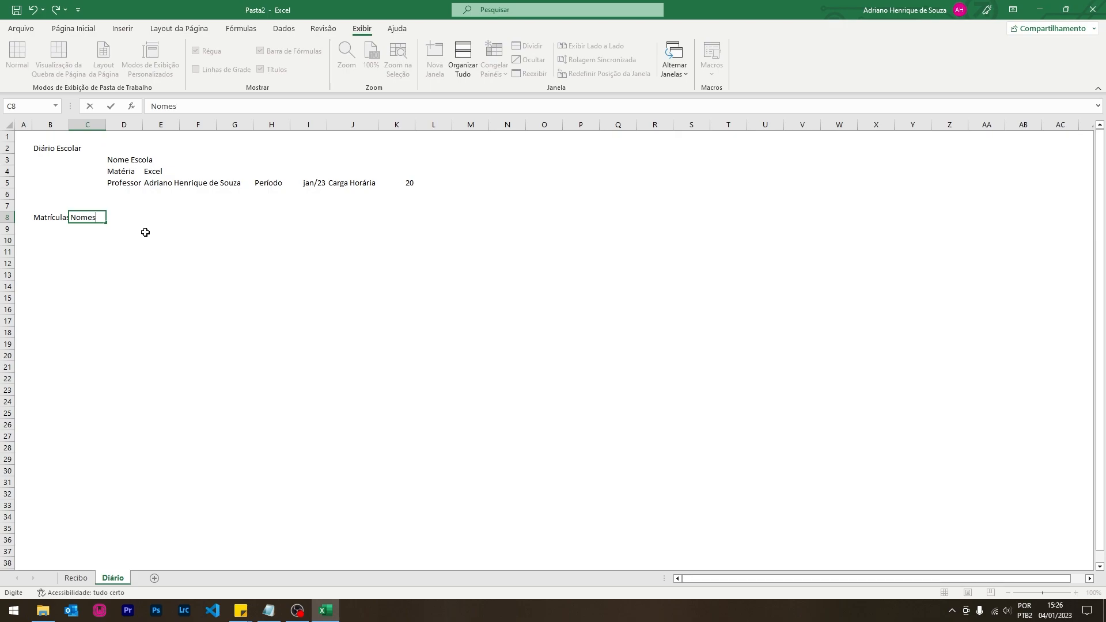
{"action": "type", "text": "s"}
{"action": "key", "text": "Tab"}
{"action": "key", "text": "Tab"}
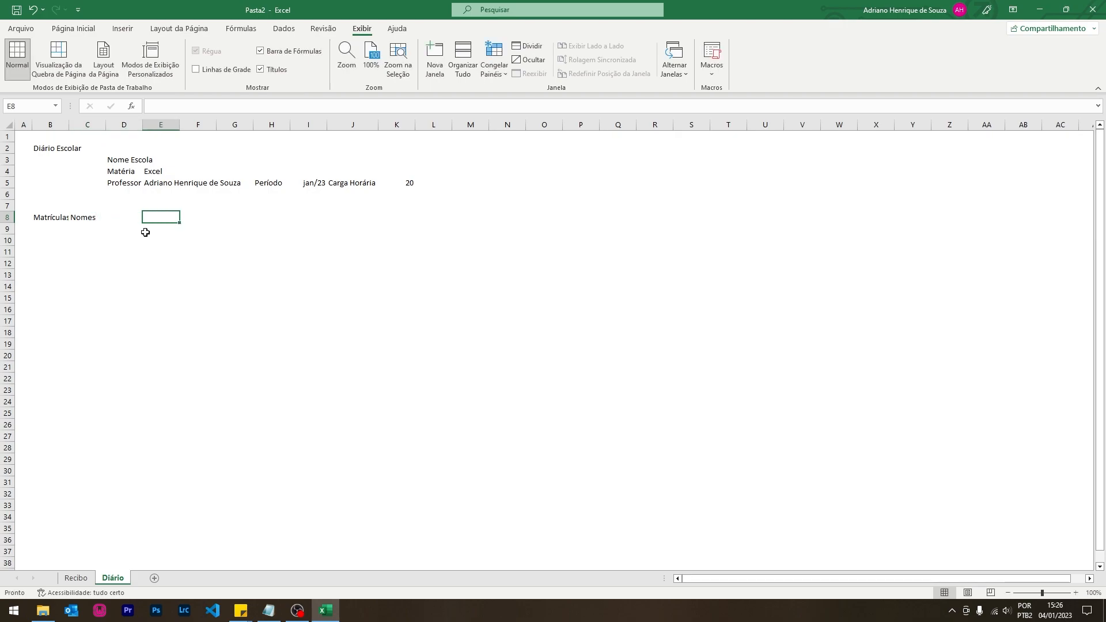
- Put the Data heading in F7 and the date 01/02/2023 in F8
{"action": "key", "text": "Tab"}
{"action": "key", "text": "Tab"}
{"action": "key", "text": "shift+Tab"}
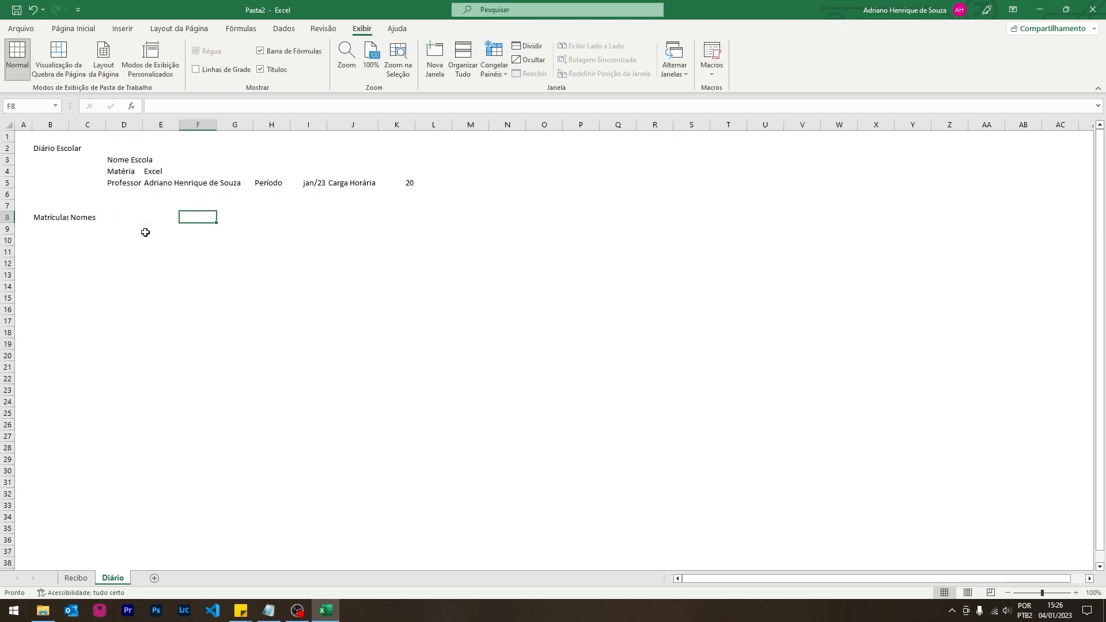
{"action": "key", "text": "Left"}
{"action": "key", "text": "Left"}
{"action": "key", "text": "Left"}
{"action": "key", "text": "Right"}
{"action": "key", "text": "Right"}
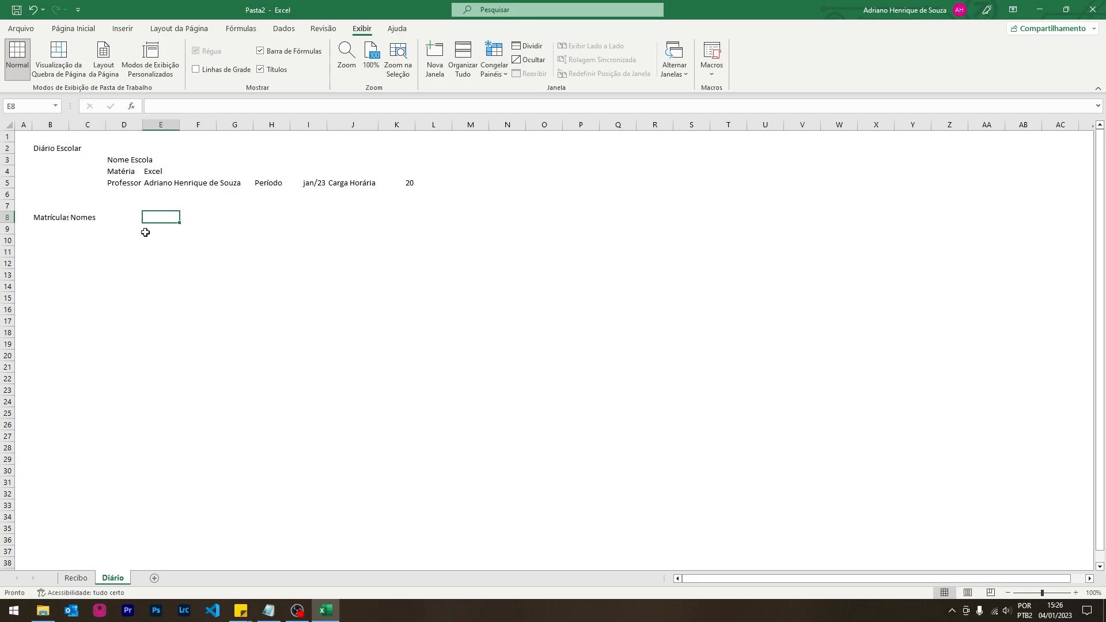
{"action": "key", "text": "Right"}
{"action": "type", "text": "Data"}
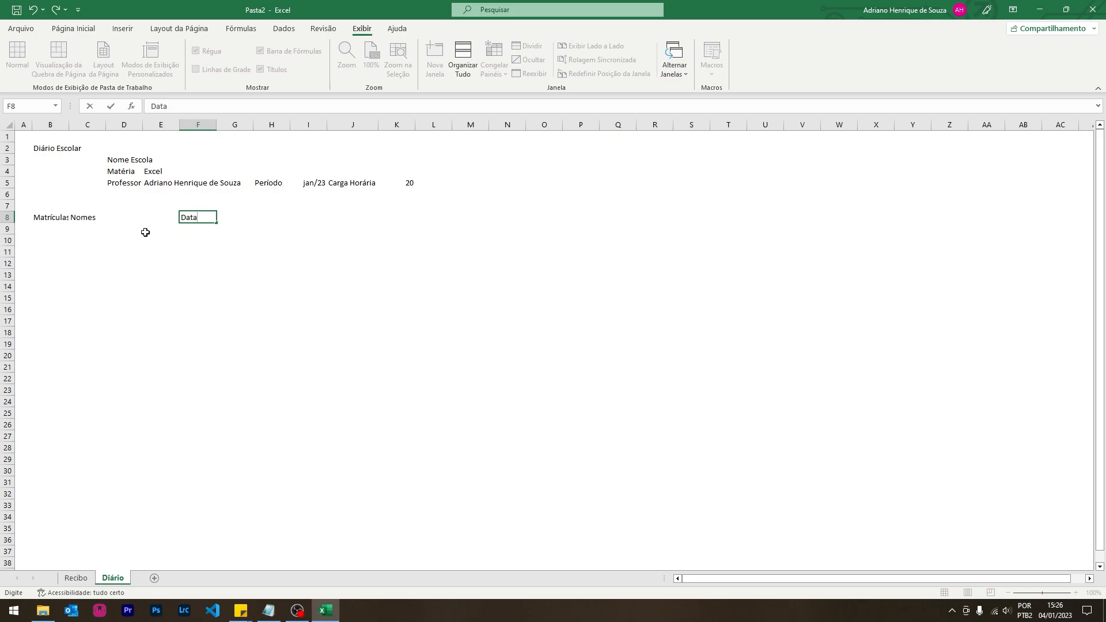
{"action": "key", "text": "Up"}
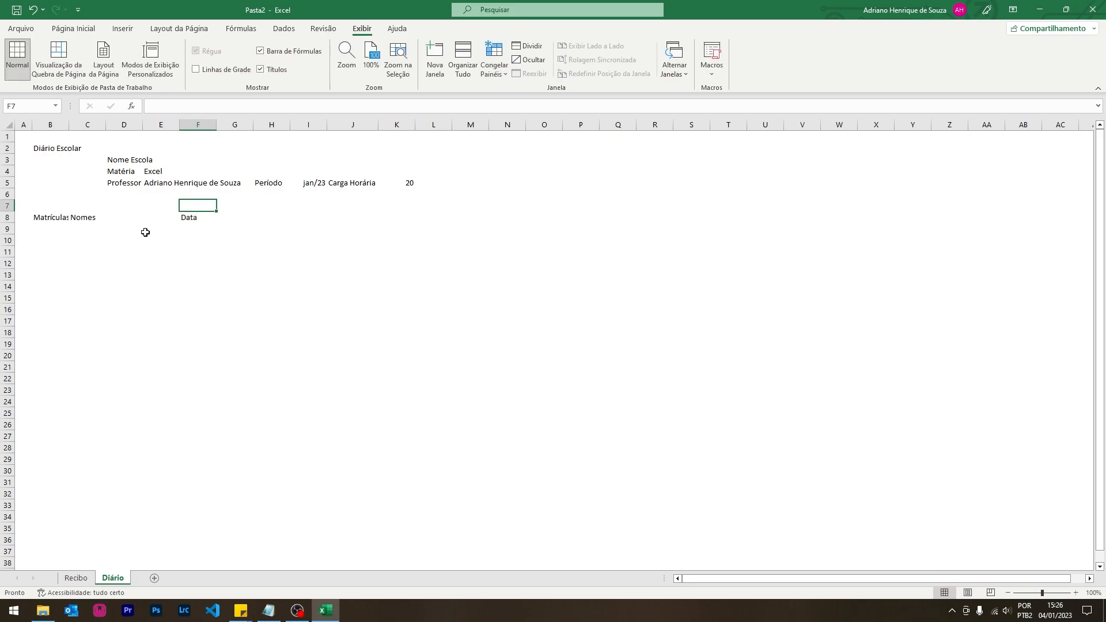
{"action": "type", "text": "Data"}
{"action": "key", "text": "Return"}
{"action": "key", "text": "Delete"}
{"action": "type", "text": "01/02/200"}
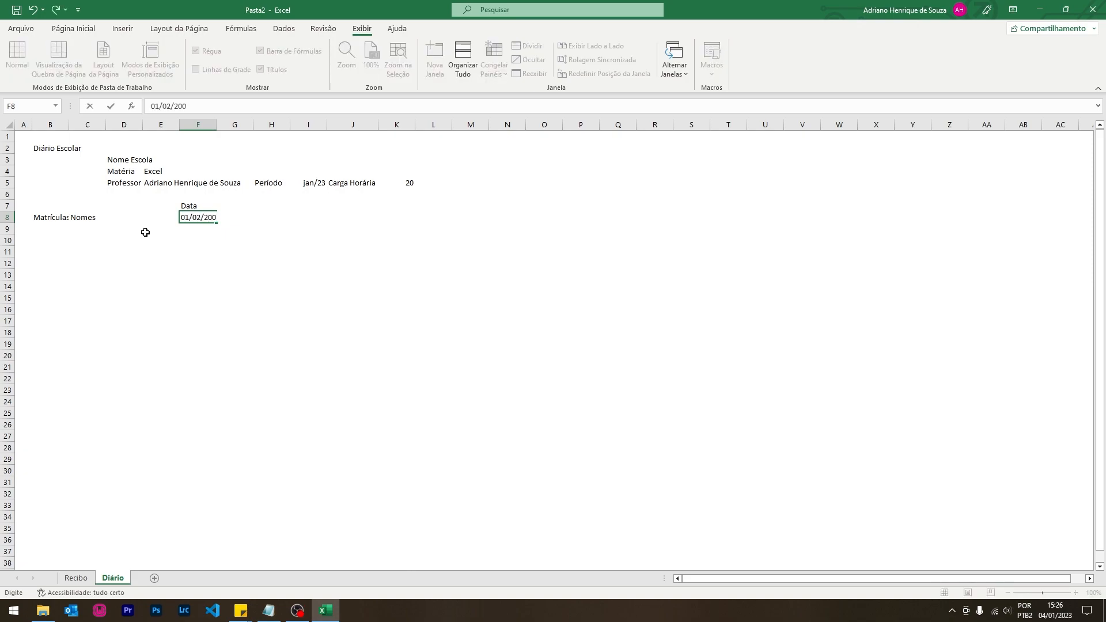
{"action": "key", "text": "BackSpace"}
{"action": "type", "text": "23"}
{"action": "key", "text": "Return"}
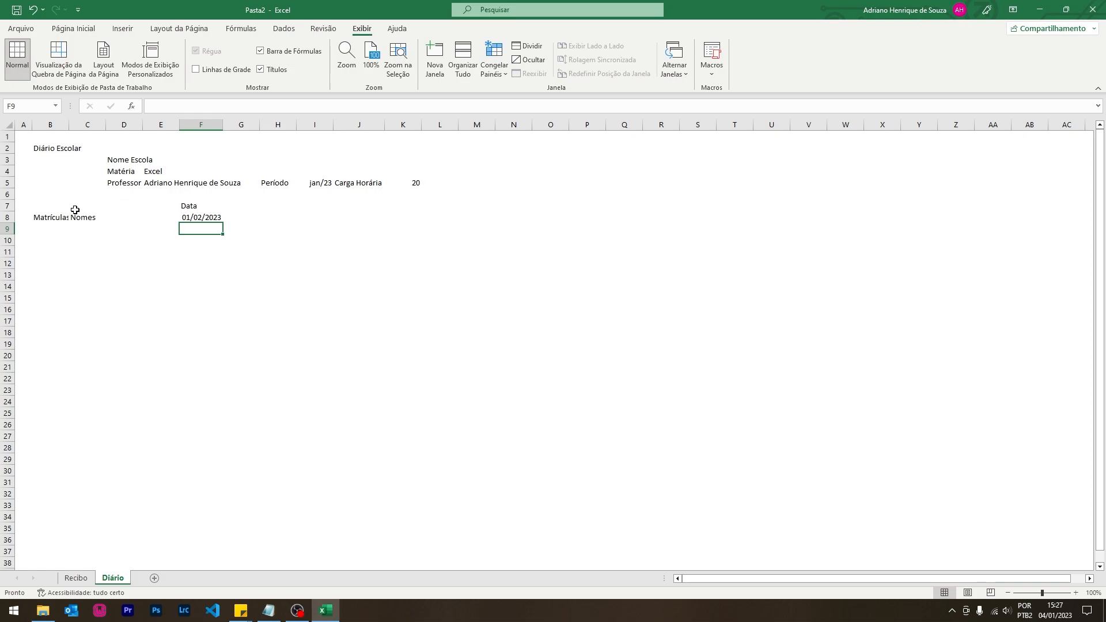
- Enter =F8+1 in G8 and fill the next-day formula along row 8
{"action": "left_click", "coordinate": [253, 219]}
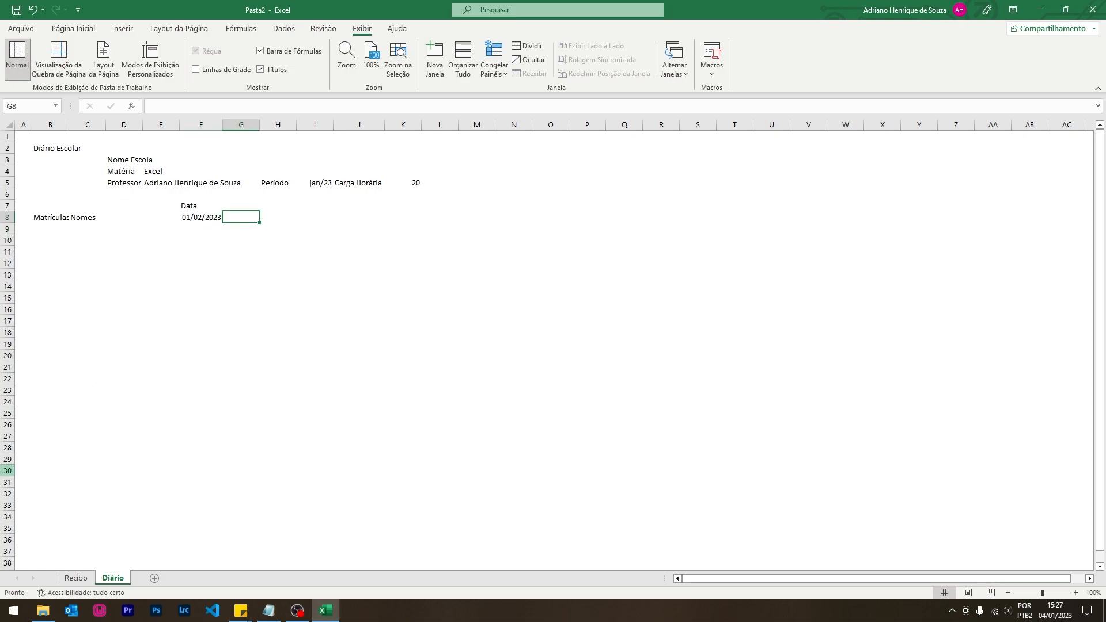
{"action": "type", "text": "="}
{"action": "left_click", "coordinate": [183, 217]}
{"action": "type", "text": "+1"}
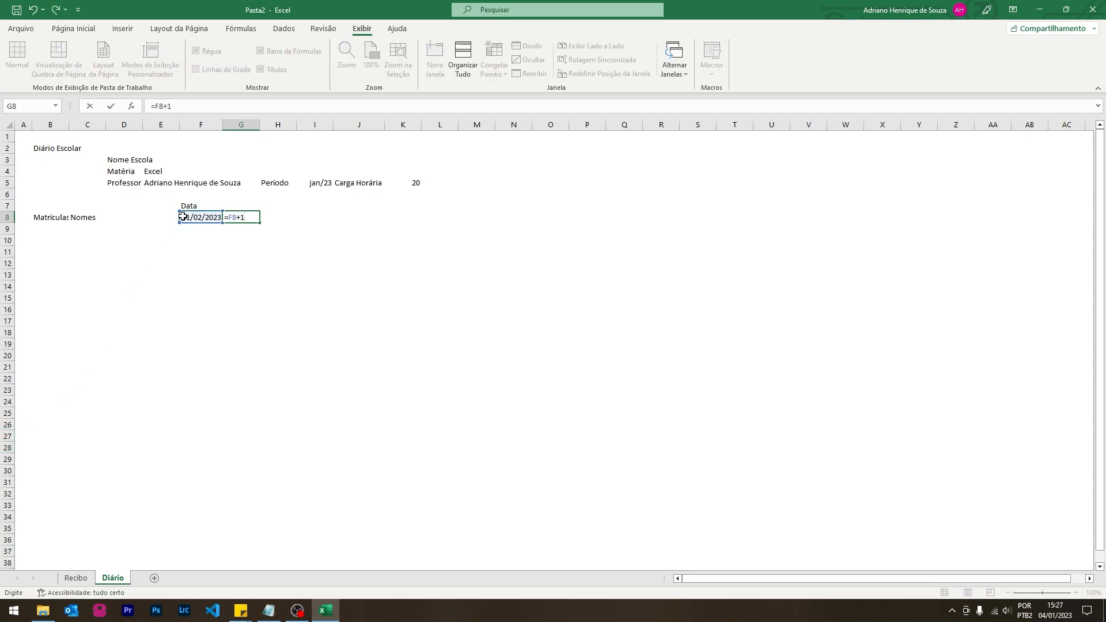
{"action": "key", "text": "Return"}
{"action": "left_click", "coordinate": [287, 216]}
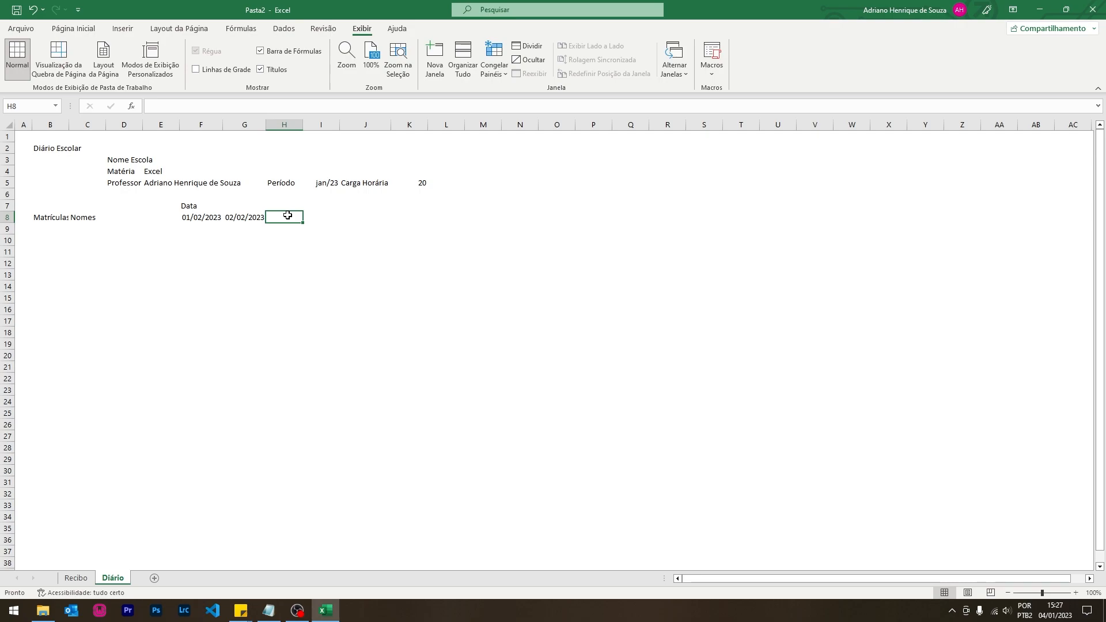
{"action": "left_click", "coordinate": [256, 217]}
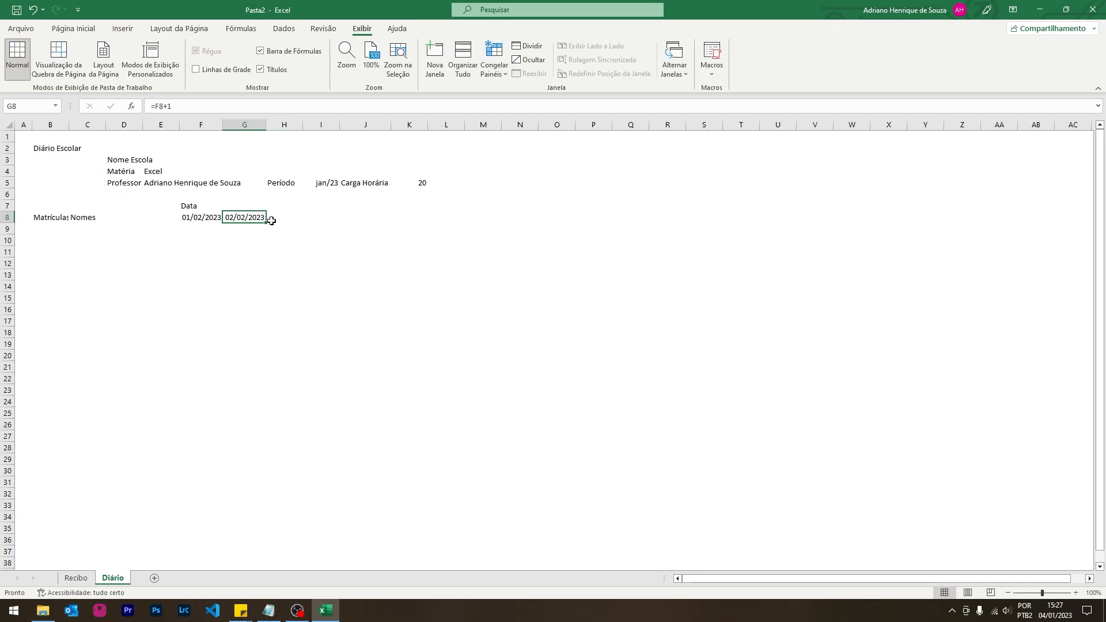
{"action": "left_click_drag", "start_coordinate": [265, 222], "coordinate": [403, 223]}
- Check the date values and formulas across F8 to K8
{"action": "left_click", "coordinate": [370, 262]}
{"action": "left_click", "coordinate": [201, 219]}
{"action": "left_click", "coordinate": [238, 216]}
{"action": "left_click", "coordinate": [283, 215]}
{"action": "left_click", "coordinate": [320, 217]}
{"action": "left_click", "coordinate": [368, 216]}
{"action": "left_click", "coordinate": [412, 216]}
{"action": "left_click", "coordinate": [363, 268]}
{"action": "left_click_drag", "start_coordinate": [185, 217], "coordinate": [405, 216]}
{"action": "left_click", "coordinate": [200, 228]}
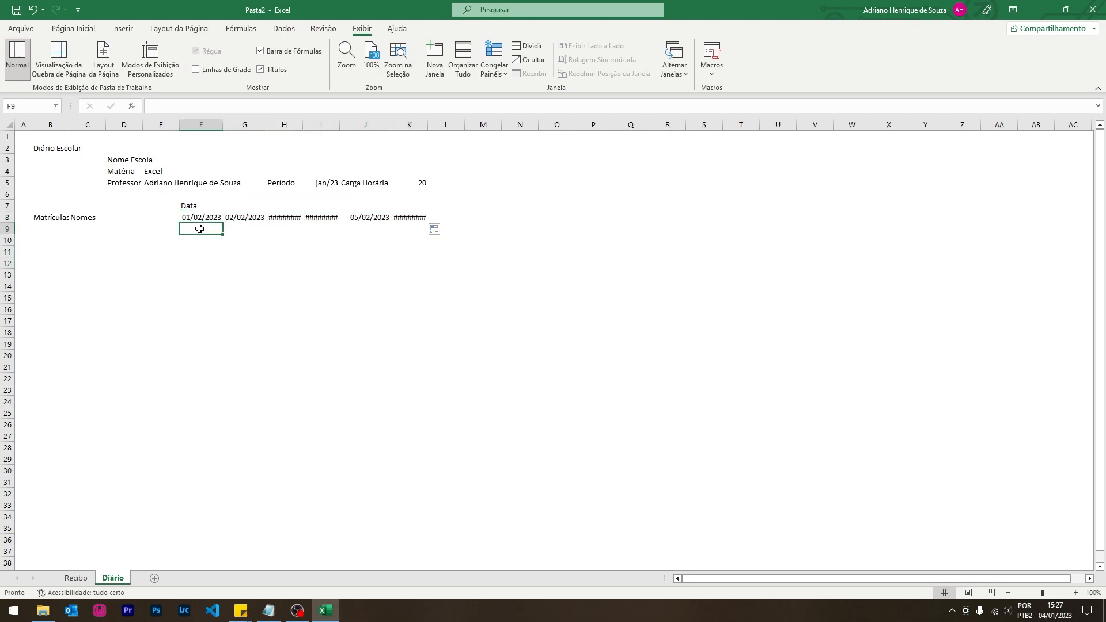
- Change F8 to 02/01/2023, delete the extra date in K8, and select F8:J8
{"action": "left_click", "coordinate": [196, 220]}
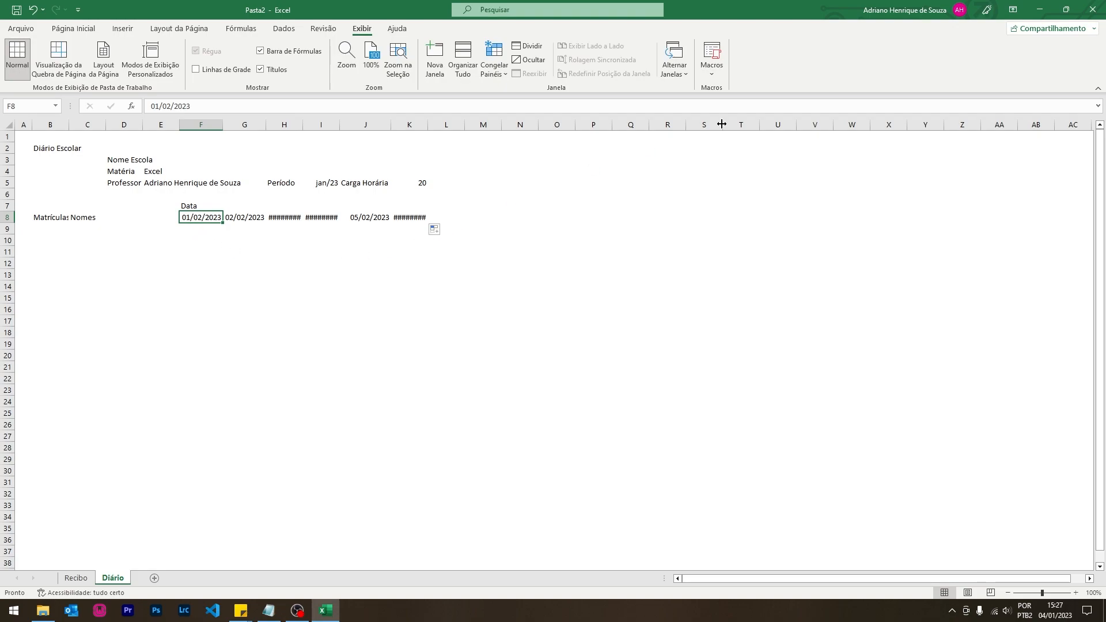
{"action": "type", "text": "02/"}
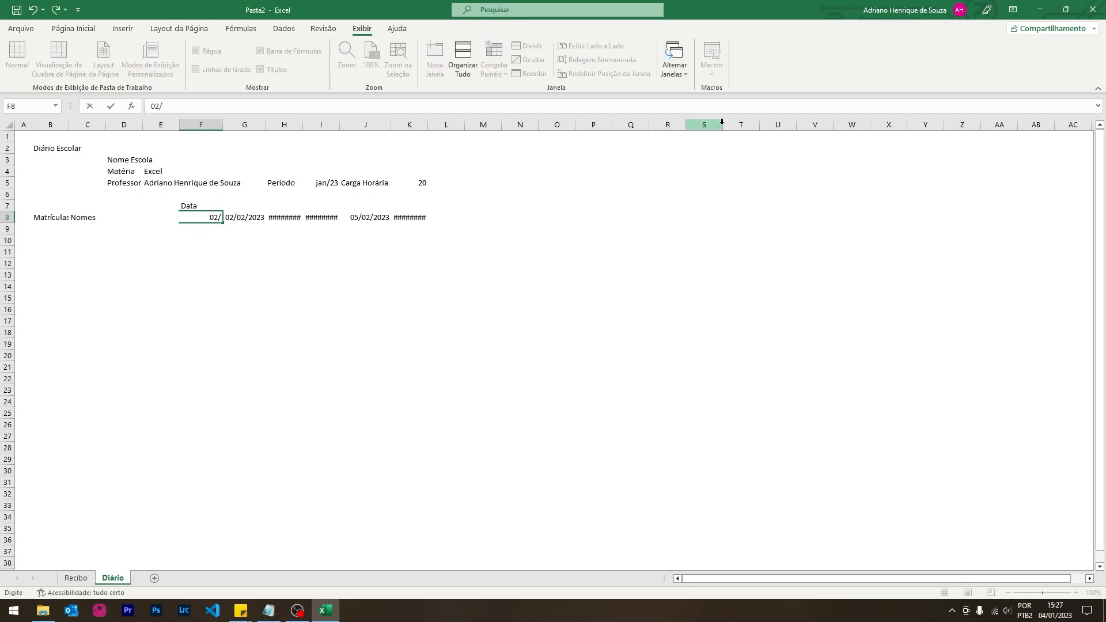
{"action": "type", "text": "01/2022"}
{"action": "key", "text": "BackSpace"}
{"action": "type", "text": "3"}
{"action": "key", "text": "Return"}
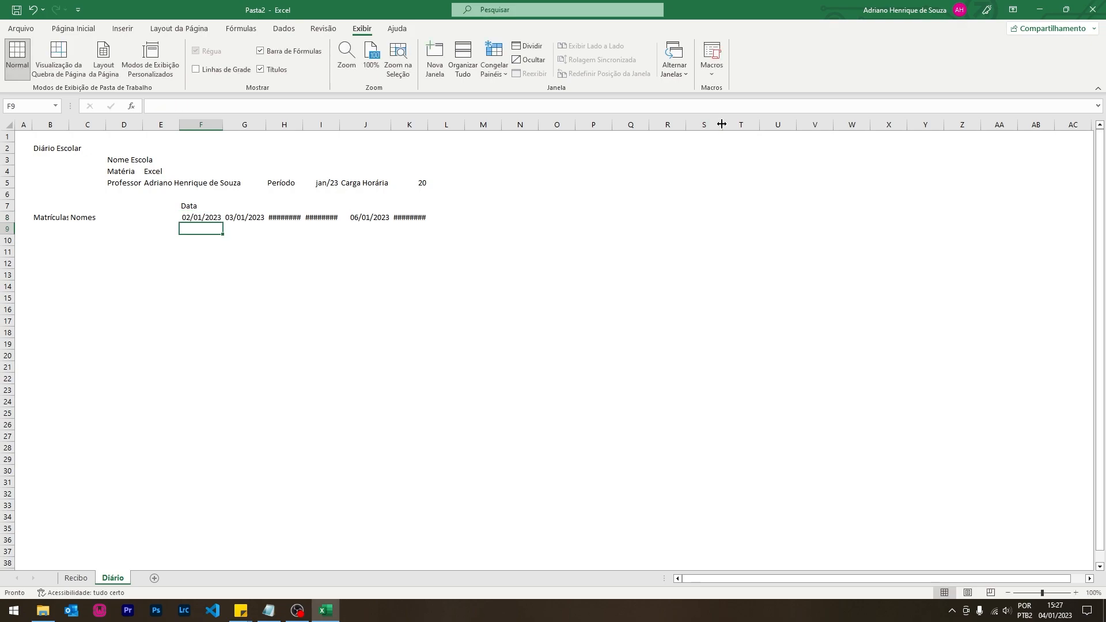
{"action": "left_click", "coordinate": [420, 216]}
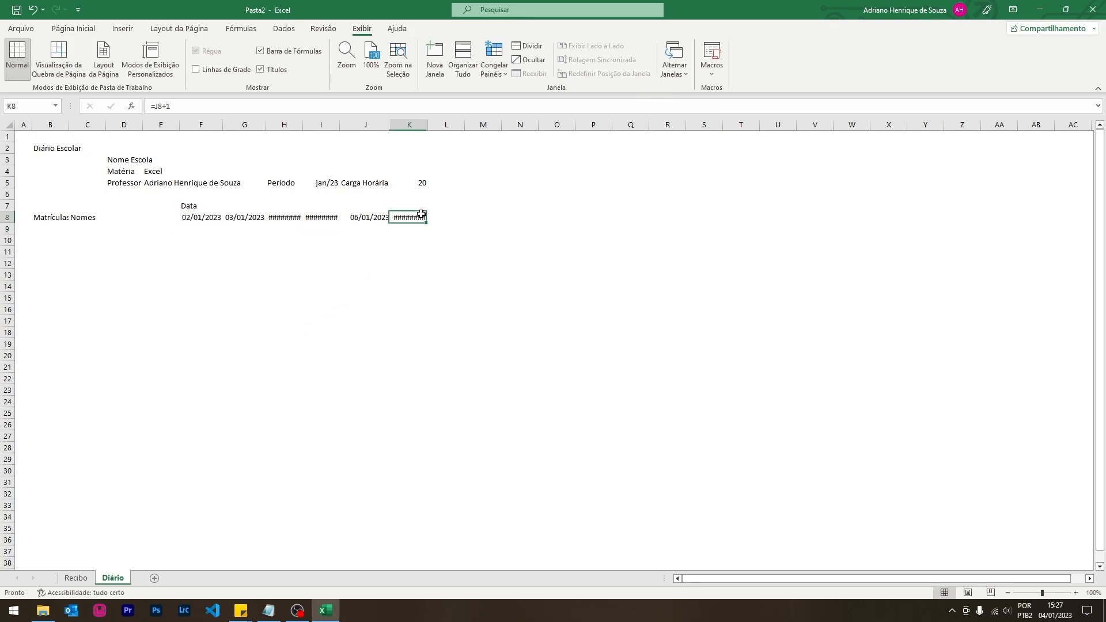
{"action": "key", "text": "Delete"}
{"action": "left_click_drag", "start_coordinate": [369, 217], "coordinate": [190, 217]}
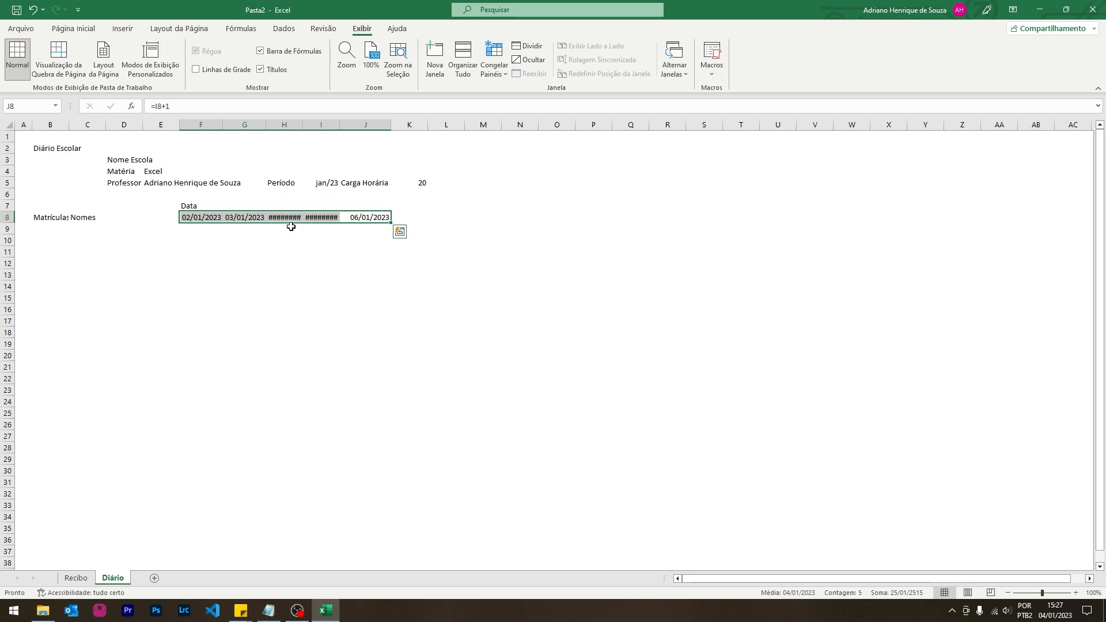
- Give dates F8:J8 the custom format DD/MM - DDD, showing 02/01 - seg to 06/01 - sex
{"action": "right_click", "coordinate": [203, 224]}
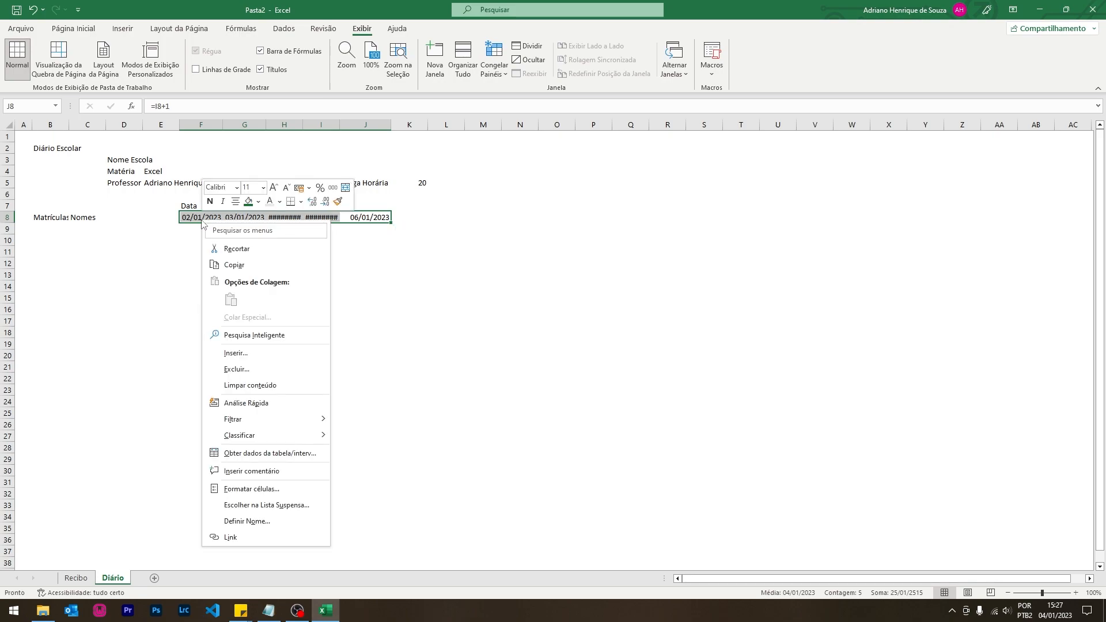
{"action": "left_click", "coordinate": [272, 489]}
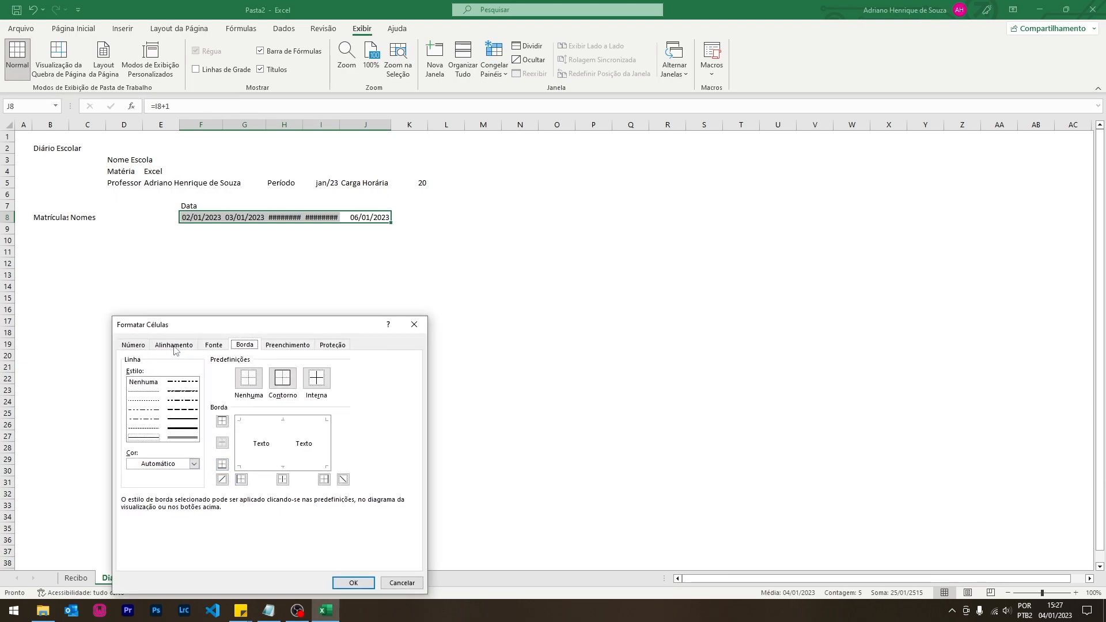
{"action": "left_click", "coordinate": [141, 347]}
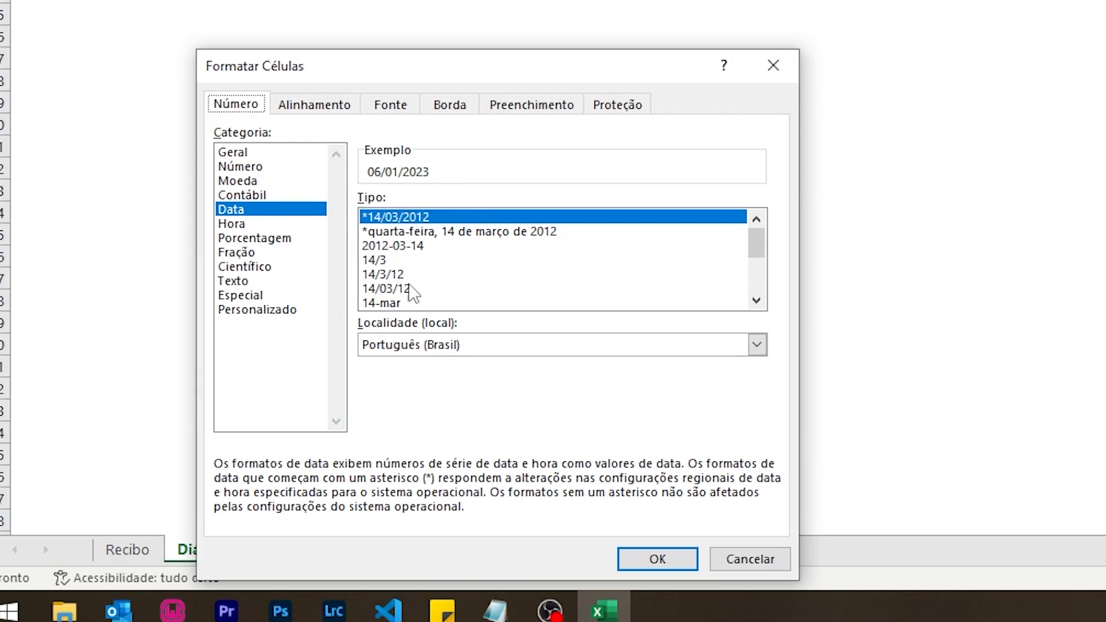
{"action": "left_click", "coordinate": [286, 312]}
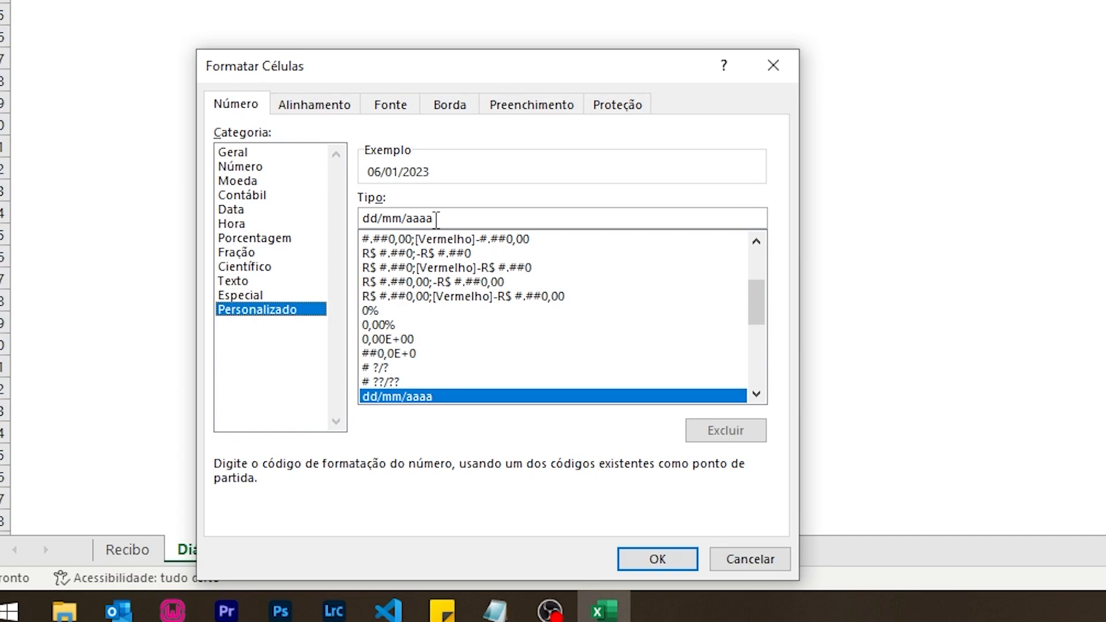
{"action": "left_click_drag", "start_coordinate": [459, 217], "coordinate": [362, 216]}
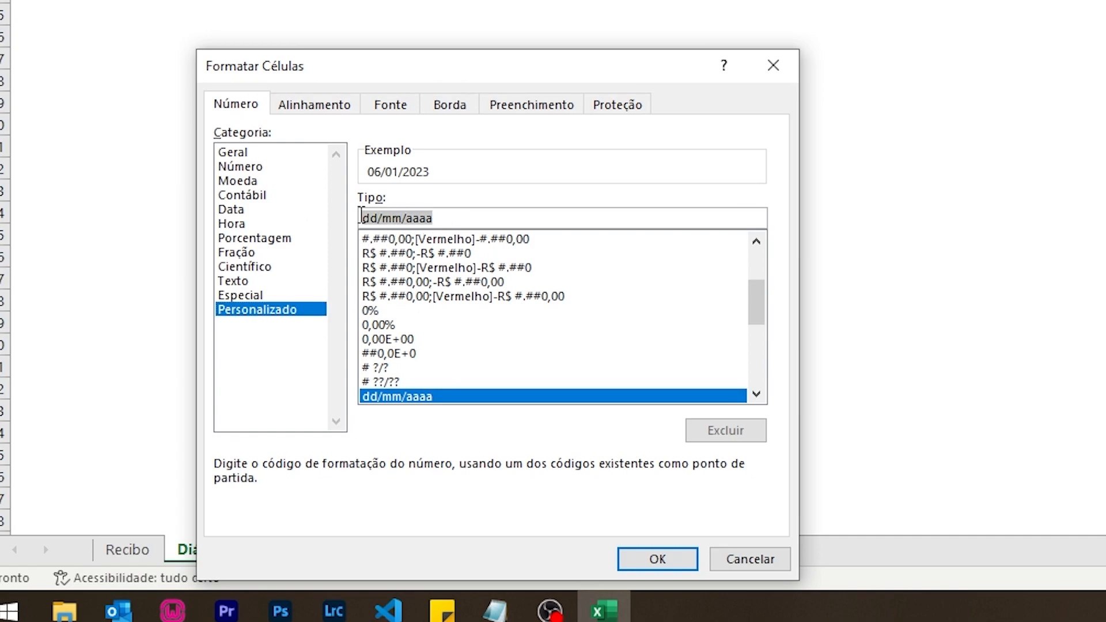
{"action": "type", "text": "0"}
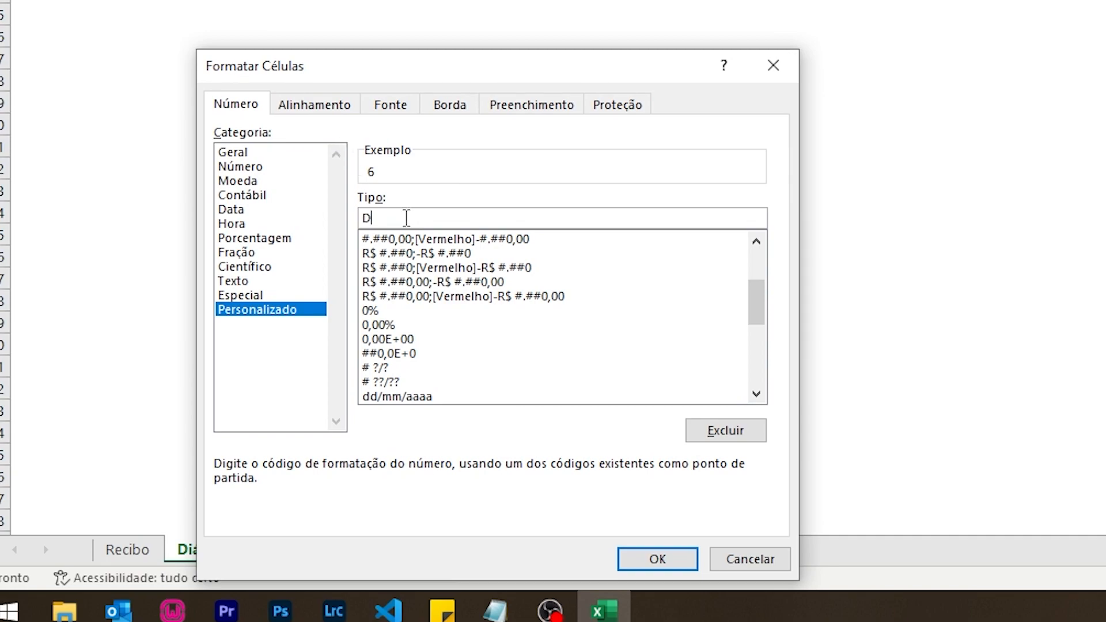
{"action": "key", "text": "BackSpace"}
{"action": "type", "text": "DD"}
{"action": "type", "text": "D"}
{"action": "key", "text": "BackSpace"}
{"action": "type", "text": "DD"}
{"action": "left_click_drag", "start_coordinate": [446, 221], "coordinate": [357, 219]}
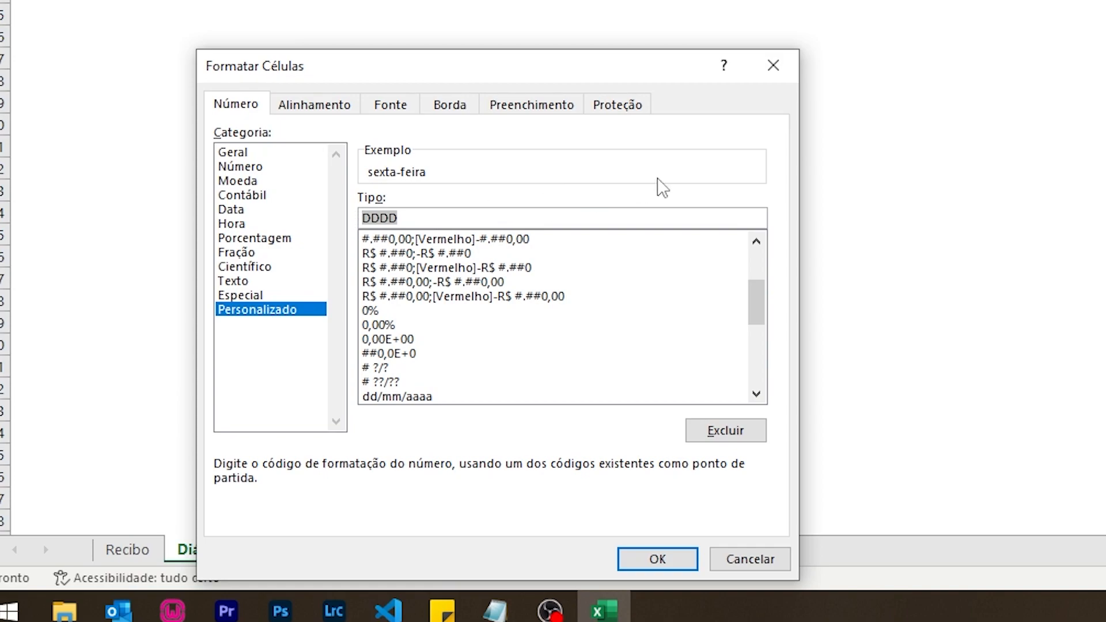
{"action": "type", "text": "DD/MM - "}
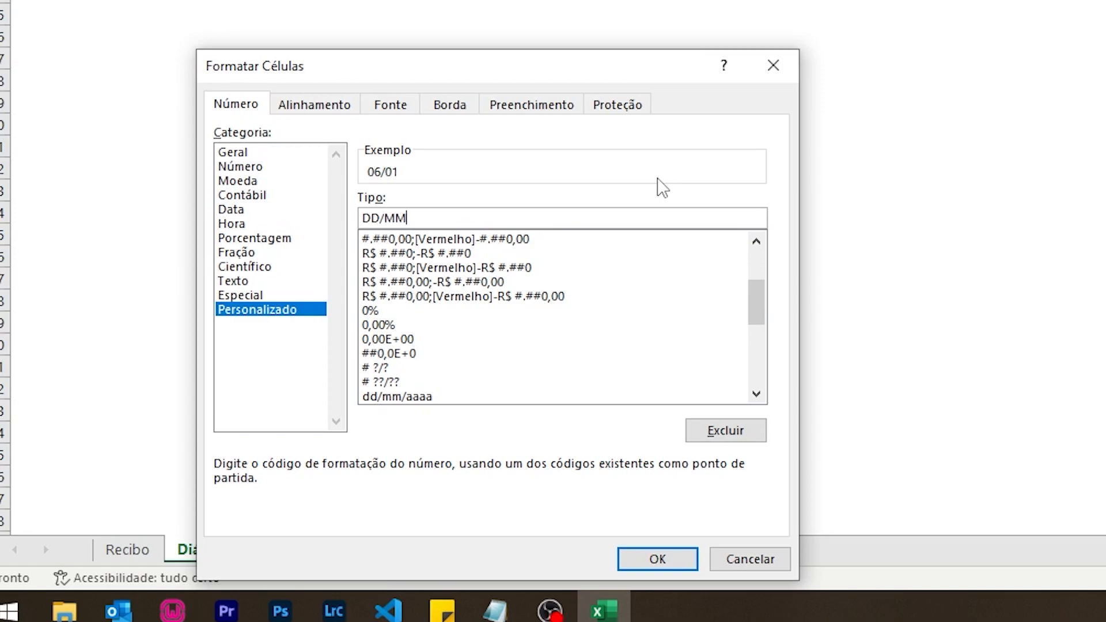
{"action": "type", "text": "DDD"}
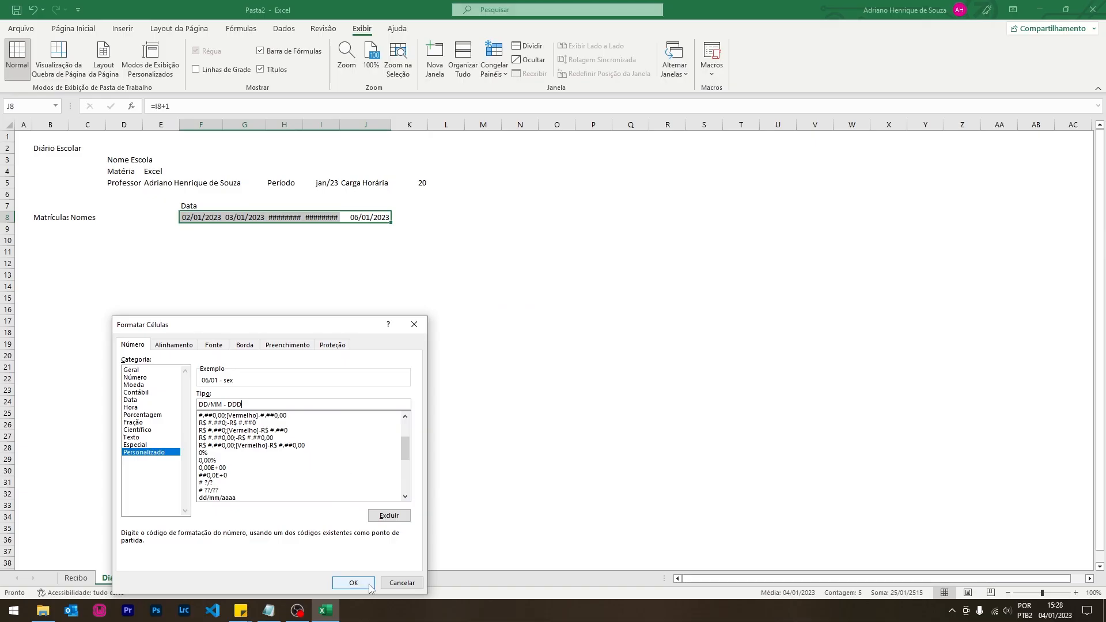
{"action": "left_click", "coordinate": [657, 558]}
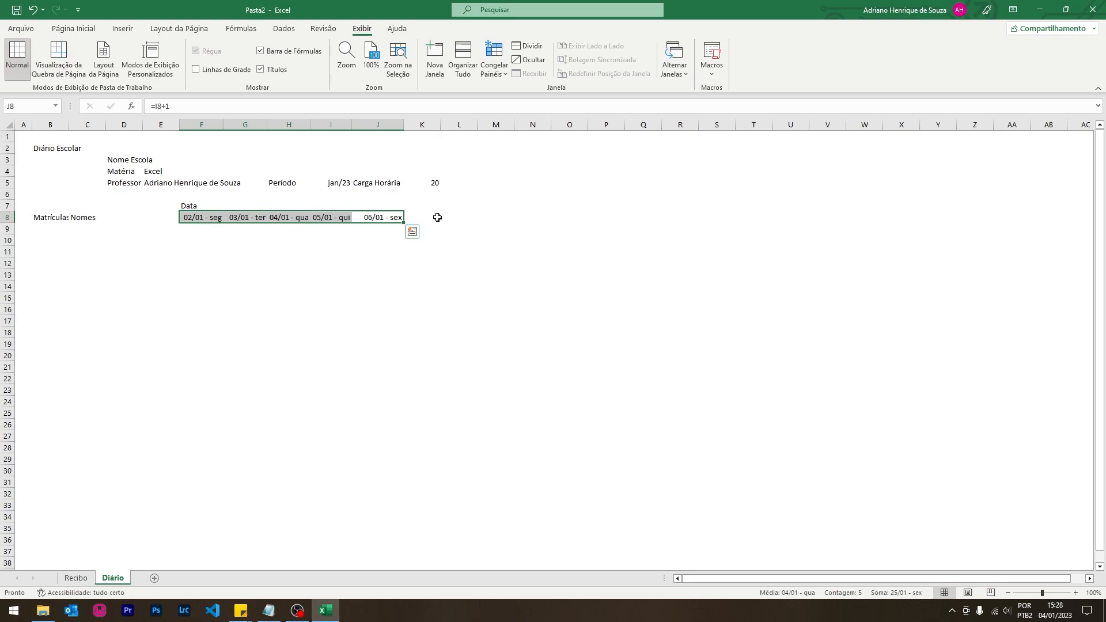
- Rotate the date text in row 8 to a 90-degree vertical orientation
{"action": "right_click", "coordinate": [220, 217]}
{"action": "left_click", "coordinate": [264, 489]}
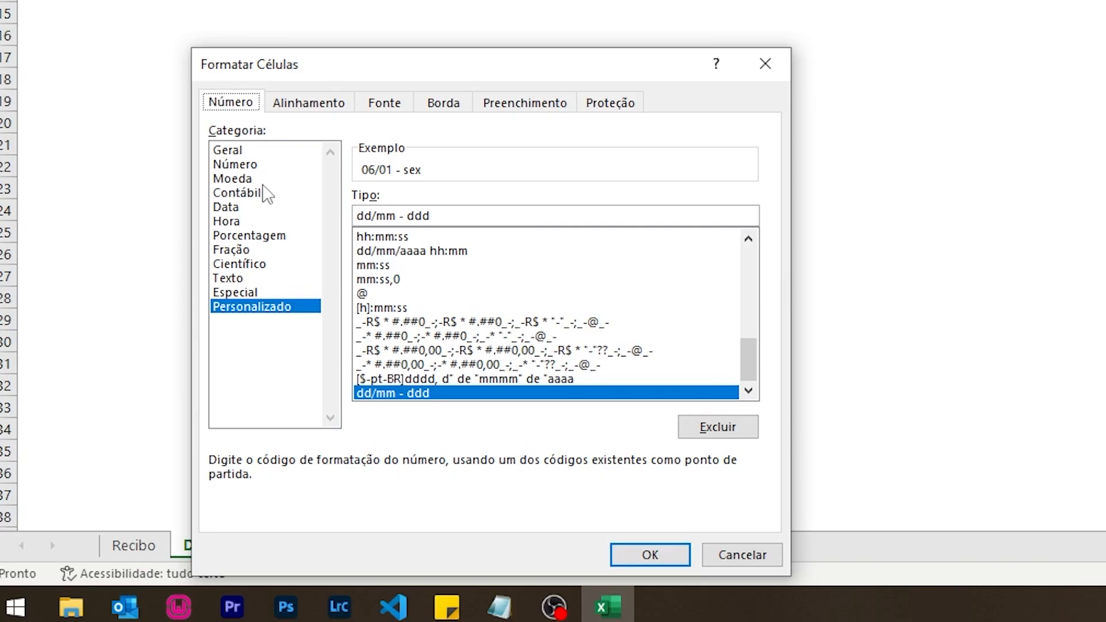
{"action": "left_click", "coordinate": [163, 346]}
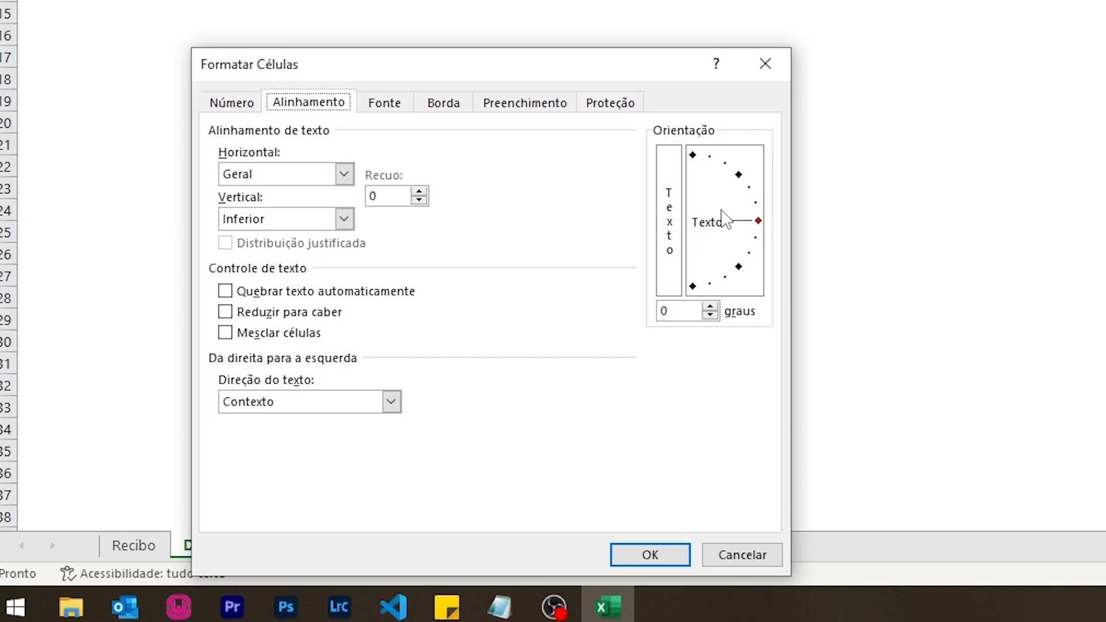
{"action": "left_click_drag", "start_coordinate": [722, 218], "coordinate": [677, 160]}
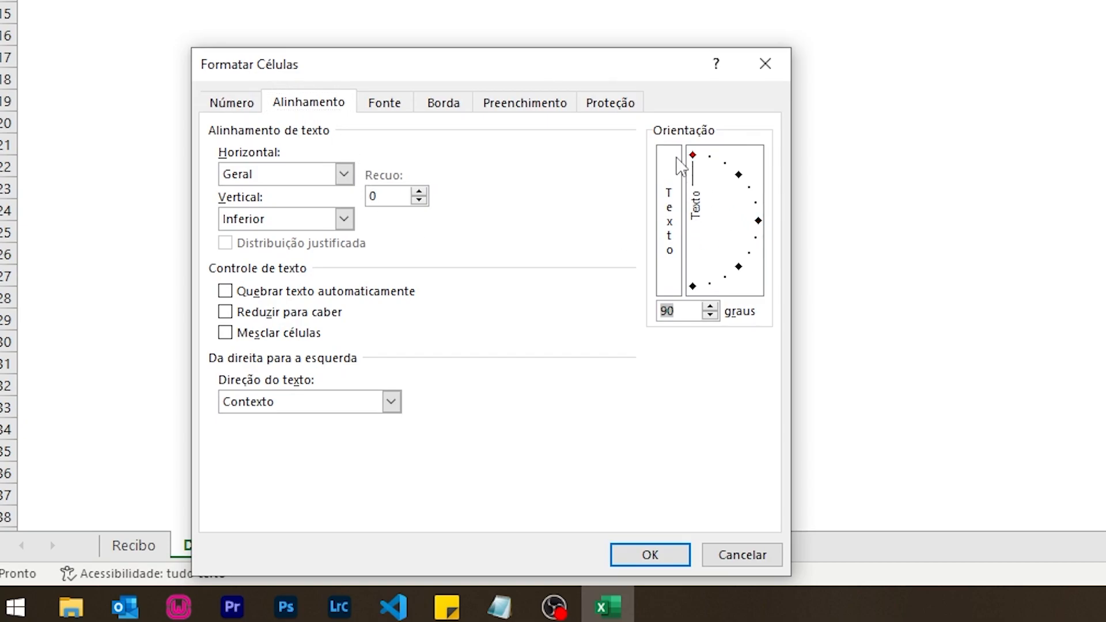
{"action": "left_click", "coordinate": [649, 554]}
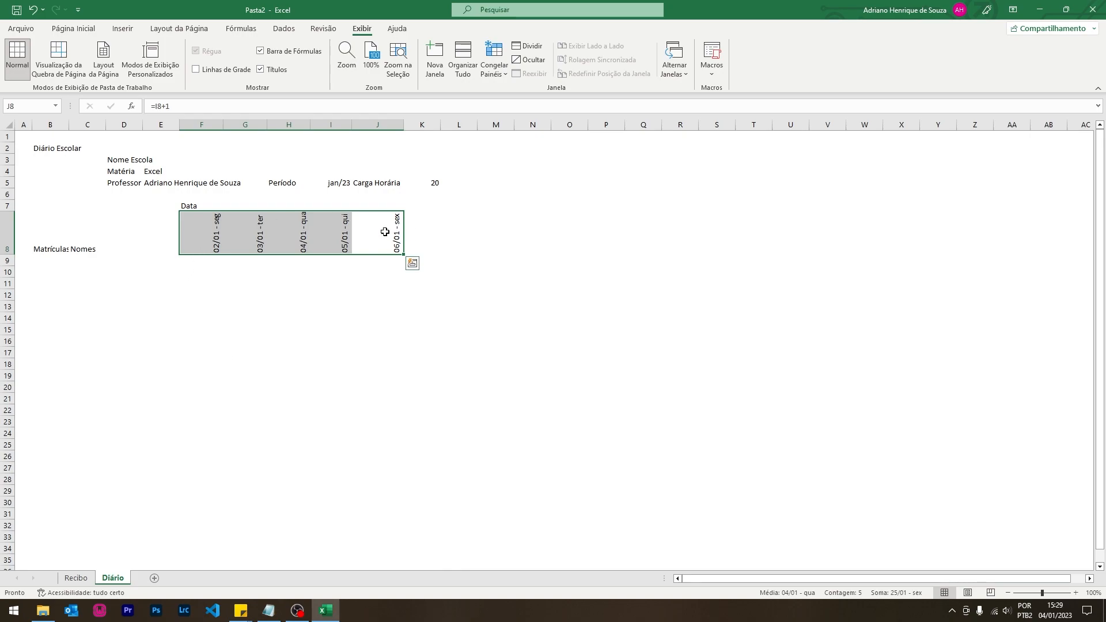
- Enter =J8+3 in K8 so it shows 09/01/2023, skipping the weekend
{"action": "left_click", "coordinate": [429, 229]}
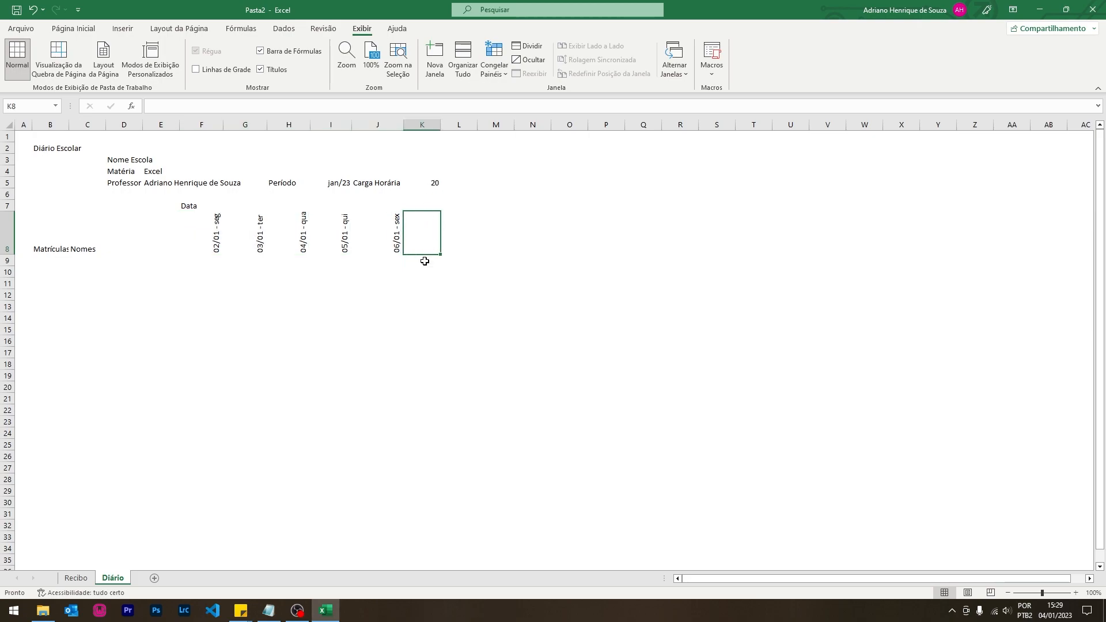
{"action": "type", "text": "="}
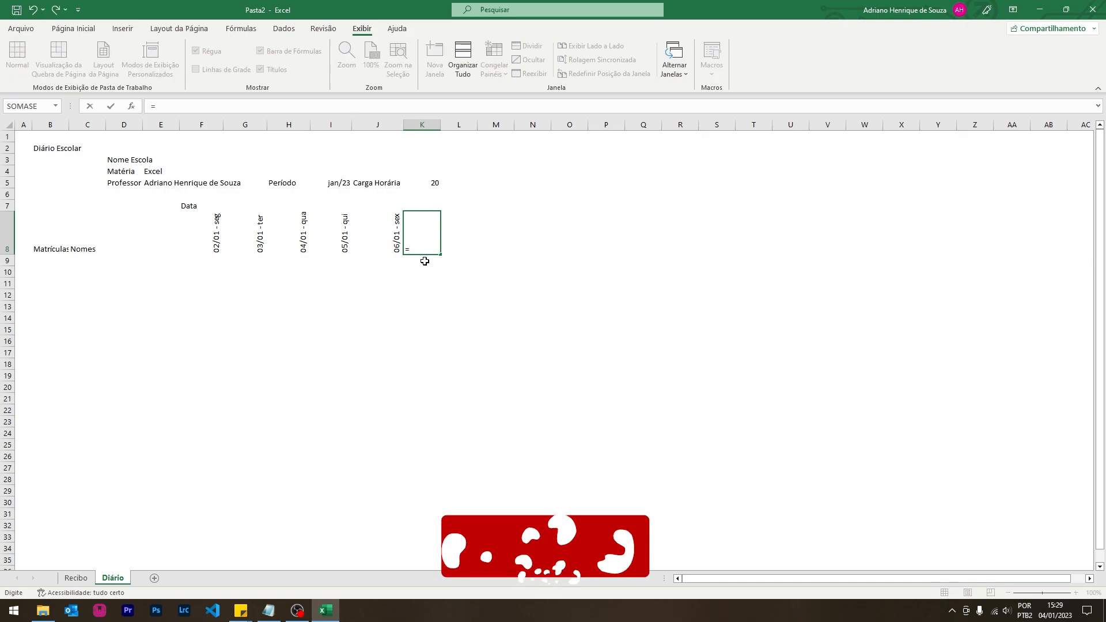
{"action": "left_click", "coordinate": [382, 244]}
{"action": "type", "text": "+3"}
{"action": "key", "text": "Return"}
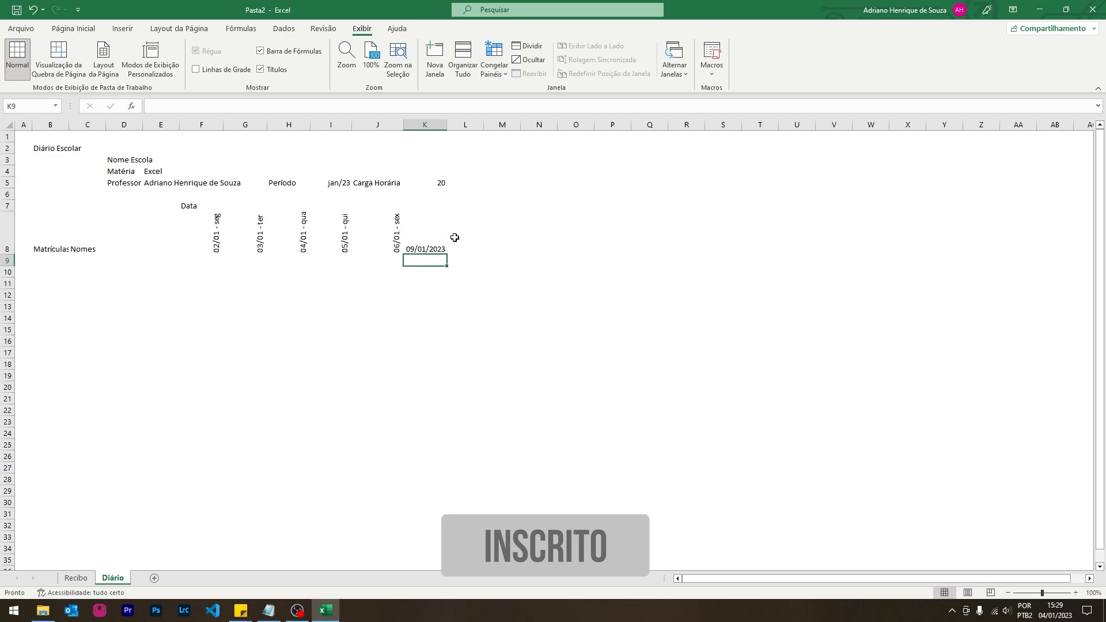
{"action": "left_click", "coordinate": [434, 248]}
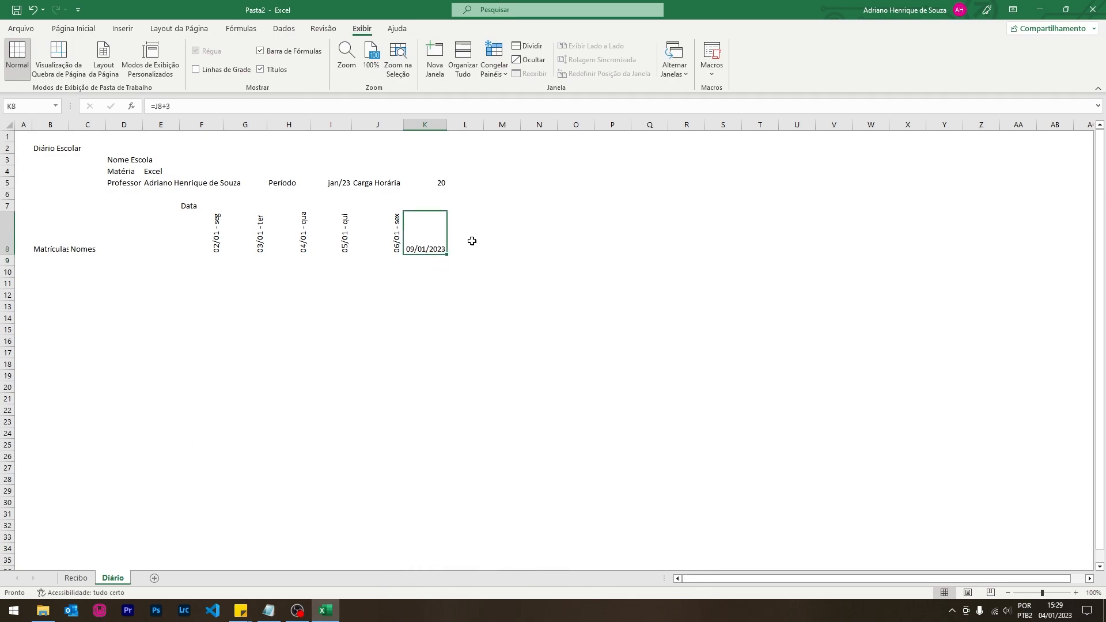
{"action": "left_click_drag", "start_coordinate": [380, 239], "coordinate": [258, 249]}
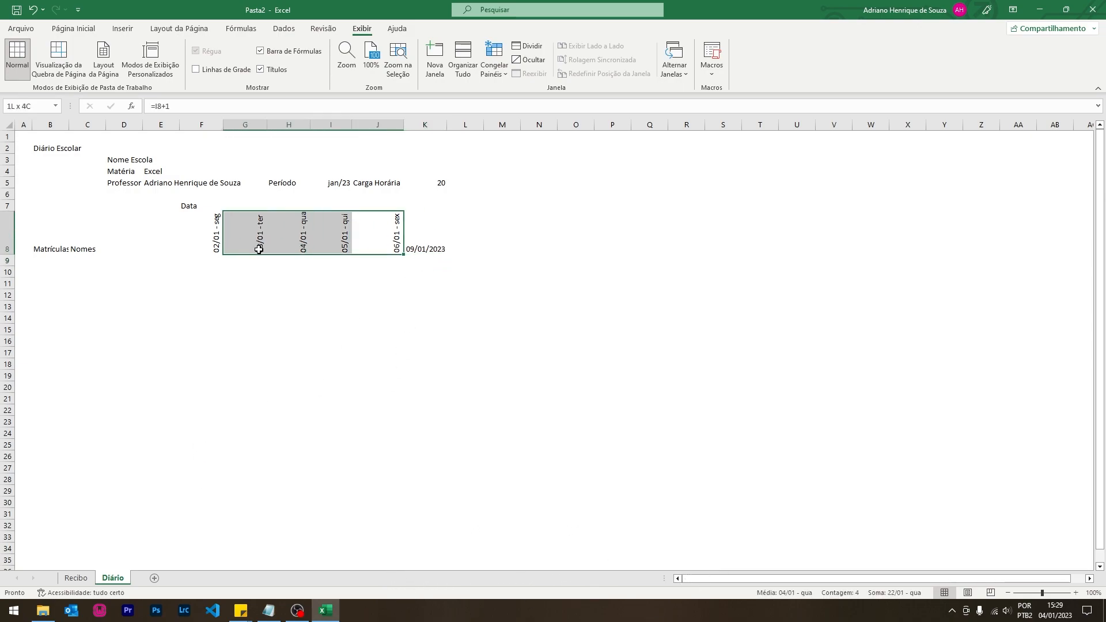
- Copy the next-day date formulas from G8:J8 into L8 to extend the dates to 13/01
{"action": "key", "text": "ctrl+c"}
{"action": "left_click", "coordinate": [470, 229]}
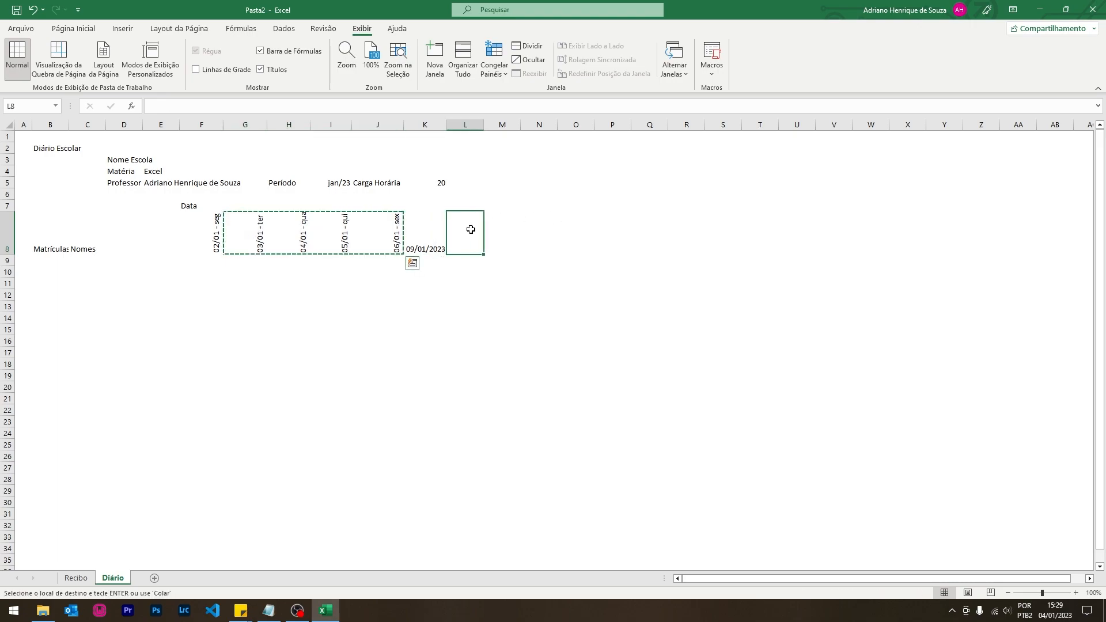
{"action": "key", "text": "ctrl+v"}
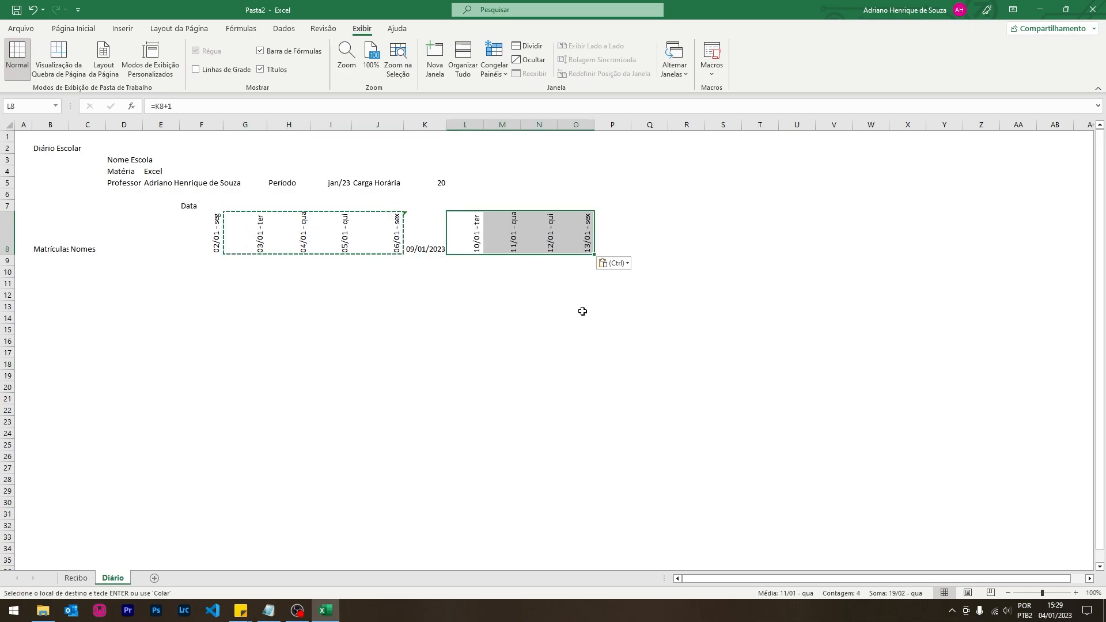
{"action": "left_click", "coordinate": [433, 253]}
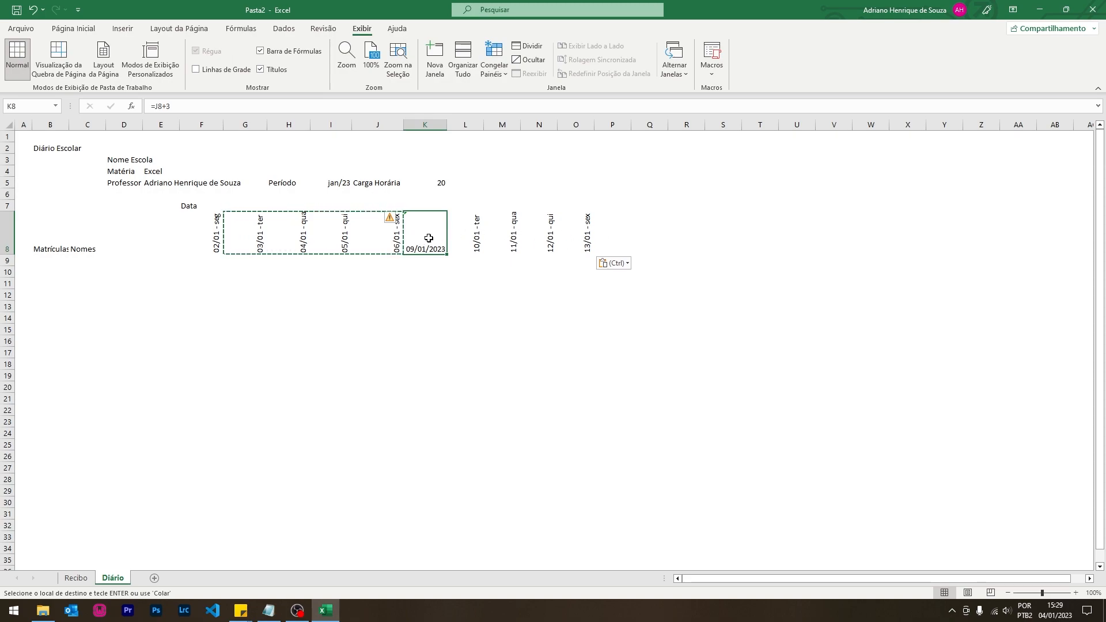
{"action": "left_click", "coordinate": [433, 291]}
{"action": "left_click", "coordinate": [425, 236]}
{"action": "left_click", "coordinate": [386, 236]}
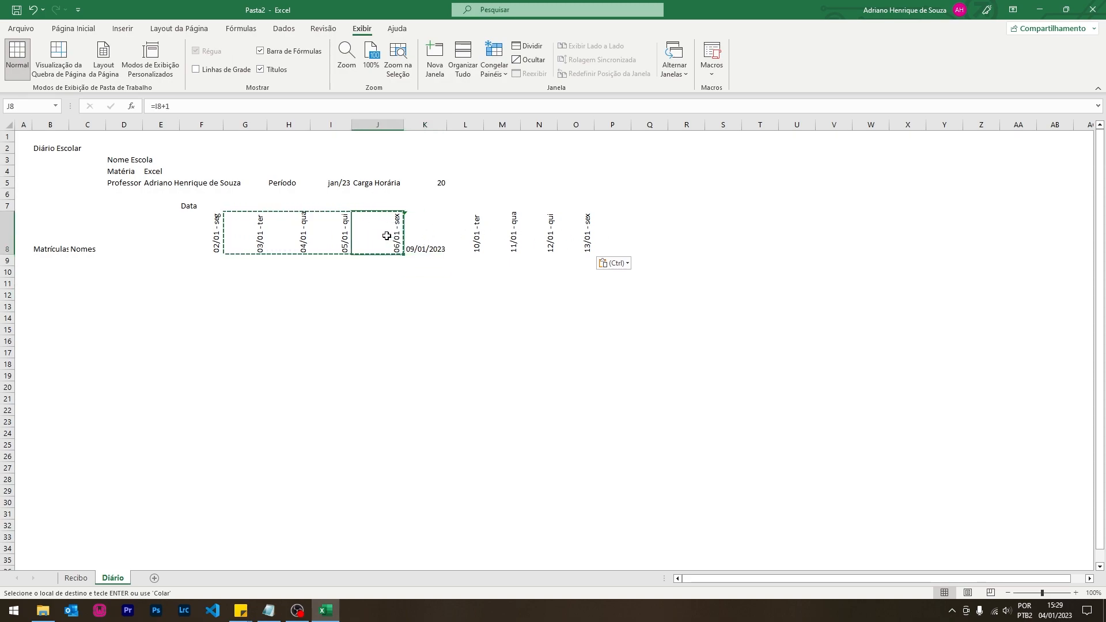
{"action": "left_click", "coordinate": [422, 317]}
{"action": "left_click", "coordinate": [387, 235]}
{"action": "left_click", "coordinate": [249, 243]}
- Use Format Painter to copy J8's rotated date format onto K8
{"action": "left_click", "coordinate": [382, 235]}
{"action": "left_click", "coordinate": [73, 29]}
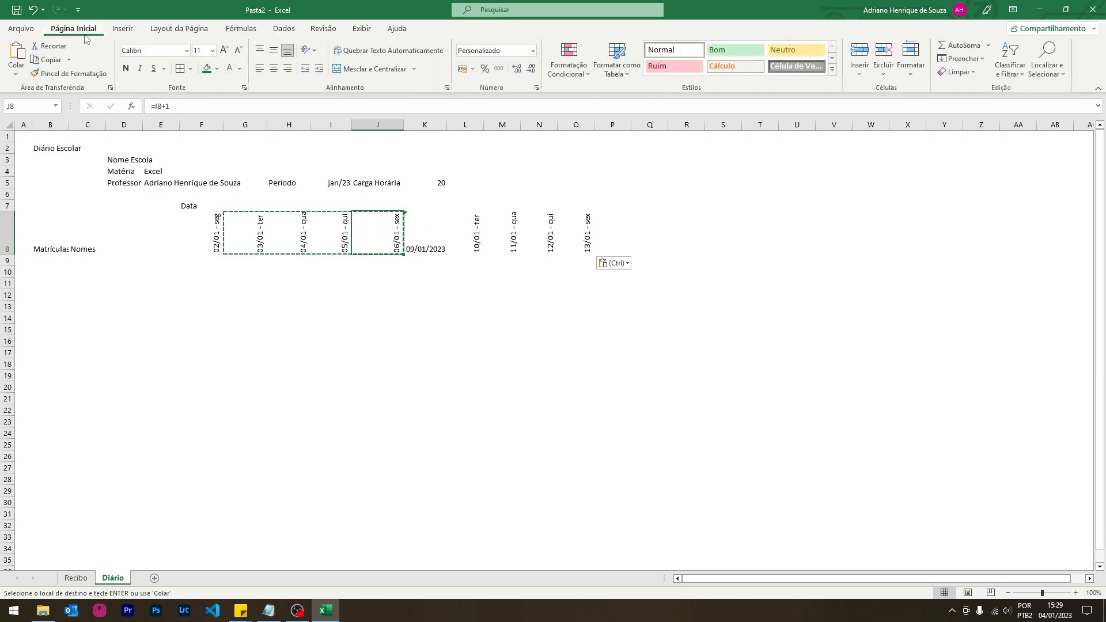
{"action": "left_click", "coordinate": [56, 78]}
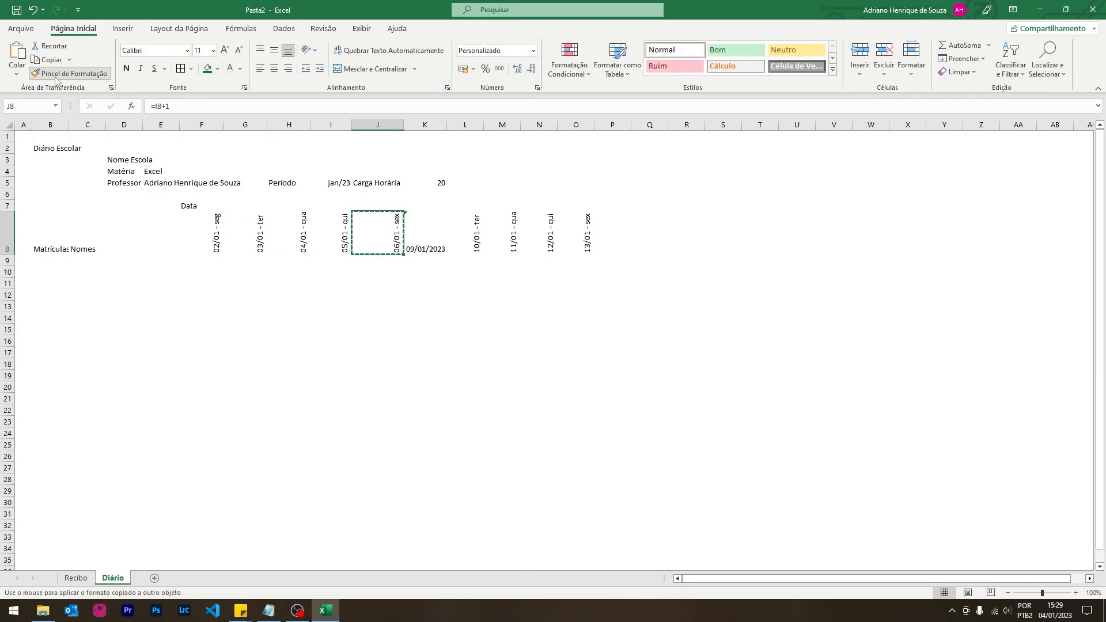
{"action": "left_click", "coordinate": [436, 235]}
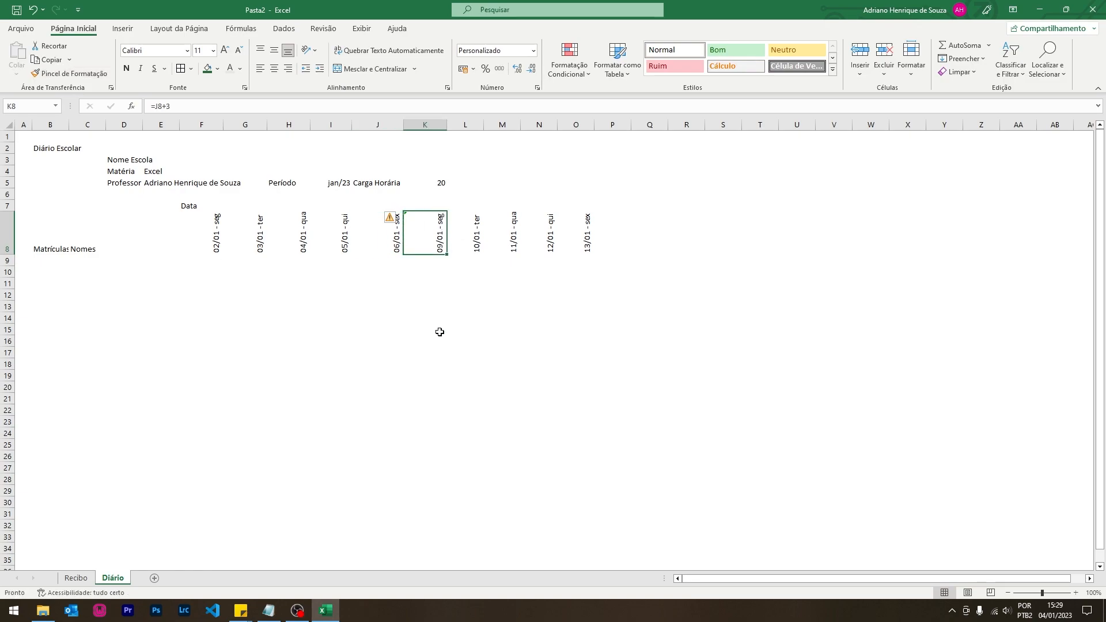
{"action": "left_click", "coordinate": [421, 321]}
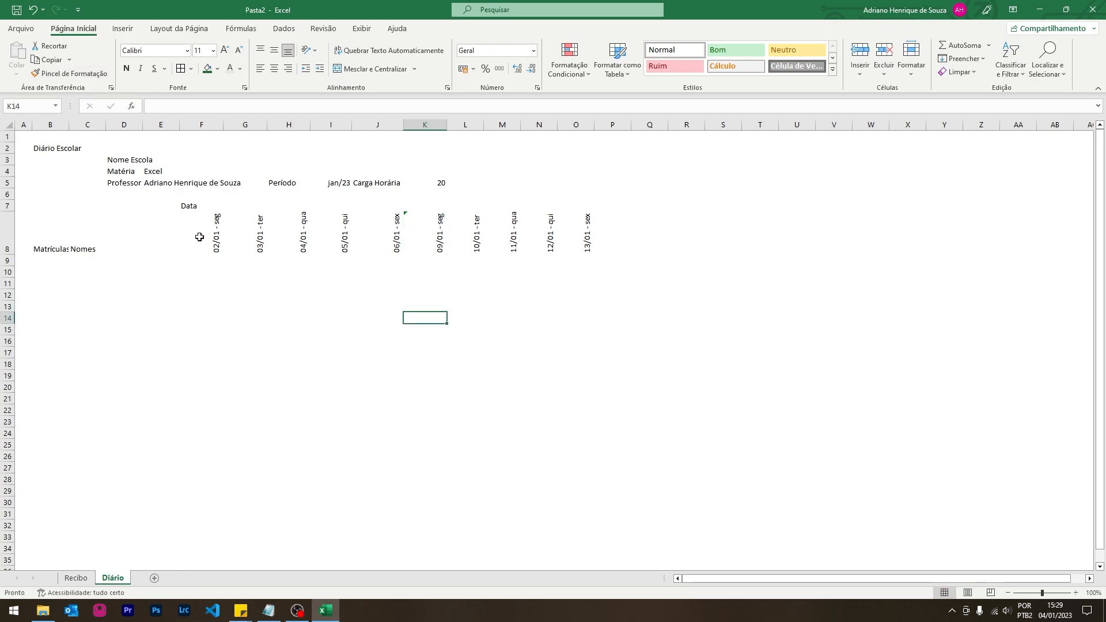
- AutoFit columns F to O to their rotated dates and narrow column J further
{"action": "left_click_drag", "start_coordinate": [189, 232], "coordinate": [571, 244]}
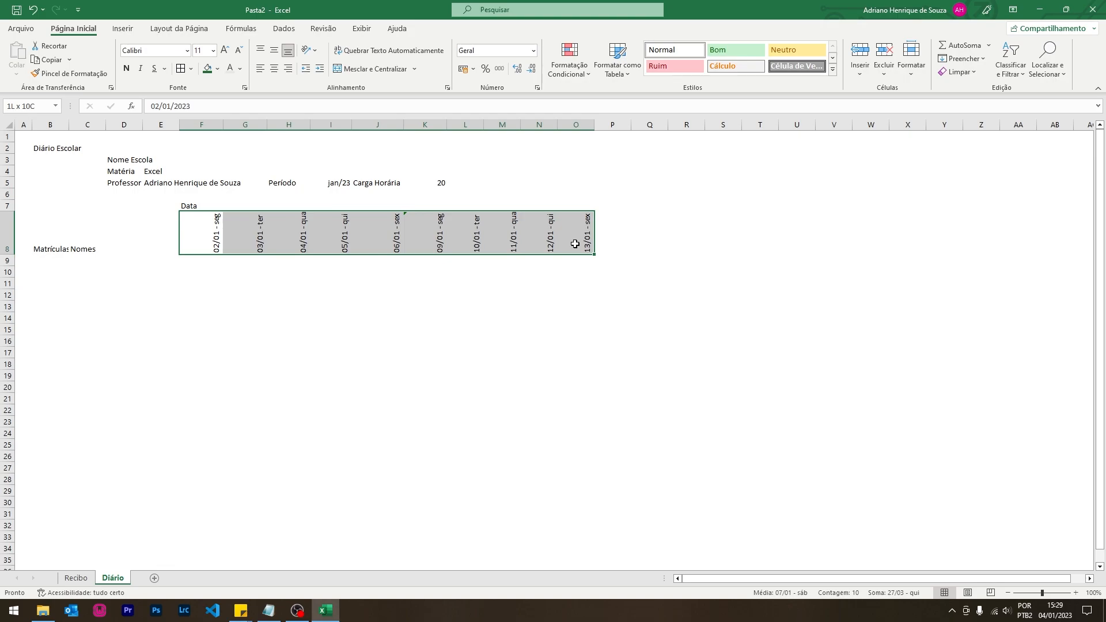
{"action": "double_click", "coordinate": [557, 123]}
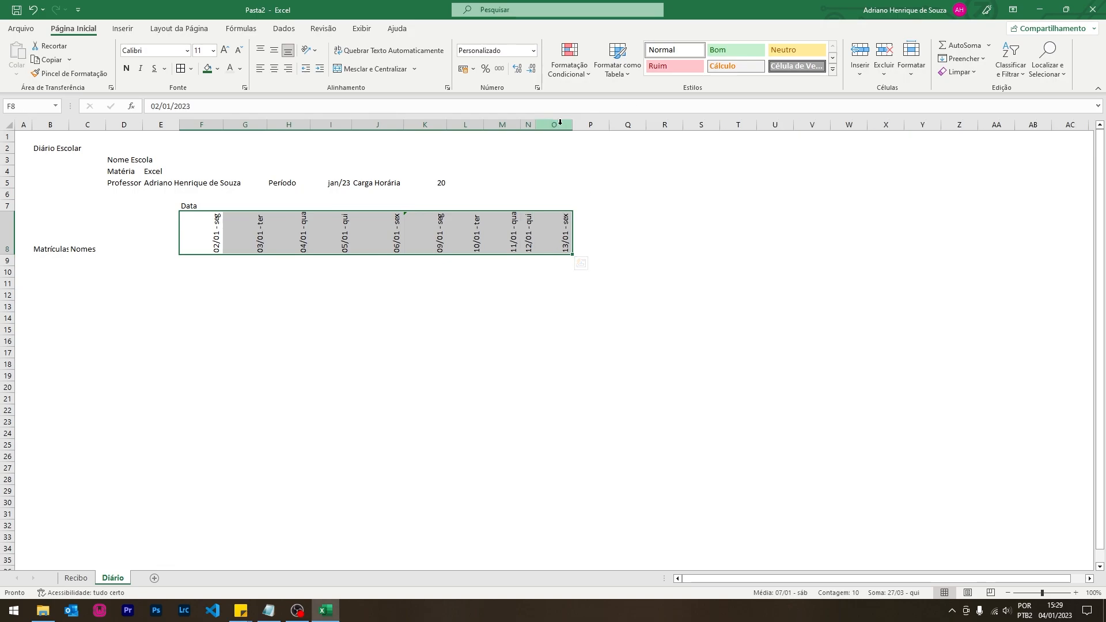
{"action": "left_click_drag", "start_coordinate": [545, 123], "coordinate": [207, 122]}
{"action": "double_click", "coordinate": [223, 122]}
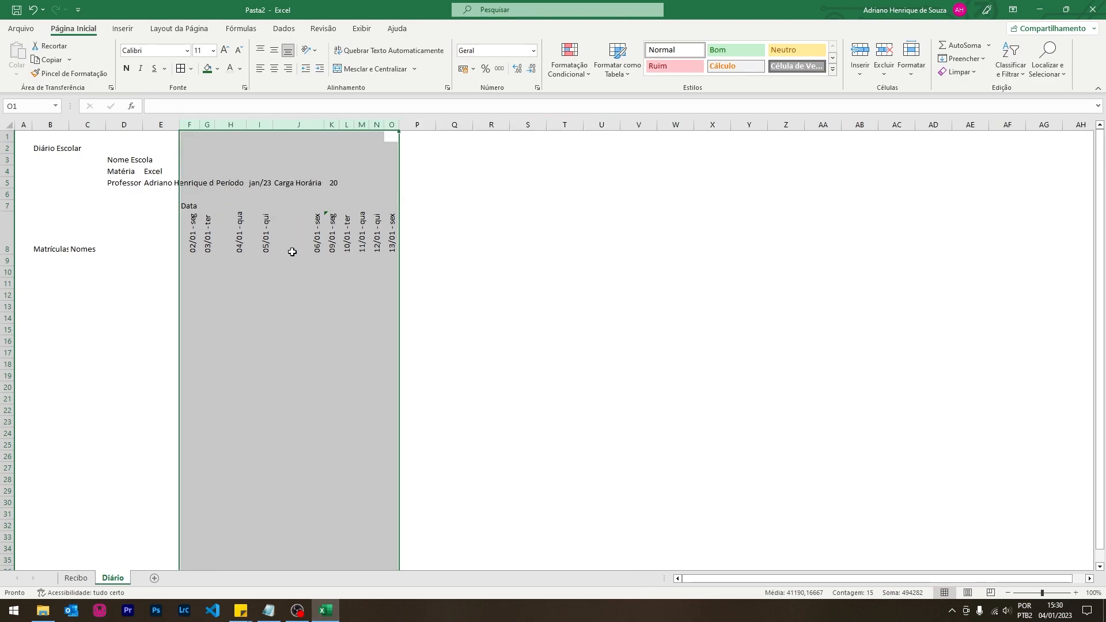
{"action": "left_click_drag", "start_coordinate": [323, 124], "coordinate": [287, 127]}
{"action": "left_click", "coordinate": [289, 125]}
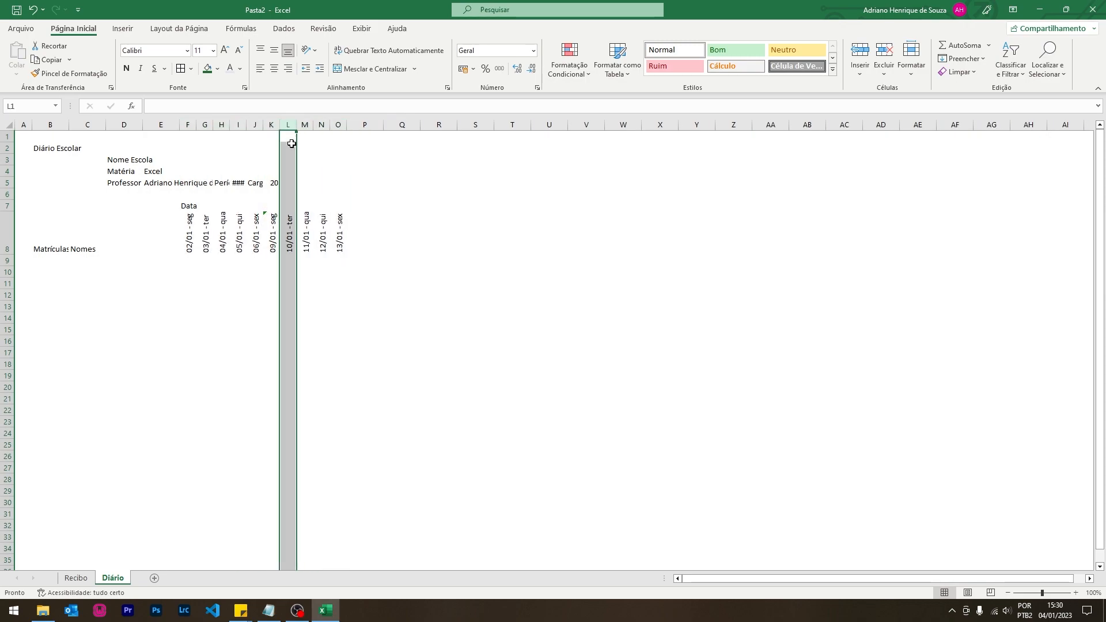
{"action": "left_click", "coordinate": [370, 354]}
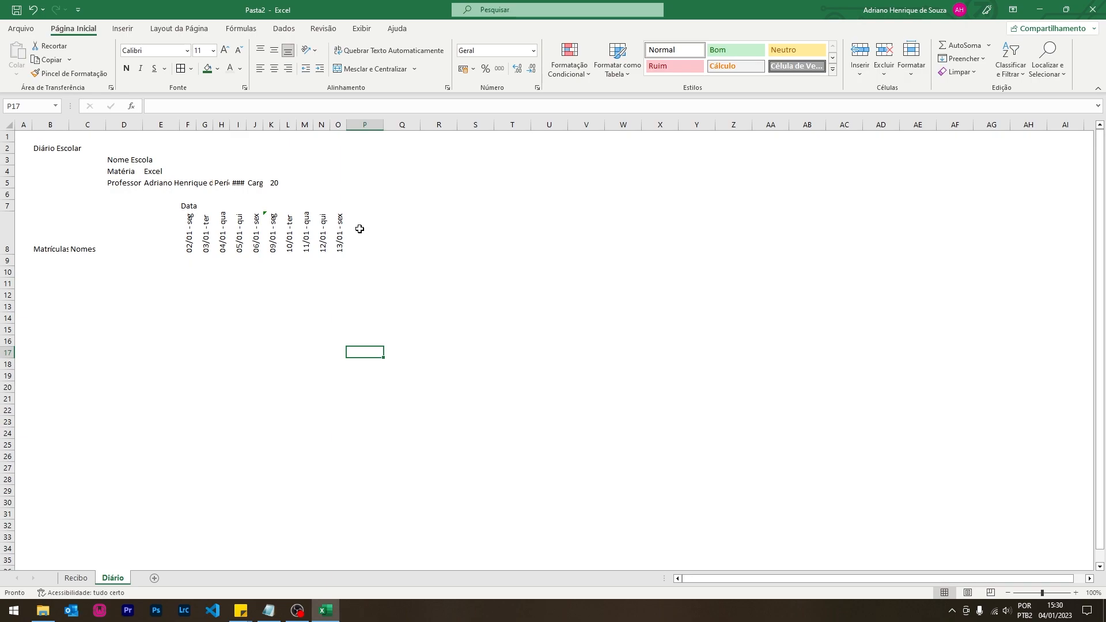
{"action": "left_click_drag", "start_coordinate": [344, 230], "coordinate": [269, 232]}
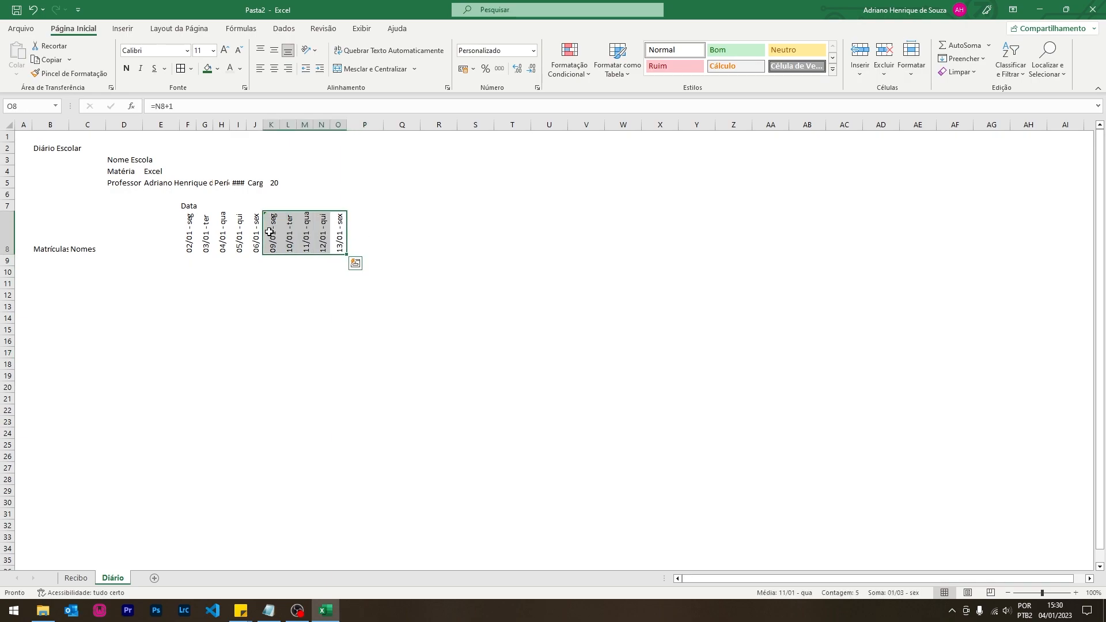
- Paste the 09/01–13/01 week at P8 and U8 to add dates through 27/01
{"action": "key", "text": "ctrl+c"}
{"action": "left_click", "coordinate": [360, 227]}
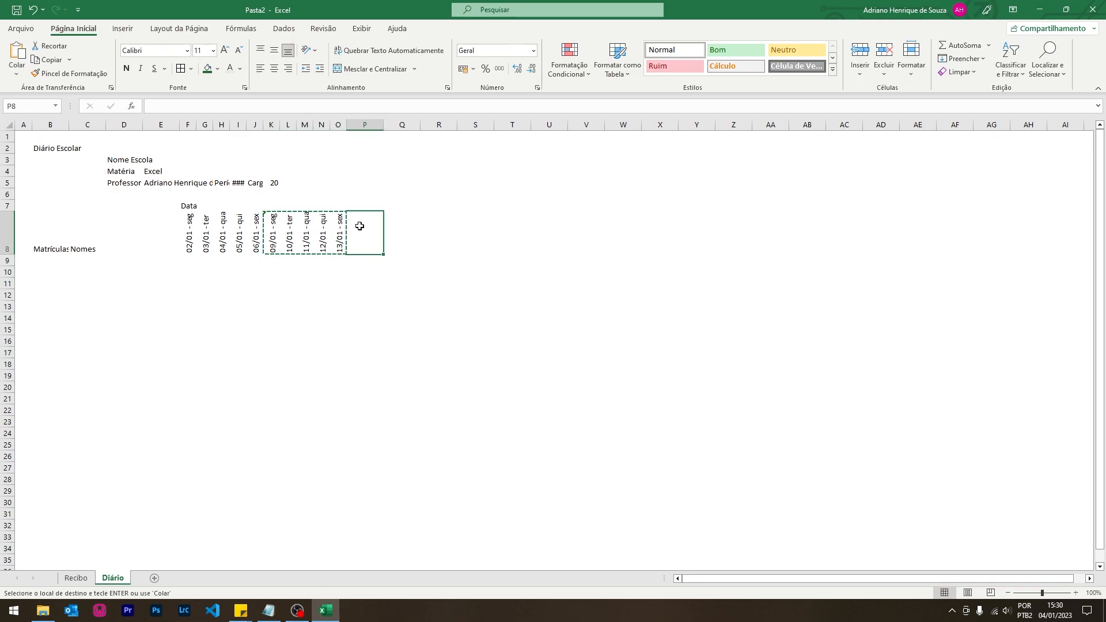
{"action": "key", "text": "ctrl+v"}
{"action": "left_click", "coordinate": [539, 230]}
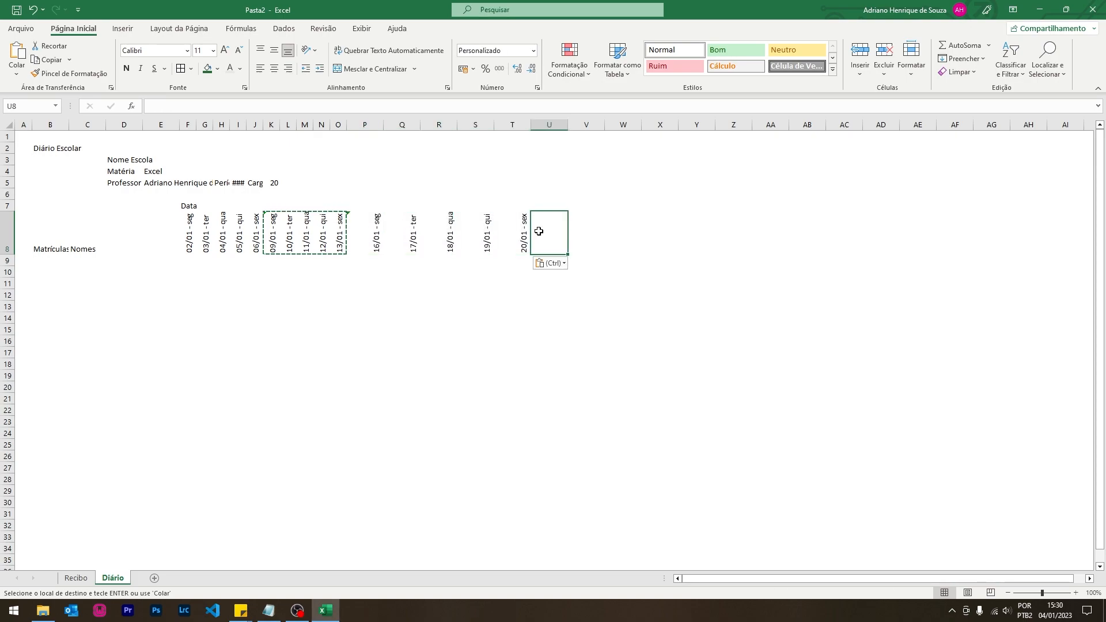
{"action": "key", "text": "ctrl+v"}
- Set date columns F to Y to one equal narrow width
{"action": "left_click_drag", "start_coordinate": [696, 125], "coordinate": [189, 288]}
{"action": "left_click_drag", "start_coordinate": [529, 126], "coordinate": [477, 129]}
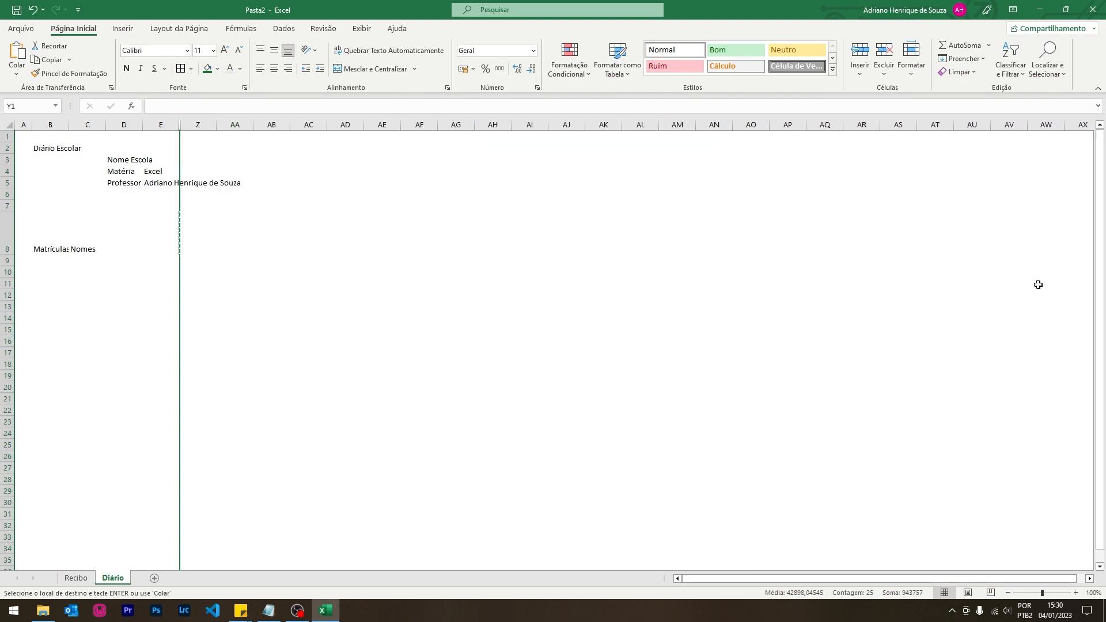
{"action": "key", "text": "ctrl+z"}
{"action": "left_click_drag", "start_coordinate": [676, 125], "coordinate": [657, 129]}
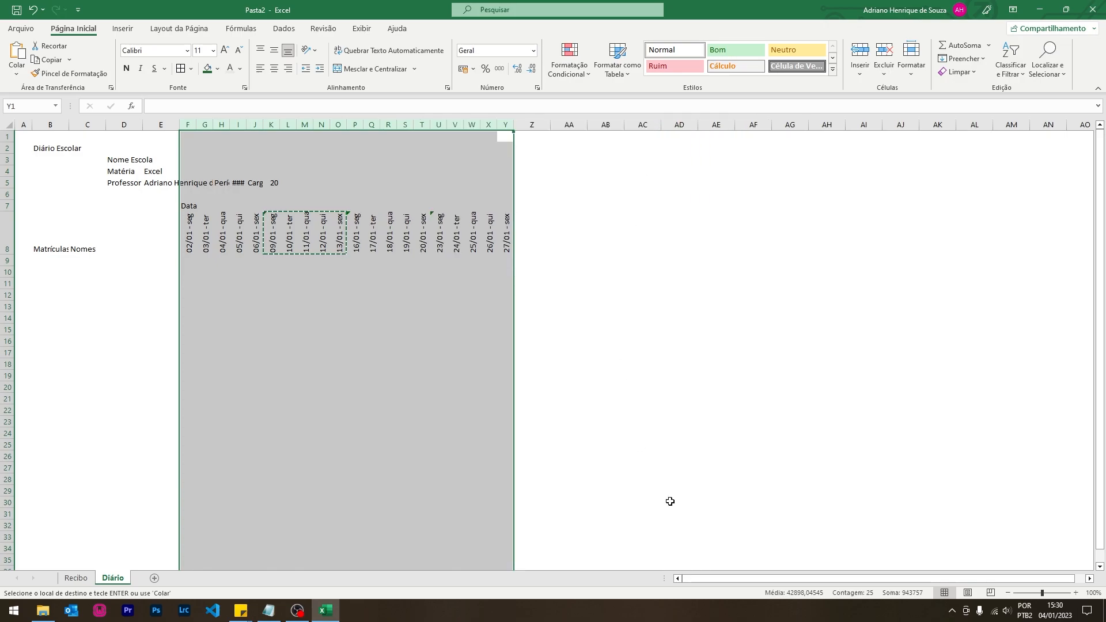
{"action": "left_click", "coordinate": [254, 305]}
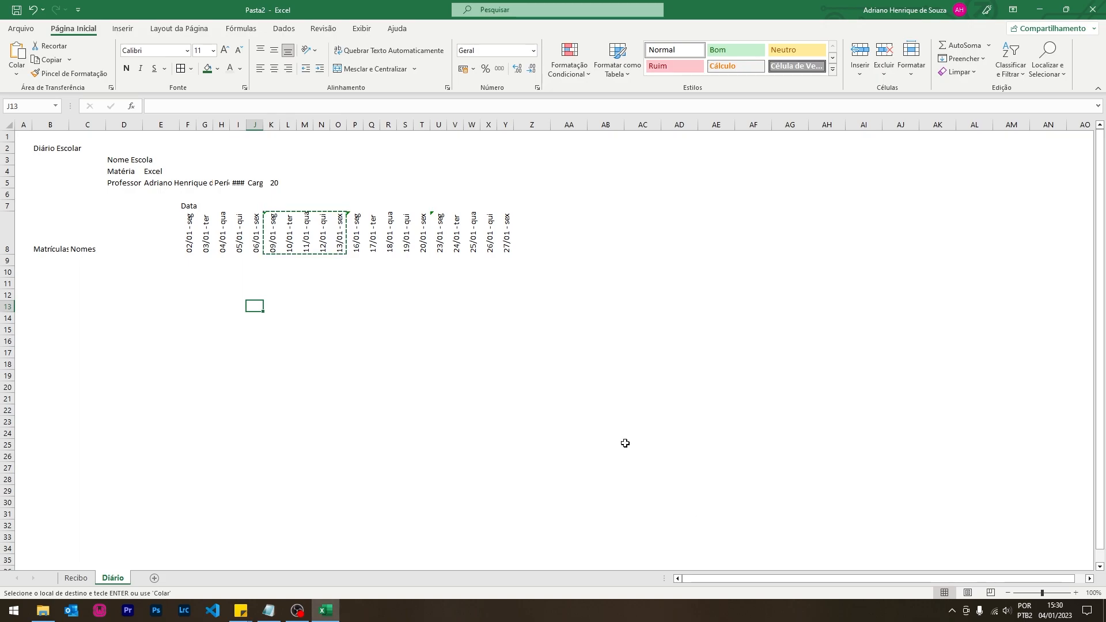
- Rearrange row 5, moving hours value 20 to U5 and shifting Período and jan/23 right
{"action": "left_click", "coordinate": [148, 184]}
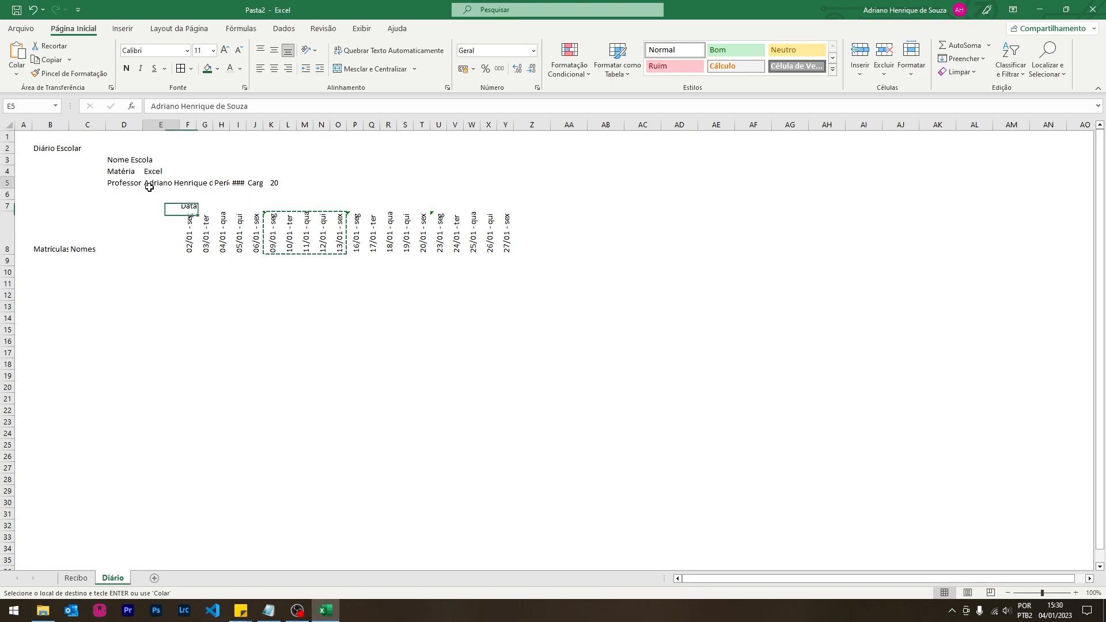
{"action": "left_click", "coordinate": [253, 183]}
{"action": "left_click_drag", "start_coordinate": [272, 183], "coordinate": [439, 195]}
{"action": "left_click", "coordinate": [428, 184]}
{"action": "left_click", "coordinate": [390, 183]}
{"action": "left_click", "coordinate": [241, 181]}
{"action": "left_click_drag", "start_coordinate": [241, 182], "coordinate": [338, 182]}
{"action": "left_click", "coordinate": [290, 183]}
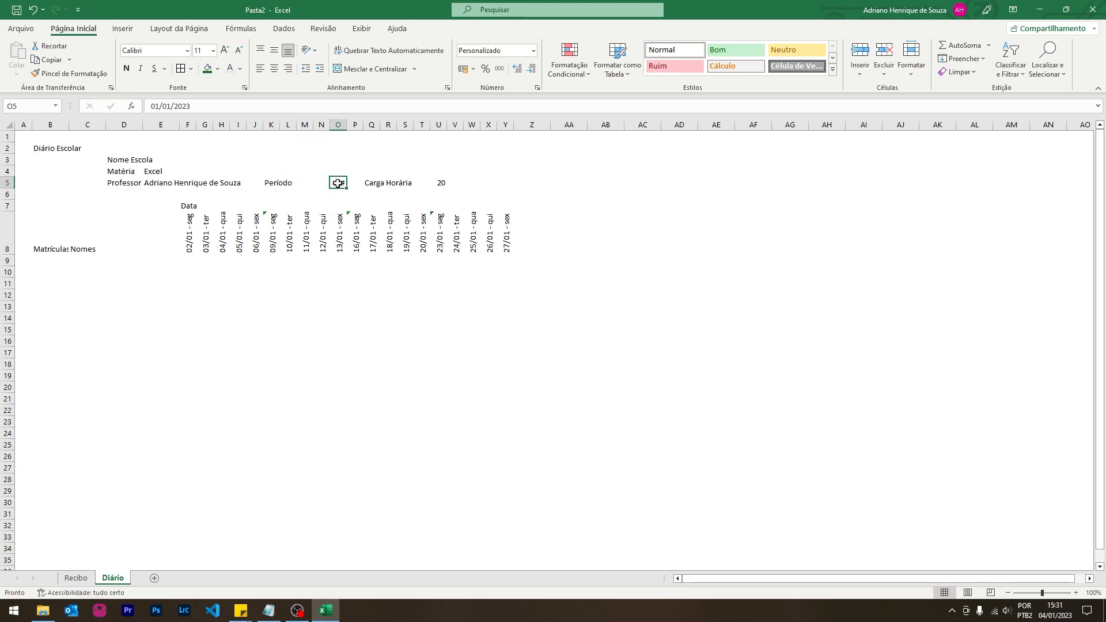
{"action": "left_click", "coordinate": [355, 182]}
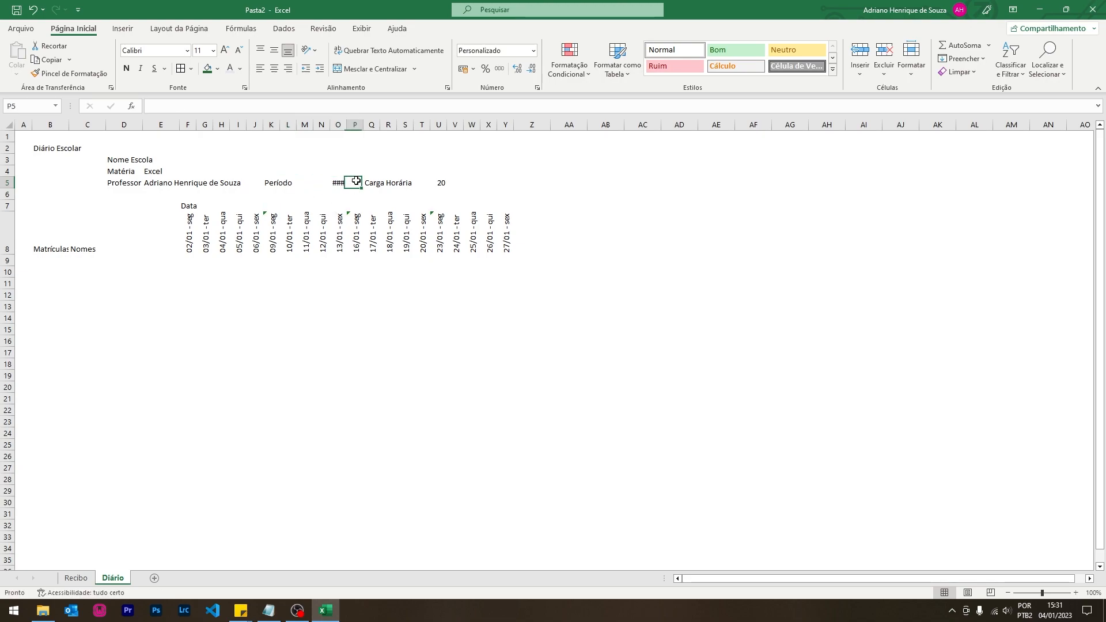
{"action": "left_click_drag", "start_coordinate": [355, 181], "coordinate": [326, 191]}
{"action": "left_click", "coordinate": [339, 182]}
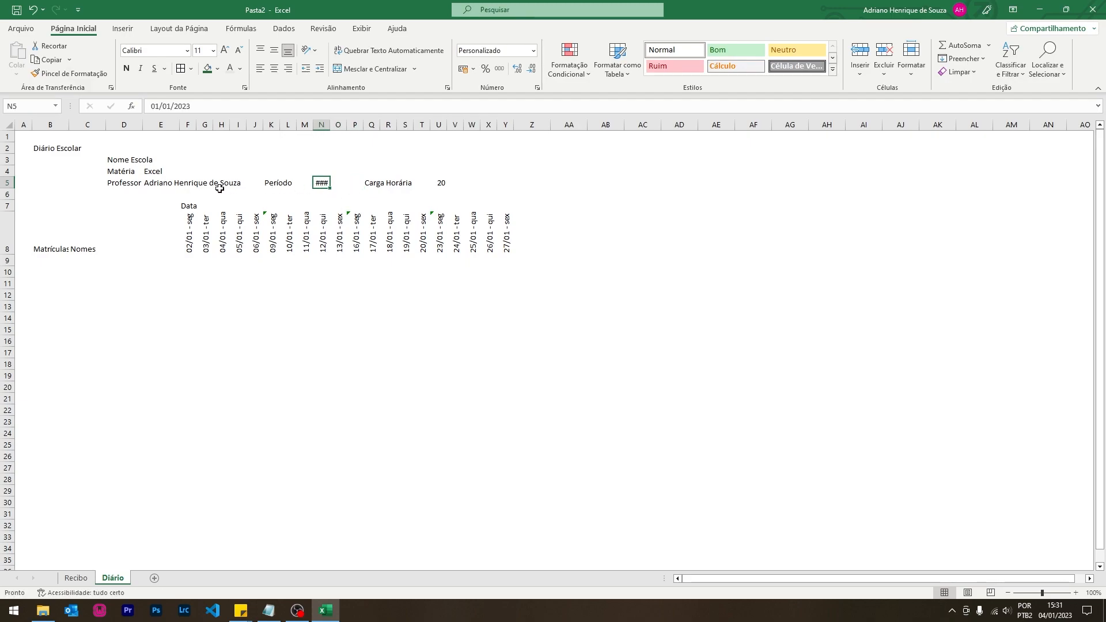
- Merge and centre Data across F7:Y7 and the jan/23 date across N5:P5
{"action": "left_click_drag", "start_coordinate": [187, 204], "coordinate": [508, 205]}
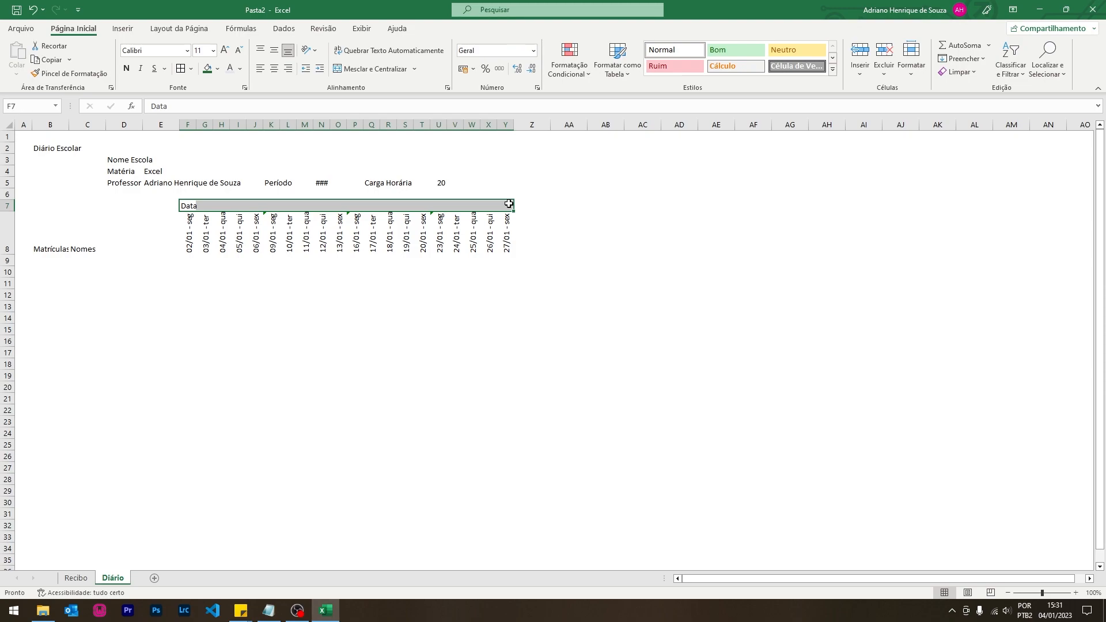
{"action": "left_click", "coordinate": [364, 69]}
{"action": "left_click_drag", "start_coordinate": [328, 183], "coordinate": [356, 183]}
{"action": "left_click", "coordinate": [375, 68]}
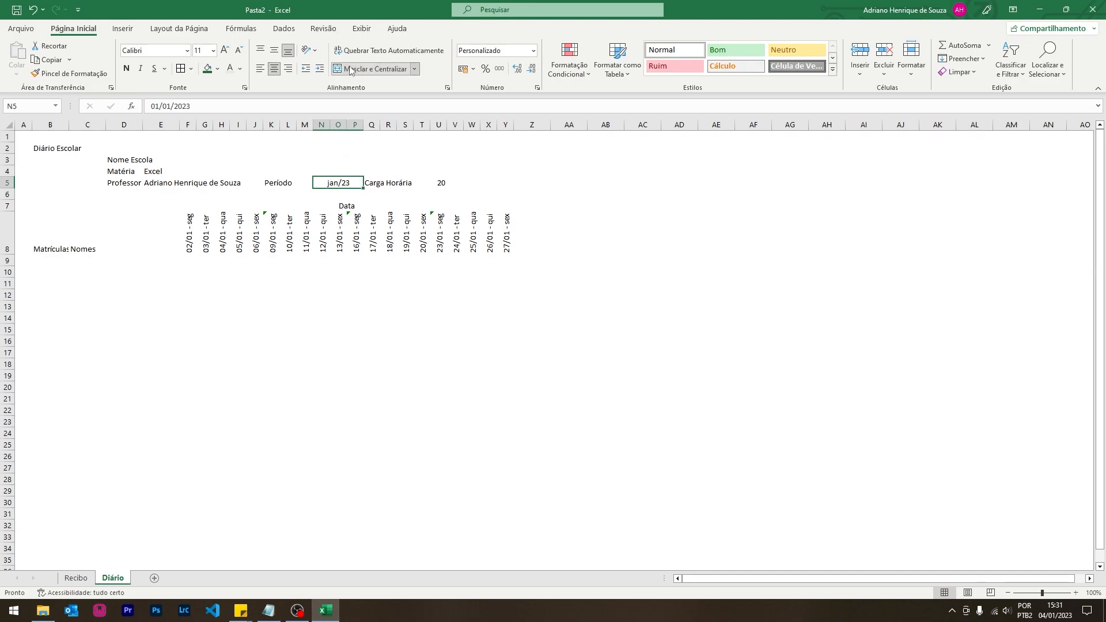
{"action": "left_click", "coordinate": [440, 182]}
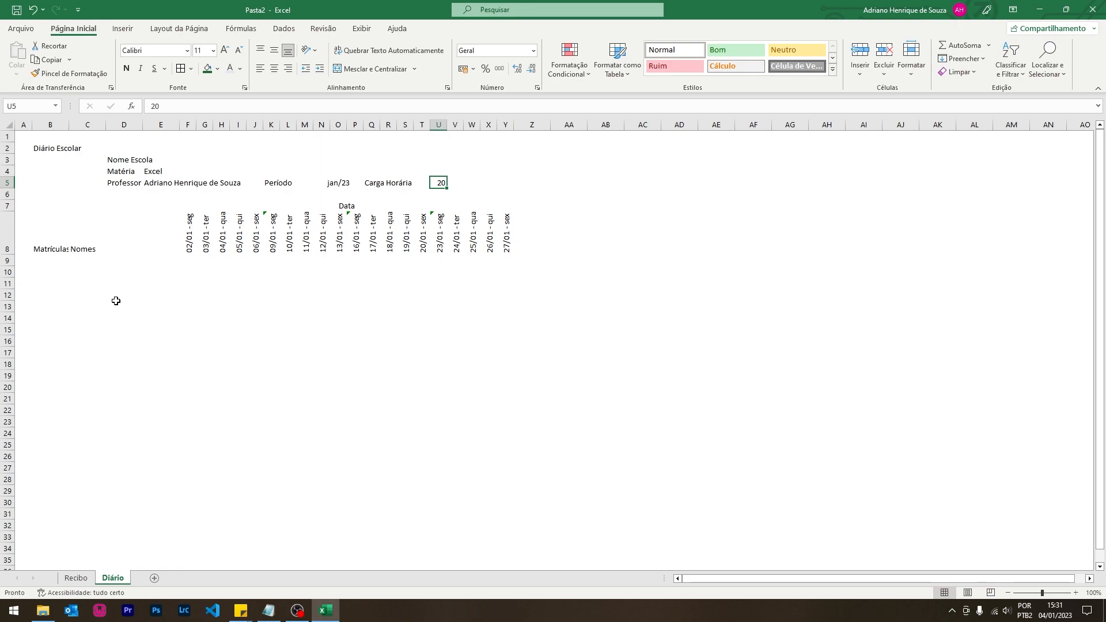
- Widen column B and enter enrolment numbers 1 to 5 in B9:B13
{"action": "left_click_drag", "start_coordinate": [68, 126], "coordinate": [76, 127]}
{"action": "left_click", "coordinate": [64, 261]}
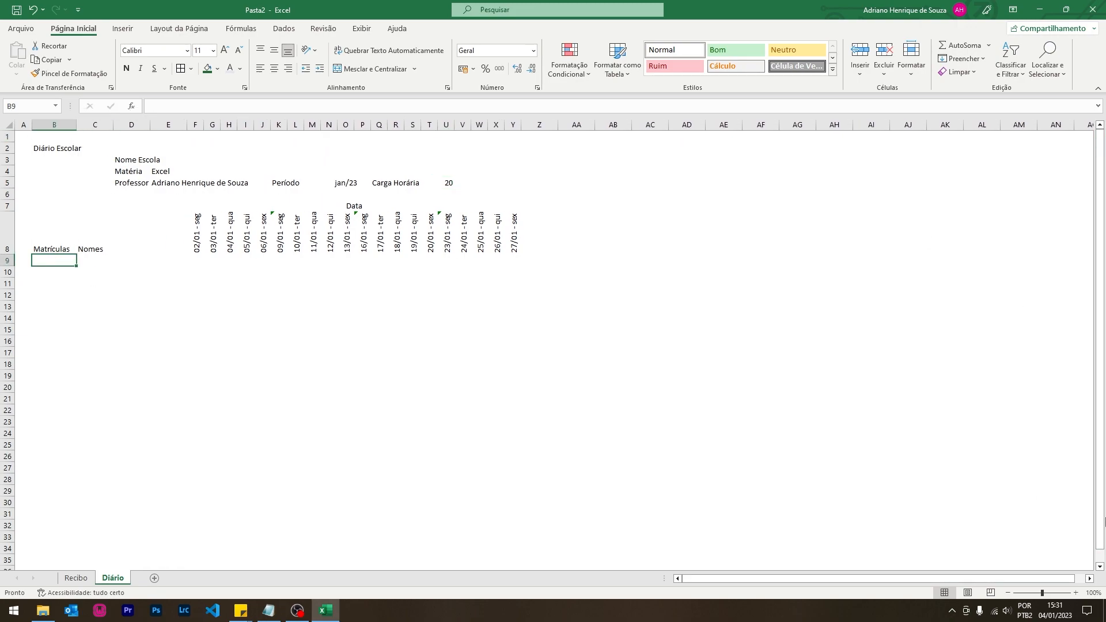
{"action": "type", "text": "1"}
{"action": "key", "text": "Return"}
{"action": "type", "text": "2"}
{"action": "key", "text": "Return"}
{"action": "type", "text": "3"}
{"action": "key", "text": "Return"}
{"action": "type", "text": "4"}
{"action": "key", "text": "Return"}
{"action": "type", "text": "5"}
{"action": "key", "text": "Return"}
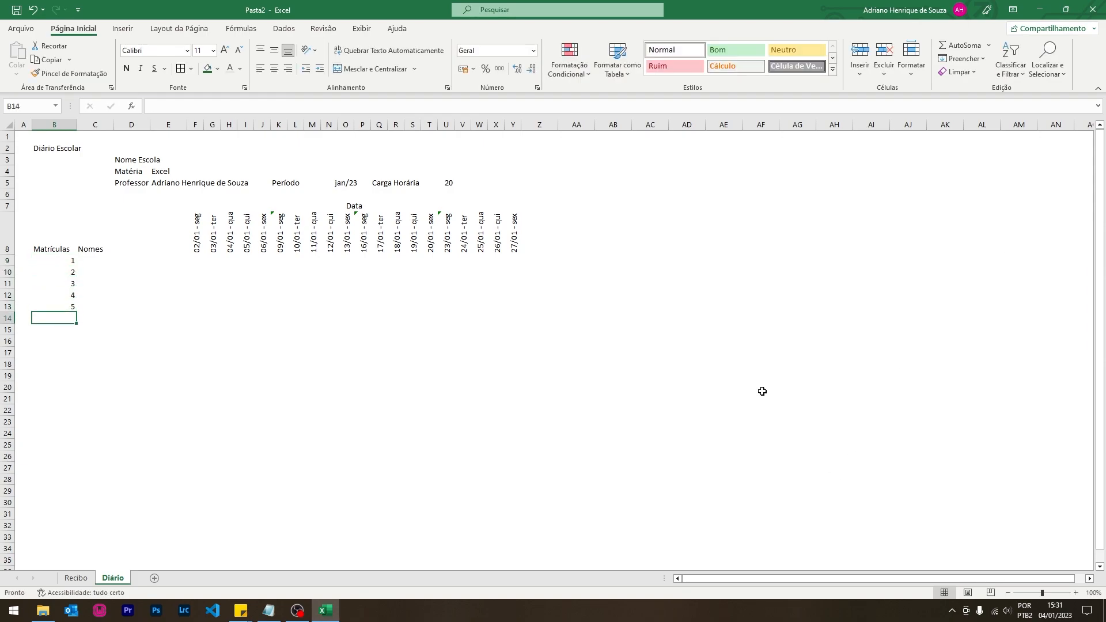
- Give B9:B21 the custom number format 0000 so numbers show as 0001–0005
{"action": "left_click_drag", "start_coordinate": [59, 262], "coordinate": [66, 401]}
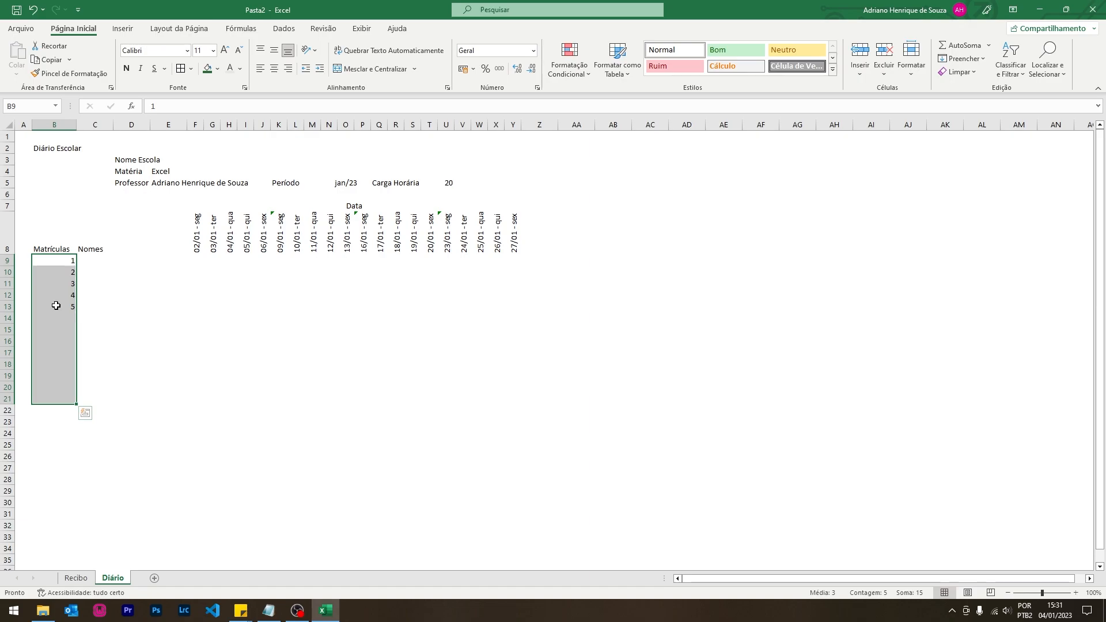
{"action": "right_click", "coordinate": [56, 305]}
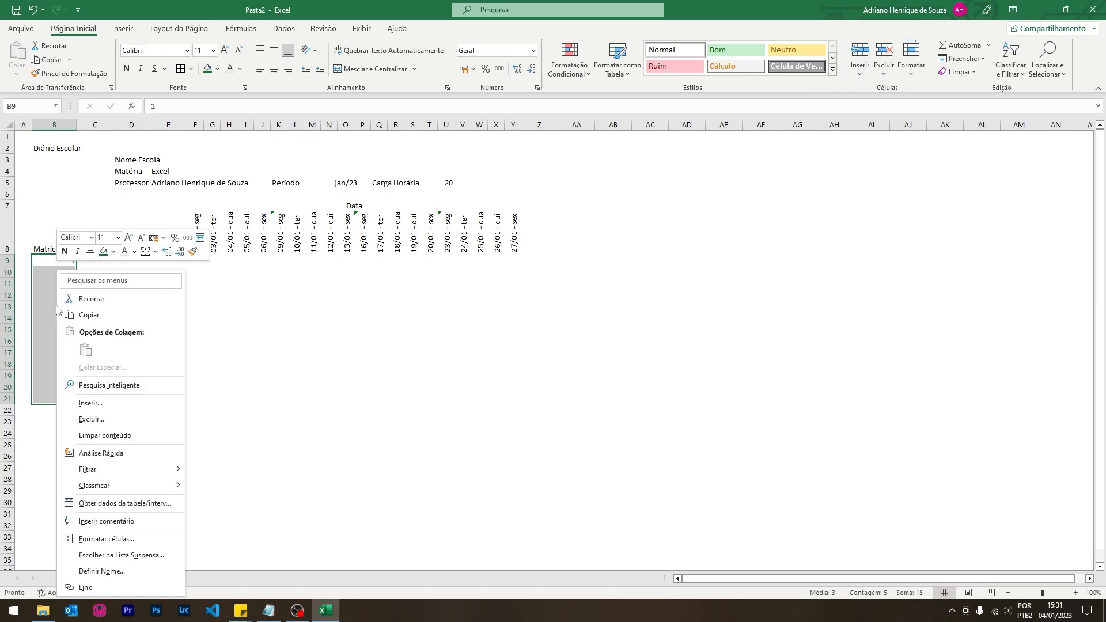
{"action": "left_click", "coordinate": [110, 539]}
{"action": "left_click", "coordinate": [23, 345]}
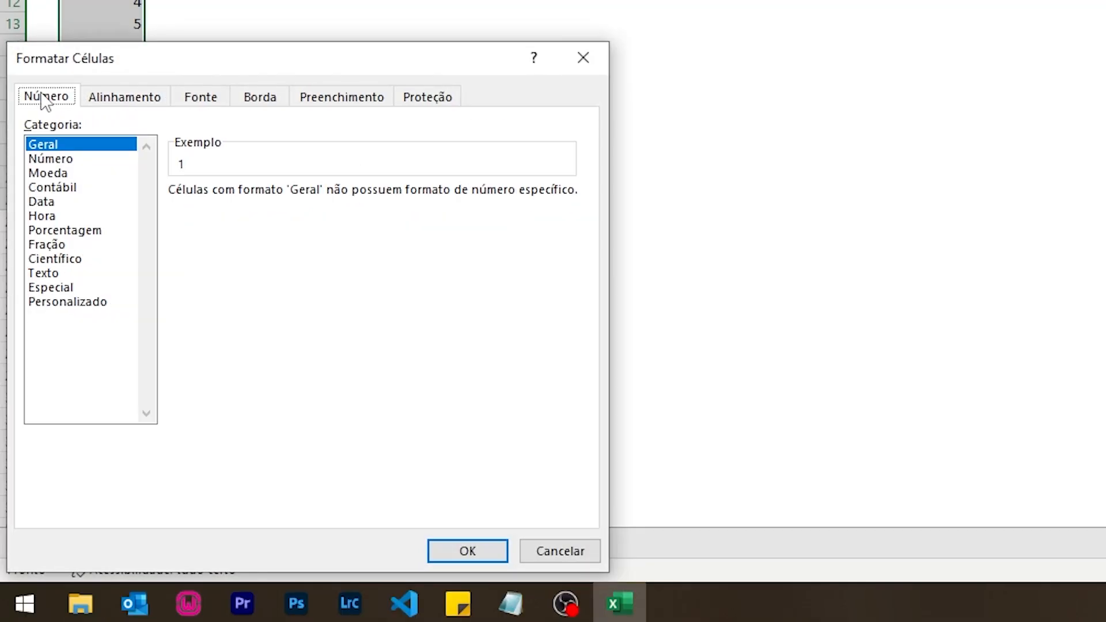
{"action": "left_click", "coordinate": [58, 302]}
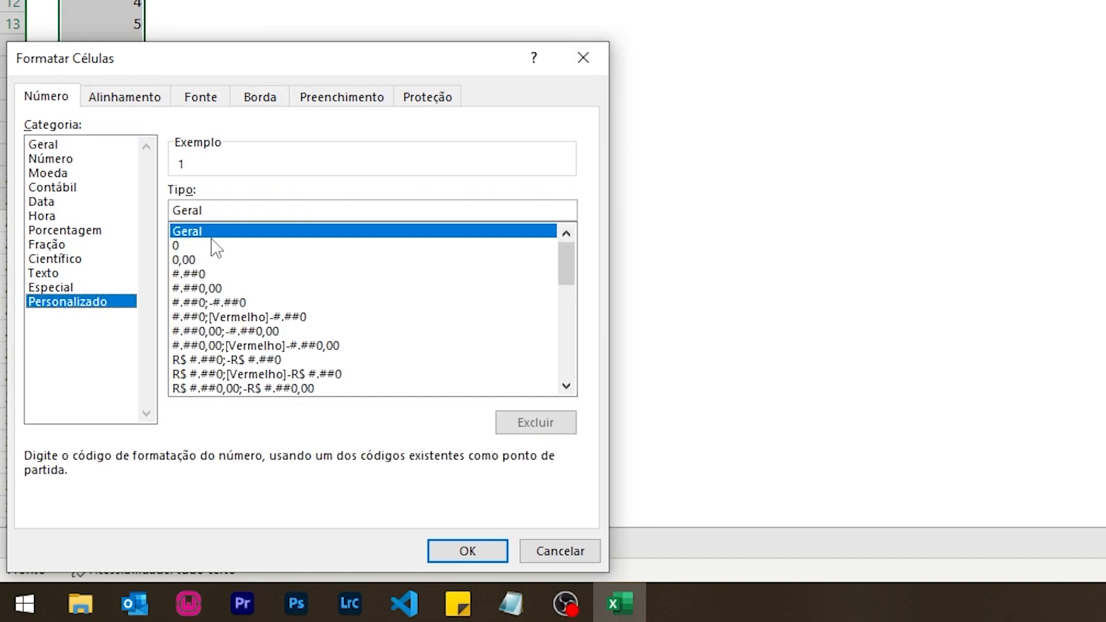
{"action": "left_click_drag", "start_coordinate": [279, 207], "coordinate": [136, 207]}
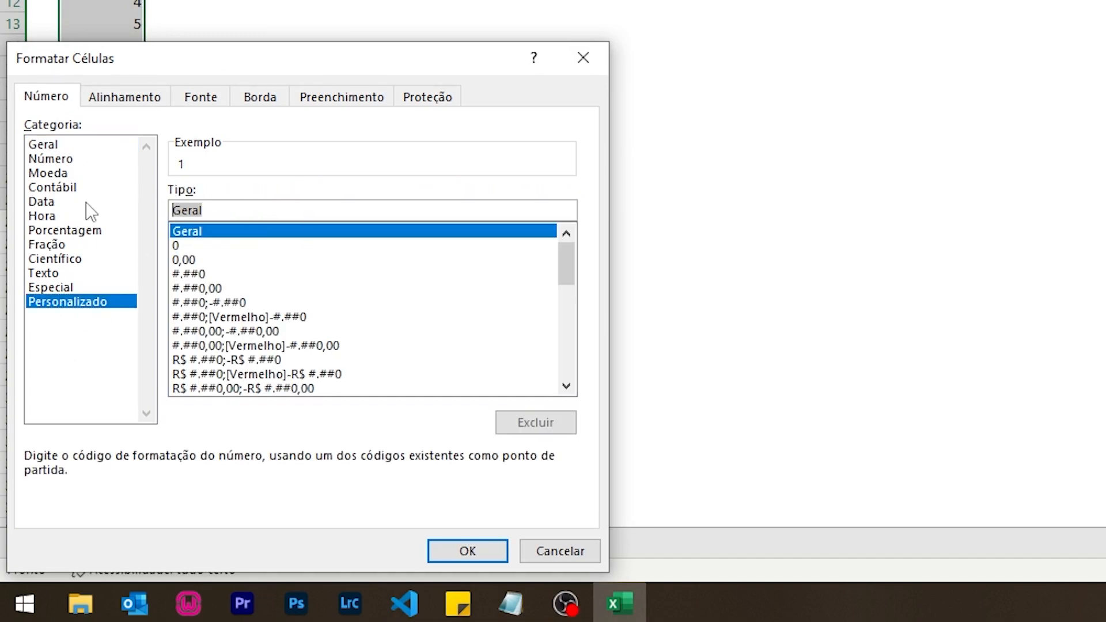
{"action": "type", "text": "0000"}
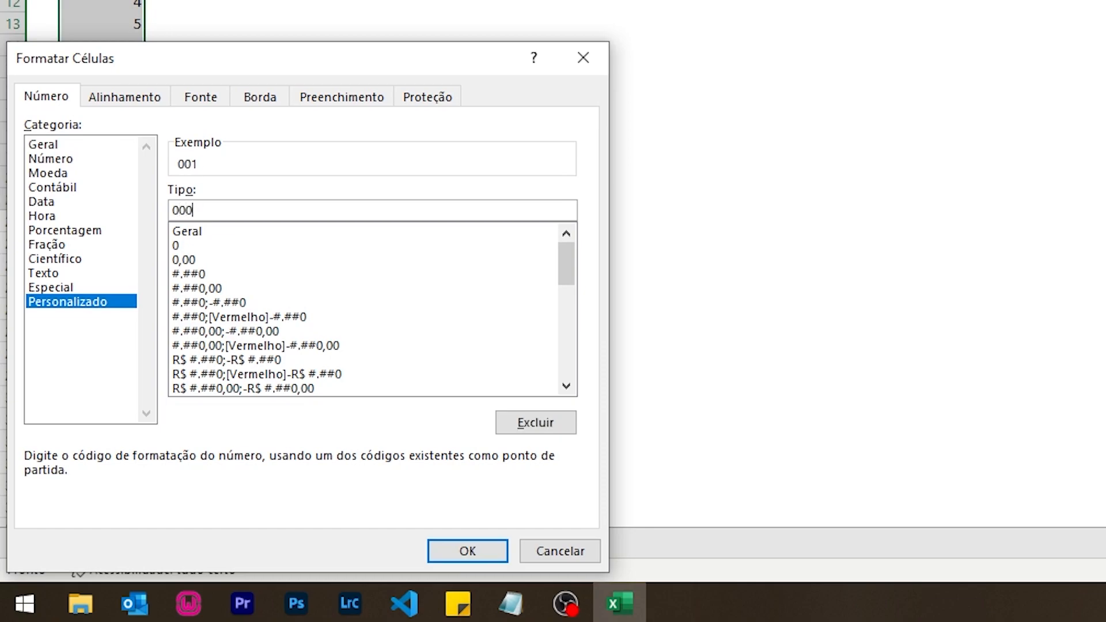
{"action": "key", "text": "Return"}
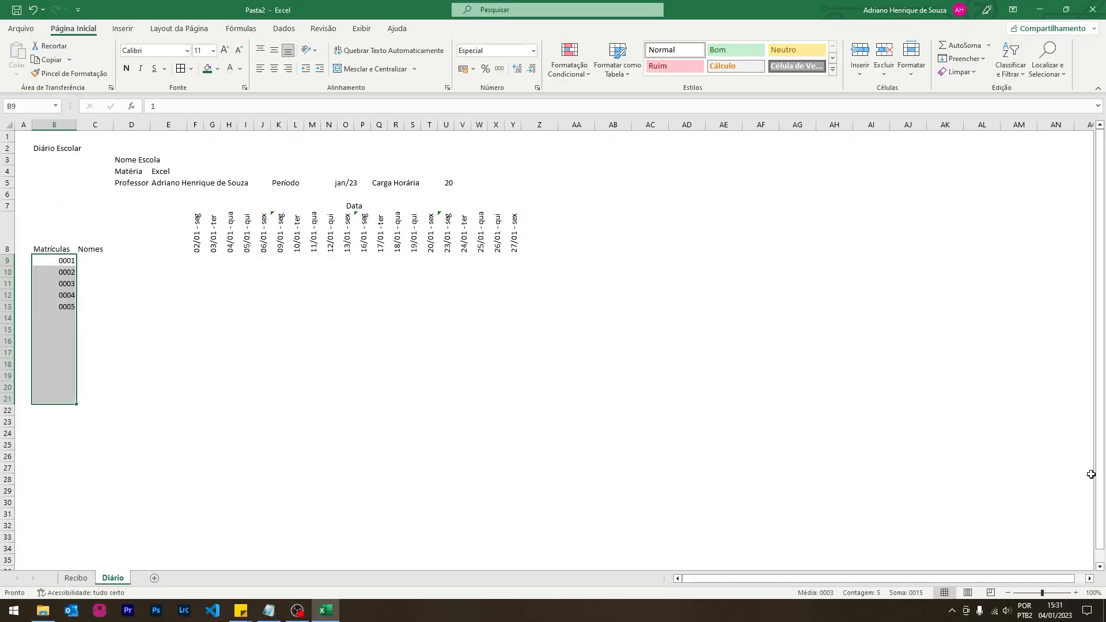
{"action": "left_click", "coordinate": [89, 261]}
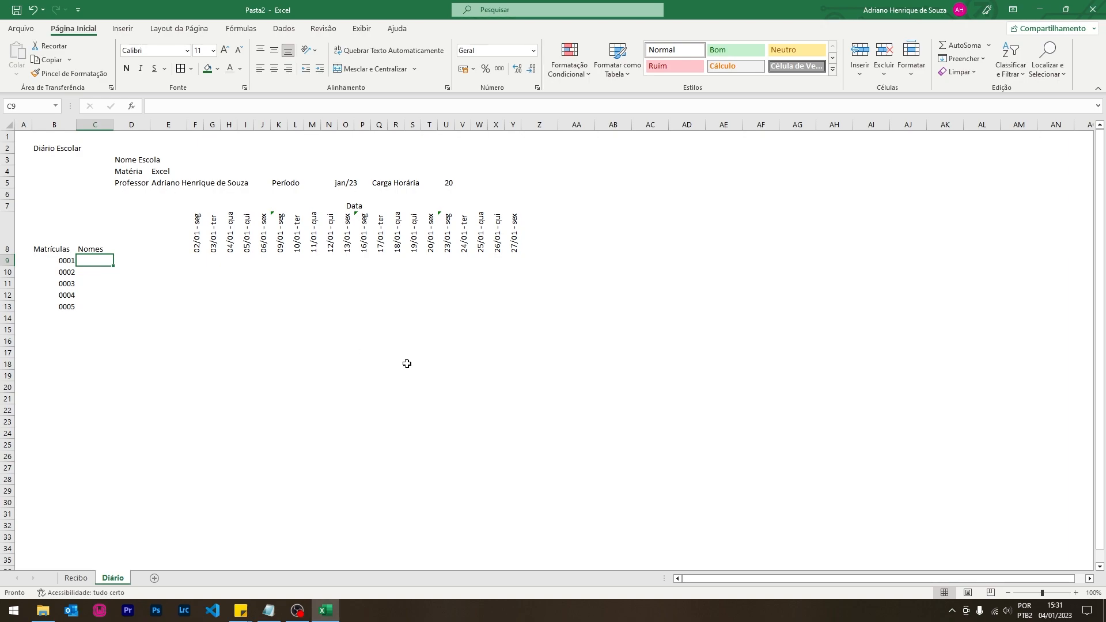
- Enter the five students' names in C9:C13 under Nomes
{"action": "type", "text": "Adalberto"}
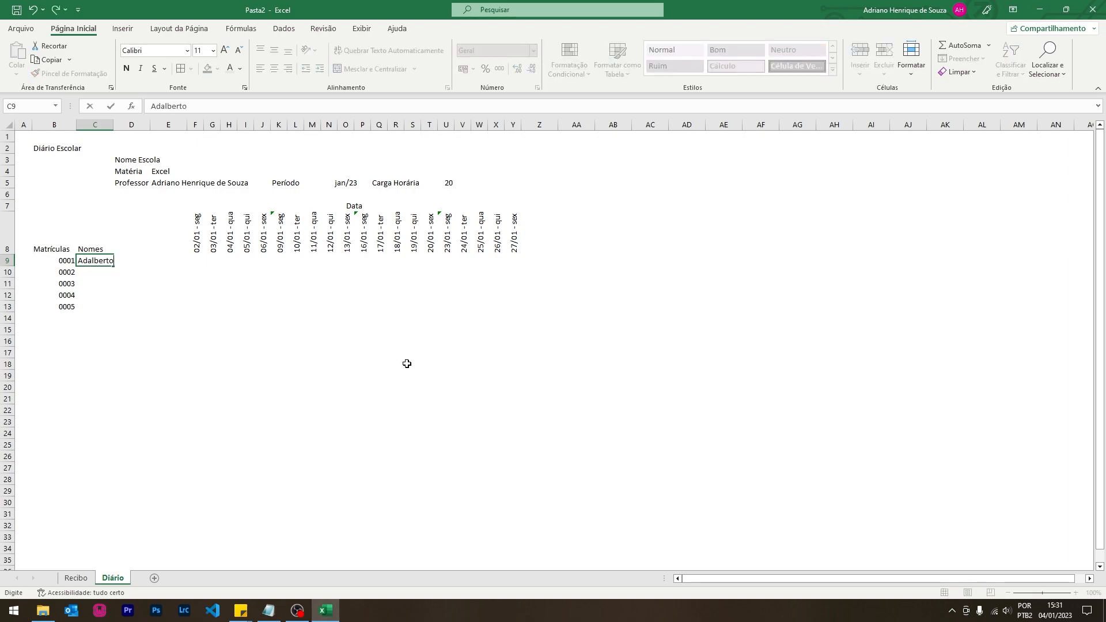
{"action": "key", "text": "Return"}
{"action": "type", "text": "Carlos"}
{"action": "key", "text": "Return"}
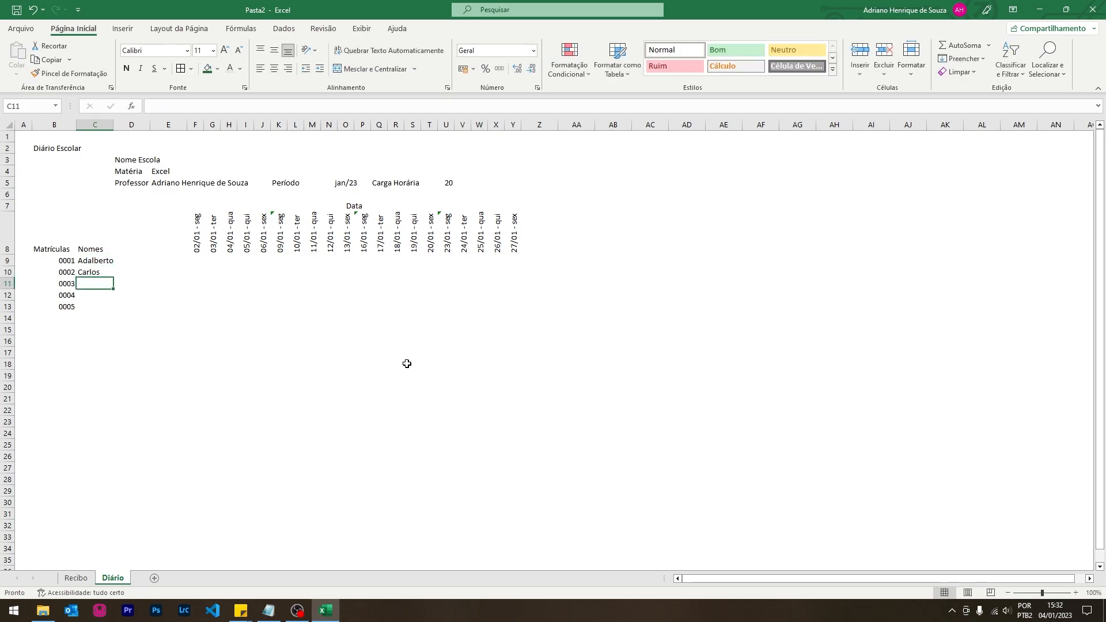
{"action": "type", "text": "Bruna"}
{"action": "key", "text": "Return"}
{"action": "type", "text": "C"}
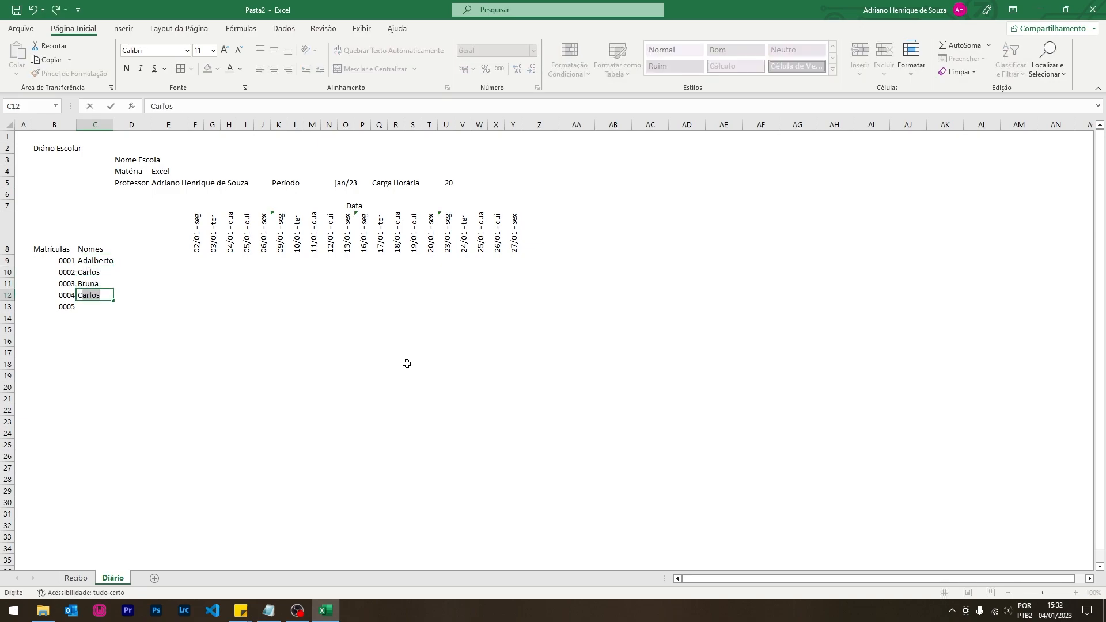
{"action": "type", "text": "ristiane"}
{"action": "key", "text": "Return"}
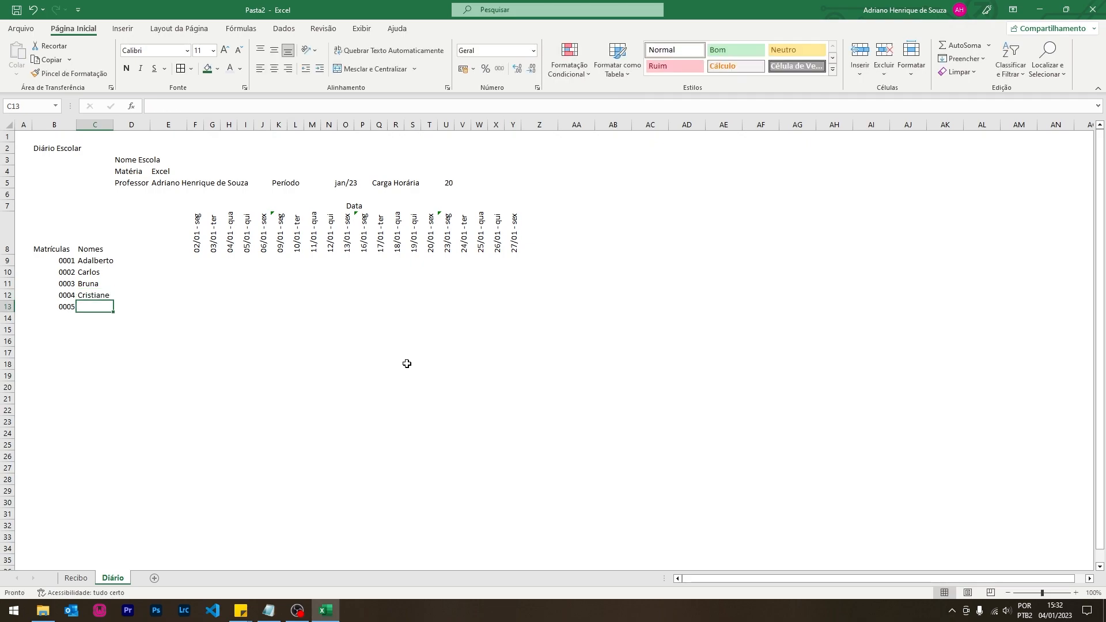
{"action": "type", "text": "Deivid"}
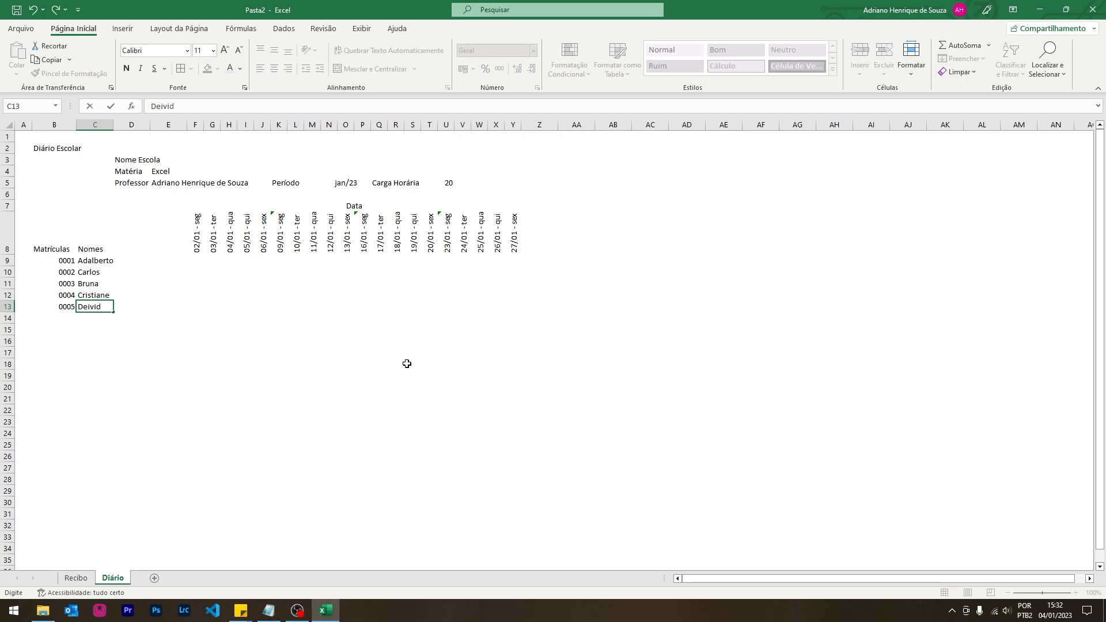
{"action": "left_click", "coordinate": [197, 269]}
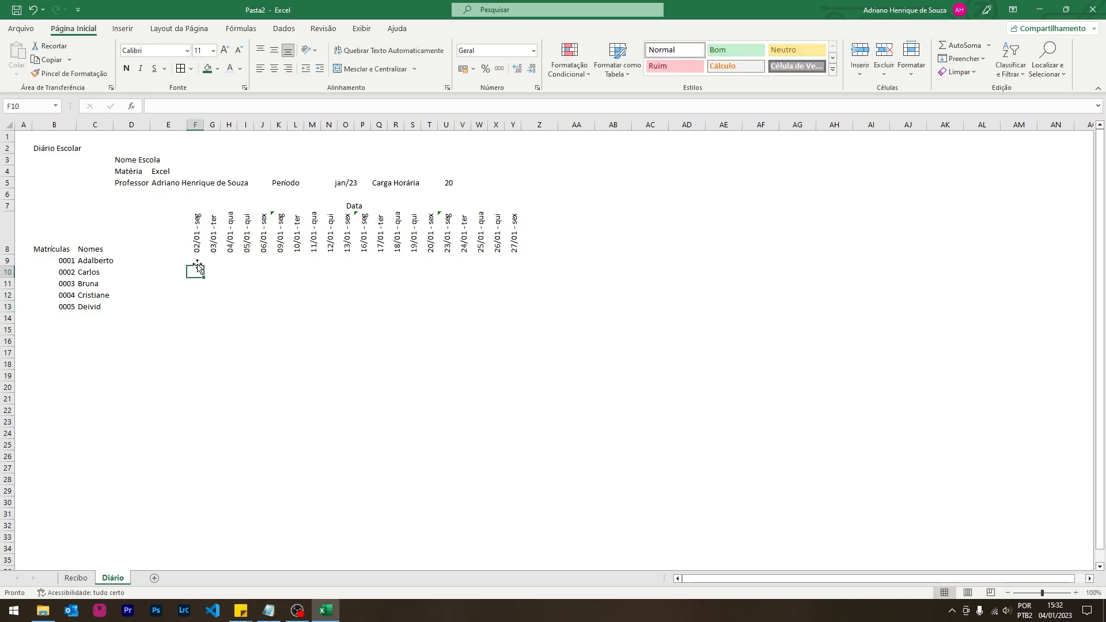
{"action": "left_click_drag", "start_coordinate": [196, 261], "coordinate": [506, 262]}
- Add the header Frequência in Z8, correcting it to use the accented ê
{"action": "left_click", "coordinate": [547, 243]}
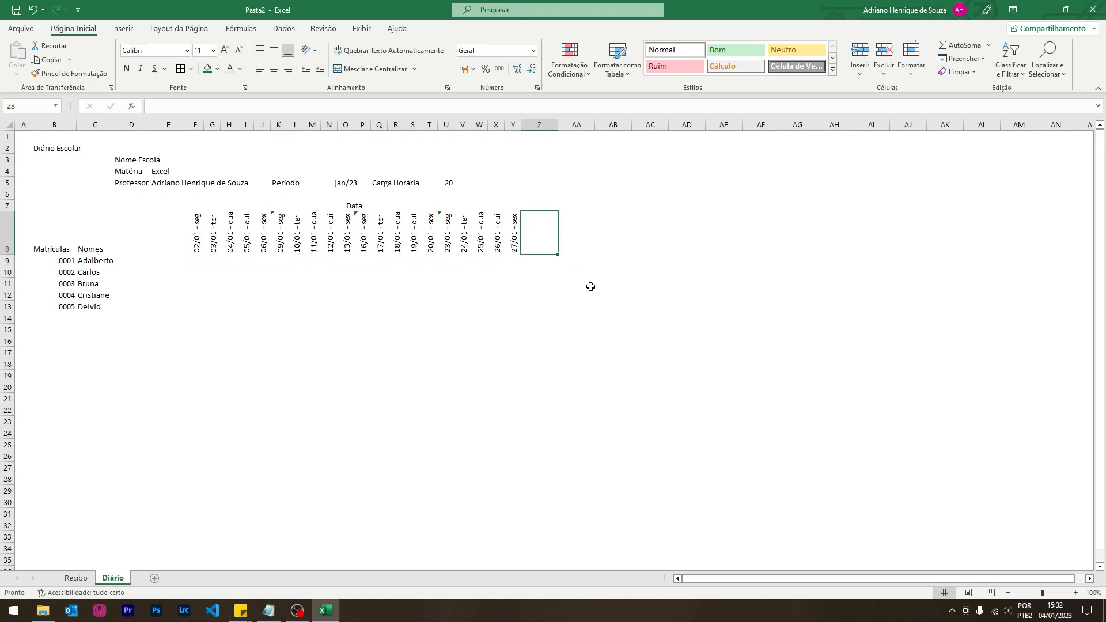
{"action": "type", "text": "Frequencaa"}
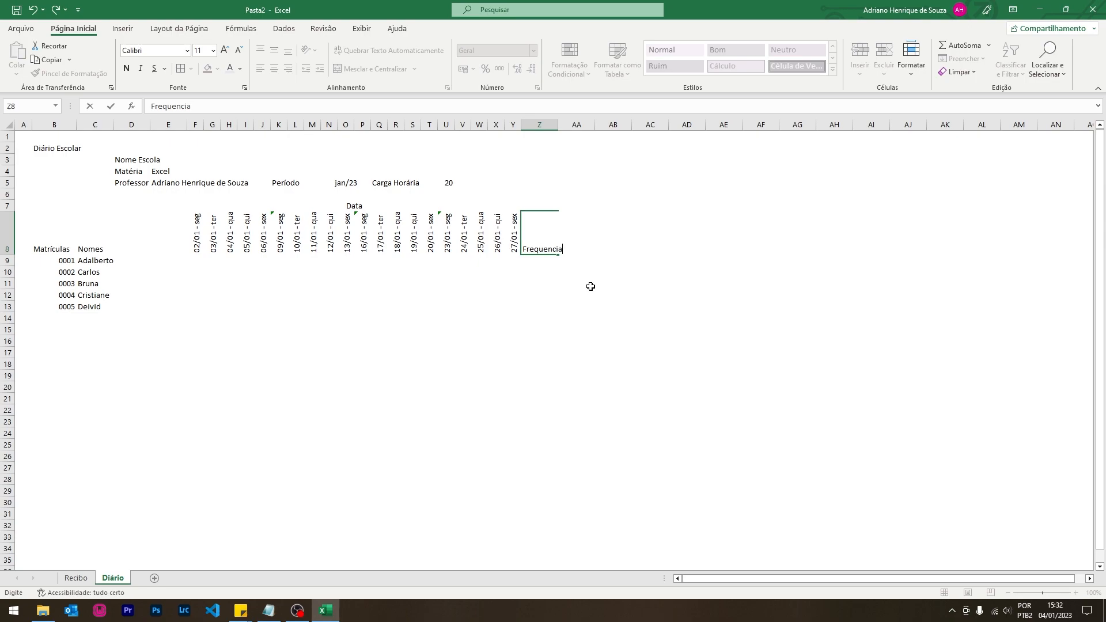
{"action": "key", "text": "Return"}
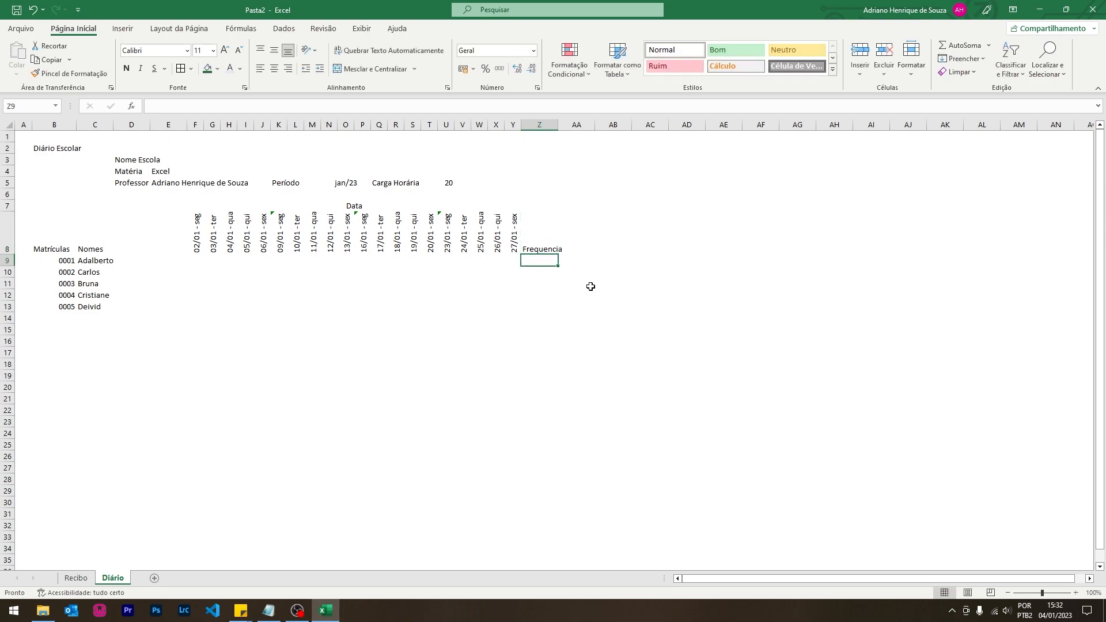
{"action": "left_click", "coordinate": [546, 241]}
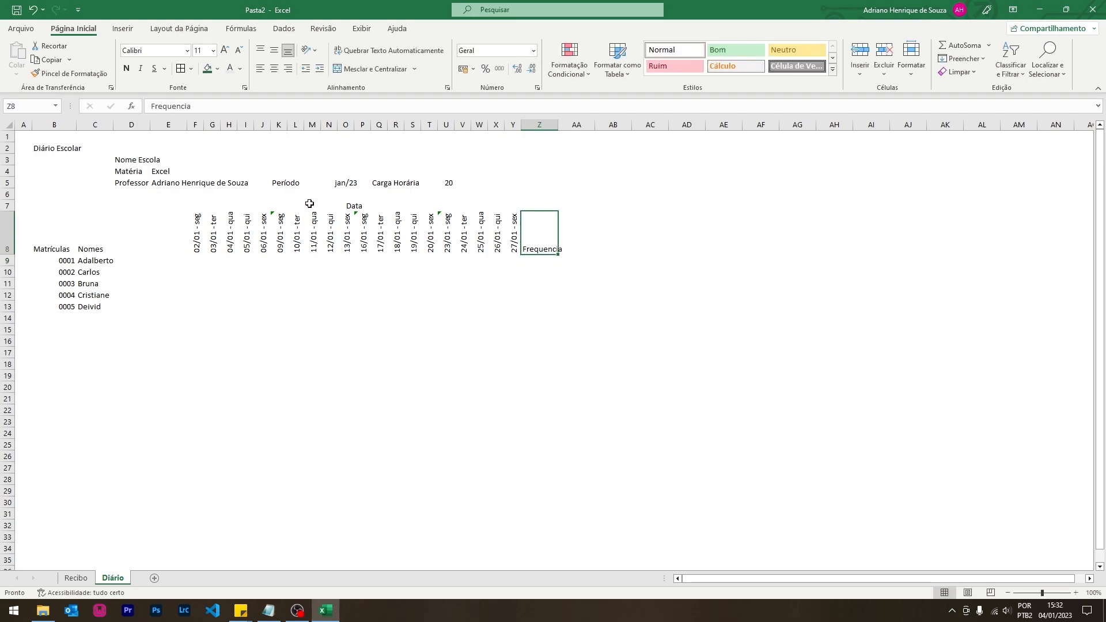
{"action": "double_click", "coordinate": [546, 249]}
{"action": "key", "text": "BackSpace"}
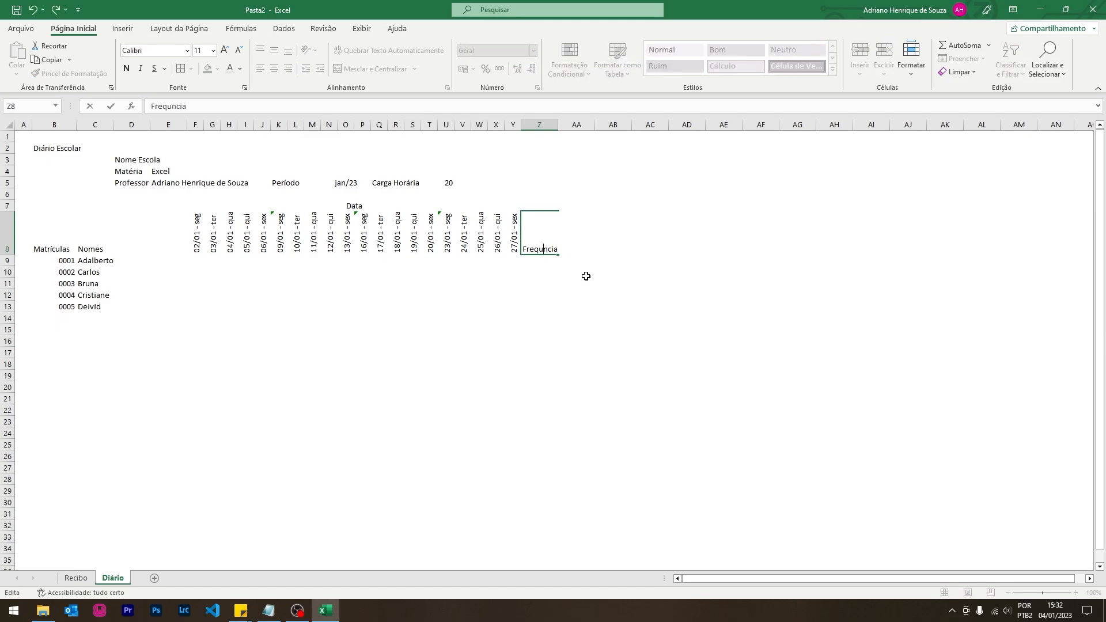
{"action": "type", "text": "ê"}
{"action": "key", "text": "Return"}
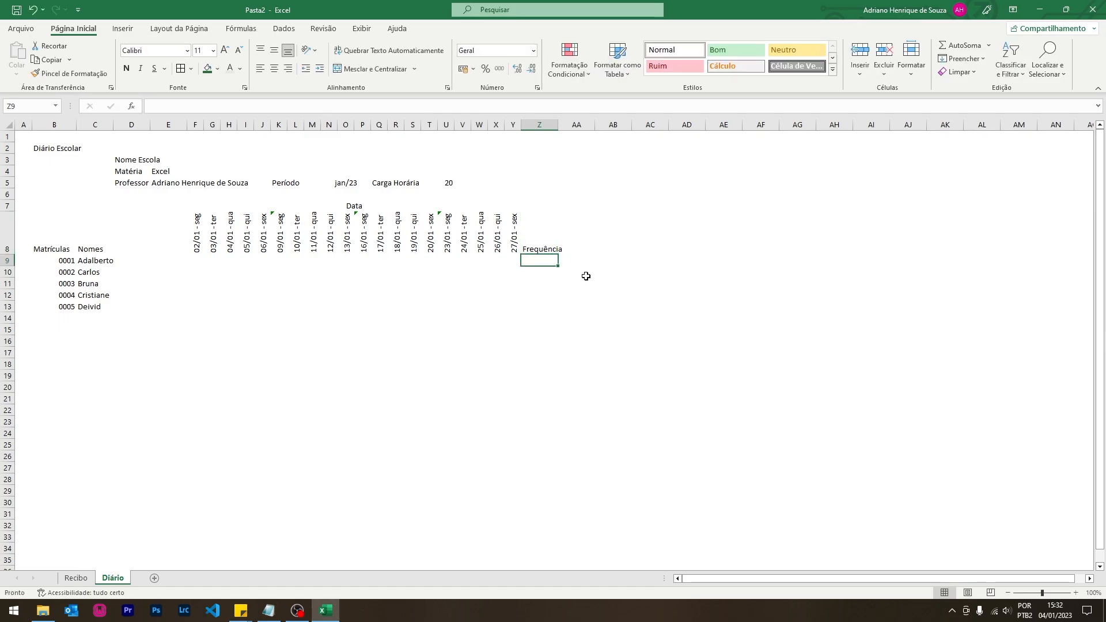
- Copy the rotated date format onto Frequência and centre it horizontally and vertically
{"action": "left_click", "coordinate": [464, 247]}
{"action": "left_click", "coordinate": [69, 74]}
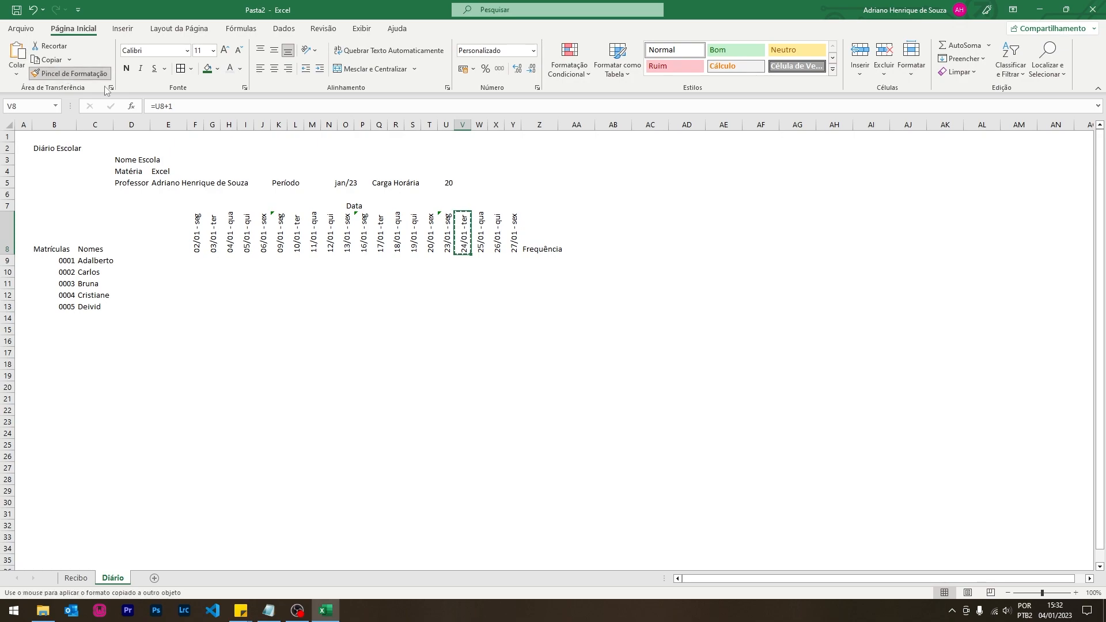
{"action": "left_click", "coordinate": [547, 236]}
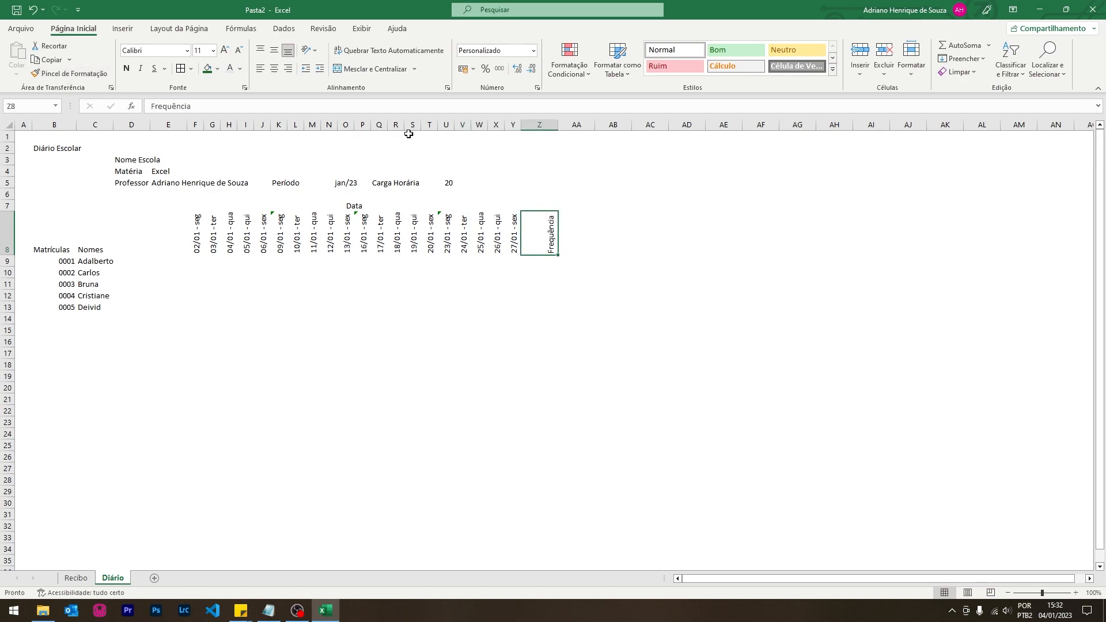
{"action": "left_click", "coordinate": [274, 69]}
{"action": "left_click", "coordinate": [274, 50]}
{"action": "left_click", "coordinate": [617, 289]}
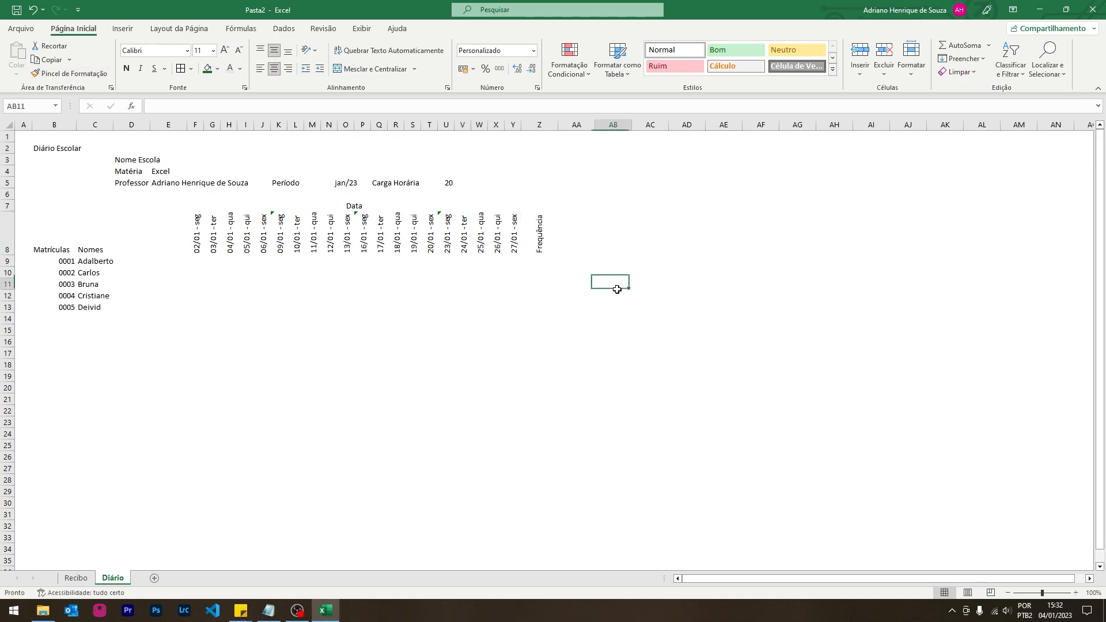
- Apply Todas as Bordas to the diary table B8:Z18 to form a cell grid
{"action": "left_click_drag", "start_coordinate": [52, 229], "coordinate": [522, 364]}
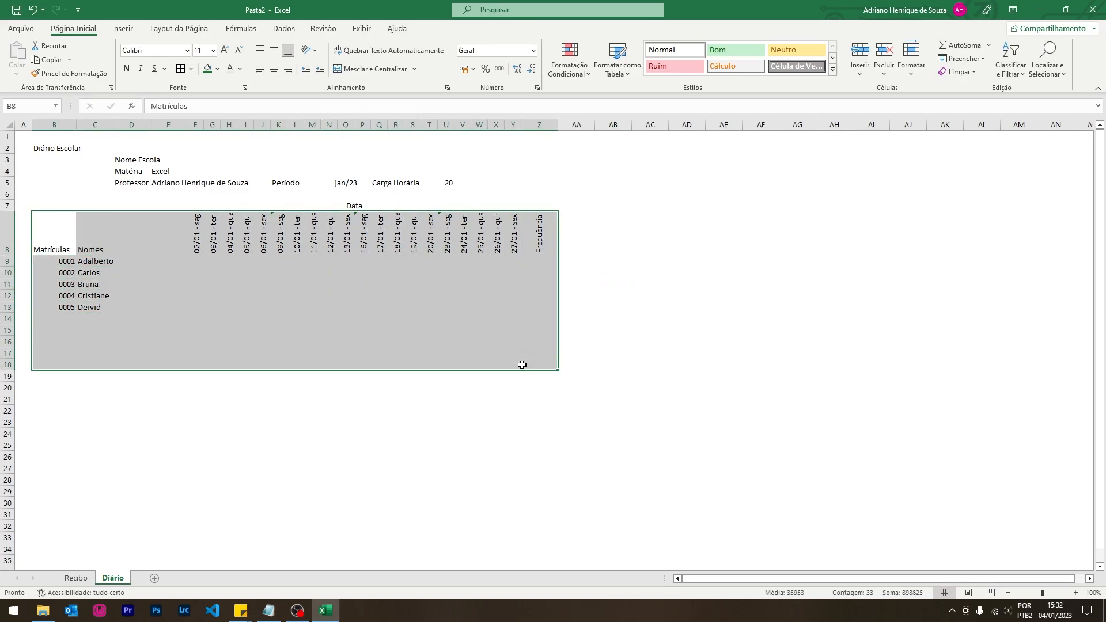
{"action": "left_click", "coordinate": [191, 69]}
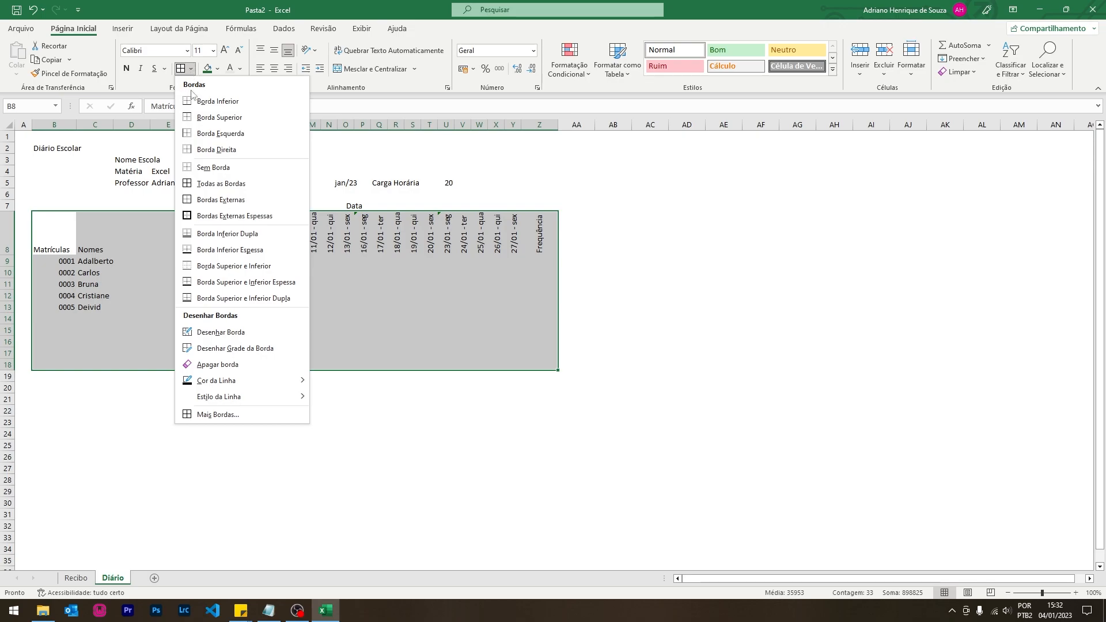
{"action": "left_click", "coordinate": [207, 183]}
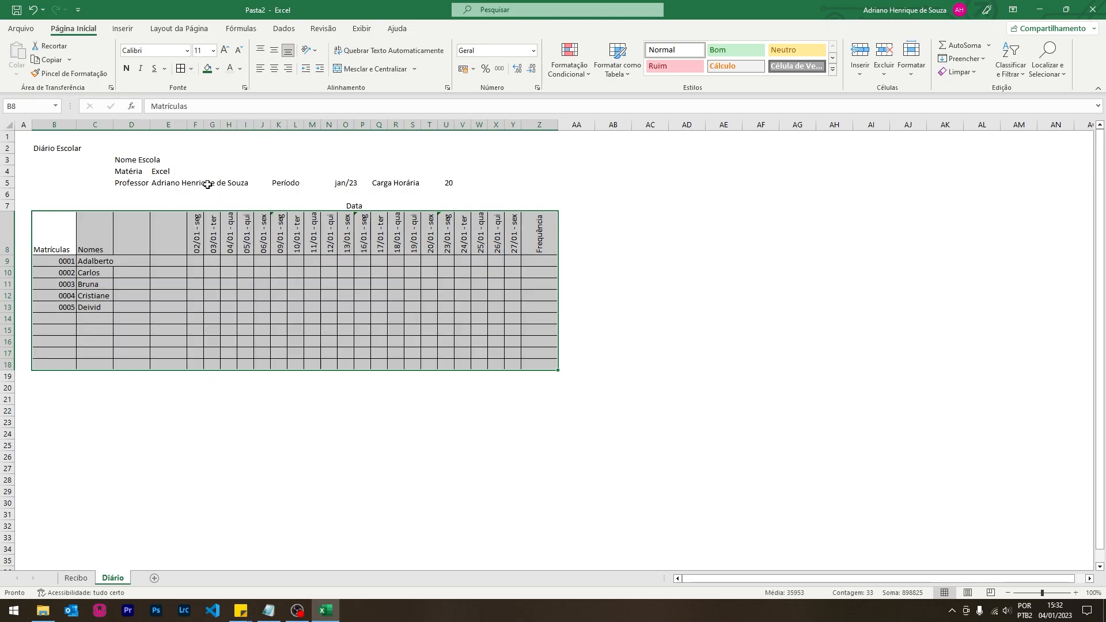
{"action": "left_click", "coordinate": [209, 329]}
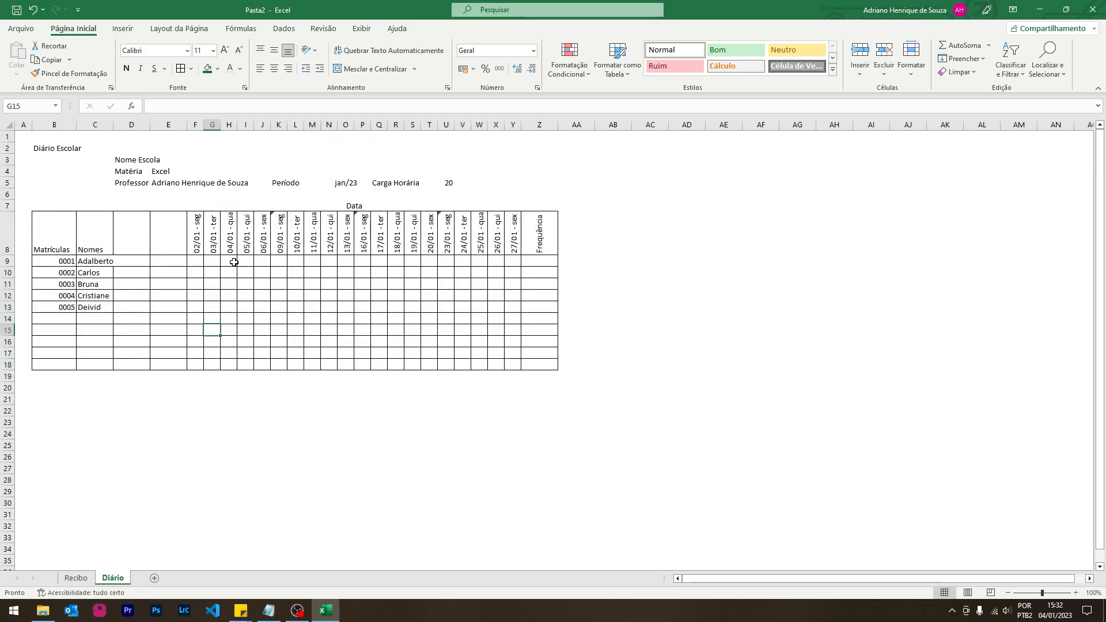
{"action": "left_click_drag", "start_coordinate": [90, 240], "coordinate": [166, 235]}
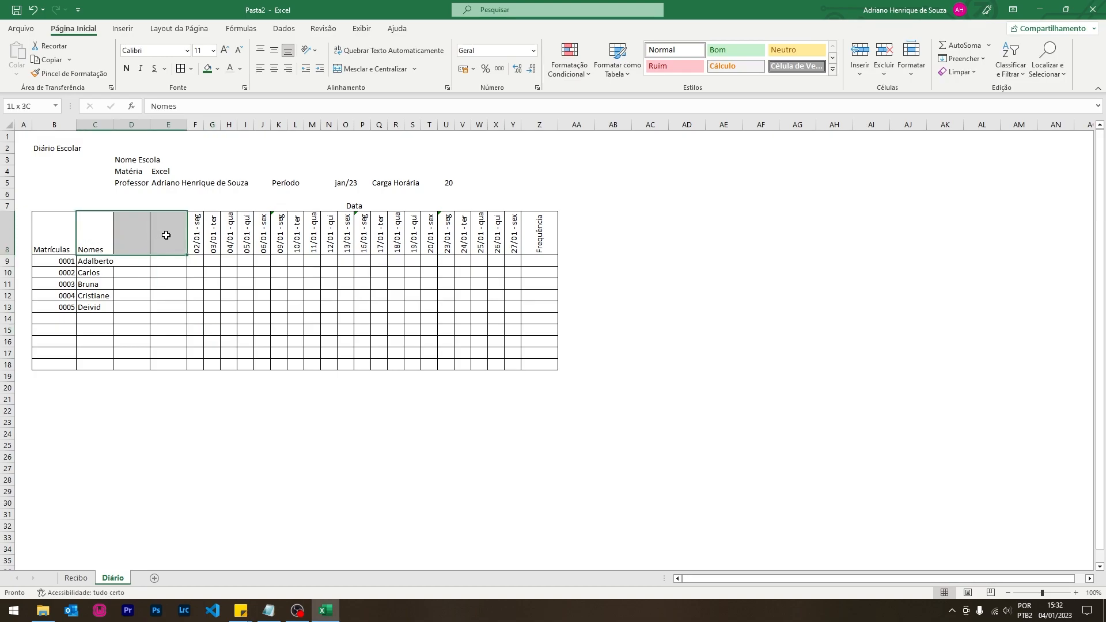
- Merge the Nomes header and name rows 9 and 10 across C–E, then left-align both names
{"action": "left_click", "coordinate": [371, 69]}
{"action": "left_click_drag", "start_coordinate": [96, 262], "coordinate": [167, 261]}
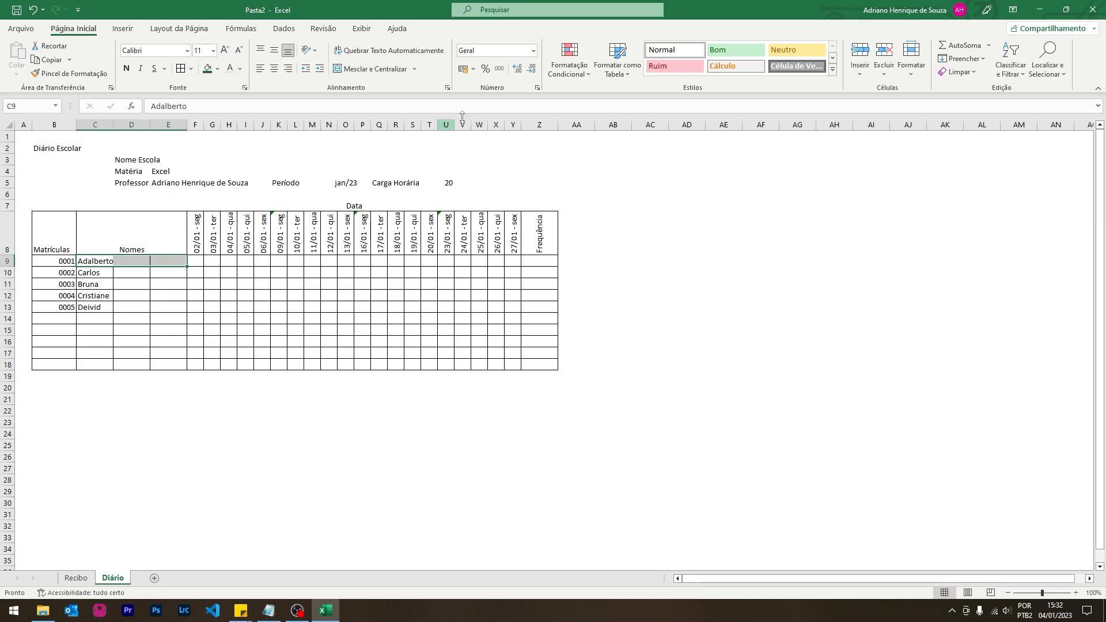
{"action": "left_click", "coordinate": [372, 68]}
{"action": "left_click_drag", "start_coordinate": [91, 273], "coordinate": [171, 272]}
{"action": "left_click", "coordinate": [382, 70]}
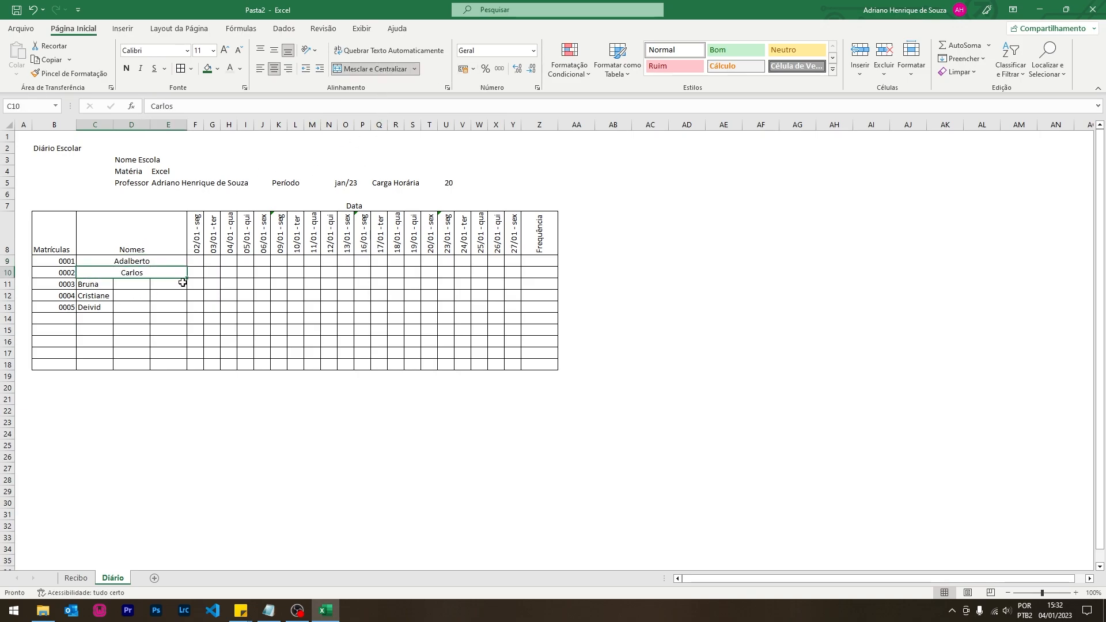
{"action": "left_click_drag", "start_coordinate": [128, 264], "coordinate": [124, 270]}
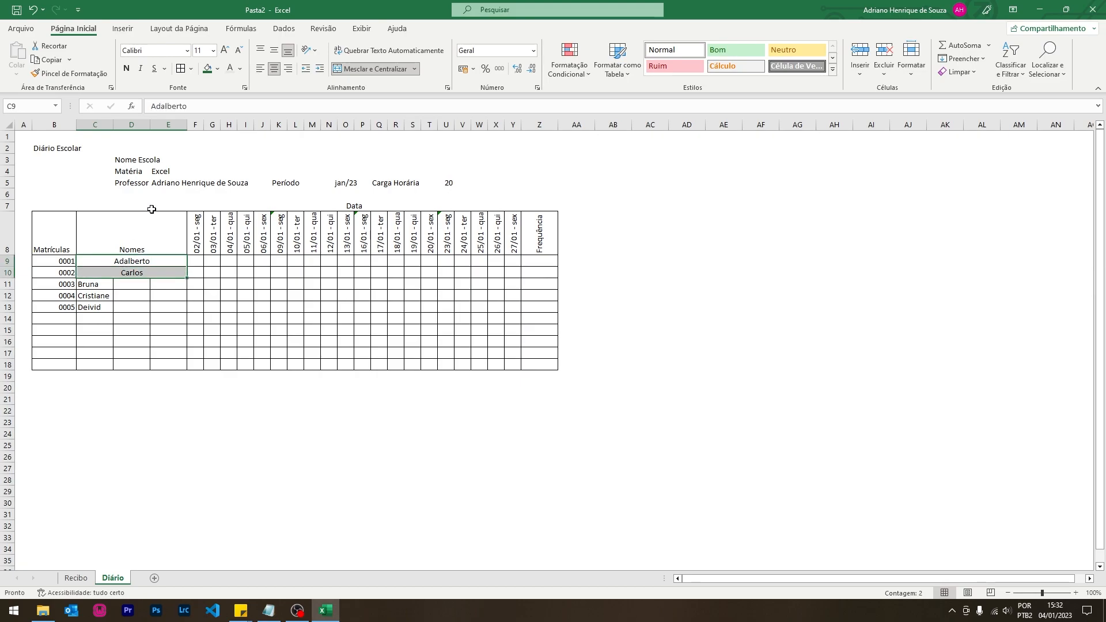
{"action": "left_click", "coordinate": [260, 69]}
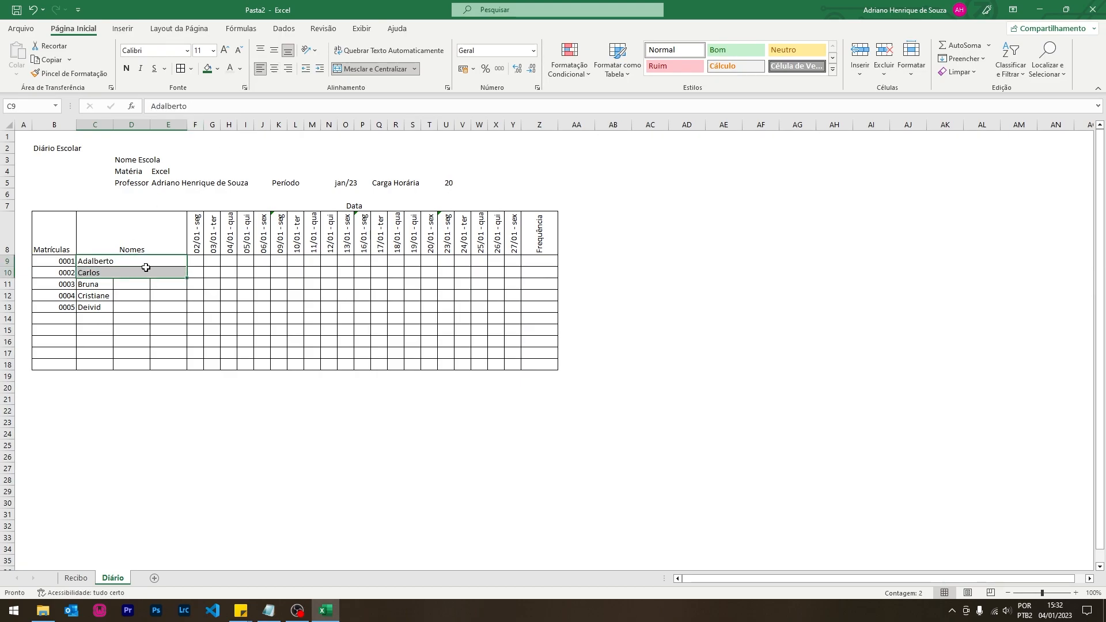
- Copy the merged C–E formatting onto the remaining name rows 11 through 18 with Format Painter
{"action": "left_click", "coordinate": [118, 271]}
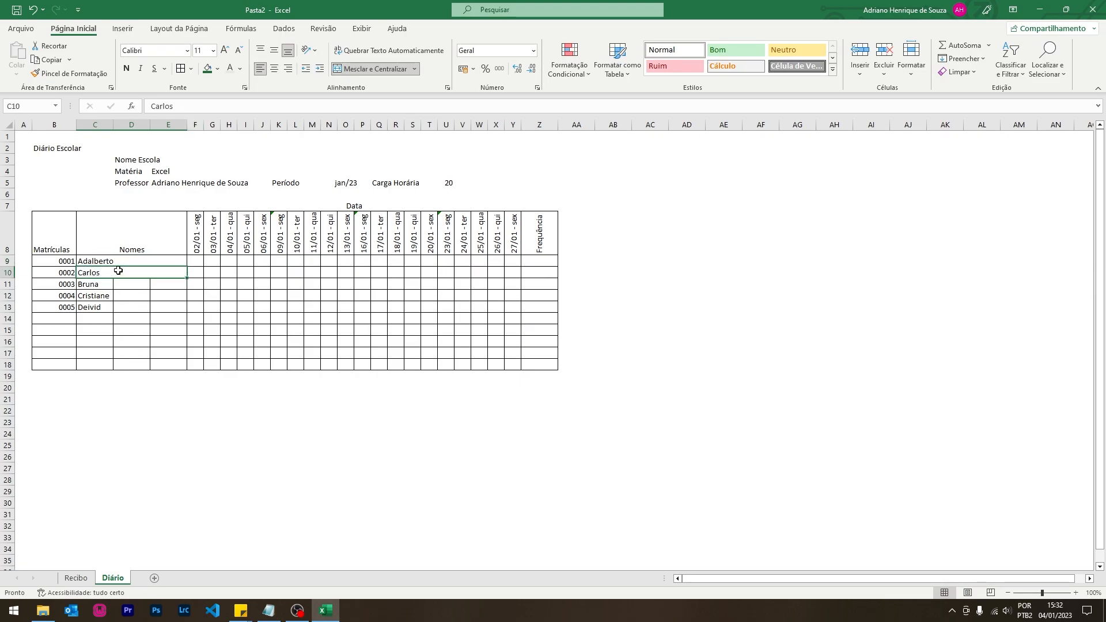
{"action": "left_click", "coordinate": [67, 72]}
{"action": "left_click", "coordinate": [81, 72]}
{"action": "left_click", "coordinate": [69, 73]}
{"action": "left_click_drag", "start_coordinate": [86, 282], "coordinate": [162, 283]}
{"action": "left_click", "coordinate": [67, 75]}
{"action": "left_click", "coordinate": [66, 78]}
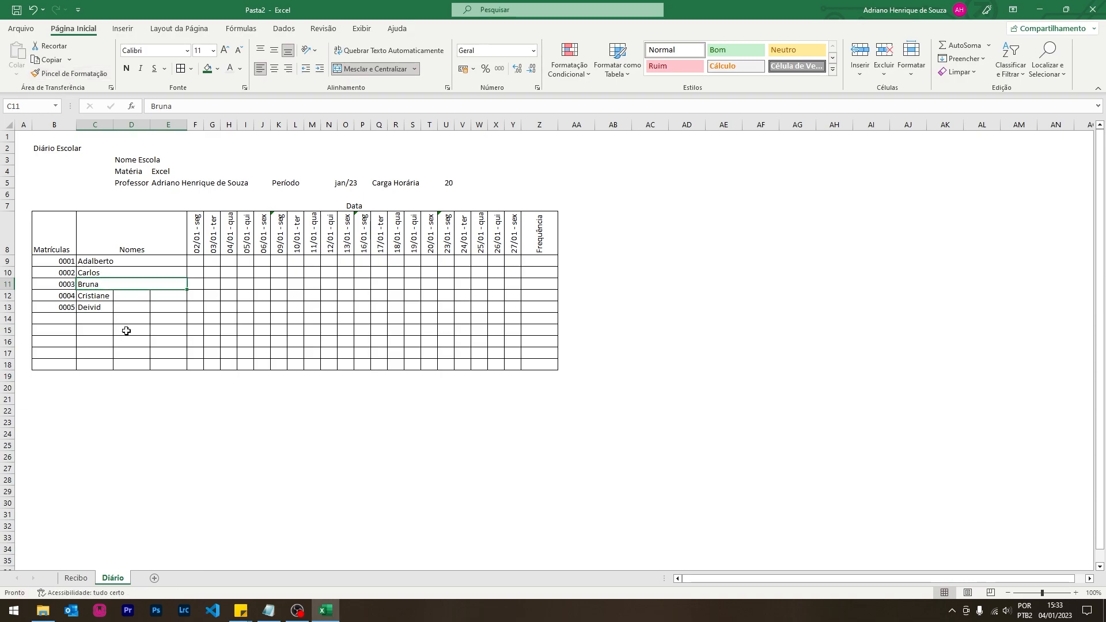
{"action": "left_click", "coordinate": [58, 73]}
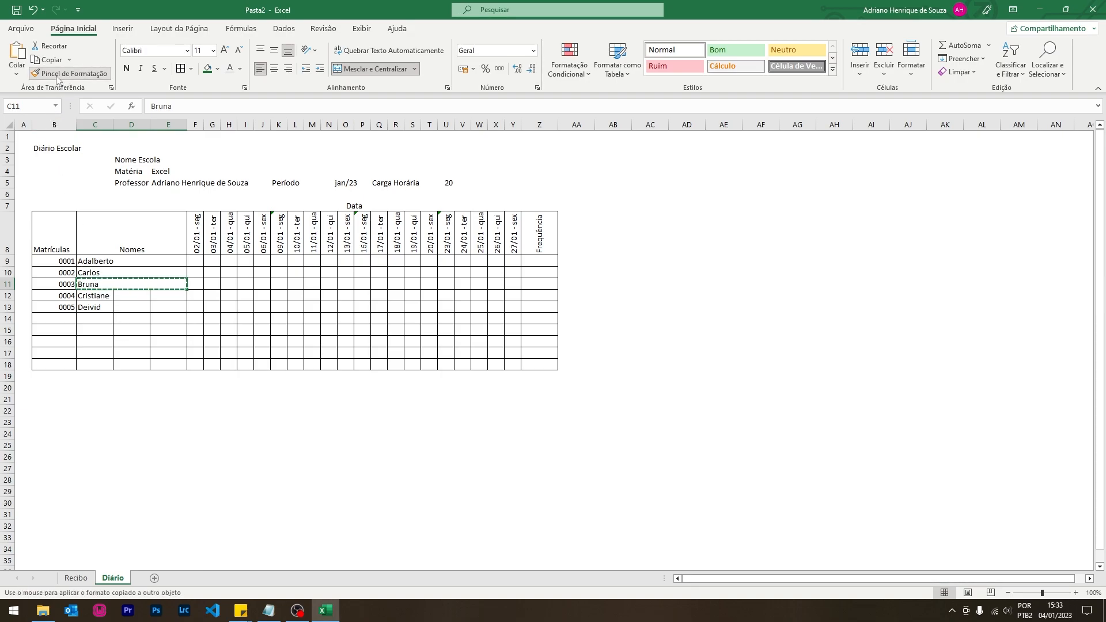
{"action": "mouse_move", "coordinate": [89, 294]}
{"action": "left_mouse_down"}
{"action": "mouse_move", "coordinate": [153, 309]}
{"action": "mouse_move", "coordinate": [162, 359]}
{"action": "left_mouse_up"}
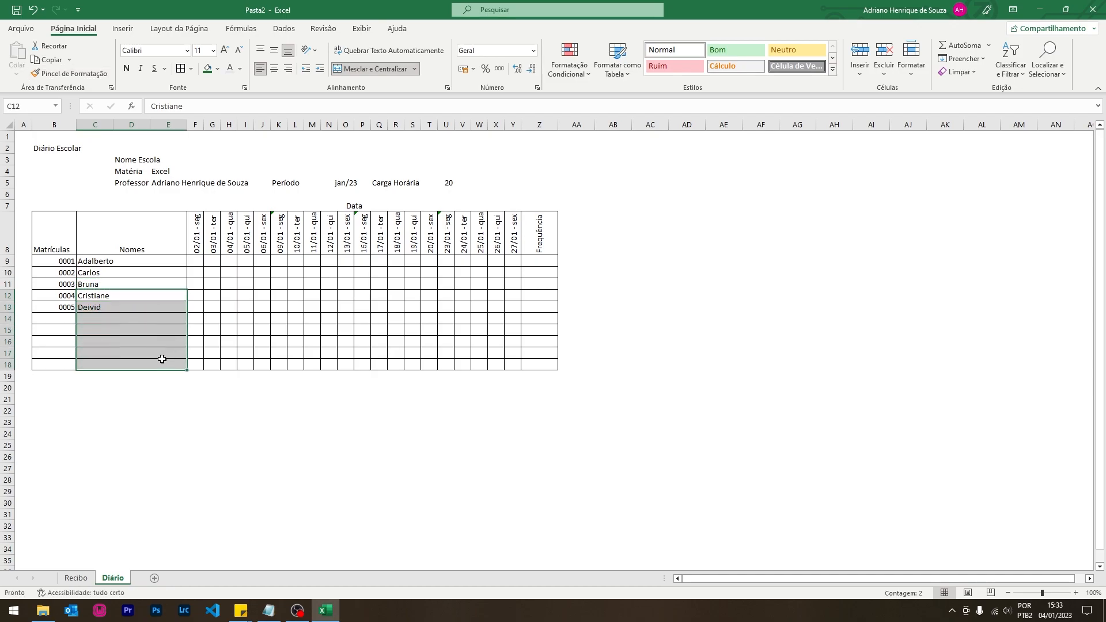
{"action": "left_click", "coordinate": [126, 326]}
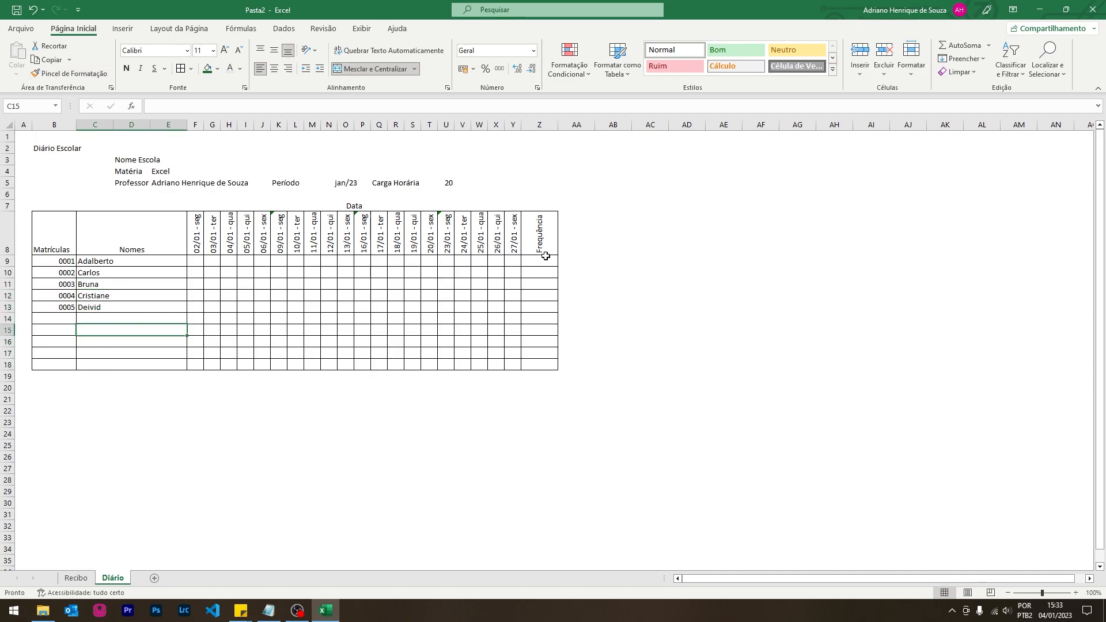
{"action": "left_click_drag", "start_coordinate": [69, 148], "coordinate": [544, 148]}
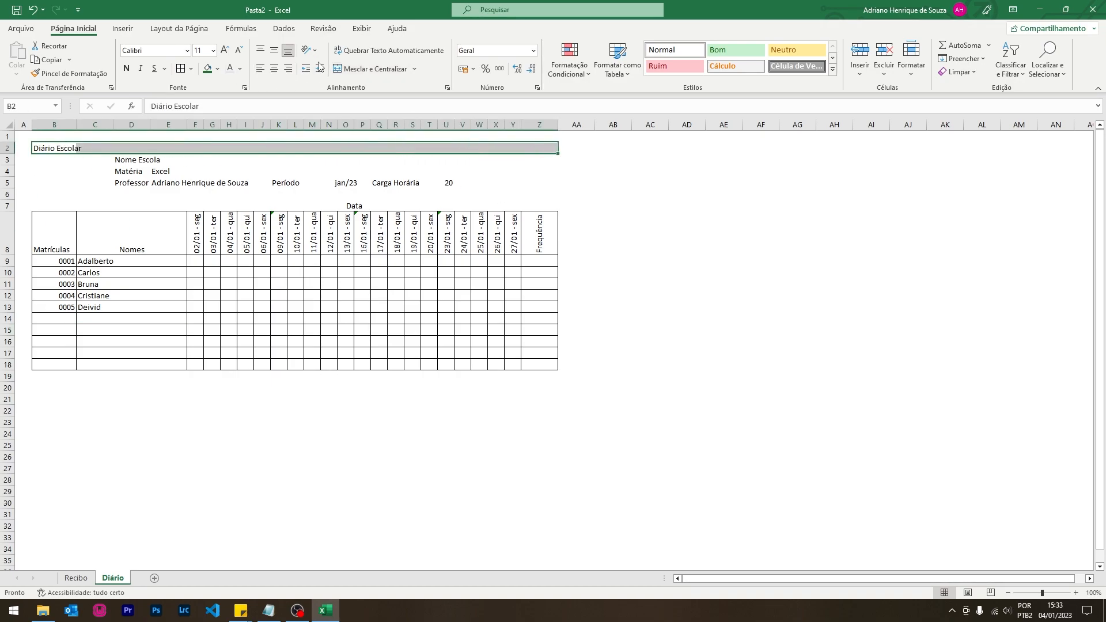
- Merge and centre the Diário Escolar title across row 2, sized 24 and bold
{"action": "left_click", "coordinate": [371, 68]}
{"action": "left_click", "coordinate": [223, 51]}
{"action": "left_click", "coordinate": [223, 51]}
{"action": "left_click", "coordinate": [224, 51]}
{"action": "left_click", "coordinate": [224, 51]}
{"action": "left_click", "coordinate": [223, 50]}
{"action": "left_click", "coordinate": [223, 51]}
{"action": "left_click", "coordinate": [224, 51]}
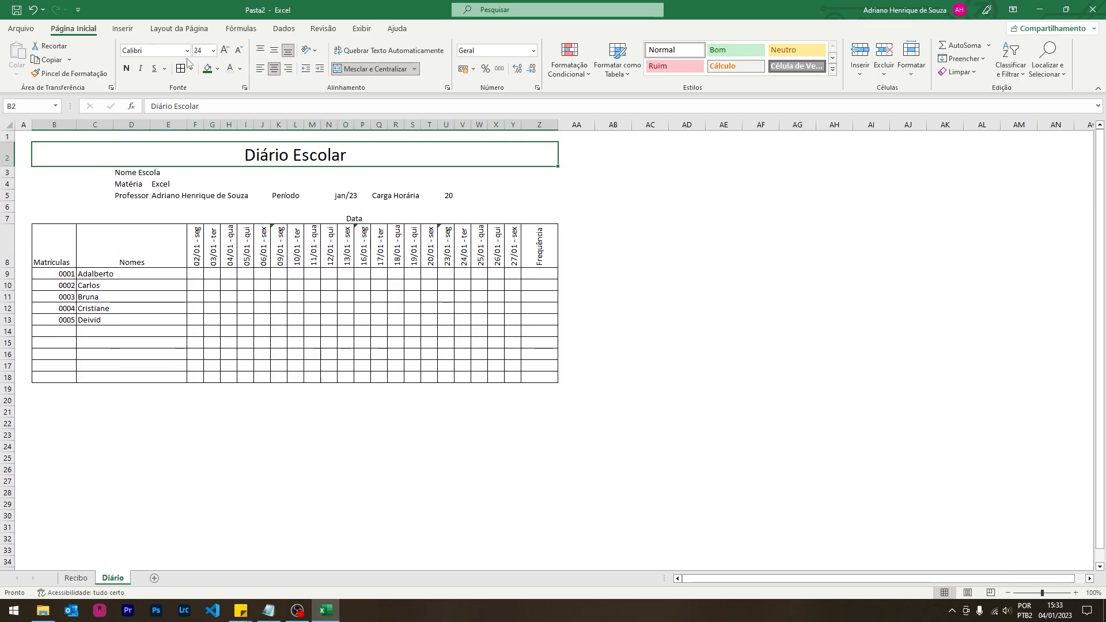
{"action": "left_click", "coordinate": [126, 68]}
- Bold the school, subject and teacher details and give every cell of D3:Z5 borders
{"action": "left_click_drag", "start_coordinate": [136, 170], "coordinate": [456, 195]}
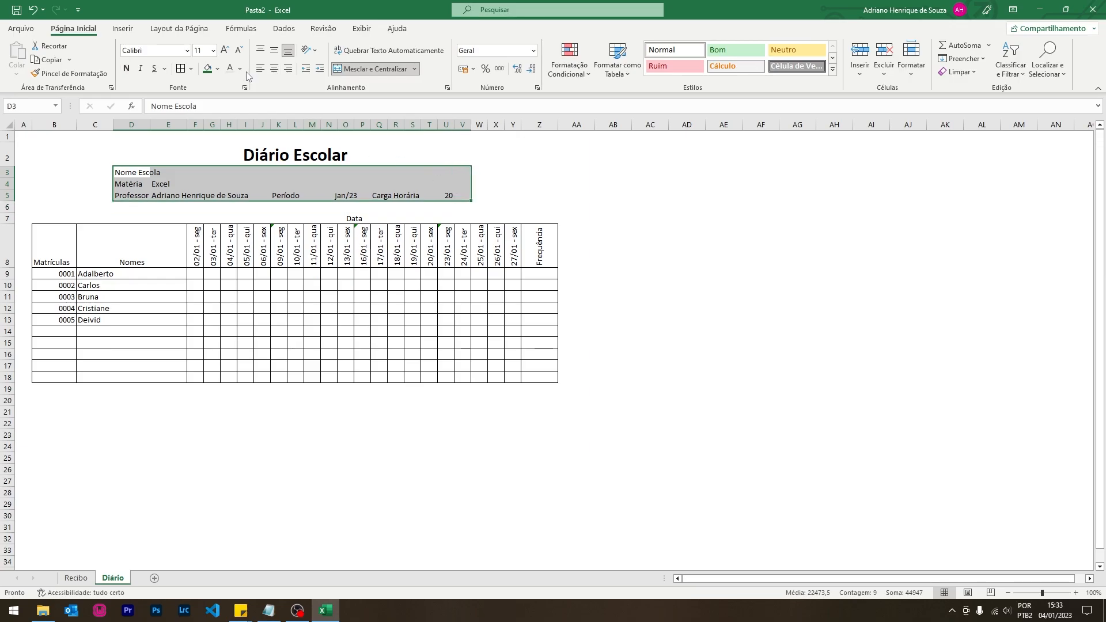
{"action": "left_click", "coordinate": [126, 69]}
{"action": "left_click", "coordinate": [197, 183]}
{"action": "left_click", "coordinate": [128, 172]}
{"action": "left_click_drag", "start_coordinate": [128, 172], "coordinate": [534, 194]}
{"action": "left_click", "coordinate": [181, 69]}
{"action": "left_click", "coordinate": [659, 215]}
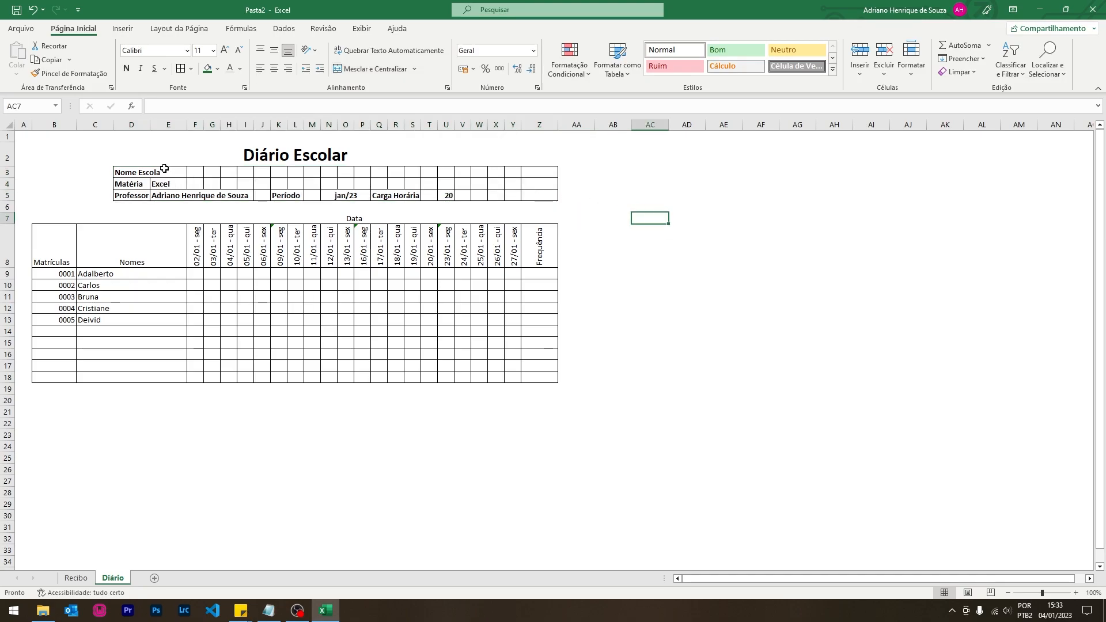
- Clear row 3's borders from Nome Escola to column Z and give it a single outside box
{"action": "left_click", "coordinate": [137, 169]}
{"action": "left_click", "coordinate": [196, 172]}
{"action": "left_click_drag", "start_coordinate": [137, 169], "coordinate": [539, 171]}
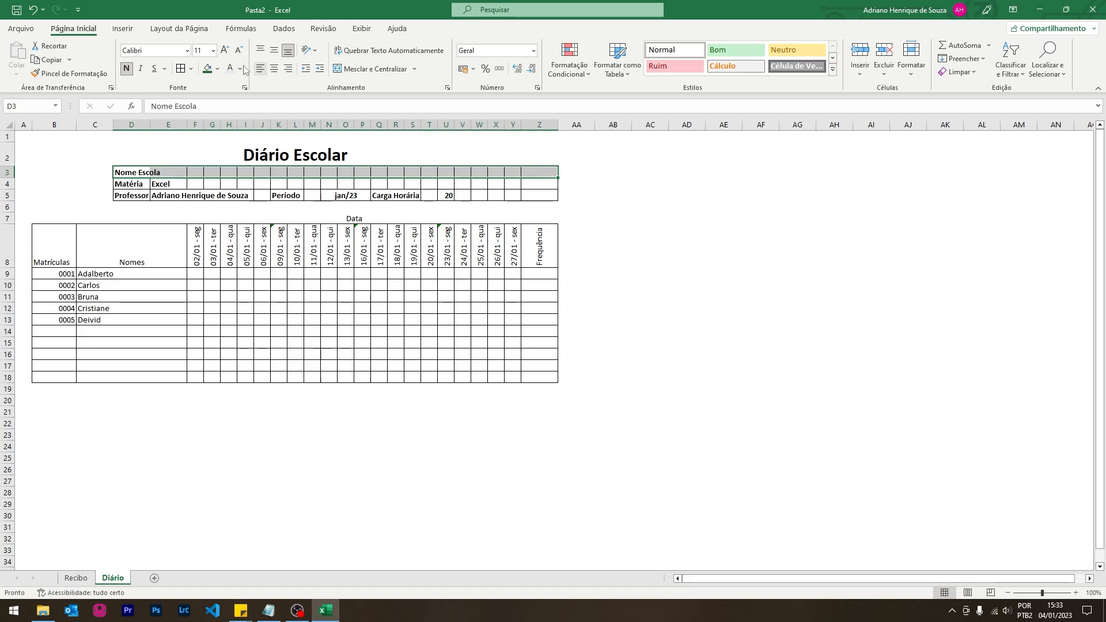
{"action": "left_click", "coordinate": [191, 69]}
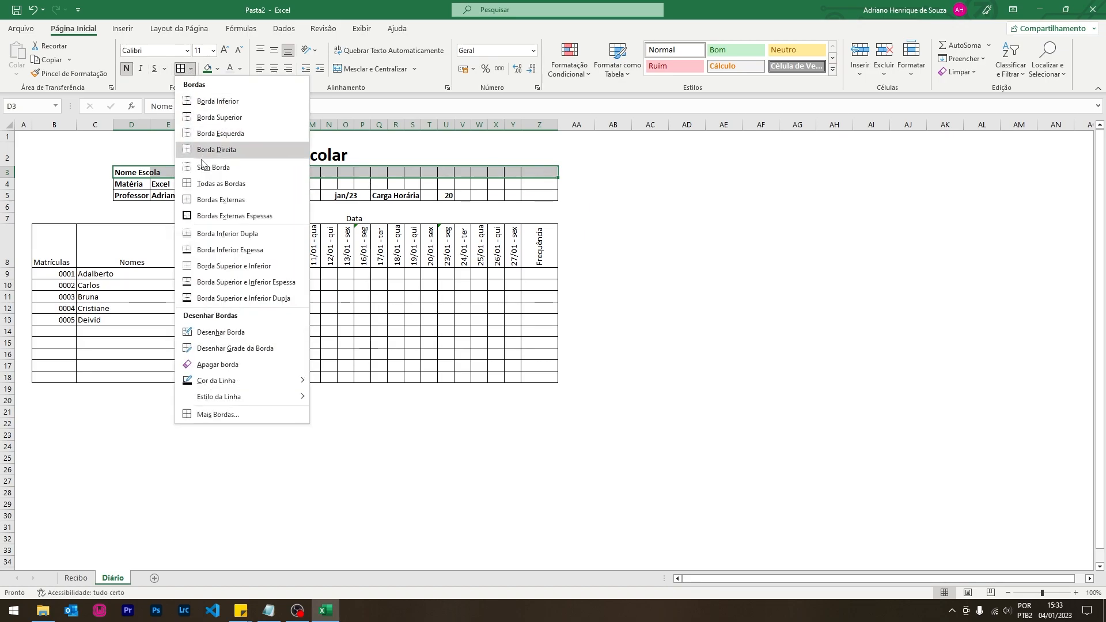
{"action": "left_click", "coordinate": [202, 167]}
{"action": "left_click", "coordinate": [191, 69]}
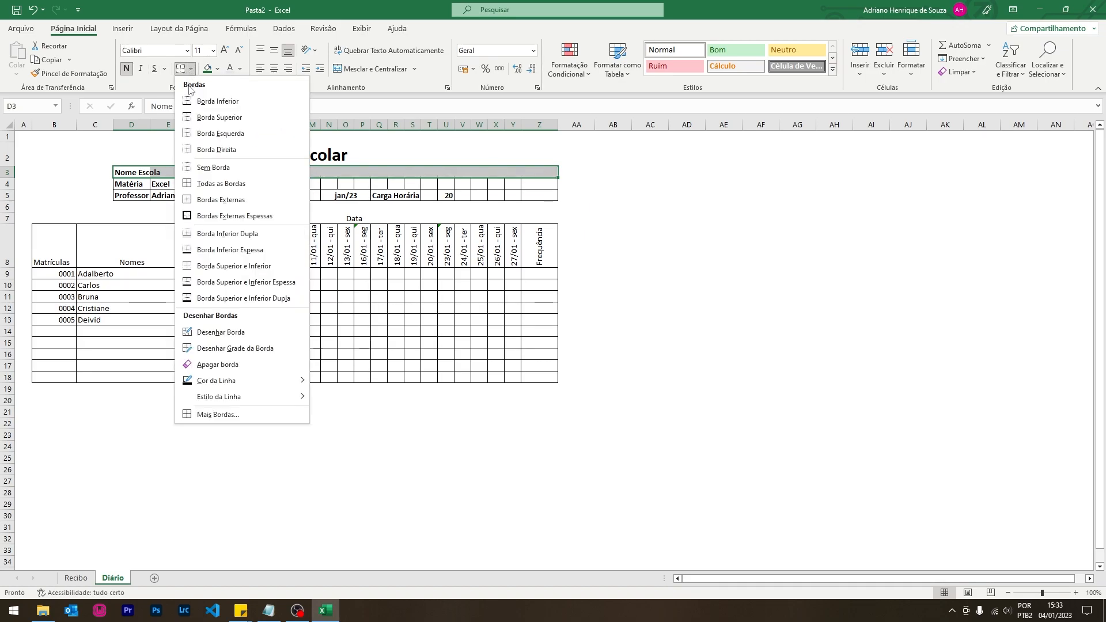
{"action": "left_click", "coordinate": [198, 198]}
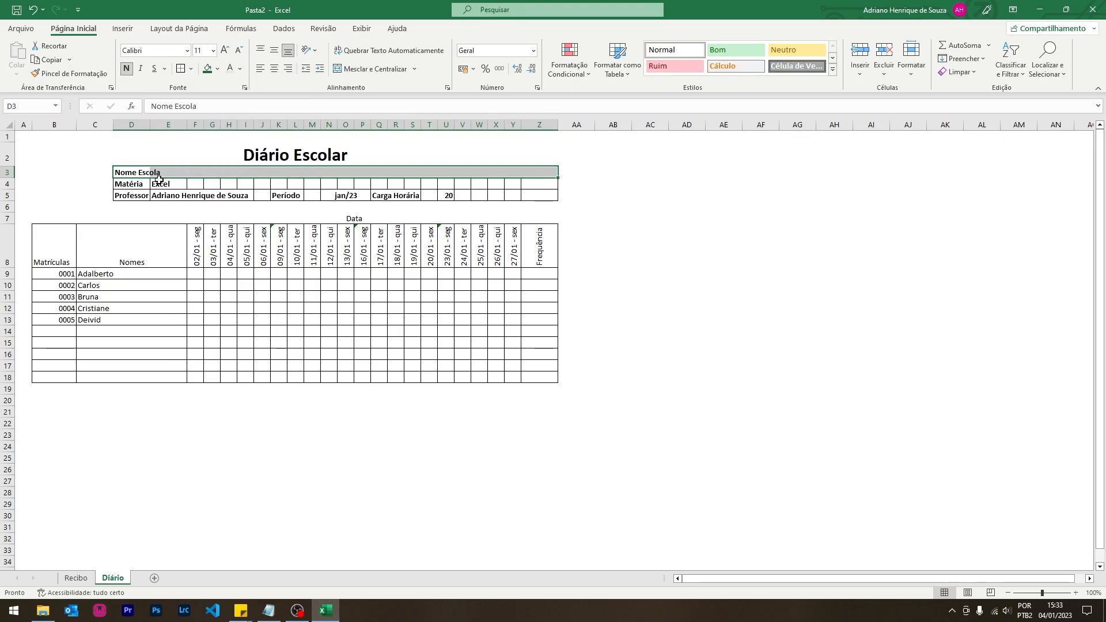
- Replace the inner borders on row 4's empty stretch after Matéria with one outside box
{"action": "left_click", "coordinate": [141, 182]}
{"action": "left_click_drag", "start_coordinate": [179, 184], "coordinate": [539, 183]}
{"action": "left_click", "coordinate": [191, 68]}
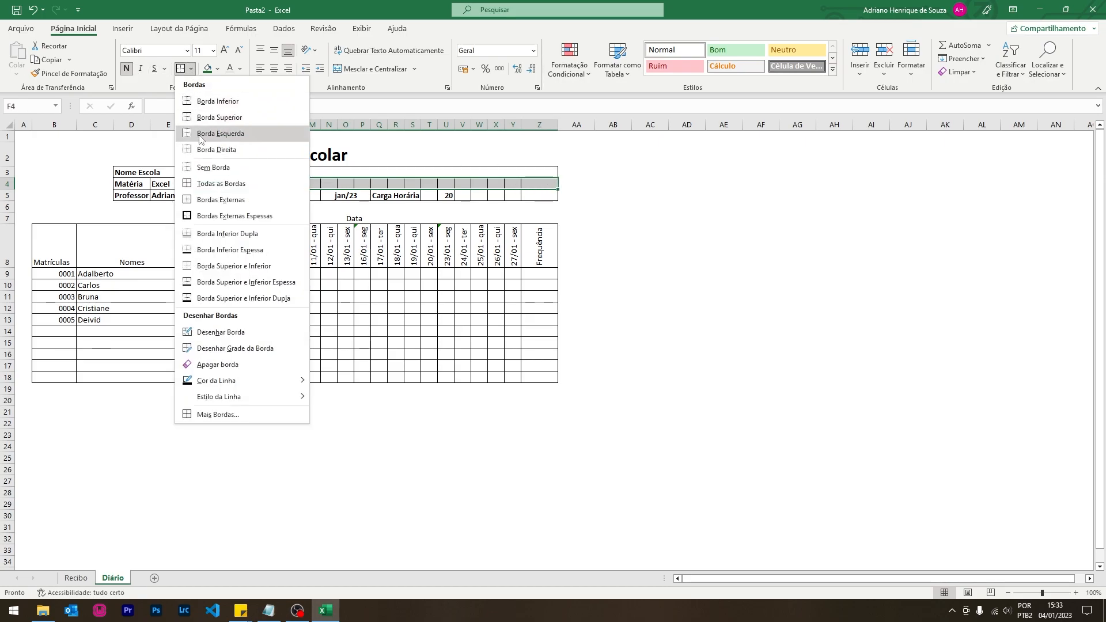
{"action": "left_click", "coordinate": [213, 145]}
{"action": "left_click", "coordinate": [191, 69]}
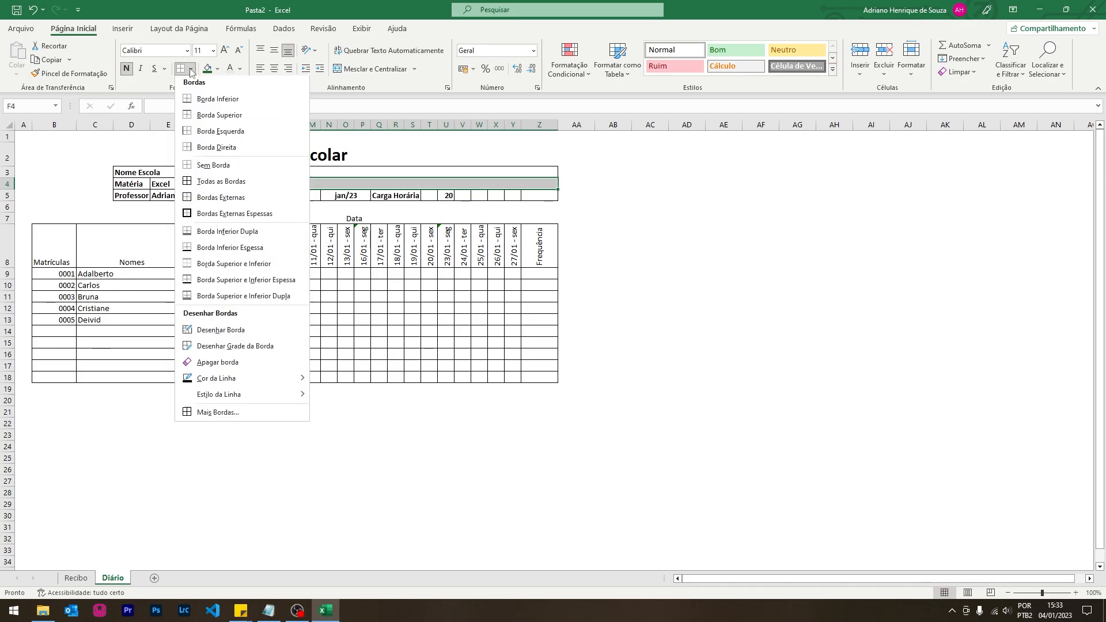
{"action": "left_click", "coordinate": [200, 201]}
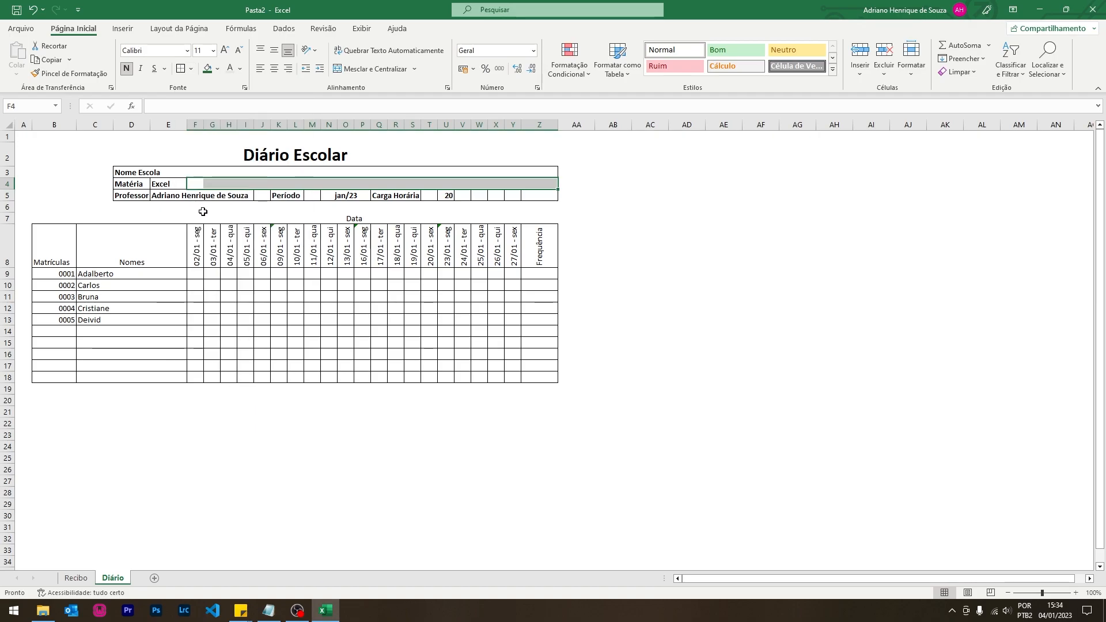
- Box the cells holding the teacher's name as a single outlined block
{"action": "left_click", "coordinate": [253, 196]}
{"action": "left_click_drag", "start_coordinate": [177, 199], "coordinate": [264, 195]}
{"action": "left_click", "coordinate": [191, 69]}
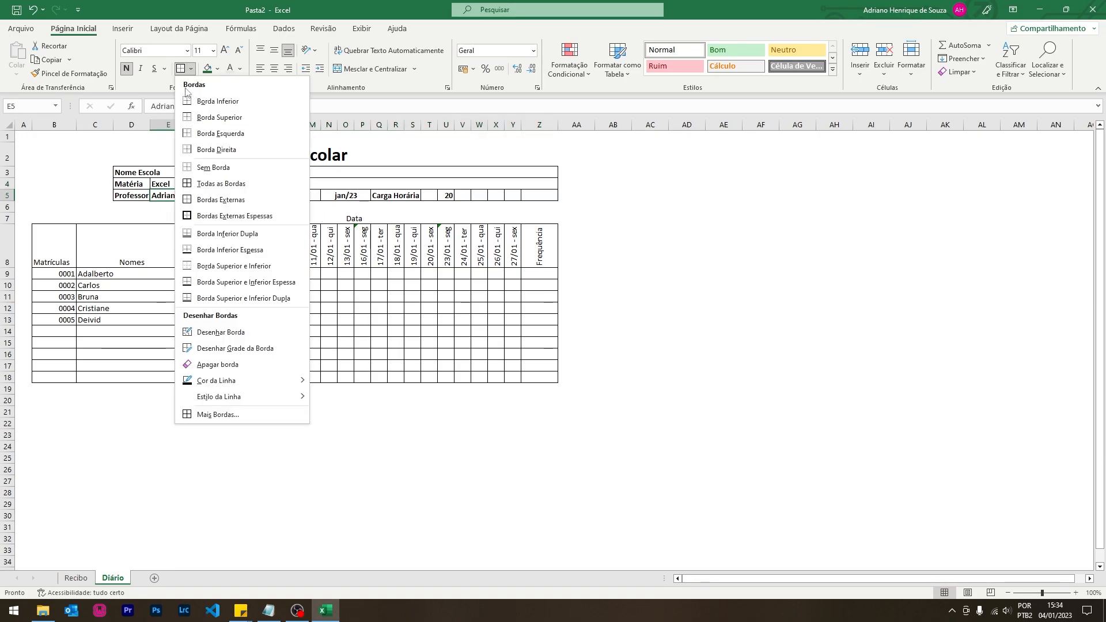
{"action": "left_click", "coordinate": [193, 172]}
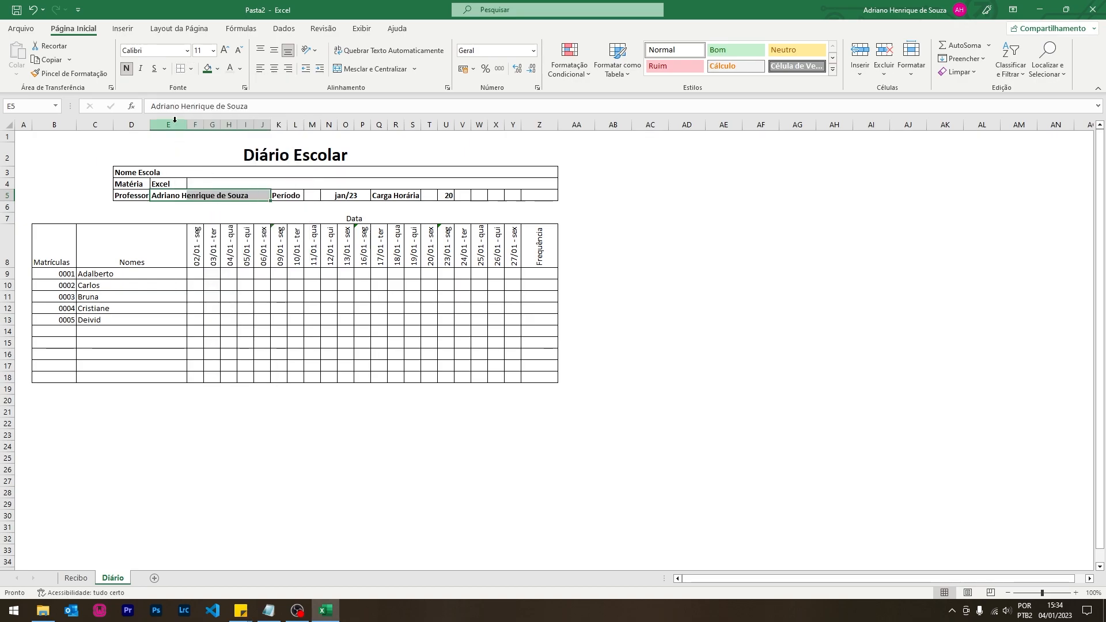
{"action": "left_click", "coordinate": [191, 69]}
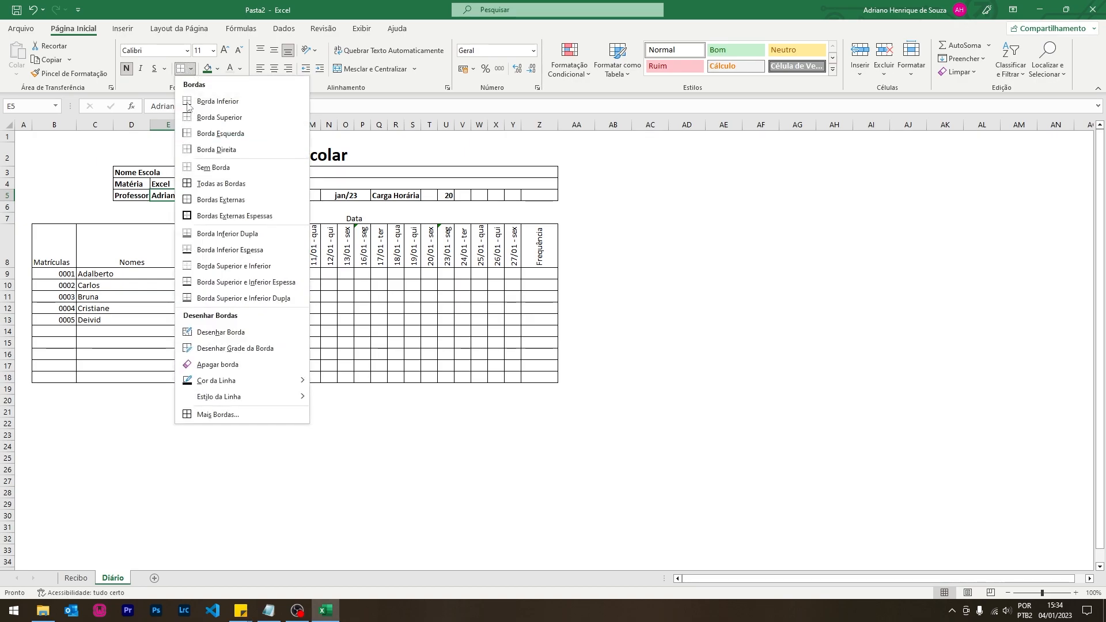
{"action": "left_click", "coordinate": [202, 200]}
- Box the empty row 5 cells after the Carga Horária value 20 as one outlined block
{"action": "left_click", "coordinate": [448, 196]}
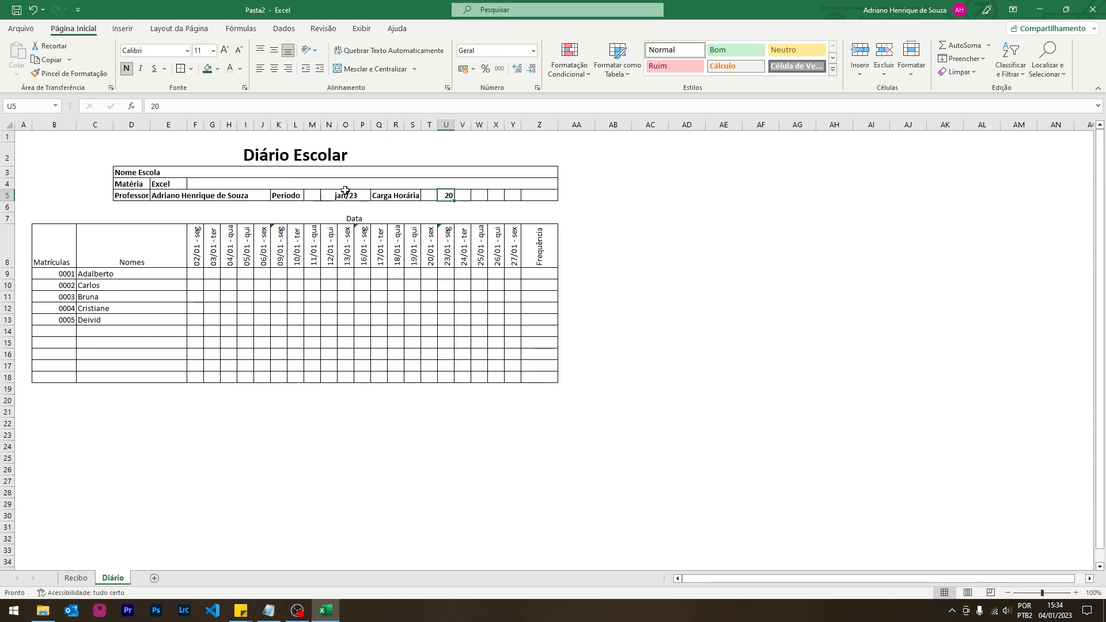
{"action": "left_click_drag", "start_coordinate": [399, 198], "coordinate": [540, 193]}
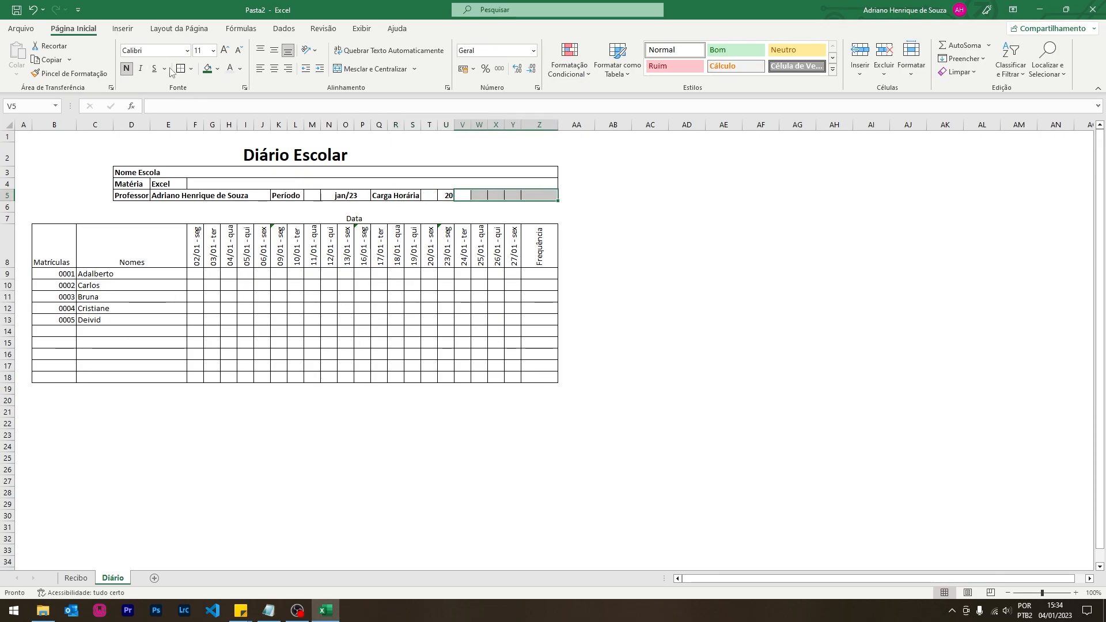
{"action": "left_click", "coordinate": [190, 68]}
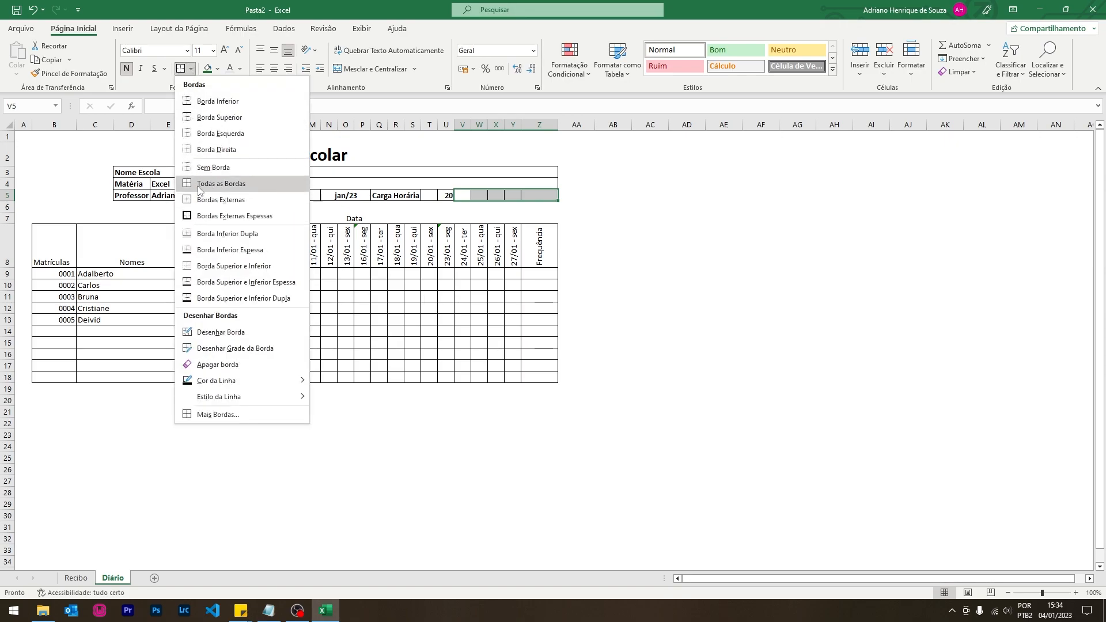
{"action": "left_click", "coordinate": [214, 167]}
{"action": "left_click", "coordinate": [190, 69]}
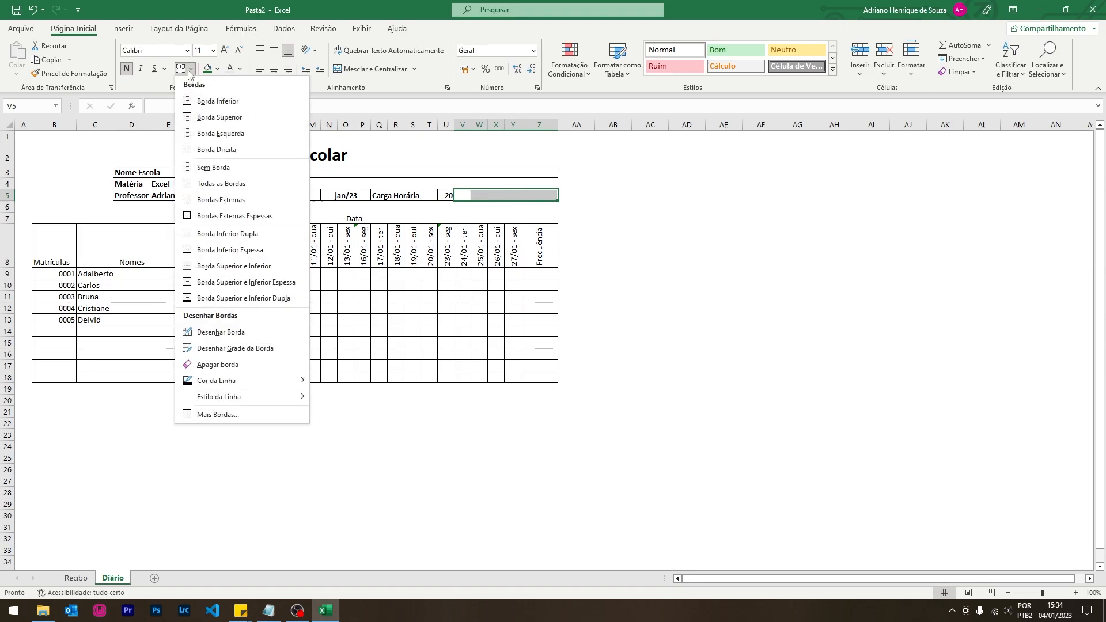
{"action": "left_click", "coordinate": [193, 200]}
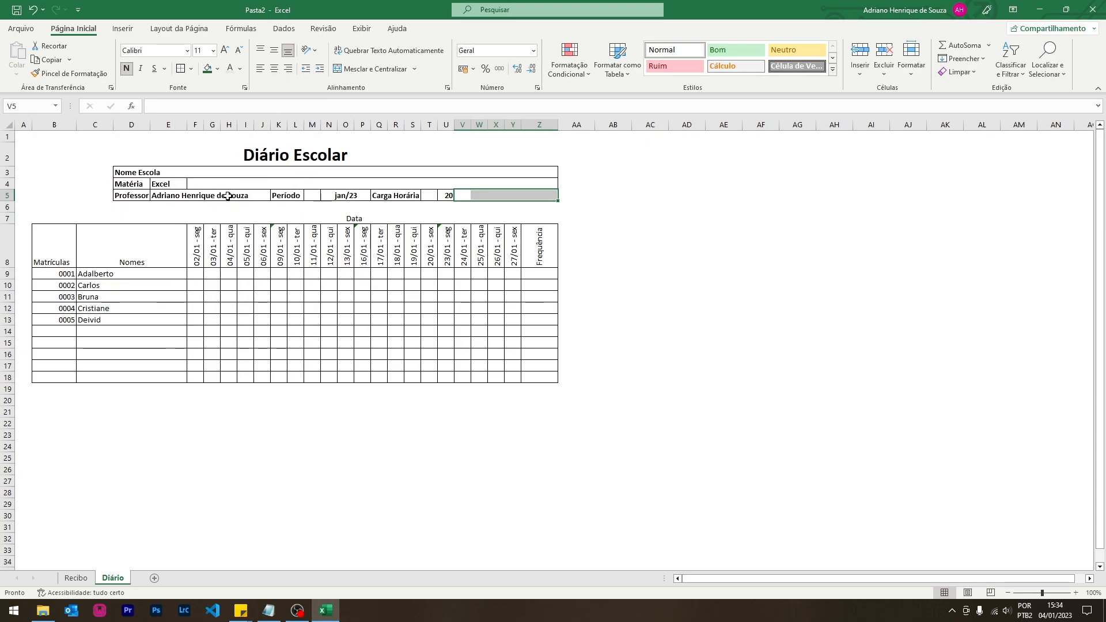
{"action": "left_click", "coordinate": [680, 231]}
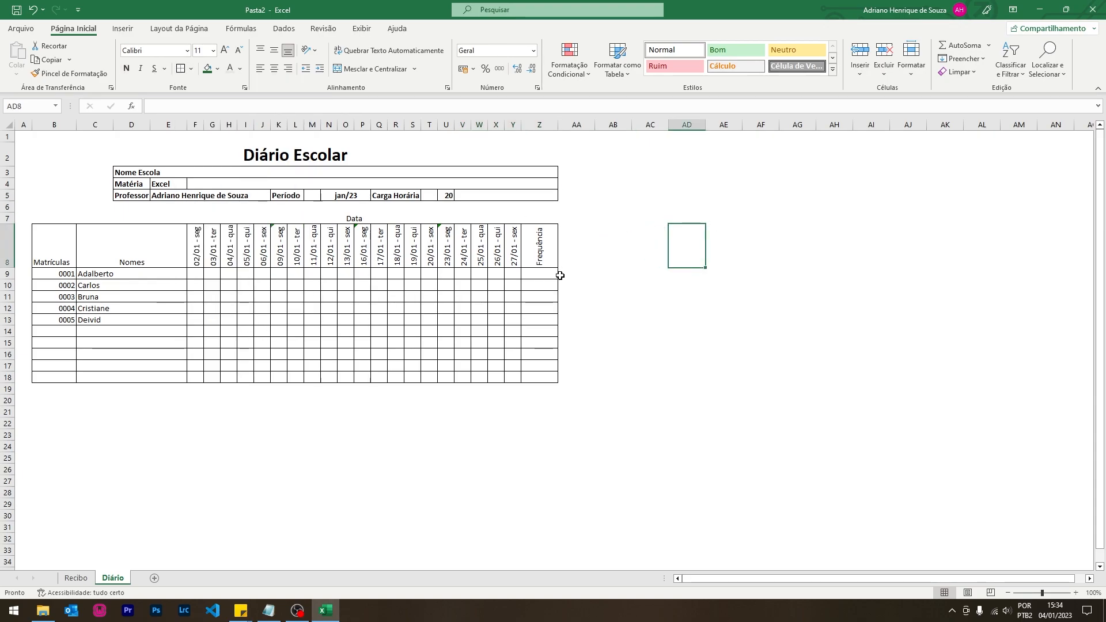
{"action": "left_click", "coordinate": [538, 276]}
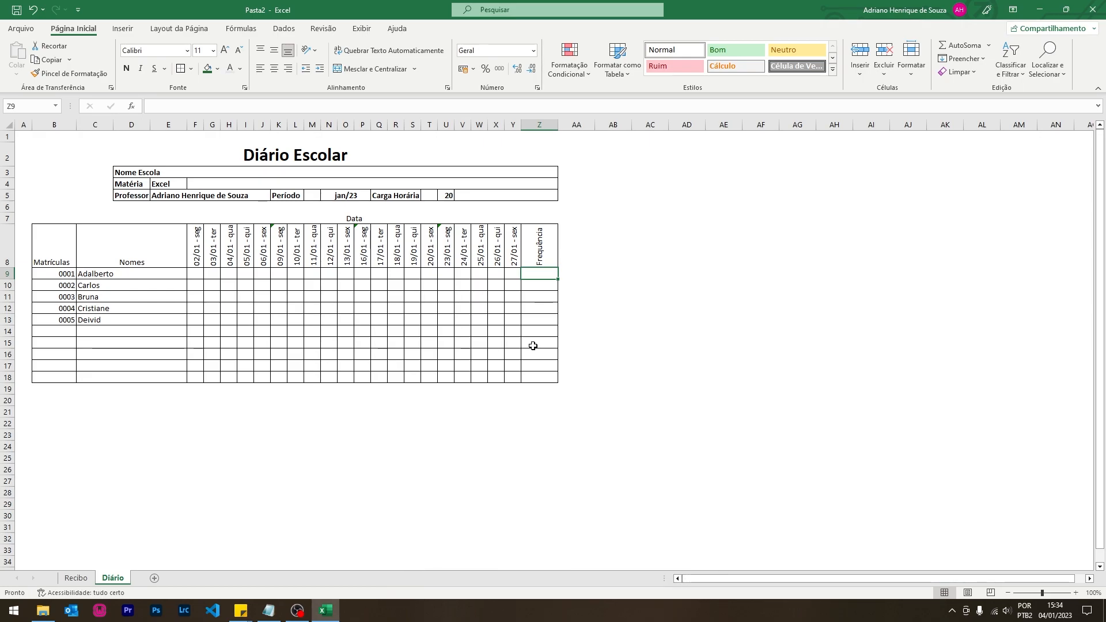
- Enter =CONTAR.VAZIO(F9:Y9) in Z9 and fill it down to Z18
{"action": "type", "text": "=contar.vazio("}
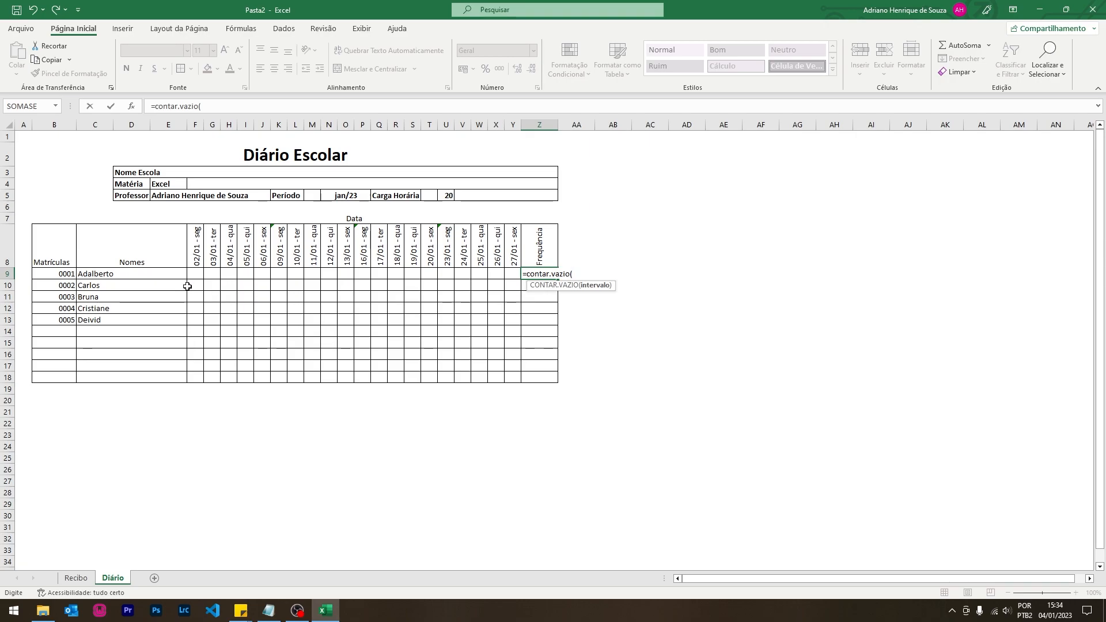
{"action": "left_click_drag", "start_coordinate": [189, 273], "coordinate": [506, 271]}
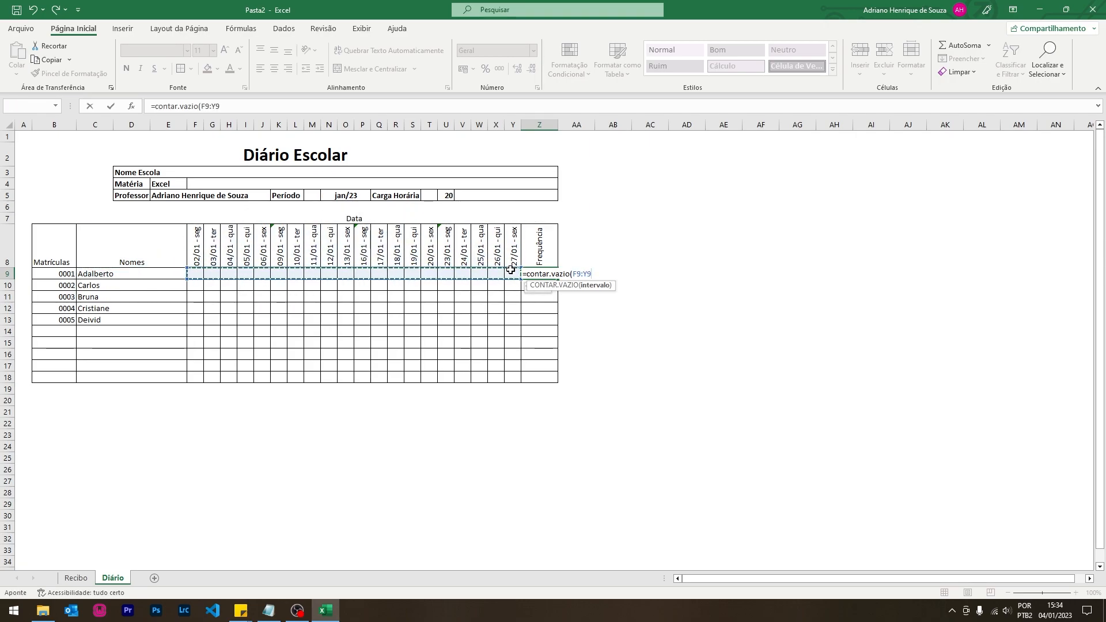
{"action": "key", "text": "Return"}
{"action": "left_click", "coordinate": [552, 273]}
{"action": "left_click_drag", "start_coordinate": [558, 280], "coordinate": [556, 381]}
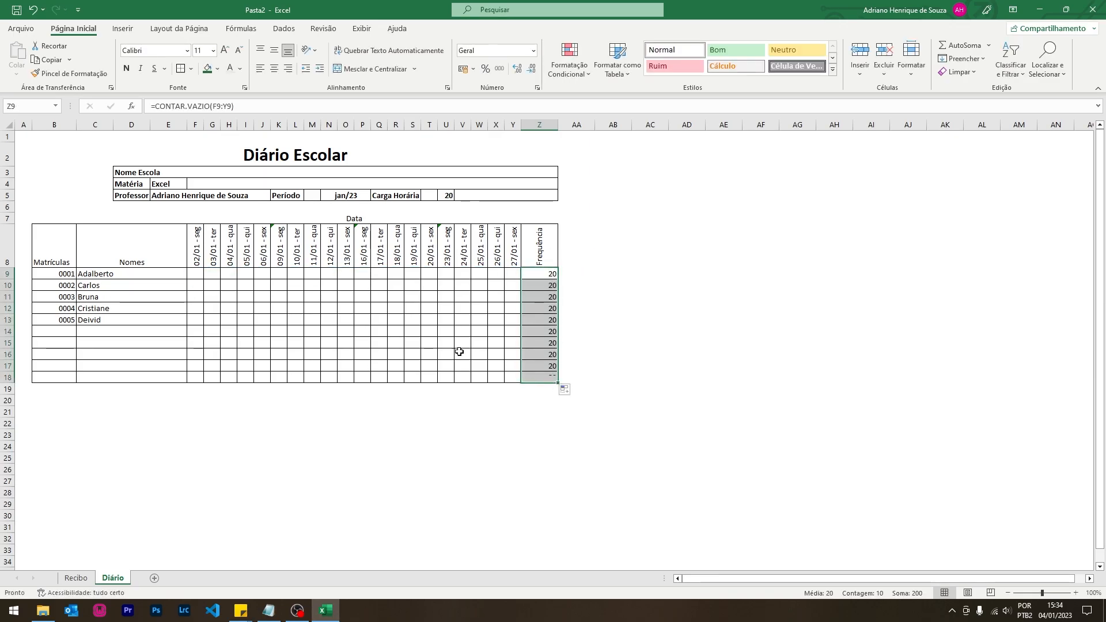
- Mark absences with f in F9, J9, I10, O10 and R10
{"action": "left_click", "coordinate": [194, 276]}
{"action": "type", "text": "f"}
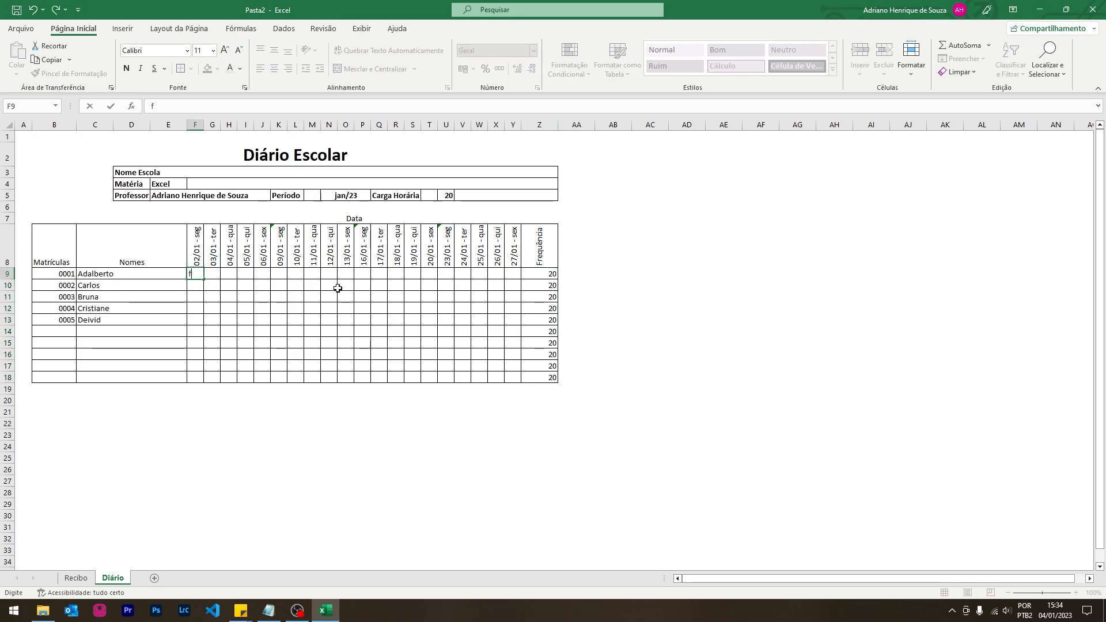
{"action": "left_click", "coordinate": [265, 276]}
{"action": "type", "text": "f"}
{"action": "left_click", "coordinate": [246, 286]}
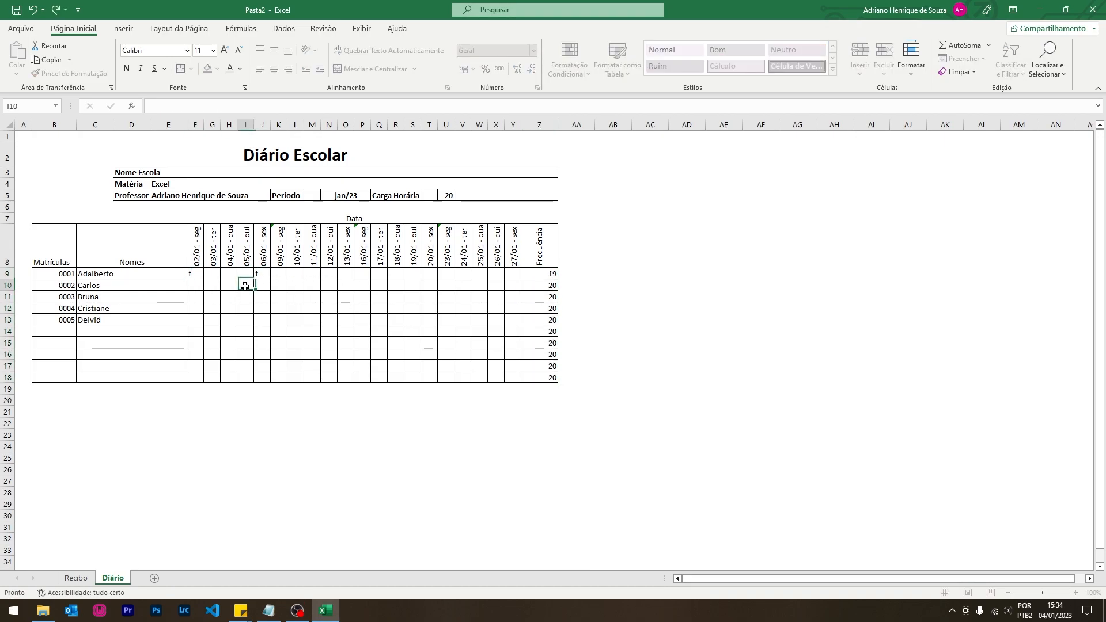
{"action": "type", "text": "f"}
{"action": "left_click", "coordinate": [349, 286]}
{"action": "type", "text": "f"}
{"action": "left_click", "coordinate": [398, 287]}
{"action": "type", "text": "f"}
{"action": "key", "text": "Return"}
- Mark absences with f in M12, K11, T11, W11 and W12
{"action": "left_click", "coordinate": [314, 309]}
{"action": "type", "text": "f"}
{"action": "left_click", "coordinate": [279, 297]}
{"action": "type", "text": "f"}
{"action": "left_click", "coordinate": [426, 298]}
{"action": "type", "text": "f"}
{"action": "left_click", "coordinate": [477, 297]}
{"action": "type", "text": "f"}
{"action": "left_click", "coordinate": [479, 309]}
{"action": "type", "text": "f"}
{"action": "left_click", "coordinate": [665, 320]}
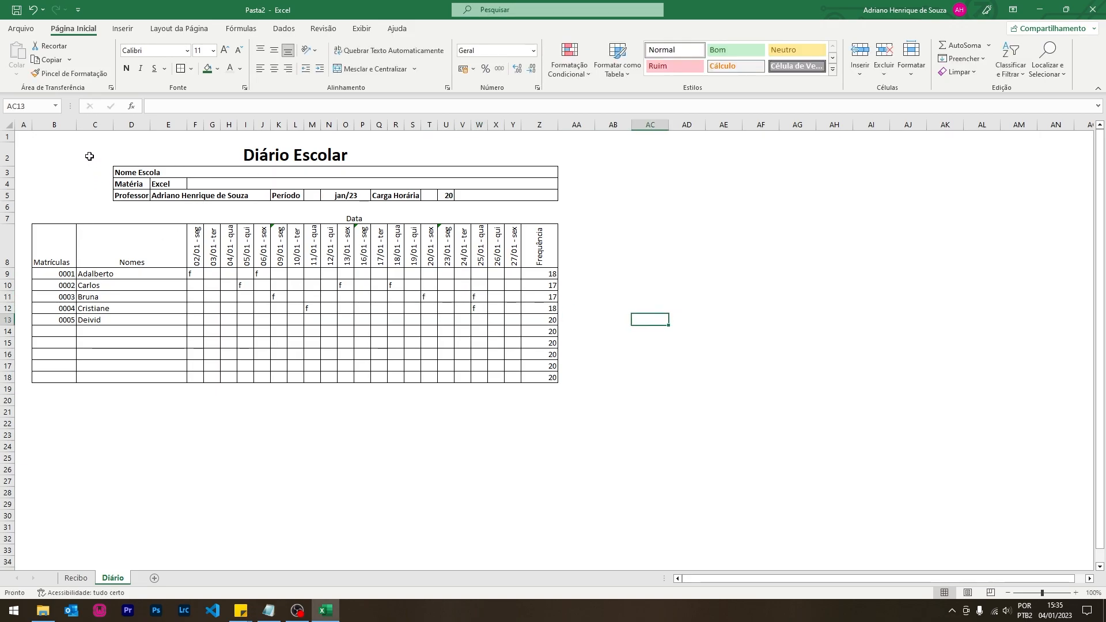
{"action": "left_click_drag", "start_coordinate": [37, 168], "coordinate": [94, 198]}
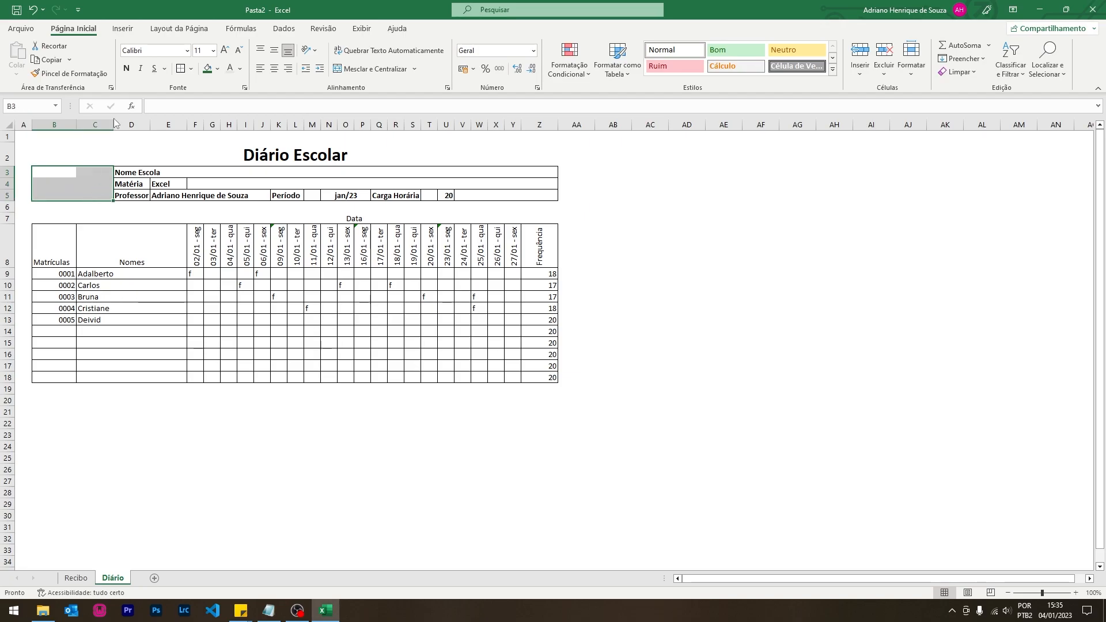
- Put an outside border around B3:C5 and draw a rounded rectangle over the whole table
{"action": "left_click", "coordinate": [181, 70]}
{"action": "left_click", "coordinate": [642, 344]}
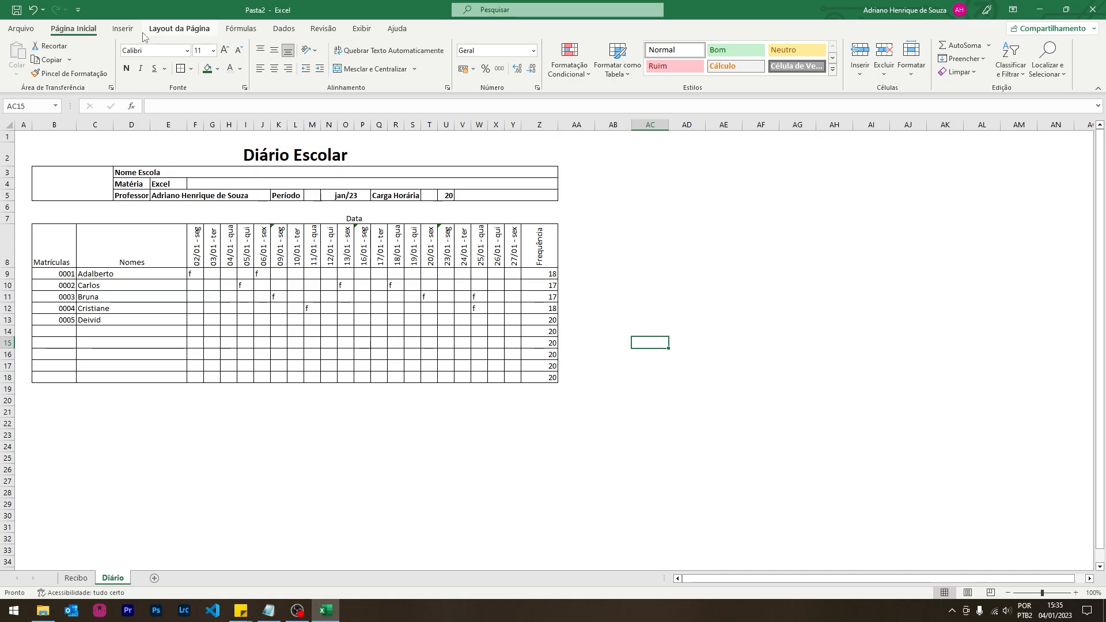
{"action": "left_click", "coordinate": [121, 32]}
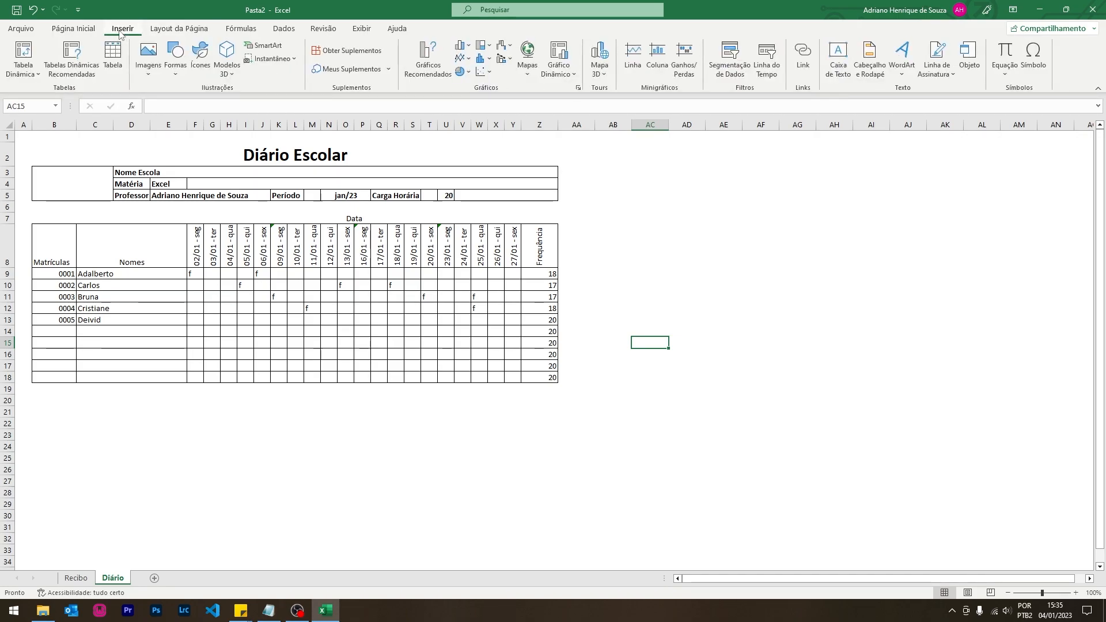
{"action": "left_click", "coordinate": [176, 68]}
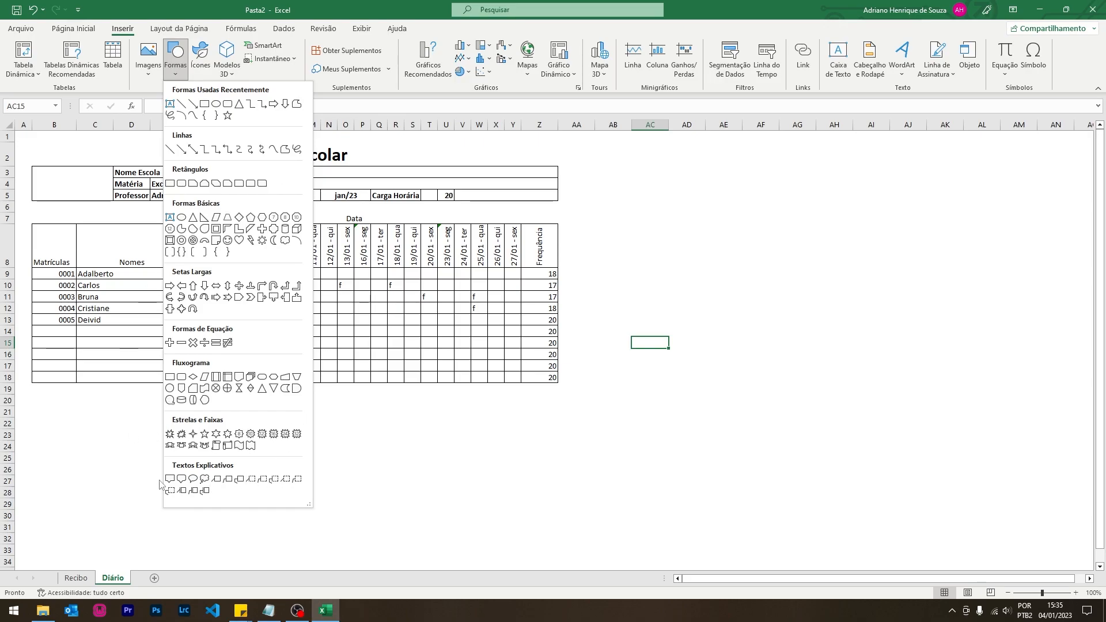
{"action": "left_click", "coordinate": [228, 105]}
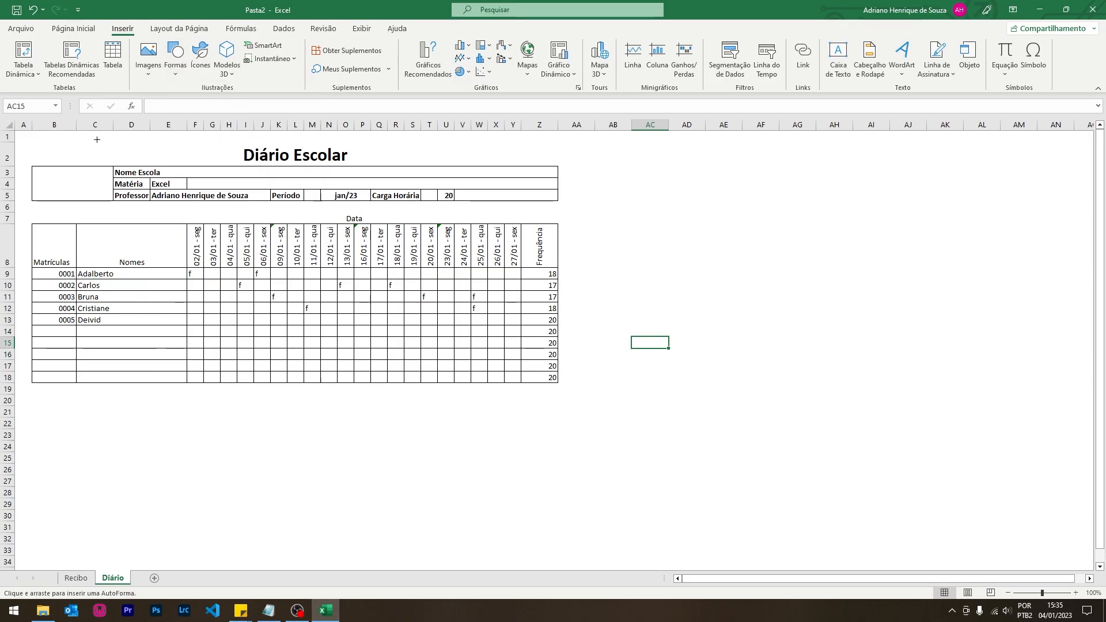
{"action": "left_click_drag", "start_coordinate": [19, 136], "coordinate": [590, 411]}
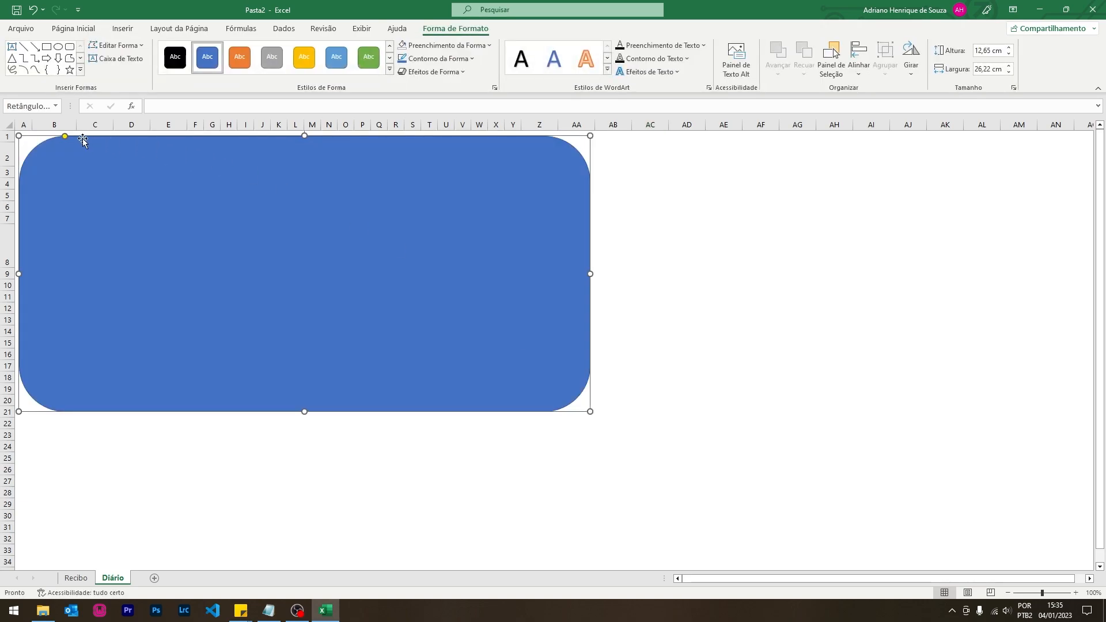
- Reduce the rectangle's corner rounding, set it to No Fill, and shrink it to fit the table
{"action": "left_click_drag", "start_coordinate": [68, 137], "coordinate": [32, 140]}
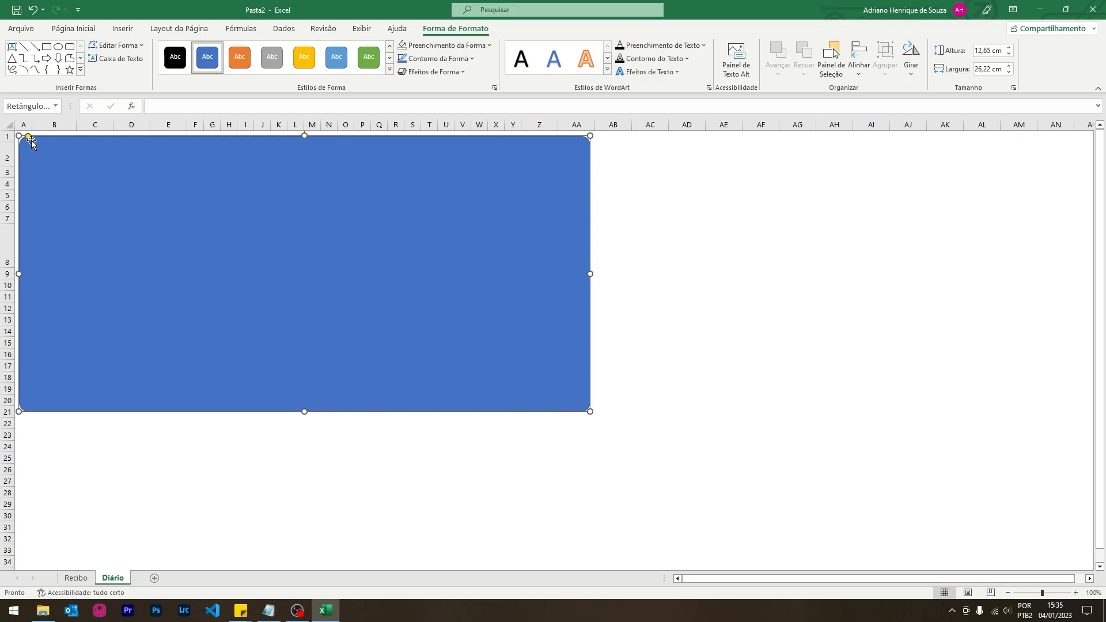
{"action": "left_click", "coordinate": [488, 45]}
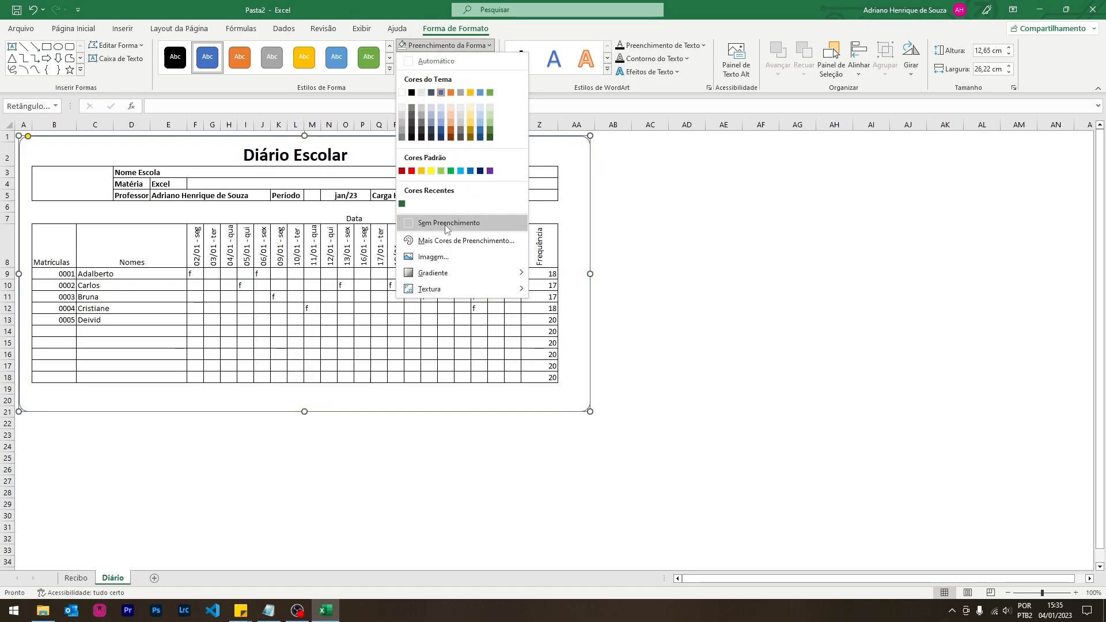
{"action": "left_click", "coordinate": [445, 228]}
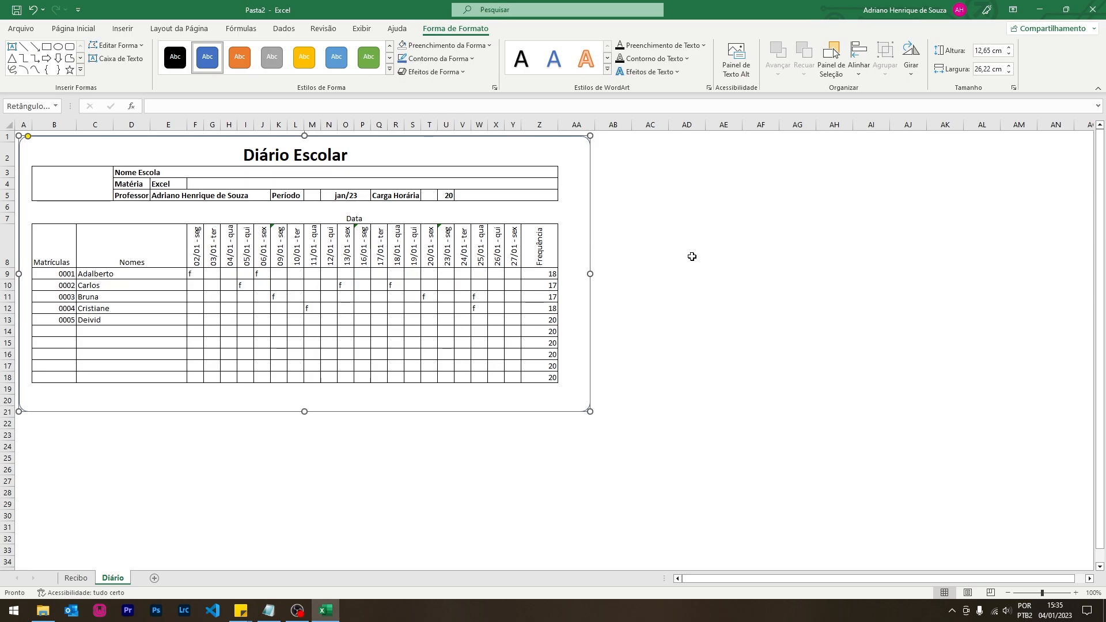
{"action": "left_click_drag", "start_coordinate": [590, 274], "coordinate": [569, 272]}
{"action": "left_click_drag", "start_coordinate": [294, 412], "coordinate": [294, 395]}
{"action": "left_click", "coordinate": [687, 302]}
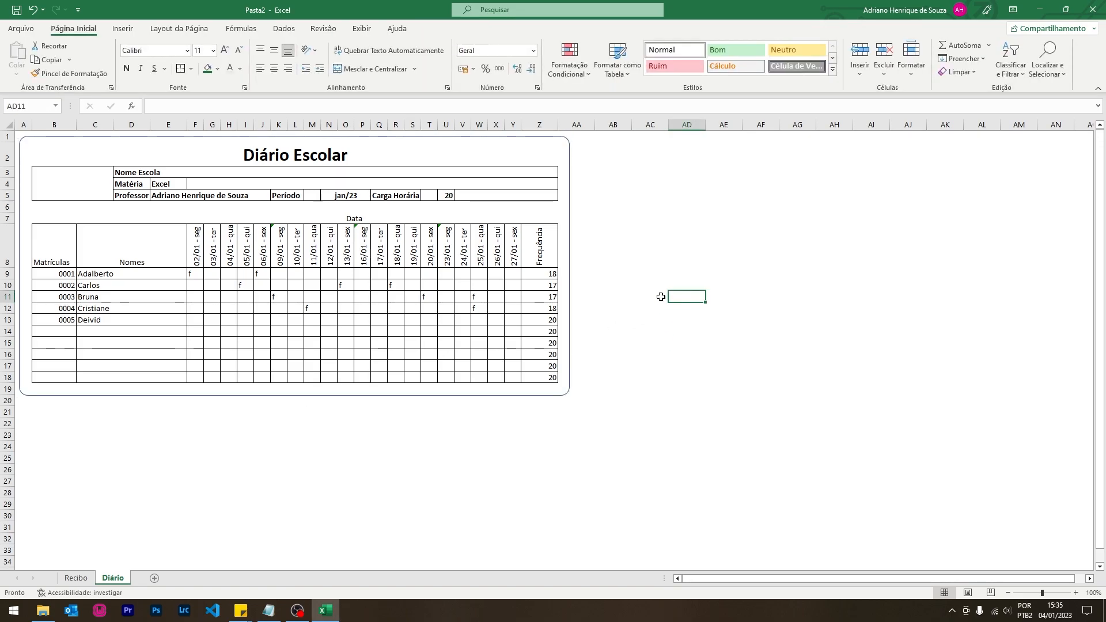
- Outline row 6 and make the Matrículas and Nomes headers bold and centred
{"action": "mouse_move", "coordinate": [47, 206]}
{"action": "left_mouse_down"}
{"action": "mouse_move", "coordinate": [478, 209]}
{"action": "mouse_move", "coordinate": [552, 220]}
{"action": "left_mouse_up"}
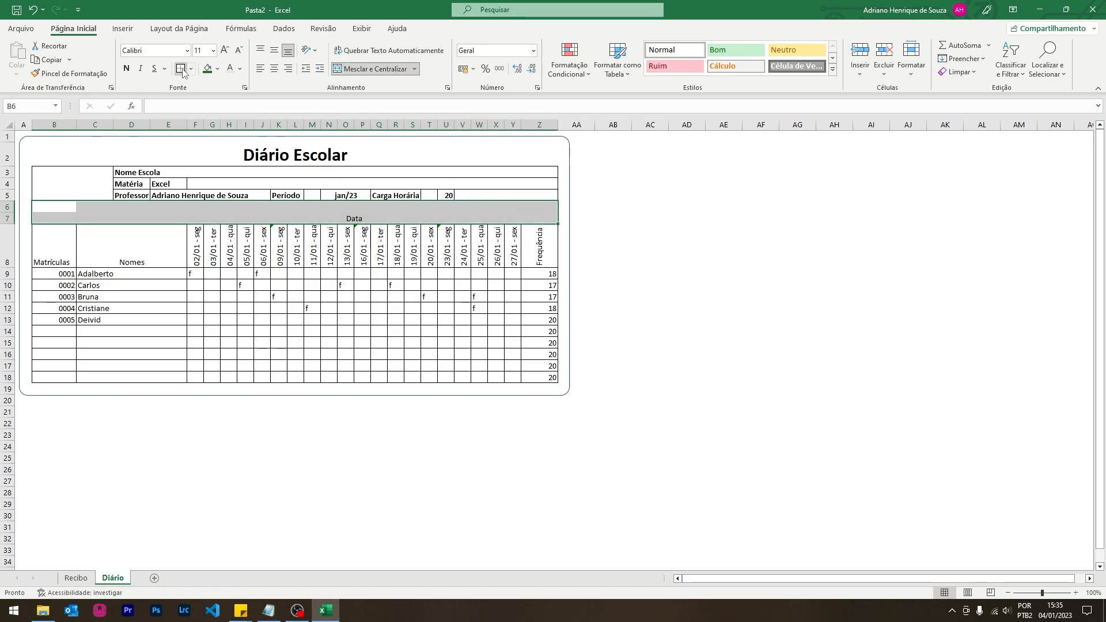
{"action": "left_click", "coordinate": [683, 290]}
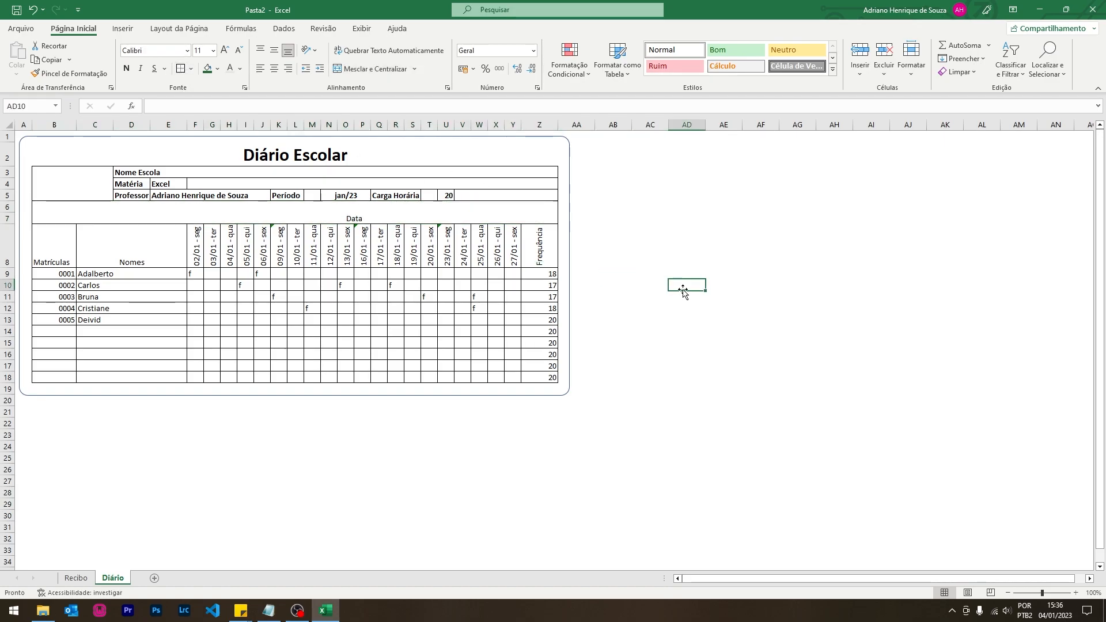
{"action": "left_click_drag", "start_coordinate": [42, 257], "coordinate": [163, 254]}
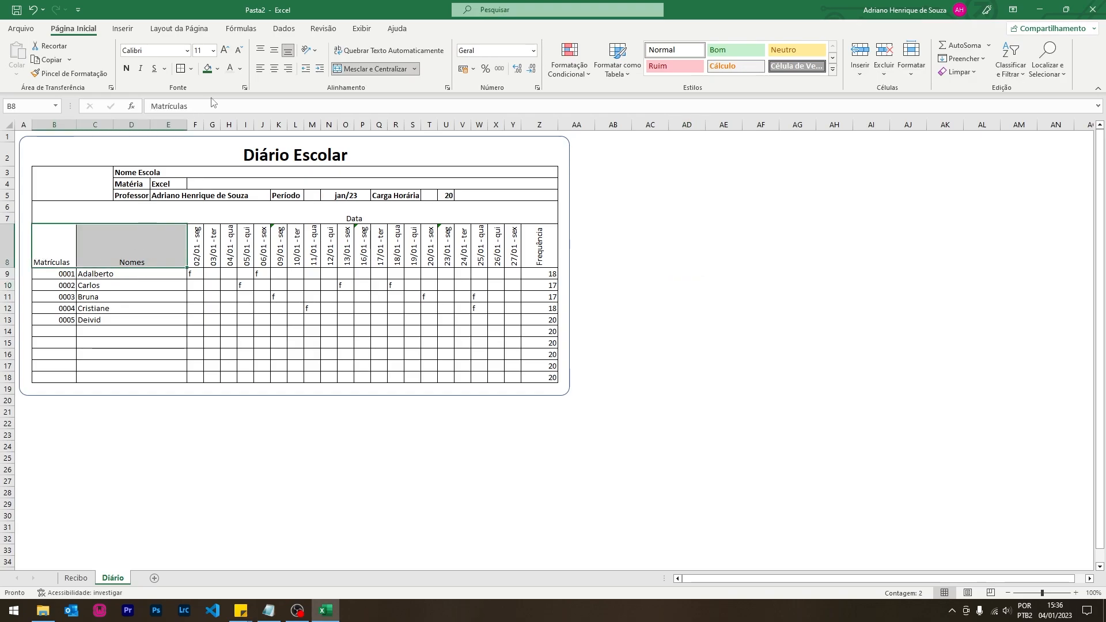
{"action": "left_click", "coordinate": [274, 68]}
{"action": "left_click", "coordinate": [274, 50]}
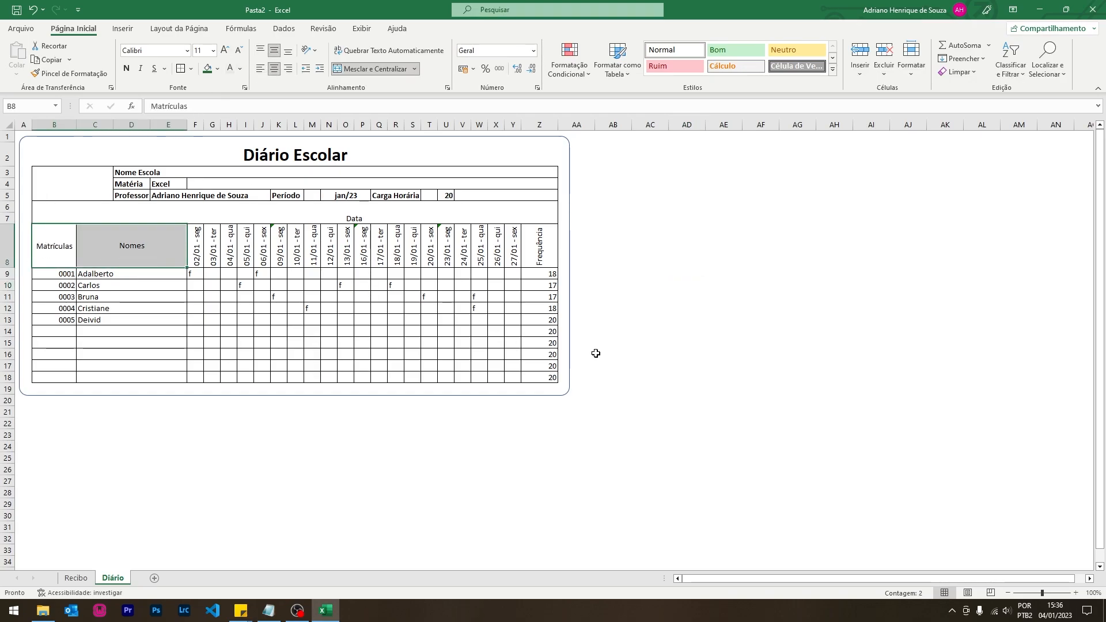
{"action": "key", "text": "ctrl+n"}
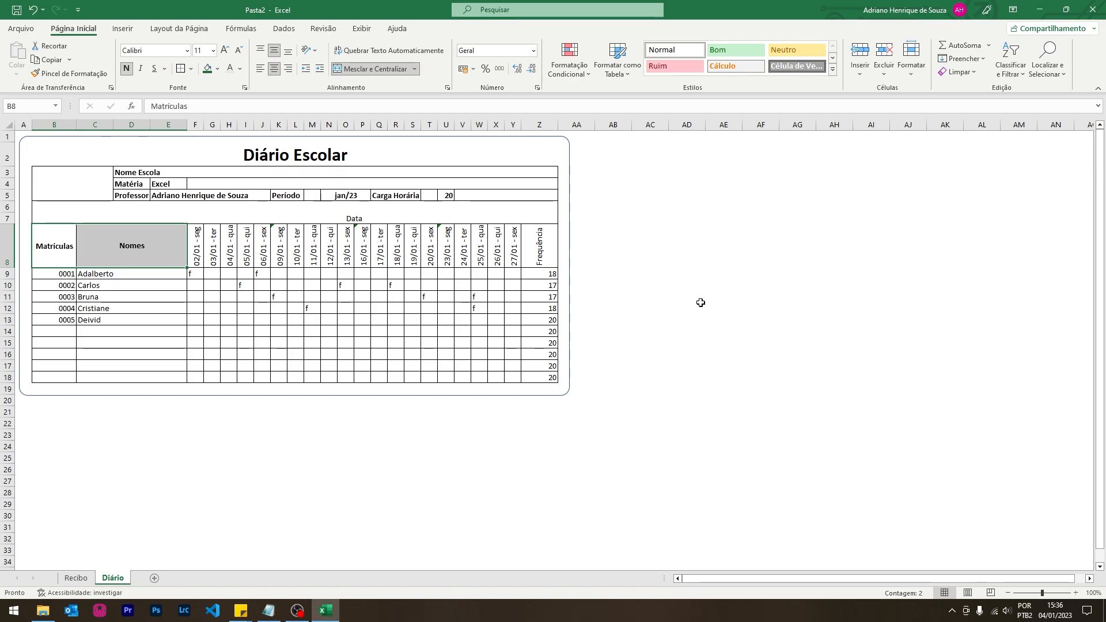
{"action": "left_click", "coordinate": [701, 302]}
- Make the merged Data header bold
{"action": "left_click", "coordinate": [477, 217]}
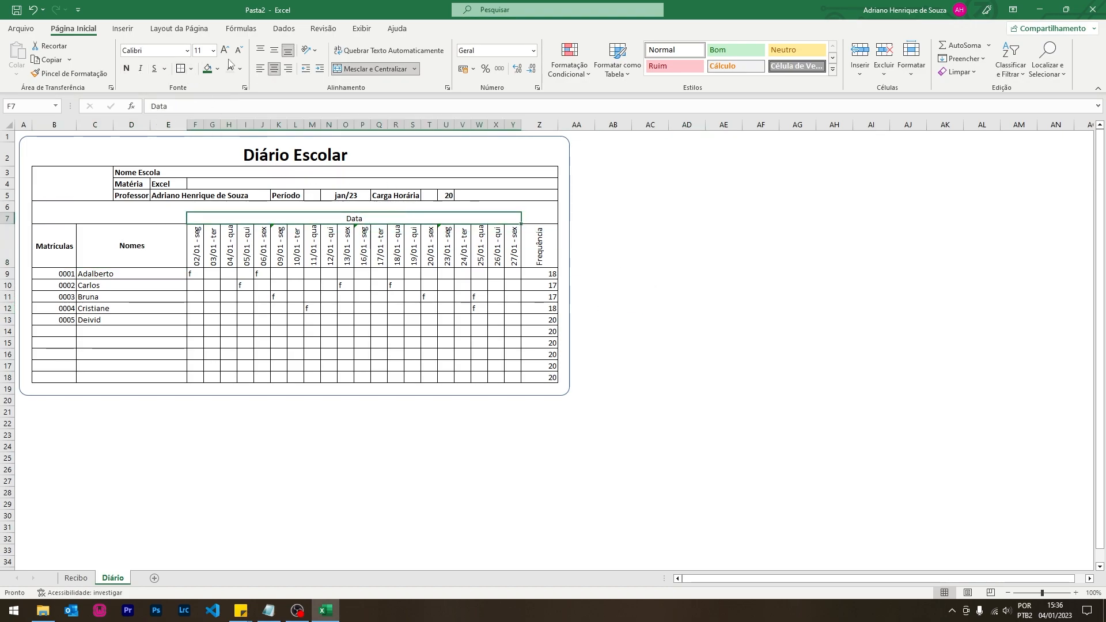
{"action": "left_click", "coordinate": [126, 69]}
{"action": "left_click", "coordinate": [713, 274]}
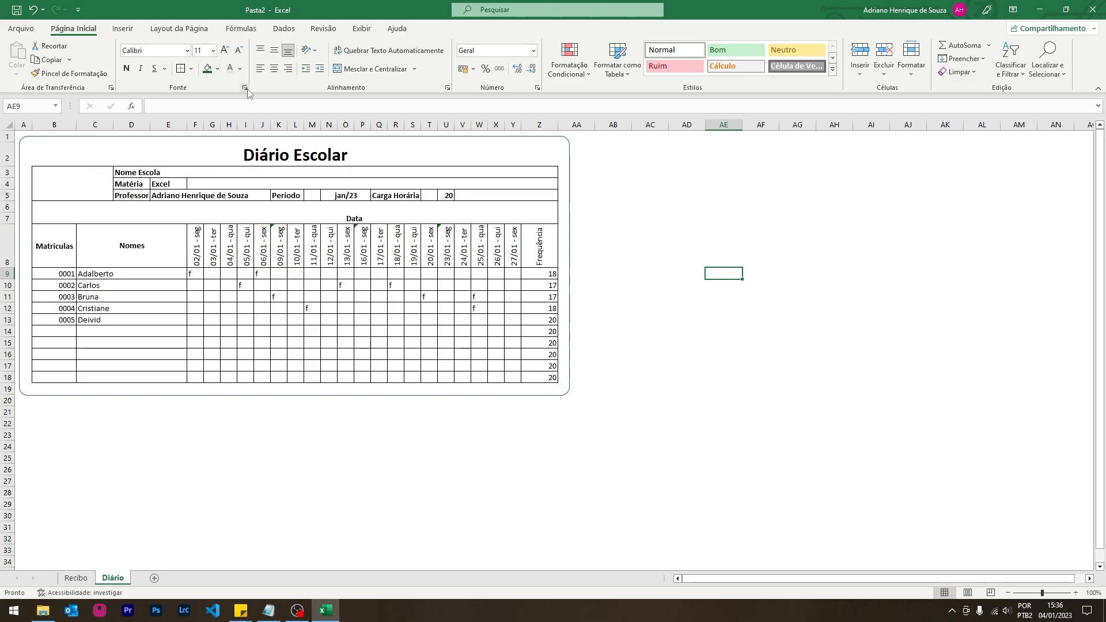
{"action": "left_click", "coordinate": [132, 32]}
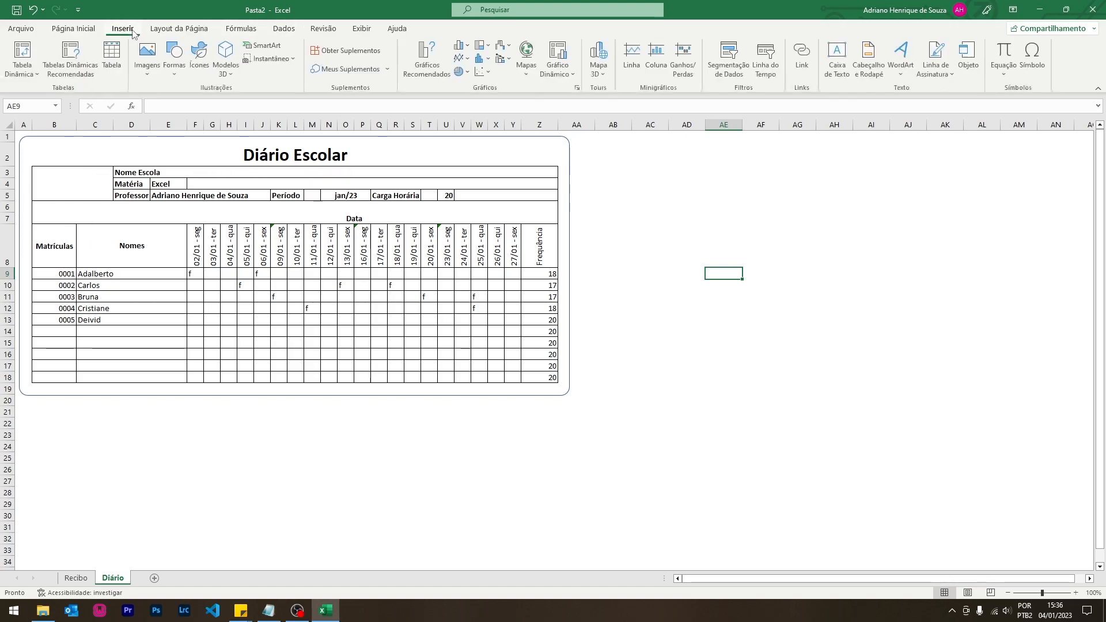
- Draw a green circle over cells B3:B5
{"action": "left_click", "coordinate": [174, 55]}
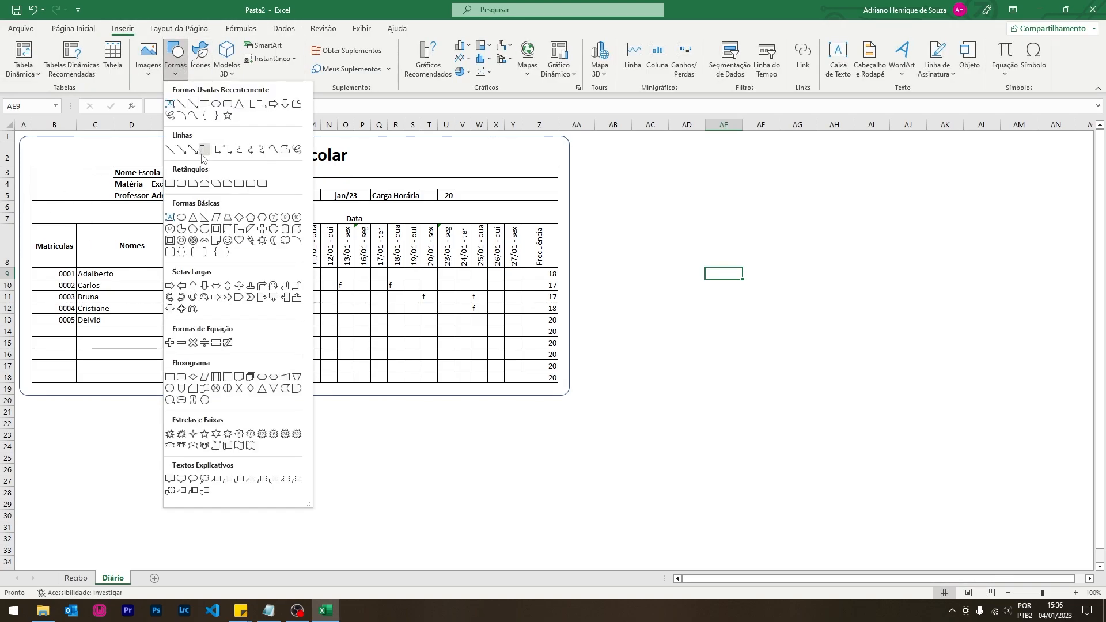
{"action": "left_click", "coordinate": [217, 104]}
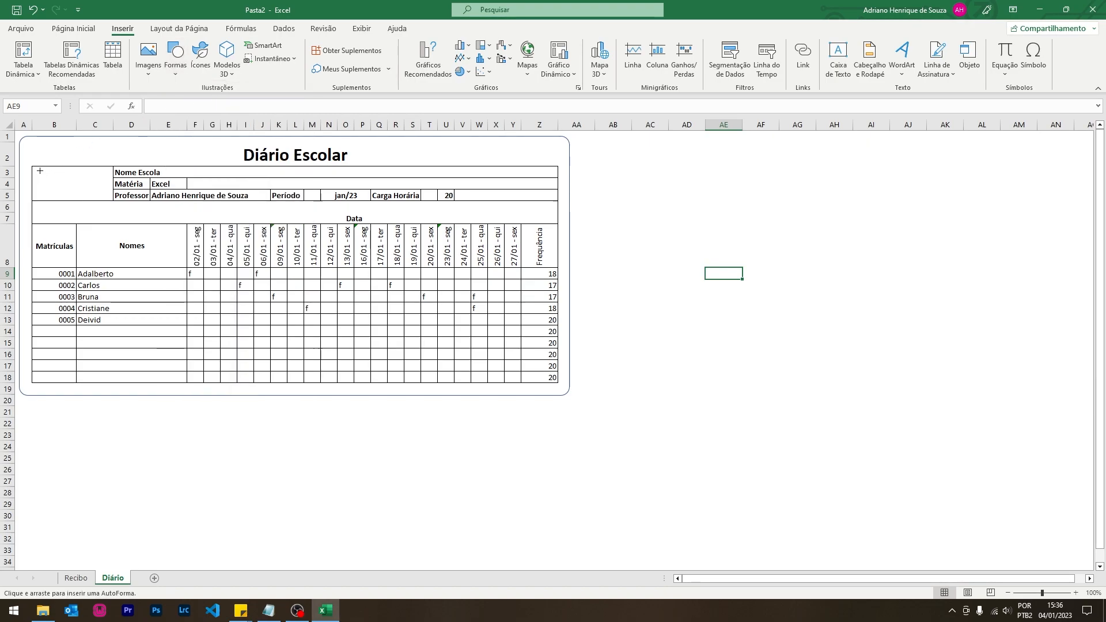
{"action": "left_click_drag", "start_coordinate": [53, 169], "coordinate": [81, 197]}
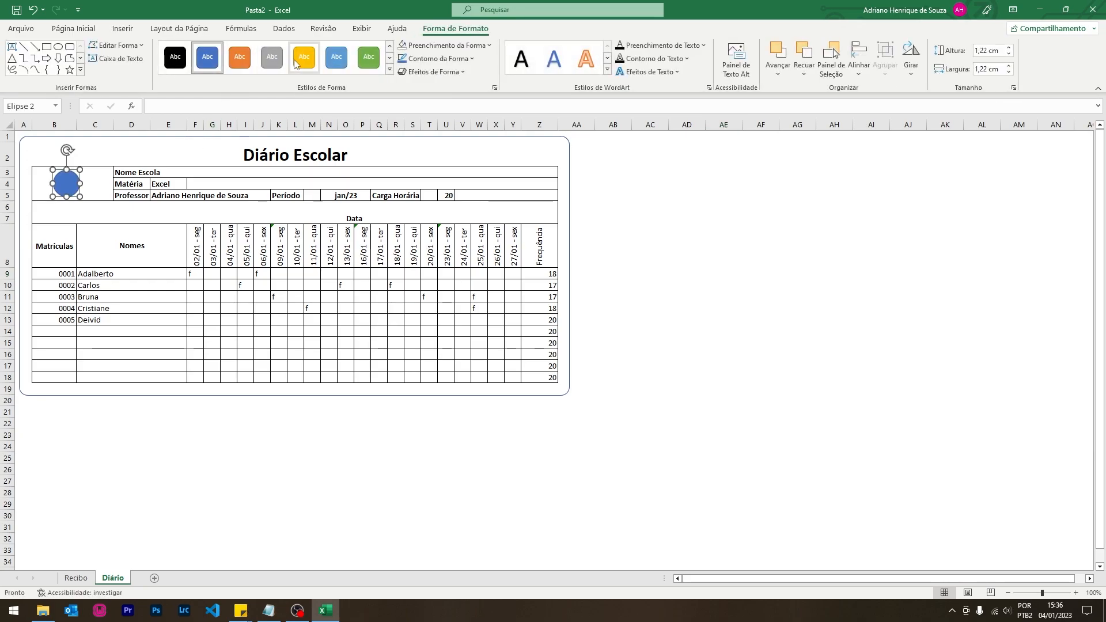
{"action": "left_click", "coordinate": [368, 57]}
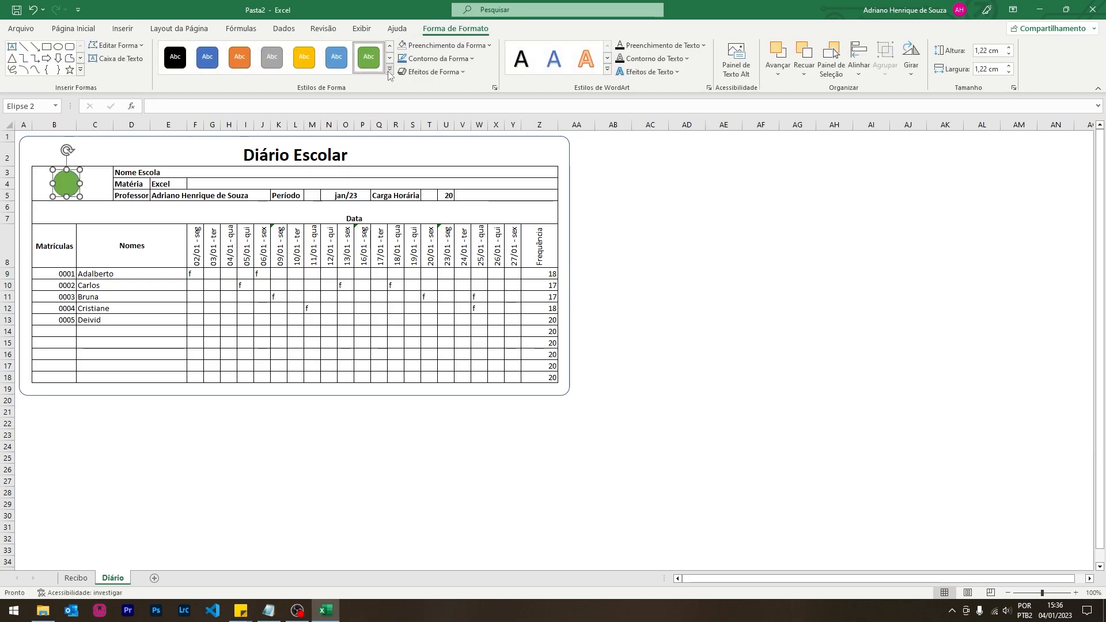
- Draw a yellow lightning bolt on top of the green circle
{"action": "left_click", "coordinate": [130, 29]}
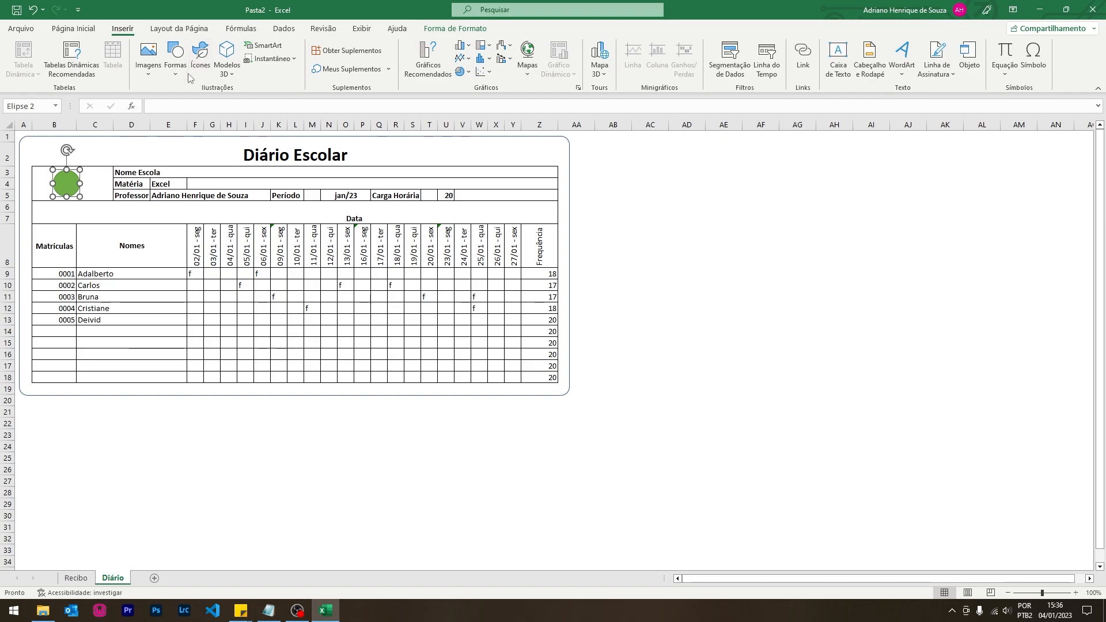
{"action": "left_click", "coordinate": [175, 55]}
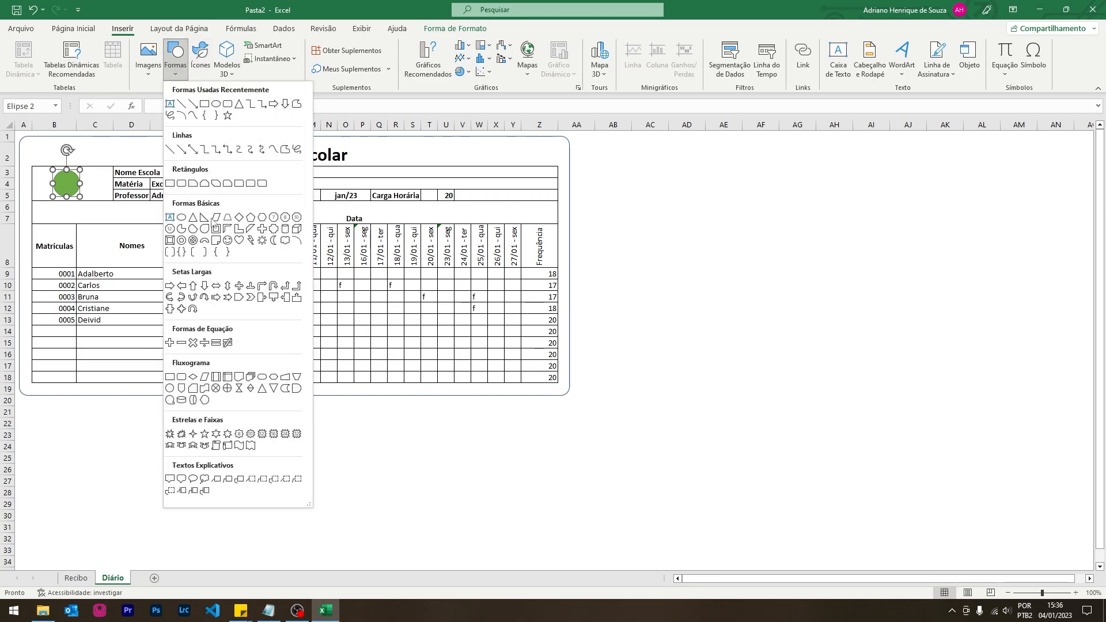
{"action": "left_click", "coordinate": [251, 241]}
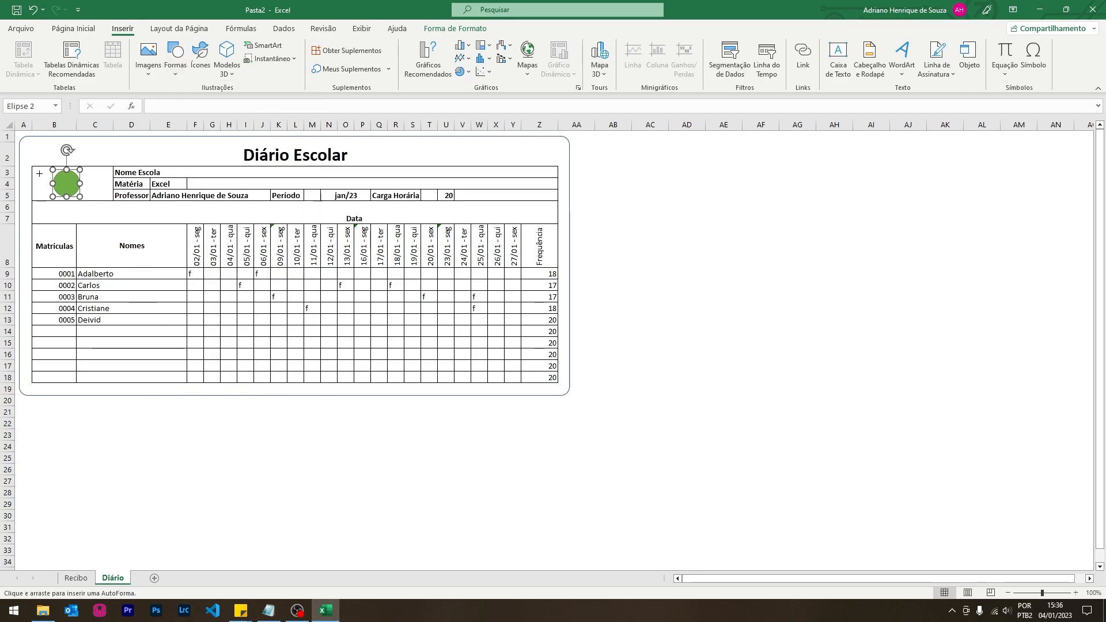
{"action": "left_click_drag", "start_coordinate": [57, 168], "coordinate": [80, 200]}
{"action": "left_click", "coordinate": [302, 62]}
{"action": "left_click", "coordinate": [686, 281]}
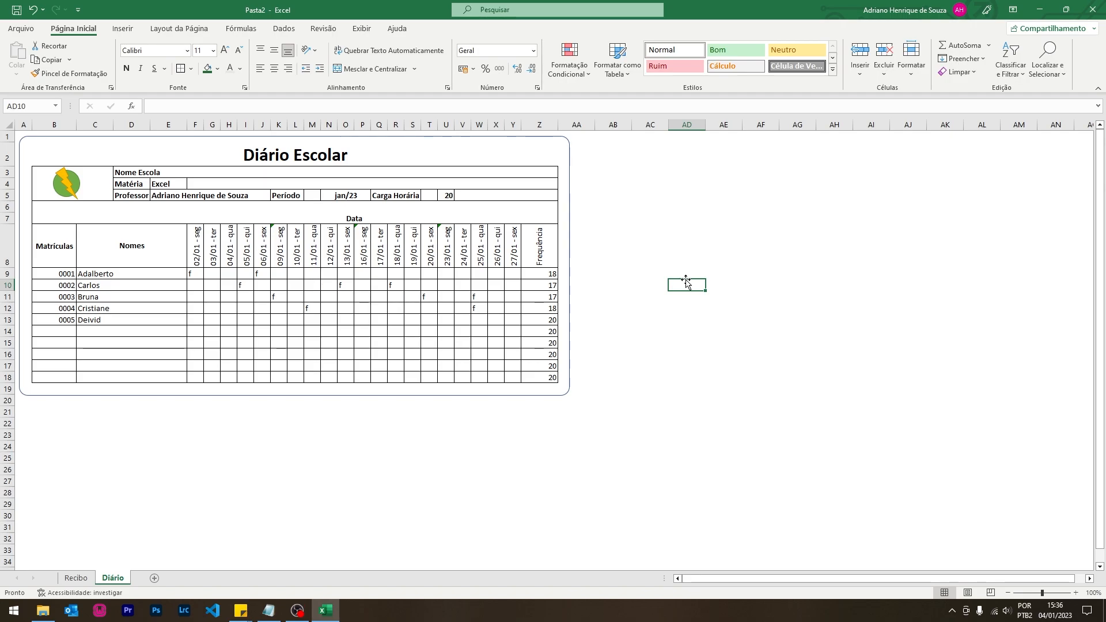
{"action": "right_click", "coordinate": [647, 246]}
- Insert a blank Planilha3 sheet next to the Diário tab
{"action": "left_click", "coordinate": [161, 439]}
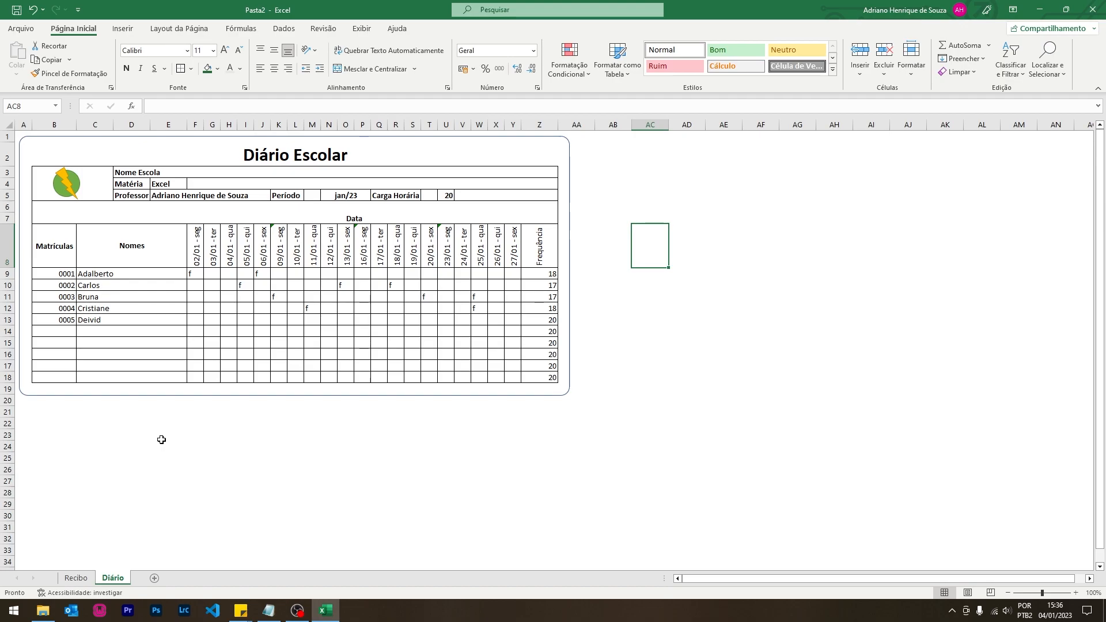
{"action": "left_click", "coordinate": [154, 578]}
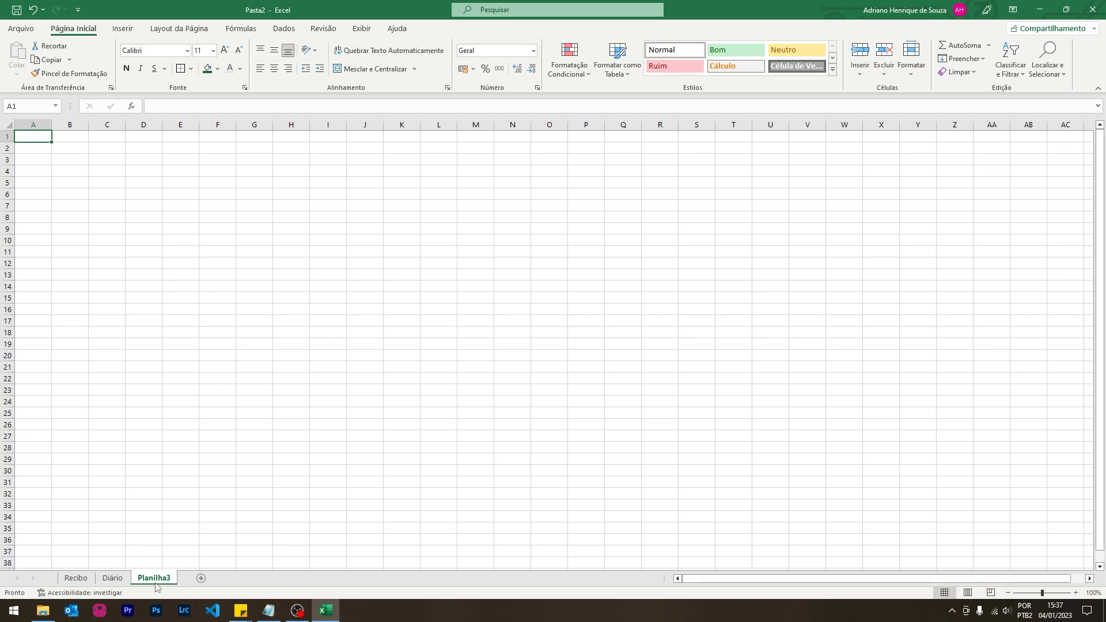
- Enter Mês De Referência in A1, autofit column A, and set B1 to Janeiro
{"action": "scroll", "coordinate": [156, 586], "scroll_direction": "up", "scroll_amount": 5}
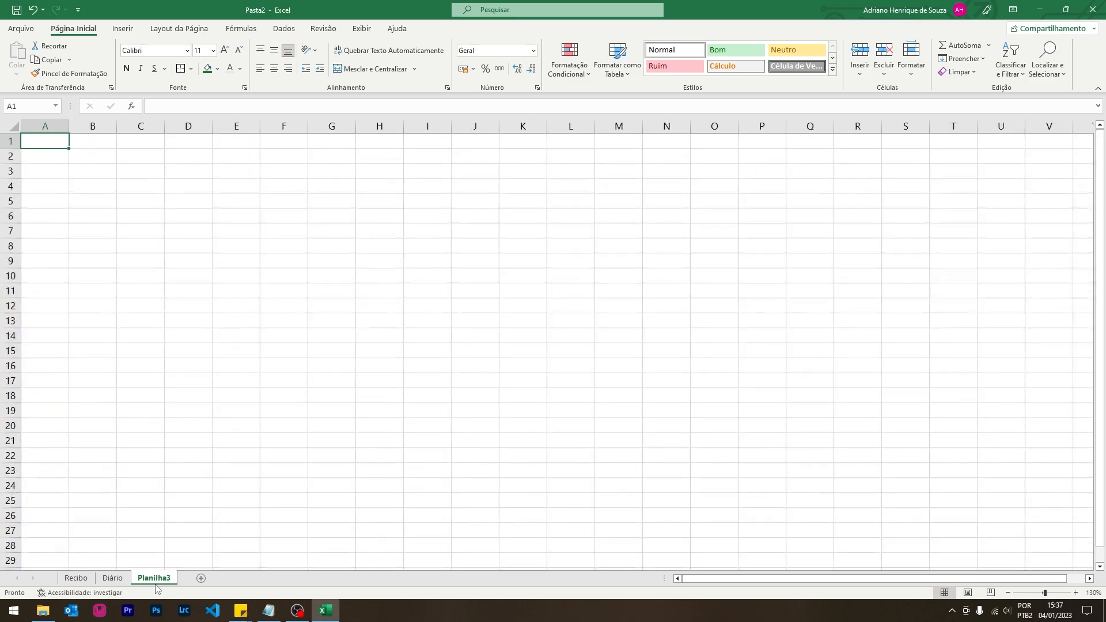
{"action": "type", "text": "Me"}
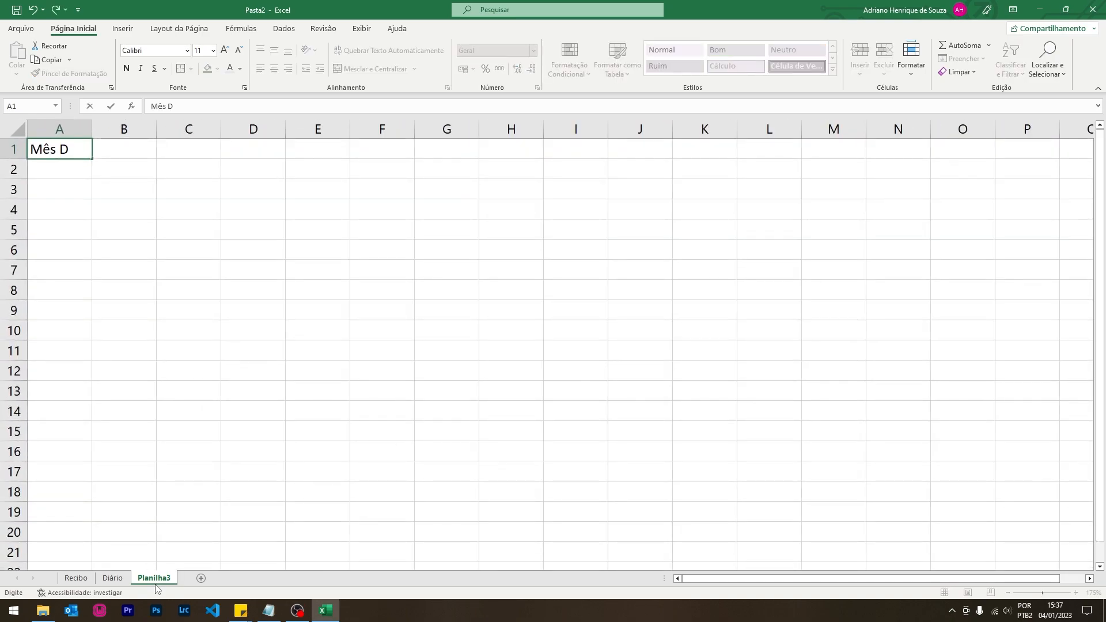
{"action": "type", "text": "s De Refe"}
{"action": "key", "text": "BackSpace"}
{"action": "key", "text": "BackSpace"}
{"action": "type", "text": "?^enci"}
{"action": "key", "text": "BackSpace"}
{"action": "key", "text": "BackSpace"}
{"action": "key", "text": "BackSpace"}
{"action": "key", "text": "BackSpace"}
{"action": "key", "text": "BackSpace"}
{"action": "key", "text": "BackSpace"}
{"action": "type", "text": "ência"}
{"action": "key", "text": "Return"}
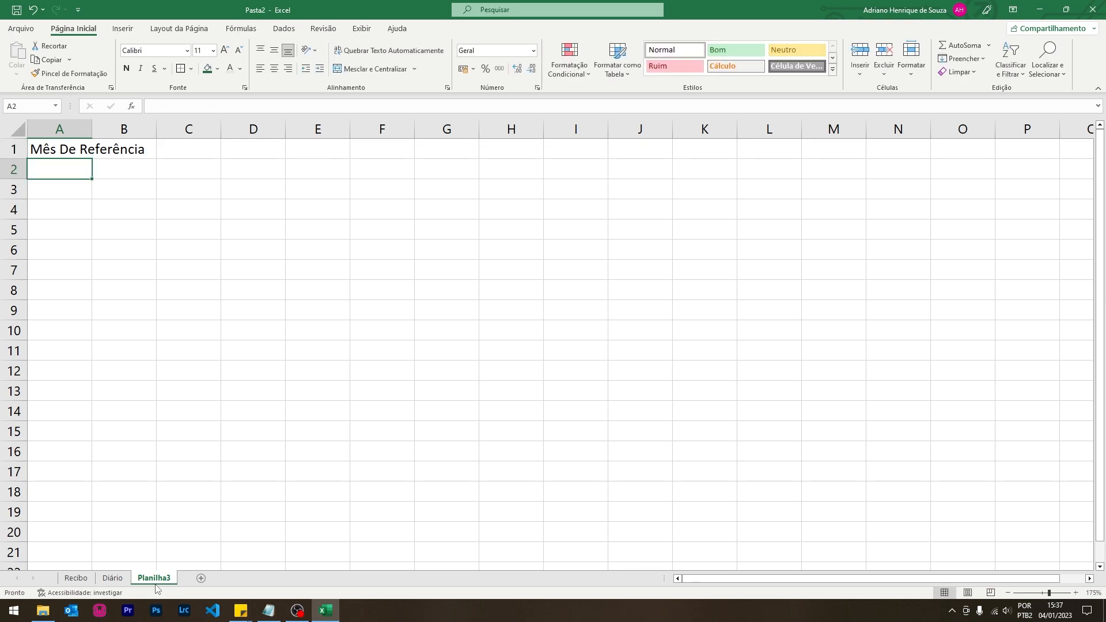
{"action": "double_click", "coordinate": [92, 129]}
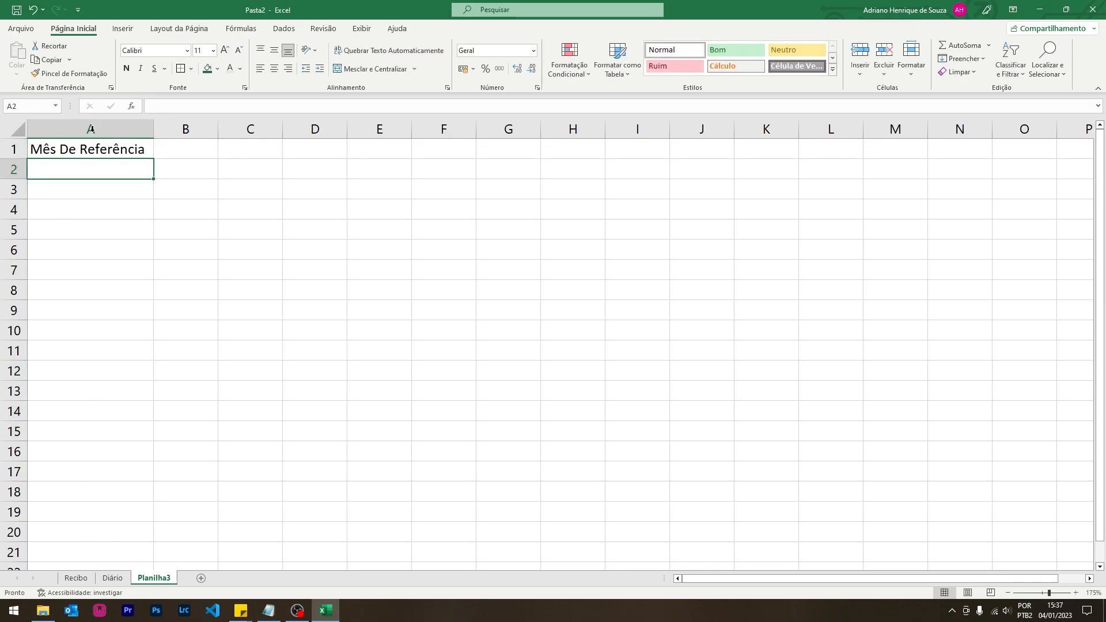
{"action": "left_click", "coordinate": [190, 154]}
{"action": "type", "text": "Janeiro"}
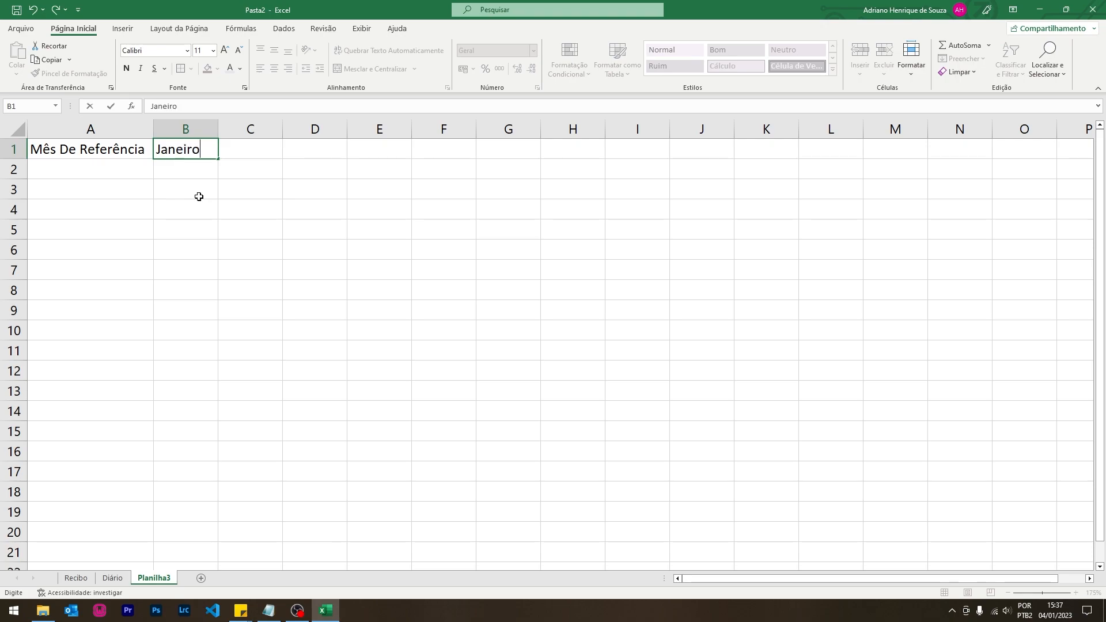
{"action": "key", "text": "Return"}
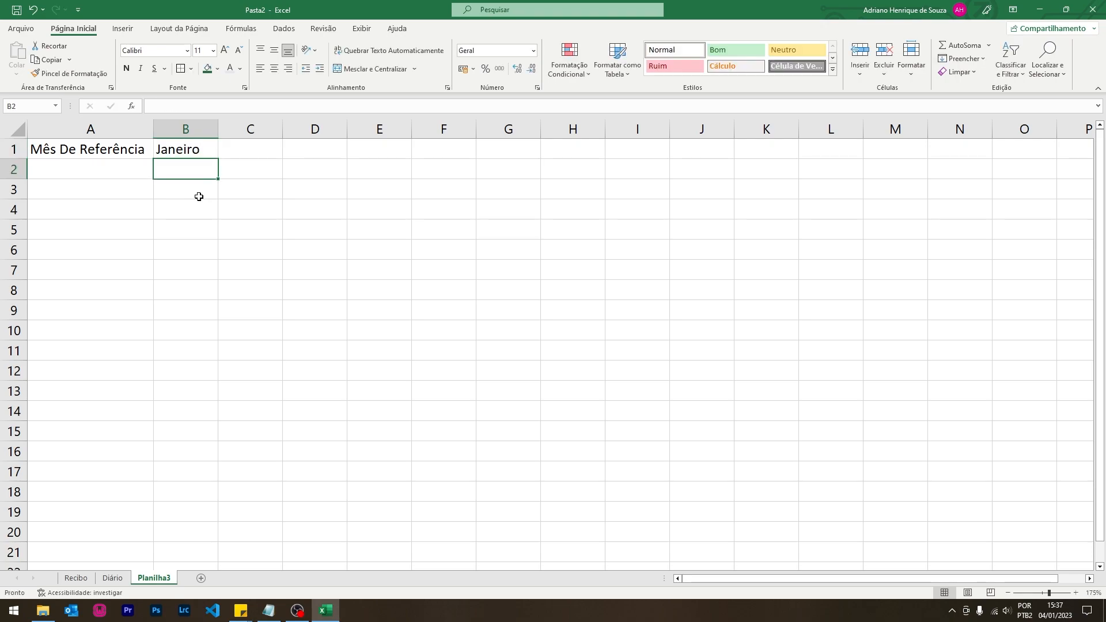
- Type headers Produtos, Qtde and Valor de Compras in A3:C3 and autofit column C
{"action": "left_click", "coordinate": [104, 184]}
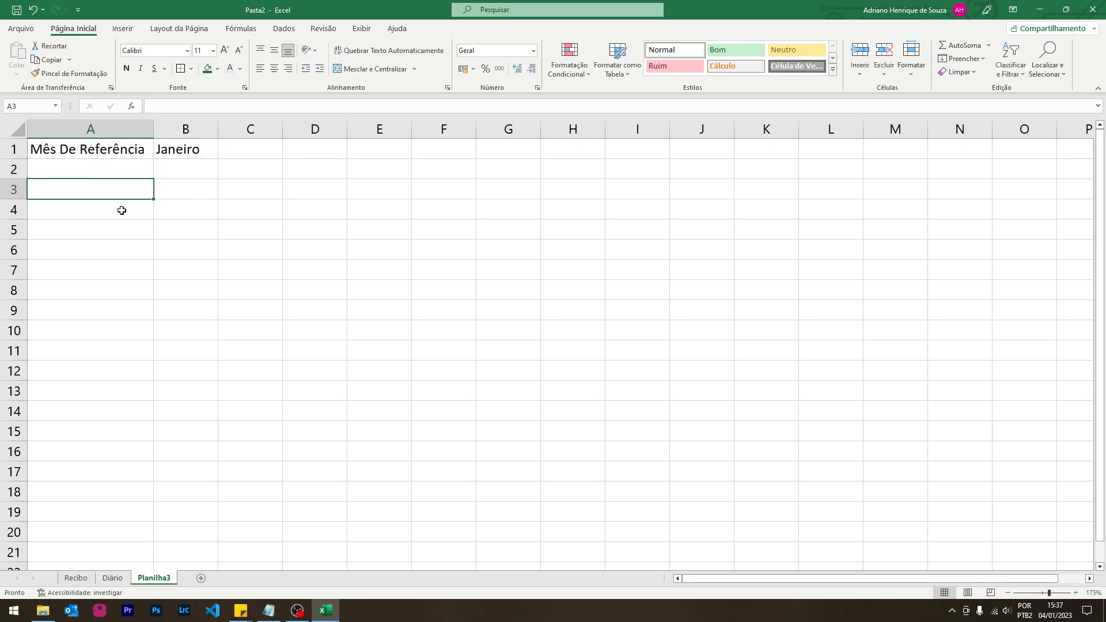
{"action": "type", "text": "produto"}
{"action": "key", "text": "BackSpace"}
{"action": "key", "text": "BackSpace"}
{"action": "key", "text": "BackSpace"}
{"action": "key", "text": "BackSpace"}
{"action": "key", "text": "BackSpace"}
{"action": "key", "text": "BackSpace"}
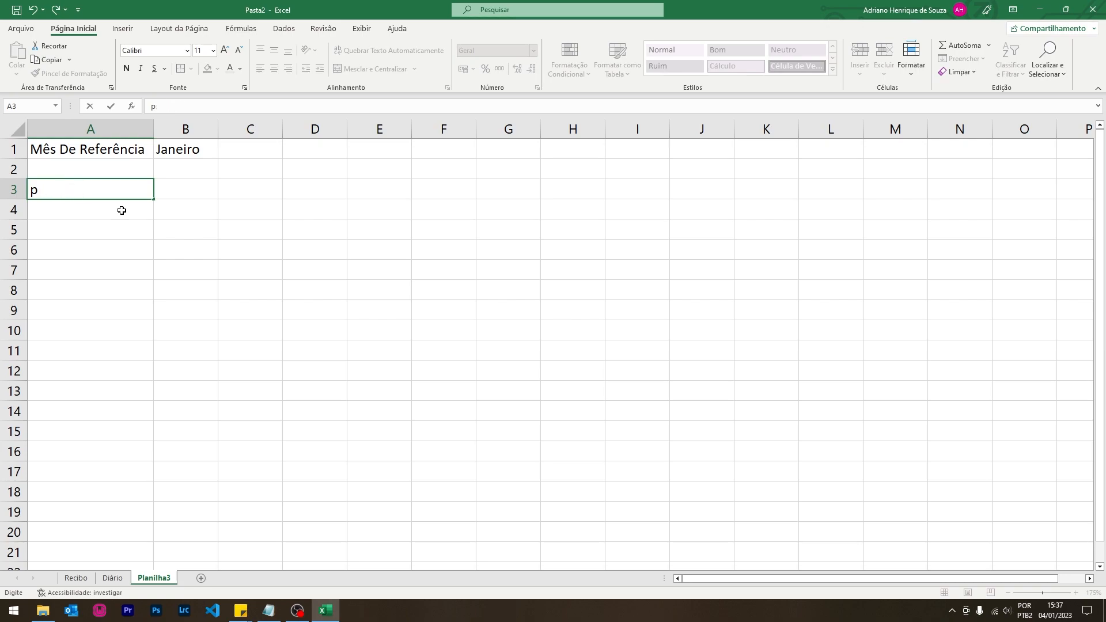
{"action": "type", "text": "rodutos"}
{"action": "key", "text": "Tab"}
{"action": "type", "text": "Qtde"}
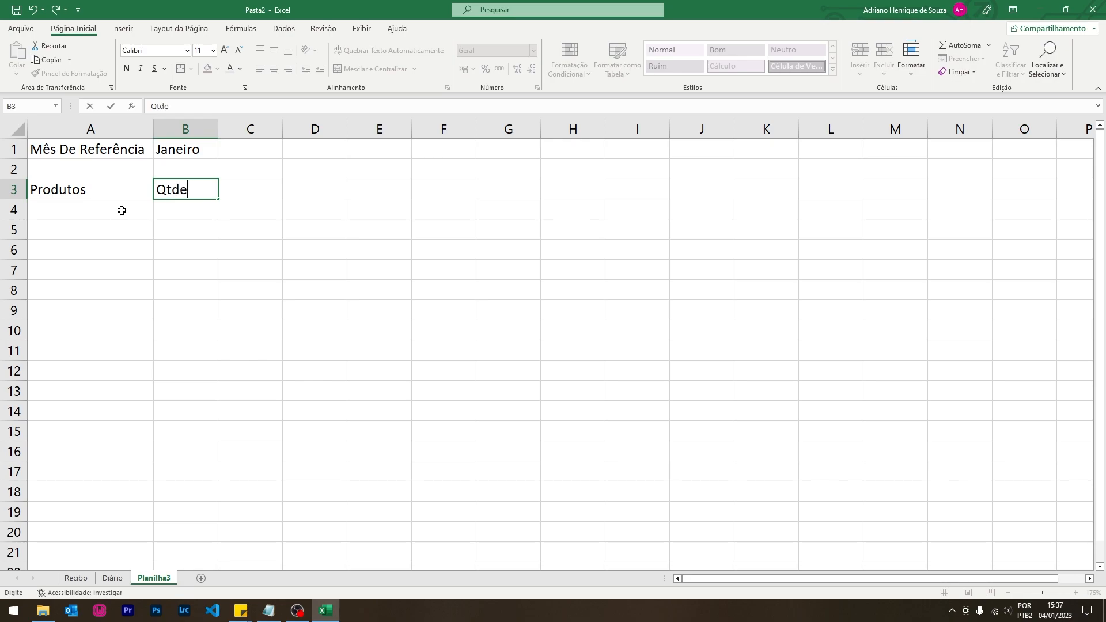
{"action": "key", "text": "Tab"}
{"action": "type", "text": "Valor de Compras"}
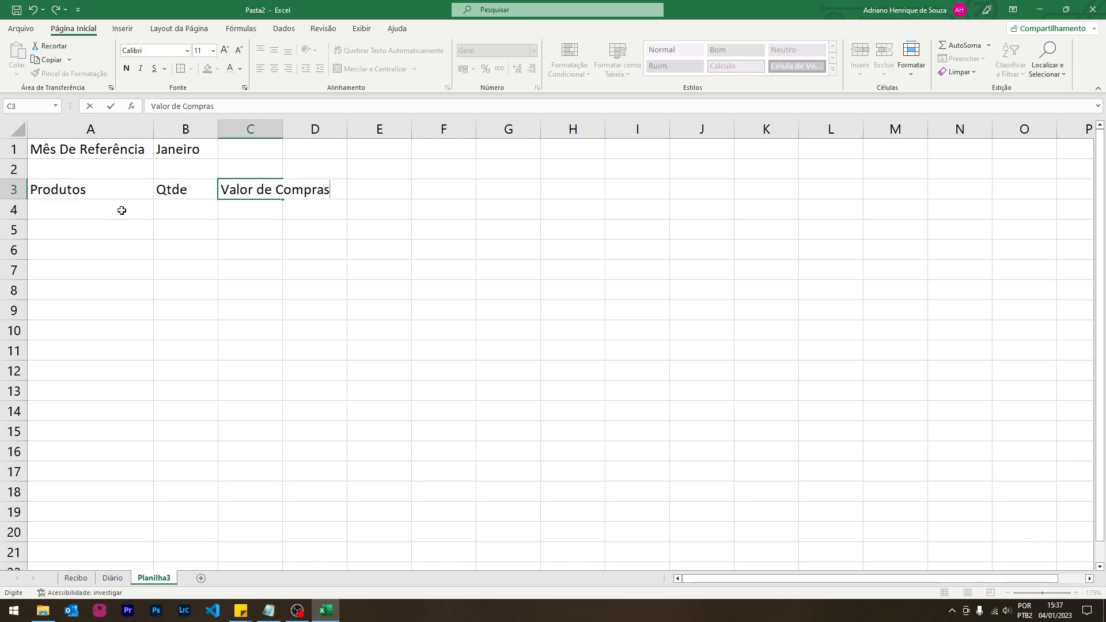
{"action": "key", "text": "Return"}
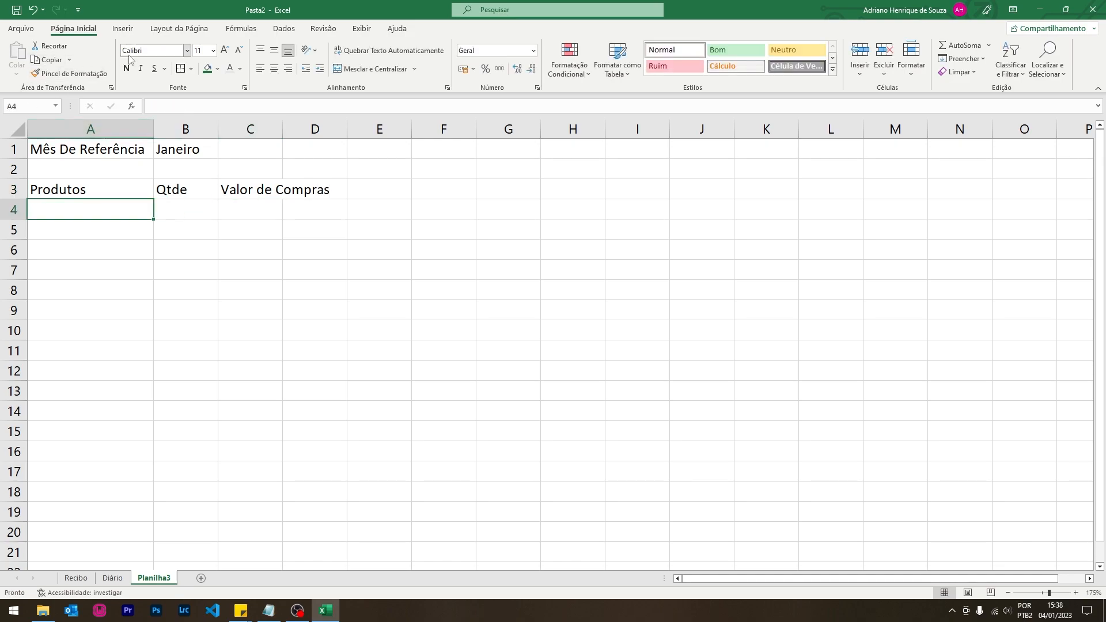
{"action": "double_click", "coordinate": [282, 129]}
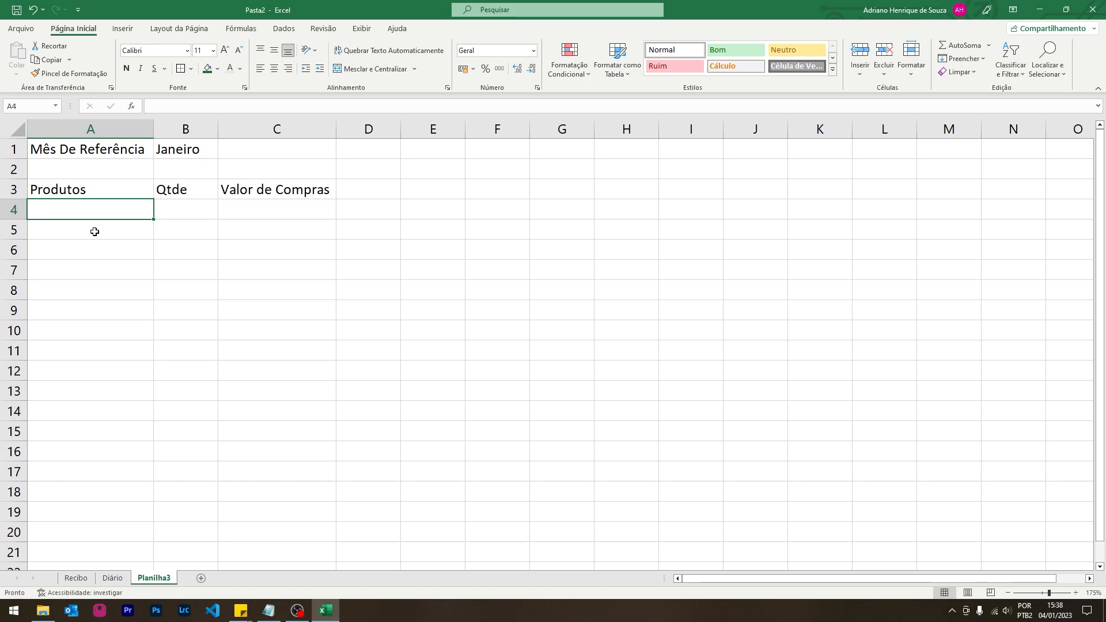
- Copy the five product names from Recibo into A4:A8
{"action": "left_click", "coordinate": [88, 578]}
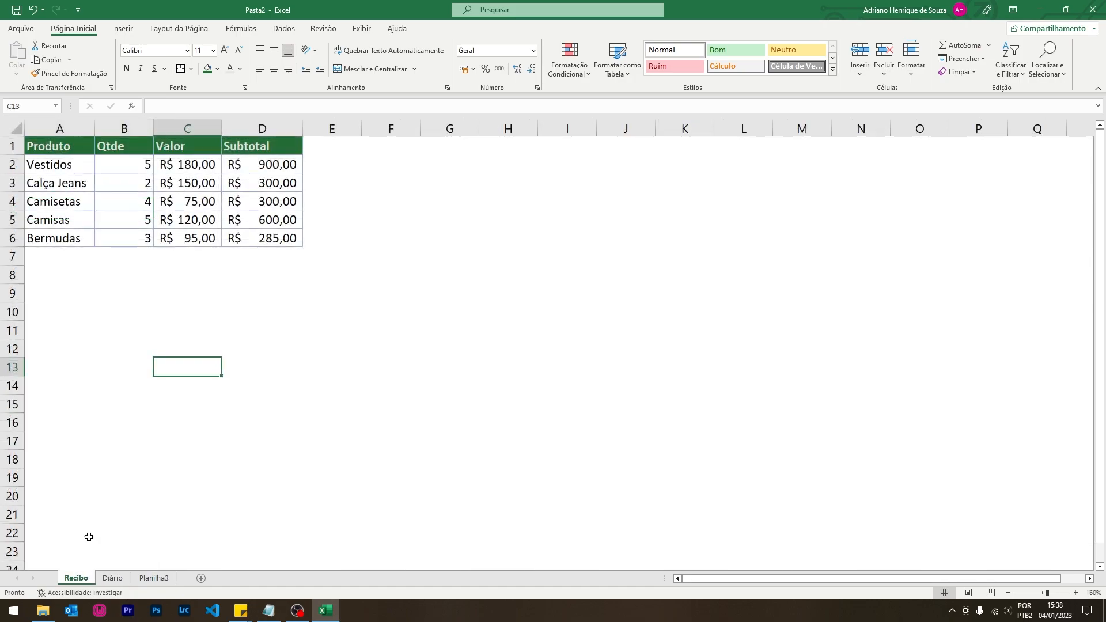
{"action": "left_click_drag", "start_coordinate": [56, 165], "coordinate": [69, 236]}
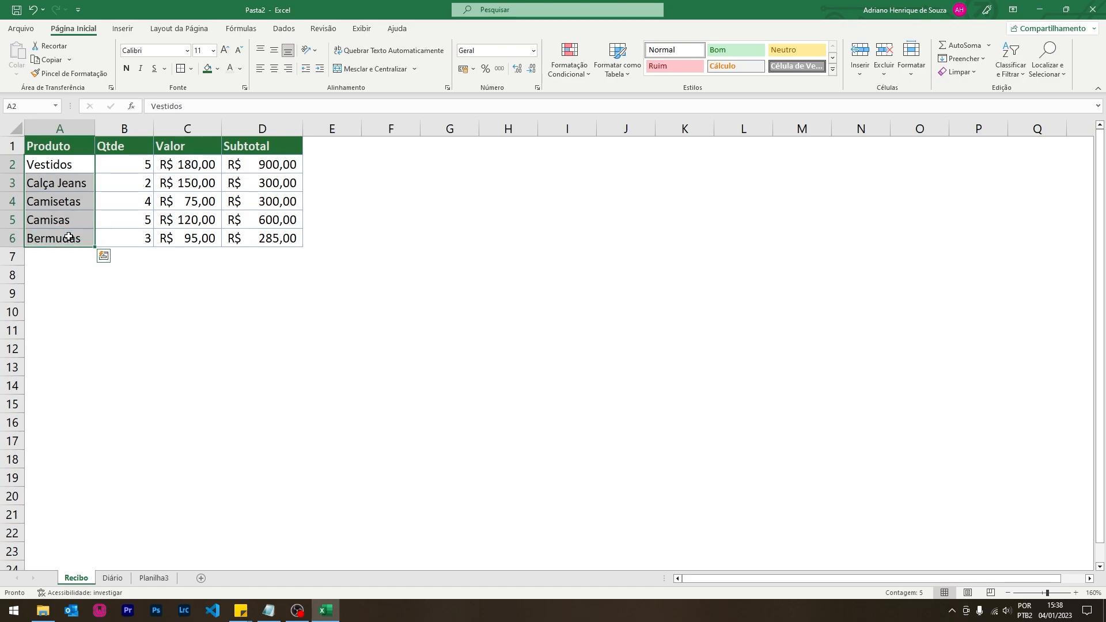
{"action": "key", "text": "ctrl+c"}
{"action": "left_click", "coordinate": [154, 577]}
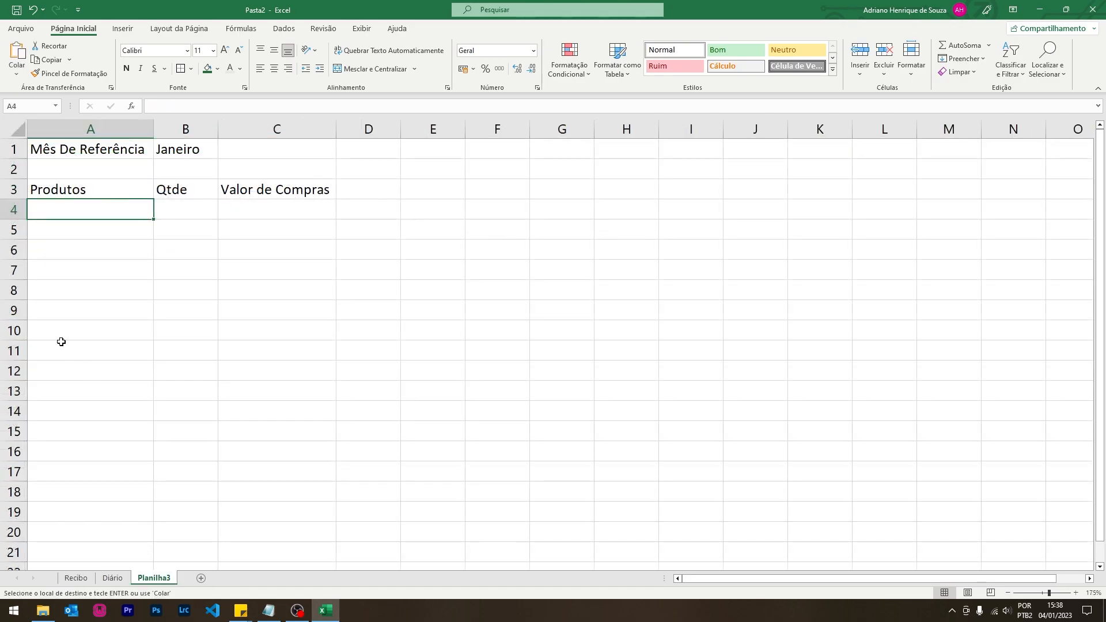
{"action": "key", "text": "ctrl+v"}
{"action": "left_click", "coordinate": [176, 340]}
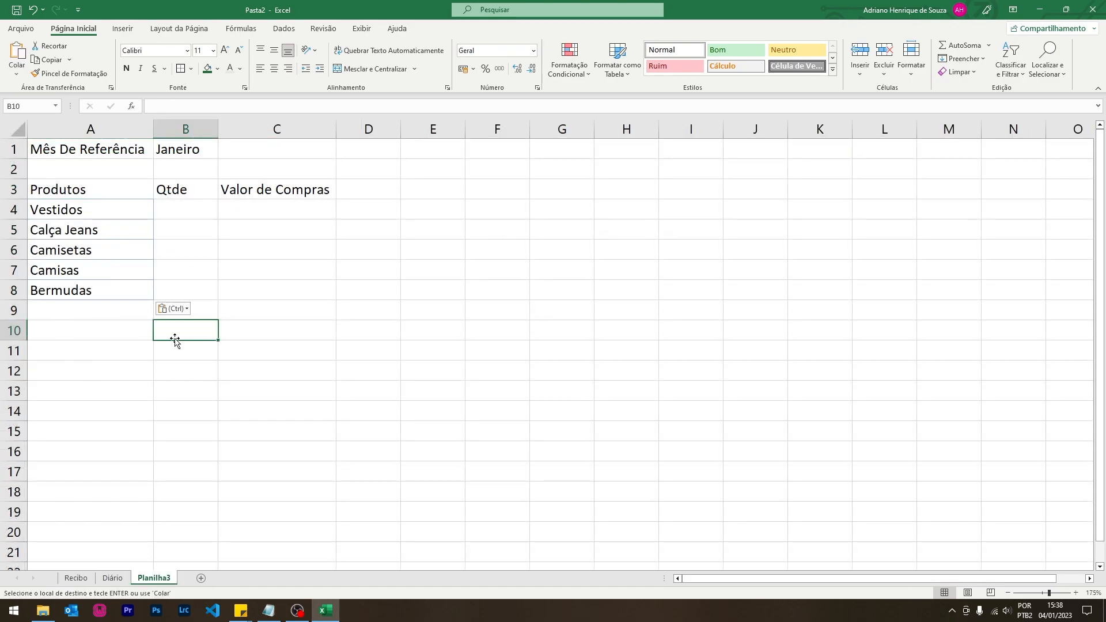
{"action": "left_click_drag", "start_coordinate": [106, 211], "coordinate": [95, 287]}
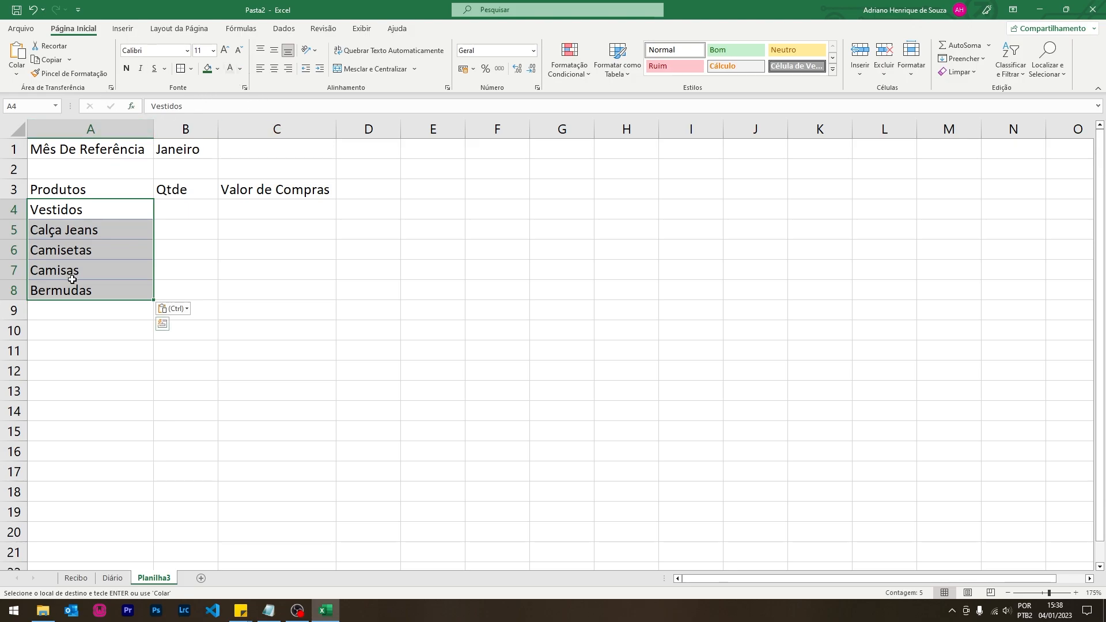
{"action": "left_click", "coordinate": [119, 231]}
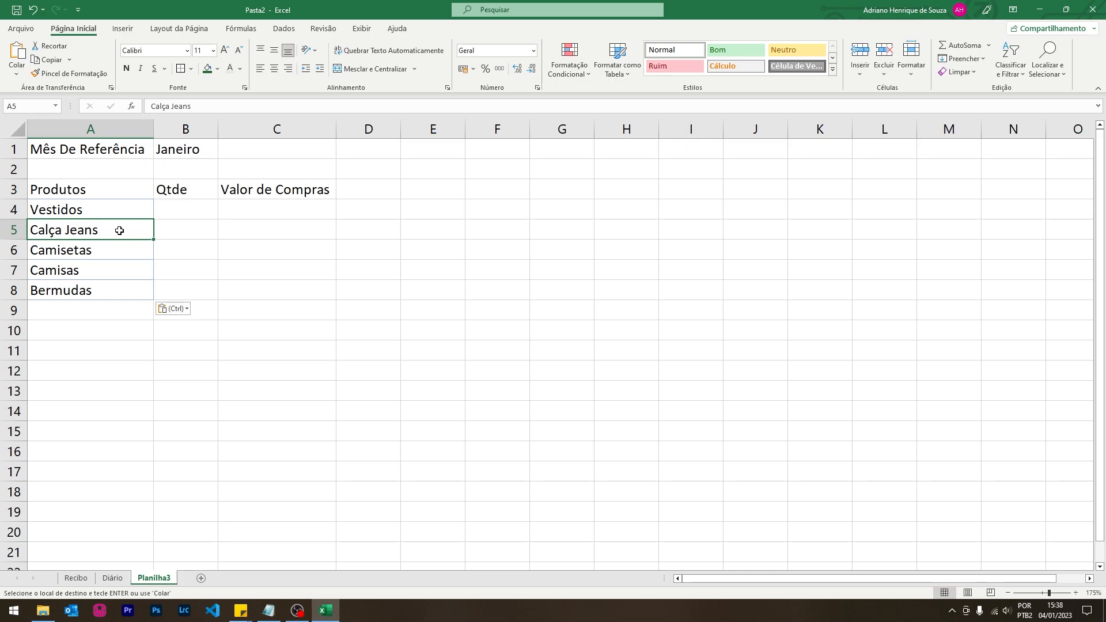
- Enter quantities 10, 15, 20, 12 and 15 in B4:B8
{"action": "left_click", "coordinate": [192, 209]}
{"action": "type", "text": "10"}
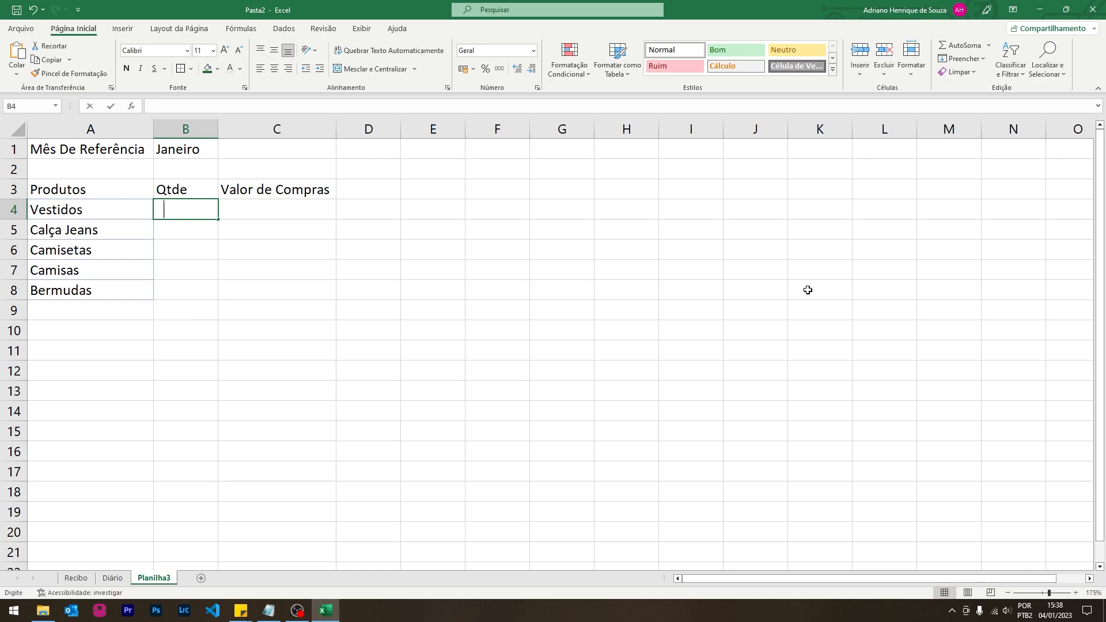
{"action": "key", "text": "Return"}
{"action": "type", "text": "15"}
{"action": "key", "text": "Return"}
{"action": "type", "text": "20"}
{"action": "key", "text": "Return"}
{"action": "type", "text": "12"}
{"action": "key", "text": "Return"}
{"action": "type", "text": "1"}
{"action": "key", "text": "Return"}
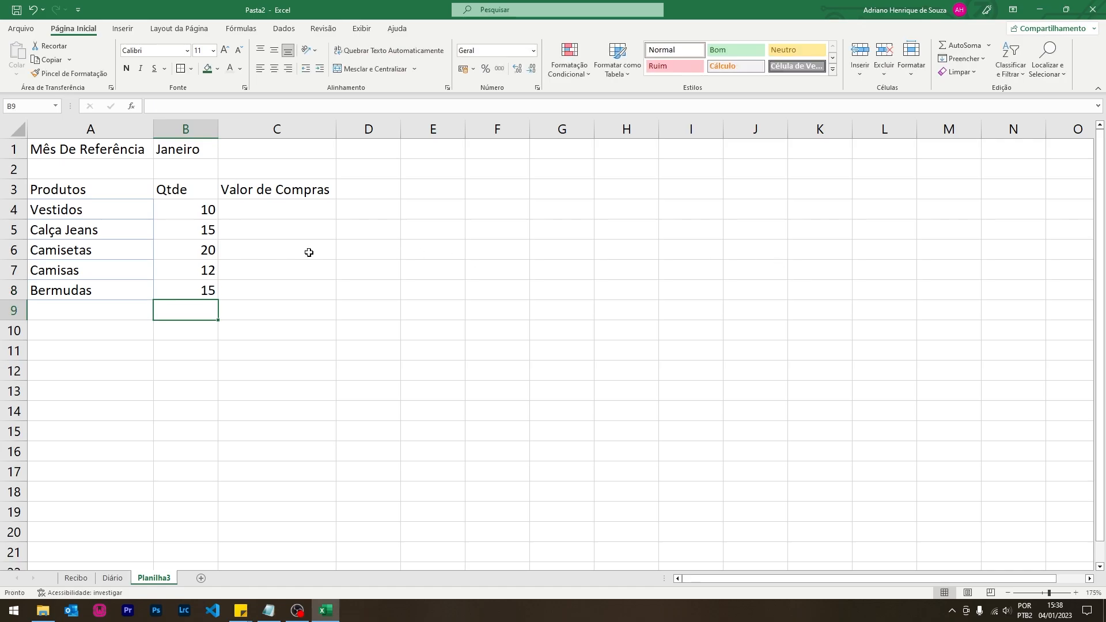
{"action": "left_click", "coordinate": [286, 212]}
- Copy the five Recibo prices into C4:C8
{"action": "left_click", "coordinate": [76, 578]}
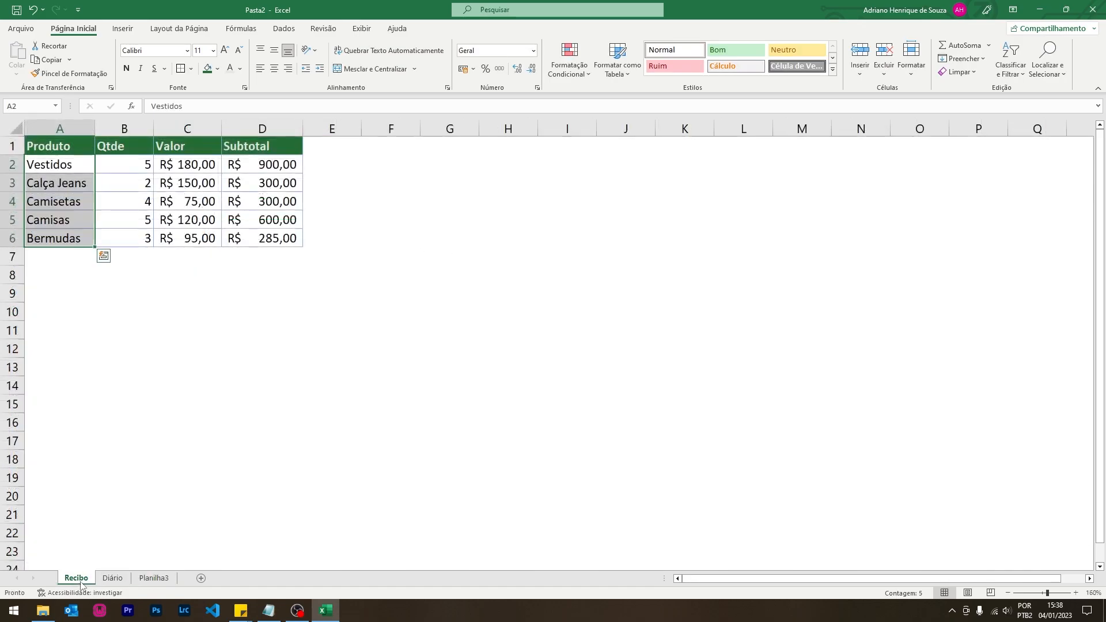
{"action": "left_click_drag", "start_coordinate": [183, 167], "coordinate": [180, 233]}
{"action": "key", "text": "ctrl+c"}
{"action": "left_click", "coordinate": [145, 578]}
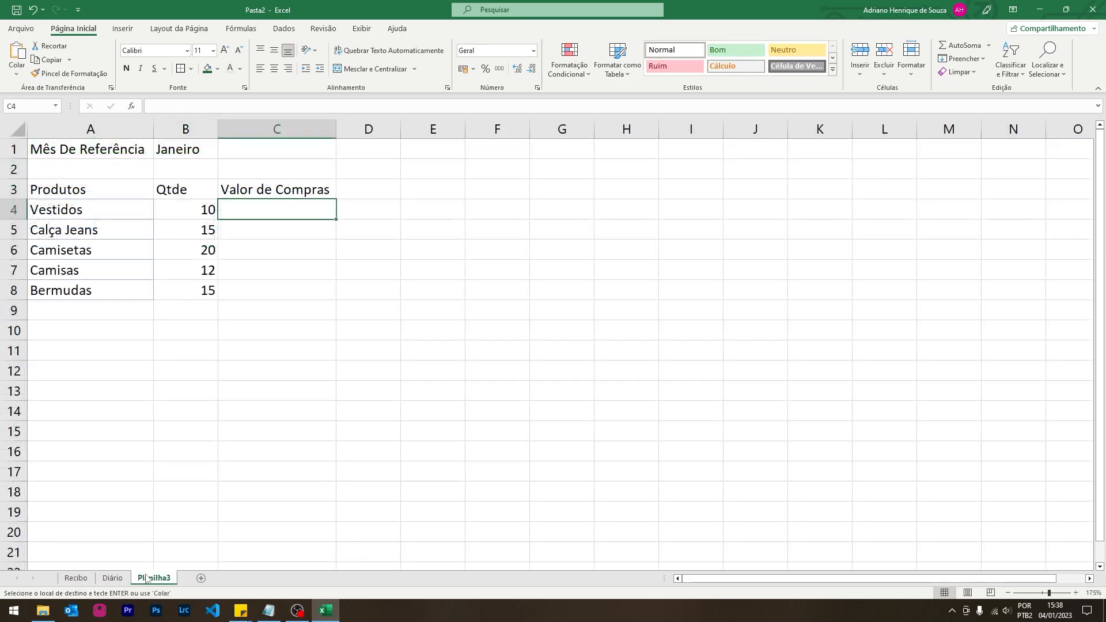
{"action": "key", "text": "ctrl+v"}
{"action": "left_click_drag", "start_coordinate": [84, 189], "coordinate": [234, 208]}
{"action": "left_click", "coordinate": [277, 264]}
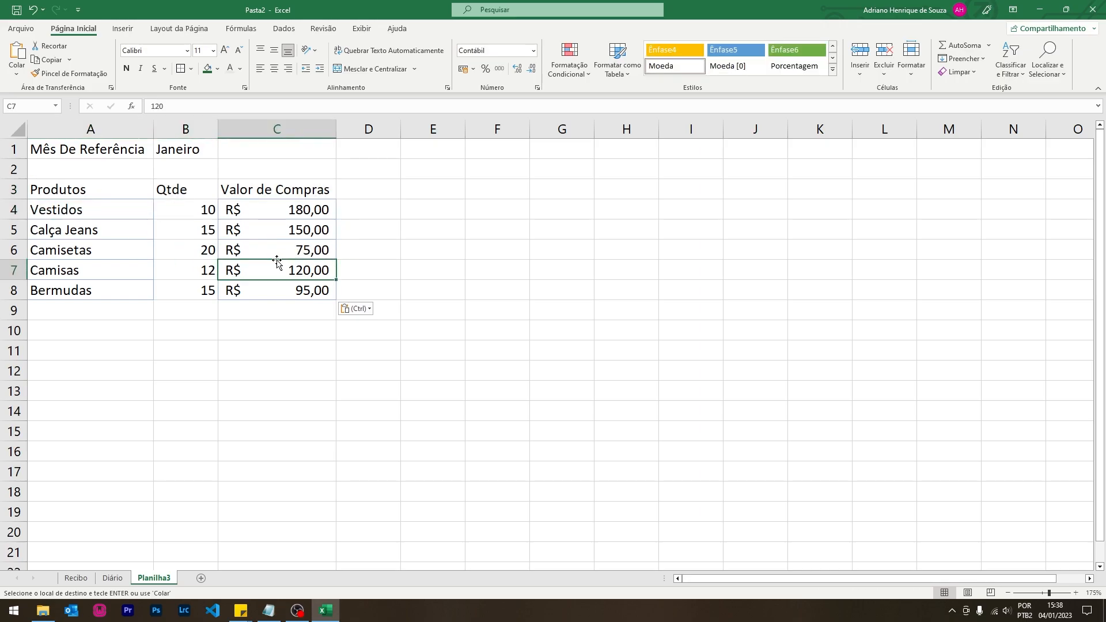
- Shorten the C3 header to Valor de Compra
{"action": "double_click", "coordinate": [325, 190]}
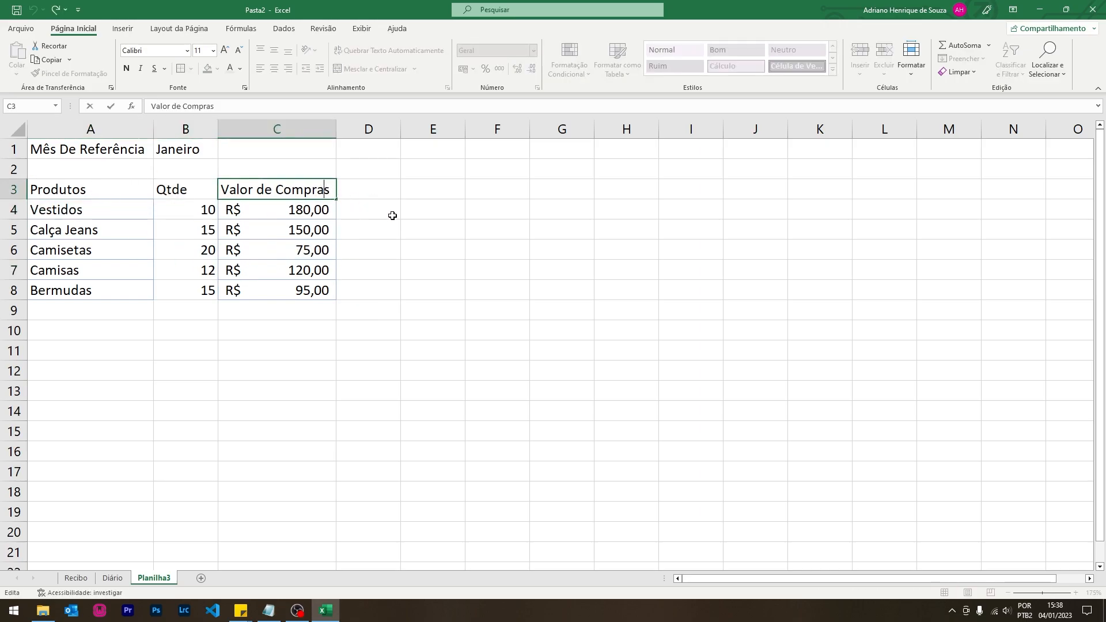
{"action": "key", "text": "Delete"}
{"action": "key", "text": "Return"}
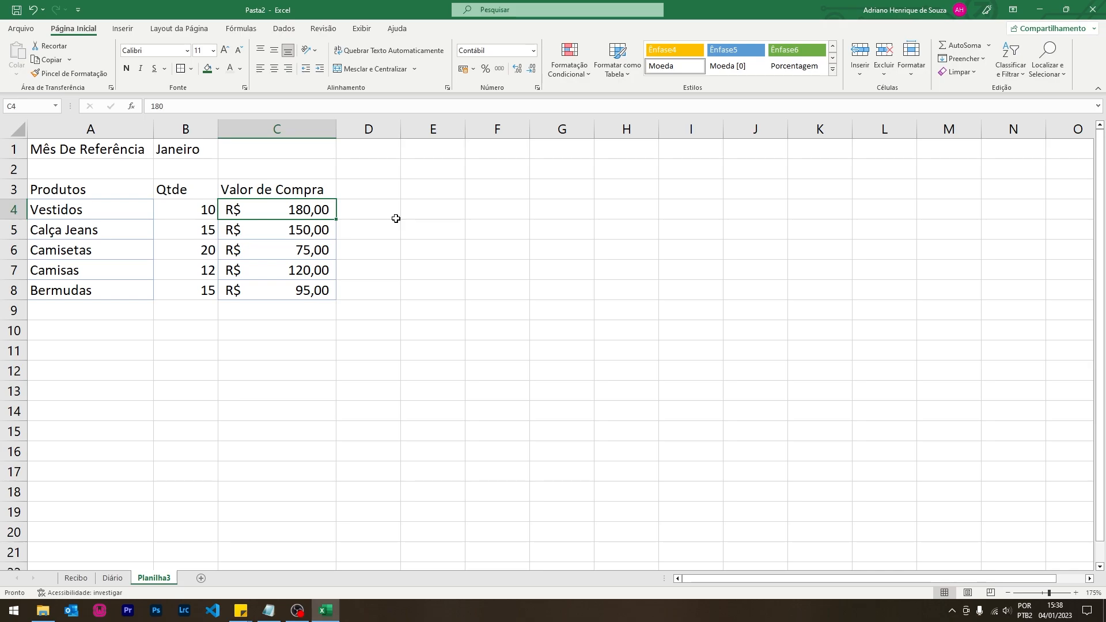
{"action": "double_click", "coordinate": [146, 577]}
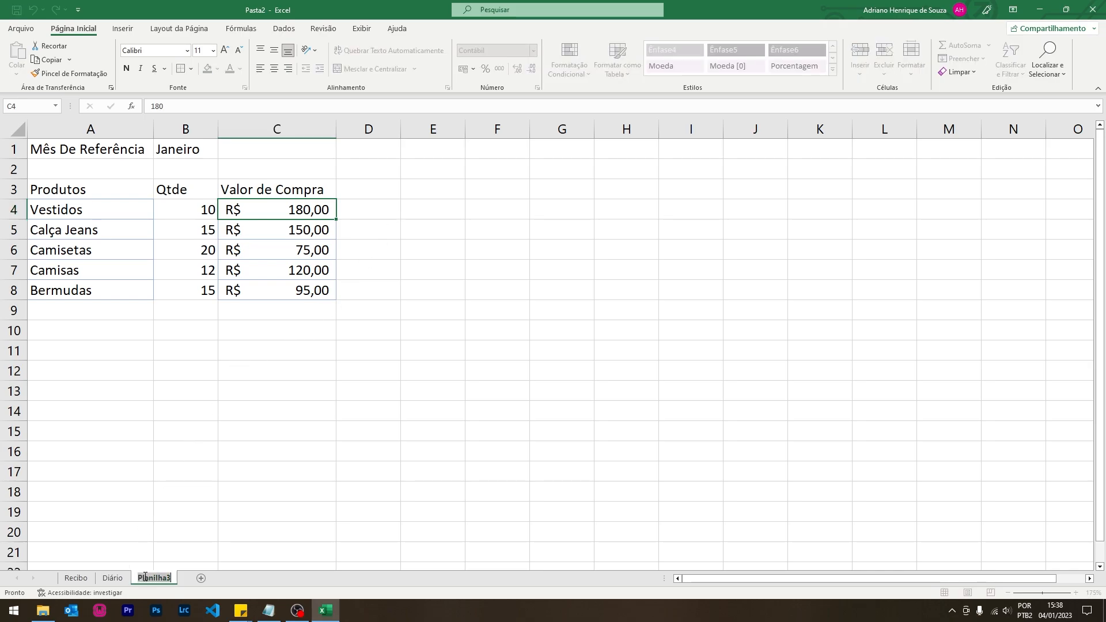
- Rename the sheet Janeiro and duplicate it as a Fevereiro sheet
{"action": "type", "text": "Janeiro"}
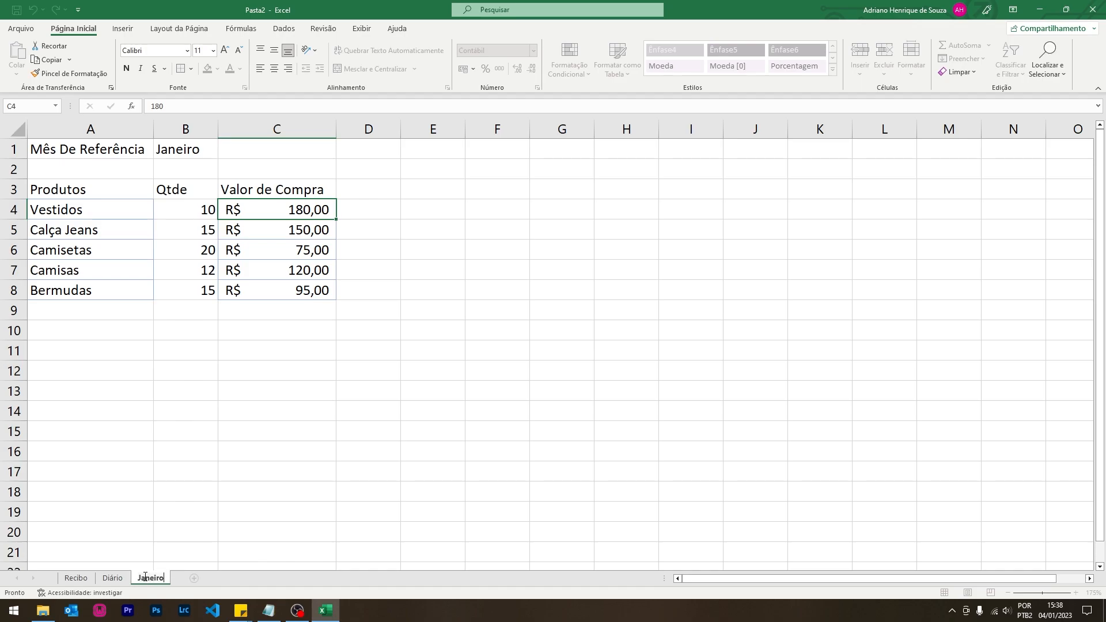
{"action": "key", "text": "Return"}
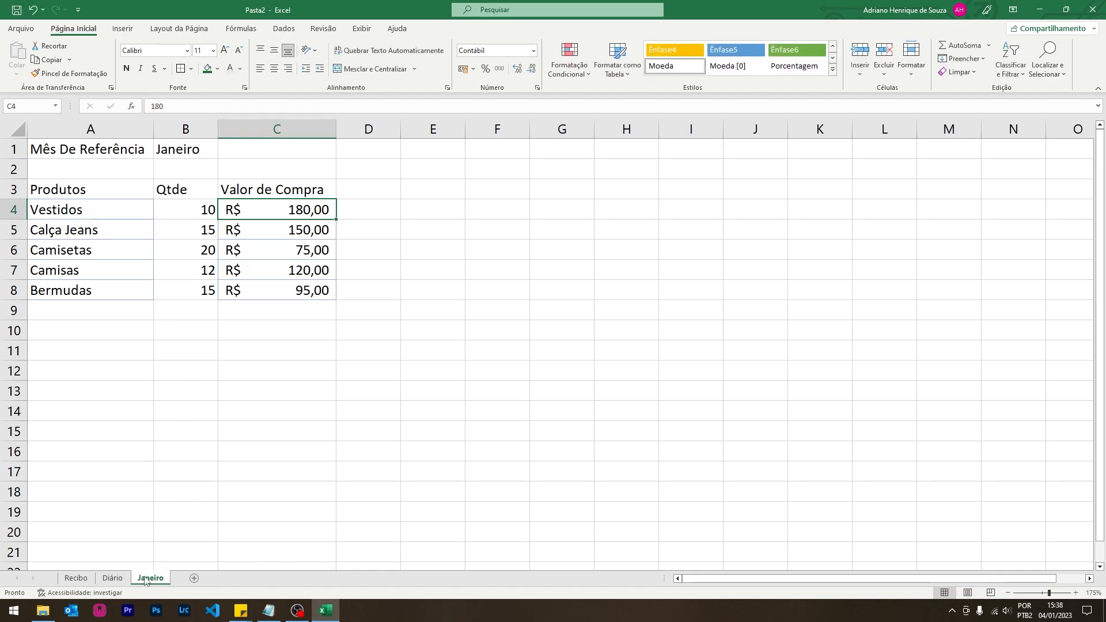
{"action": "left_click_drag", "start_coordinate": [160, 582], "coordinate": [185, 582]}
{"action": "type", "text": "Fevereiro"}
{"action": "key", "text": "Return"}
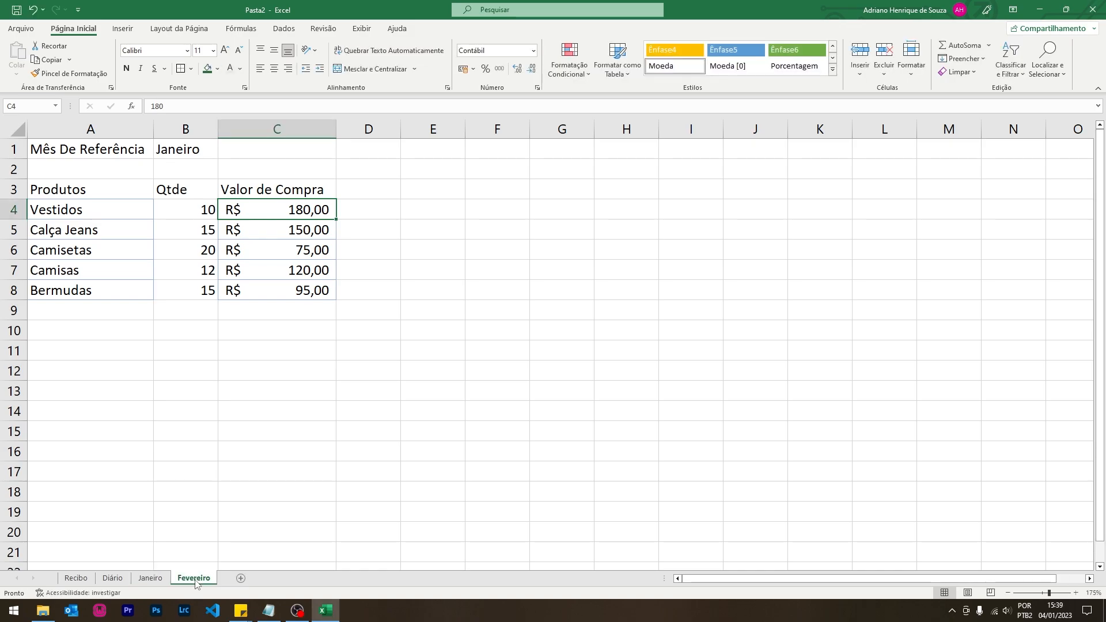
- Change the month in B1 to Fevereiro
{"action": "left_click", "coordinate": [189, 147]}
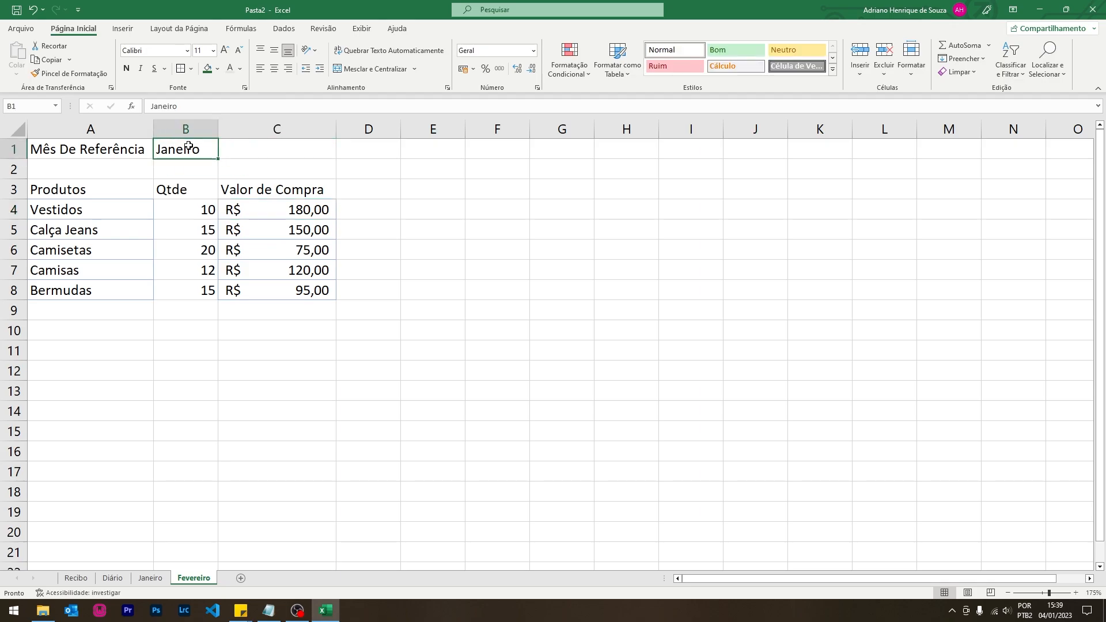
{"action": "type", "text": "Fevere"}
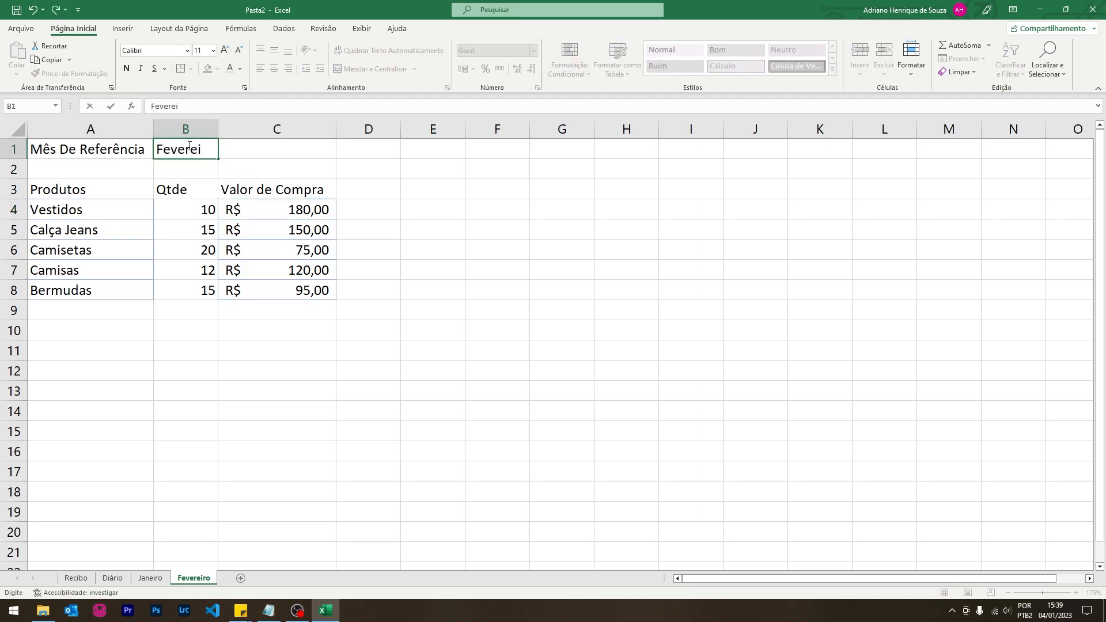
{"action": "key", "text": "Return"}
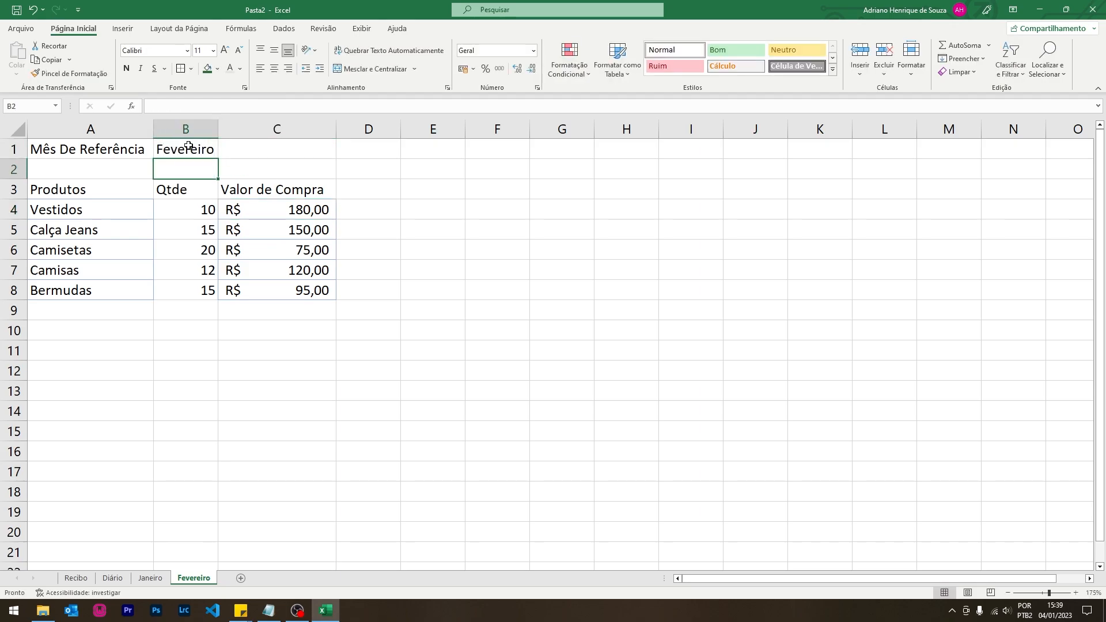
- Set Fevereiro's quantities in B4:B8 to 20, 10, 5, 8 and 10
{"action": "left_click", "coordinate": [195, 188]}
{"action": "left_click", "coordinate": [200, 205]}
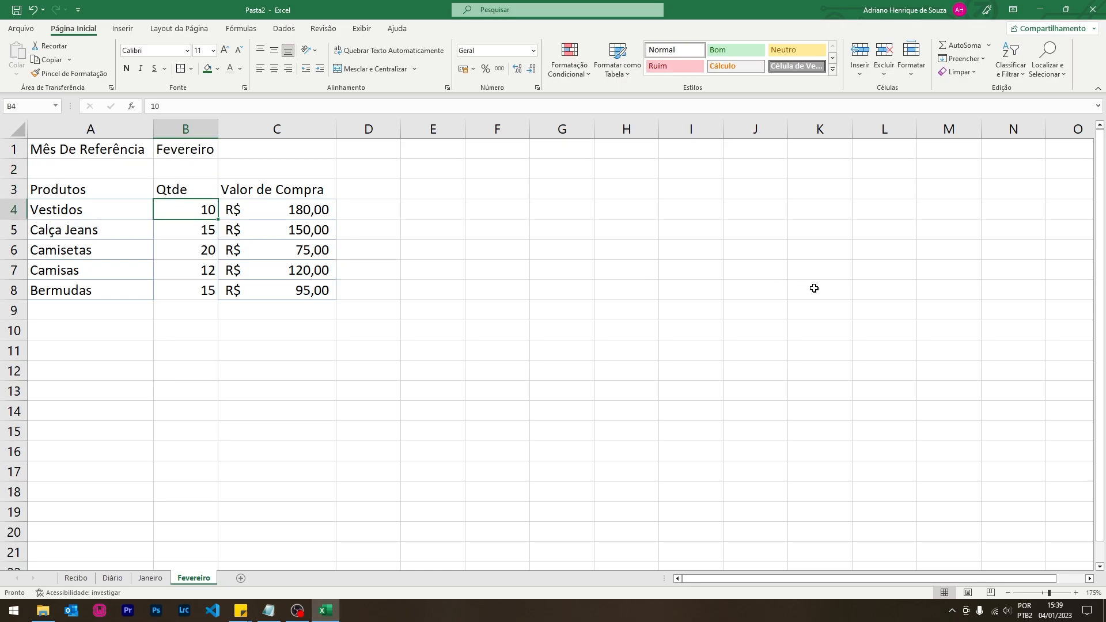
{"action": "type", "text": "20"}
{"action": "key", "text": "Return"}
{"action": "type", "text": "10"}
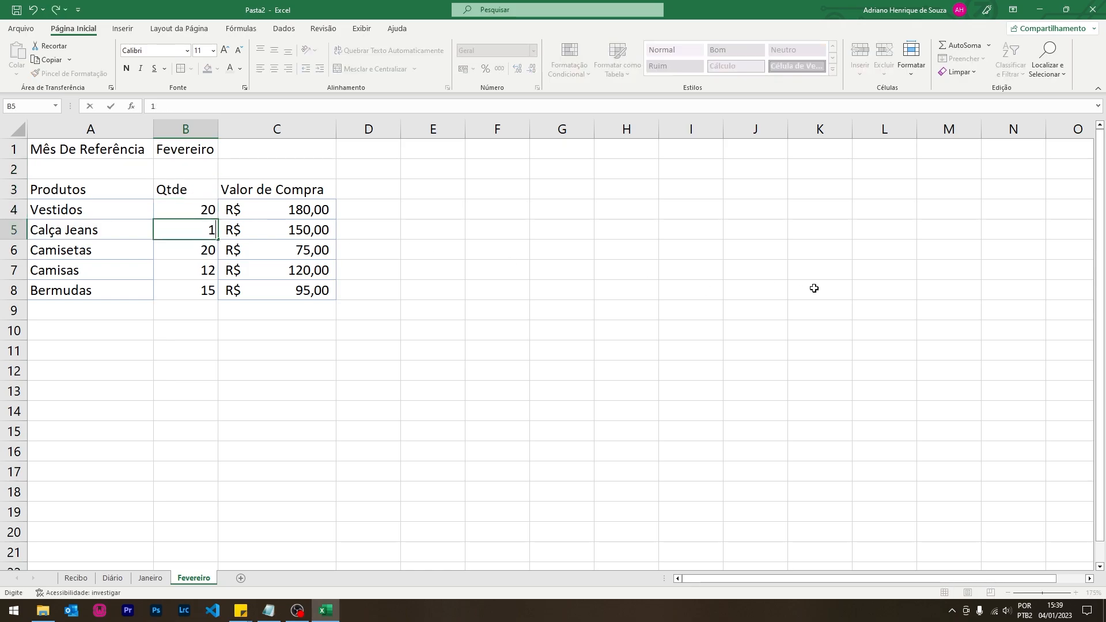
{"action": "key", "text": "Return"}
{"action": "type", "text": "5"}
{"action": "key", "text": "Return"}
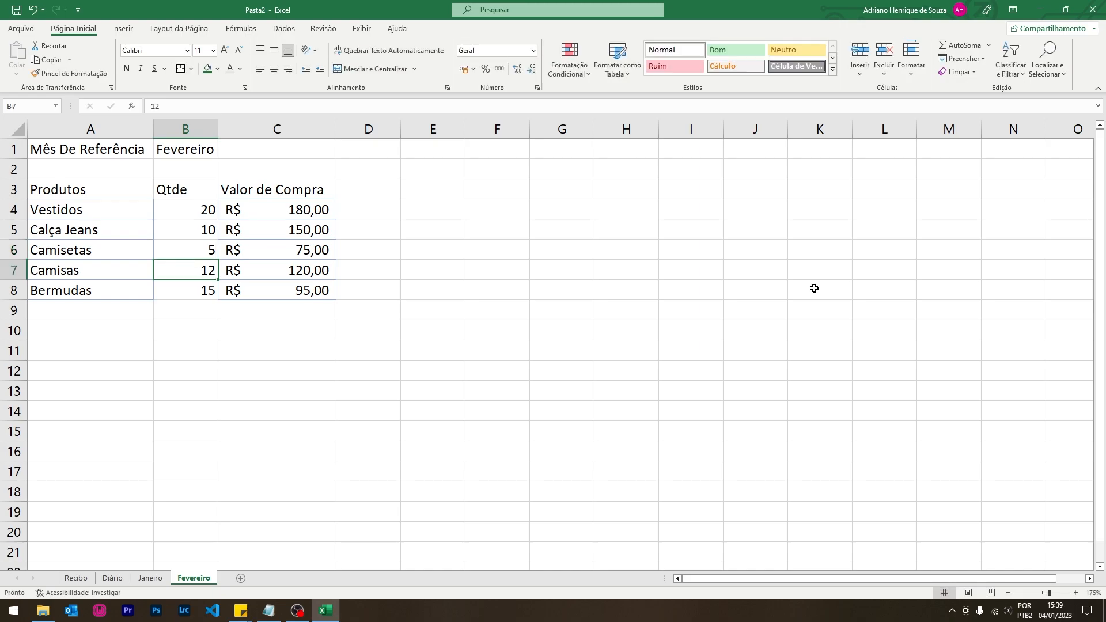
{"action": "type", "text": "8"}
{"action": "key", "text": "Return"}
{"action": "type", "text": "10"}
{"action": "key", "text": "Return"}
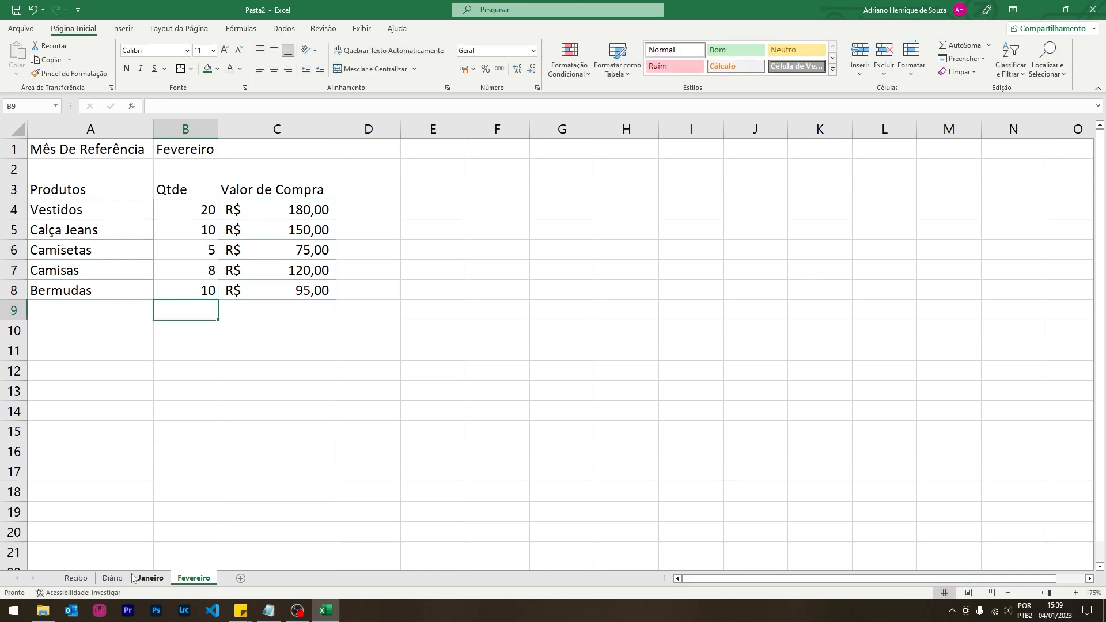
{"action": "left_click", "coordinate": [149, 578]}
{"action": "left_click", "coordinate": [185, 580]}
- Add four new blank sheets after Fevereiro
{"action": "left_click", "coordinate": [241, 578]}
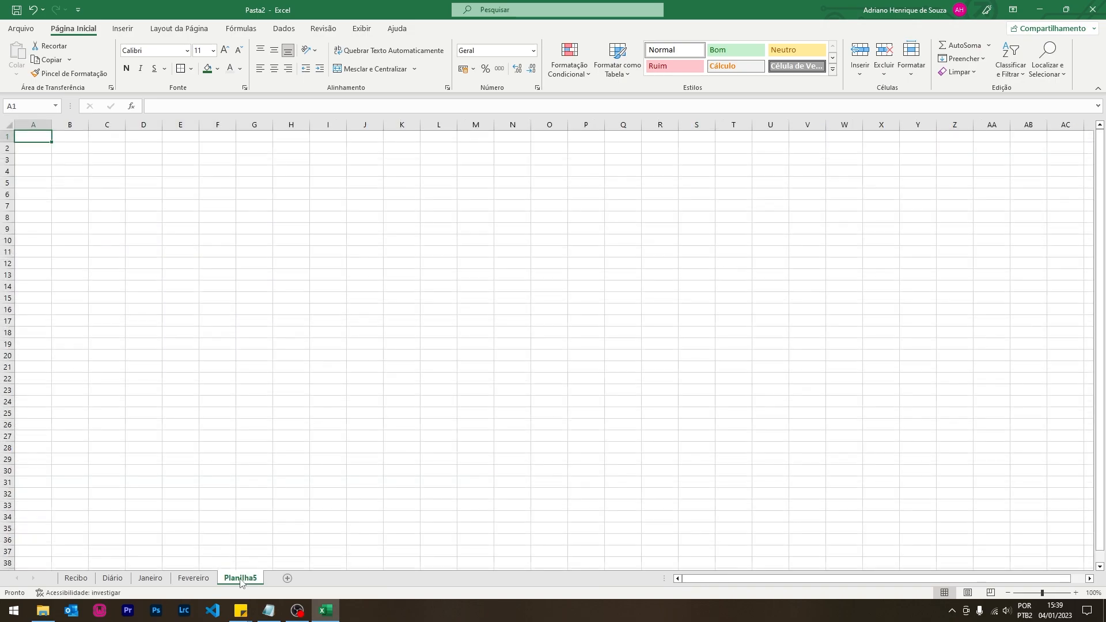
{"action": "left_click", "coordinate": [289, 578]}
{"action": "left_click", "coordinate": [334, 578]}
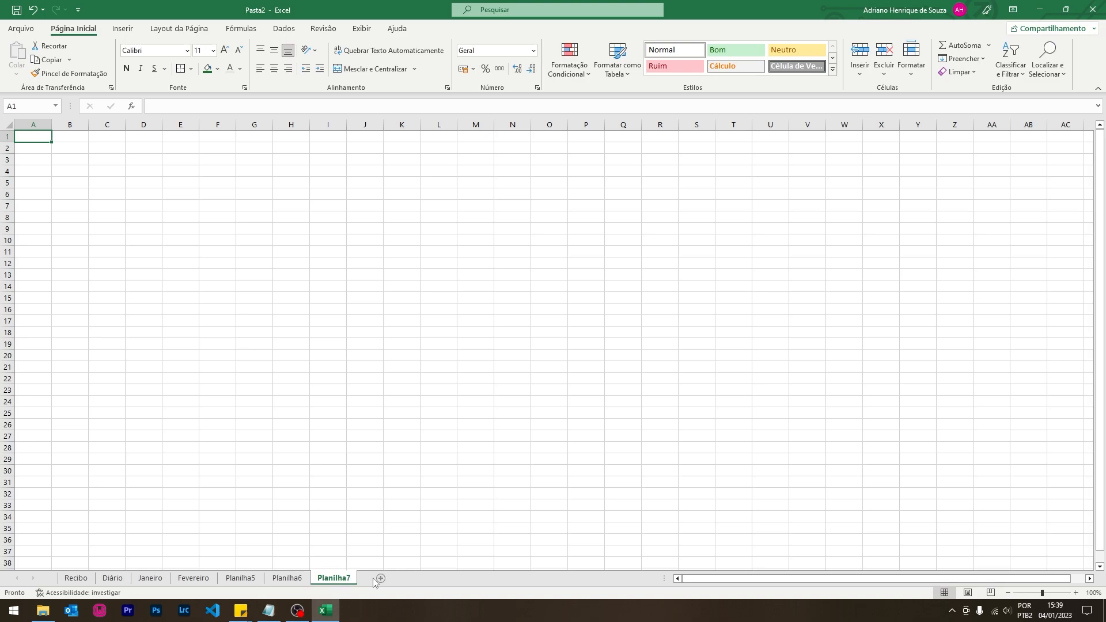
{"action": "left_click", "coordinate": [379, 578]}
- Rename the new sheets Março, Abril, Maio and Junho, then return to Janeiro
{"action": "left_click", "coordinate": [247, 578], "text": "shift"}
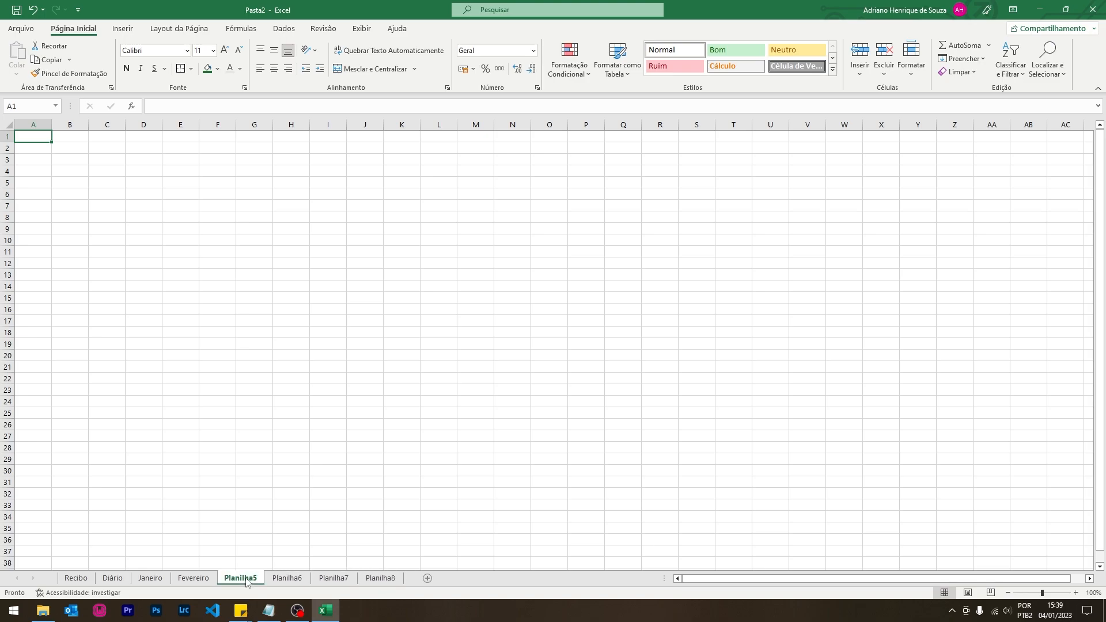
{"action": "type", "text": "Março"}
{"action": "key", "text": "Return"}
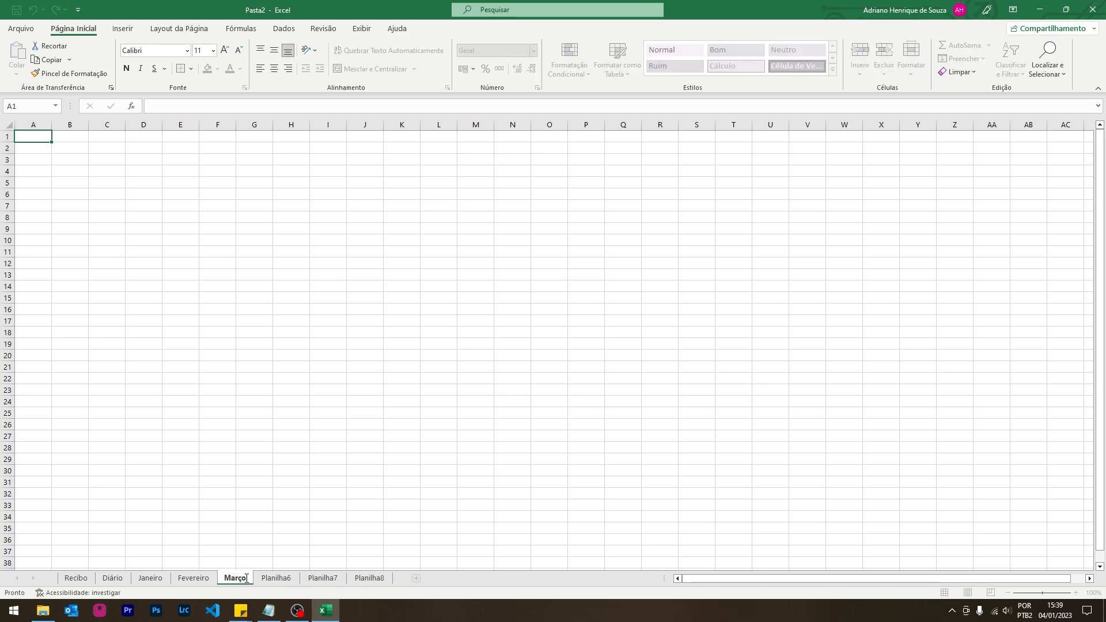
{"action": "double_click", "coordinate": [287, 582]}
{"action": "type", "text": "Abril"}
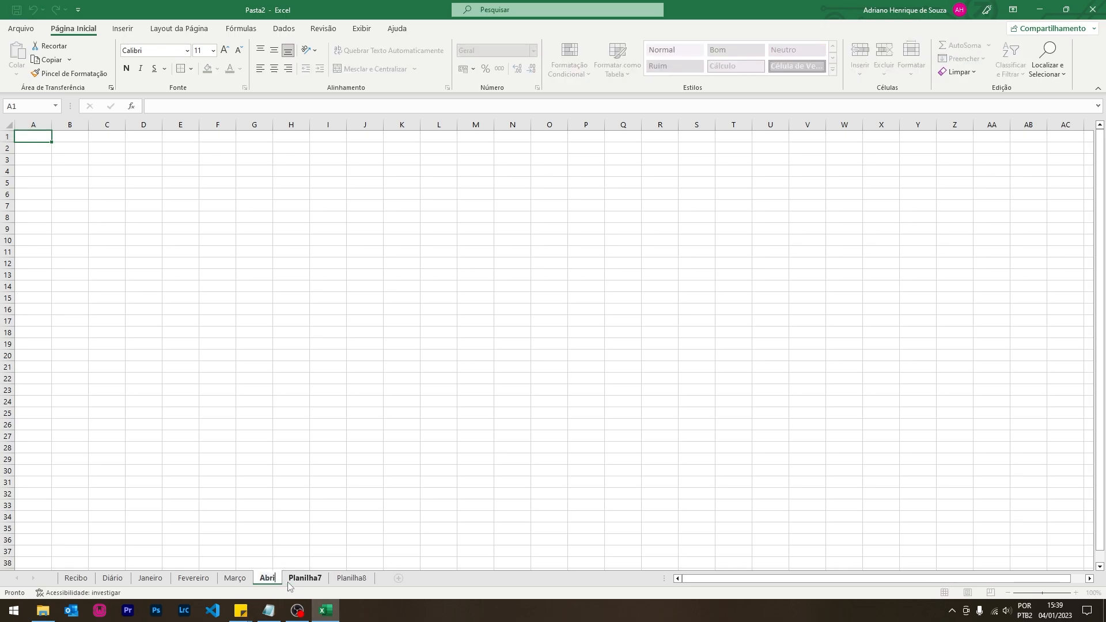
{"action": "key", "text": "Return"}
{"action": "double_click", "coordinate": [297, 580]}
{"action": "type", "text": "Maio"}
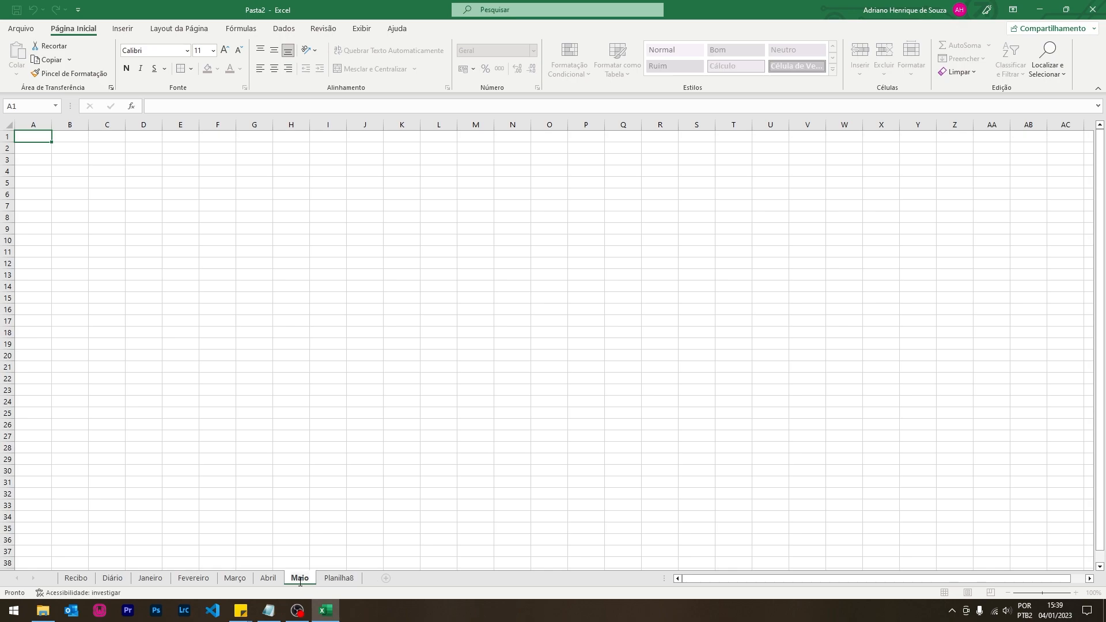
{"action": "double_click", "coordinate": [340, 578]}
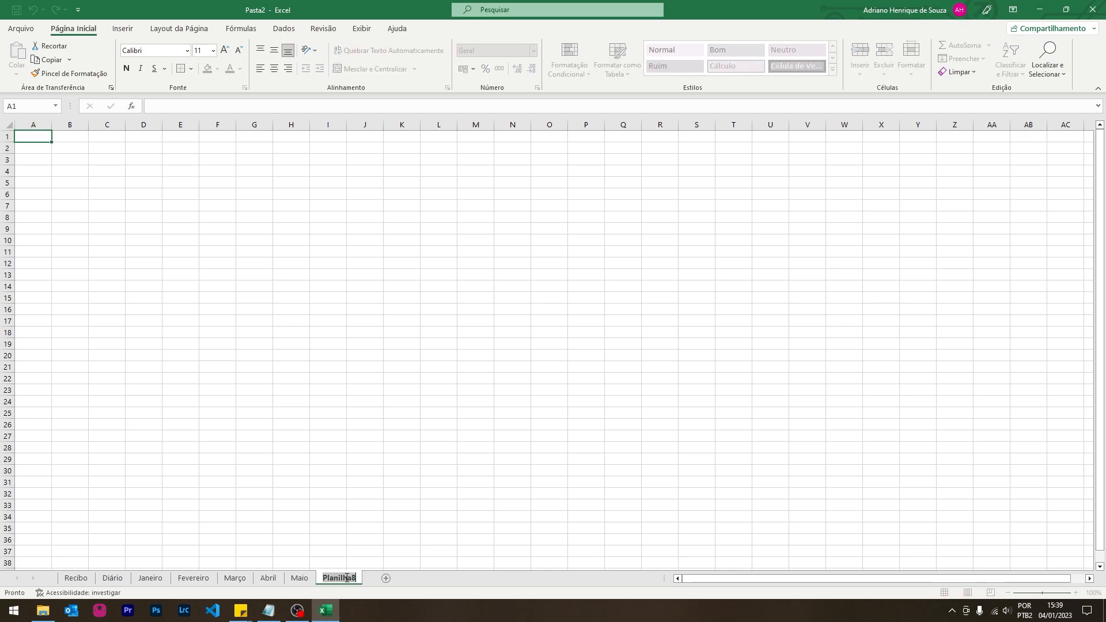
{"action": "type", "text": "Junho"}
{"action": "key", "text": "Return"}
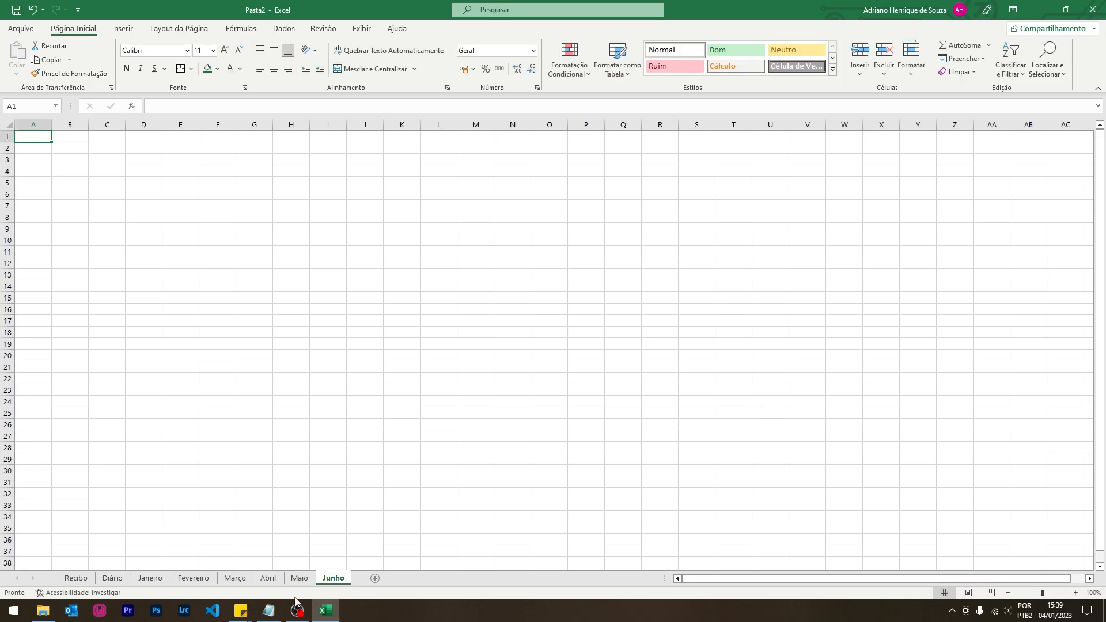
{"action": "left_click", "coordinate": [156, 580]}
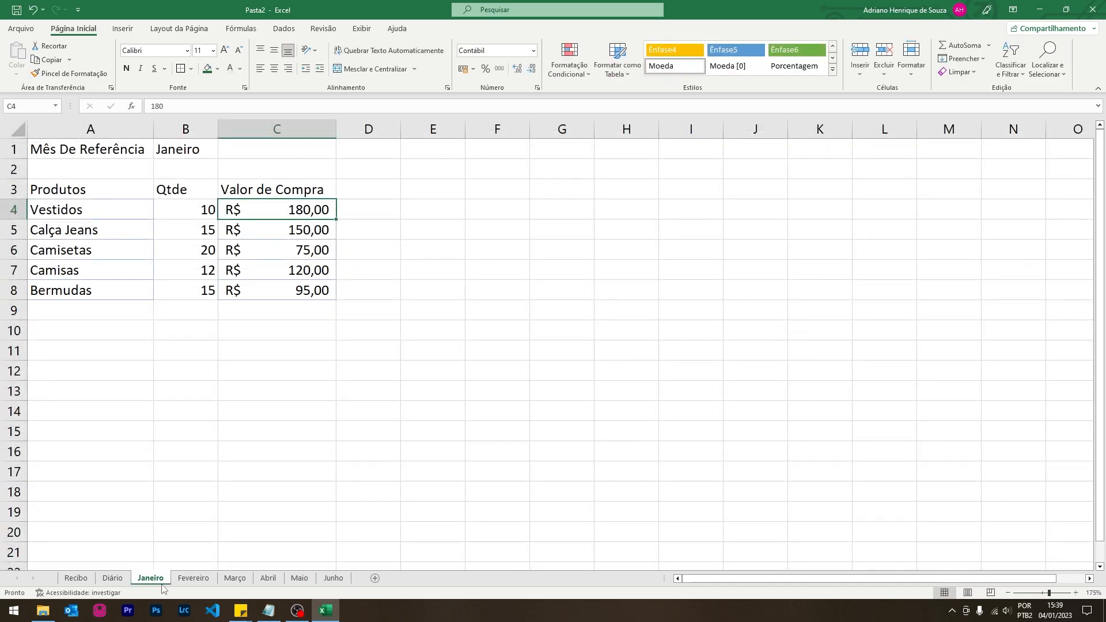
- Group the Fevereiro, Março, Abril, Maio and Junho sheets with Janeiro
{"action": "left_click", "coordinate": [193, 579], "text": "ctrl"}
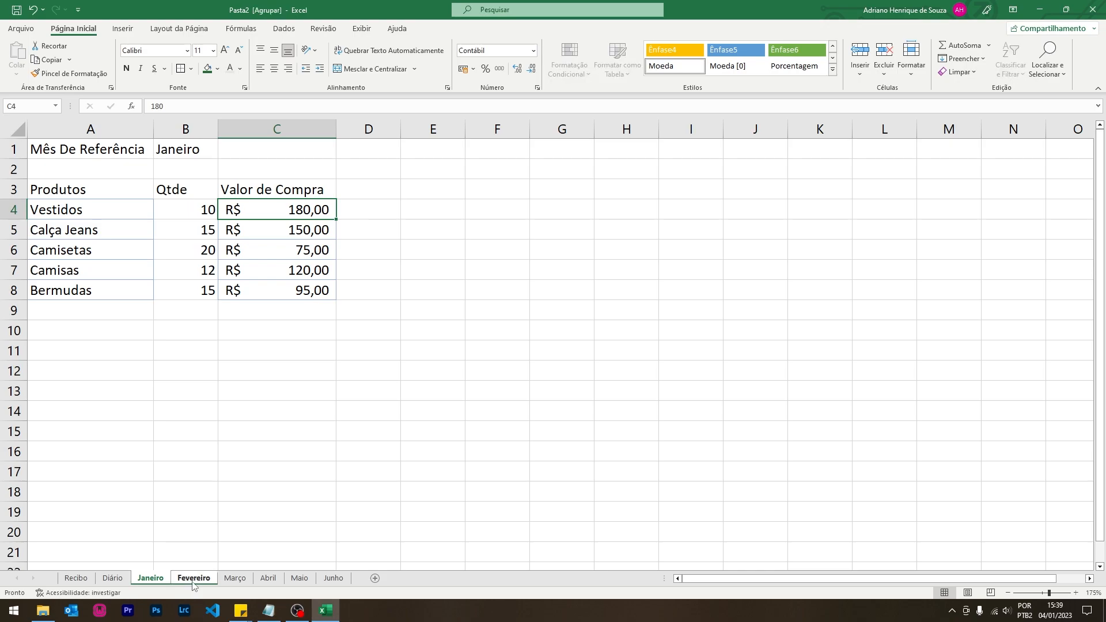
{"action": "left_click", "coordinate": [234, 578], "text": "ctrl"}
{"action": "left_click", "coordinate": [268, 578], "text": "ctrl"}
{"action": "left_click", "coordinate": [300, 578], "text": "ctrl"}
{"action": "left_click", "coordinate": [333, 578], "text": "ctrl"}
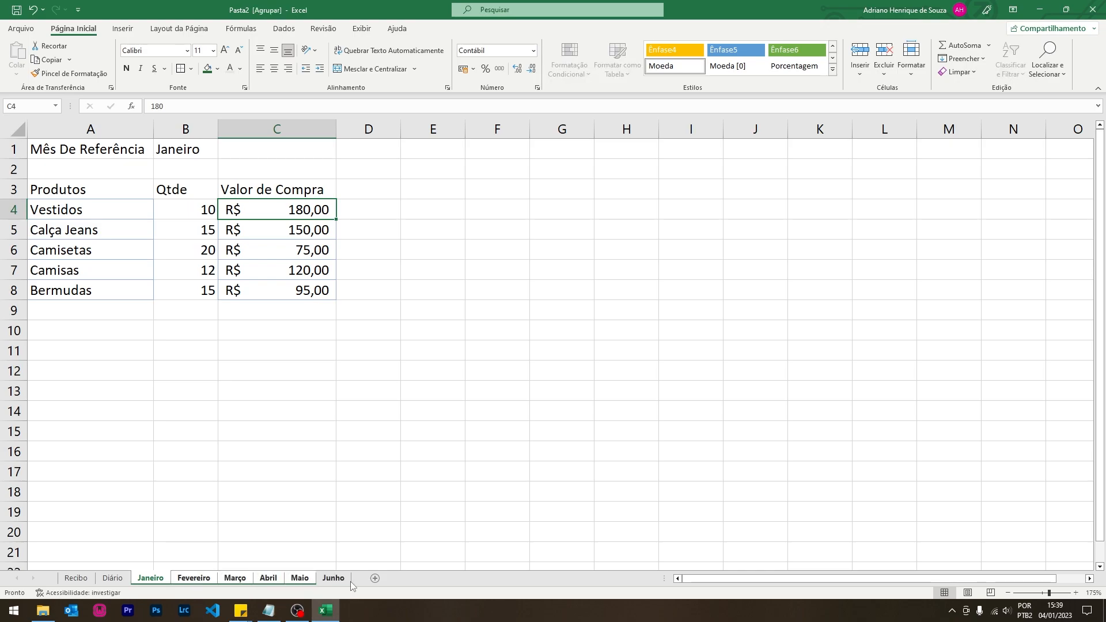
- Clear A1:D9's contents, set No Border, automatic text colour and No Fill
{"action": "left_click_drag", "start_coordinate": [86, 151], "coordinate": [388, 311]}
{"action": "key", "text": "Delete"}
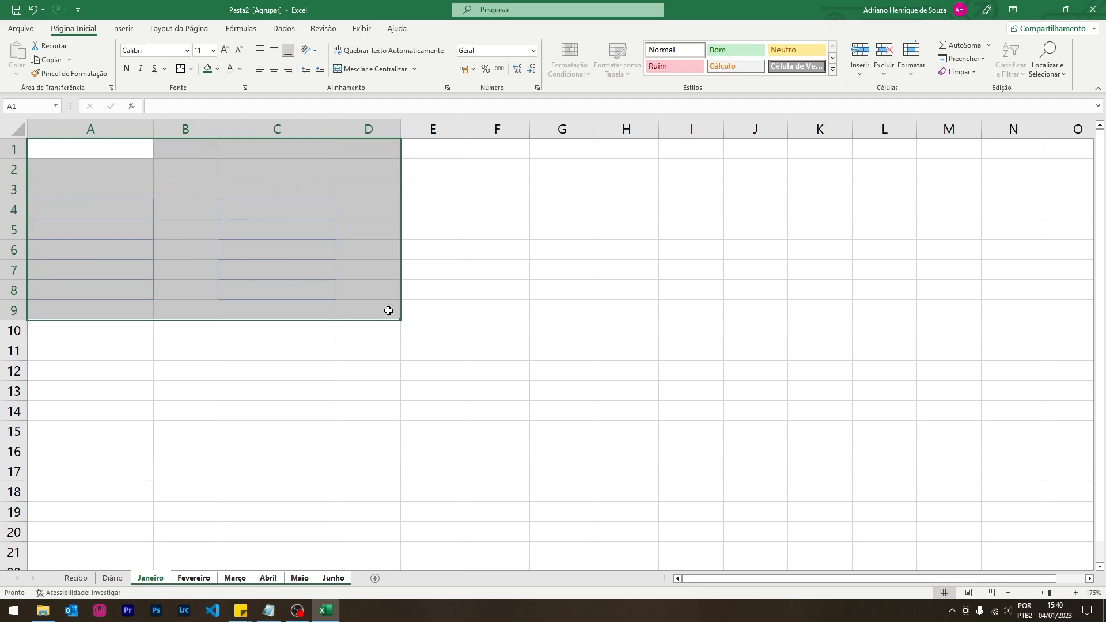
{"action": "left_click", "coordinate": [192, 70]}
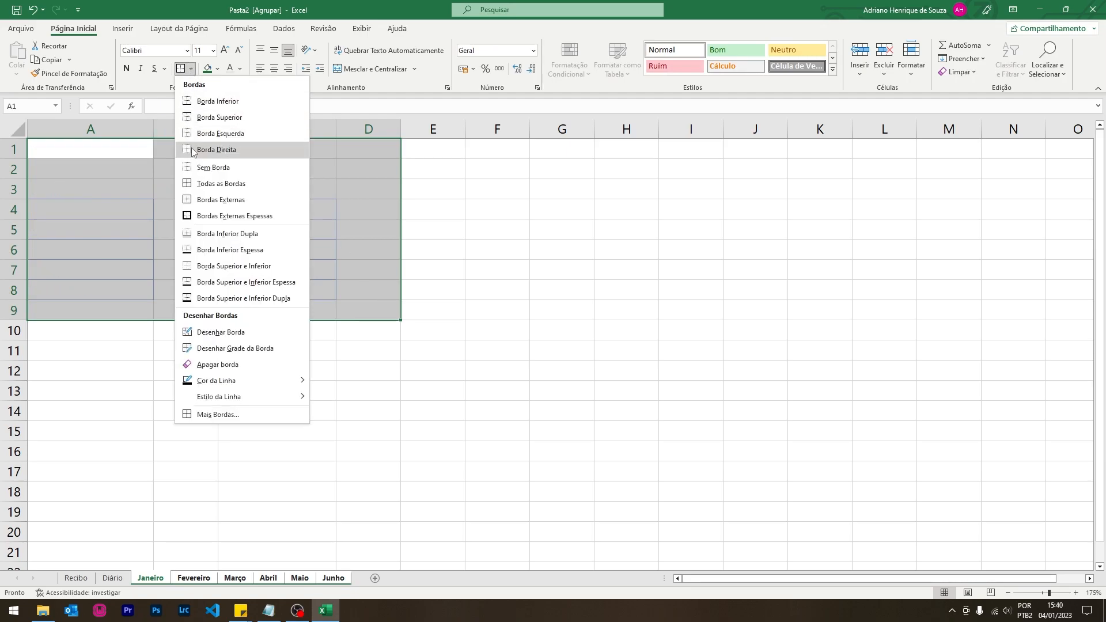
{"action": "left_click", "coordinate": [197, 168]}
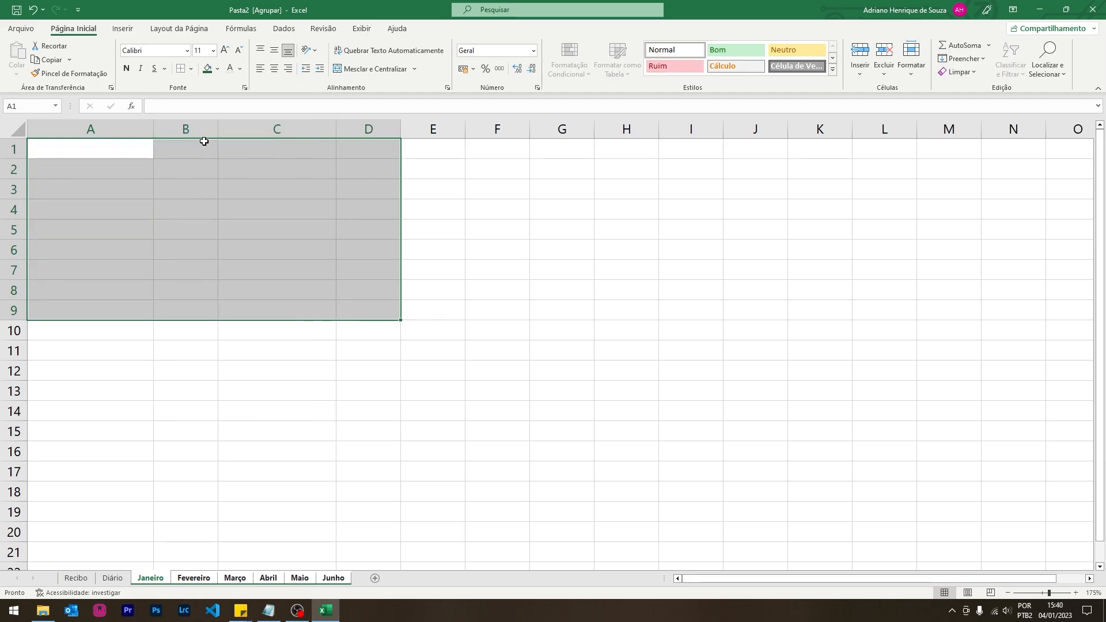
{"action": "left_click", "coordinate": [240, 68]}
{"action": "left_click", "coordinate": [249, 86]}
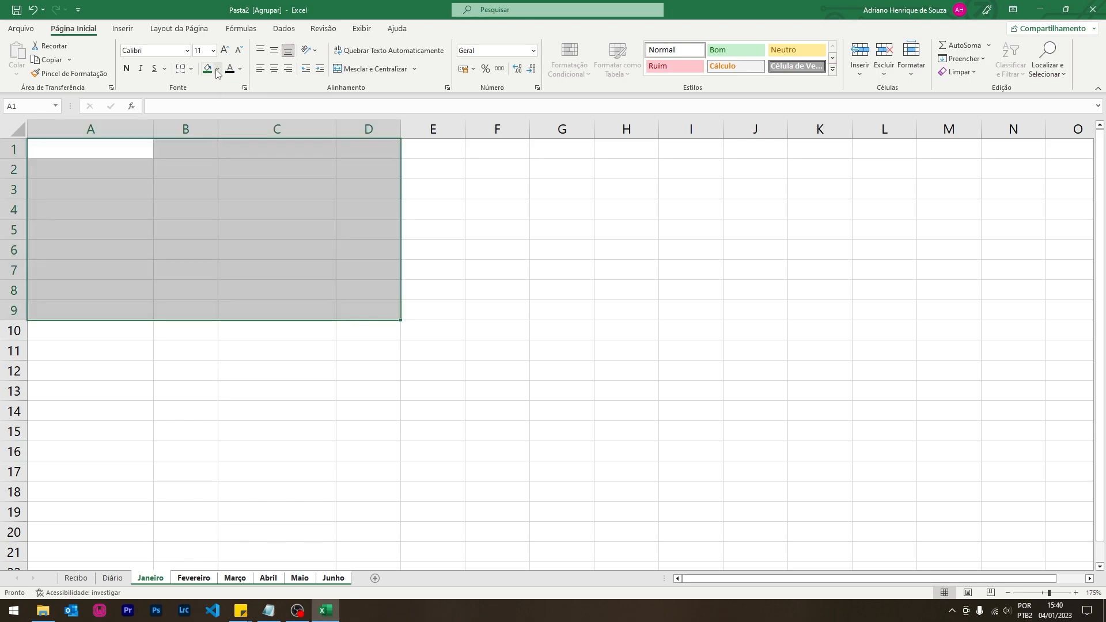
{"action": "left_click", "coordinate": [217, 69]}
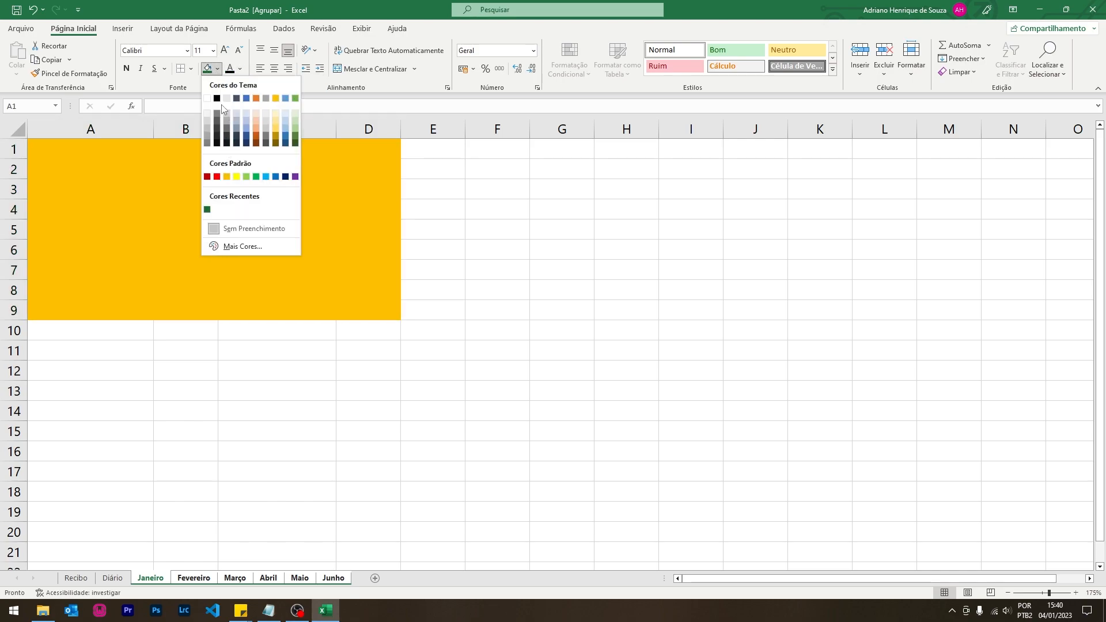
{"action": "left_click", "coordinate": [224, 229]}
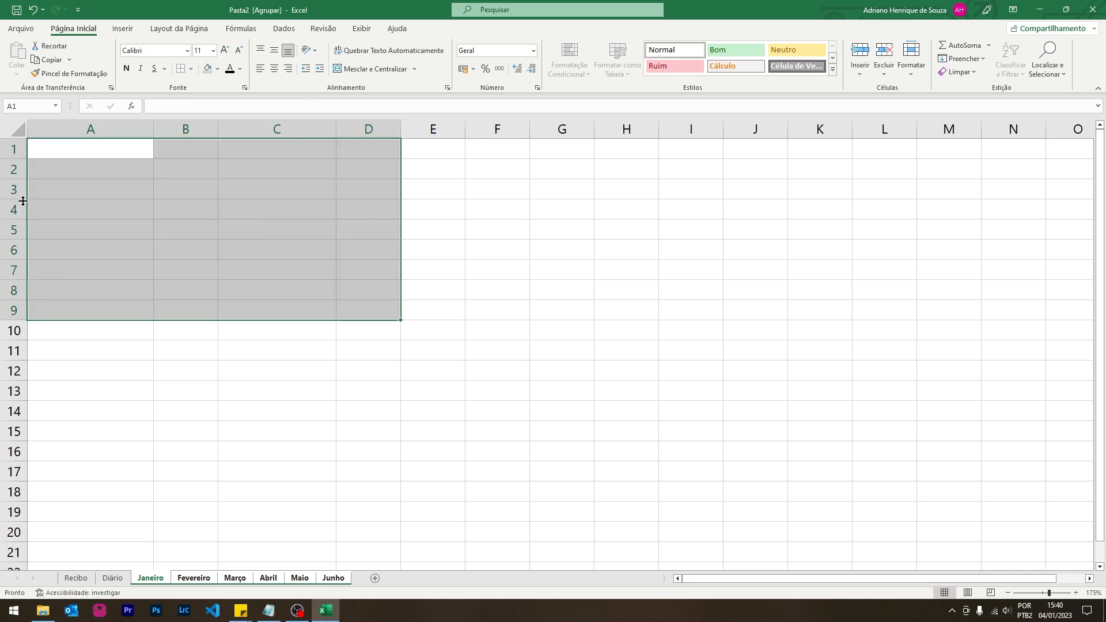
{"action": "left_click", "coordinate": [70, 153]}
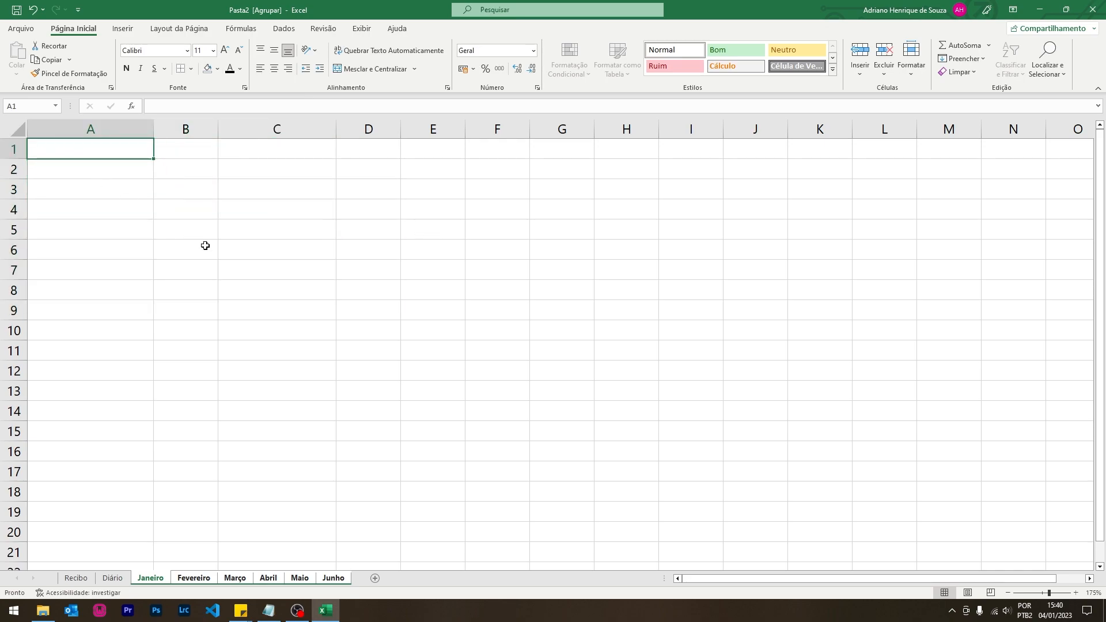
- Enter Referência in A1 and Janeiro in B1
{"action": "type", "text": "Refer"}
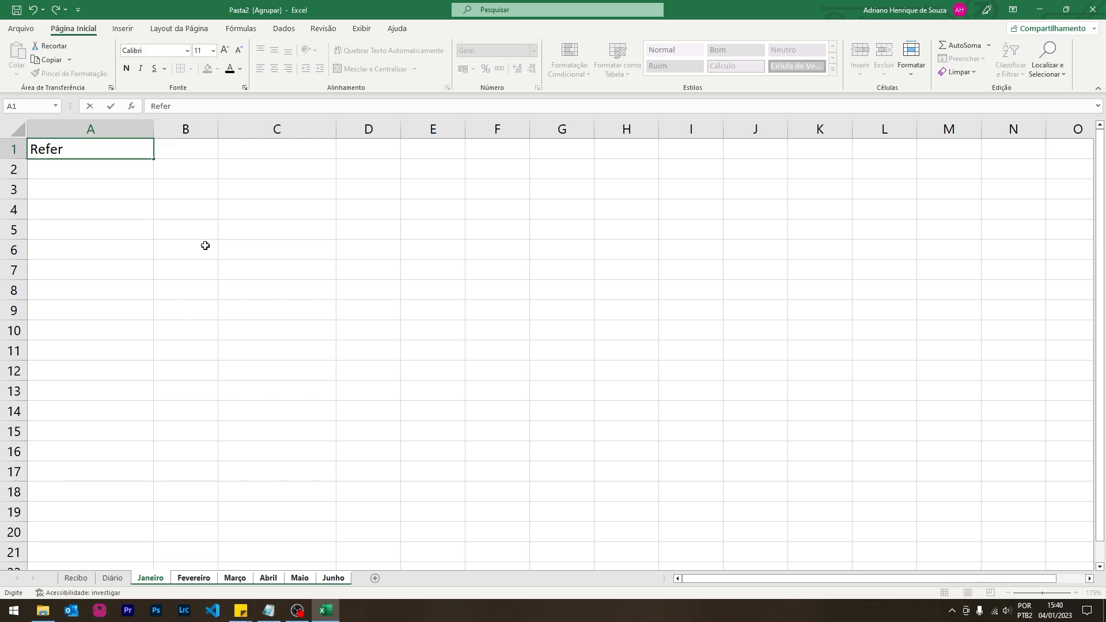
{"action": "type", "text": "ência"}
{"action": "key", "text": "Tab"}
{"action": "type", "text": "Janei"}
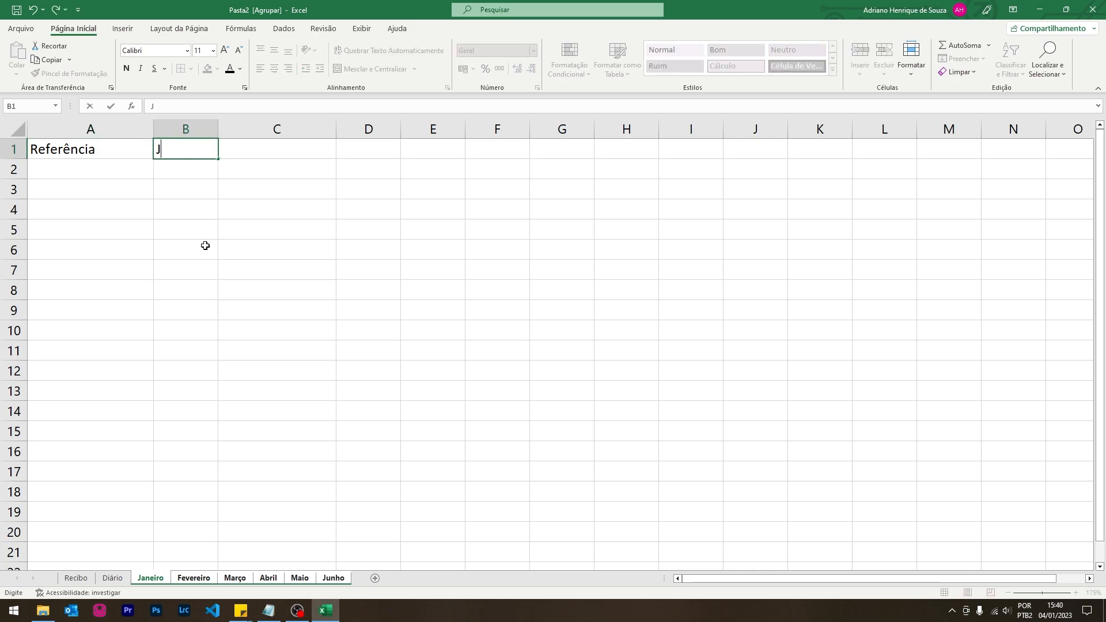
{"action": "key", "text": "Return"}
{"action": "key", "text": "Return"}
- Type the headers Produto, Qtde and Valor de Compra in A3:C3
{"action": "type", "text": "produto"}
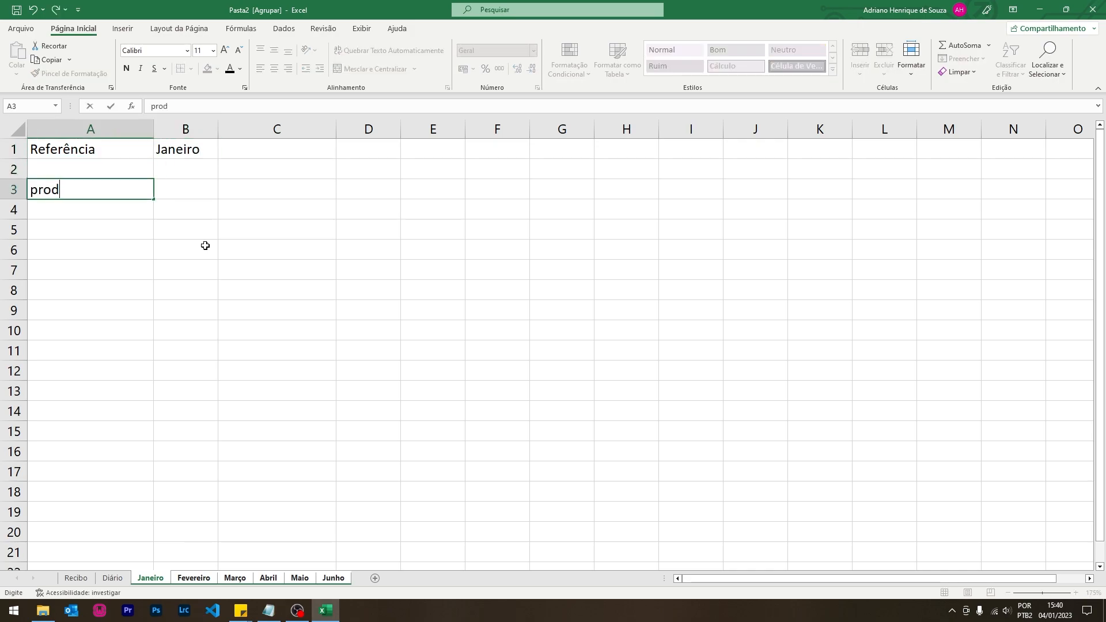
{"action": "key", "text": "BackSpace"}
{"action": "key", "text": "BackSpace"}
{"action": "key", "text": "BackSpace"}
{"action": "key", "text": "BackSpace"}
{"action": "key", "text": "BackSpace"}
{"action": "key", "text": "BackSpace"}
{"action": "type", "text": "Produo"}
{"action": "key", "text": "Tab"}
{"action": "type", "text": "Qtde"}
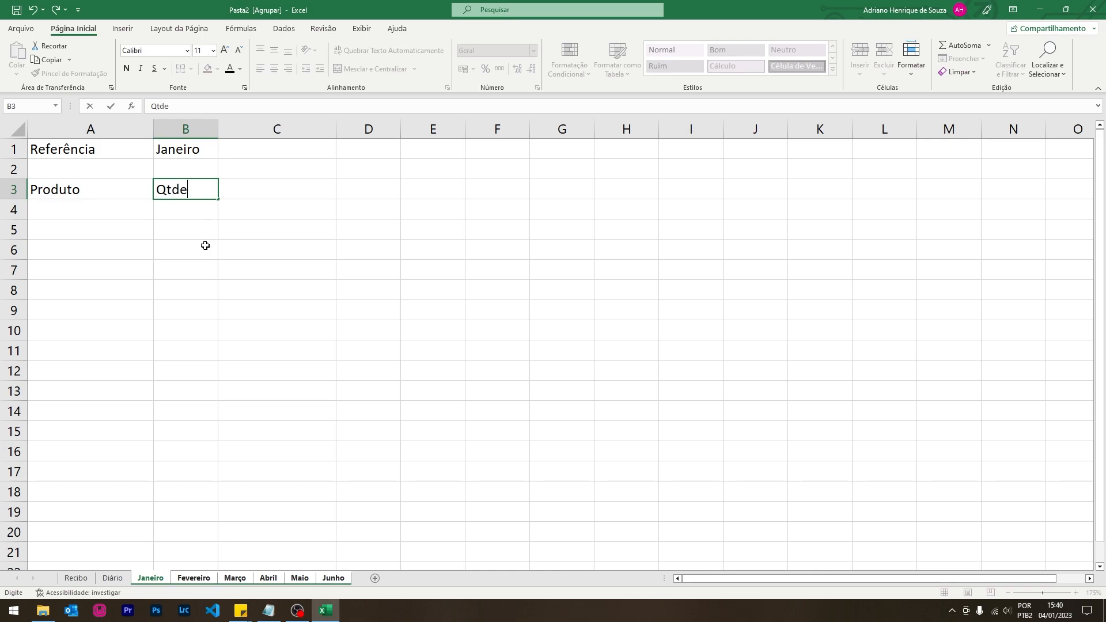
{"action": "key", "text": "Tab"}
{"action": "type", "text": "Valor de Compra"}
{"action": "key", "text": "Tab"}
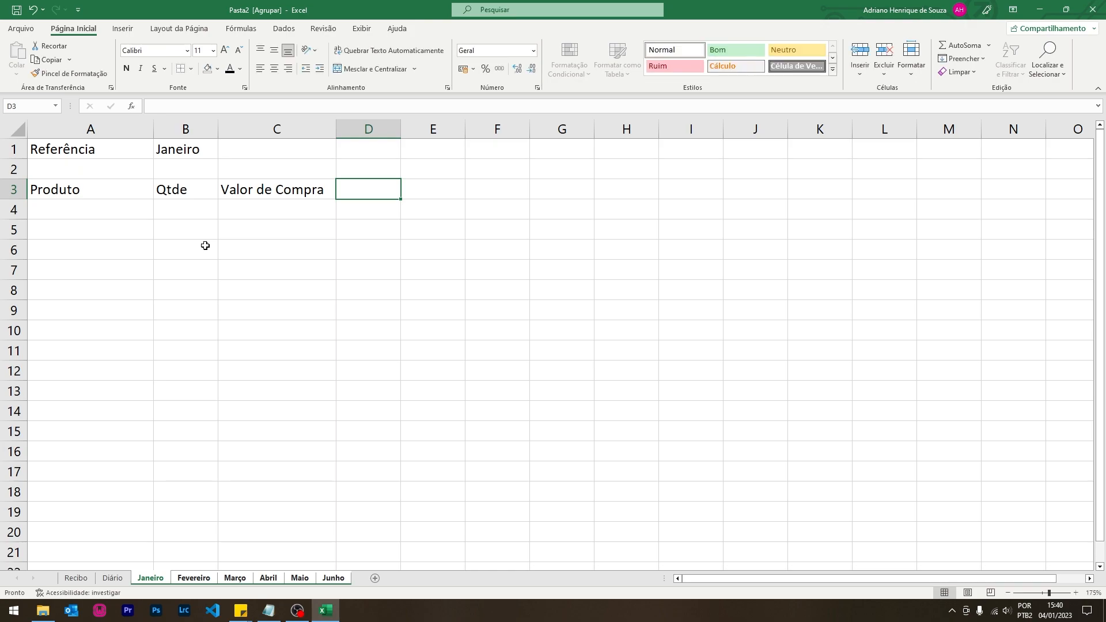
- List the products Camisas, Camisetas, Vestidos and Bermudas in A4:A7
{"action": "key", "text": "Right"}
{"action": "key", "text": "Down"}
{"action": "key", "text": "Left"}
{"action": "key", "text": "Left"}
{"action": "key", "text": "Left"}
{"action": "key", "text": "Left"}
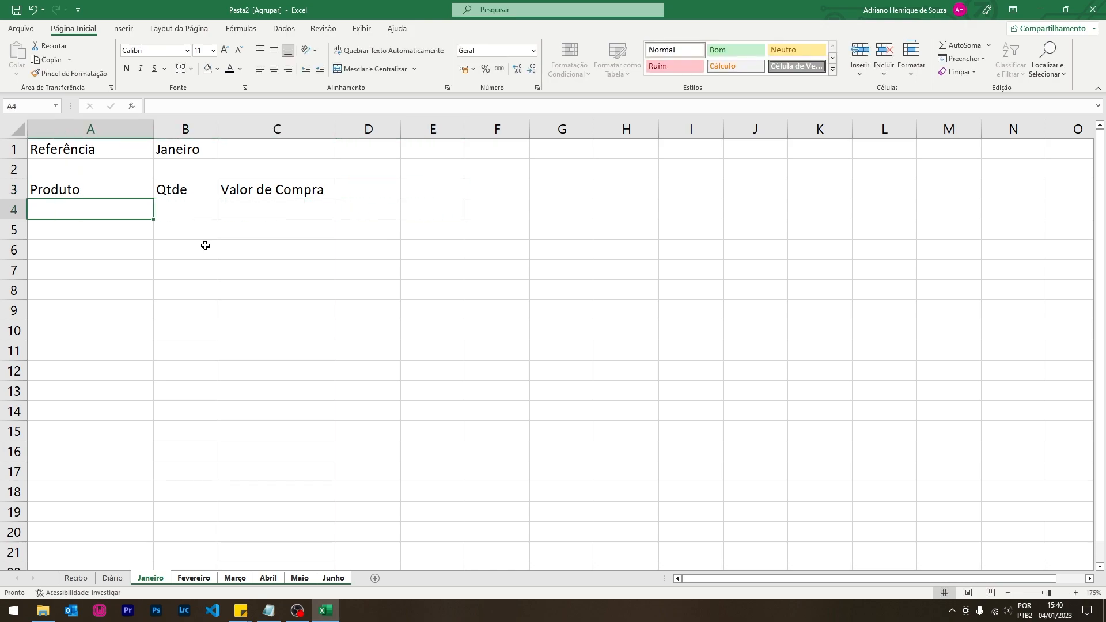
{"action": "type", "text": "Camisas"}
{"action": "key", "text": "Return"}
{"action": "type", "text": "Camise"}
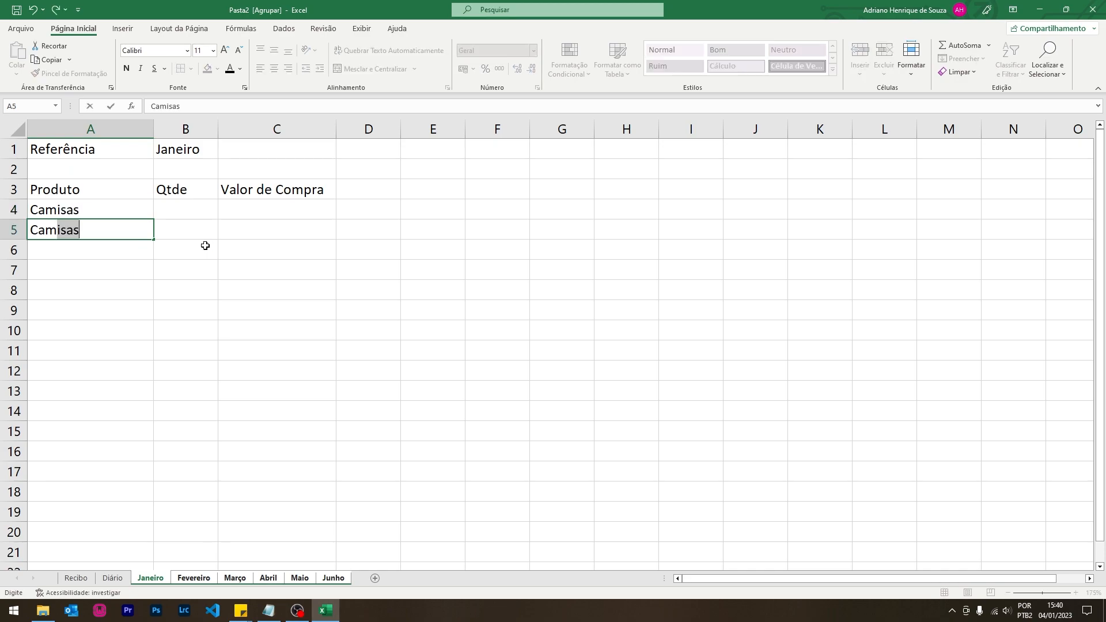
{"action": "type", "text": "tas"}
{"action": "key", "text": "Return"}
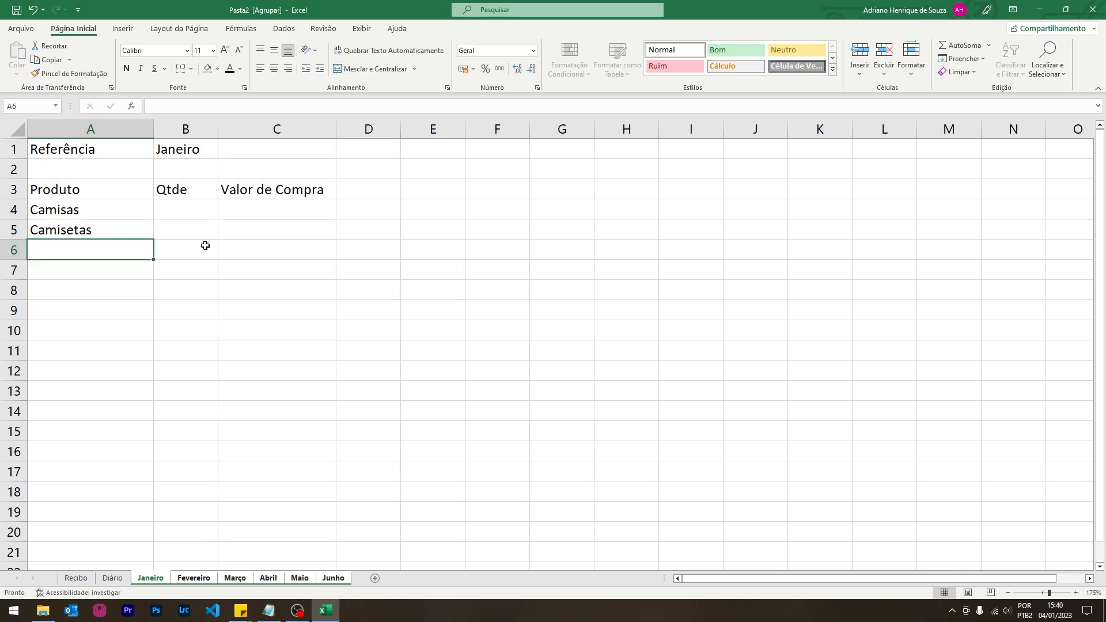
{"action": "type", "text": "veVestidos"}
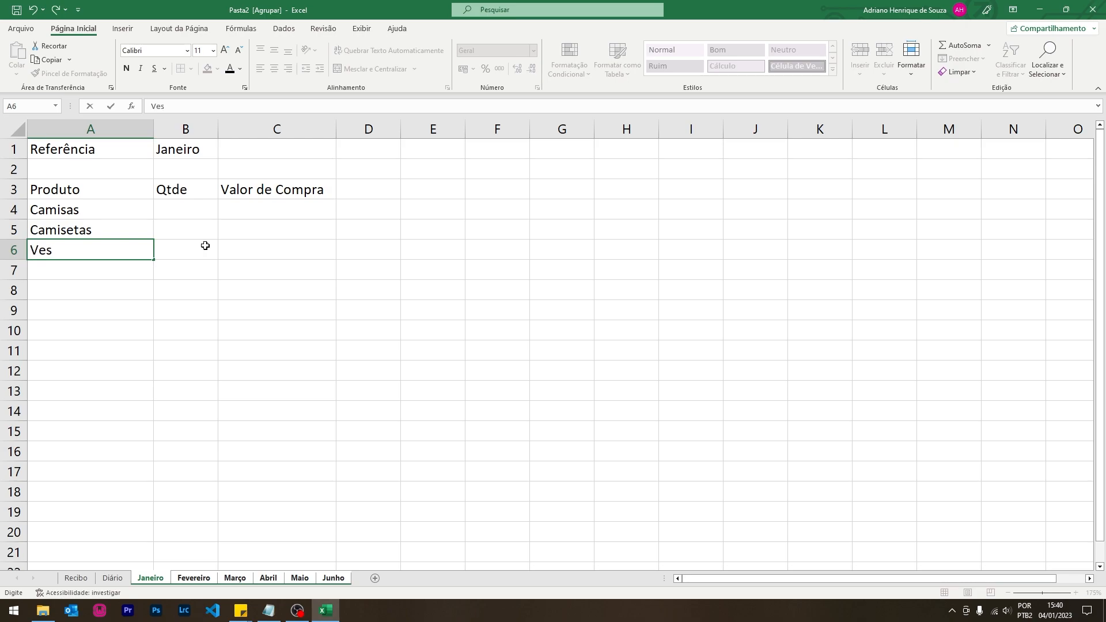
{"action": "key", "text": "Return"}
{"action": "type", "text": "Be"}
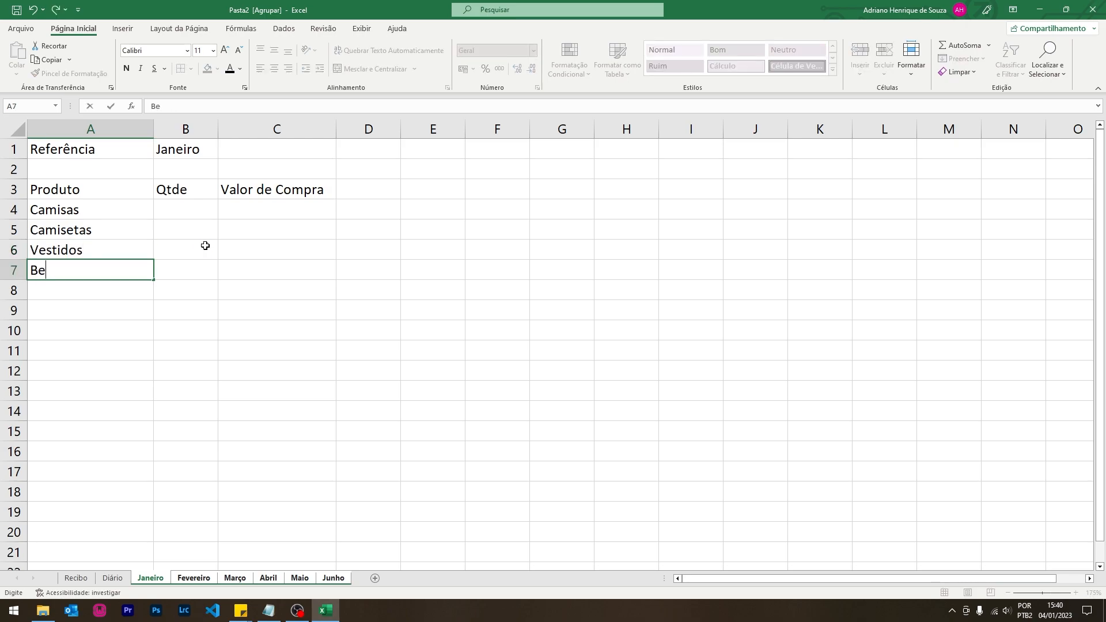
{"action": "type", "text": "ru"}
{"action": "key", "text": "BackSpace"}
{"action": "type", "text": "m"}
{"action": "key", "text": "Tab"}
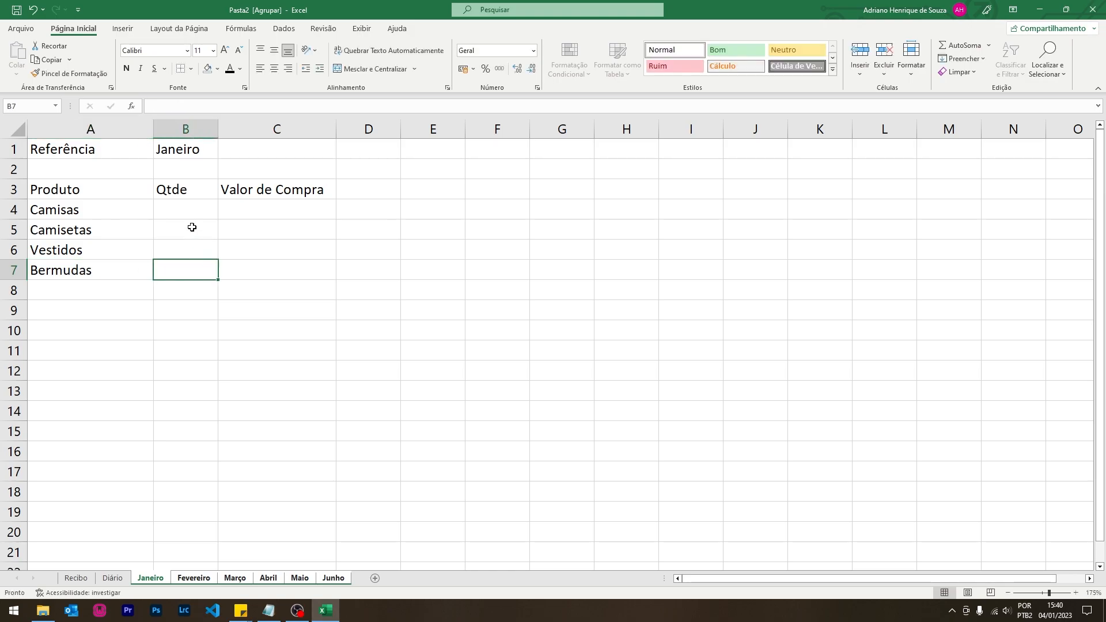
- Enter quantities 15, 15, 20 and 14 in B4:B7
{"action": "left_click", "coordinate": [189, 208]}
{"action": "type", "text": "15"}
{"action": "key", "text": "Return"}
{"action": "type", "text": "15"}
{"action": "key", "text": "Return"}
{"action": "type", "text": "20"}
{"action": "key", "text": "Return"}
{"action": "type", "text": "14"}
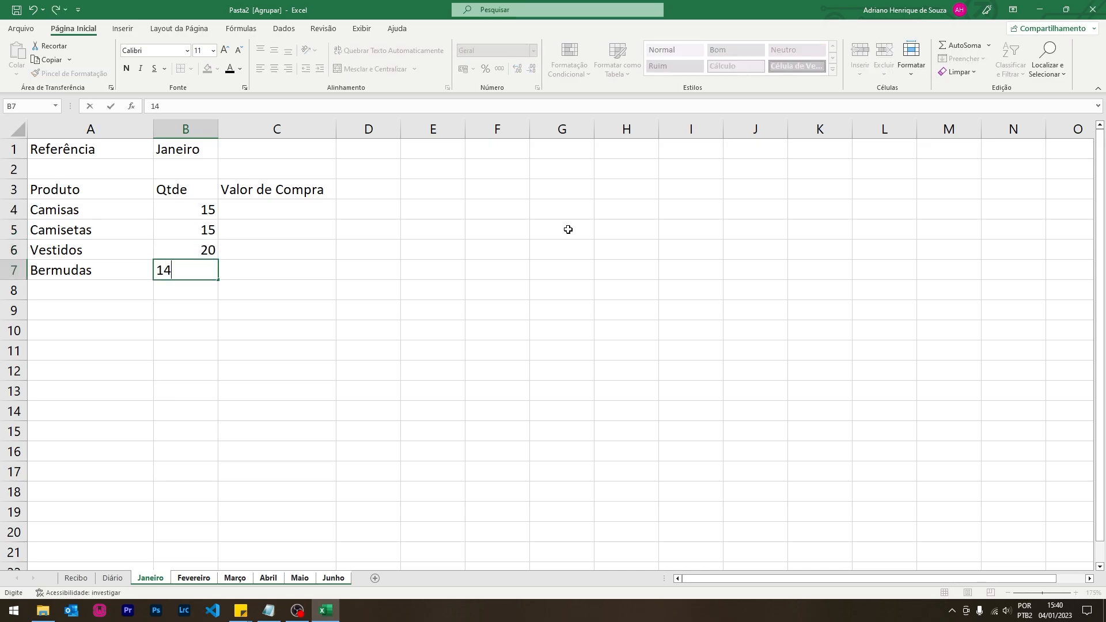
{"action": "key", "text": "Return"}
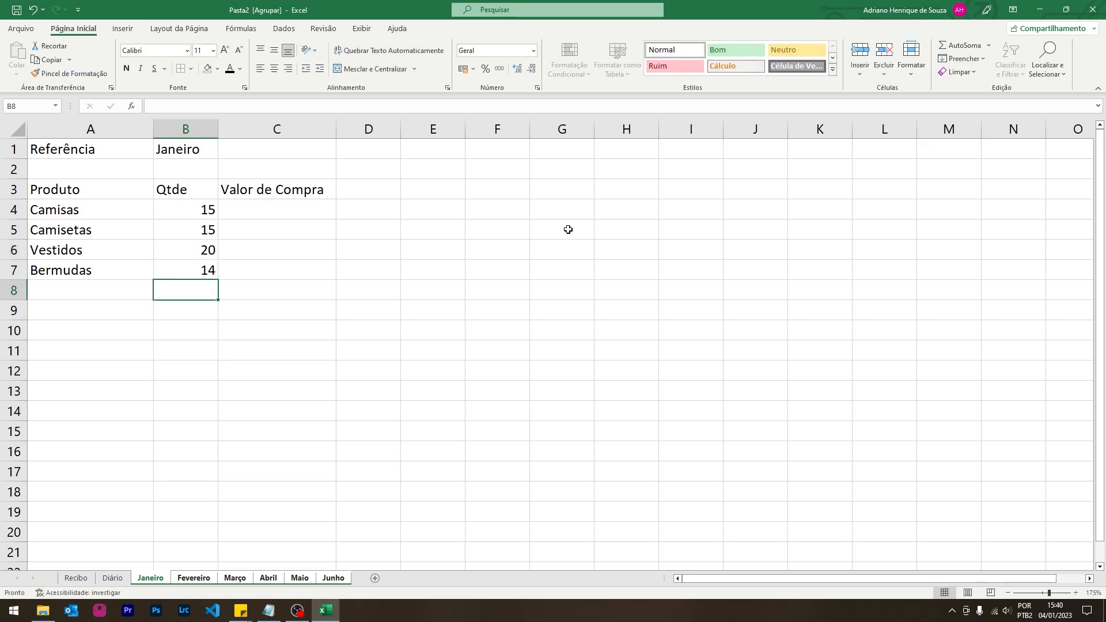
- Enter purchase prices 80, 60, 120 and 80 in C4:C7
{"action": "left_click", "coordinate": [272, 210]}
{"action": "type", "text": "8"}
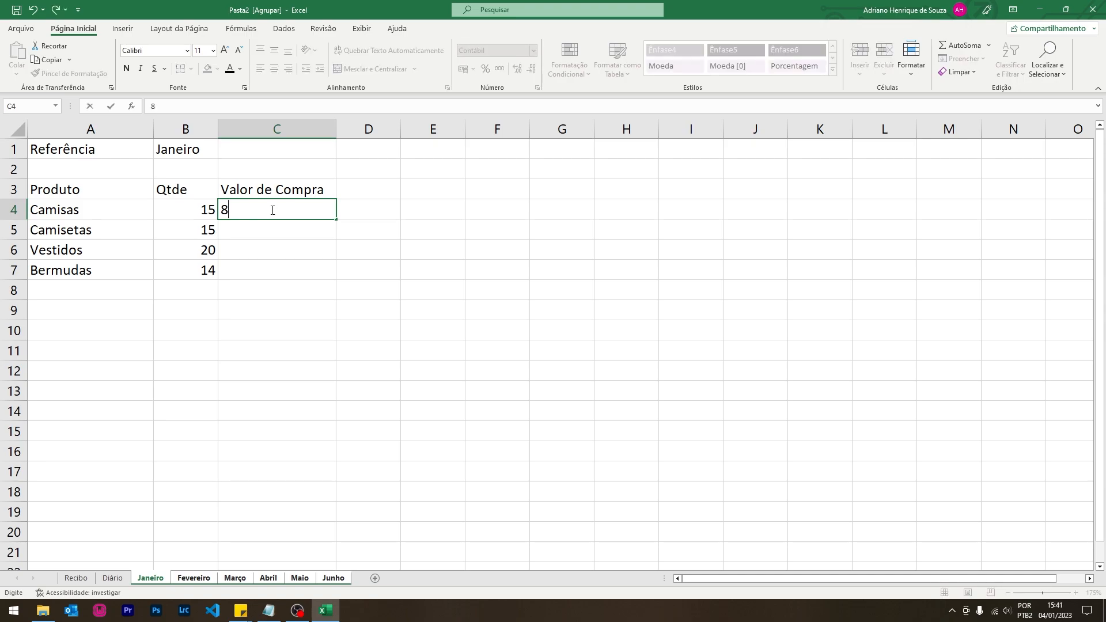
{"action": "key", "text": "Return"}
{"action": "type", "text": "60"}
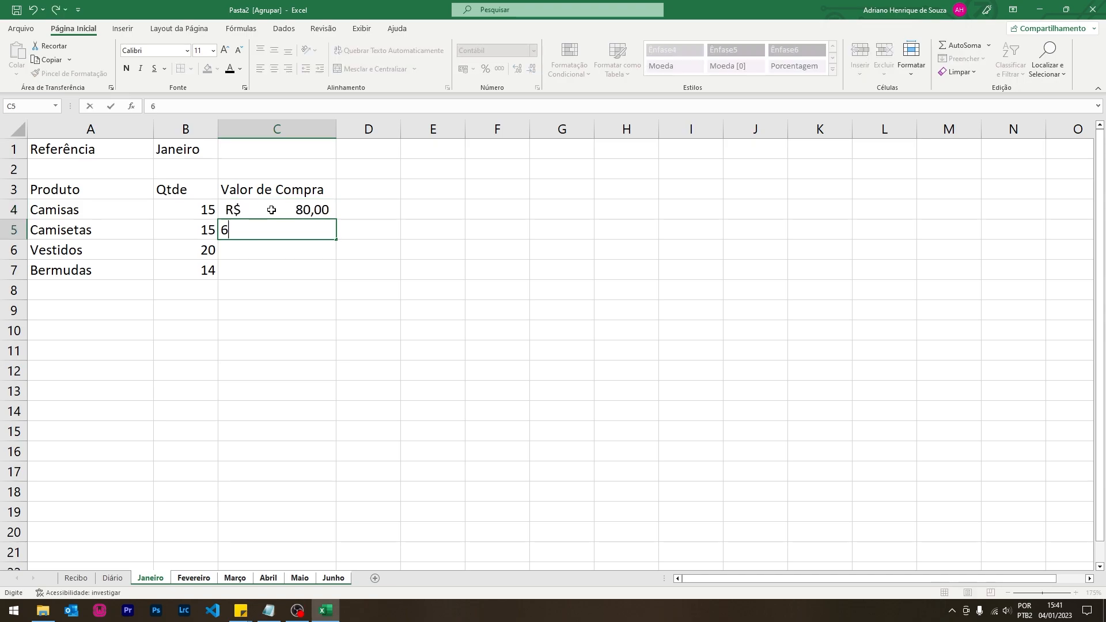
{"action": "key", "text": "Return"}
{"action": "type", "text": "120"}
{"action": "key", "text": "Return"}
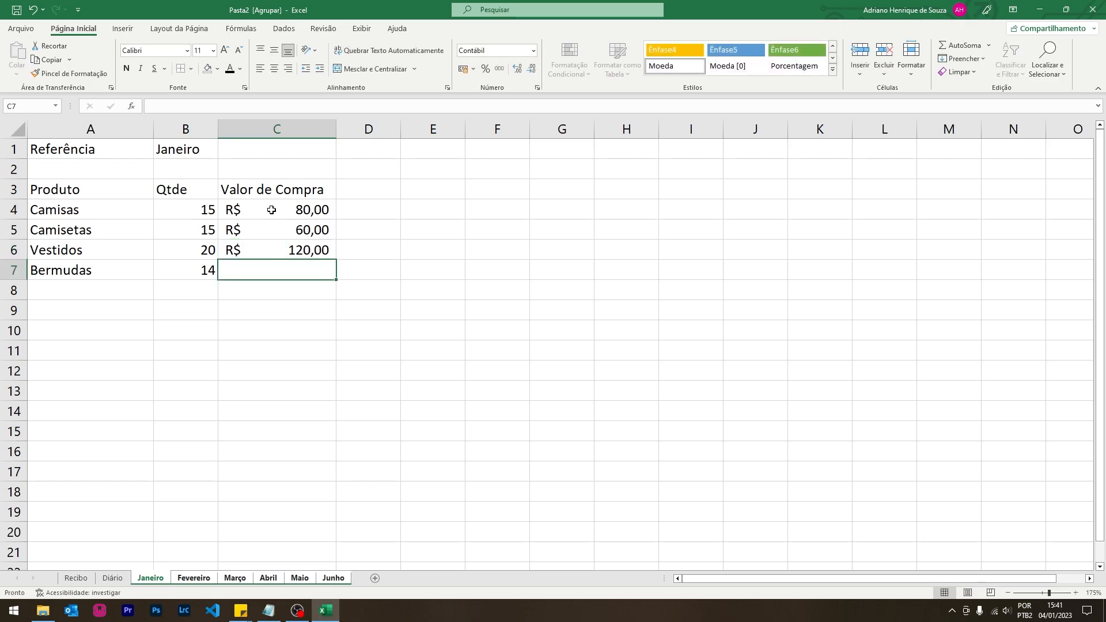
{"action": "type", "text": "45"}
{"action": "key", "text": "BackSpace"}
{"action": "key", "text": "BackSpace"}
{"action": "type", "text": "8"}
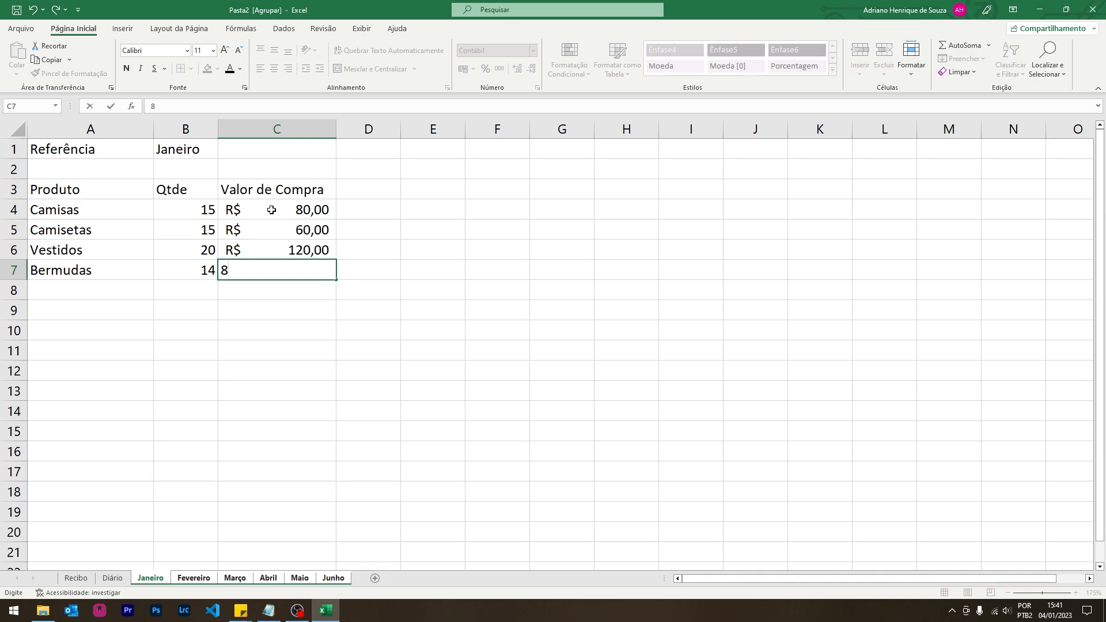
{"action": "type", "text": "0"}
{"action": "key", "text": "Return"}
- Apply All Borders to the table A1:C7
{"action": "left_click_drag", "start_coordinate": [86, 149], "coordinate": [184, 149]}
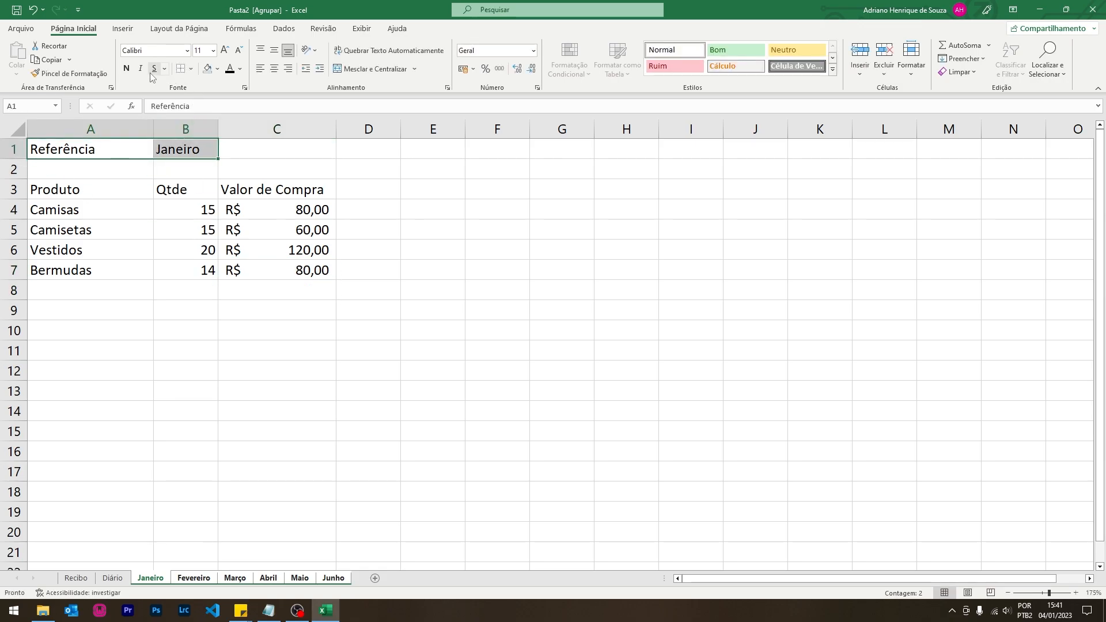
{"action": "left_click_drag", "start_coordinate": [106, 149], "coordinate": [313, 269]}
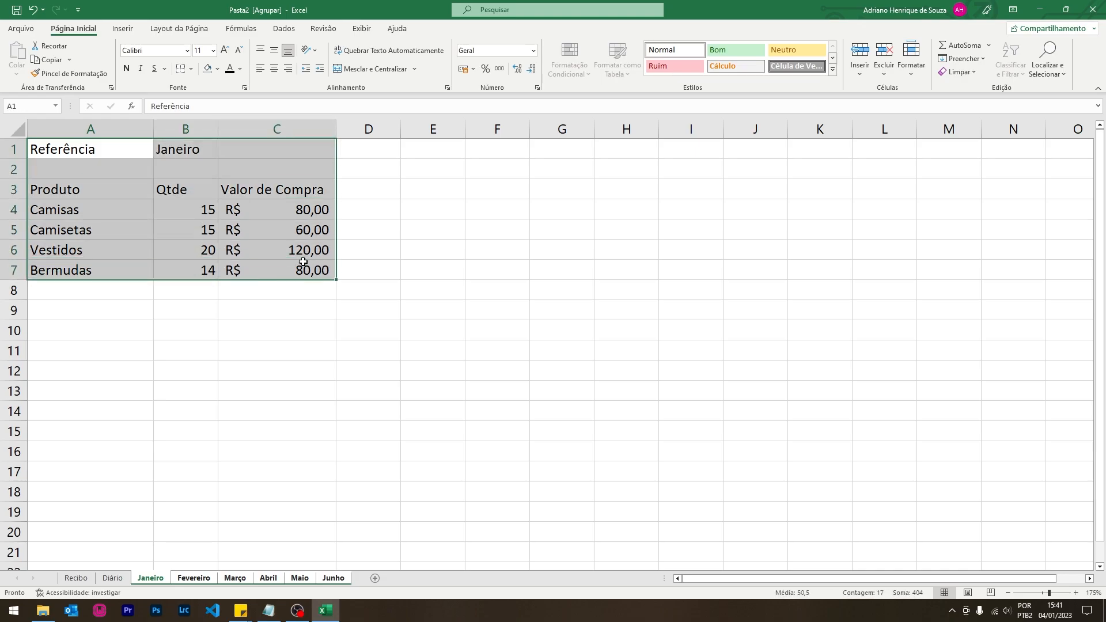
{"action": "left_click", "coordinate": [191, 69]}
{"action": "left_click", "coordinate": [214, 183]}
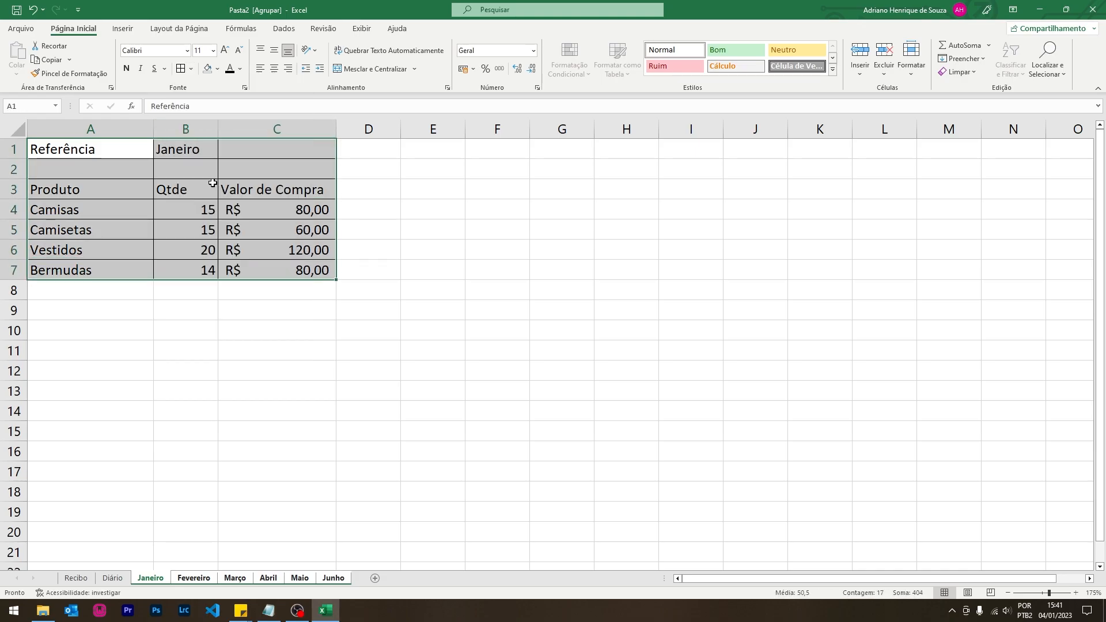
{"action": "left_click", "coordinate": [244, 310]}
- Fill the Referência and Janeiro cells A1:B1 light blue
{"action": "left_click_drag", "start_coordinate": [92, 151], "coordinate": [196, 151]}
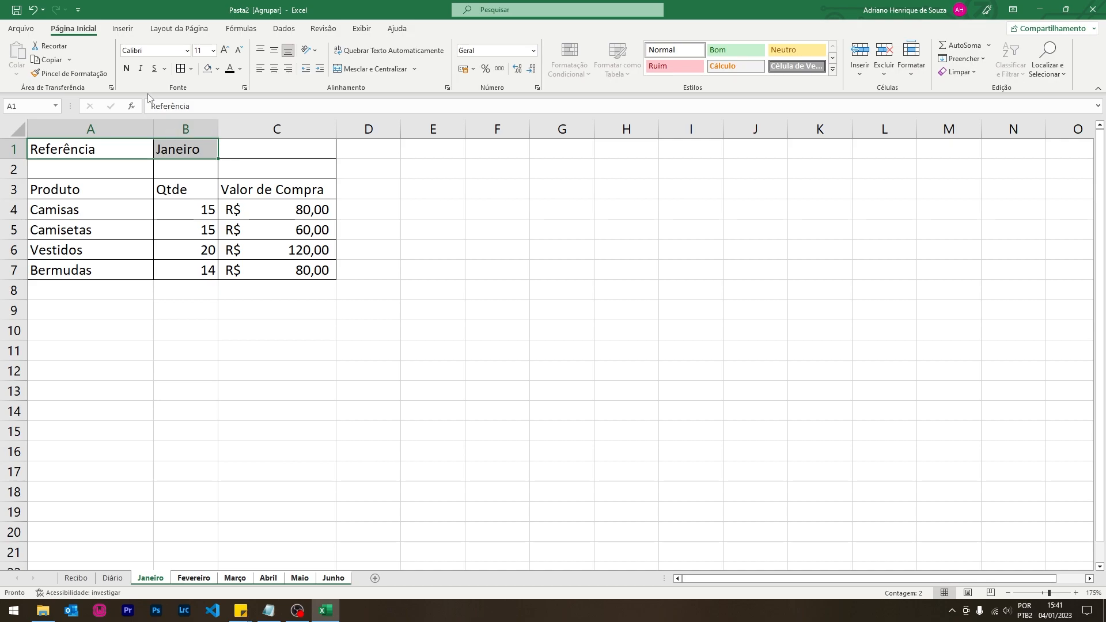
{"action": "left_click", "coordinate": [217, 68]}
{"action": "left_click", "coordinate": [252, 129]}
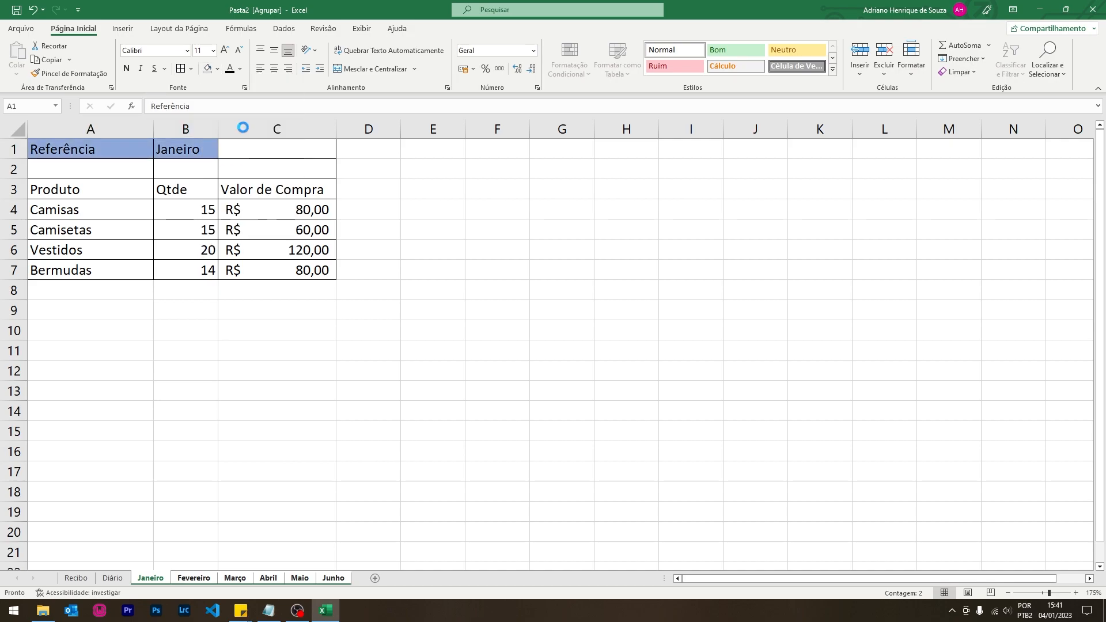
{"action": "left_click", "coordinate": [207, 149]}
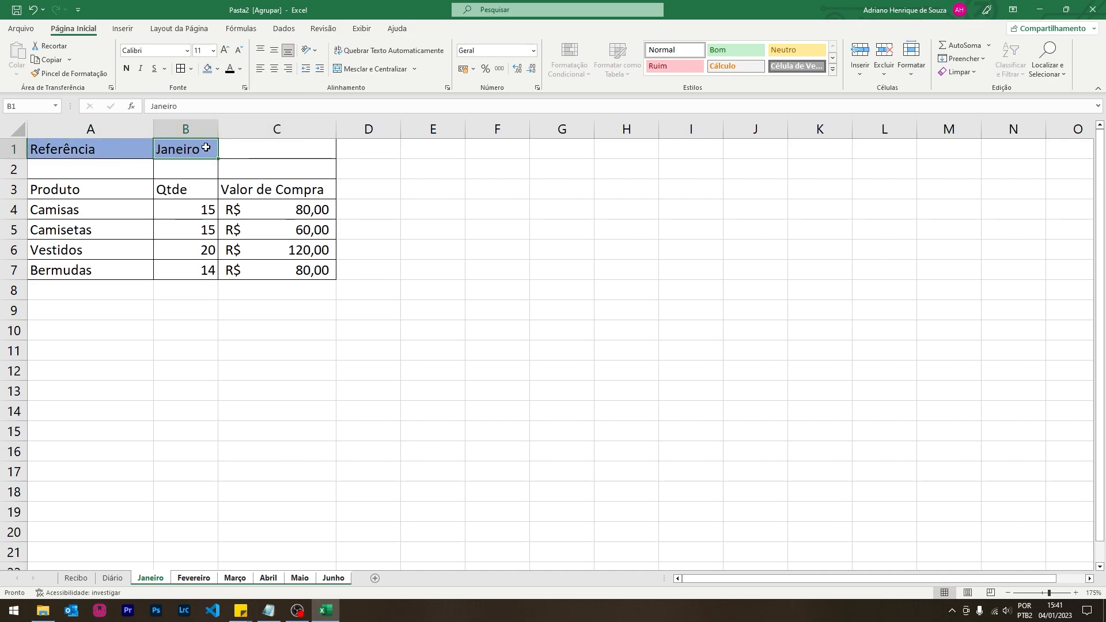
{"action": "left_click", "coordinate": [217, 69]}
{"action": "left_click", "coordinate": [246, 114]}
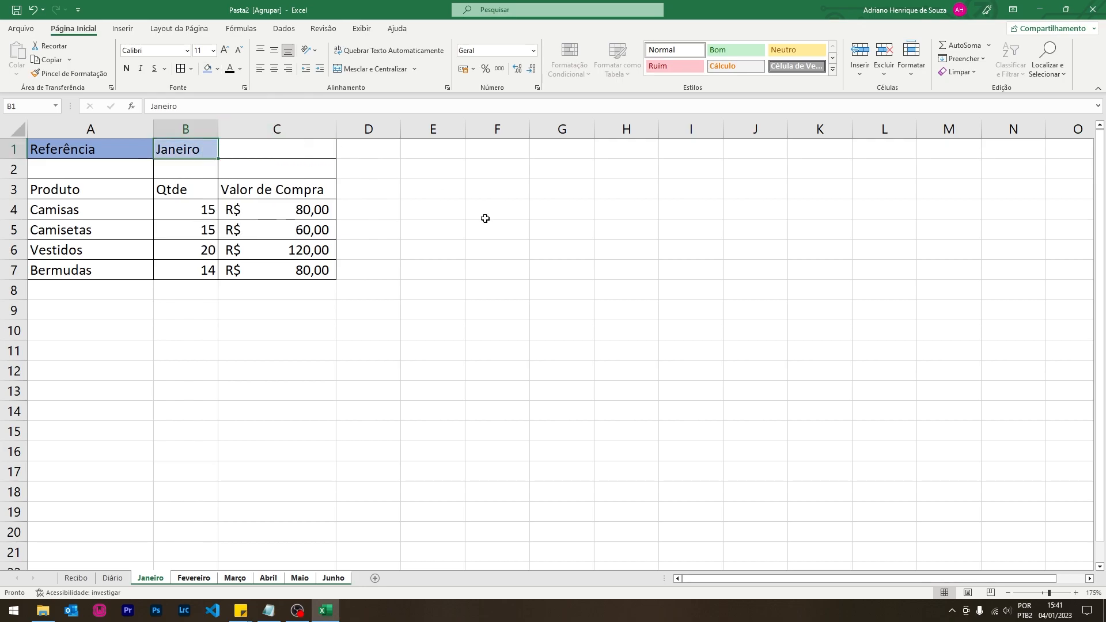
{"action": "left_click", "coordinate": [487, 217]}
- Fill the header A3:C3 and table rows 5 and 7 light green
{"action": "left_click_drag", "start_coordinate": [78, 192], "coordinate": [244, 186]}
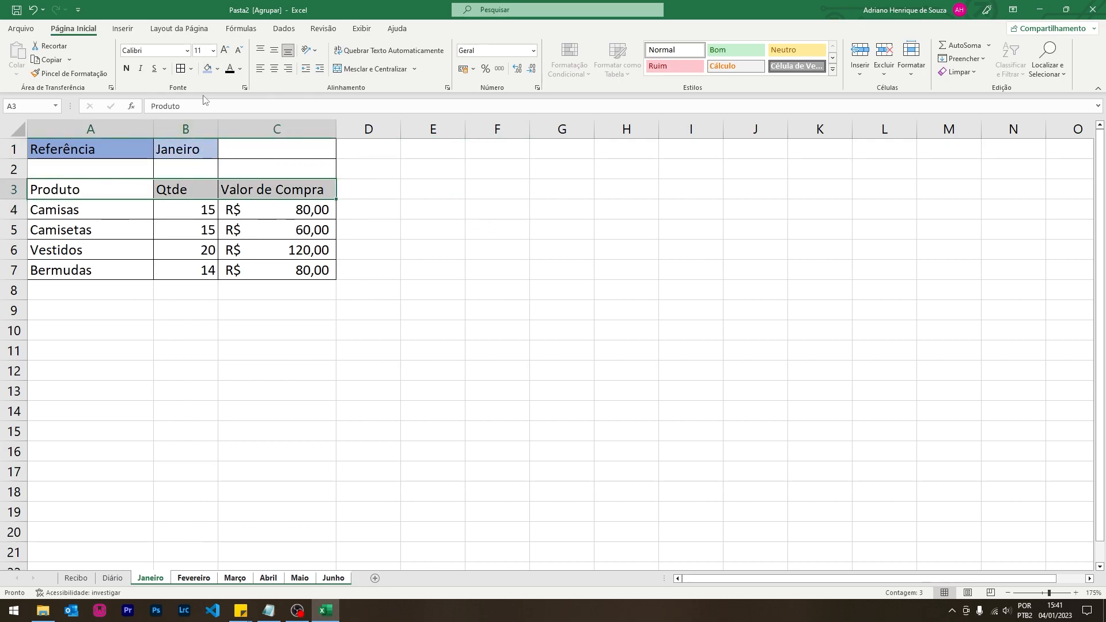
{"action": "left_click", "coordinate": [217, 69]}
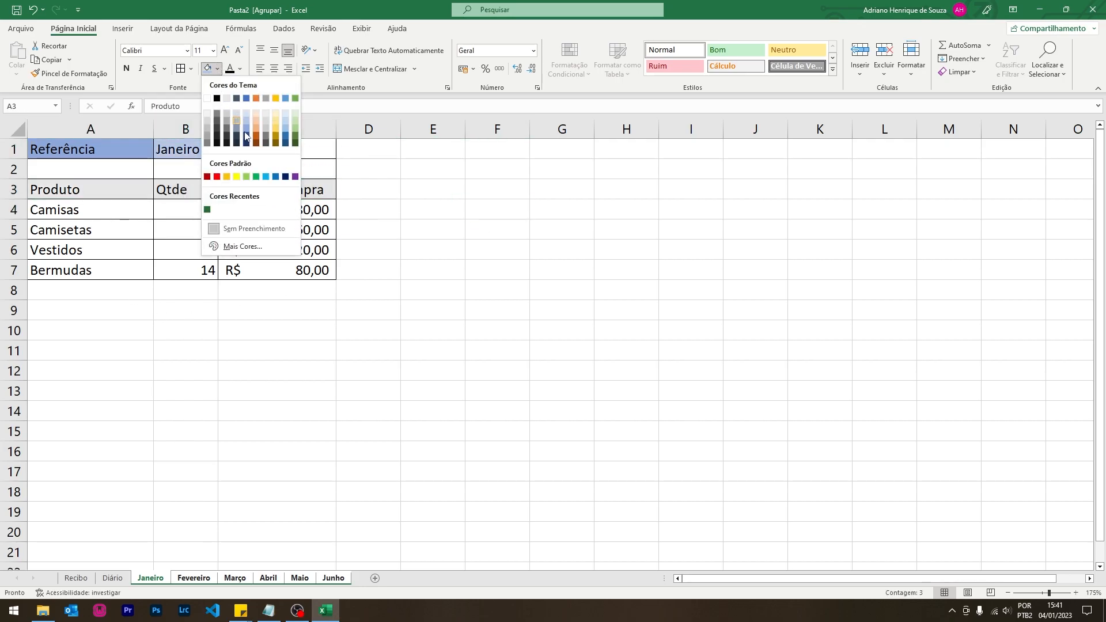
{"action": "left_click", "coordinate": [294, 119]}
{"action": "left_click_drag", "start_coordinate": [102, 231], "coordinate": [259, 229]}
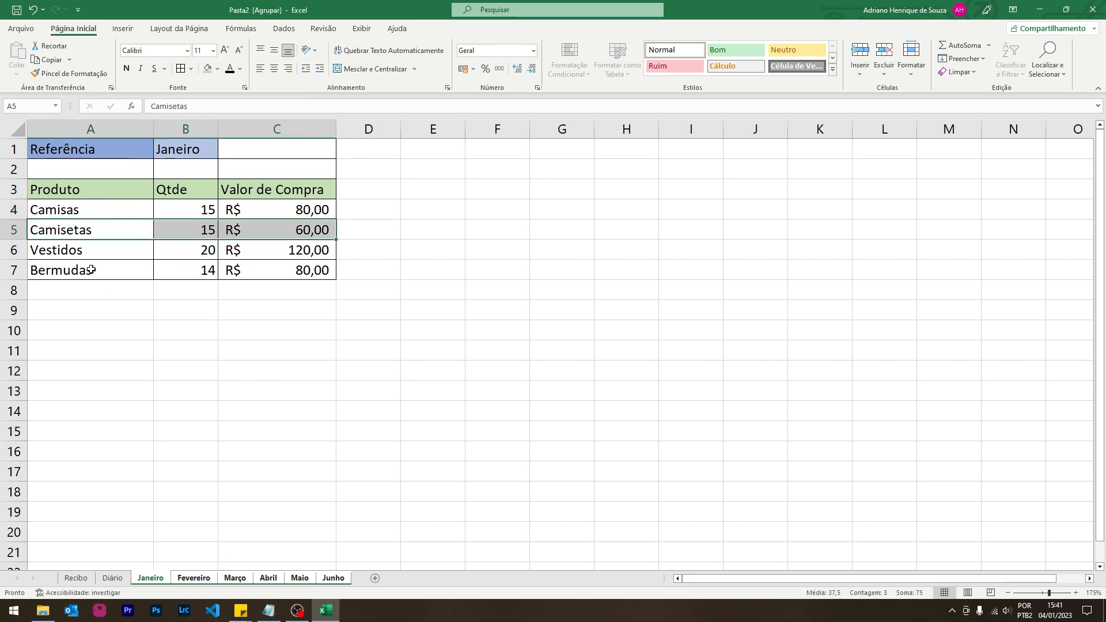
{"action": "left_click_drag", "start_coordinate": [91, 270], "coordinate": [259, 271]}
{"action": "left_click", "coordinate": [217, 69]}
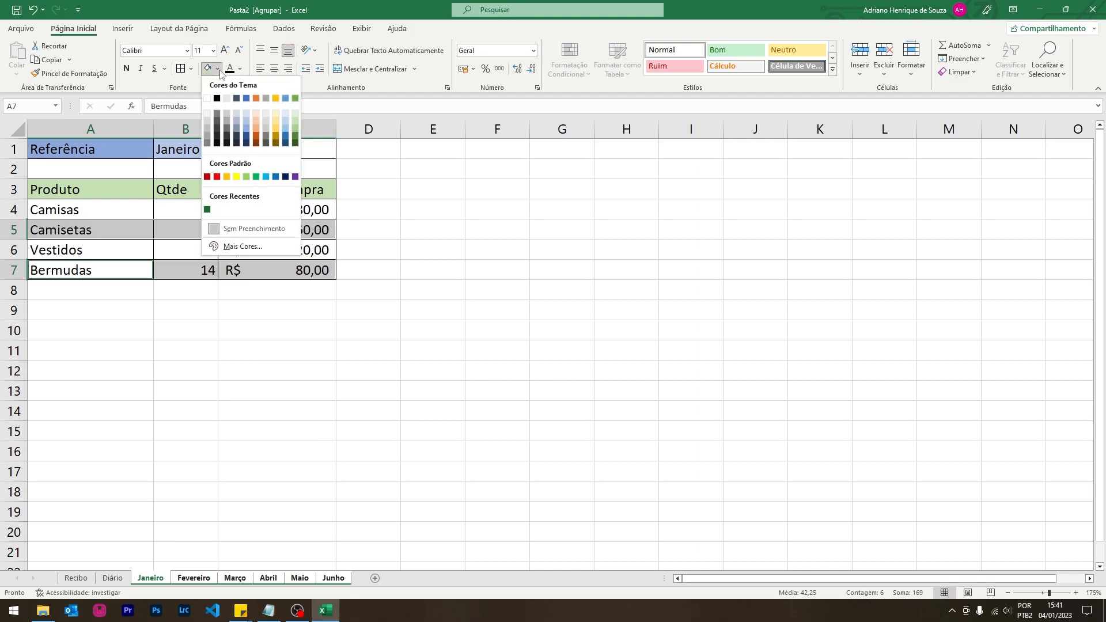
{"action": "left_click", "coordinate": [296, 113]}
{"action": "left_click", "coordinate": [403, 274]}
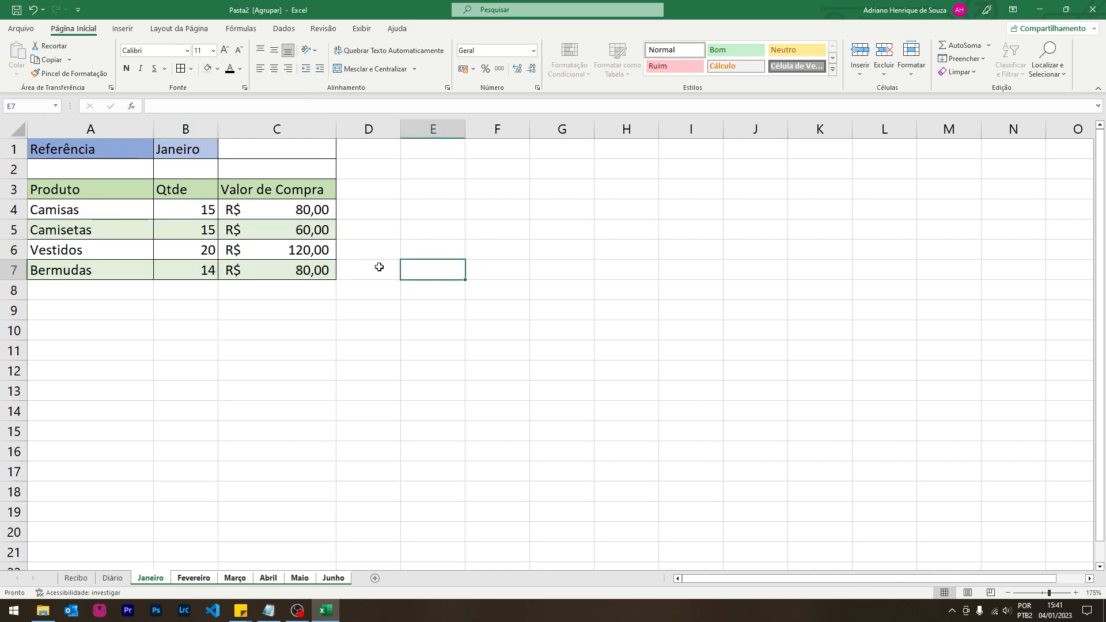
- Make the header row A3:C3 dark green with light-coloured text
{"action": "left_click_drag", "start_coordinate": [96, 190], "coordinate": [305, 189]}
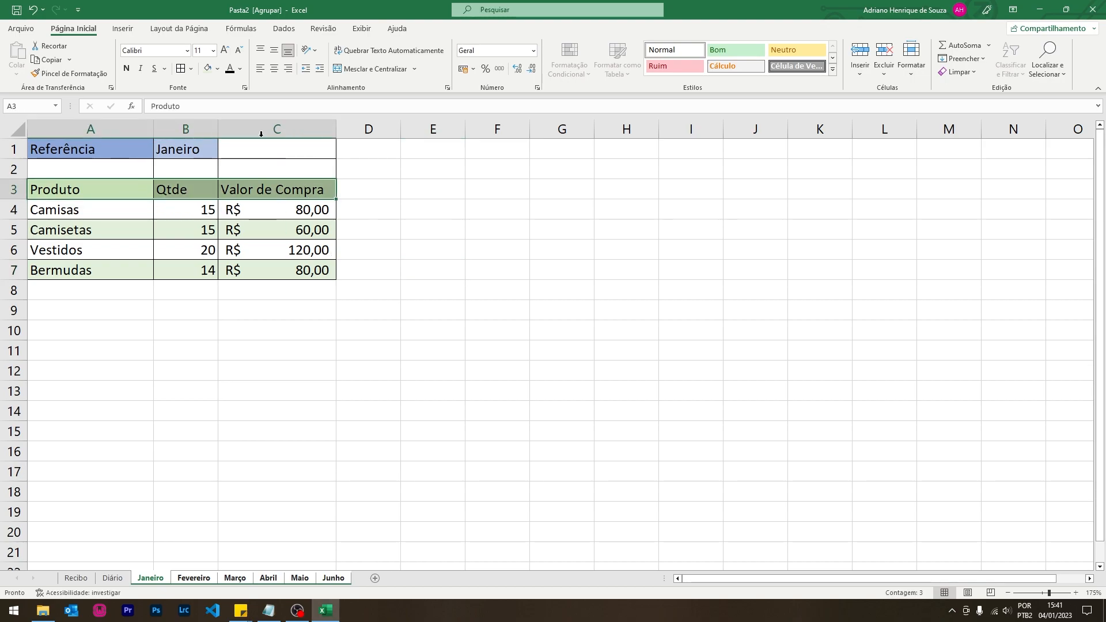
{"action": "left_click", "coordinate": [218, 74]}
{"action": "left_click", "coordinate": [296, 133]}
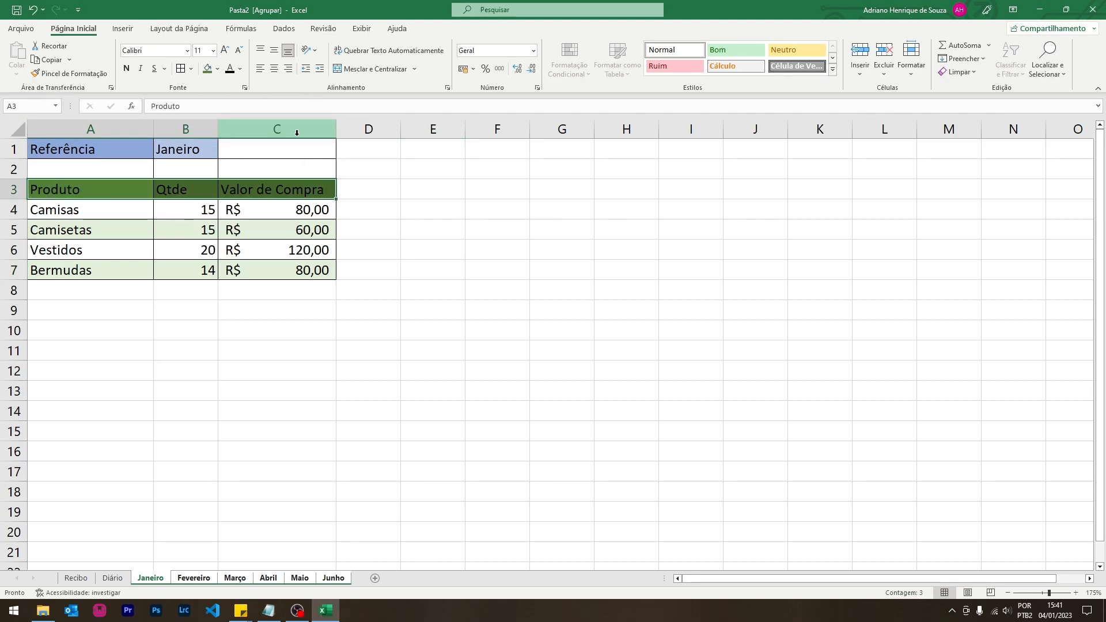
{"action": "left_click", "coordinate": [240, 68]}
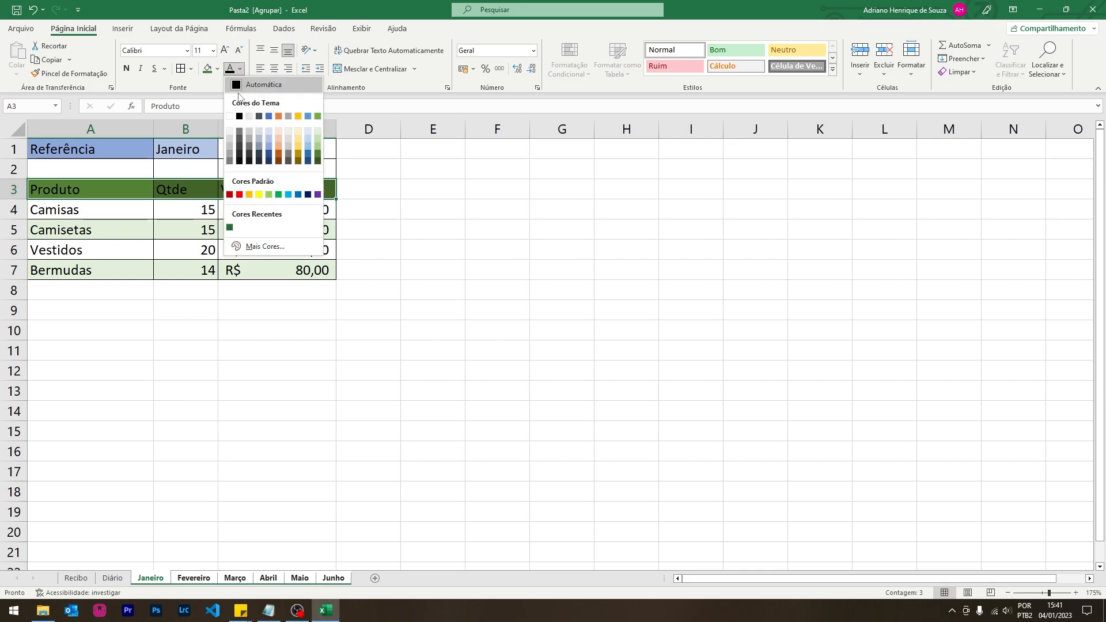
{"action": "left_click", "coordinate": [249, 130]}
{"action": "left_click", "coordinate": [428, 245]}
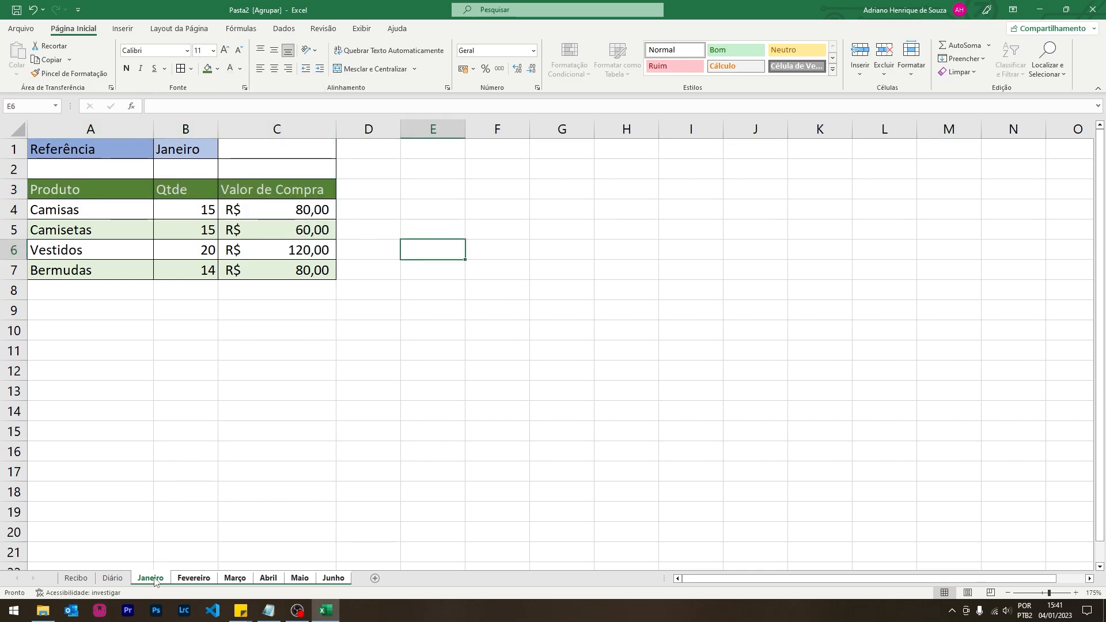
- Step through the grouped month sheets and AutoFit columns A to D
{"action": "left_click", "coordinate": [187, 580]}
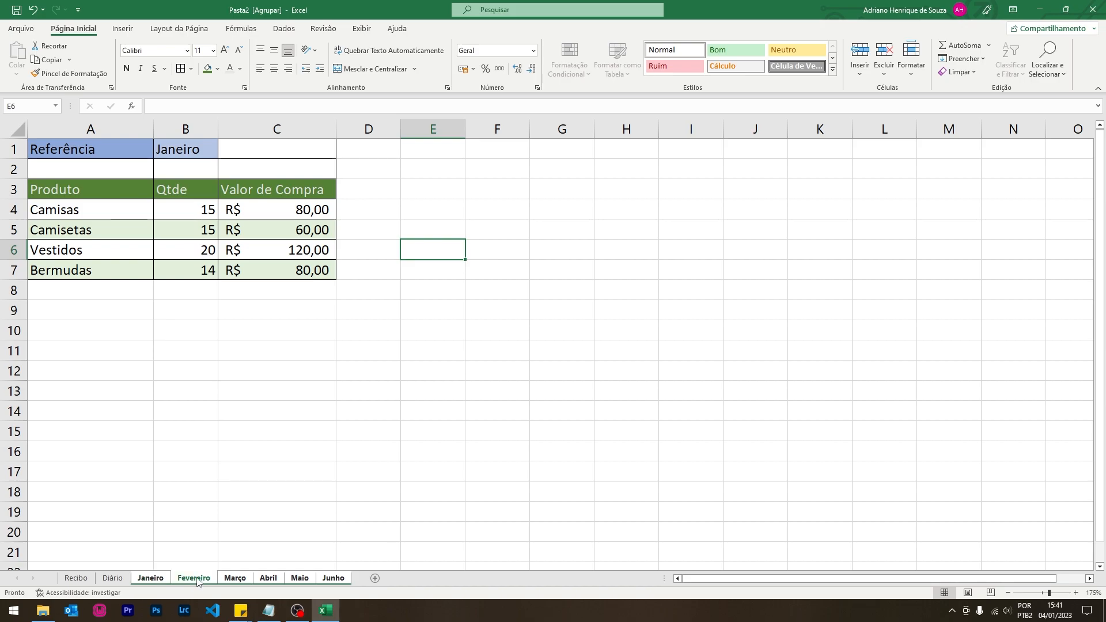
{"action": "left_click", "coordinate": [236, 577]}
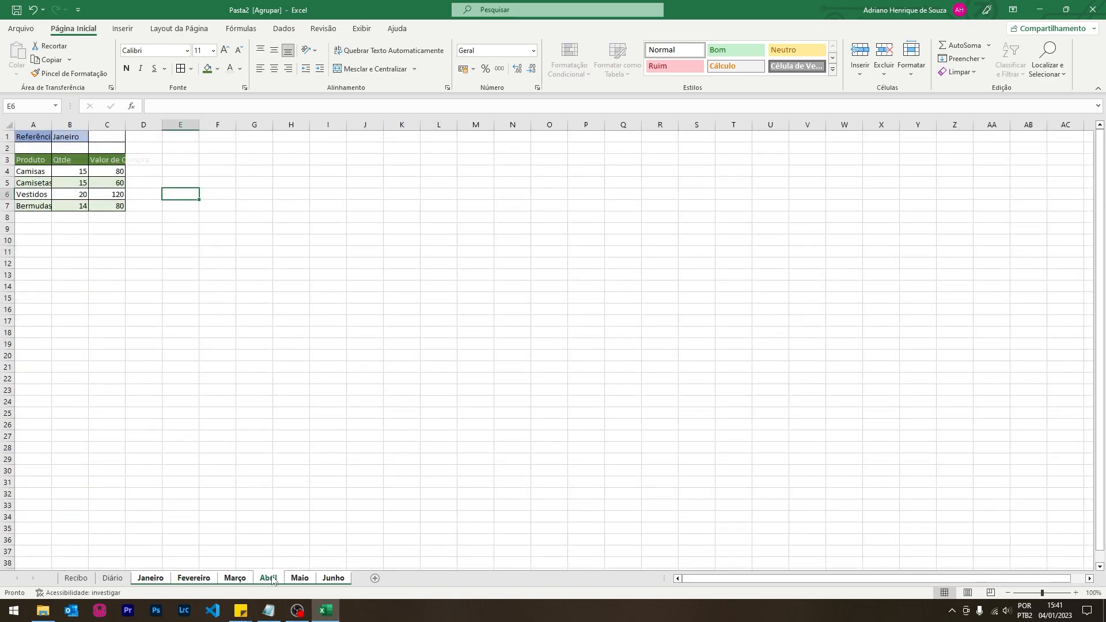
{"action": "left_click", "coordinate": [300, 578]}
{"action": "left_click", "coordinate": [330, 580]}
{"action": "left_click_drag", "start_coordinate": [33, 124], "coordinate": [113, 127]}
{"action": "double_click", "coordinate": [92, 127]}
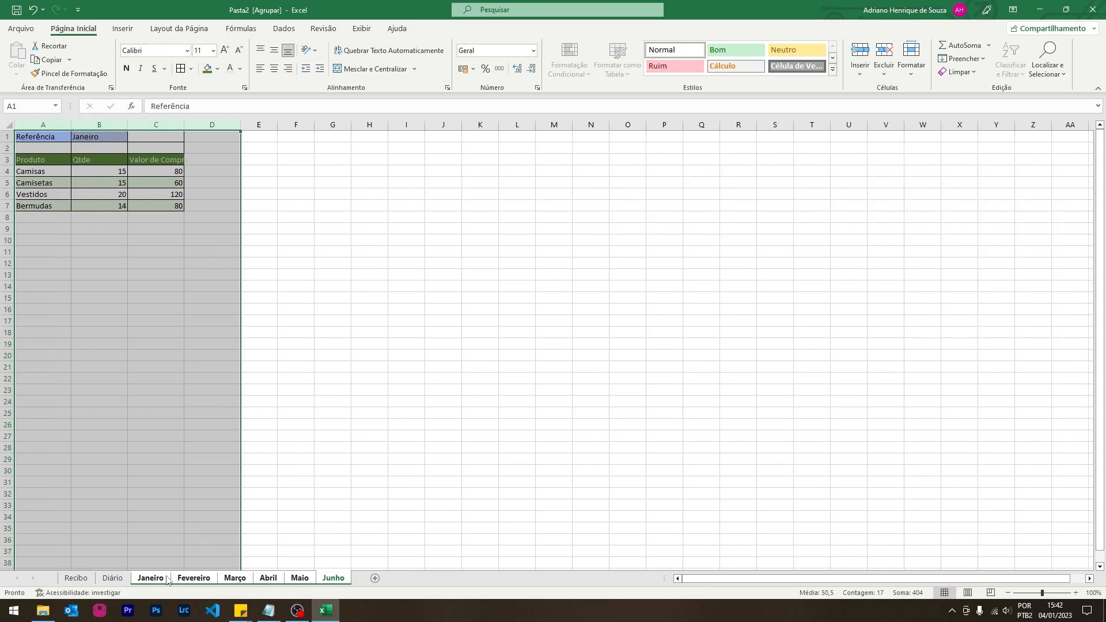
{"action": "scroll", "coordinate": [156, 580], "scroll_direction": "up", "scroll_amount": 5, "text": "ctrl"}
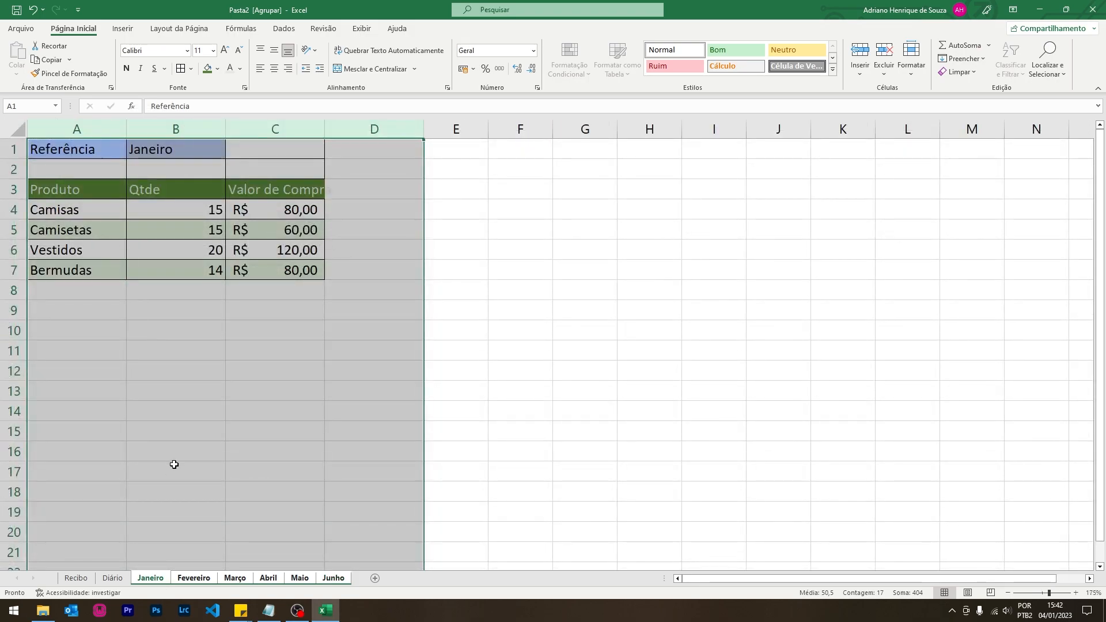
{"action": "scroll", "coordinate": [174, 458], "scroll_direction": "down", "scroll_amount": 4, "text": "ctrl"}
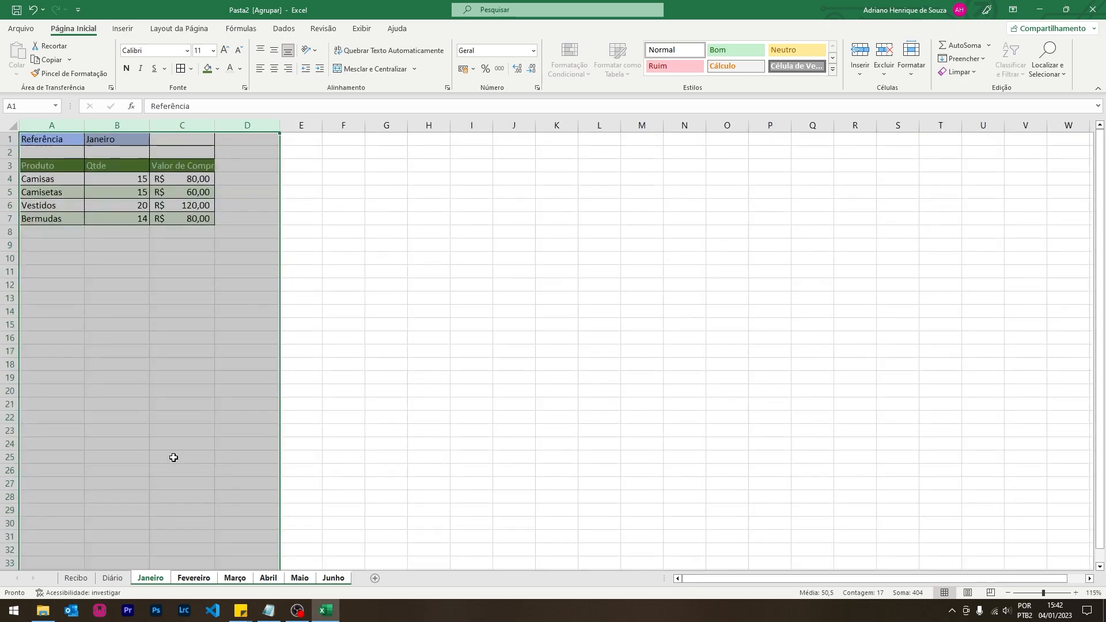
{"action": "scroll", "coordinate": [174, 458], "scroll_direction": "down", "scroll_amount": 1, "text": "ctrl"}
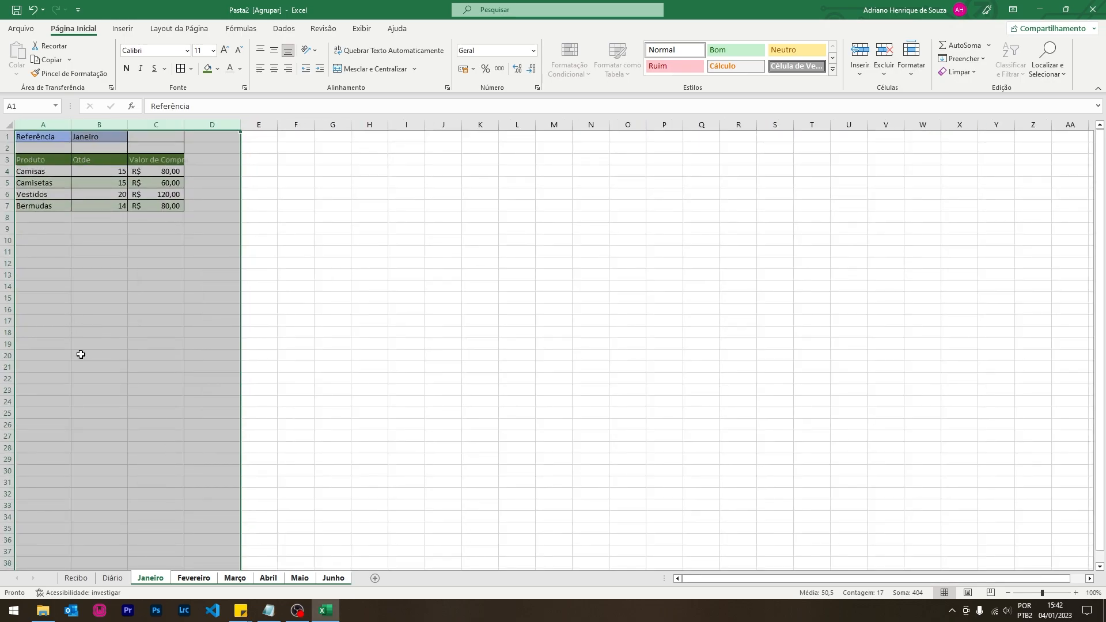
- Check each grouped sheet, then AutoFit and widen columns A to C
{"action": "left_click", "coordinate": [196, 580]}
{"action": "left_click", "coordinate": [240, 582]}
{"action": "left_click", "coordinate": [268, 582]}
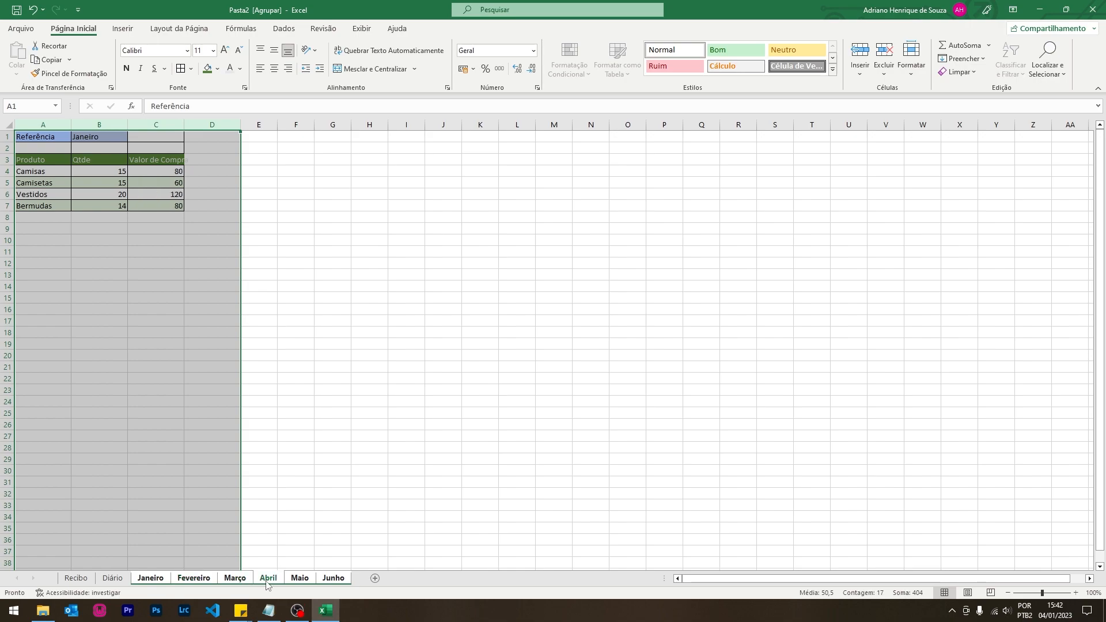
{"action": "left_click", "coordinate": [299, 582]}
{"action": "left_click", "coordinate": [332, 583]}
{"action": "left_click", "coordinate": [401, 346]}
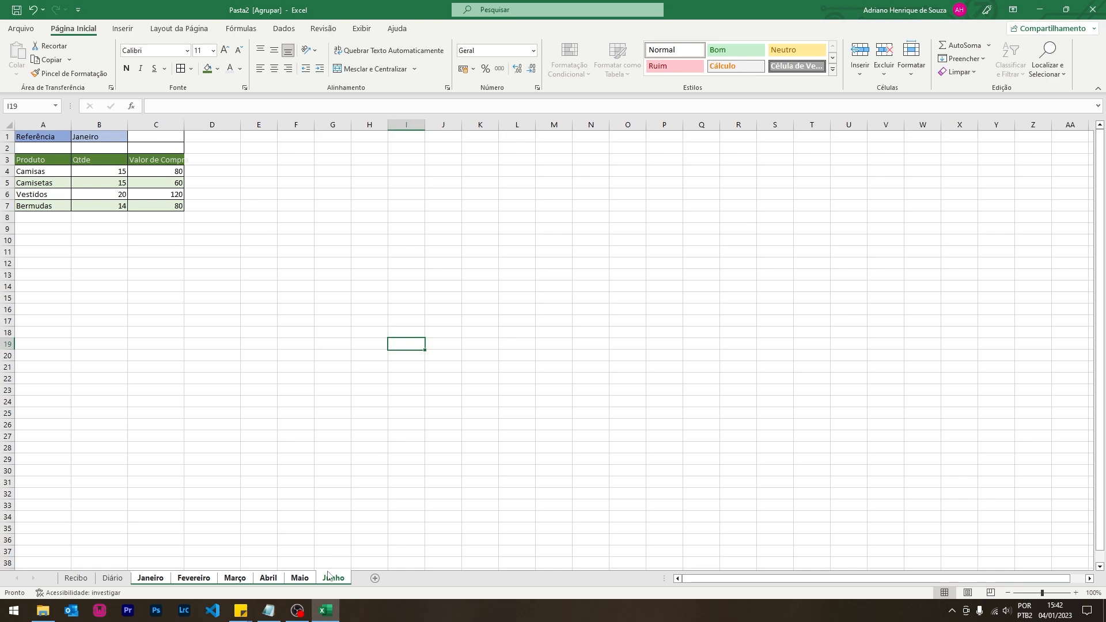
{"action": "left_click_drag", "start_coordinate": [138, 124], "coordinate": [43, 123]}
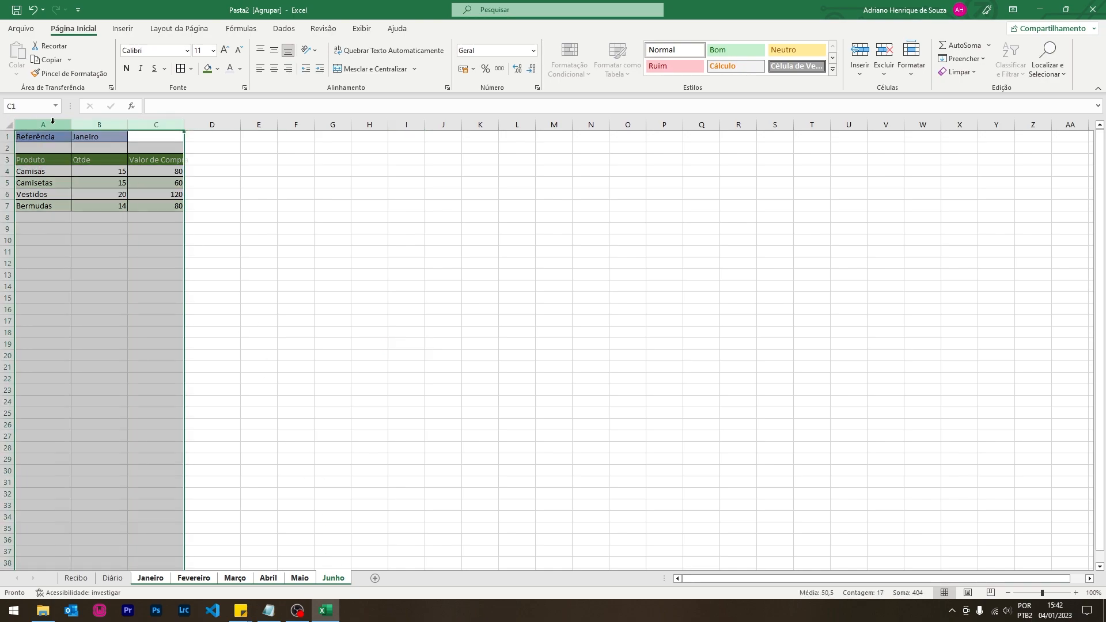
{"action": "double_click", "coordinate": [129, 123]}
{"action": "left_click_drag", "start_coordinate": [89, 127], "coordinate": [230, 127]}
- Give C4:C7 R$ Accounting format and return to the Janeiro sheet
{"action": "left_click_drag", "start_coordinate": [207, 171], "coordinate": [205, 205]}
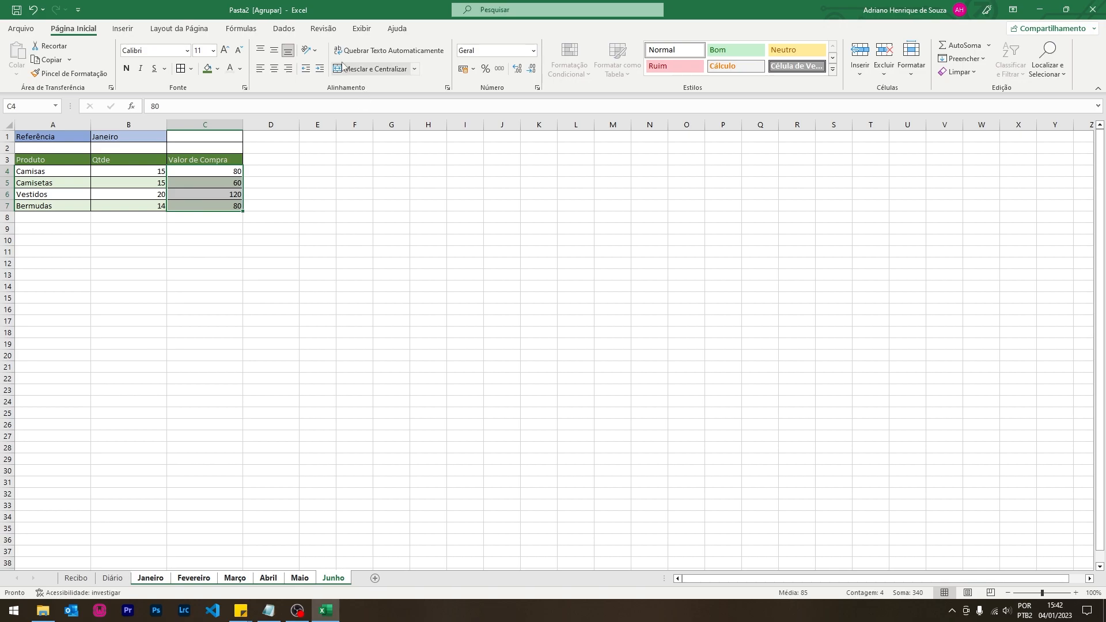
{"action": "left_click", "coordinate": [463, 68]}
{"action": "left_click", "coordinate": [427, 358]}
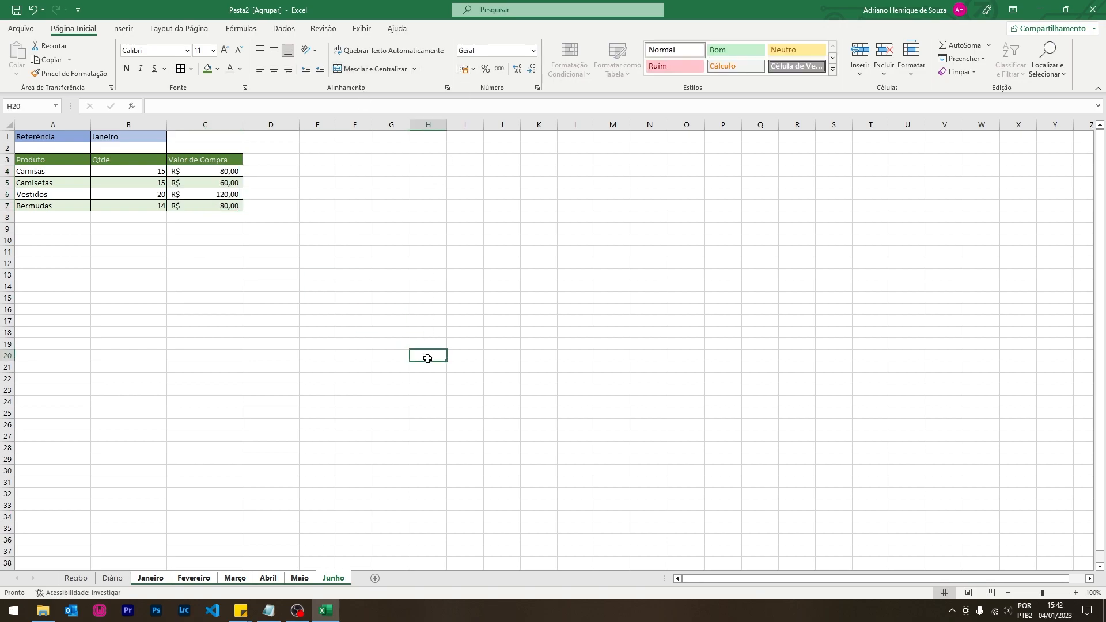
{"action": "left_click", "coordinate": [150, 577]}
- Ungroup the month sheets and return to the Janeiro sheet on its own
{"action": "left_click", "coordinate": [194, 578], "text": "ctrl"}
{"action": "left_click", "coordinate": [138, 518]}
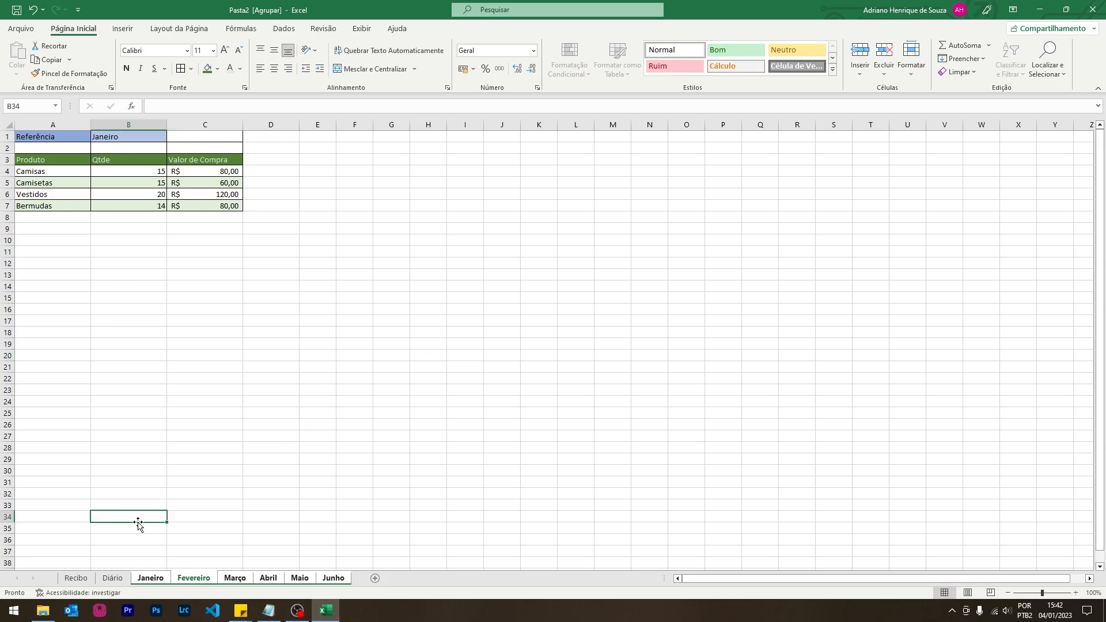
{"action": "left_click", "coordinate": [112, 578]}
{"action": "left_click", "coordinate": [147, 579]}
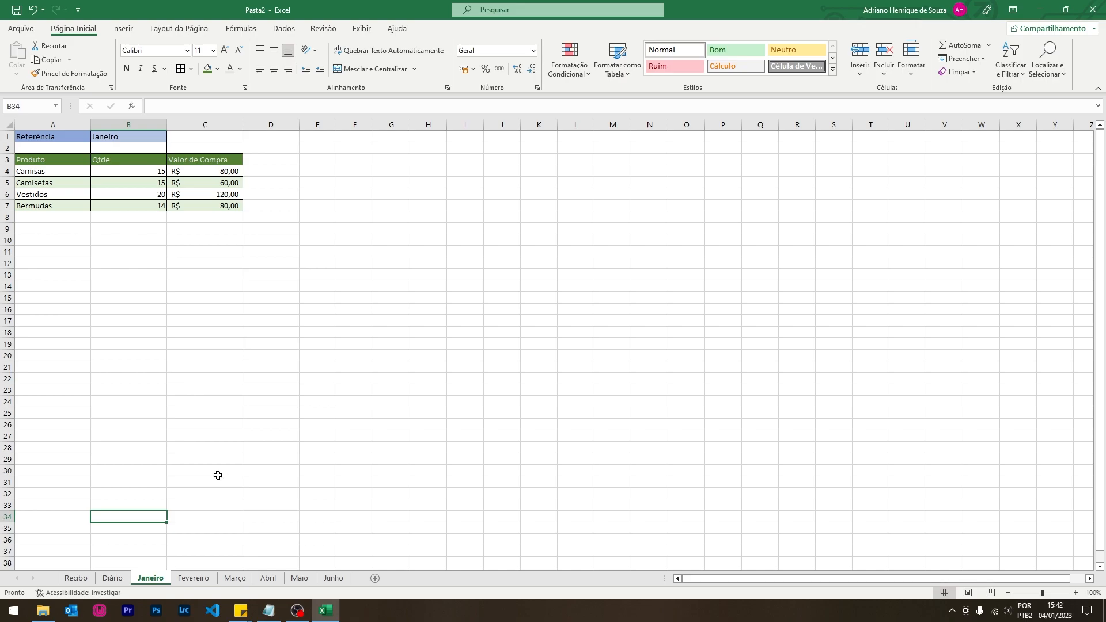
- Enter Fevereiro and Março in cell B1 of their respective sheets
{"action": "left_click", "coordinate": [193, 578]}
{"action": "left_click", "coordinate": [129, 137]}
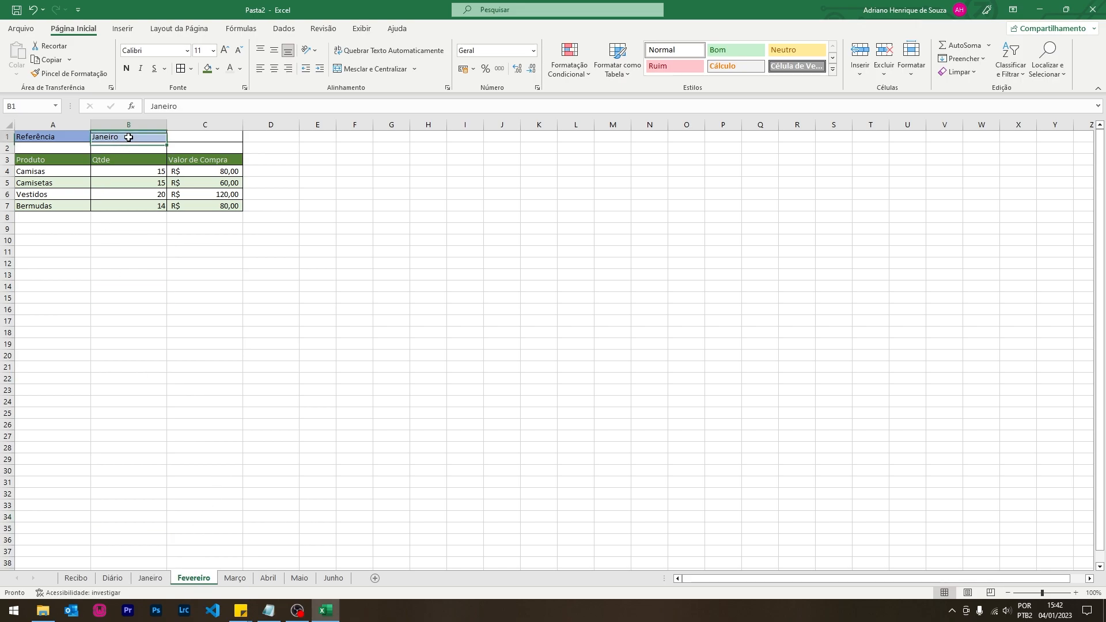
{"action": "type", "text": "Fevere"}
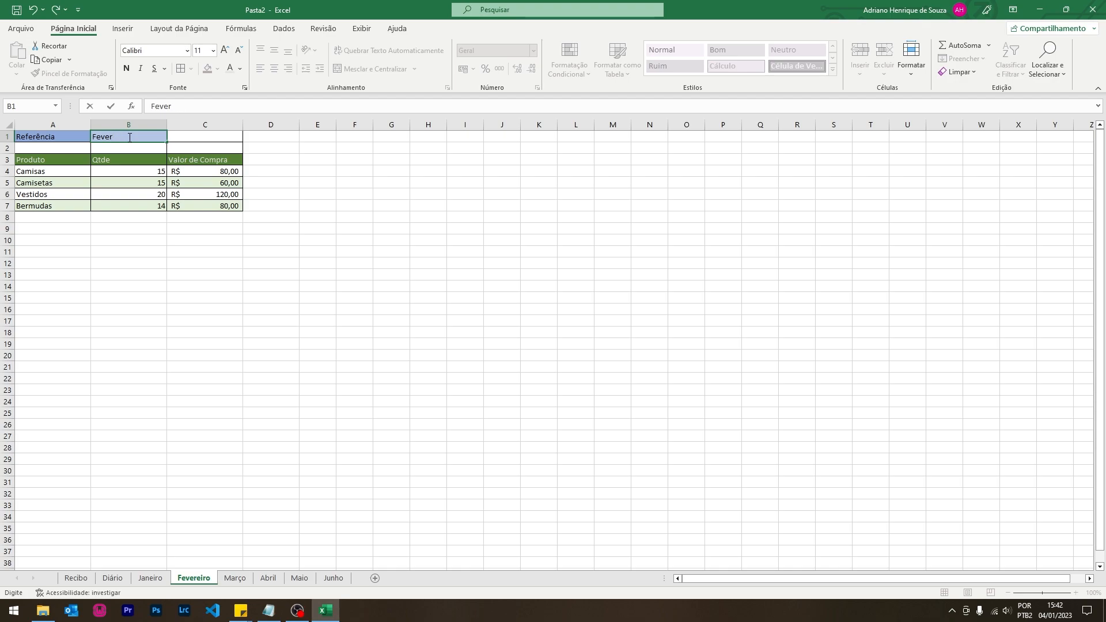
{"action": "type", "text": "iro"}
{"action": "key", "text": "Return"}
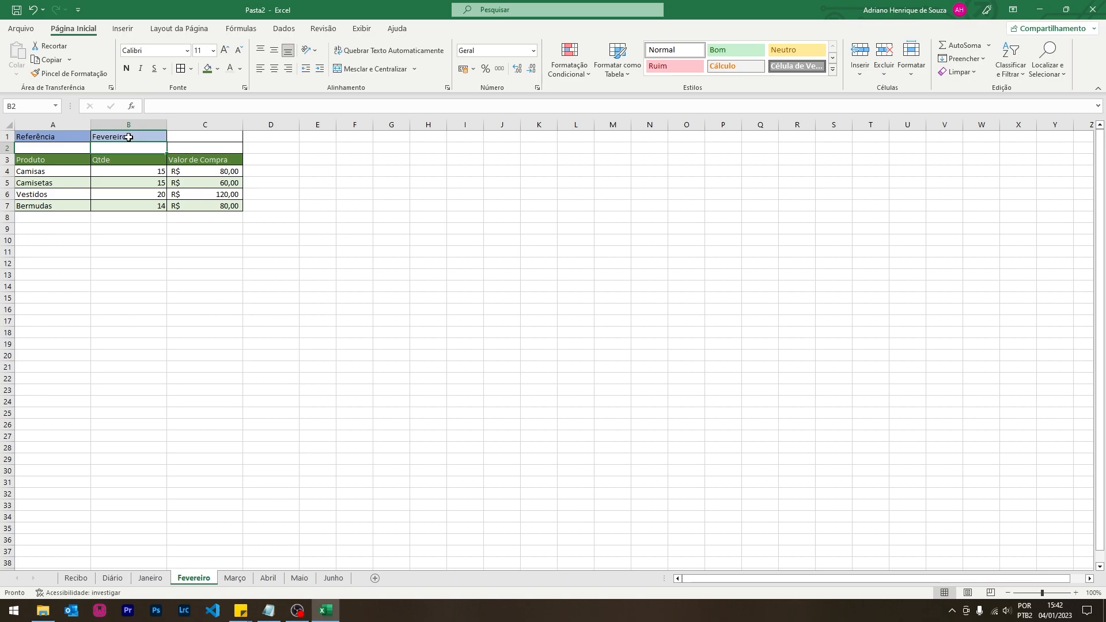
{"action": "left_click", "coordinate": [234, 578]}
{"action": "left_click", "coordinate": [135, 140]}
{"action": "type", "text": "Março"}
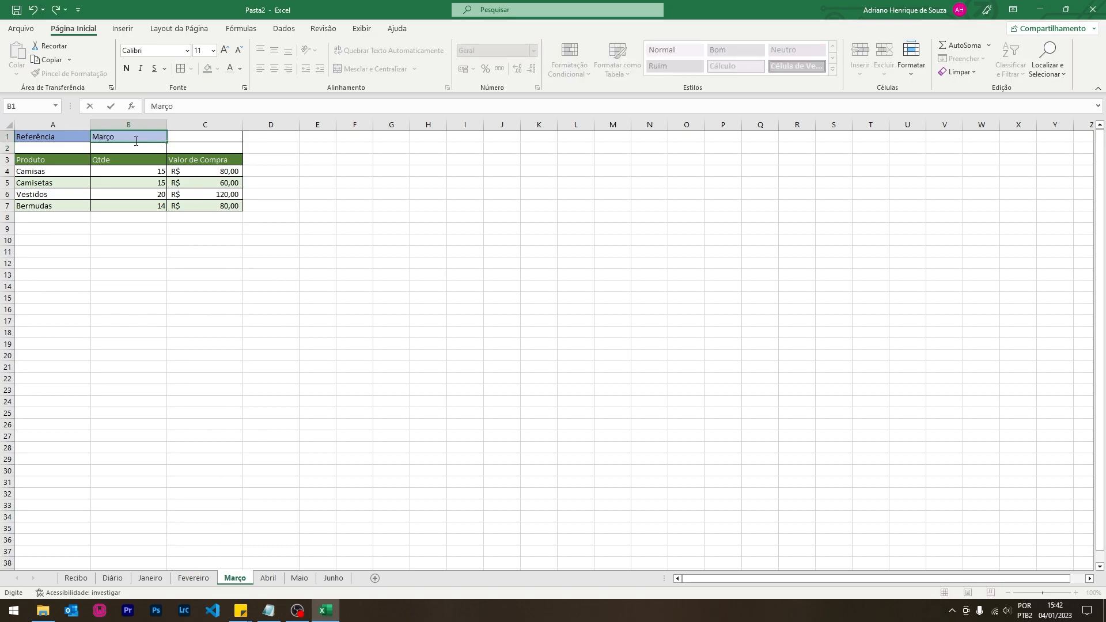
{"action": "key", "text": "Return"}
- Enter Abril, Maio and Junho in cell B1 of their respective sheets
{"action": "left_click", "coordinate": [268, 576]}
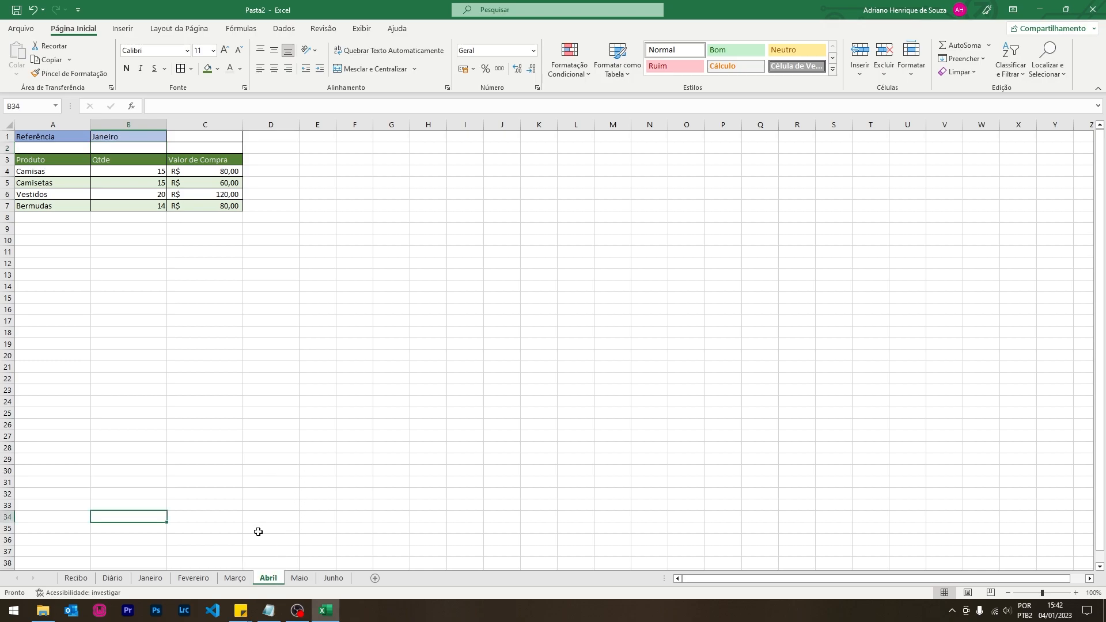
{"action": "left_click", "coordinate": [124, 138]}
{"action": "type", "text": "Abril"}
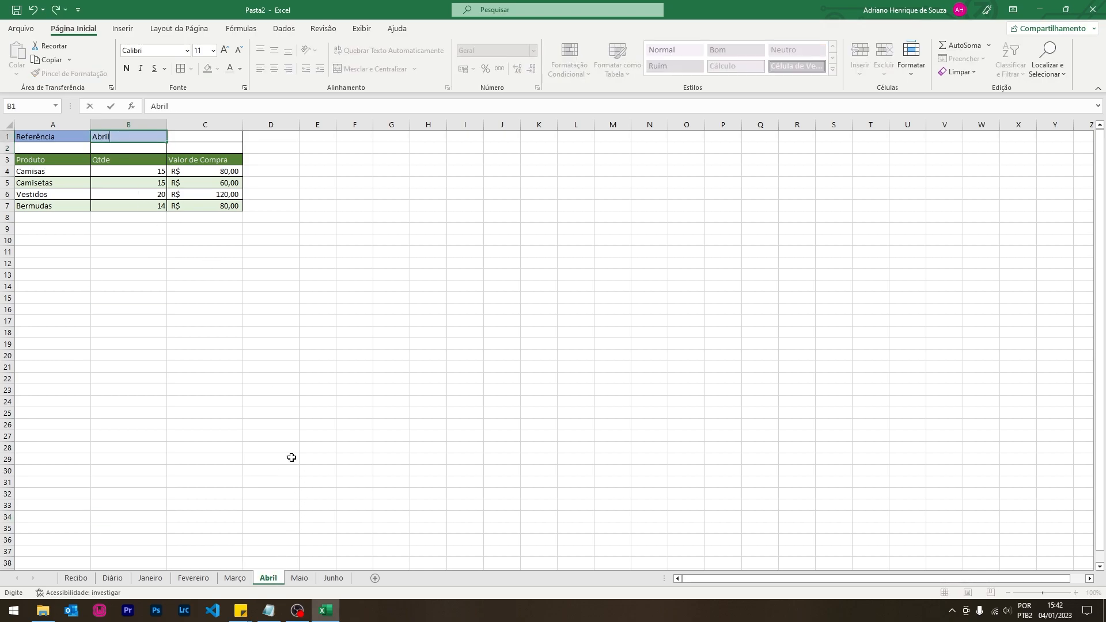
{"action": "left_click", "coordinate": [300, 577]}
{"action": "left_click", "coordinate": [132, 138]}
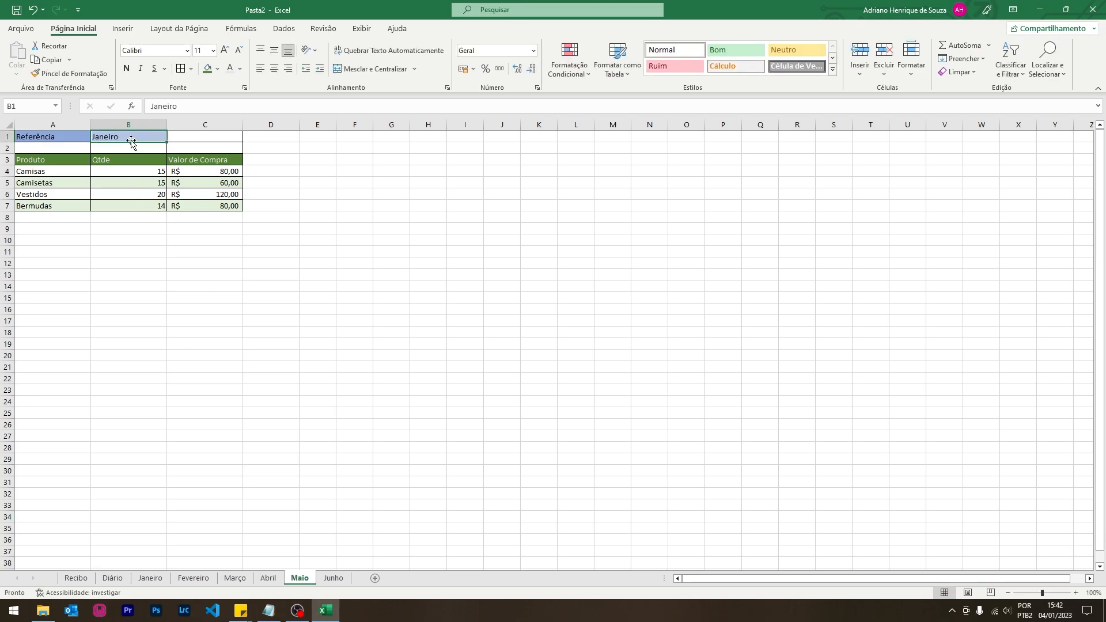
{"action": "type", "text": "Maio"}
{"action": "left_click", "coordinate": [332, 577]}
{"action": "left_click", "coordinate": [130, 124]}
{"action": "left_click", "coordinate": [121, 137]}
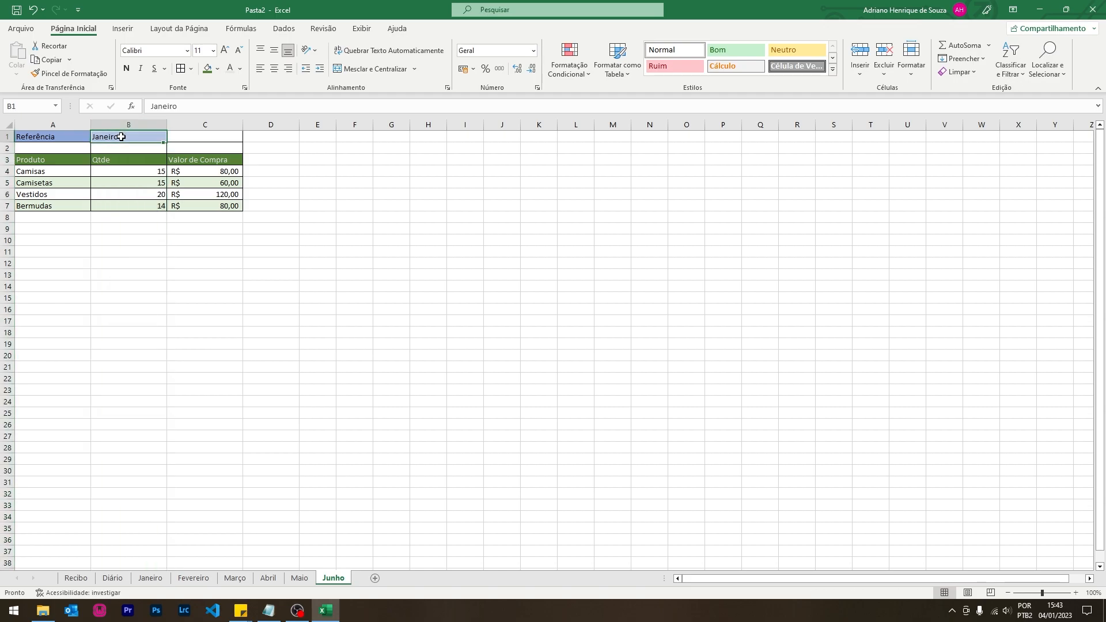
{"action": "type", "text": "Junho"}
{"action": "key", "text": "Return"}
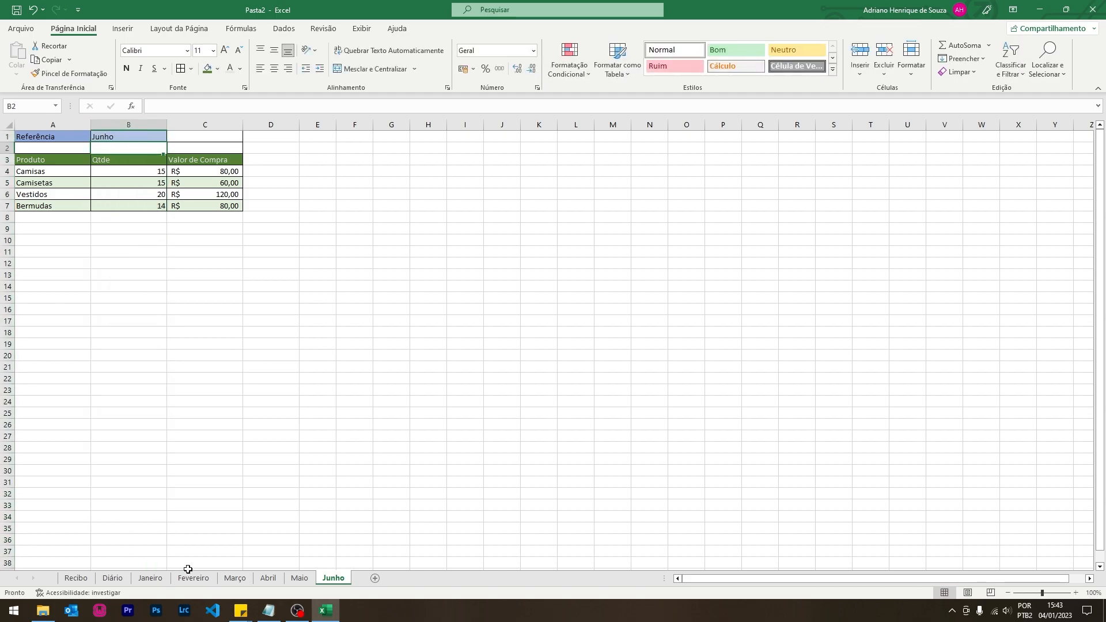
- Check each sheet's B1 month label from Janeiro to Junho, then add a new blank sheet
{"action": "left_click", "coordinate": [158, 580]}
{"action": "left_click", "coordinate": [194, 579]}
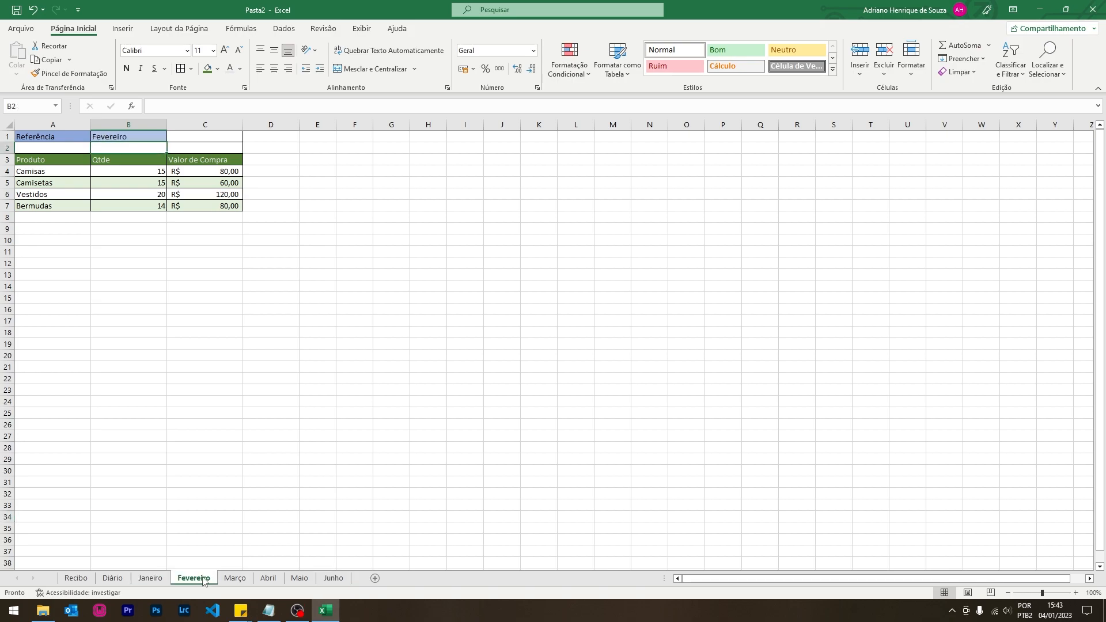
{"action": "left_click", "coordinate": [242, 578]}
{"action": "left_click", "coordinate": [269, 579]}
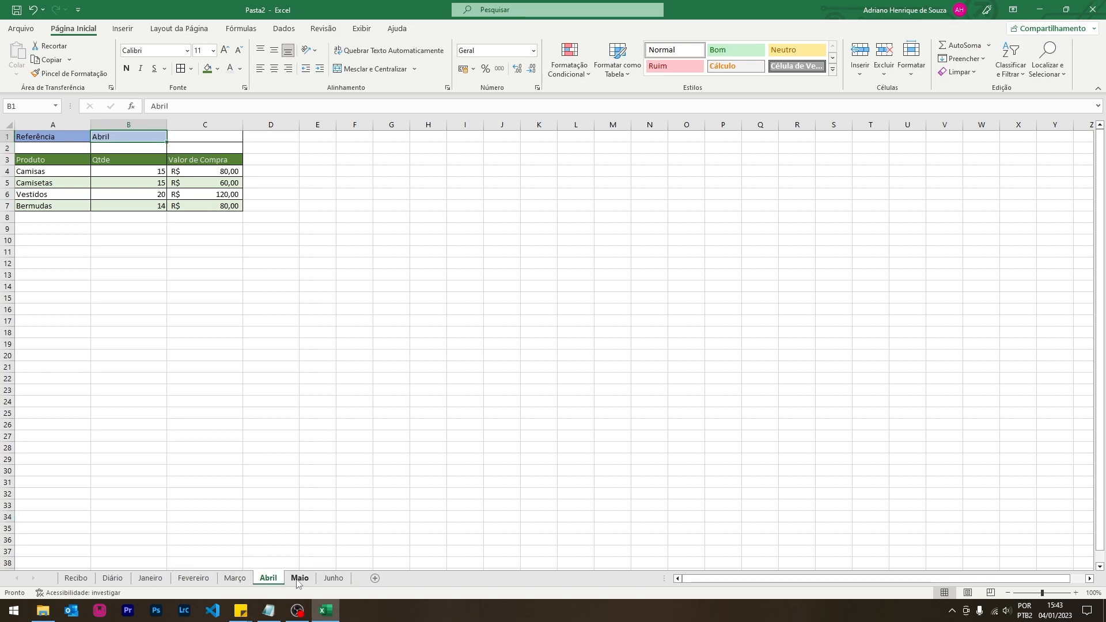
{"action": "left_click", "coordinate": [299, 580]}
{"action": "left_click", "coordinate": [341, 580]}
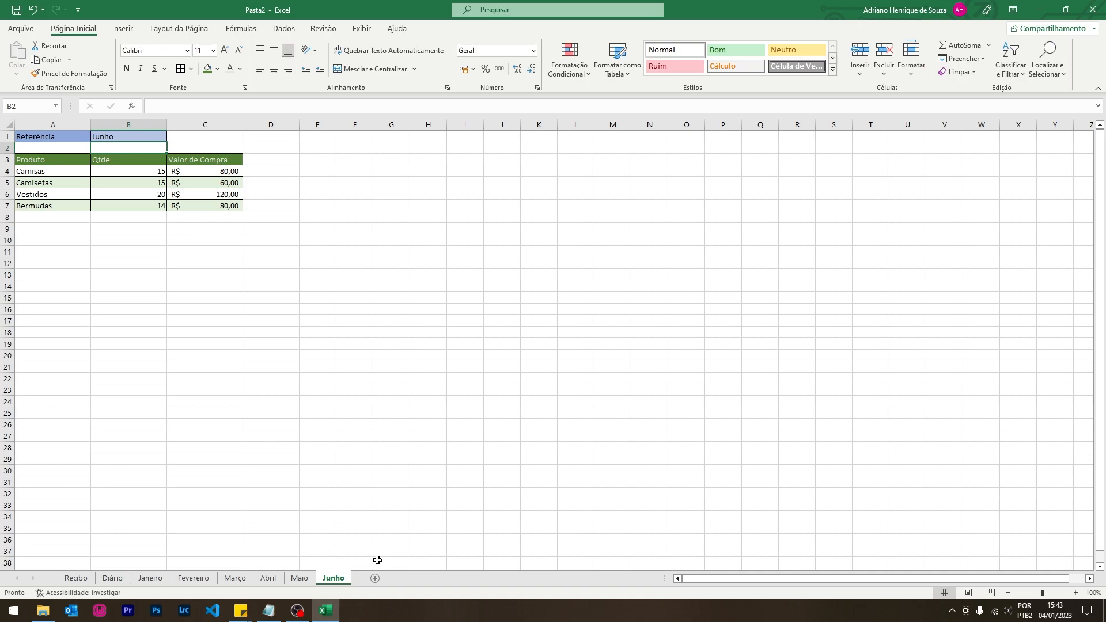
{"action": "left_click", "coordinate": [378, 578]}
- Rename the new sheet to 'Menu'
{"action": "double_click", "coordinate": [365, 578]}
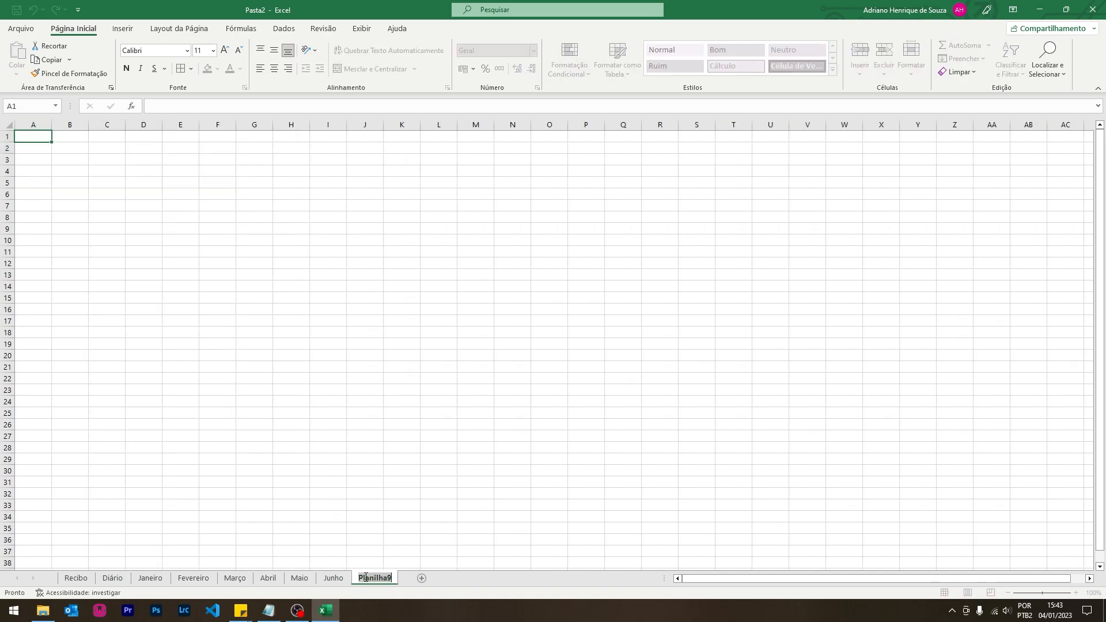
{"action": "type", "text": "Menu"}
{"action": "key", "text": "Return"}
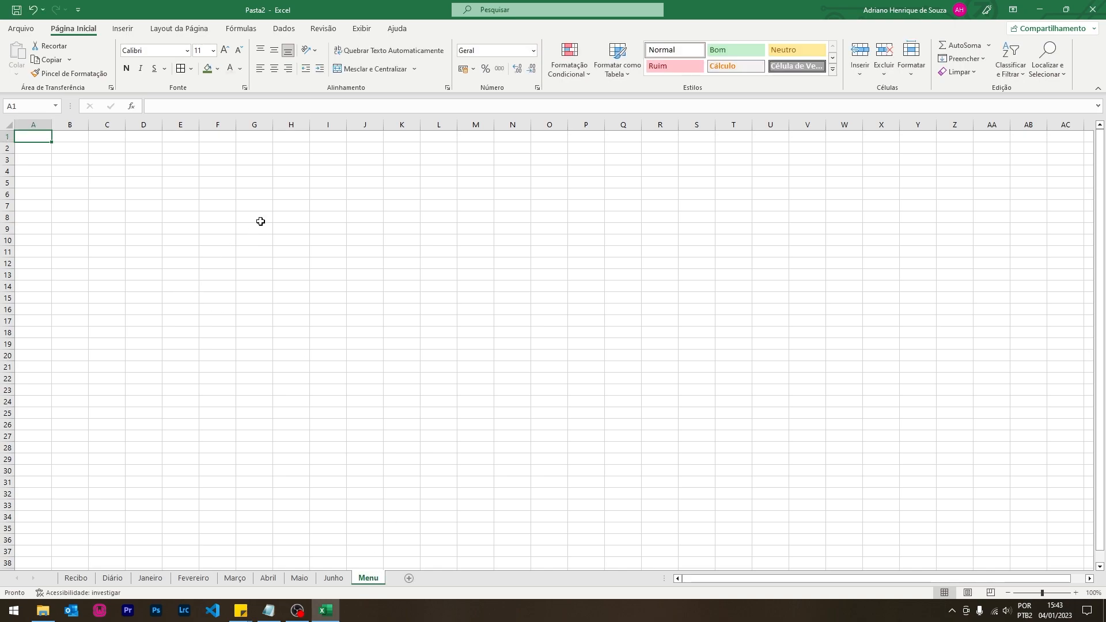
- Hide the gridlines, formula bar and row/column headings on the Menu sheet
{"action": "left_click", "coordinate": [361, 30]}
{"action": "left_click", "coordinate": [210, 71]}
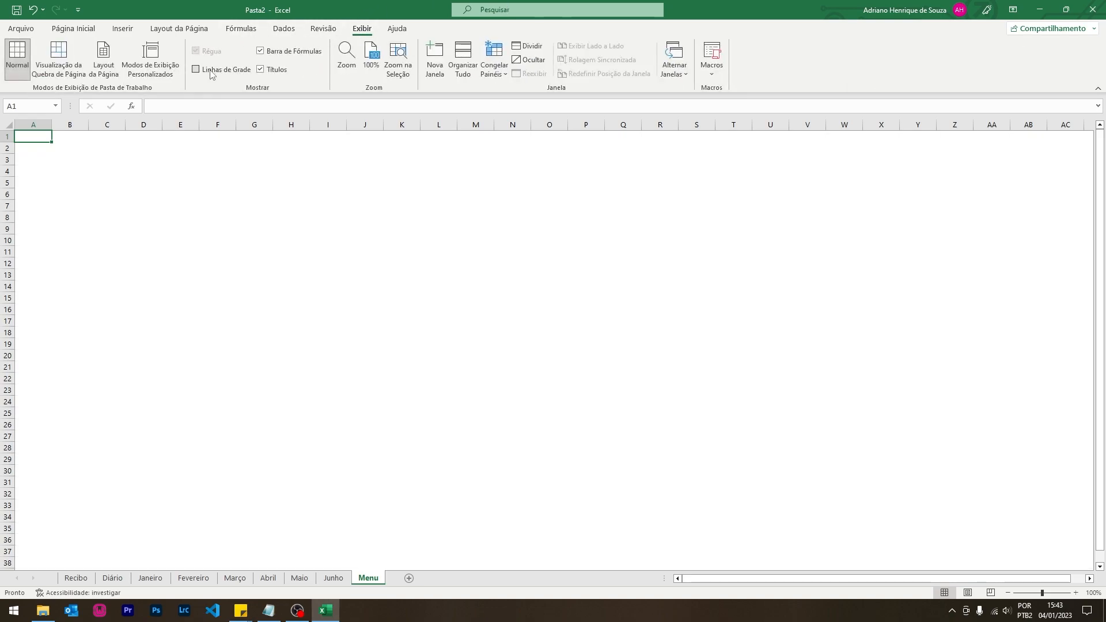
{"action": "left_click", "coordinate": [290, 51]}
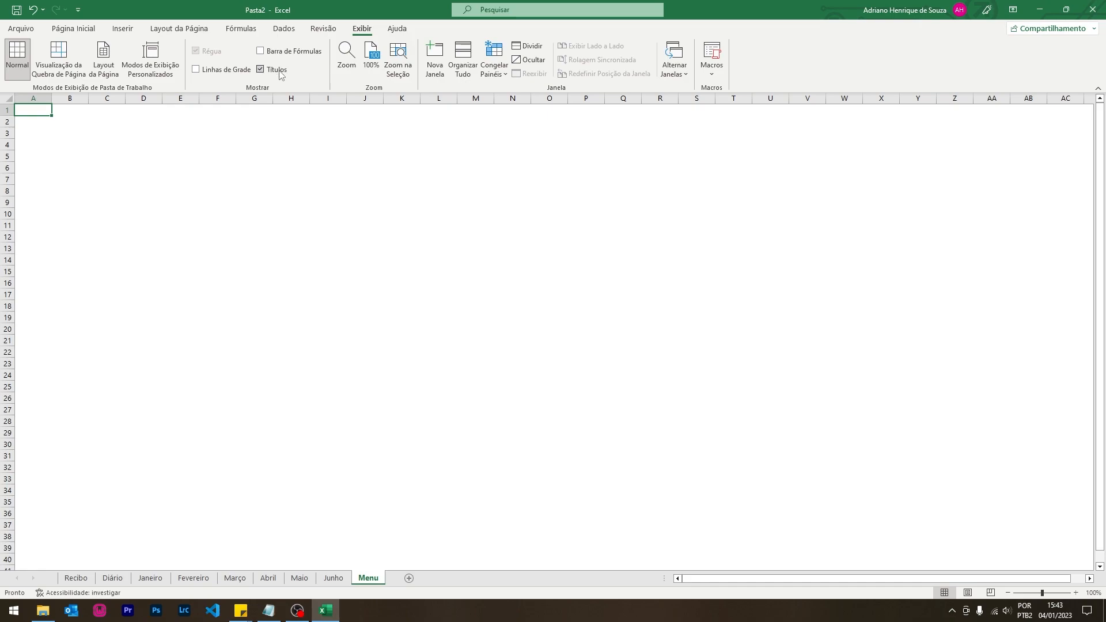
{"action": "left_click", "coordinate": [279, 70]}
{"action": "left_click", "coordinate": [427, 224]}
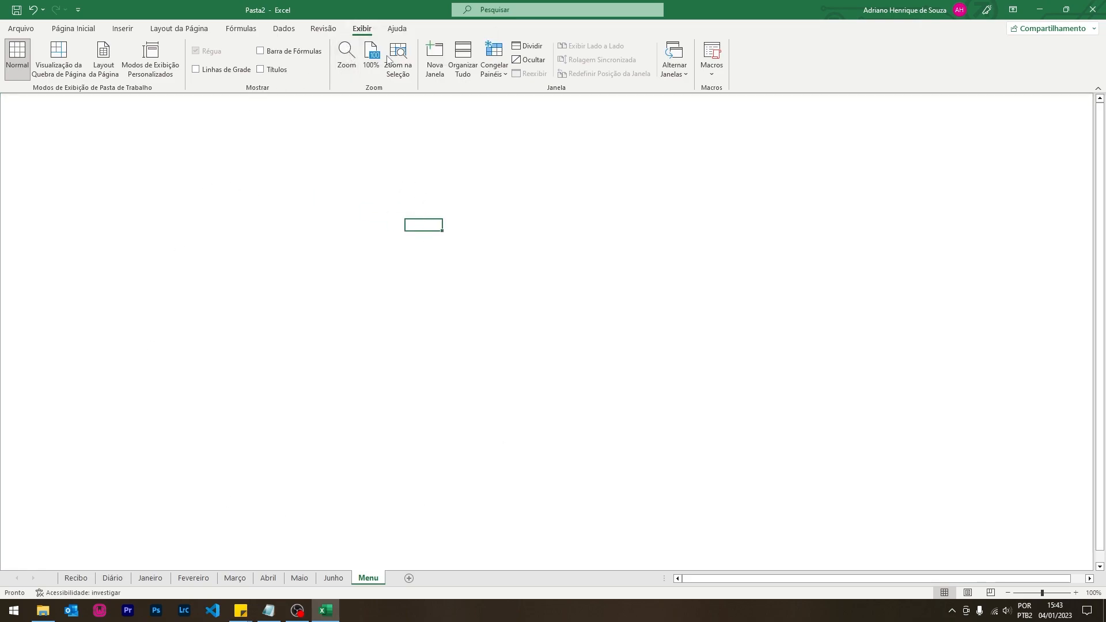
- Collapse the ribbon to tabs only and move Menu ahead of Recibo
{"action": "key", "text": "ctrl+F1"}
{"action": "left_click", "coordinate": [265, 237]}
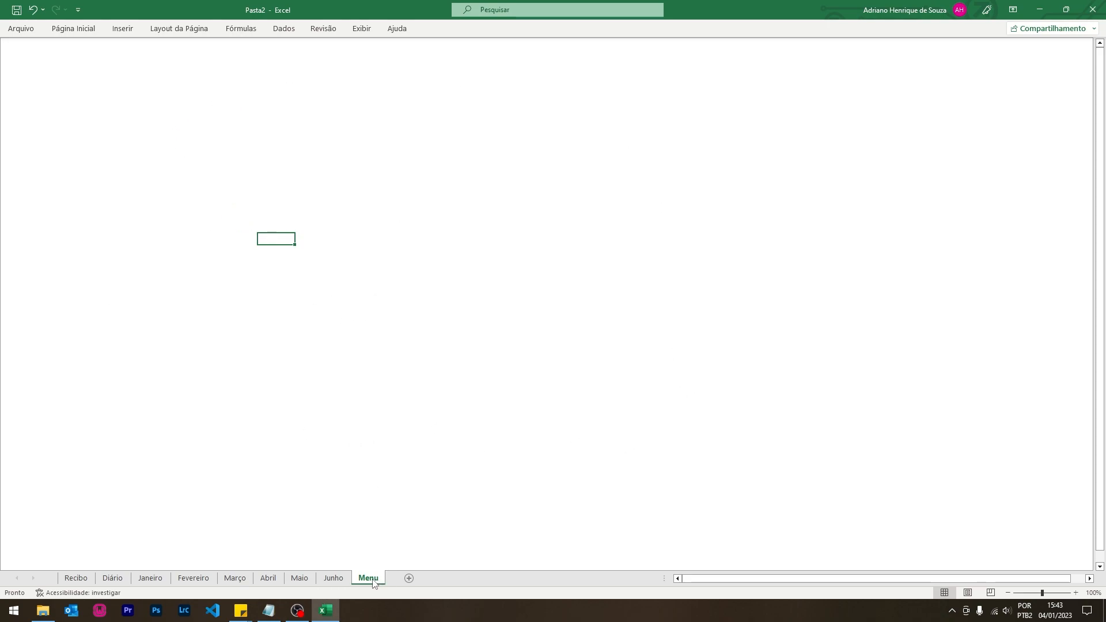
{"action": "left_click_drag", "start_coordinate": [60, 588], "coordinate": [62, 583]}
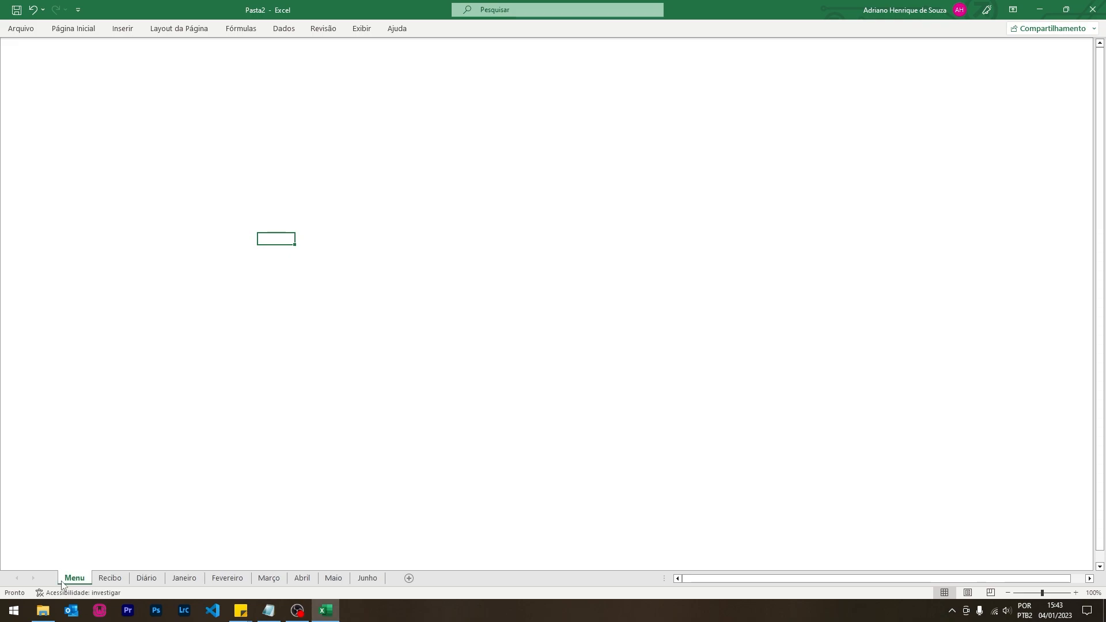
- Draw a rectangle at the sheet's top-left labelled Recibo
{"action": "left_click", "coordinate": [123, 29]}
{"action": "left_click", "coordinate": [182, 76]}
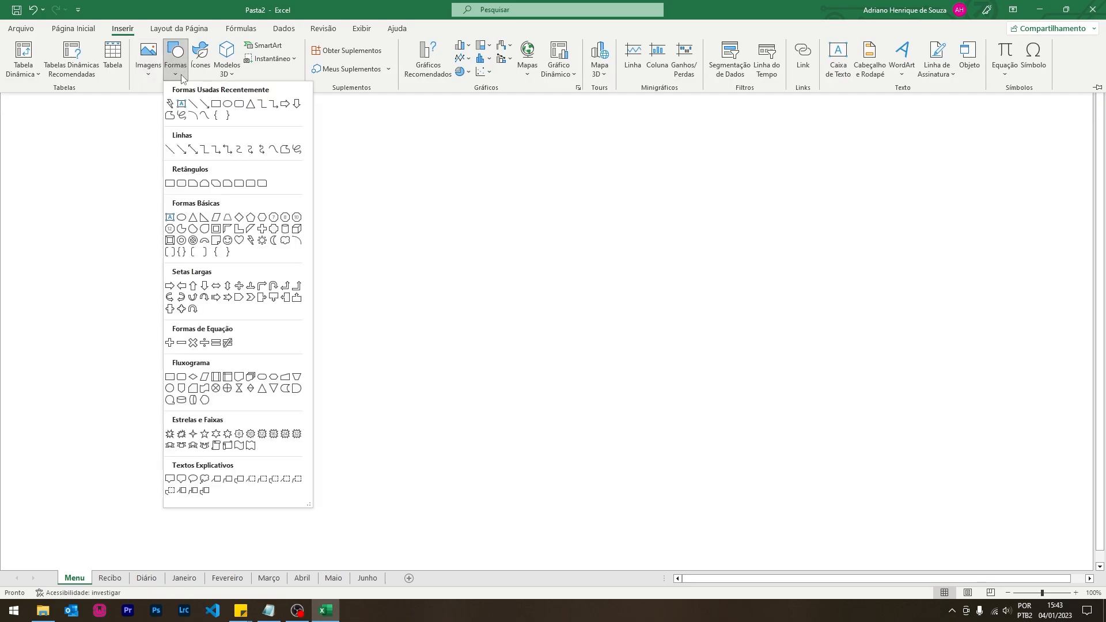
{"action": "left_click", "coordinate": [239, 103]}
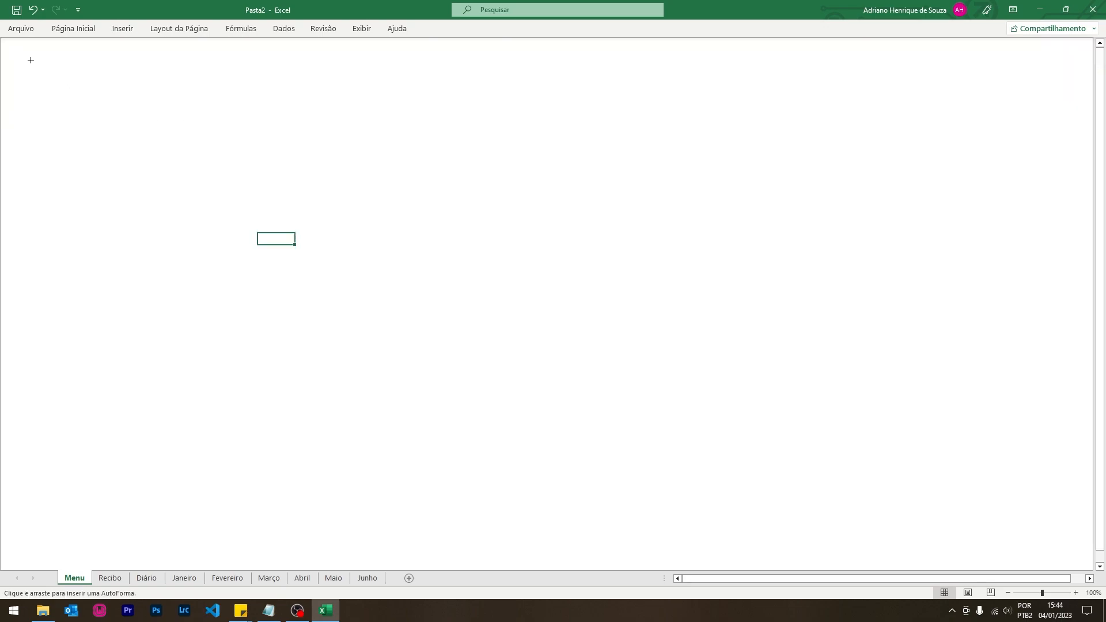
{"action": "left_click_drag", "start_coordinate": [31, 60], "coordinate": [165, 93]}
{"action": "type", "text": "Recibo"}
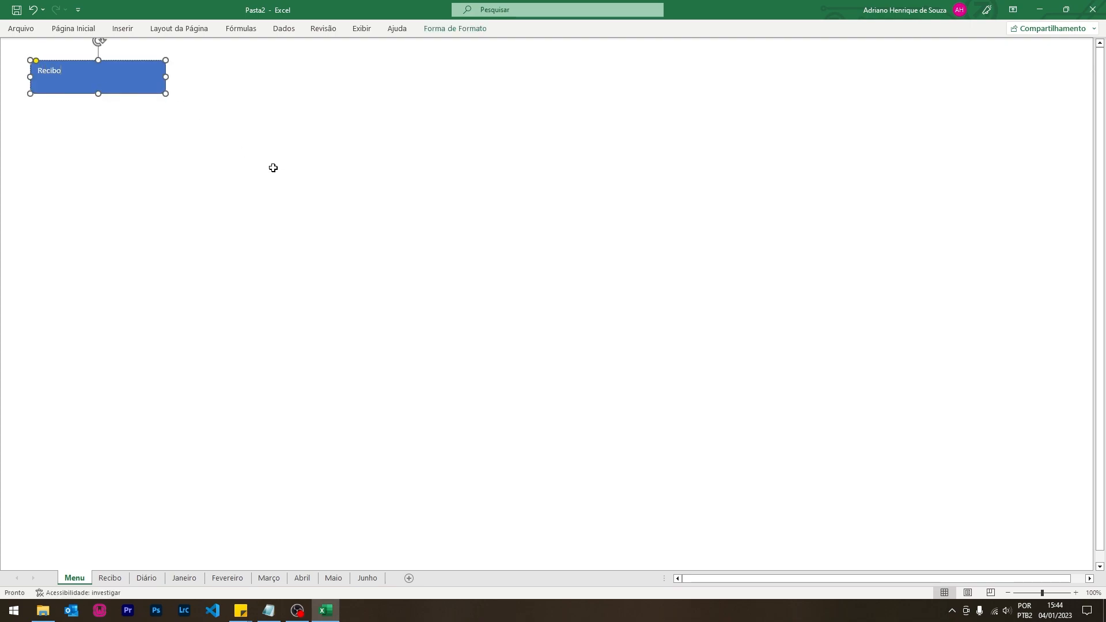
{"action": "left_click", "coordinate": [273, 167]}
{"action": "left_click", "coordinate": [142, 89]}
- Centre the Recibo text vertically and horizontally and enlarge its font size
{"action": "left_click", "coordinate": [74, 28]}
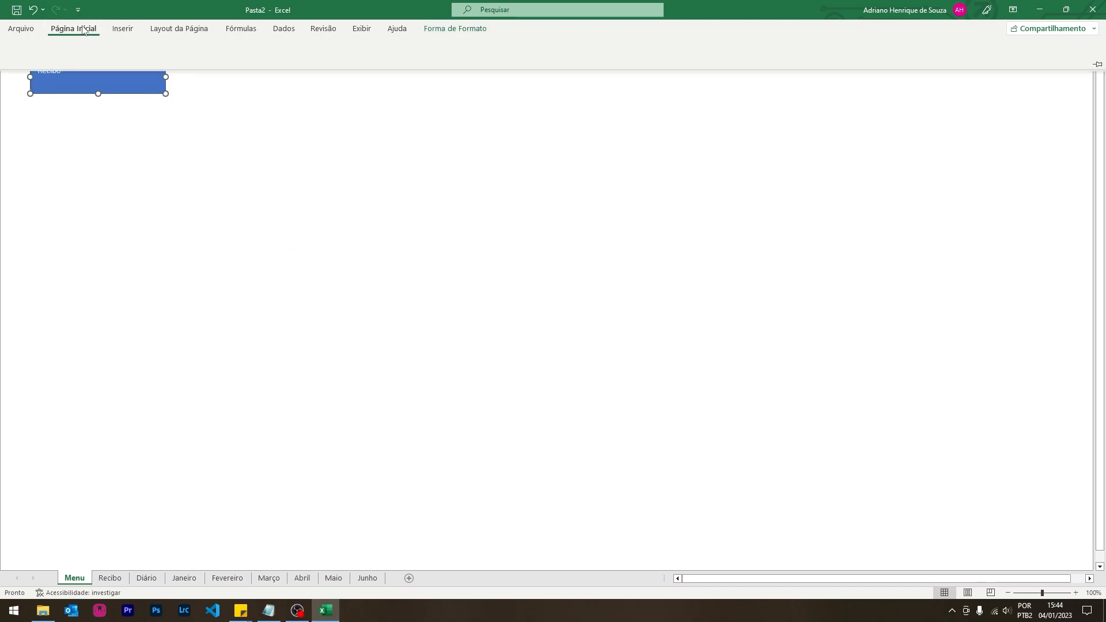
{"action": "left_click", "coordinate": [274, 50]}
{"action": "left_click", "coordinate": [274, 69]}
{"action": "left_click", "coordinate": [224, 51]}
{"action": "left_click", "coordinate": [225, 50]}
{"action": "left_click", "coordinate": [225, 50]}
{"action": "left_click", "coordinate": [225, 51]}
{"action": "left_click", "coordinate": [225, 50]}
{"action": "left_click", "coordinate": [272, 172]}
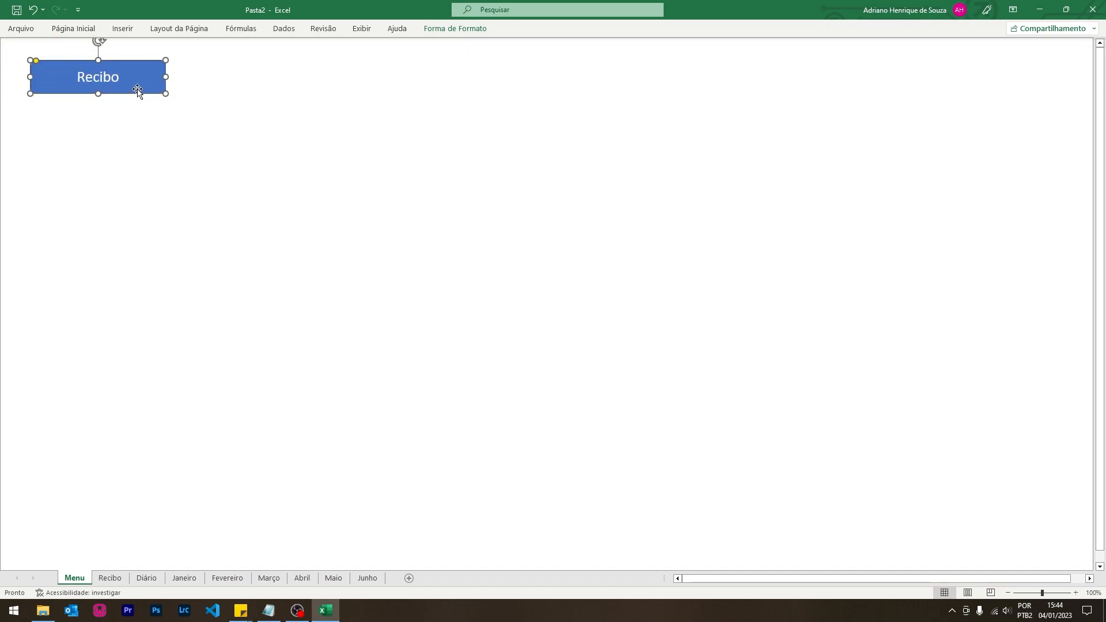
- Apply the intense-effect blue shape style to the Recibo button
{"action": "left_click", "coordinate": [451, 28]}
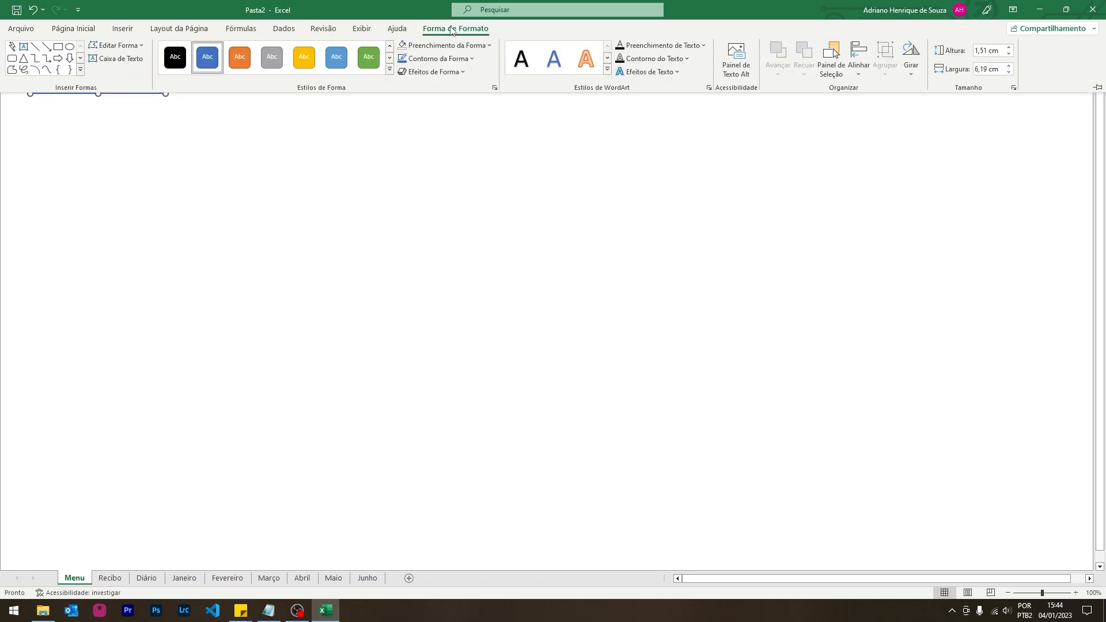
{"action": "left_click", "coordinate": [389, 69]}
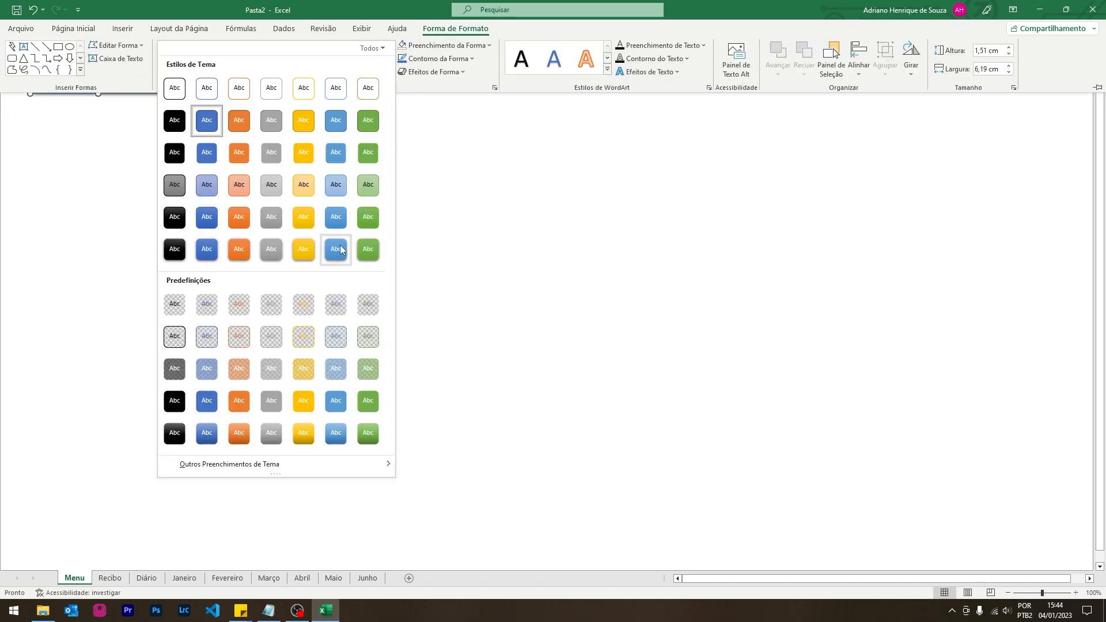
{"action": "left_click", "coordinate": [206, 260]}
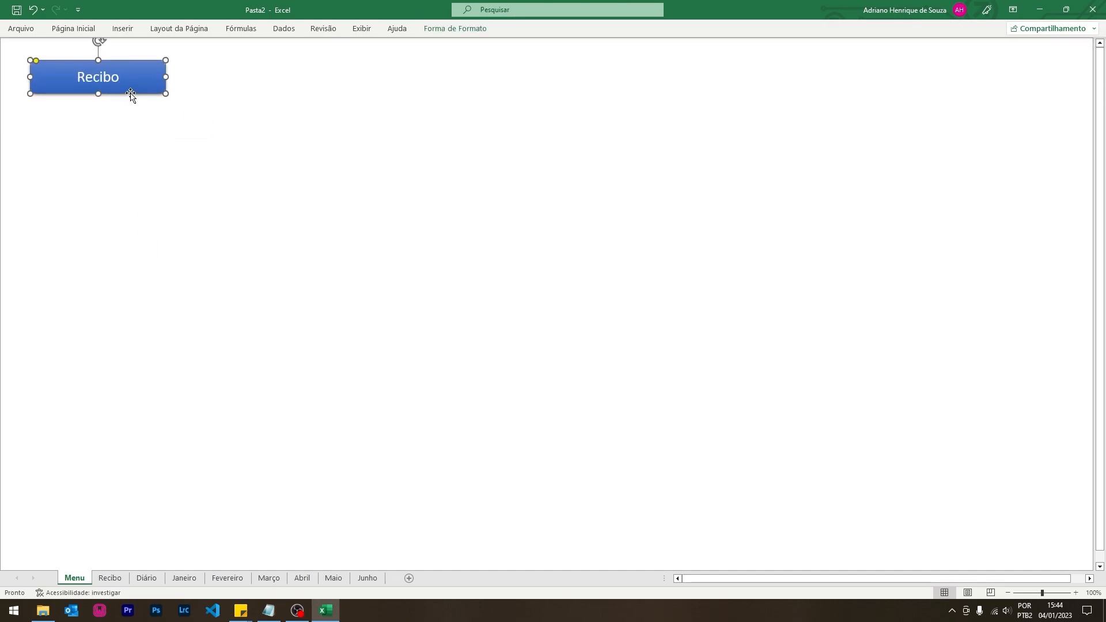
- Copy the Recibo button just below itself and relabel the copy Diário
{"action": "left_click_drag", "start_coordinate": [130, 92], "coordinate": [119, 121]}
{"action": "left_click", "coordinate": [109, 122]}
{"action": "double_click", "coordinate": [109, 122]}
{"action": "type", "text": "Diário"}
{"action": "left_click", "coordinate": [113, 174]}
- Remove the accidental extra duplicate of the Diário button
{"action": "left_click", "coordinate": [116, 110]}
{"action": "left_click", "coordinate": [116, 101]}
{"action": "key", "text": "ctrl+d"}
{"action": "left_click", "coordinate": [118, 125]}
{"action": "left_click_drag", "start_coordinate": [118, 167], "coordinate": [112, 174]}
{"action": "left_click", "coordinate": [131, 170]}
{"action": "left_click_drag", "start_coordinate": [118, 124], "coordinate": [110, 179]}
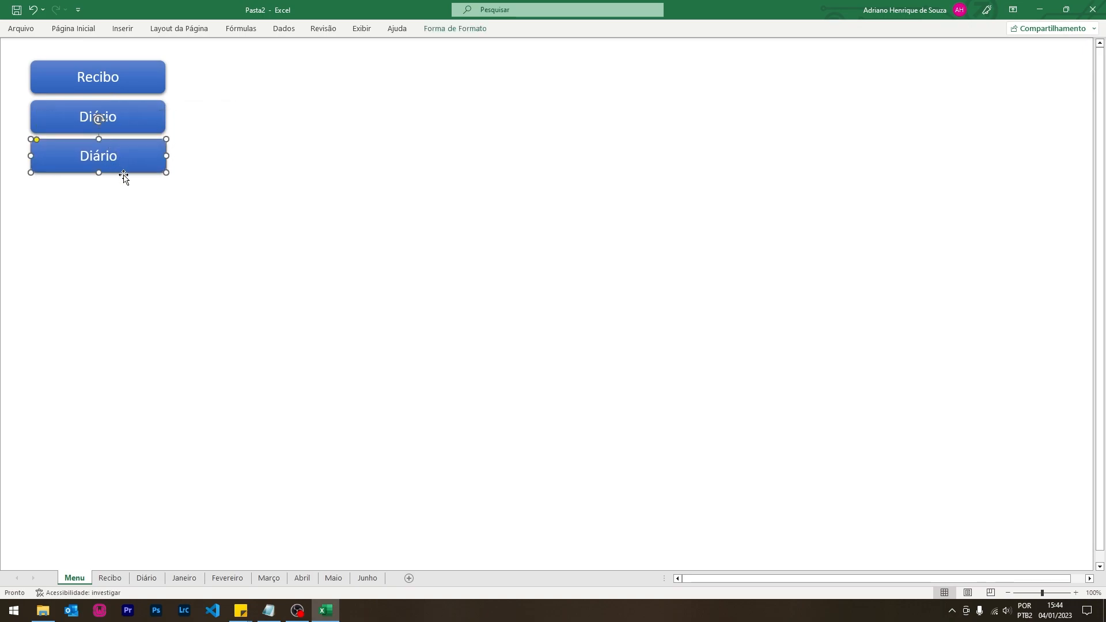
{"action": "left_click_drag", "start_coordinate": [123, 174], "coordinate": [309, 101]}
{"action": "double_click", "coordinate": [286, 81]}
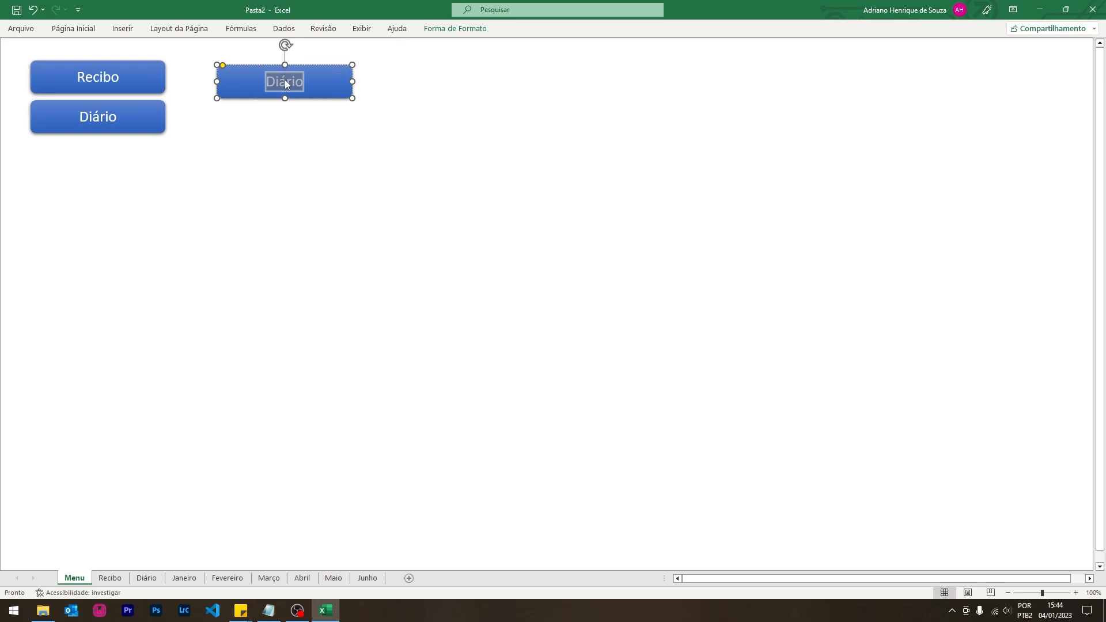
{"action": "key", "text": "Escape"}
{"action": "key", "text": "Delete"}
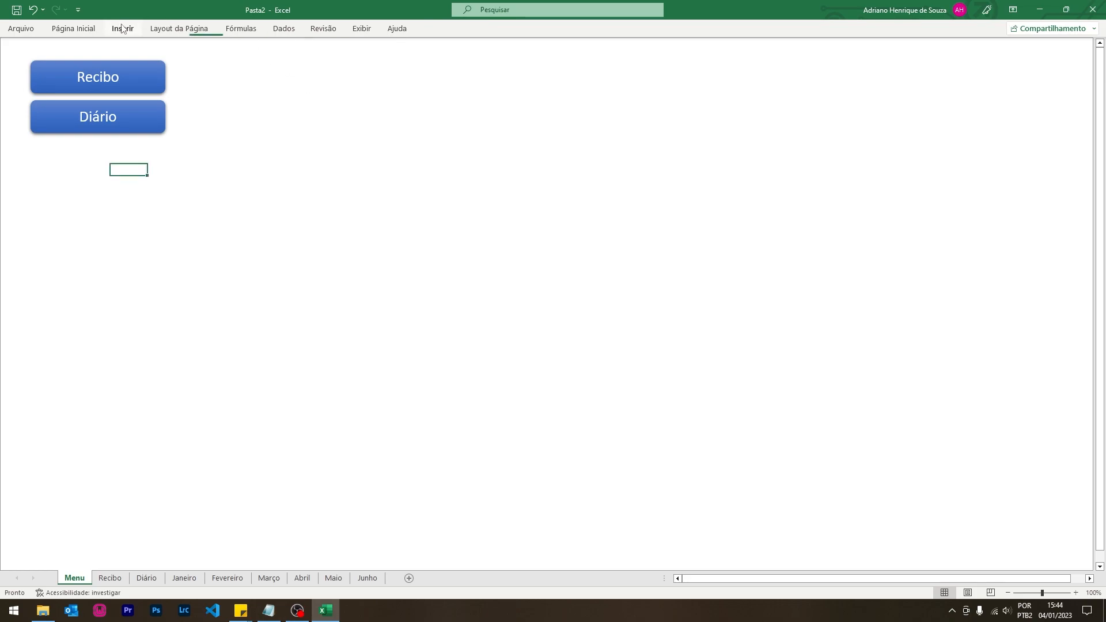
- Draw a large rounded rectangle beside the buttons and make its corners less rounded
{"action": "left_click", "coordinate": [124, 28]}
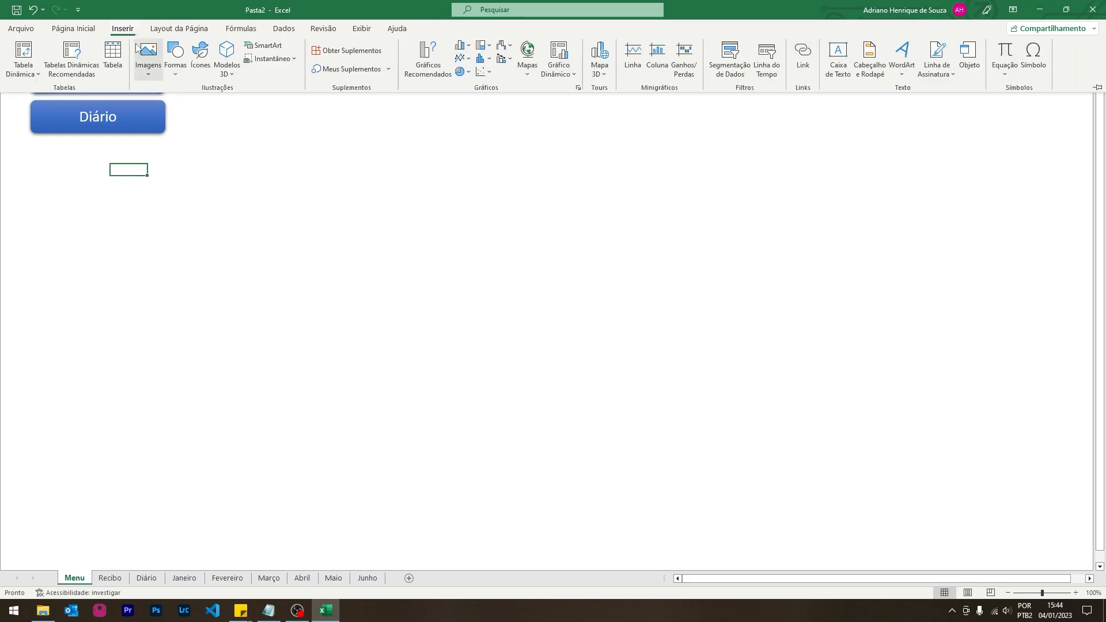
{"action": "left_click", "coordinate": [175, 58]}
{"action": "left_click", "coordinate": [228, 105]}
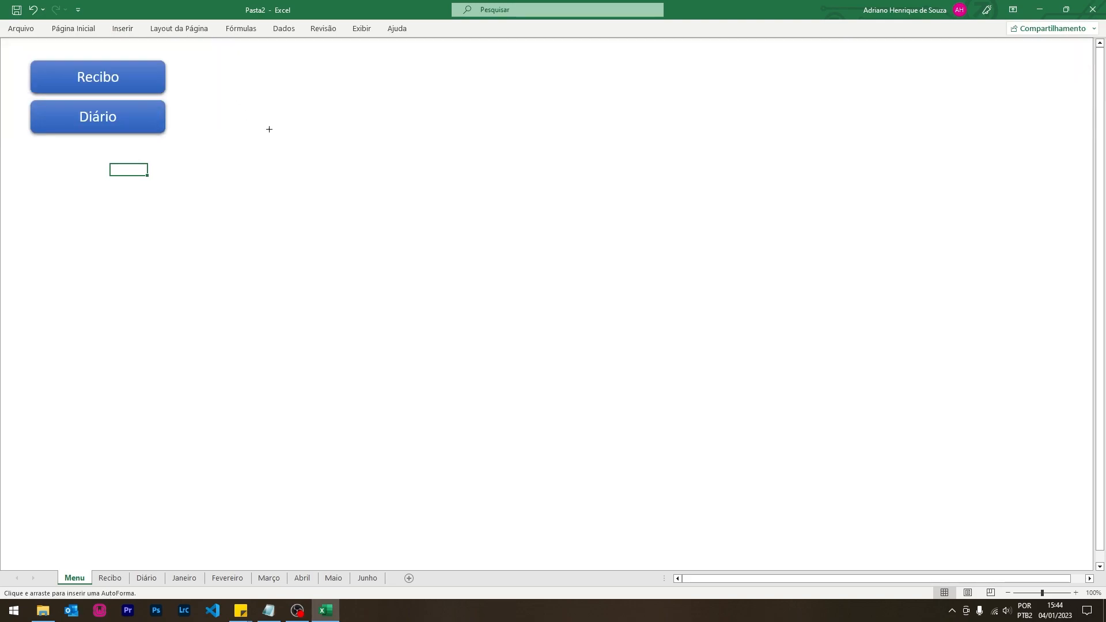
{"action": "mouse_move", "coordinate": [204, 55]}
{"action": "left_mouse_down"}
{"action": "mouse_move", "coordinate": [424, 271]}
{"action": "mouse_move", "coordinate": [580, 296]}
{"action": "mouse_move", "coordinate": [603, 323]}
{"action": "left_mouse_up"}
{"action": "left_click_drag", "start_coordinate": [249, 54], "coordinate": [213, 56]}
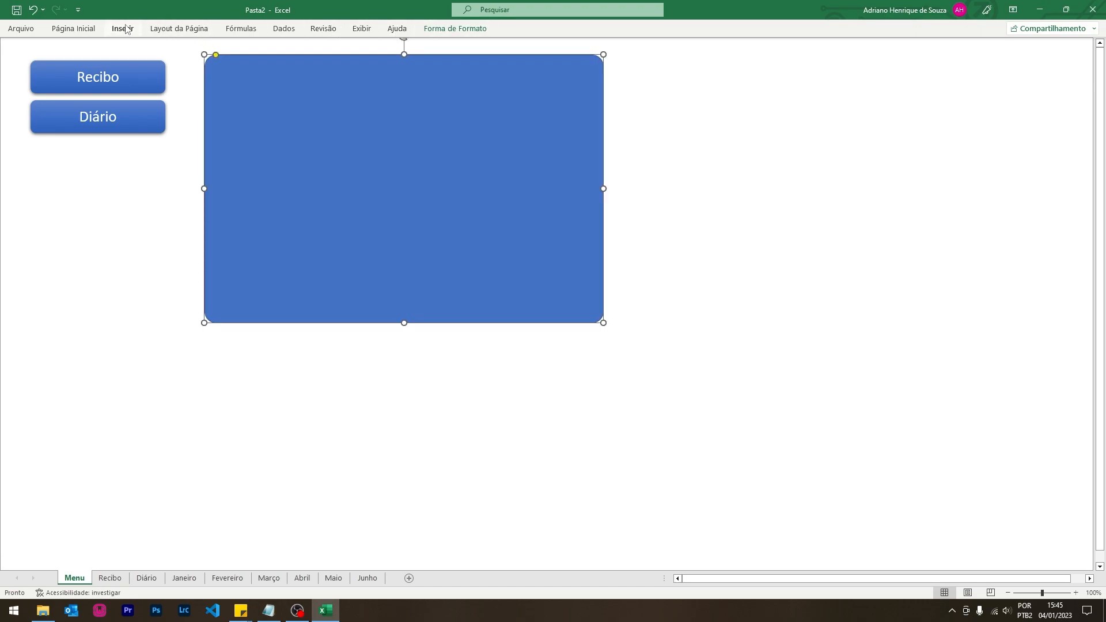
- Give the rounded frame a white fill
{"action": "left_click", "coordinate": [75, 29]}
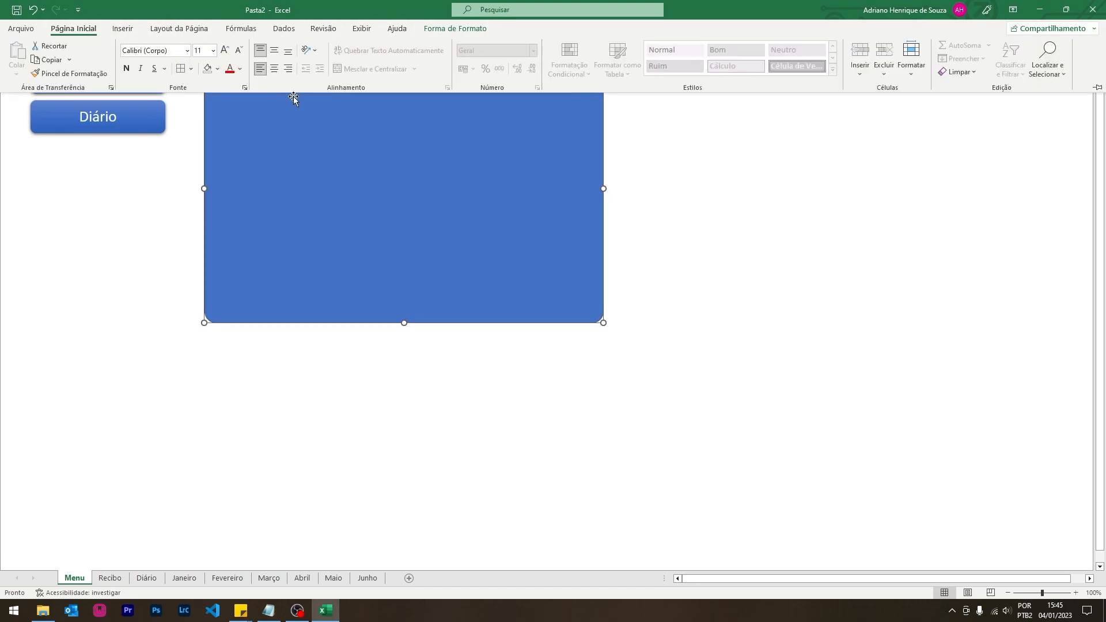
{"action": "left_click", "coordinate": [217, 69]}
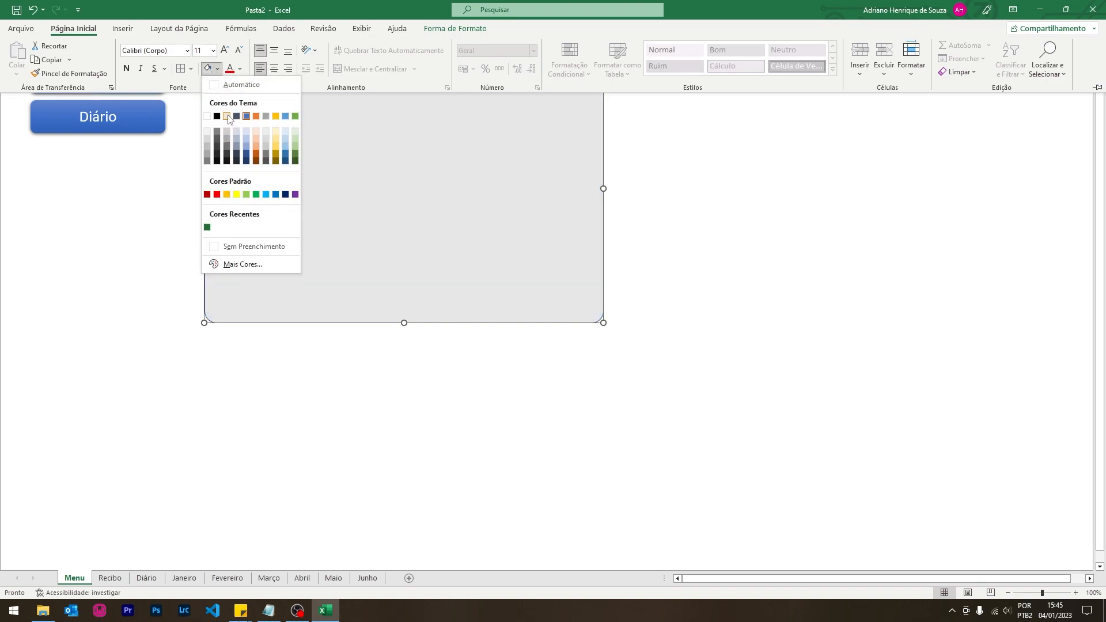
{"action": "left_click", "coordinate": [209, 117]}
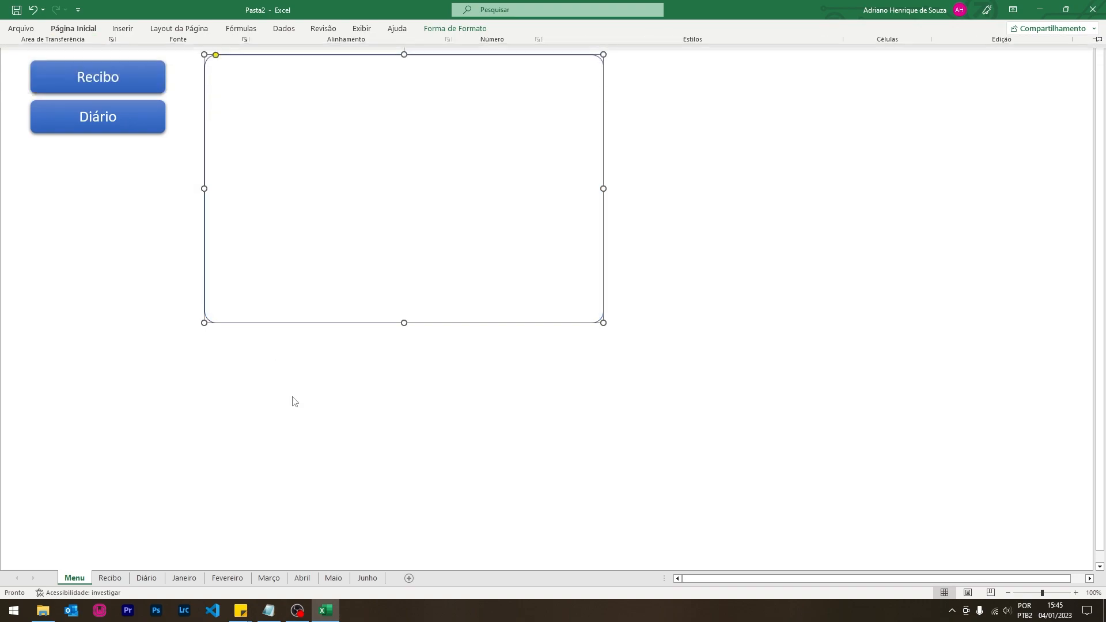
{"action": "left_click", "coordinate": [732, 167]}
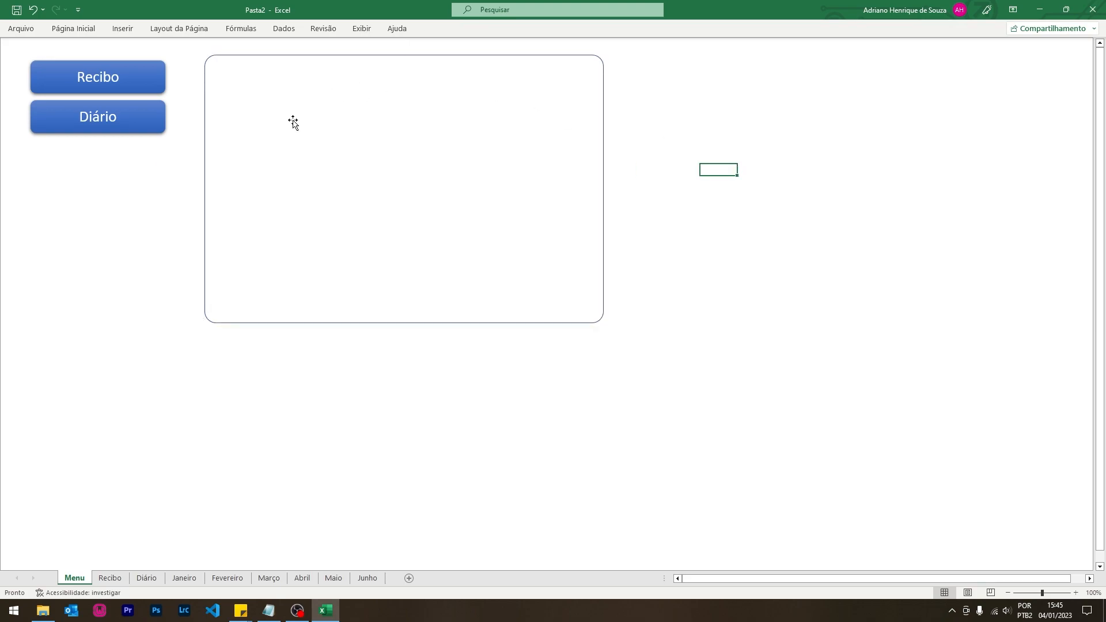
{"action": "left_click", "coordinate": [122, 29]}
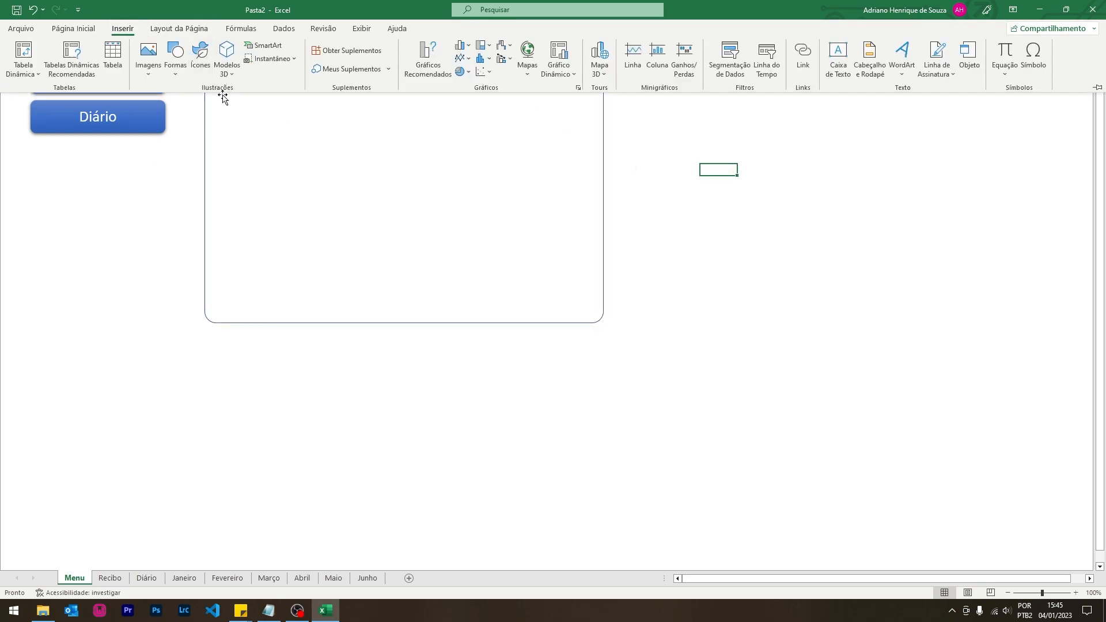
- Add a Meses text box and move it onto the frame's top edge
{"action": "left_click", "coordinate": [175, 57]}
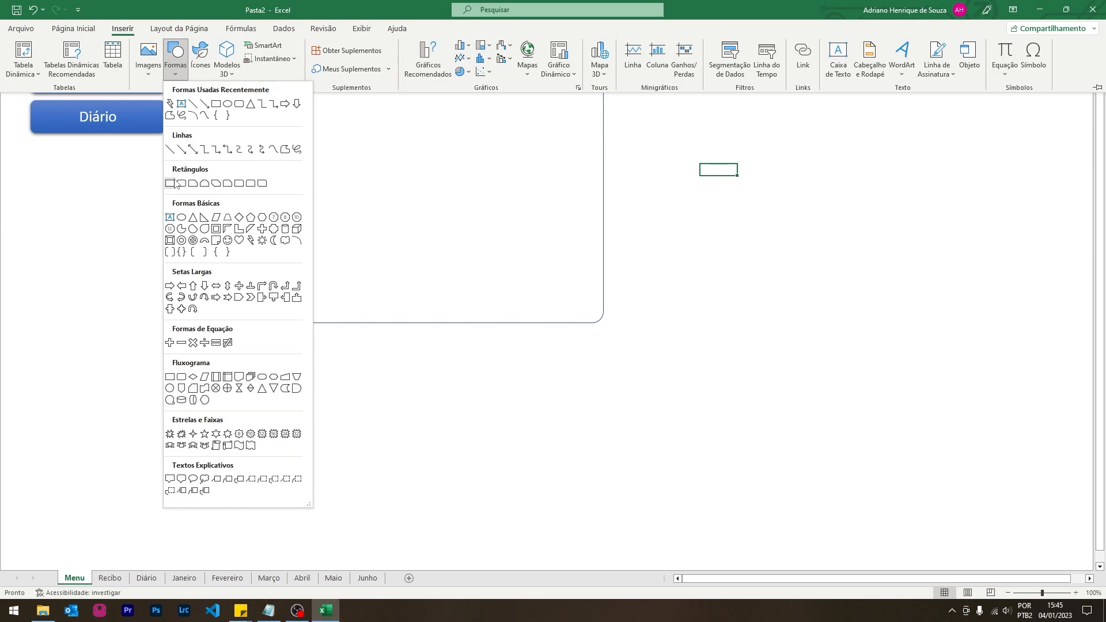
{"action": "left_click", "coordinate": [170, 218]}
{"action": "left_click_drag", "start_coordinate": [309, 150], "coordinate": [439, 170]}
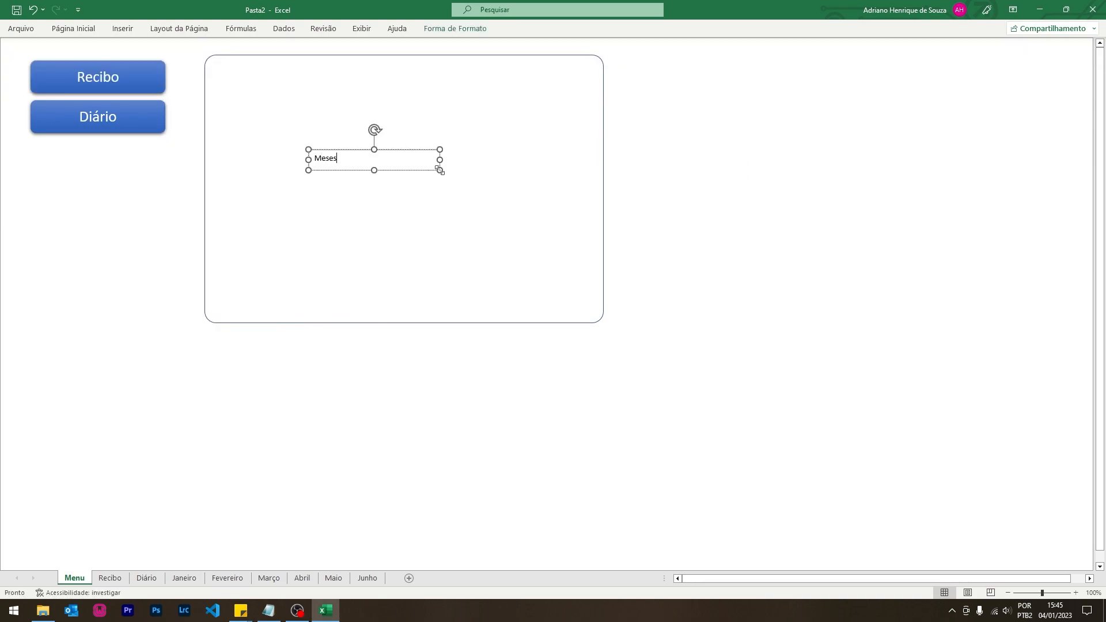
{"action": "left_click", "coordinate": [550, 345]}
{"action": "left_click_drag", "start_coordinate": [358, 160], "coordinate": [297, 91]}
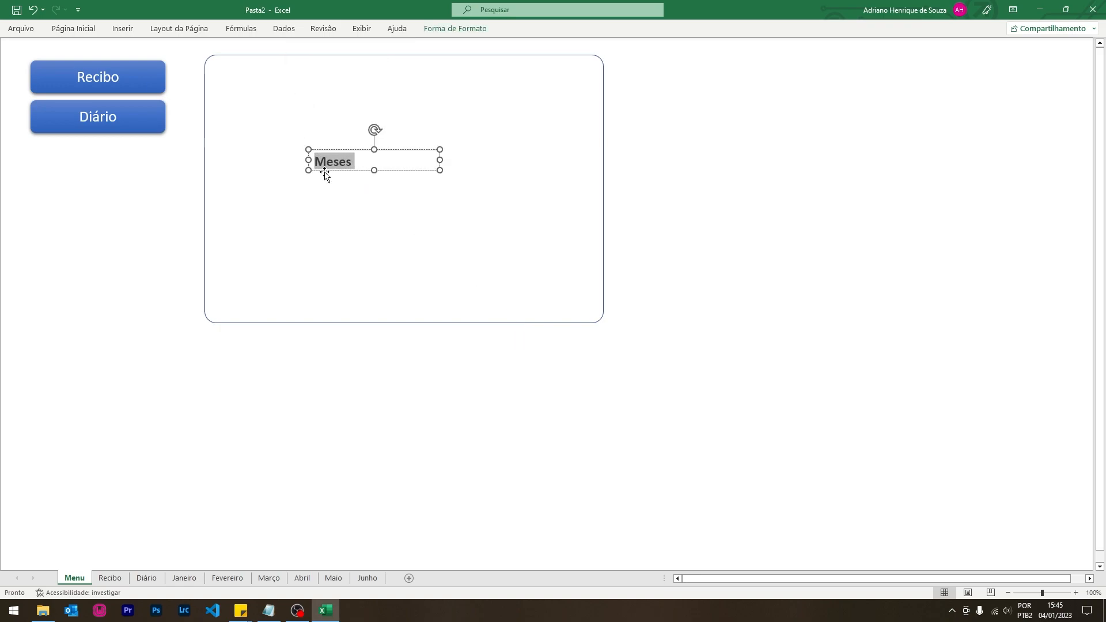
{"action": "left_click_drag", "start_coordinate": [325, 173], "coordinate": [254, 68]}
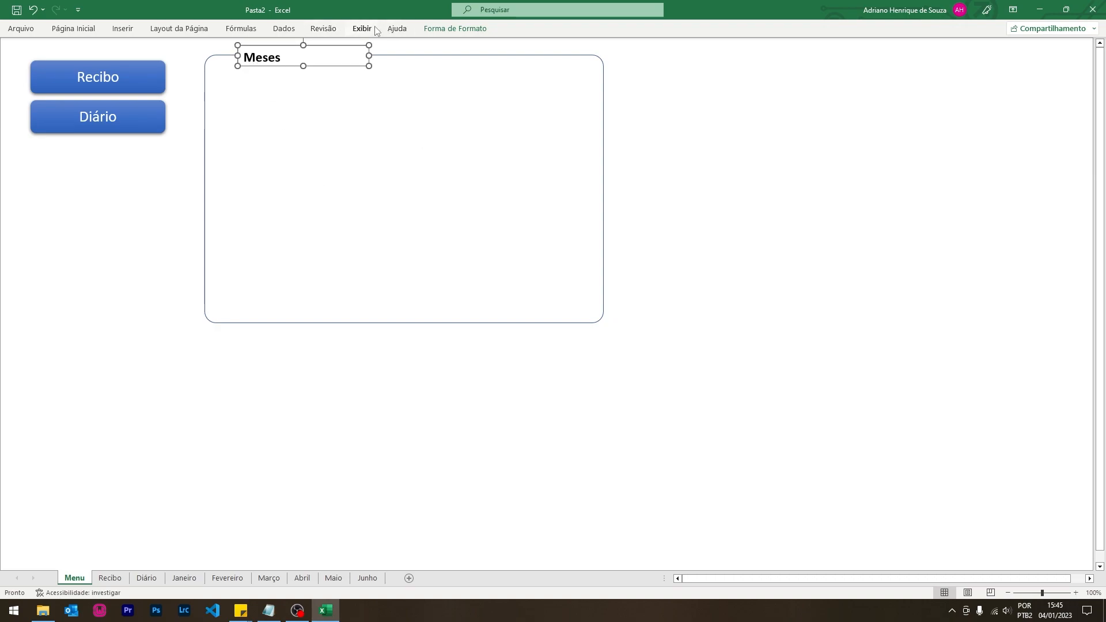
- Remove the outline from the Meses text box
{"action": "left_click", "coordinate": [461, 30]}
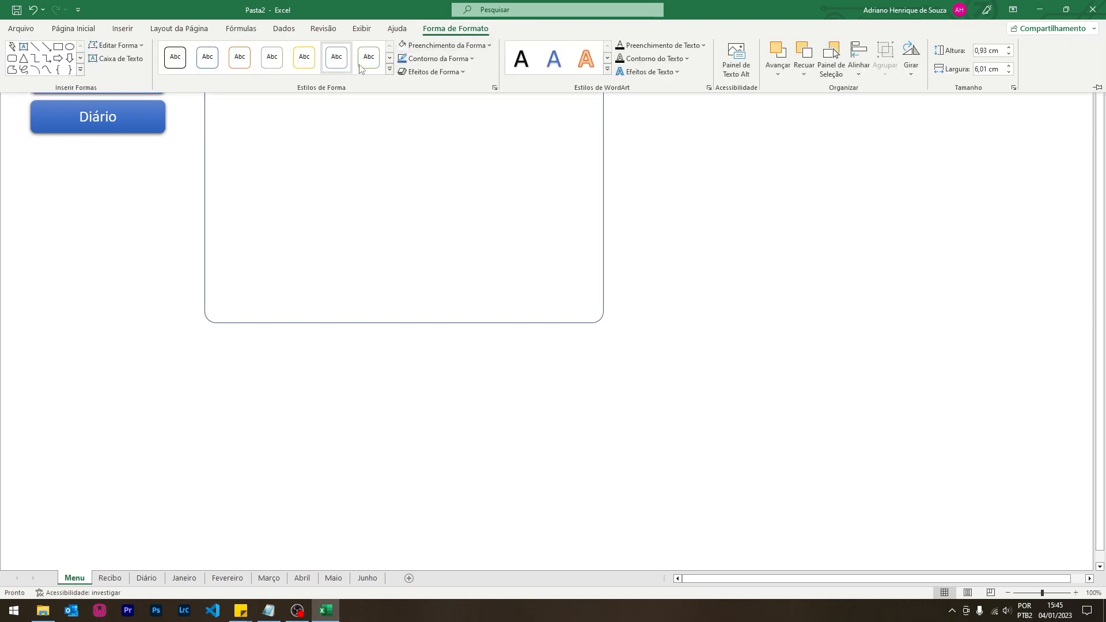
{"action": "left_click", "coordinate": [441, 58]}
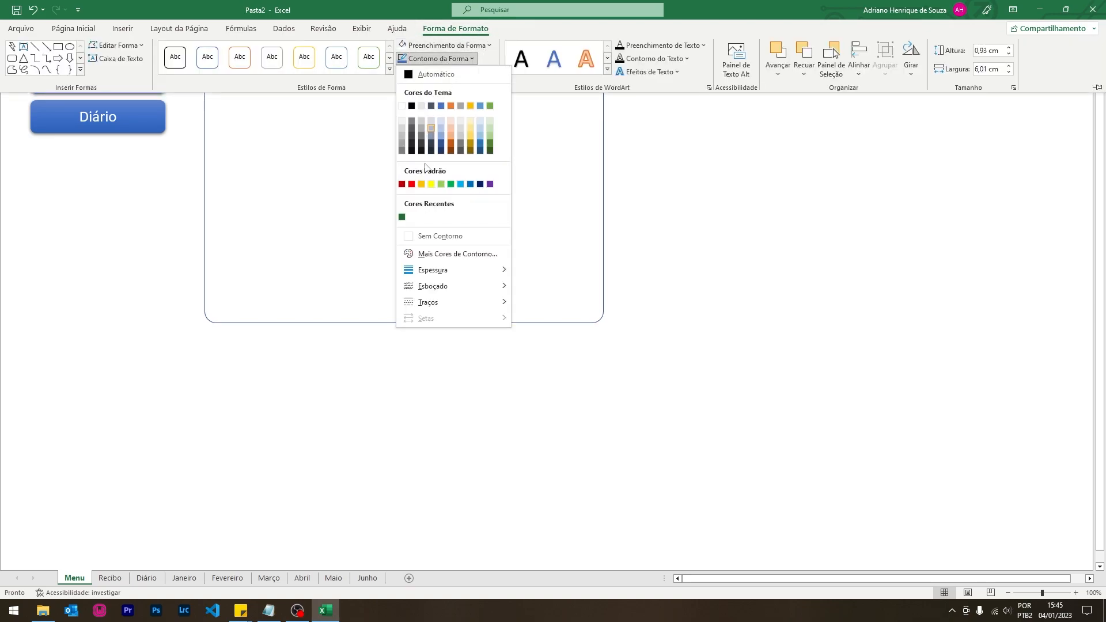
{"action": "left_click", "coordinate": [434, 236]}
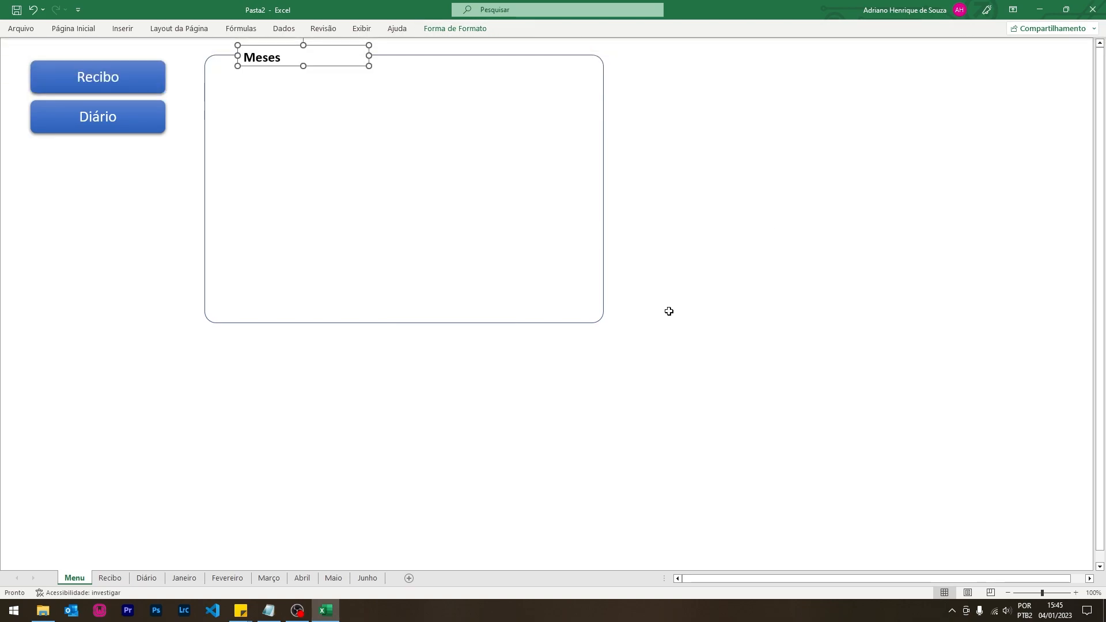
{"action": "left_click", "coordinate": [707, 242]}
- Narrow the Meses text box, centre its text, and nudge it slightly up-left
{"action": "left_click", "coordinate": [256, 58]}
{"action": "left_click_drag", "start_coordinate": [368, 56], "coordinate": [311, 56]}
{"action": "key", "text": "ctrl+e"}
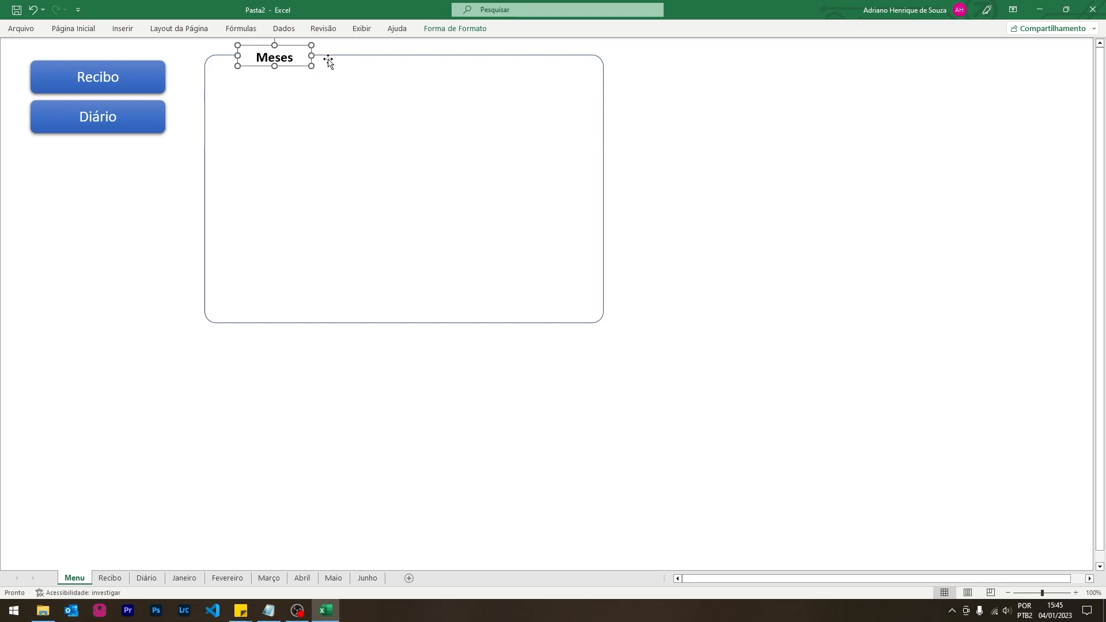
{"action": "left_click_drag", "start_coordinate": [316, 54], "coordinate": [298, 55]}
{"action": "left_click", "coordinate": [812, 219]}
{"action": "left_click", "coordinate": [266, 63]}
{"action": "left_click_drag", "start_coordinate": [282, 66], "coordinate": [278, 62]}
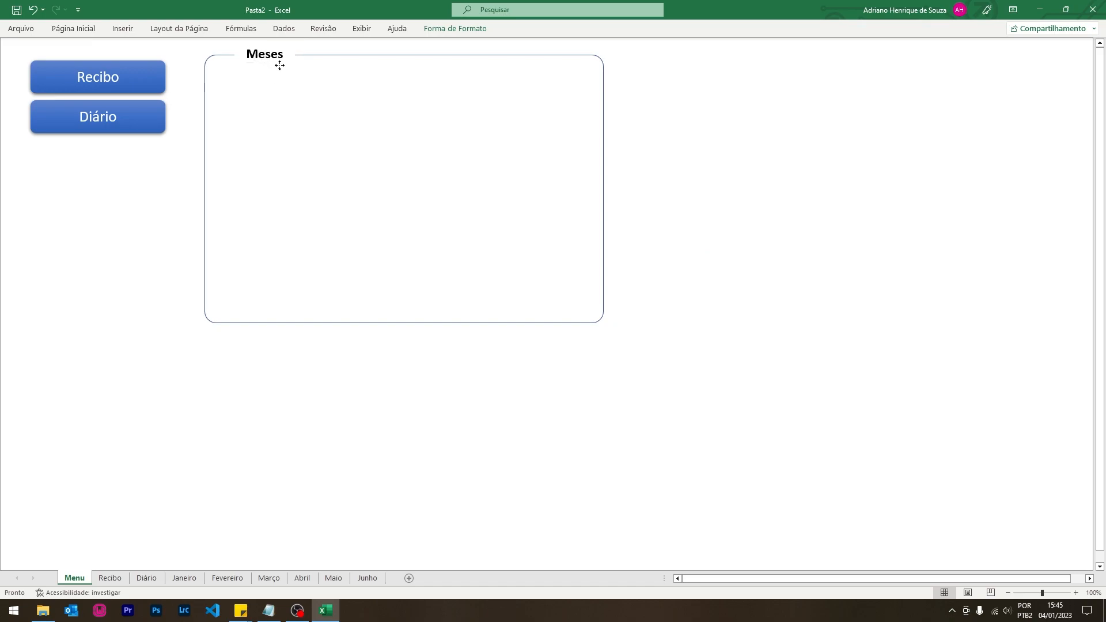
{"action": "left_click", "coordinate": [797, 218]}
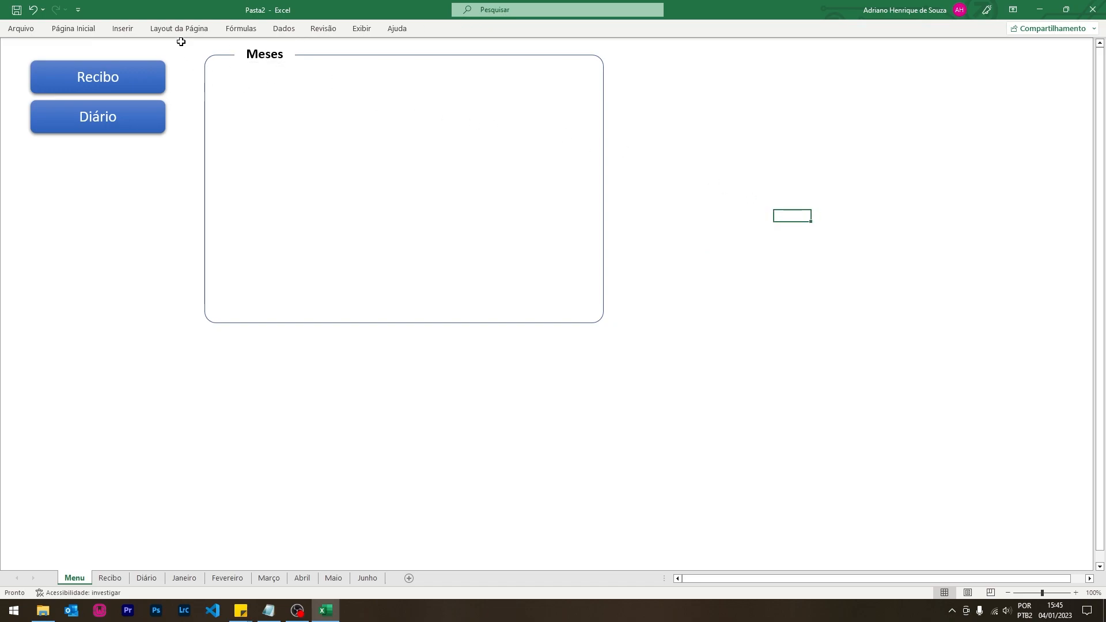
- Draw a rounded rectangle under the Meses label reading Janeiro
{"action": "left_click", "coordinate": [130, 31]}
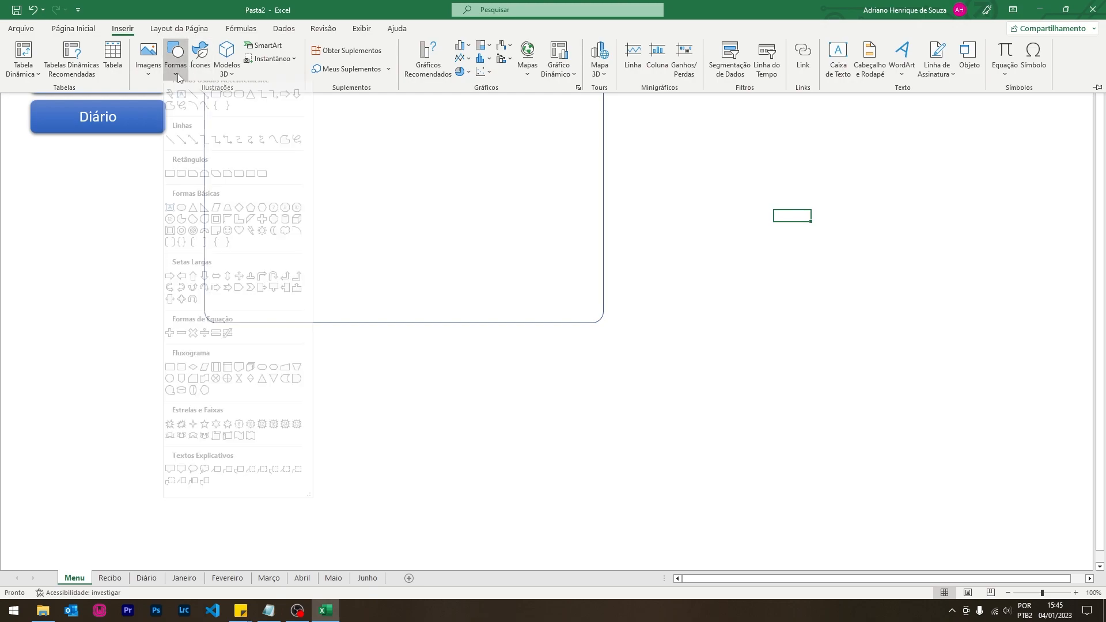
{"action": "left_click", "coordinate": [178, 74]}
{"action": "left_click", "coordinate": [240, 108]}
{"action": "mouse_move", "coordinate": [225, 84]}
{"action": "left_mouse_down"}
{"action": "mouse_move", "coordinate": [293, 111]}
{"action": "mouse_move", "coordinate": [402, 116]}
{"action": "mouse_move", "coordinate": [389, 115]}
{"action": "left_mouse_up"}
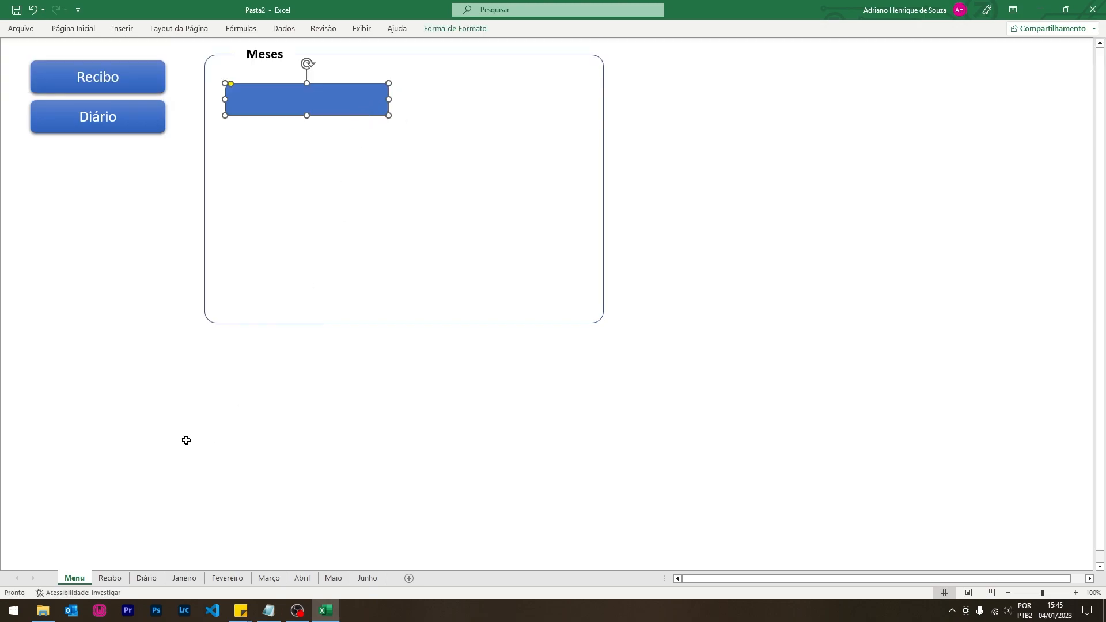
{"action": "type", "text": "Ja"}
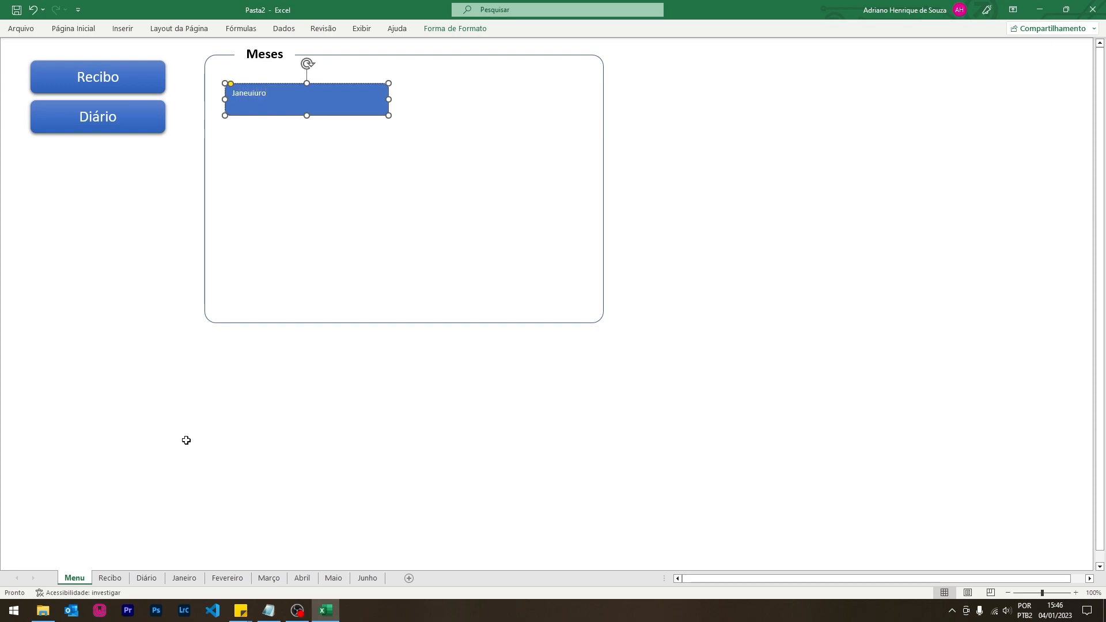
{"action": "type", "text": "neuiuro"}
{"action": "key", "text": "ctrl+a"}
{"action": "type", "text": "Jan"}
{"action": "left_click", "coordinate": [358, 115]}
- Centre the Janeiro text horizontally and vertically and apply the green shape style
{"action": "key", "text": "ctrl+e"}
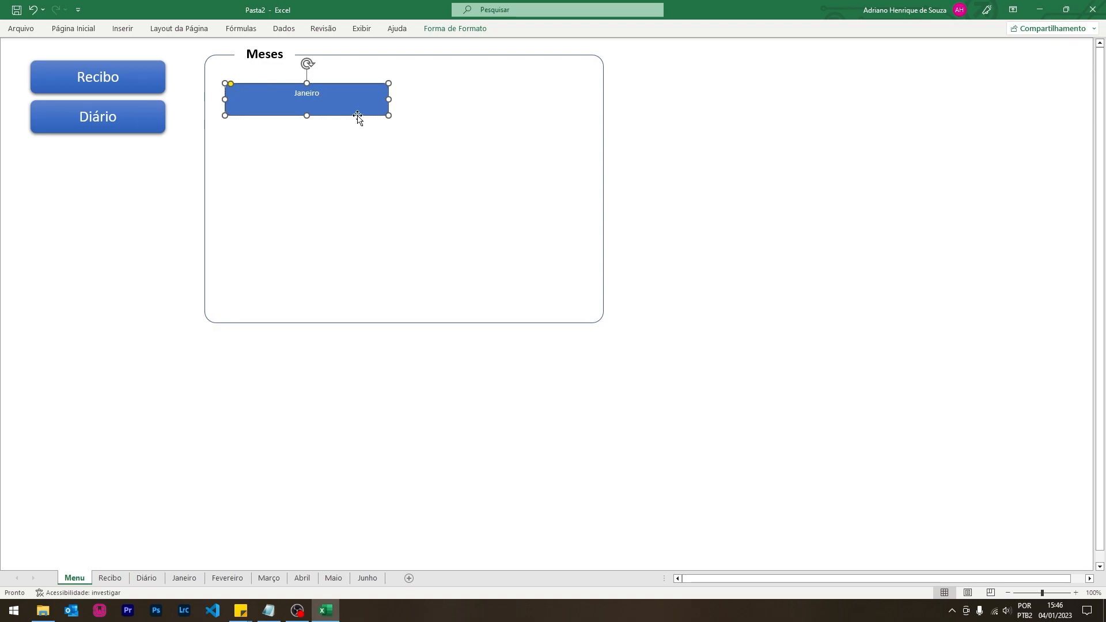
{"action": "left_click", "coordinate": [79, 30]}
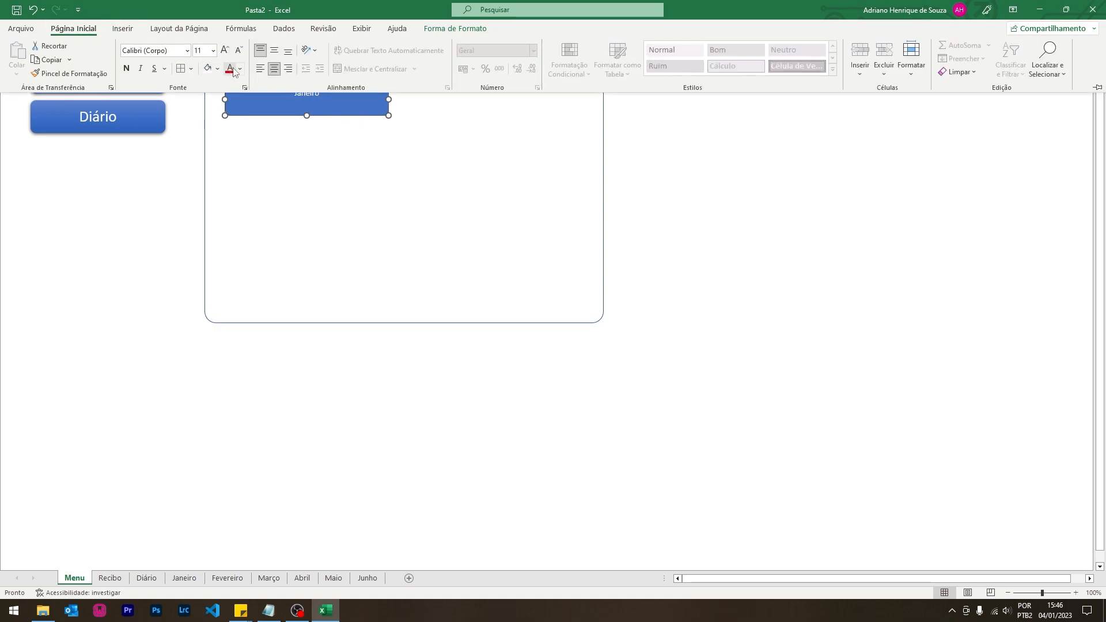
{"action": "left_click", "coordinate": [274, 51]}
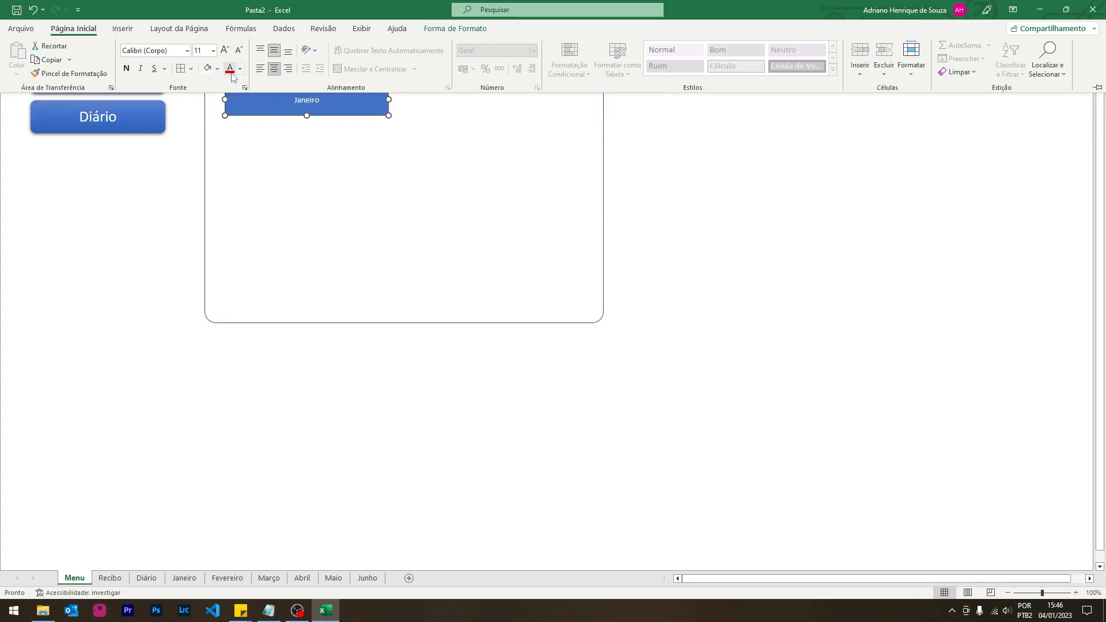
{"action": "left_click", "coordinate": [437, 30]}
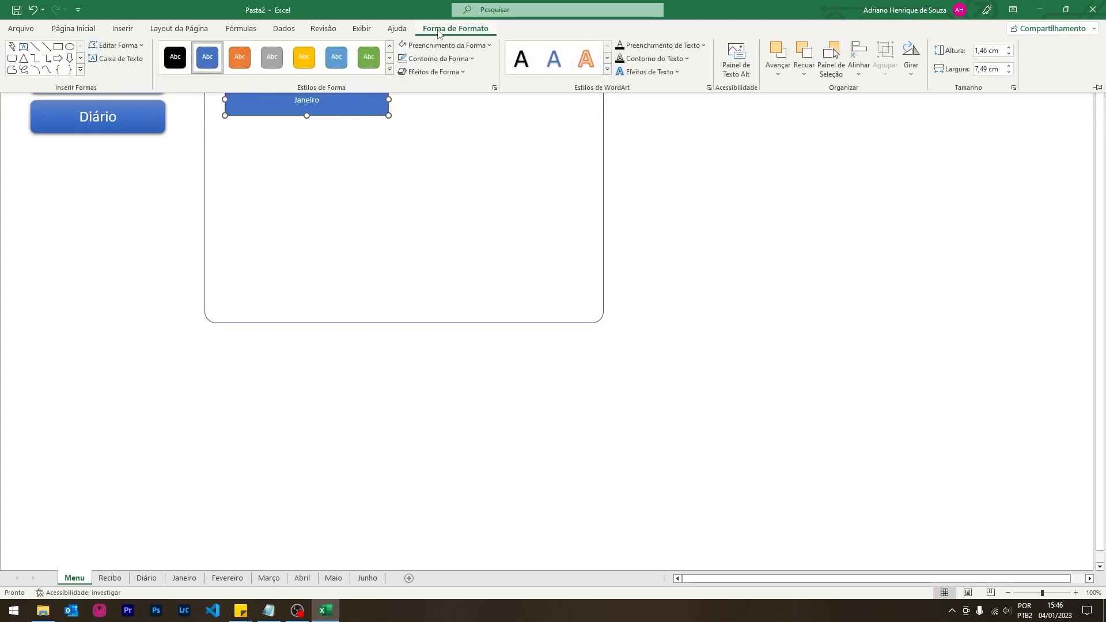
{"action": "left_click", "coordinate": [390, 70]}
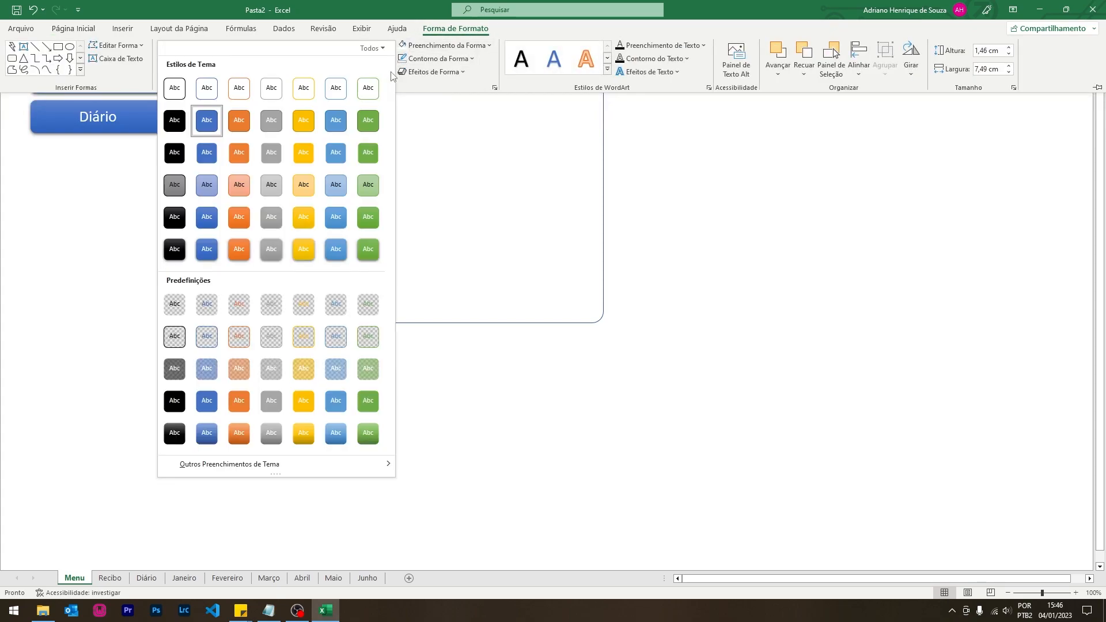
{"action": "left_click", "coordinate": [366, 254]}
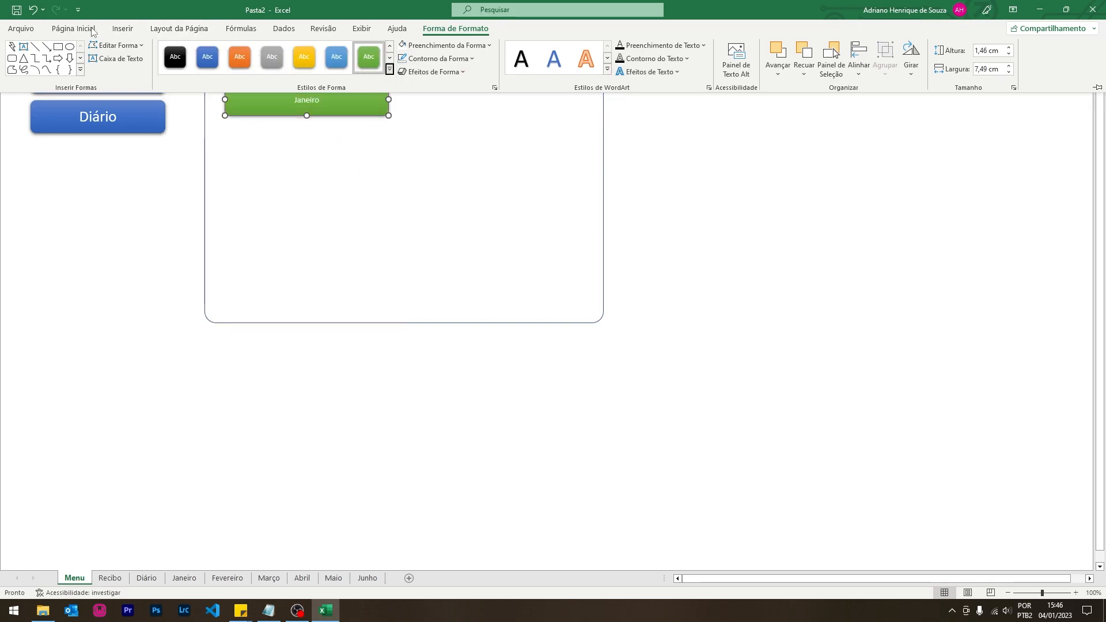
- Make the Janeiro text 24-point bold, then duplicate the button
{"action": "left_click", "coordinate": [74, 29]}
{"action": "left_click", "coordinate": [225, 51]}
{"action": "left_click", "coordinate": [225, 50]}
{"action": "left_click", "coordinate": [226, 50]}
{"action": "left_click", "coordinate": [225, 50]}
{"action": "left_click", "coordinate": [225, 50]}
{"action": "left_click", "coordinate": [225, 51]}
{"action": "left_click", "coordinate": [126, 69]}
{"action": "left_click", "coordinate": [337, 119]}
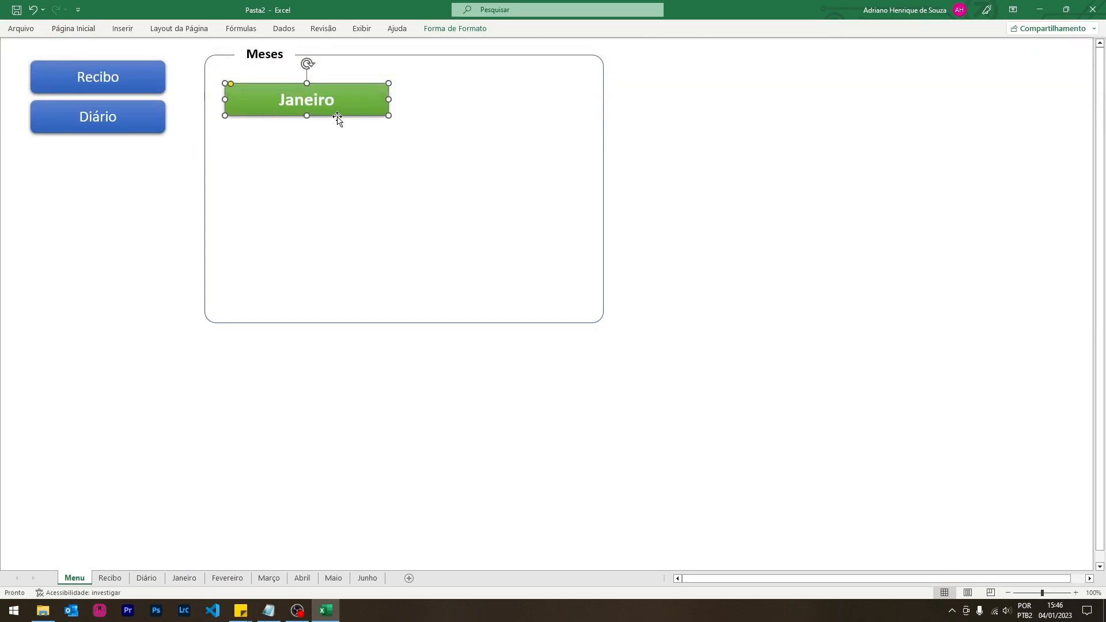
{"action": "key", "text": "ctrl+d"}
- Duplicate the Janeiro button into a column of three, then copy that column to the right
{"action": "left_click_drag", "start_coordinate": [347, 122], "coordinate": [339, 152]}
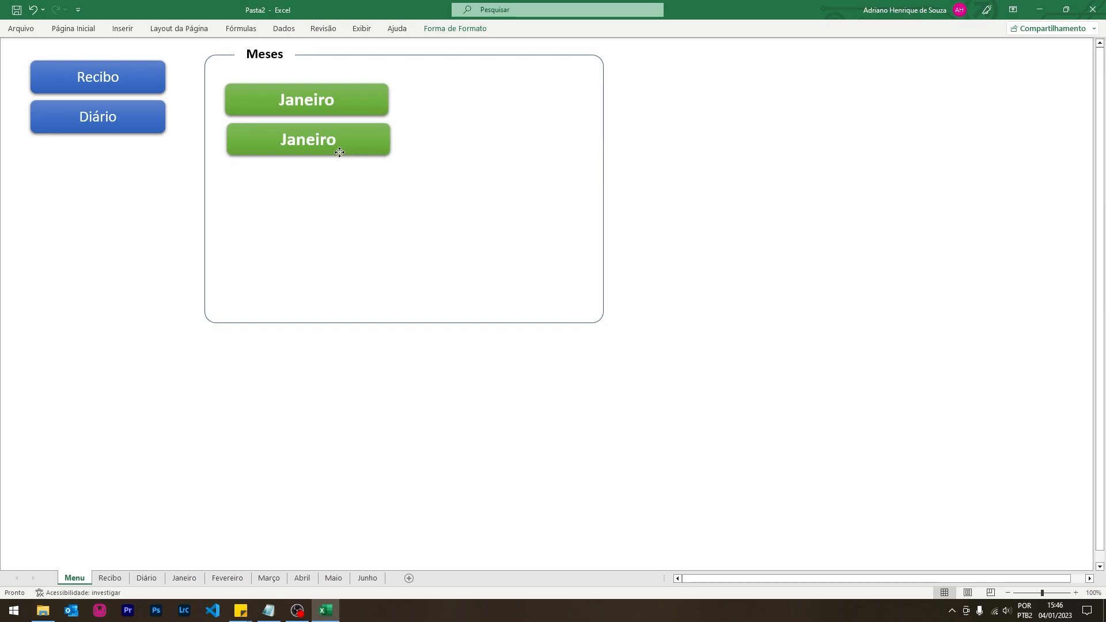
{"action": "key", "text": "ctrl+d"}
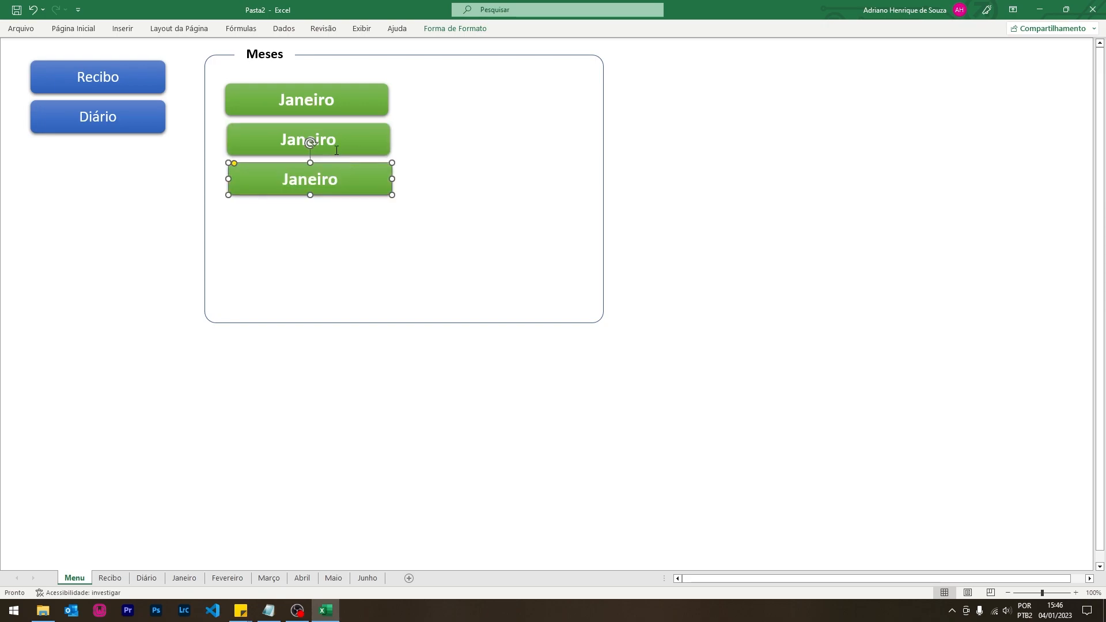
{"action": "left_click", "coordinate": [354, 147], "text": "shift"}
{"action": "left_click", "coordinate": [362, 96], "text": "shift"}
{"action": "key", "text": "ctrl+d"}
{"action": "left_click_drag", "start_coordinate": [362, 94], "coordinate": [541, 103]}
- Shrink the Meses frame to fit the six buttons
{"action": "left_click", "coordinate": [630, 214]}
{"action": "left_click", "coordinate": [600, 325]}
{"action": "left_click_drag", "start_coordinate": [603, 323], "coordinate": [587, 215]}
- Align Center the three buttons in the left column
{"action": "left_click", "coordinate": [362, 178]}
{"action": "left_click", "coordinate": [353, 140], "text": "shift"}
{"action": "left_click", "coordinate": [353, 105], "text": "shift"}
{"action": "left_click", "coordinate": [454, 29]}
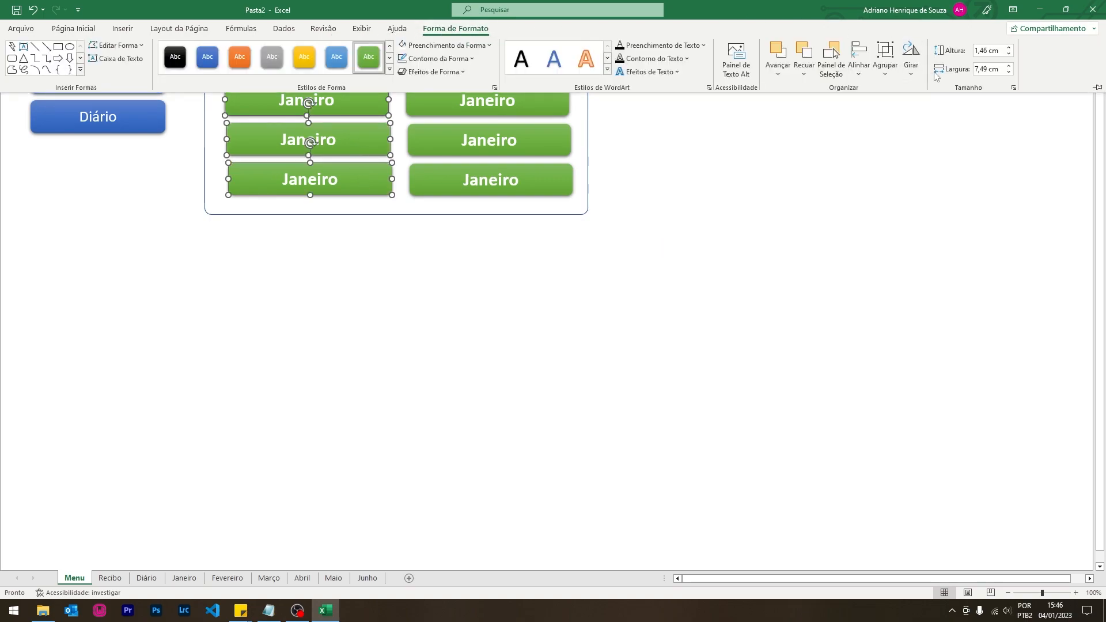
{"action": "left_click", "coordinate": [859, 69]}
{"action": "left_click", "coordinate": [885, 106]}
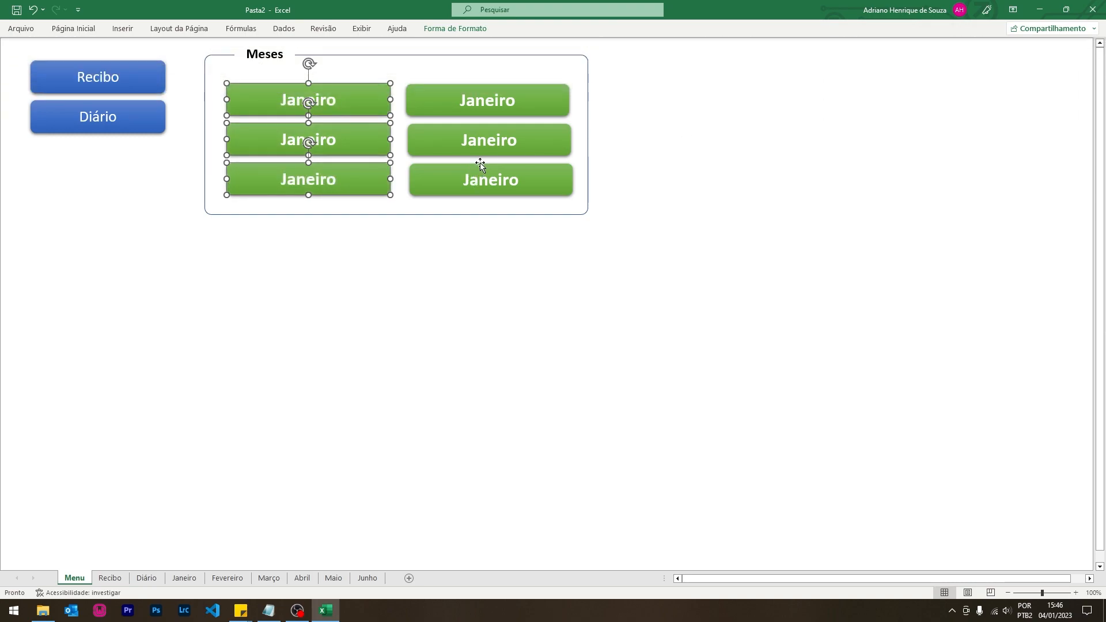
- Align Center the three buttons in the right column
{"action": "left_click", "coordinate": [494, 116], "text": "shift"}
{"action": "left_click", "coordinate": [510, 145], "text": "shift"}
{"action": "left_click", "coordinate": [707, 177]}
{"action": "left_click", "coordinate": [541, 175]}
{"action": "left_click", "coordinate": [537, 151], "text": "shift"}
{"action": "left_click", "coordinate": [538, 106], "text": "shift"}
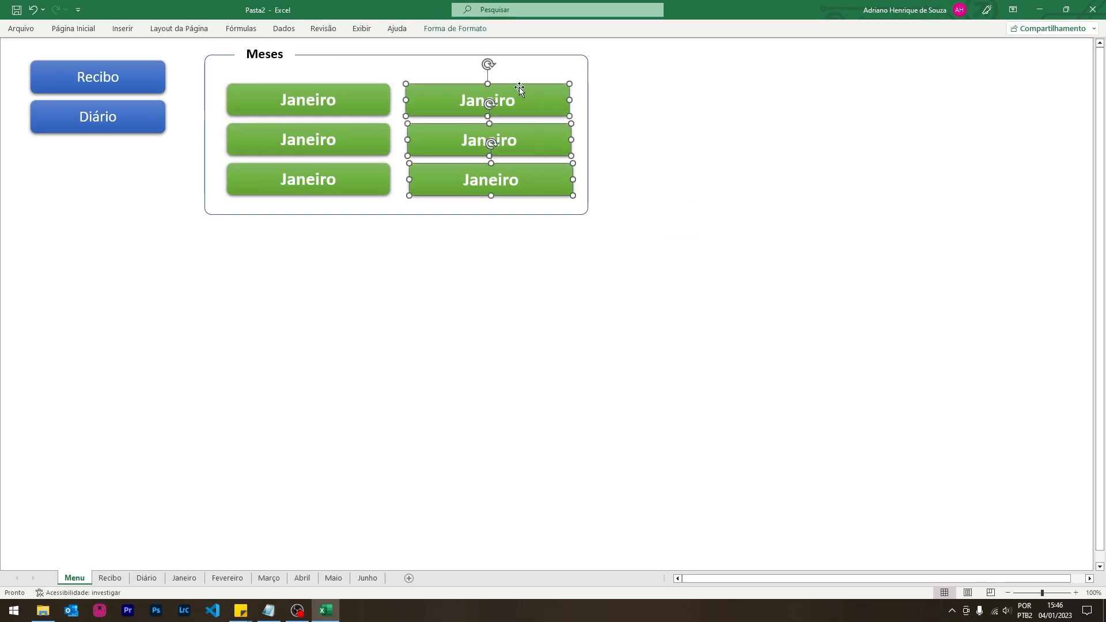
{"action": "left_click", "coordinate": [455, 29]}
{"action": "left_click", "coordinate": [859, 58]}
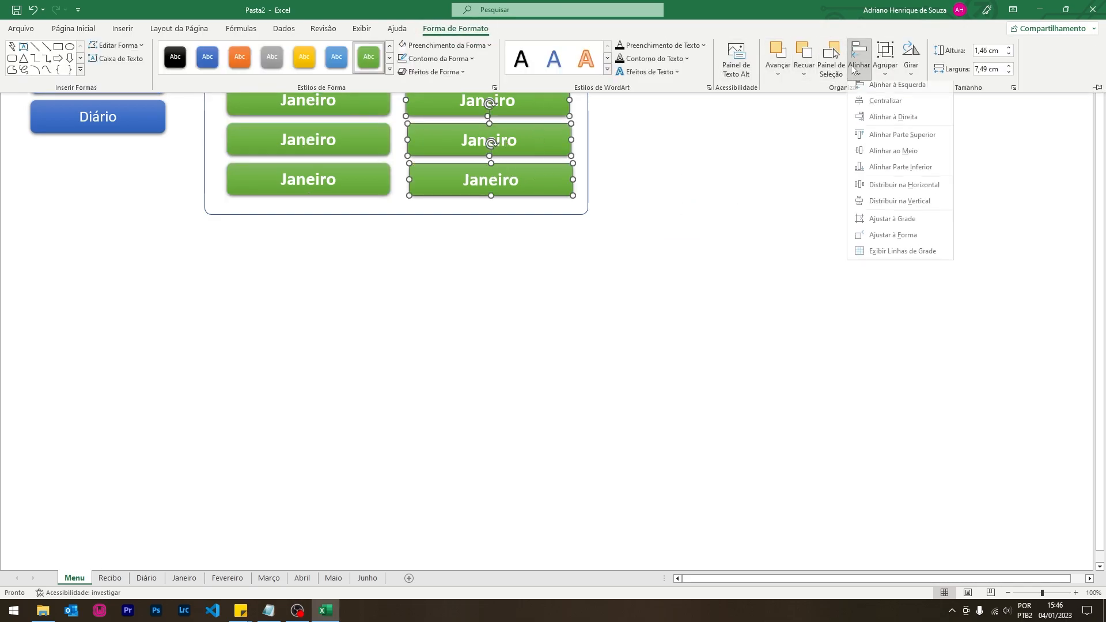
{"action": "left_click", "coordinate": [870, 108]}
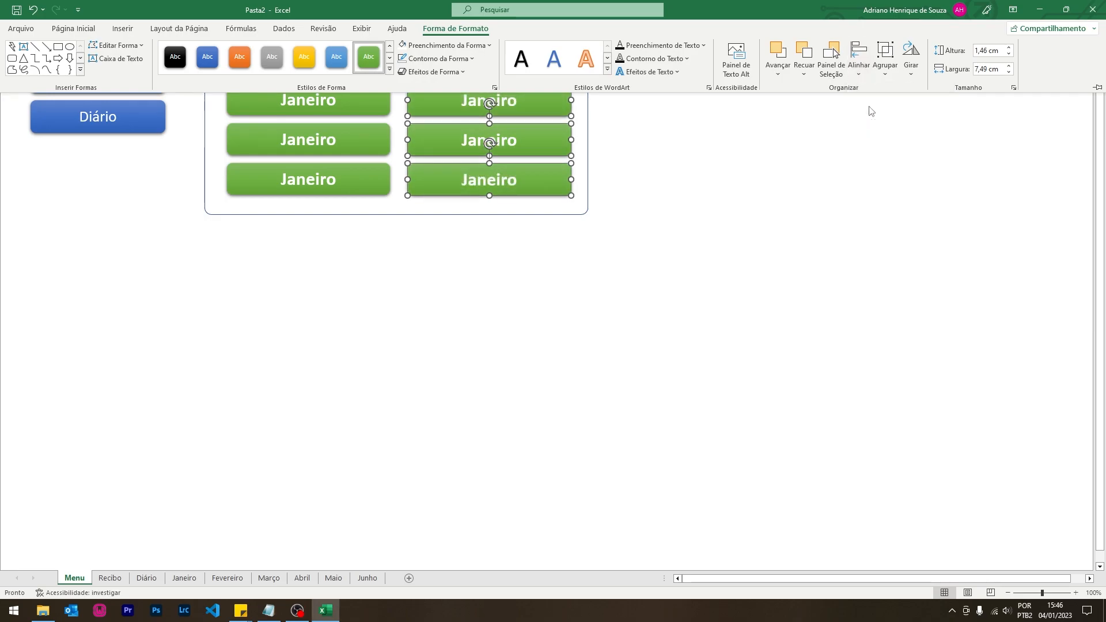
- Rename the five copied buttons to Fevereiro, Março, Abril, Maio and Junho
{"action": "double_click", "coordinate": [318, 144]}
{"action": "type", "text": "Fevereiro"}
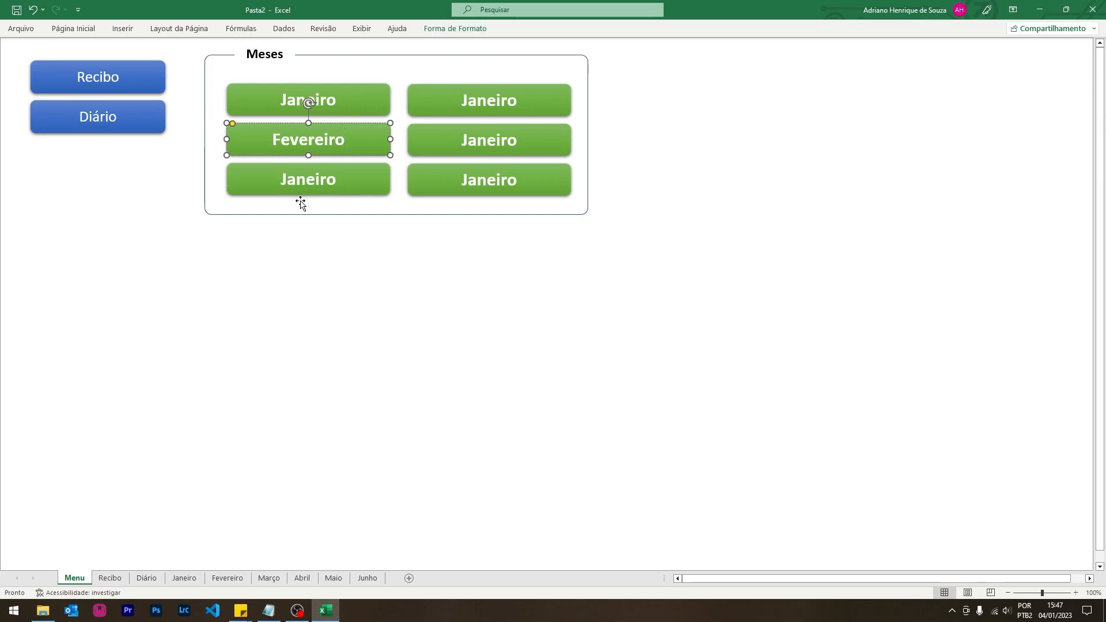
{"action": "double_click", "coordinate": [299, 182]}
{"action": "type", "text": "Março"}
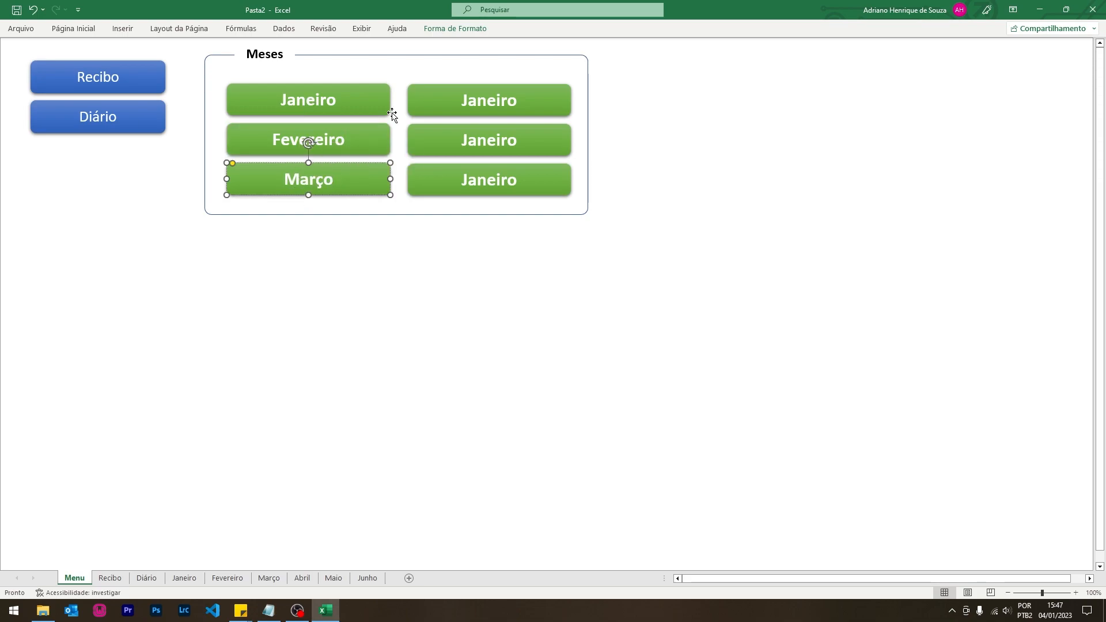
{"action": "double_click", "coordinate": [481, 105]}
{"action": "type", "text": "Abril"}
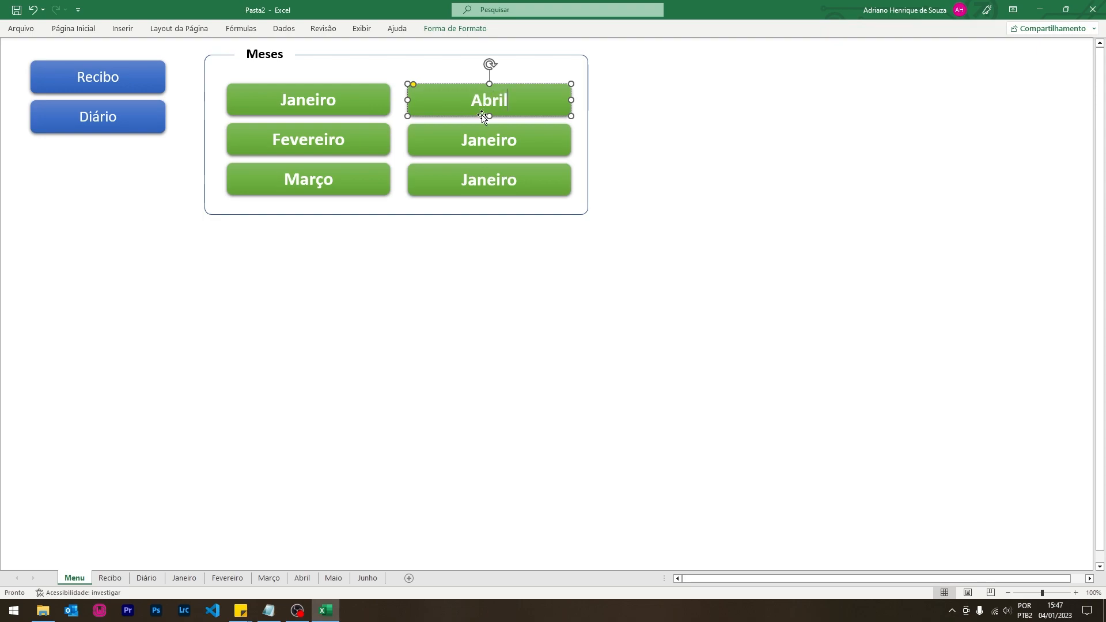
{"action": "double_click", "coordinate": [480, 139]}
{"action": "type", "text": "Maio"}
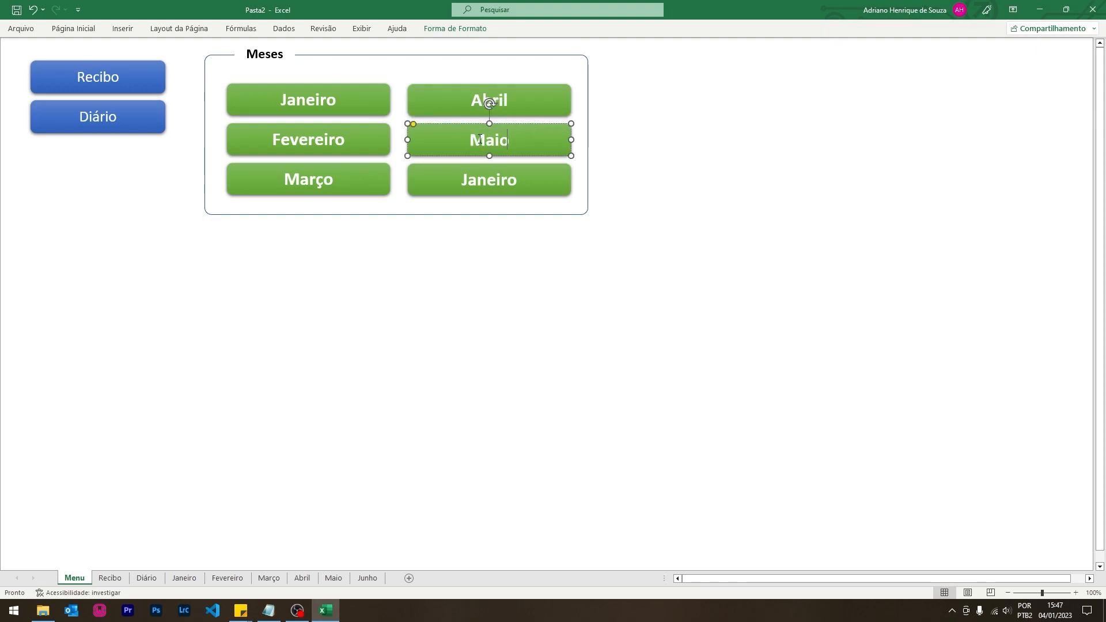
{"action": "double_click", "coordinate": [491, 178]}
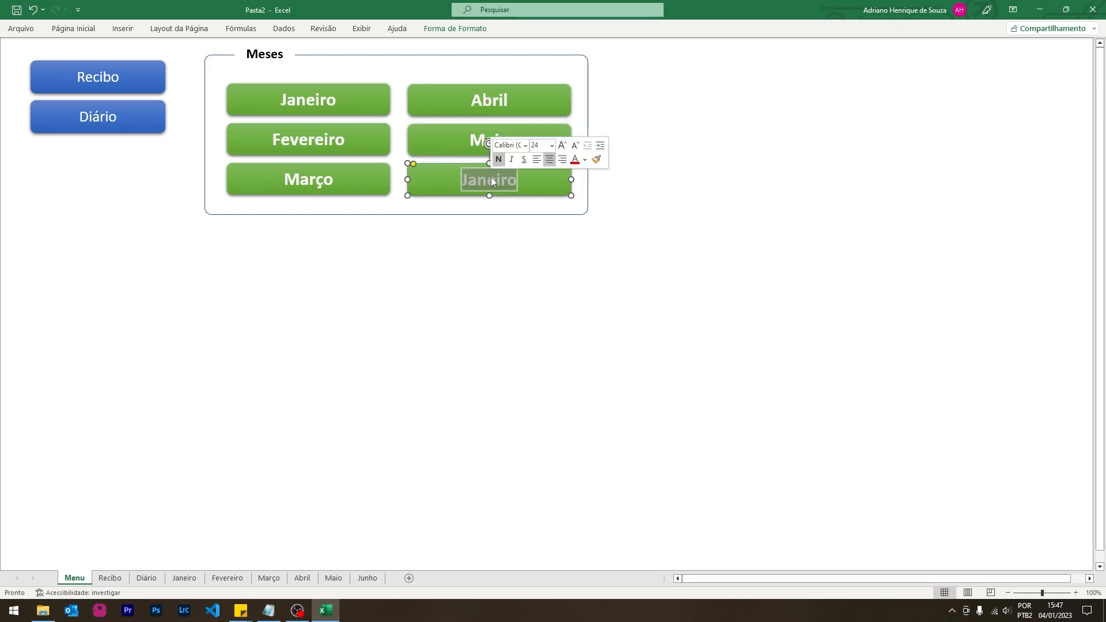
{"action": "type", "text": "Junho"}
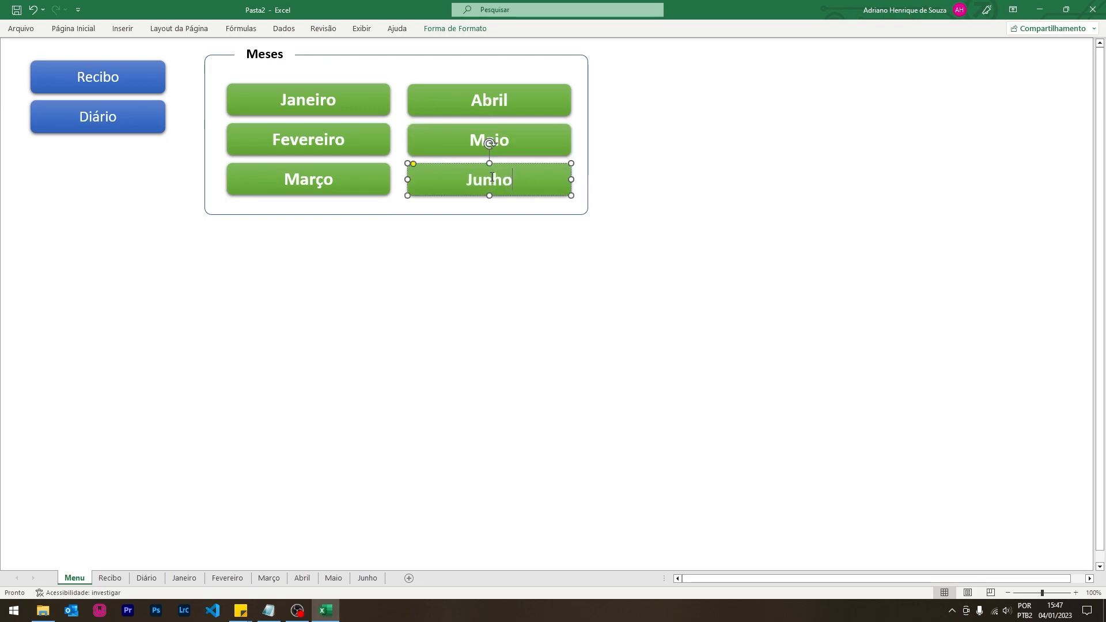
{"action": "left_click", "coordinate": [530, 298]}
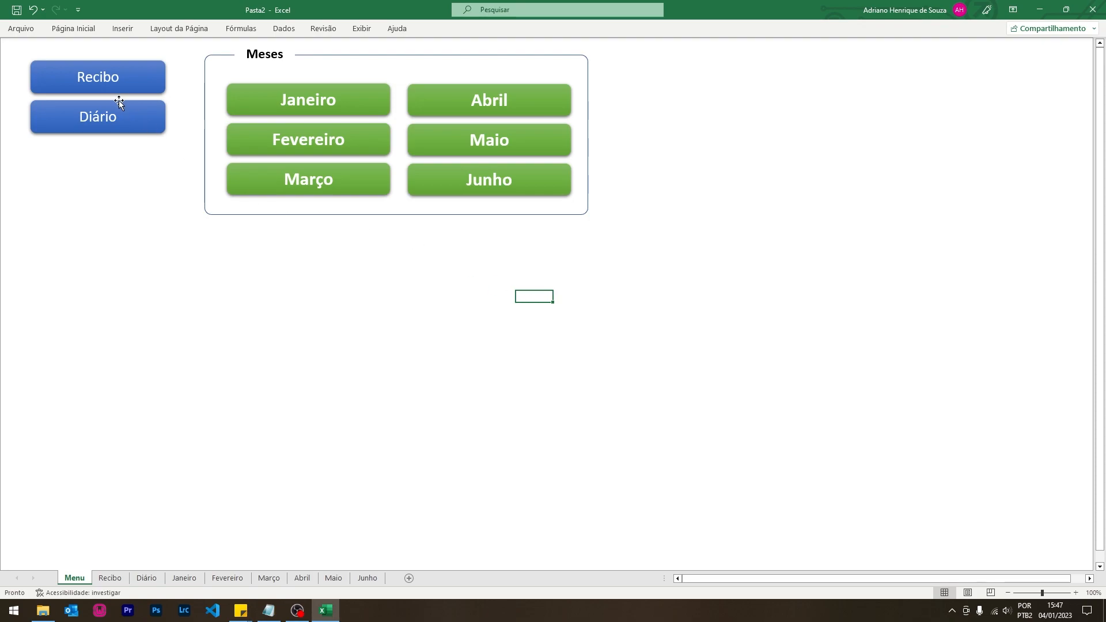
{"action": "left_click", "coordinate": [125, 82]}
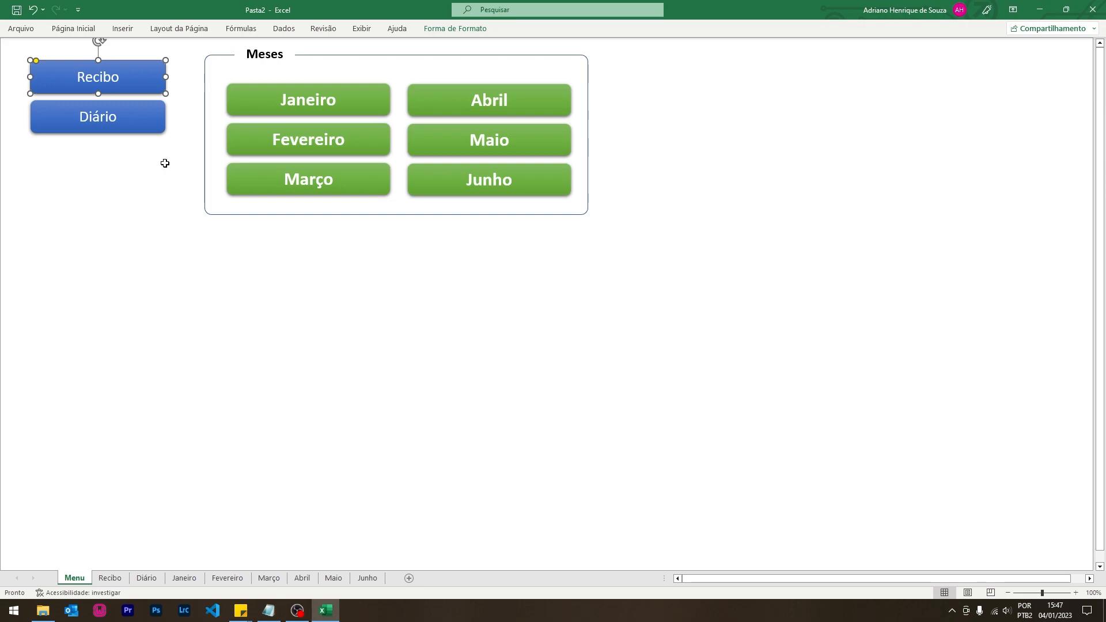
- Hyperlink the Recibo button to the Recibo sheet, test it, and go back to Menu
{"action": "key", "text": "ctrl+k"}
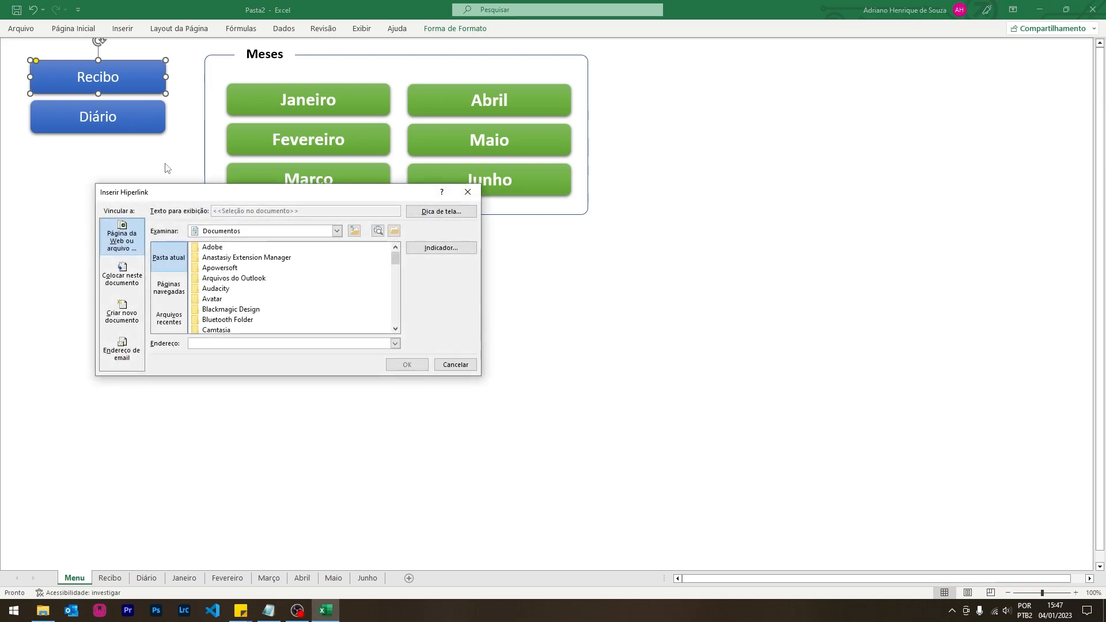
{"action": "left_click", "coordinate": [121, 280]}
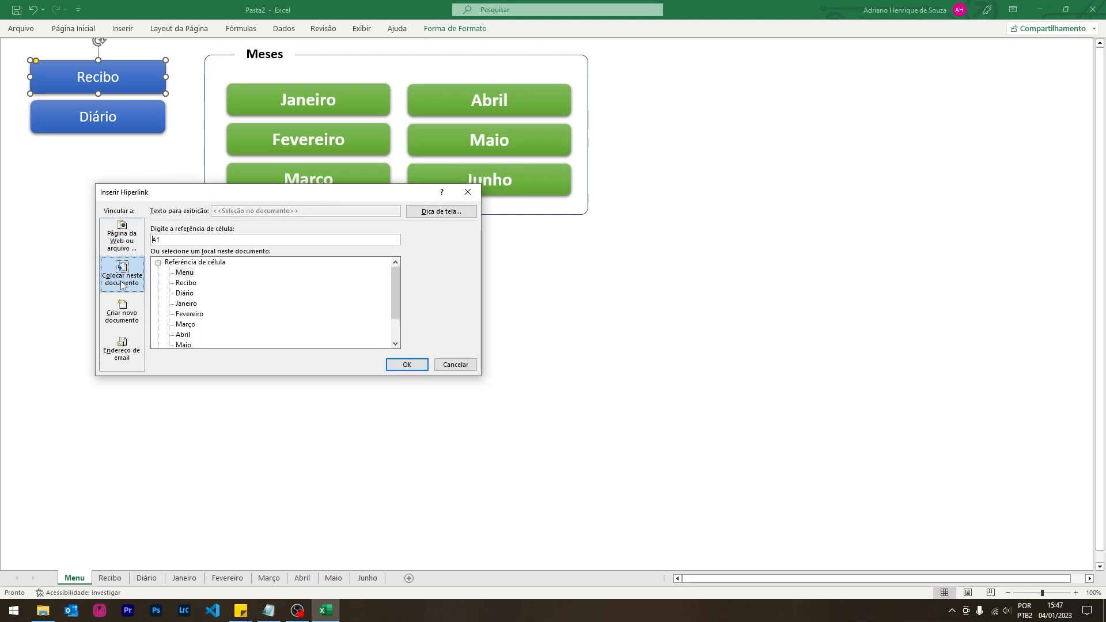
{"action": "left_click", "coordinate": [204, 290]}
{"action": "left_click", "coordinate": [186, 283]}
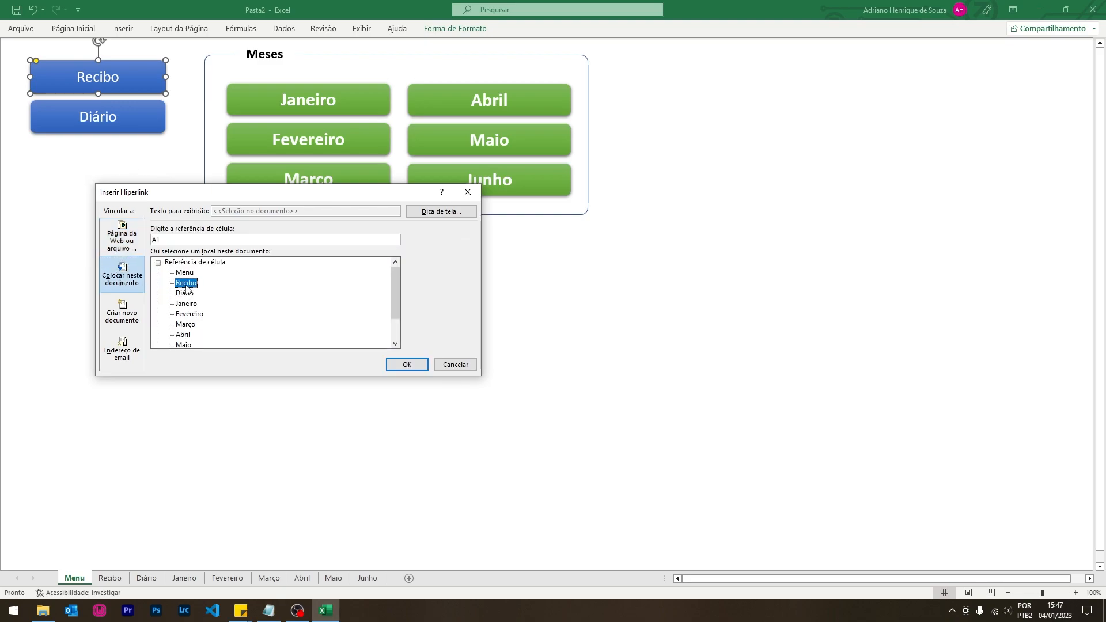
{"action": "left_click", "coordinate": [405, 366]}
{"action": "left_click", "coordinate": [311, 324]}
{"action": "left_click", "coordinate": [153, 85]}
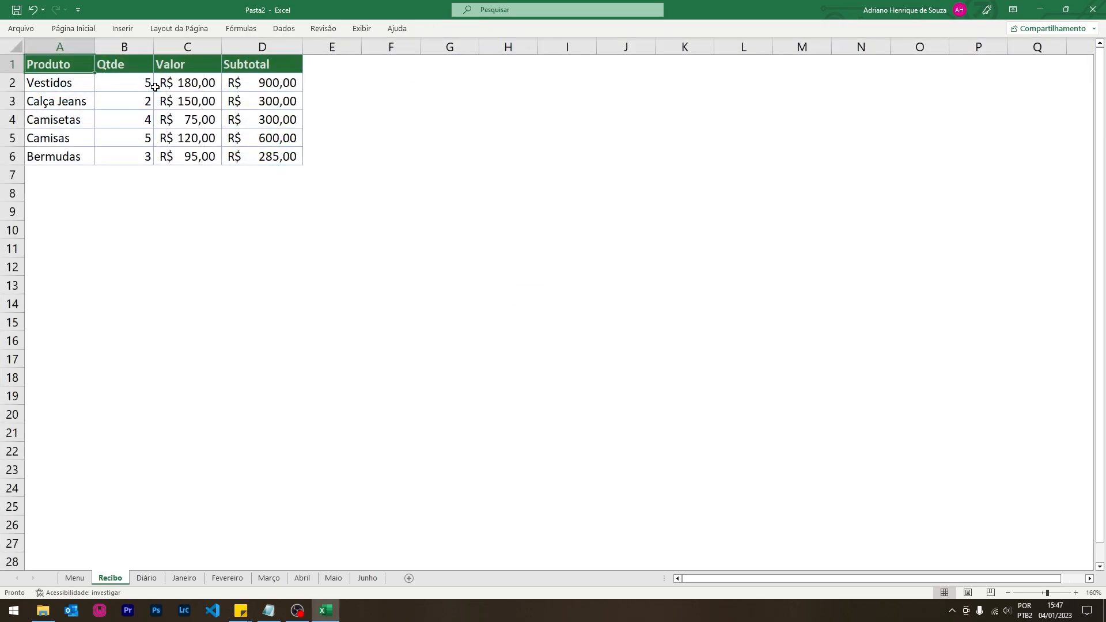
{"action": "left_click", "coordinate": [74, 578]}
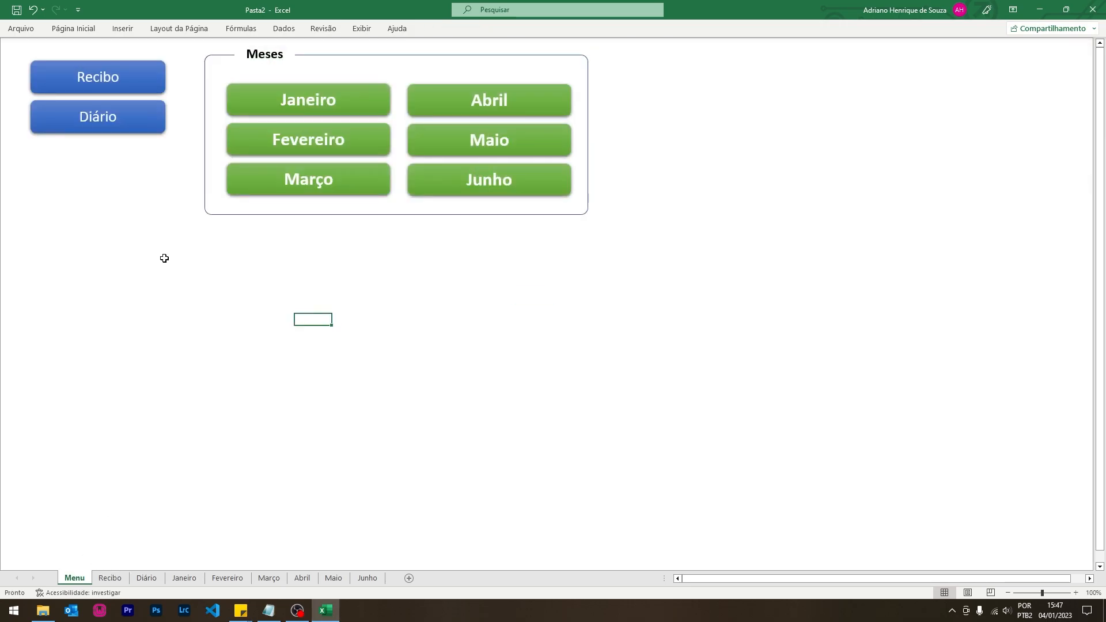
{"action": "left_click", "coordinate": [136, 129]}
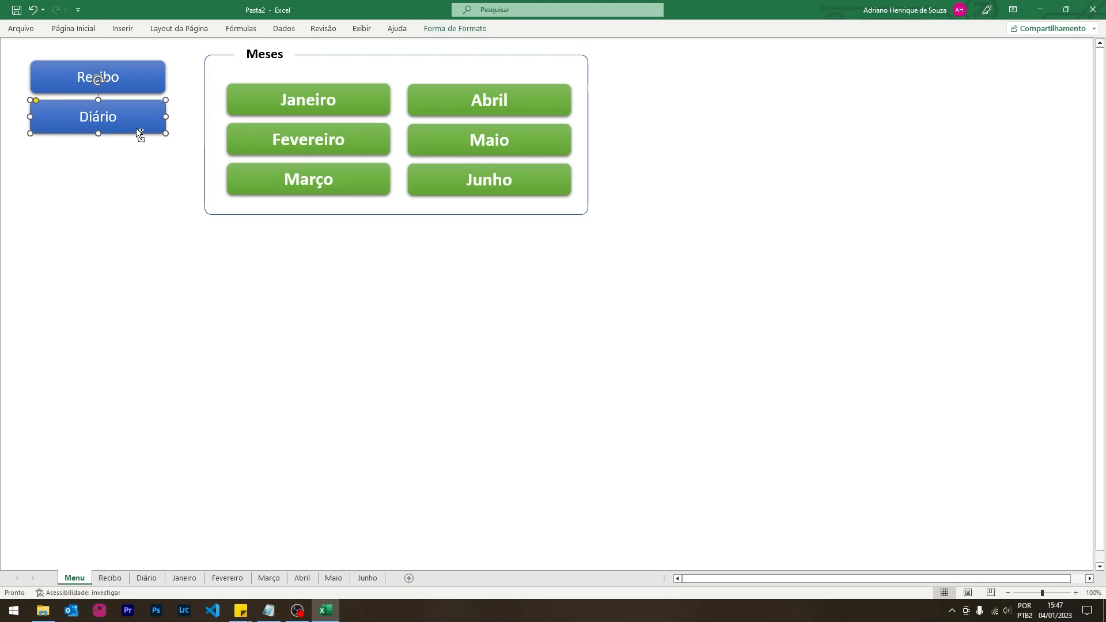
- Link the Diário and Janeiro buttons to their matching sheets
{"action": "key", "text": "ctrl+k"}
{"action": "left_click", "coordinate": [183, 294]}
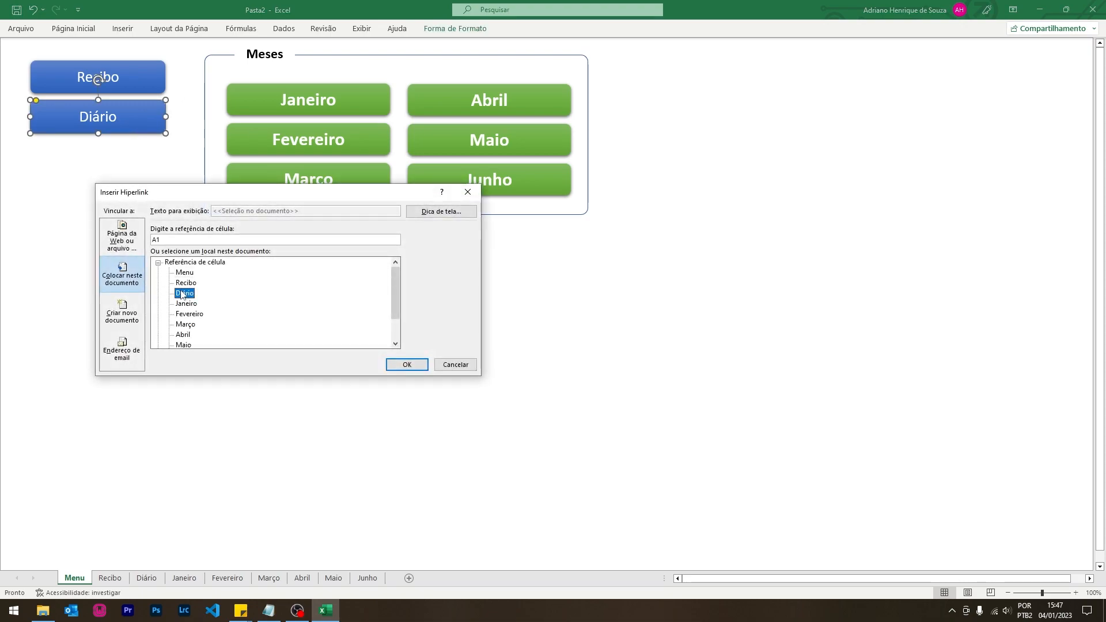
{"action": "left_click", "coordinate": [407, 365]}
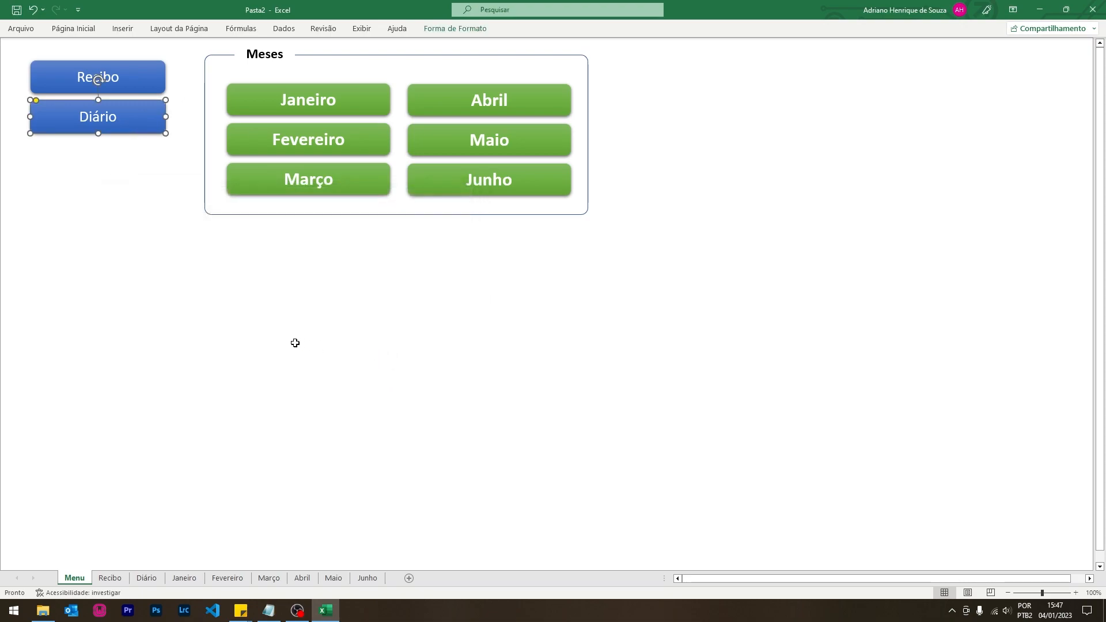
{"action": "left_click", "coordinate": [360, 111]}
{"action": "key", "text": "ctrl+k"}
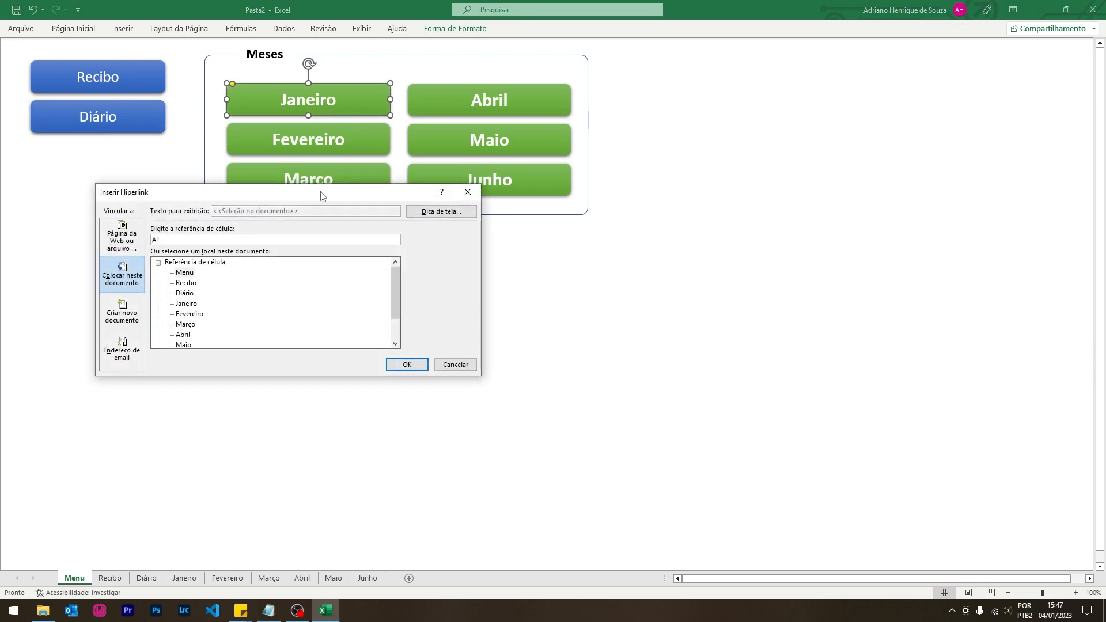
{"action": "key", "text": "Tab"}
{"action": "left_click", "coordinate": [187, 304]}
{"action": "left_click", "coordinate": [407, 364]}
- Link the Fevereiro and Março buttons to their matching sheets
{"action": "left_click", "coordinate": [336, 153]}
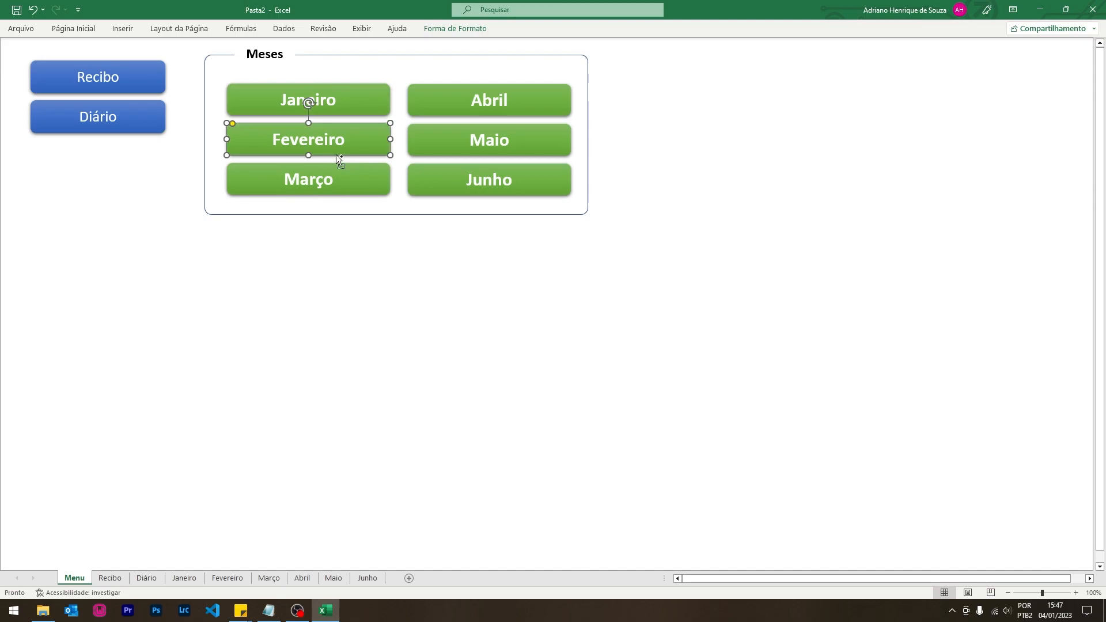
{"action": "key", "text": "ctrl+k"}
{"action": "left_click", "coordinate": [190, 314]}
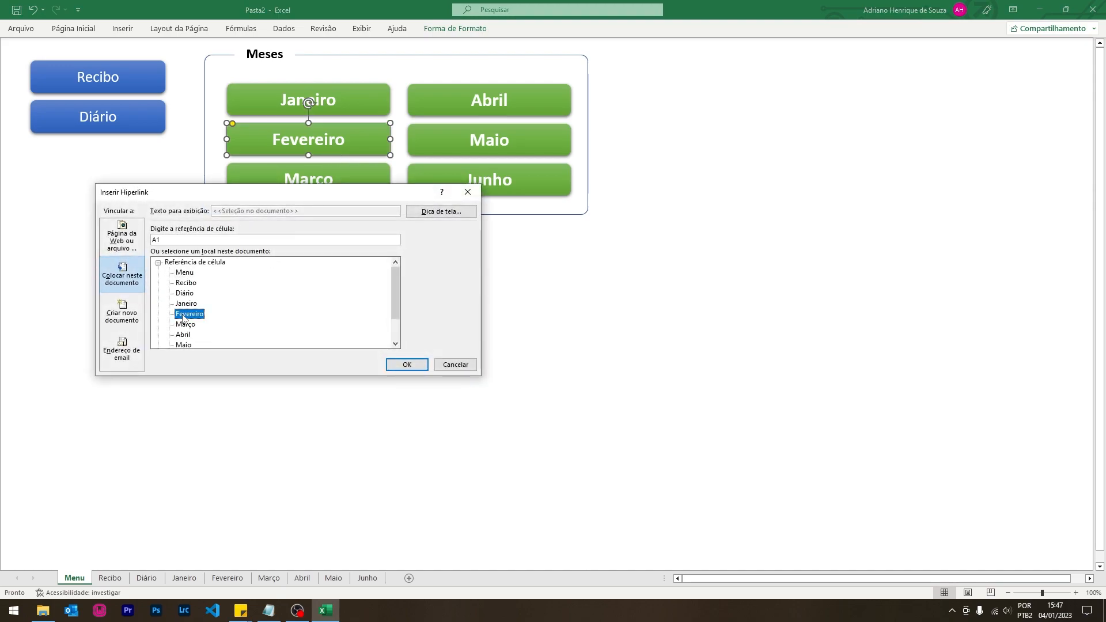
{"action": "left_click", "coordinate": [406, 365]}
{"action": "left_click", "coordinate": [361, 185]}
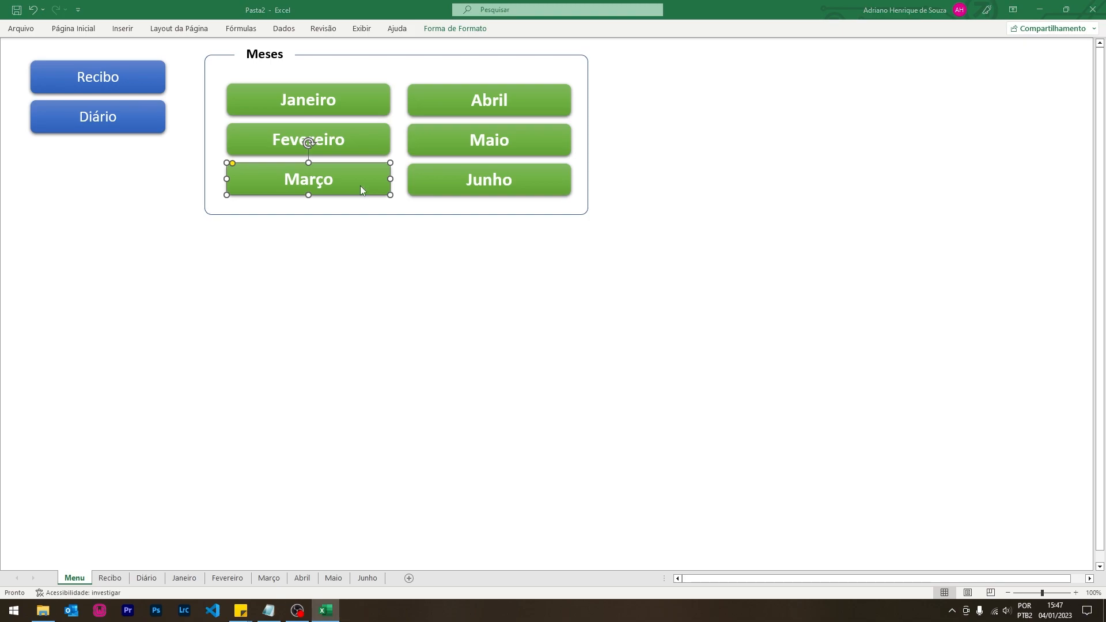
{"action": "key", "text": "ctrl+k"}
{"action": "left_click", "coordinate": [186, 325]}
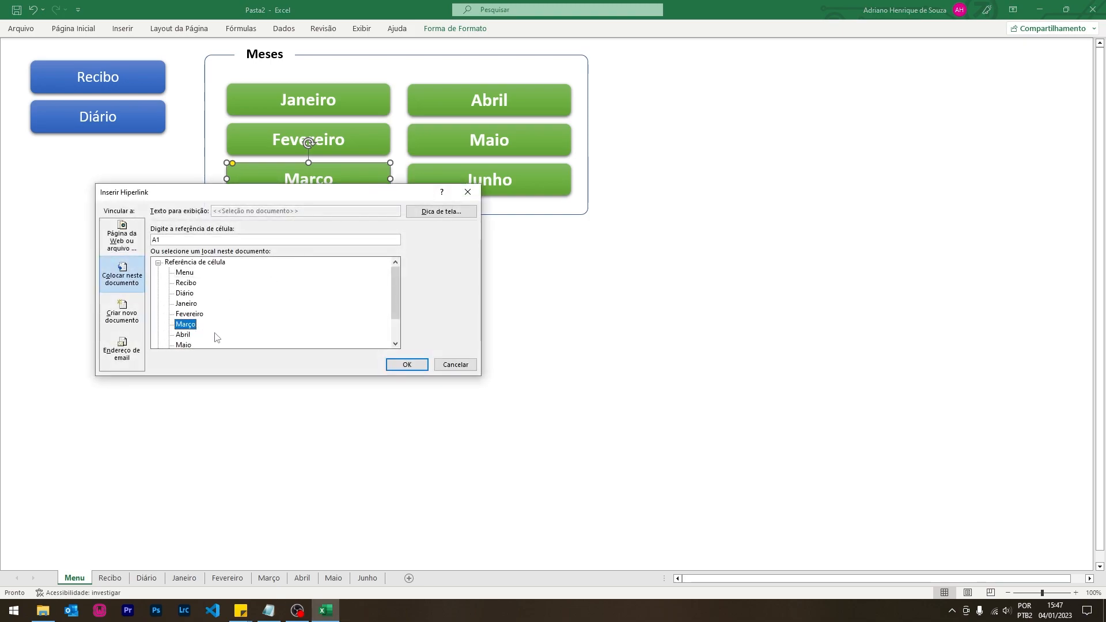
{"action": "left_click", "coordinate": [406, 364]}
- Link the Abril and Maio buttons to their matching sheets
{"action": "left_click", "coordinate": [457, 126]}
{"action": "left_click", "coordinate": [464, 108]}
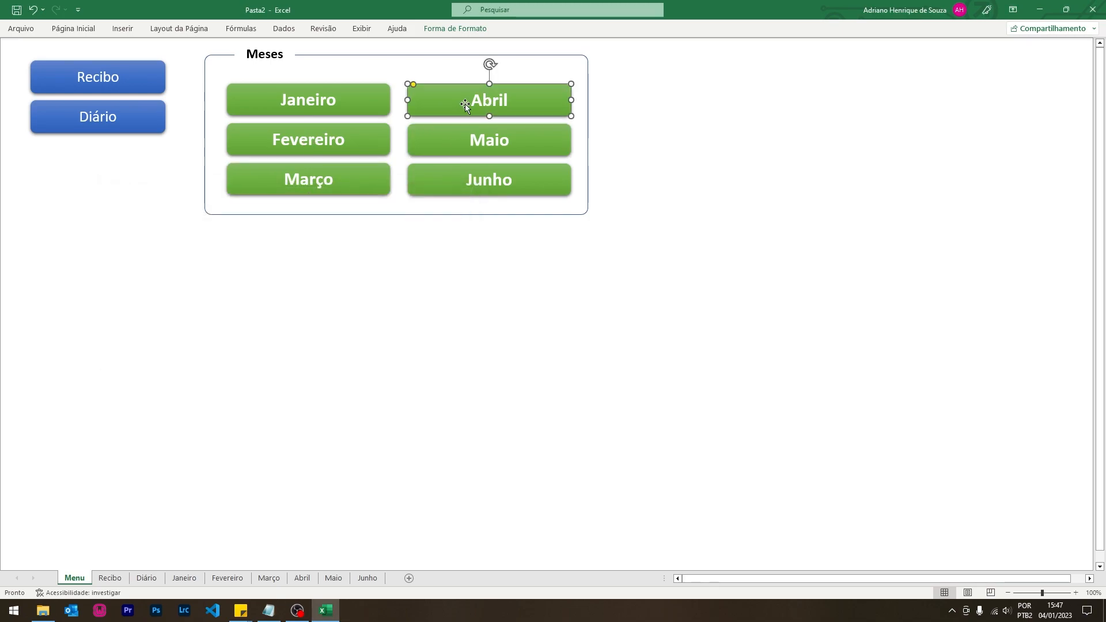
{"action": "key", "text": "ctrl+k"}
{"action": "left_click", "coordinate": [183, 334]}
{"action": "key", "text": "Return"}
{"action": "left_click", "coordinate": [448, 137]}
{"action": "left_click", "coordinate": [448, 137]}
{"action": "key", "text": "ctrl+k"}
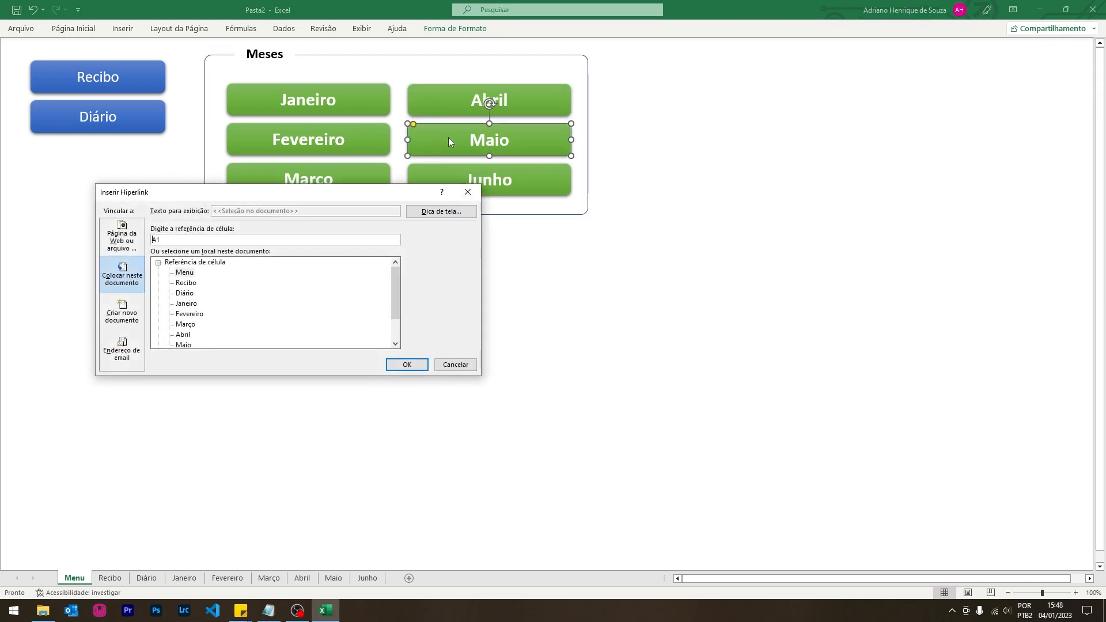
{"action": "left_click", "coordinate": [185, 345]}
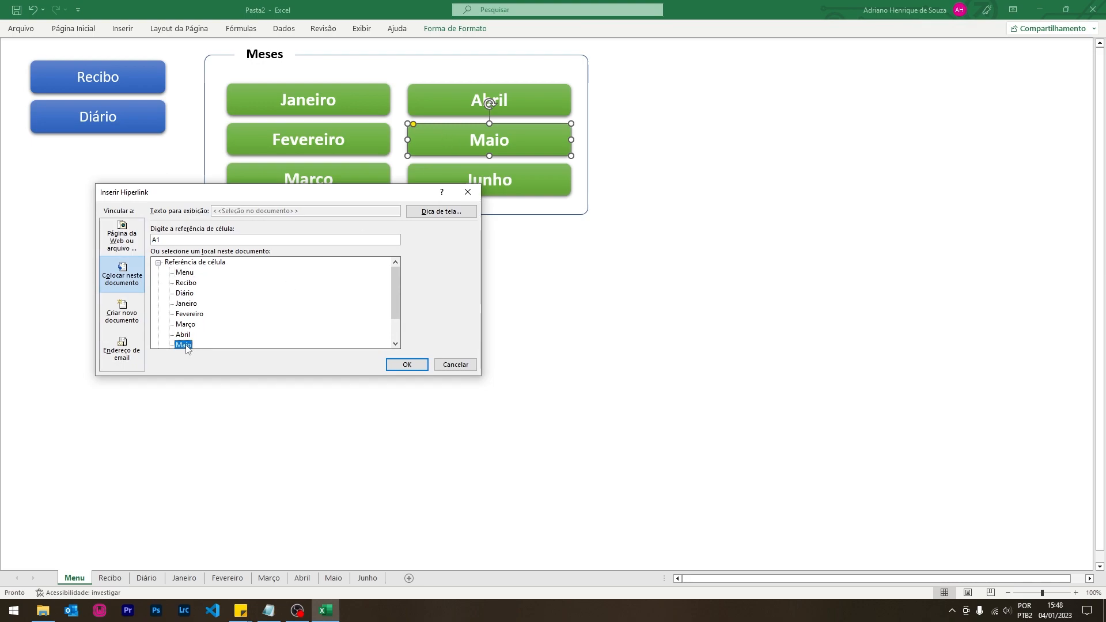
{"action": "left_click", "coordinate": [416, 367]}
- Link the Junho button to the Junho sheet, then follow the Recibo button
{"action": "left_click", "coordinate": [535, 193]}
{"action": "key", "text": "ctrl+k"}
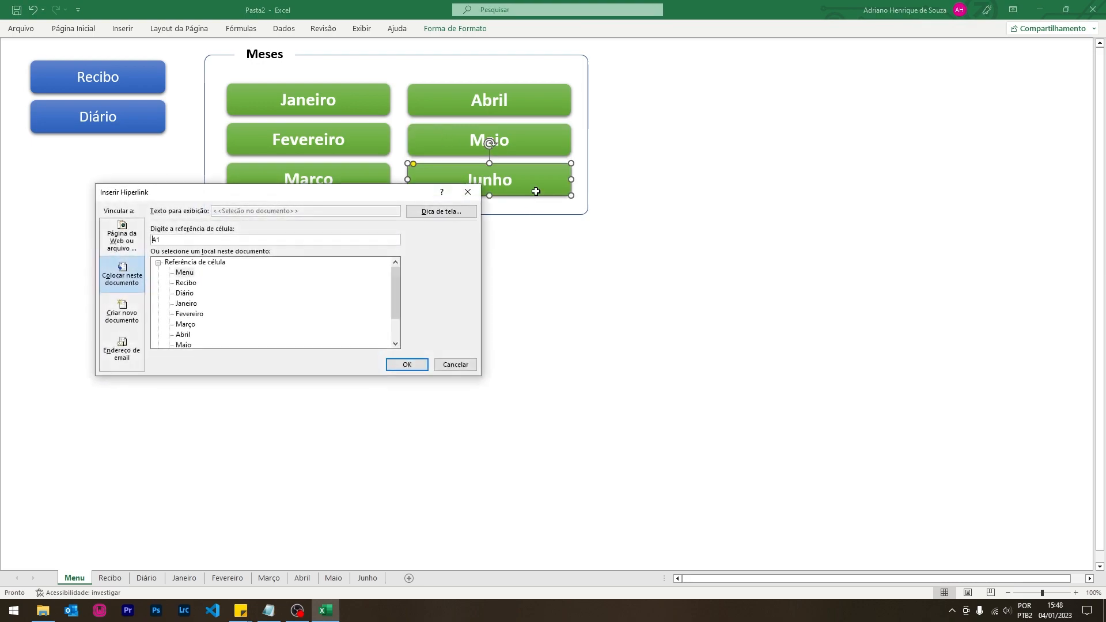
{"action": "scroll", "coordinate": [208, 334], "scroll_direction": "down", "scroll_amount": 2}
{"action": "left_click", "coordinate": [185, 324]}
{"action": "left_click", "coordinate": [405, 364]}
{"action": "left_click", "coordinate": [156, 77]}
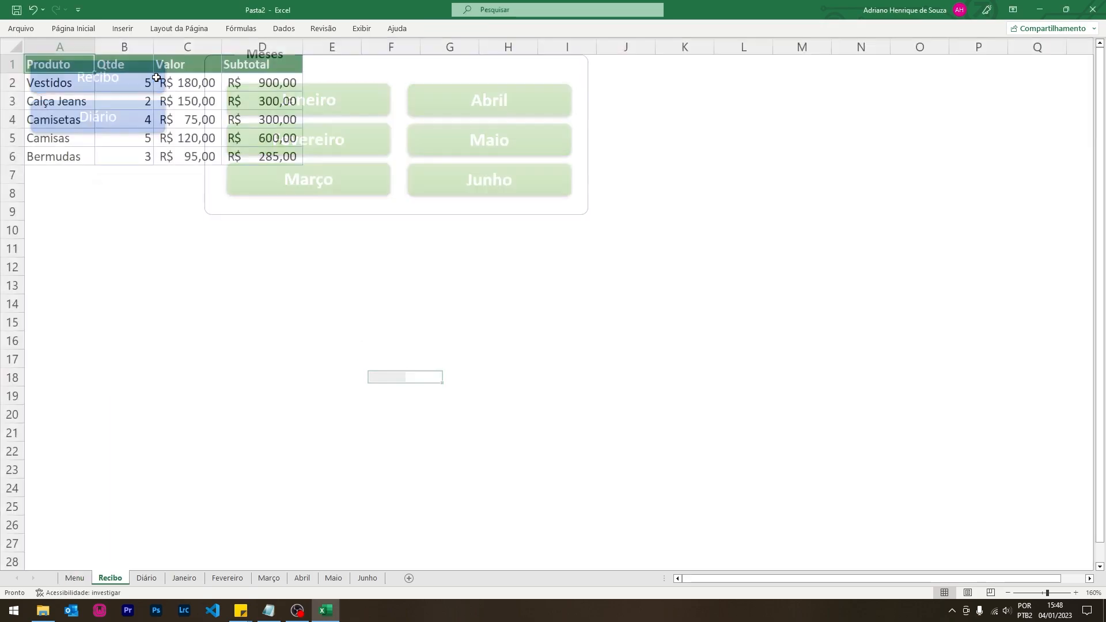
- Draw a rounded rectangle over cells F1 to G2 on the Recibo sheet
{"action": "left_click", "coordinate": [410, 155]}
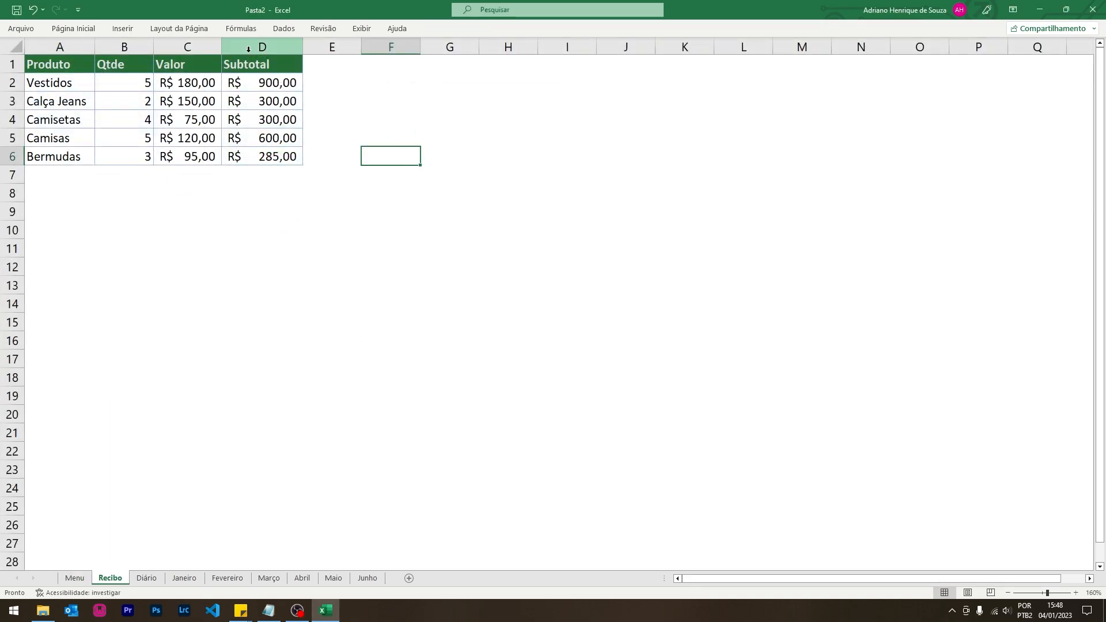
{"action": "left_click", "coordinate": [122, 29]}
{"action": "left_click", "coordinate": [141, 63]}
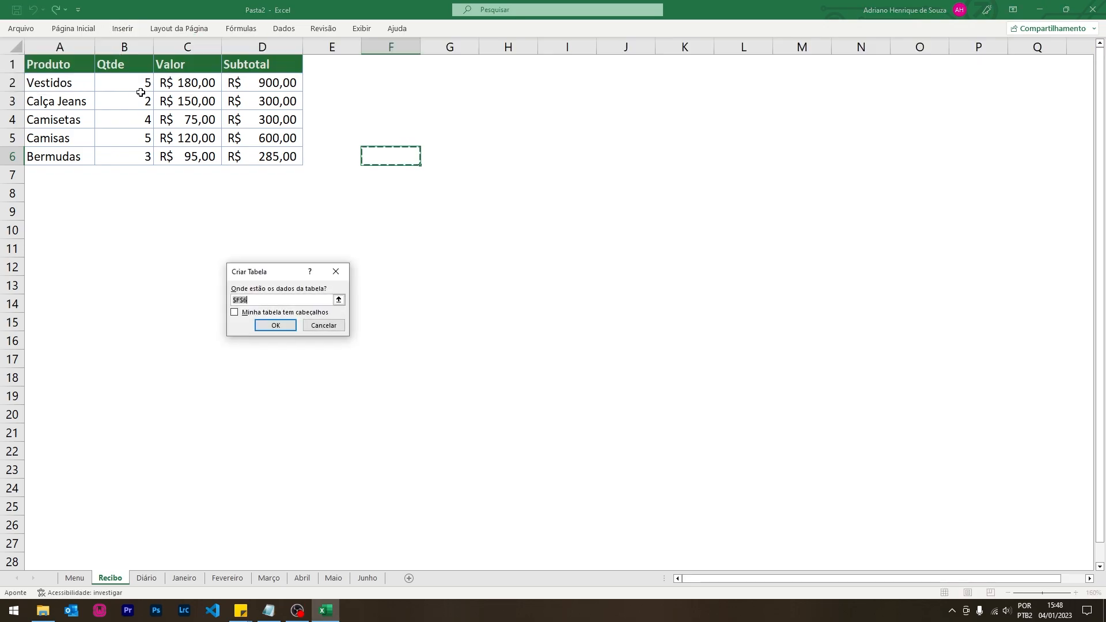
{"action": "left_click", "coordinate": [335, 271]}
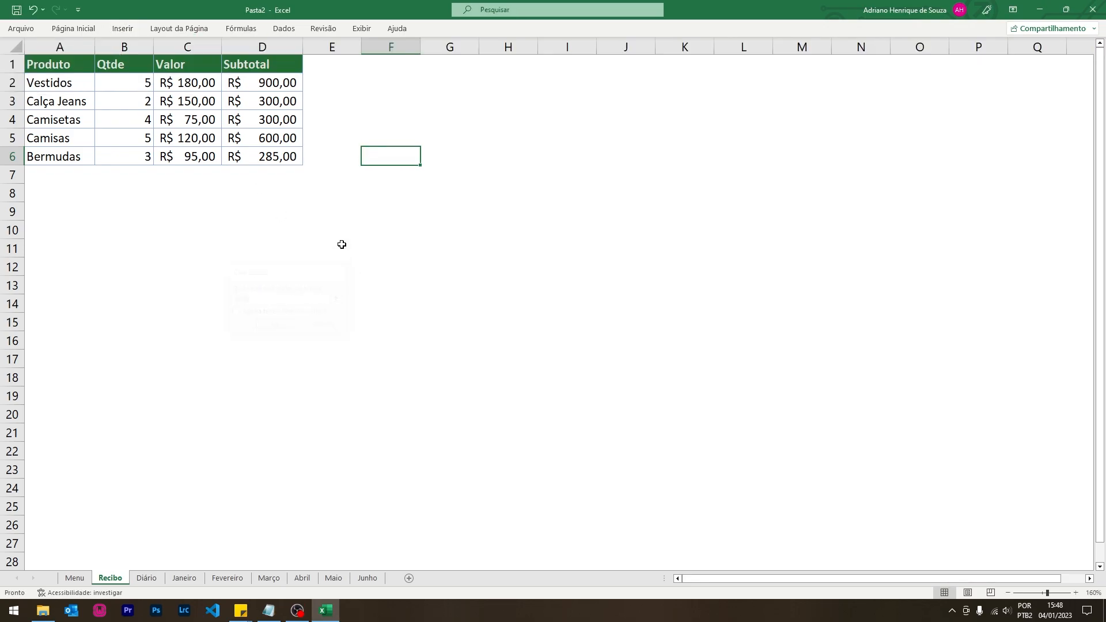
{"action": "left_click", "coordinate": [122, 28]}
{"action": "left_click", "coordinate": [175, 58]}
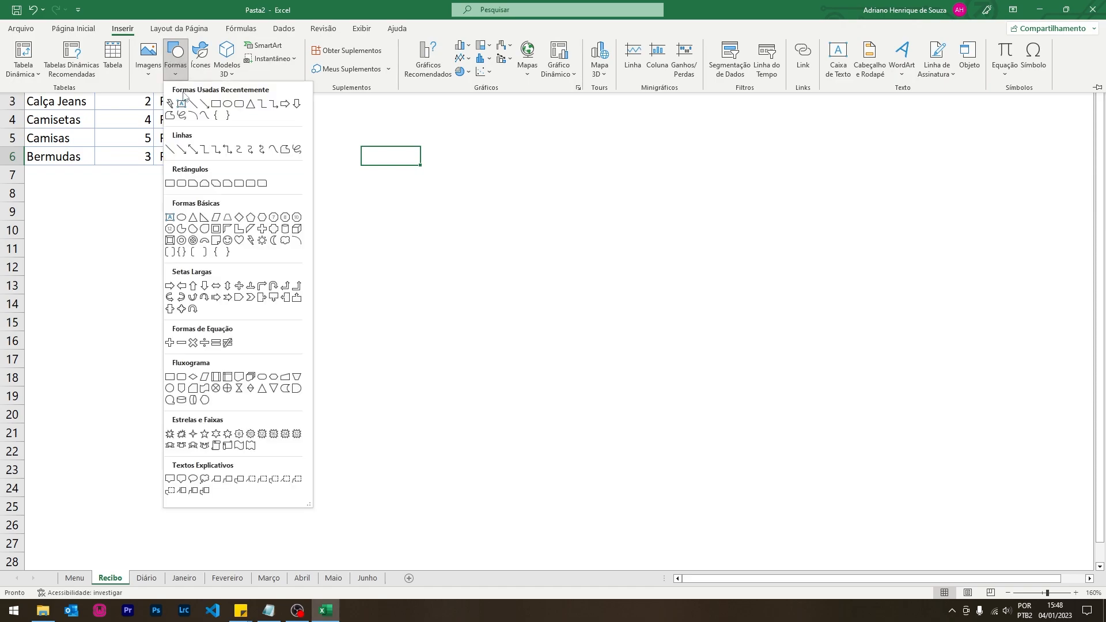
{"action": "left_click", "coordinate": [230, 105]}
{"action": "left_click_drag", "start_coordinate": [361, 63], "coordinate": [466, 90]}
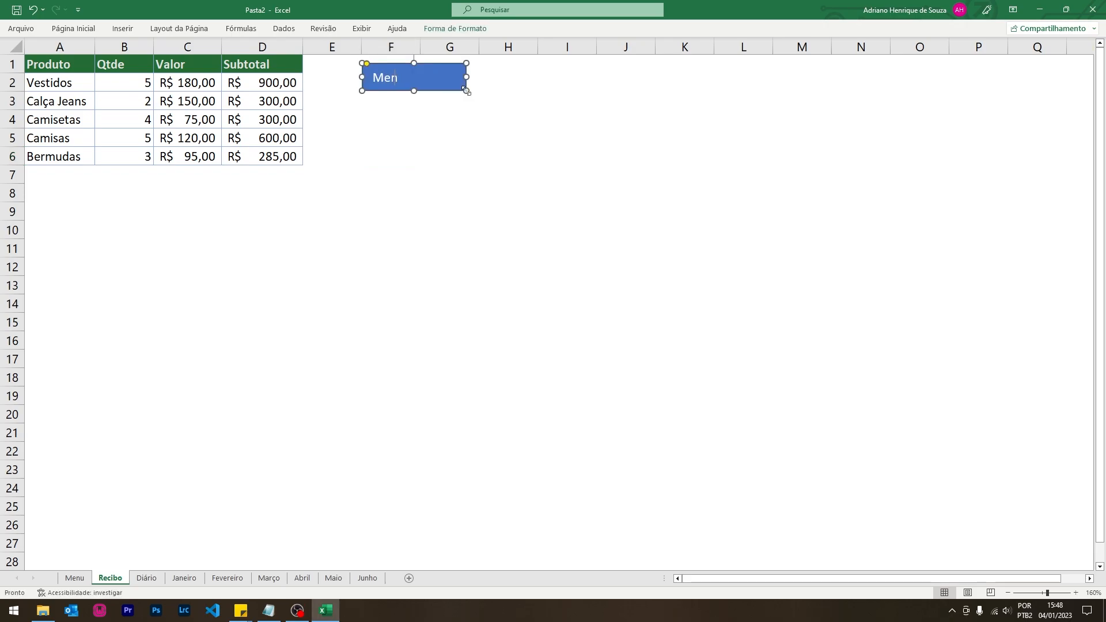
- Give the Menu button the black theme style and centre its text
{"action": "left_click", "coordinate": [455, 28]}
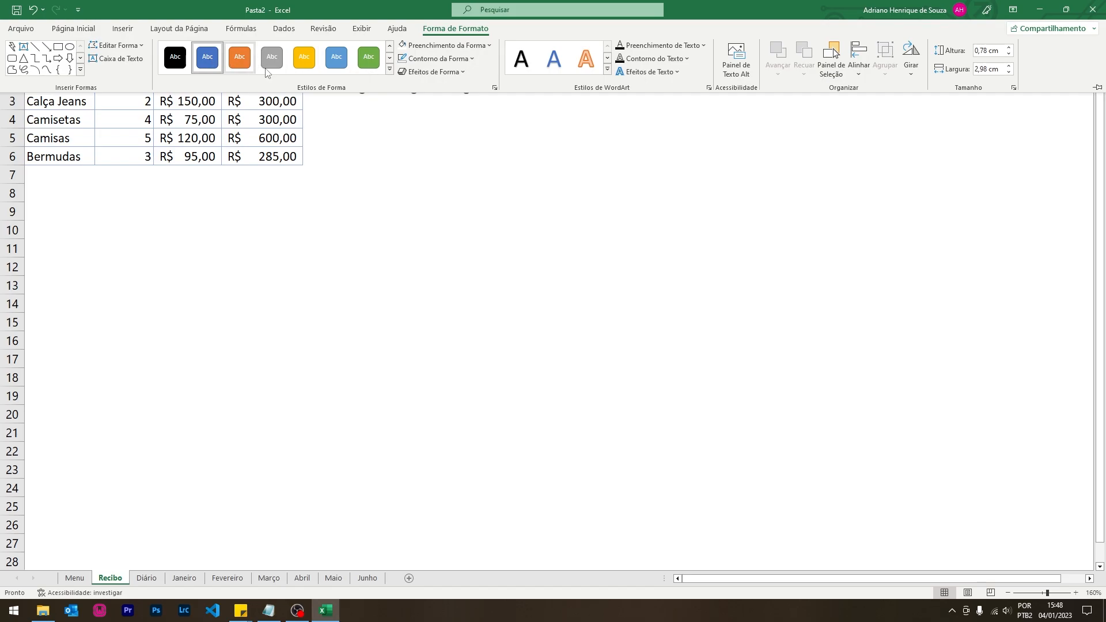
{"action": "left_click", "coordinate": [389, 69]}
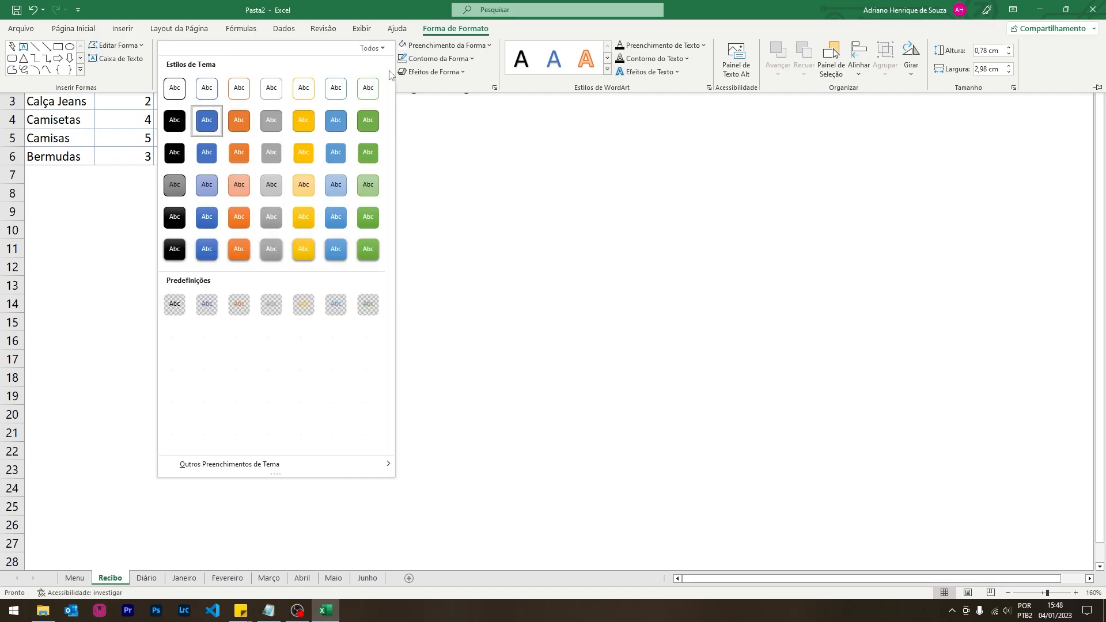
{"action": "left_click", "coordinate": [174, 249]}
{"action": "left_click", "coordinate": [448, 84]}
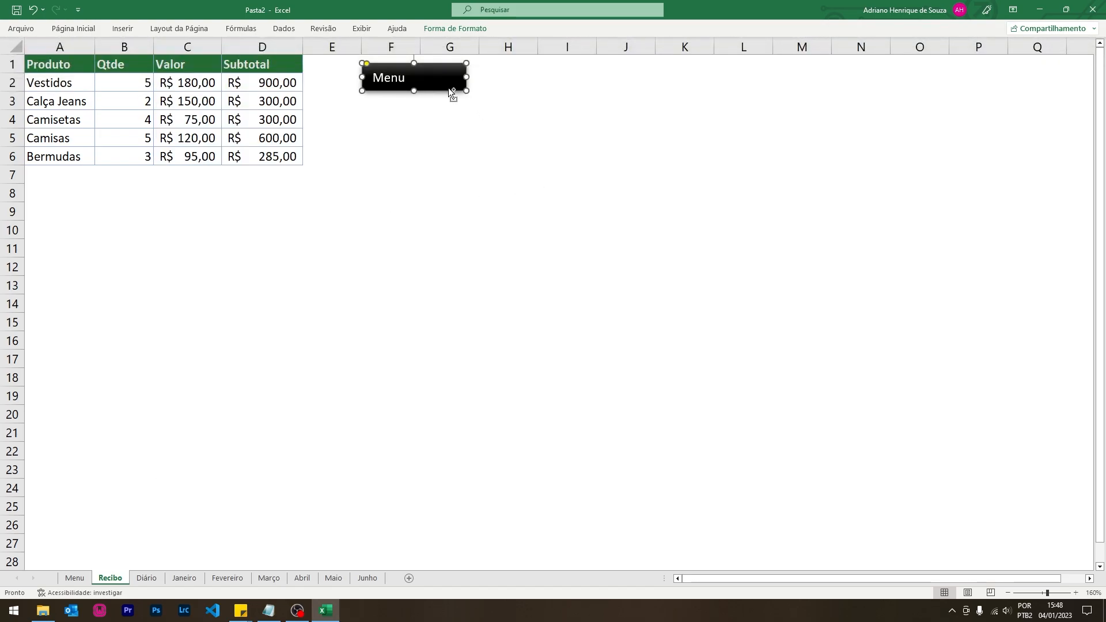
{"action": "key", "text": "ctrl+e"}
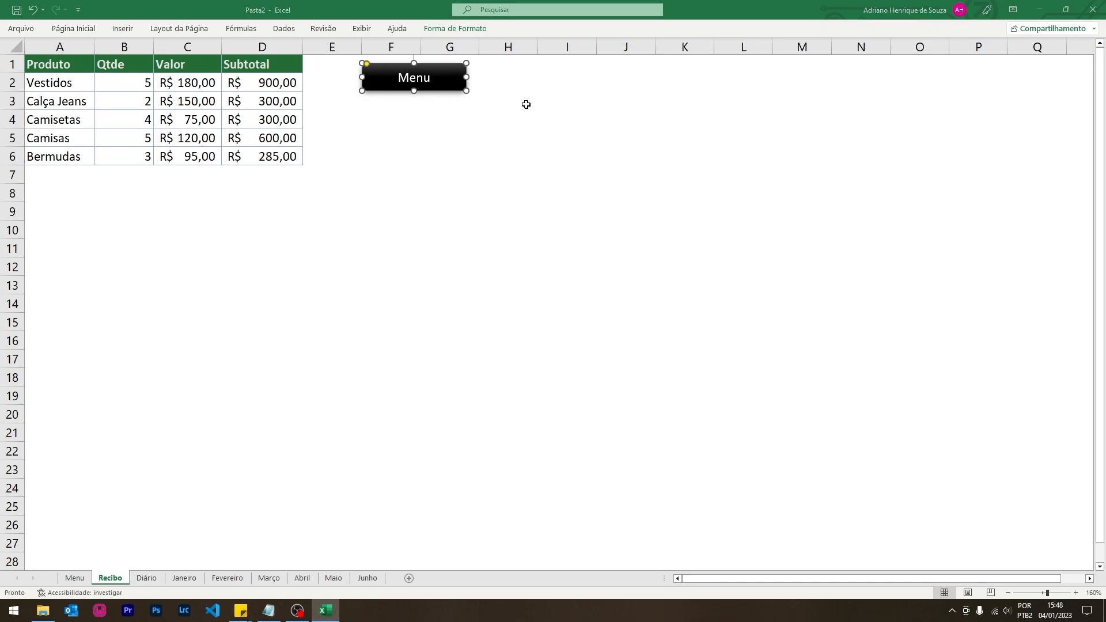
{"action": "key", "text": "ctrl+k"}
- Link the Menu button to the Menu sheet and test switching between Menu and Recibo
{"action": "left_click", "coordinate": [185, 273]}
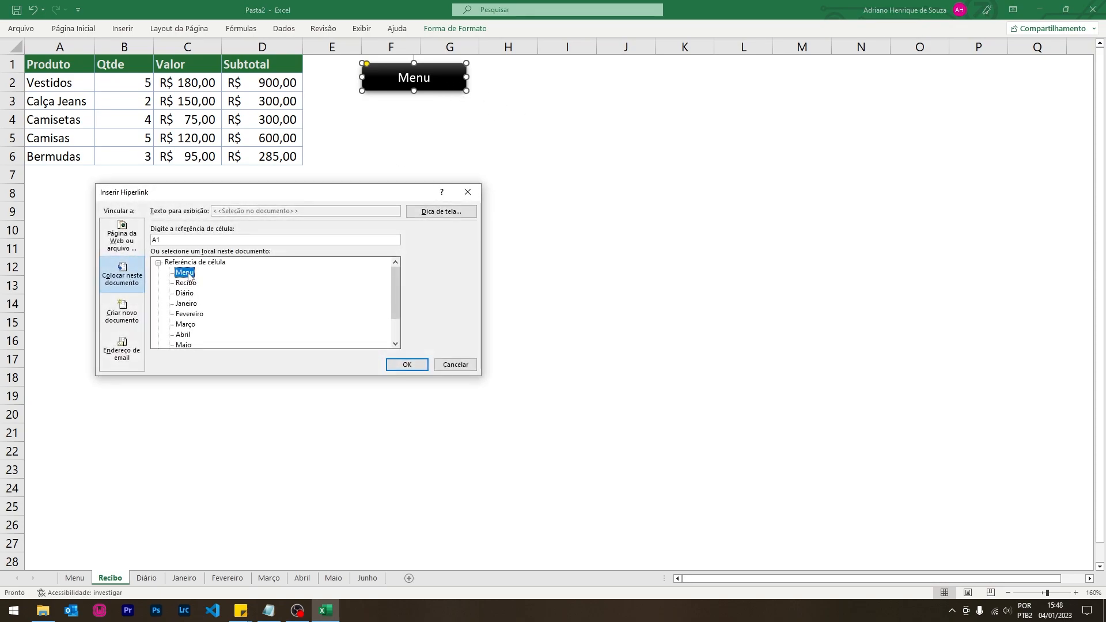
{"action": "left_click", "coordinate": [406, 364]}
{"action": "left_click", "coordinate": [494, 171]}
{"action": "left_click", "coordinate": [435, 90]}
{"action": "left_click", "coordinate": [140, 92]}
{"action": "left_click", "coordinate": [439, 89]}
{"action": "left_click", "coordinate": [129, 87]}
{"action": "left_click", "coordinate": [389, 89]}
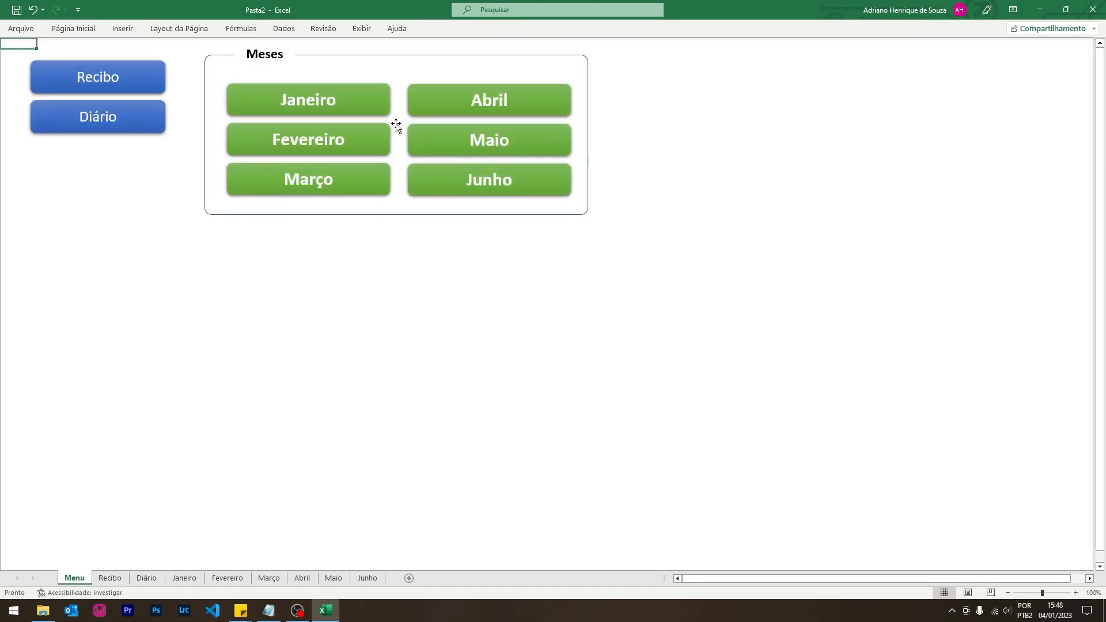
{"action": "left_click", "coordinate": [152, 73]}
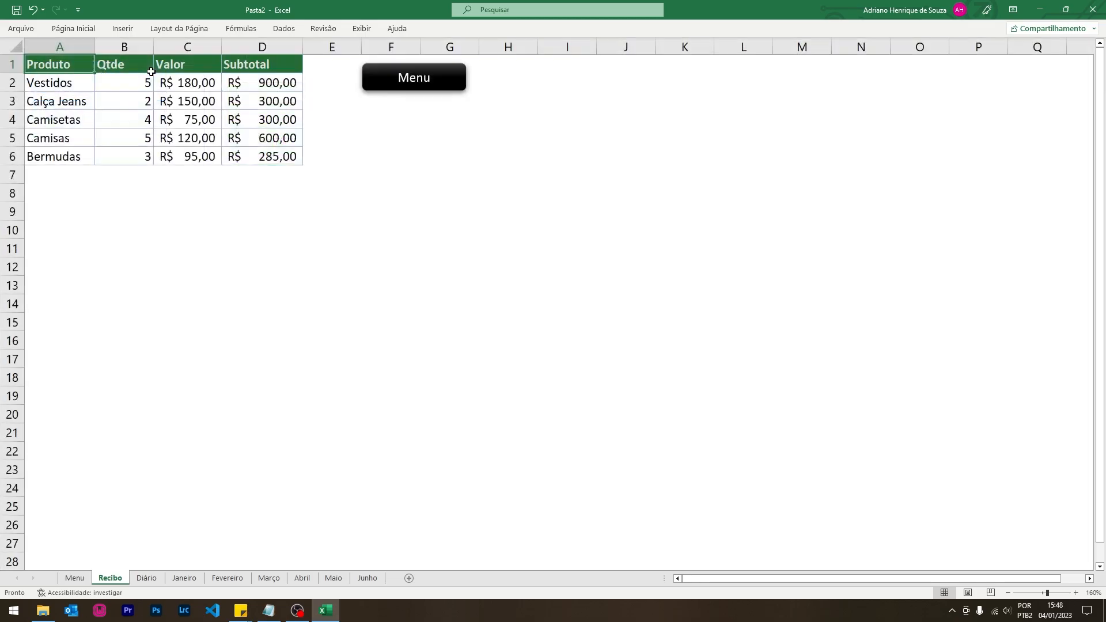
- Copy the Menu button and go to the Diário sheet
{"action": "right_click", "coordinate": [425, 85]}
{"action": "key", "text": "Escape"}
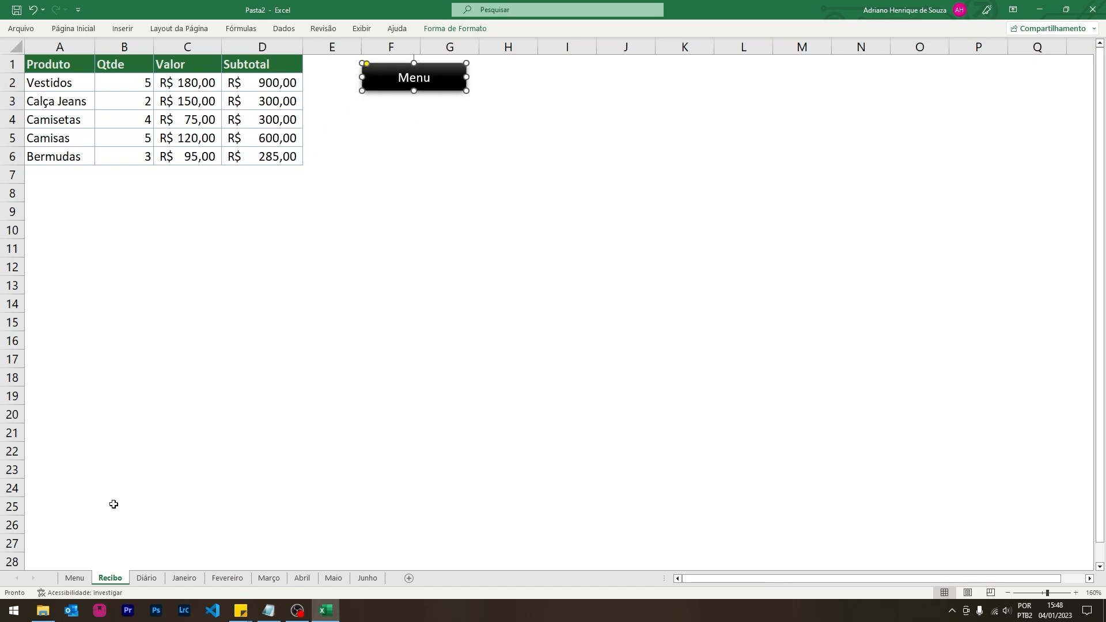
{"action": "left_click", "coordinate": [515, 177]}
{"action": "left_click", "coordinate": [450, 86]}
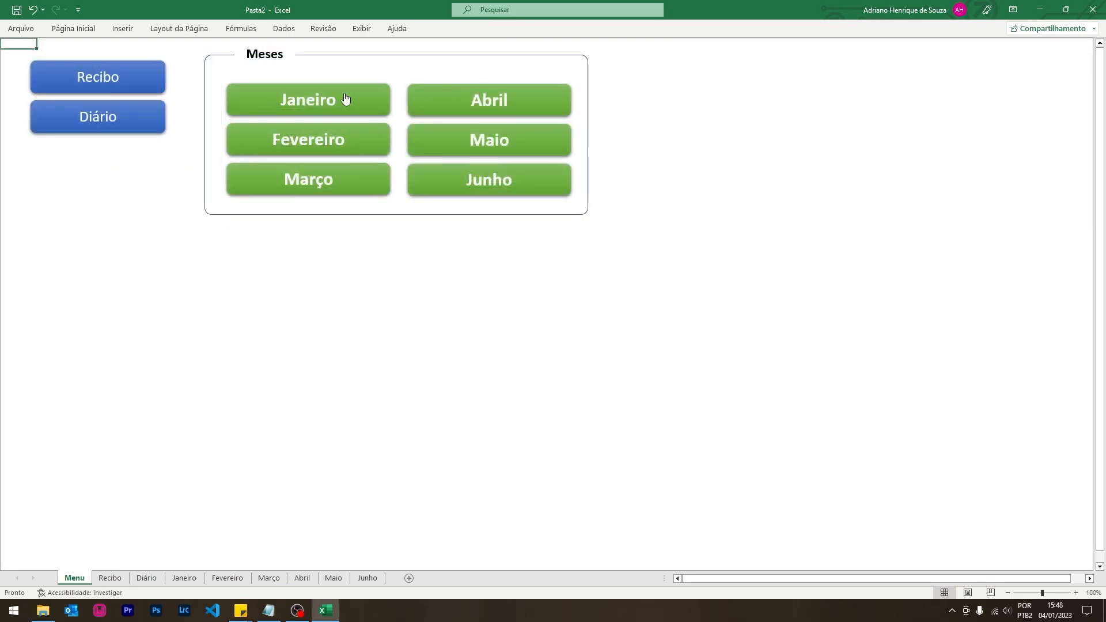
{"action": "left_click", "coordinate": [99, 119]}
- Paste the Menu button at the right of row 1 on Diário, test it, then open Janeiro
{"action": "key", "text": "ctrl+v"}
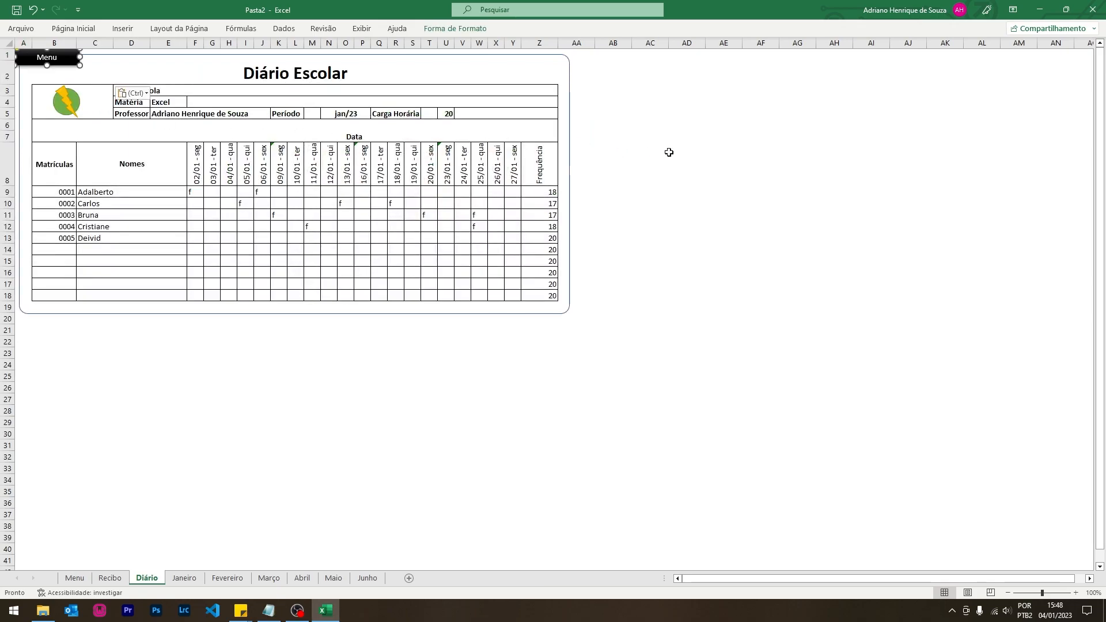
{"action": "left_click_drag", "start_coordinate": [63, 63], "coordinate": [640, 73]}
{"action": "left_click", "coordinate": [639, 121]}
{"action": "left_click", "coordinate": [624, 68]}
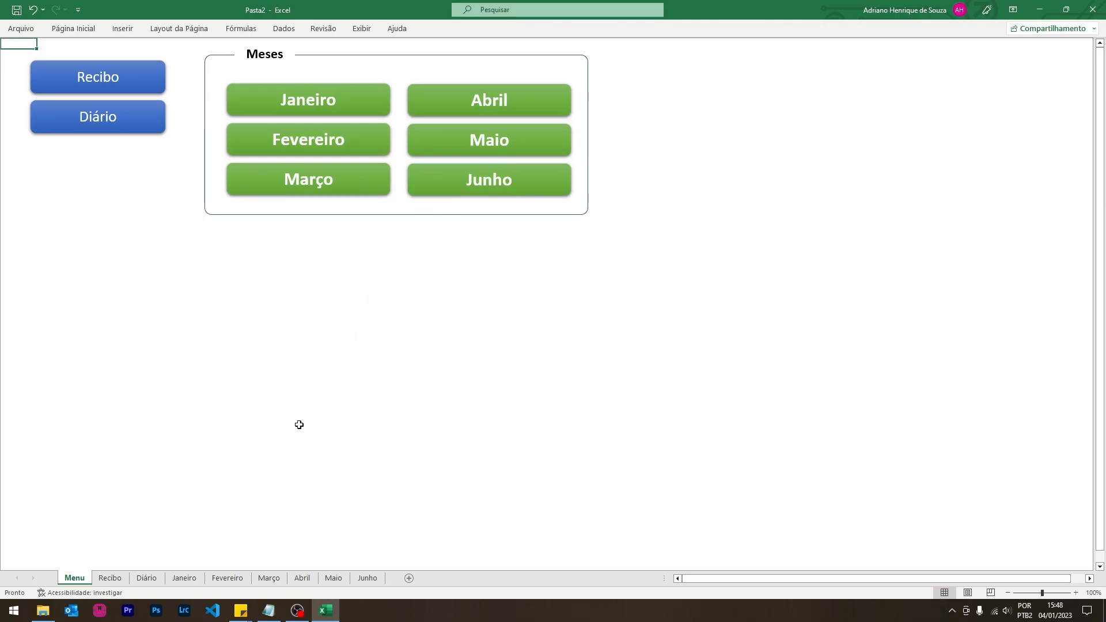
{"action": "left_click", "coordinate": [147, 579]}
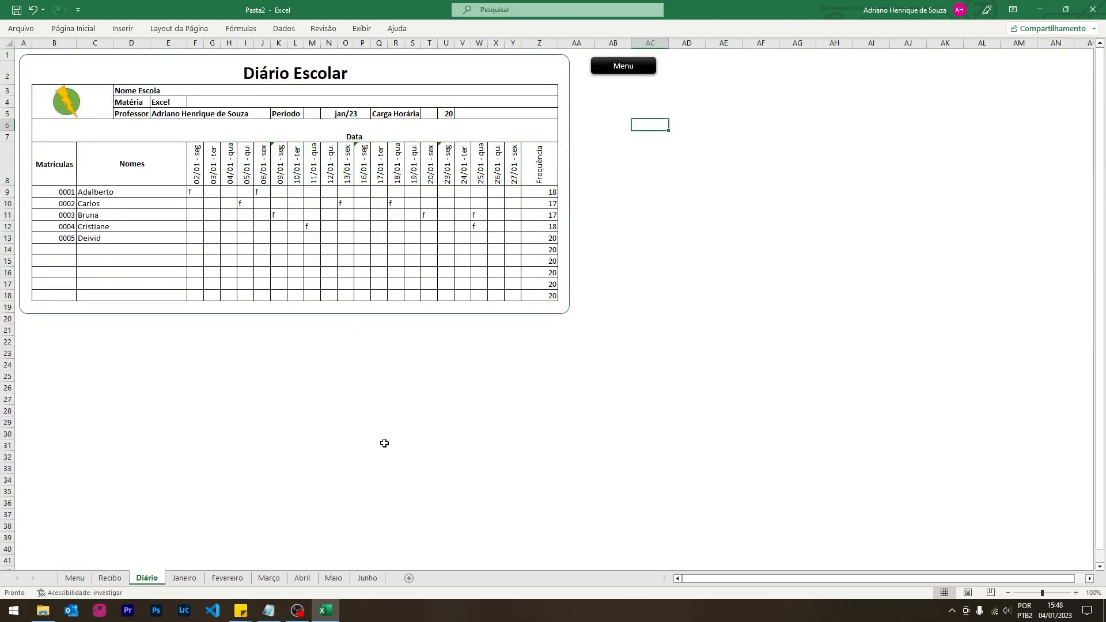
{"action": "left_click", "coordinate": [184, 580]}
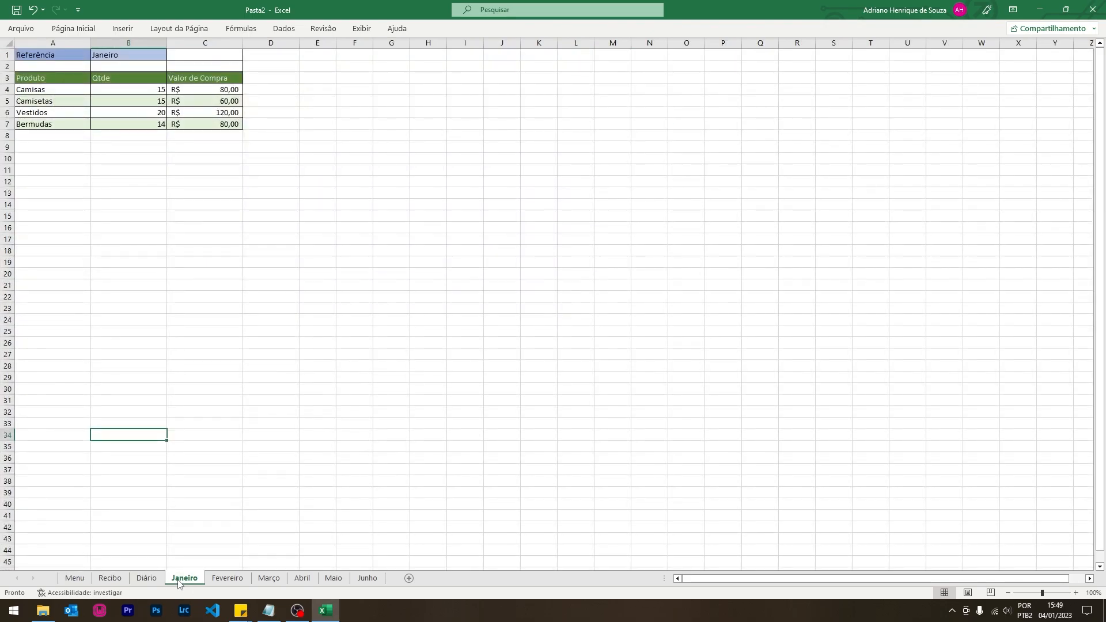
- Group the Janeiro–Junho sheets and try pasting the Menu button, dismissing the paste error
{"action": "left_click", "coordinate": [225, 579], "text": "ctrl"}
{"action": "left_click", "coordinate": [271, 578], "text": "ctrl"}
{"action": "left_click", "coordinate": [302, 579], "text": "ctrl"}
{"action": "left_click", "coordinate": [367, 578], "text": "ctrl"}
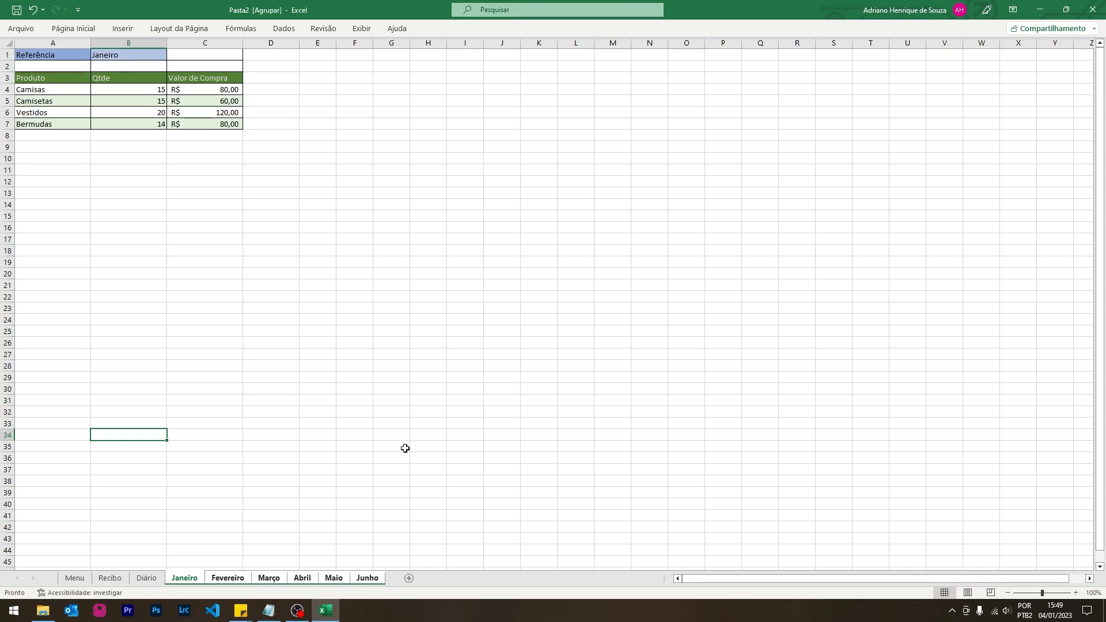
{"action": "key", "text": "ctrl+v"}
{"action": "left_click", "coordinate": [571, 338]}
- Ungroup the sheets and paste the Menu button on Janeiro, moving it beside the table at D1
{"action": "left_click_drag", "start_coordinate": [423, 491], "coordinate": [400, 491]}
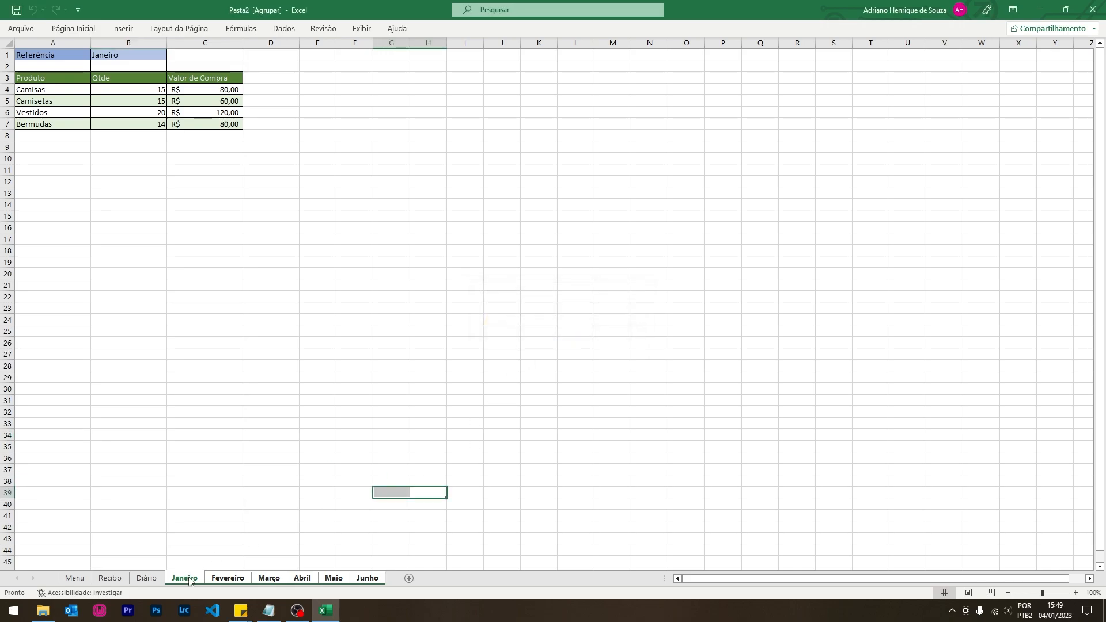
{"action": "left_click", "coordinate": [147, 578]}
{"action": "left_click", "coordinate": [184, 577]}
{"action": "left_click", "coordinate": [285, 478]}
{"action": "key", "text": "ctrl+v"}
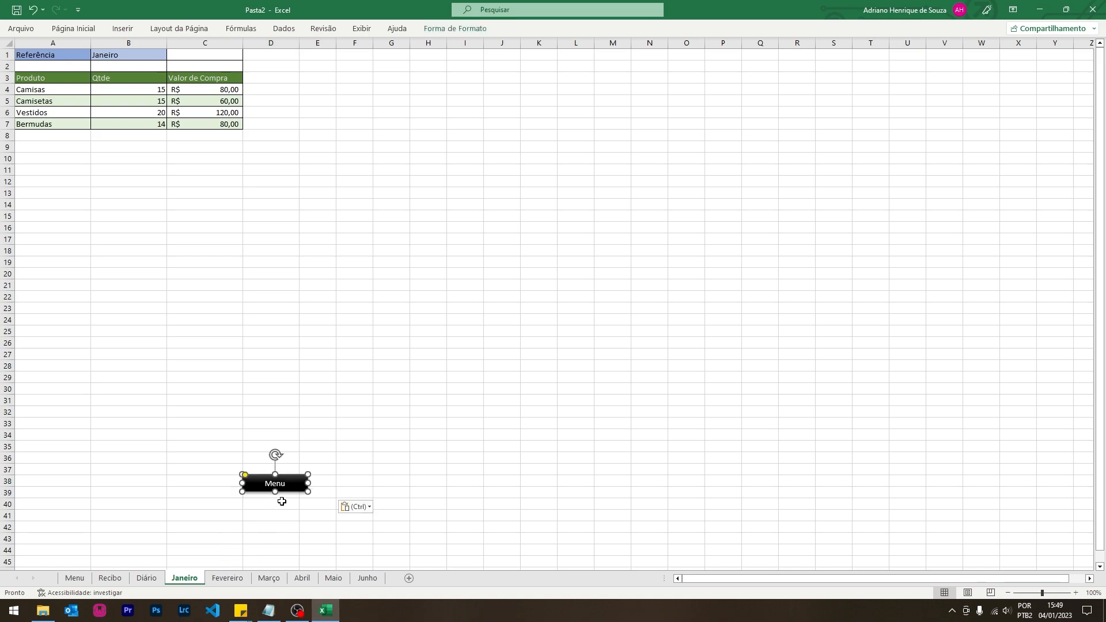
{"action": "left_click_drag", "start_coordinate": [295, 493], "coordinate": [317, 76]}
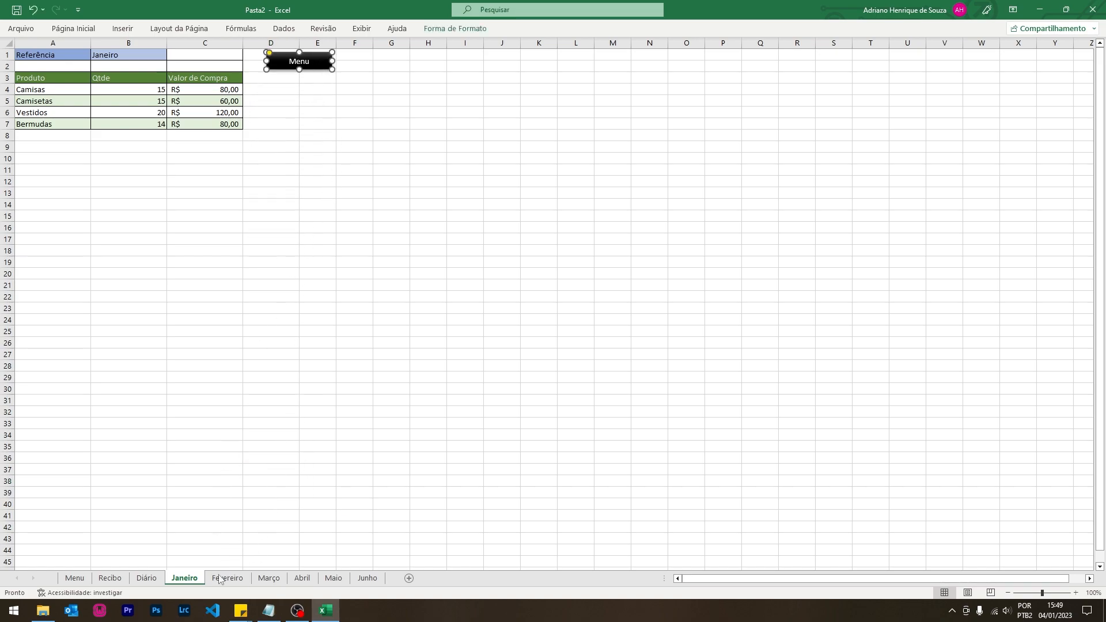
- Paste the Menu button on Fevereiro and position it at D1:E2
{"action": "left_click", "coordinate": [238, 579]}
{"action": "key", "text": "ctrl+v"}
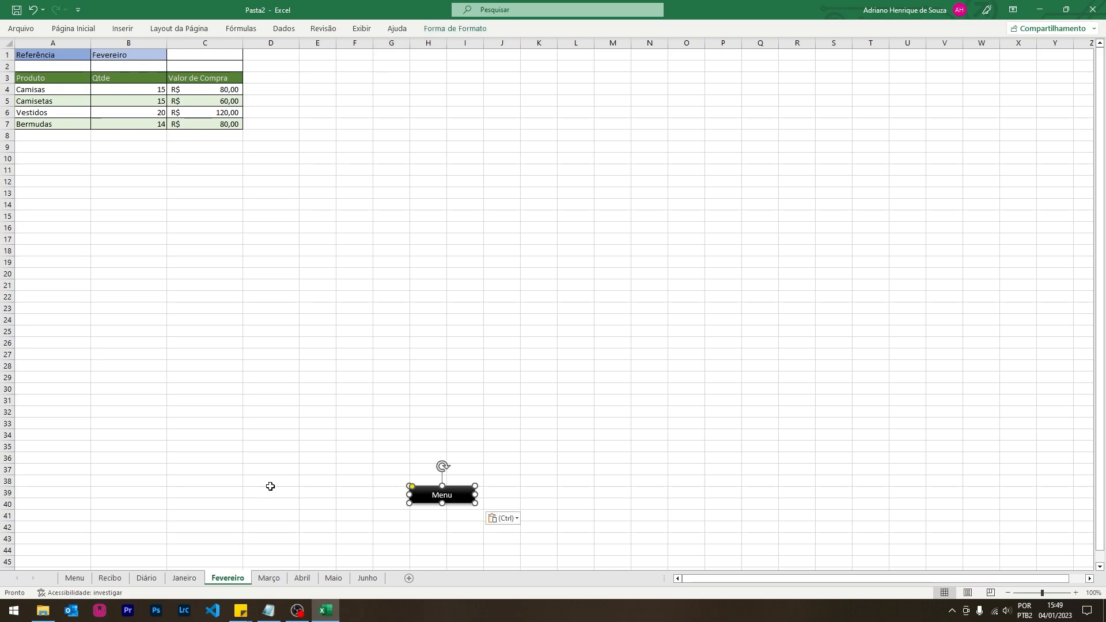
{"action": "left_click_drag", "start_coordinate": [431, 487], "coordinate": [299, 60]}
{"action": "left_click", "coordinate": [322, 189]}
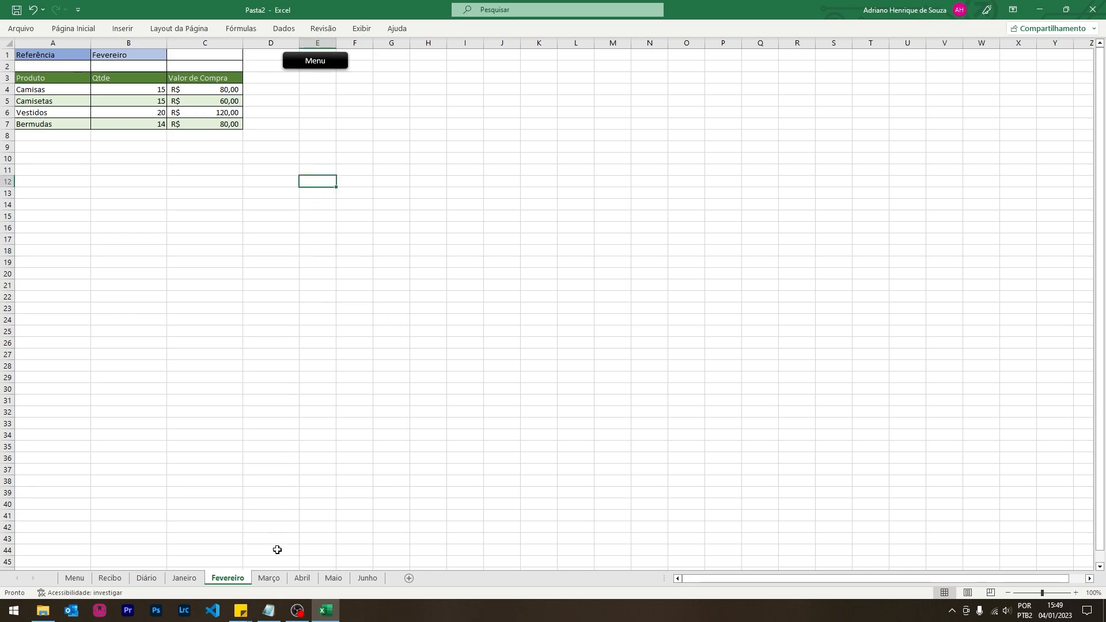
- Paste the Menu button at E1:E2 on Março and at E2 on Abril
{"action": "left_click", "coordinate": [269, 578]}
{"action": "left_click_drag", "start_coordinate": [306, 67], "coordinate": [309, 54]}
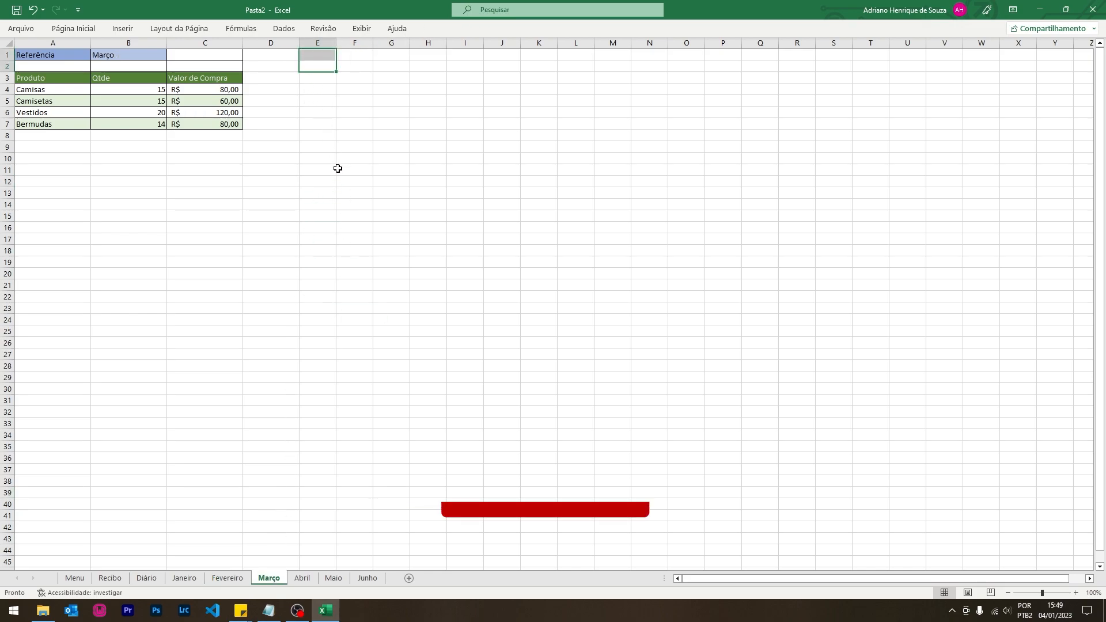
{"action": "key", "text": "ctrl+v"}
{"action": "key", "text": "ctrl+Page_Down"}
{"action": "left_click", "coordinate": [317, 66]}
{"action": "key", "text": "ctrl+v"}
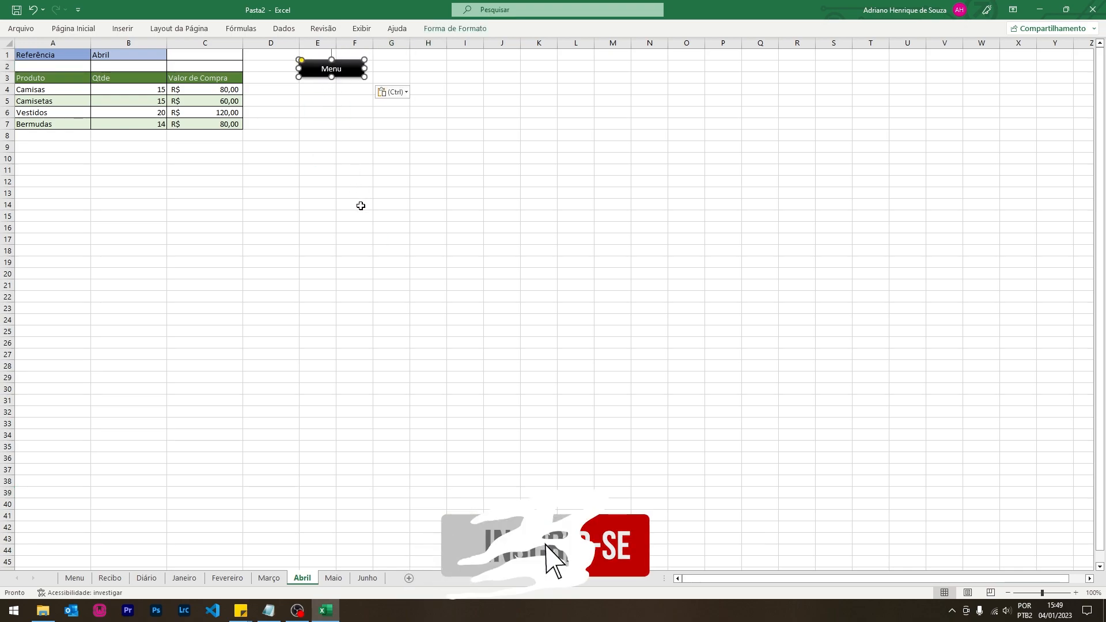
- Paste the Menu button at E1 on Maio and nudge it fully into view
{"action": "left_click", "coordinate": [334, 578]}
{"action": "left_click", "coordinate": [330, 56]}
{"action": "key", "text": "ctrl+v"}
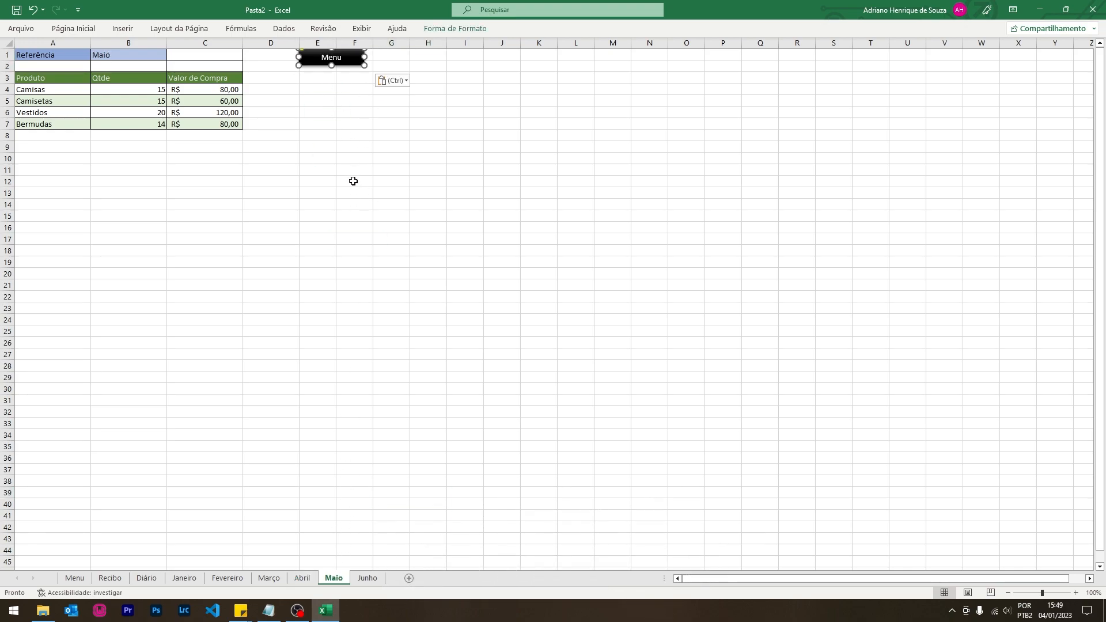
{"action": "left_click_drag", "start_coordinate": [344, 58], "coordinate": [348, 66]}
- Paste the Menu button on Junho, test its link, move it near E1, and return to Menu
{"action": "left_click", "coordinate": [367, 577]}
{"action": "key", "text": "ctrl+v"}
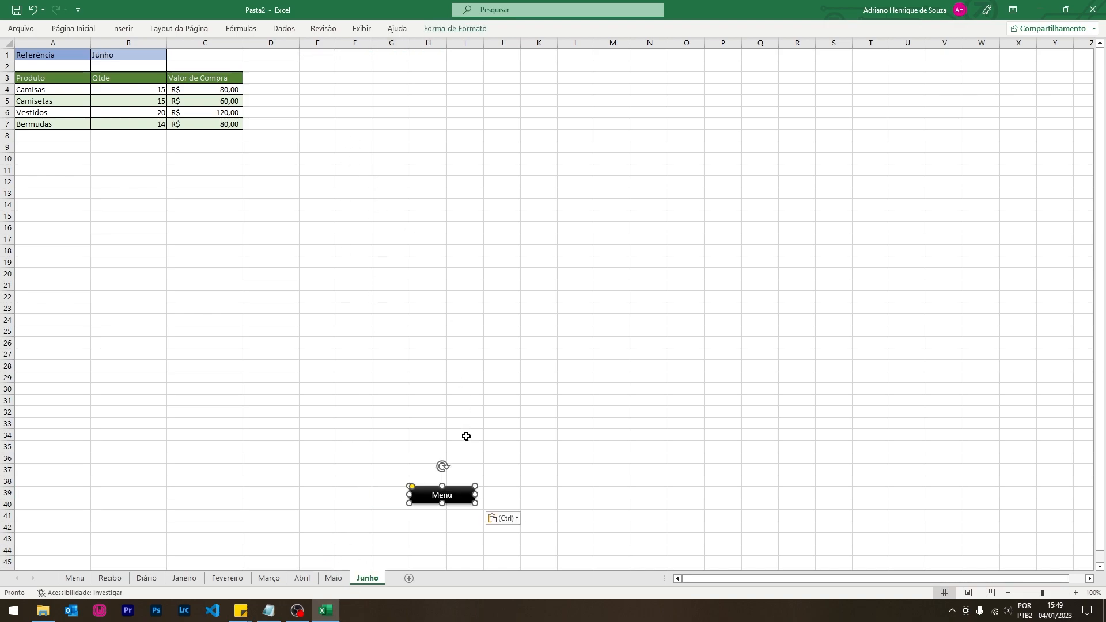
{"action": "left_click", "coordinate": [476, 525]}
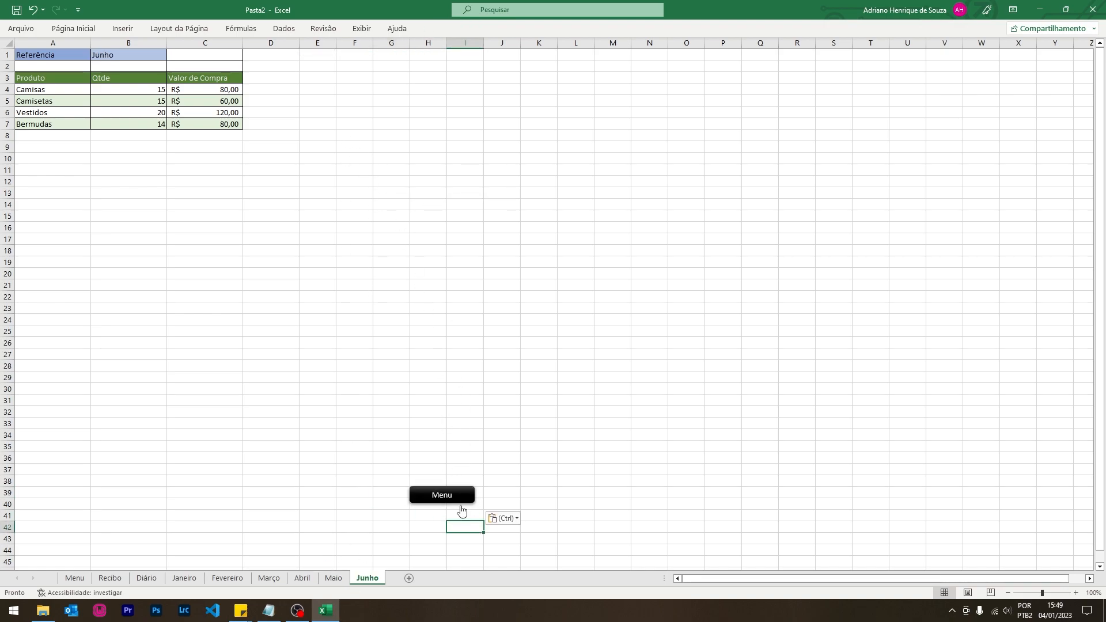
{"action": "left_click", "coordinate": [458, 500]}
{"action": "left_click", "coordinate": [459, 180]}
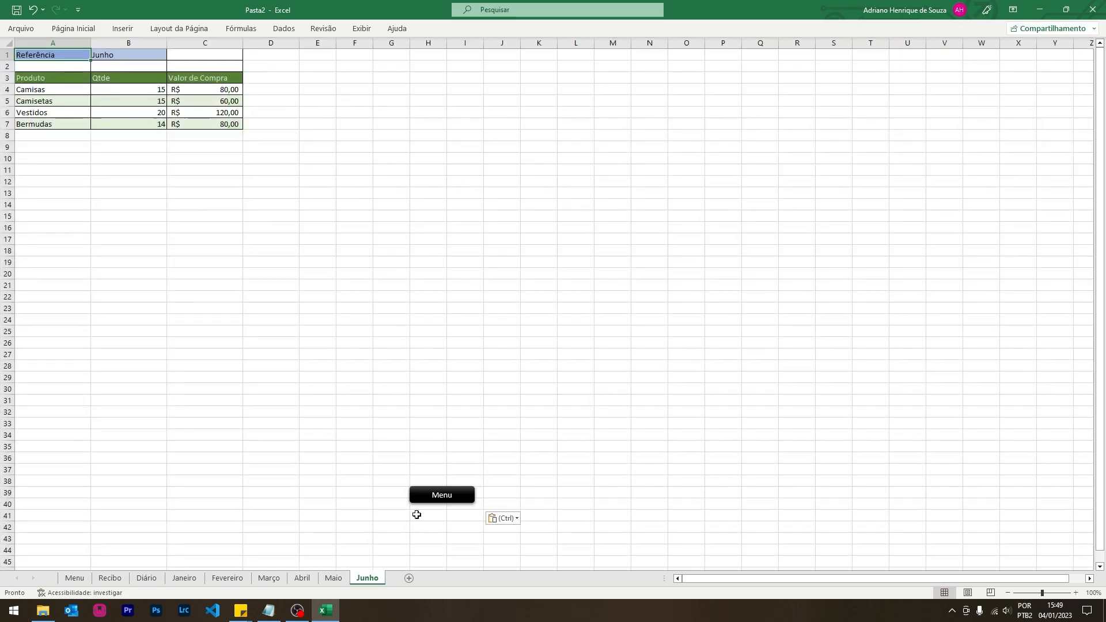
{"action": "right_click", "coordinate": [450, 503]}
{"action": "left_click_drag", "start_coordinate": [430, 501], "coordinate": [330, 67]}
{"action": "left_click", "coordinate": [427, 226]}
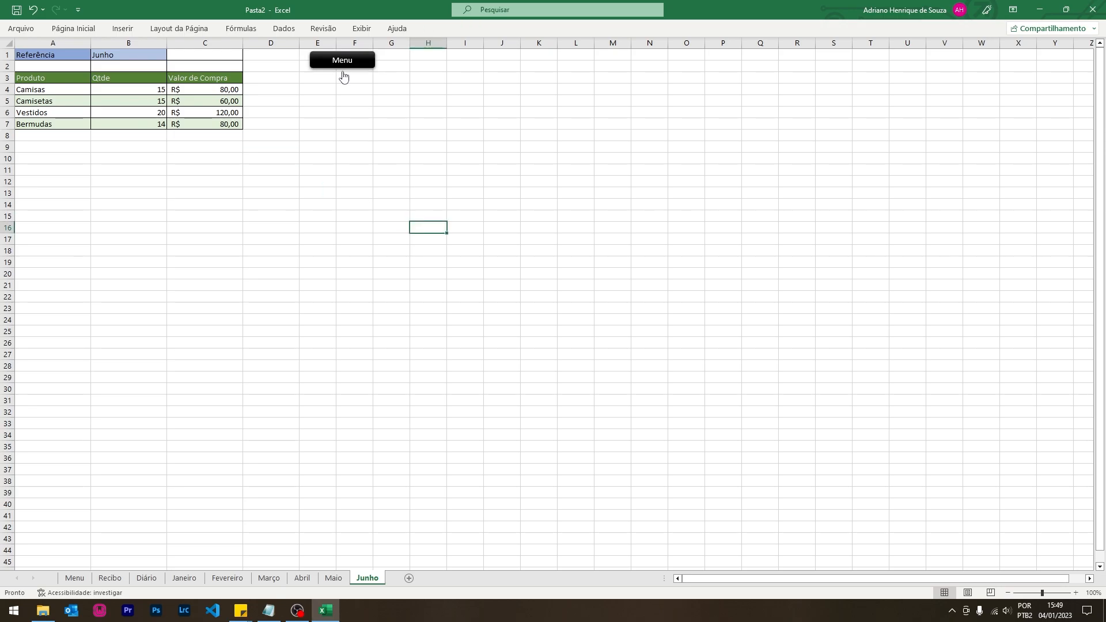
{"action": "left_click", "coordinate": [342, 61]}
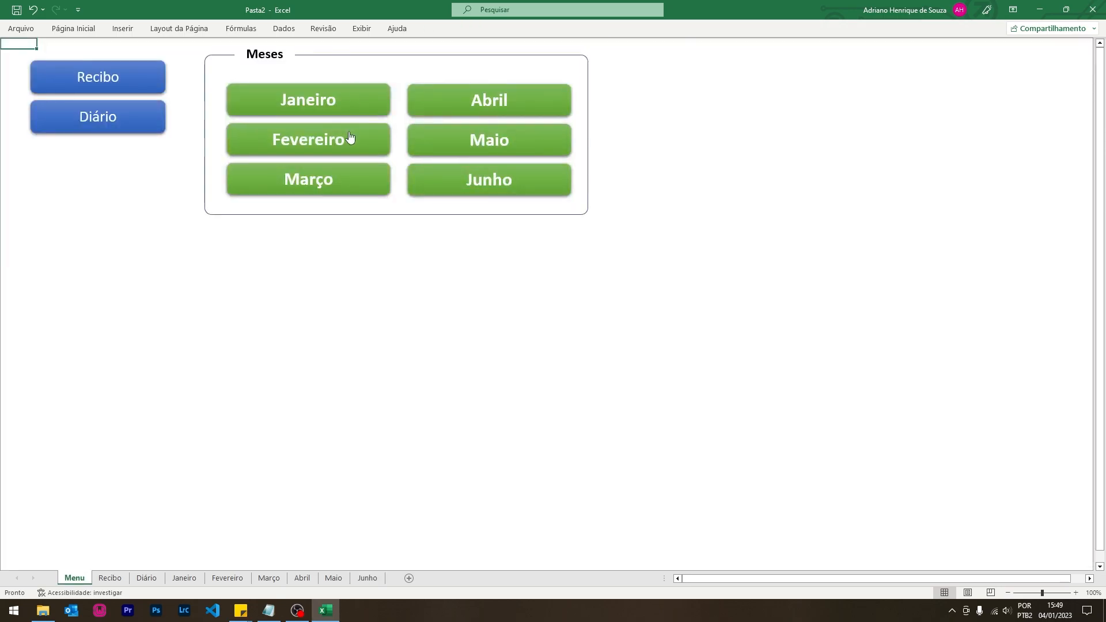
- Check that the Recibo and Janeiro buttons and their Menu return buttons work
{"action": "left_click", "coordinate": [159, 77]}
{"action": "left_click", "coordinate": [391, 84]}
{"action": "left_click", "coordinate": [298, 99]}
{"action": "left_click", "coordinate": [314, 65]}
- Group the Janeiro through Junho sheets and turn off their gridlines
{"action": "left_click", "coordinate": [185, 578]}
{"action": "left_click", "coordinate": [227, 578], "text": "ctrl"}
{"action": "left_click", "coordinate": [269, 578], "text": "ctrl"}
{"action": "left_click", "coordinate": [302, 579], "text": "ctrl"}
{"action": "left_click", "coordinate": [333, 578], "text": "ctrl"}
{"action": "left_click", "coordinate": [367, 578], "text": "ctrl"}
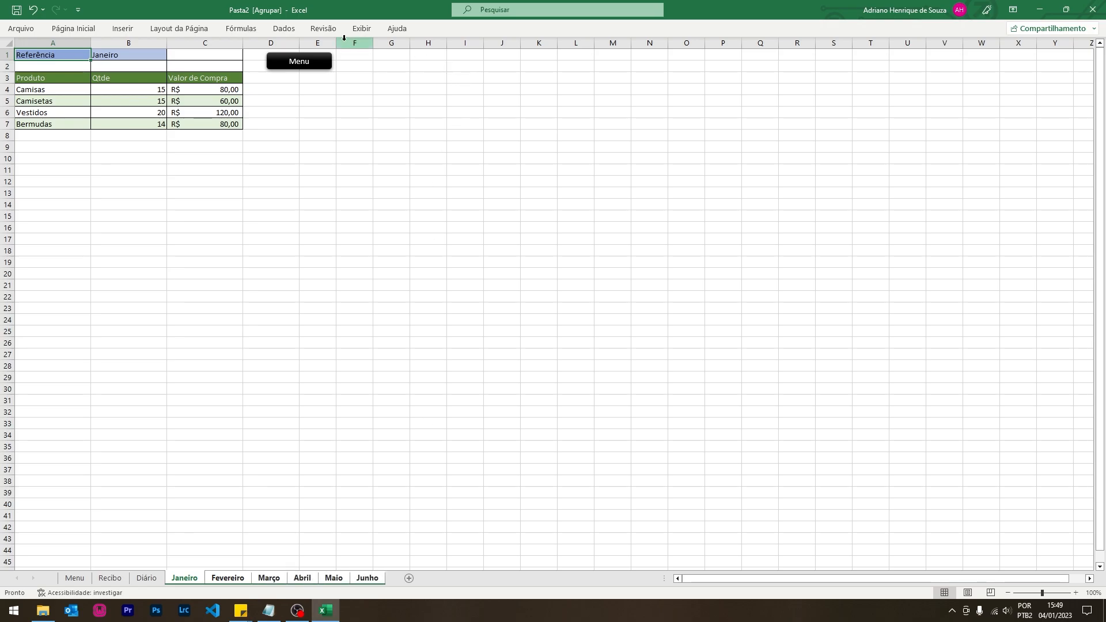
{"action": "left_click", "coordinate": [362, 28]}
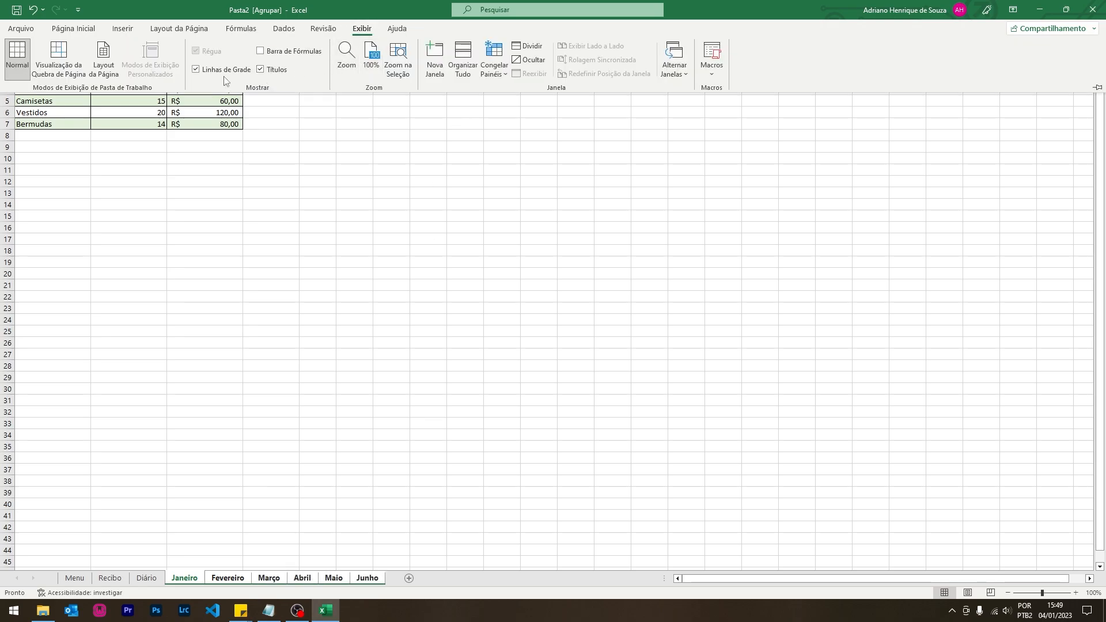
{"action": "left_click", "coordinate": [197, 69]}
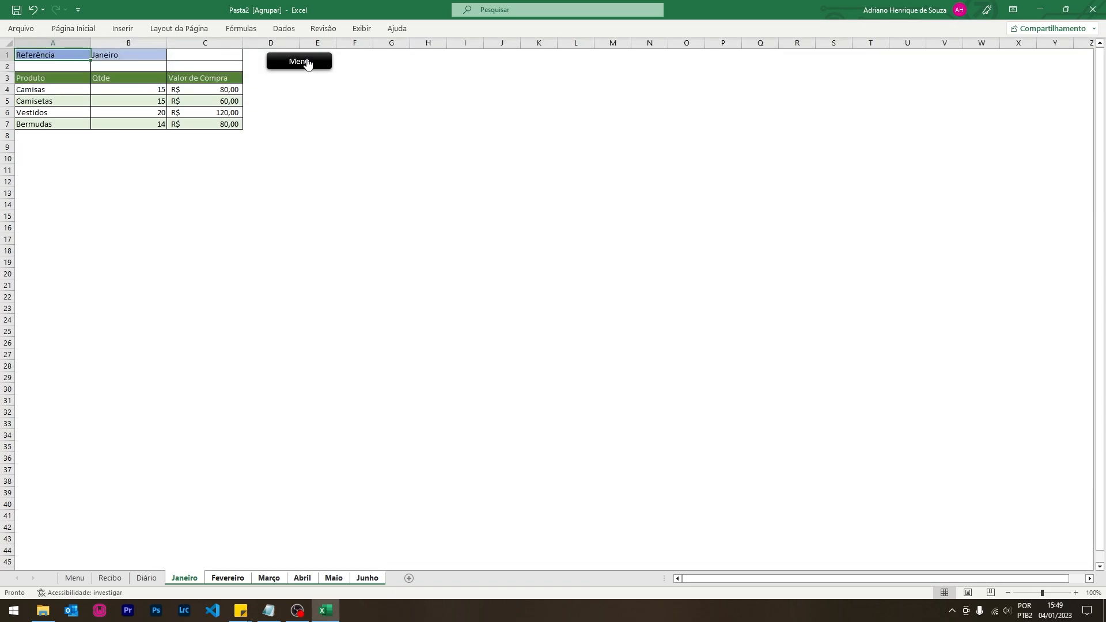
- Go back to Menu and retest the Recibo and Janeiro links and their returns
{"action": "left_click", "coordinate": [307, 63]}
{"action": "left_click", "coordinate": [116, 79]}
{"action": "left_click", "coordinate": [400, 77]}
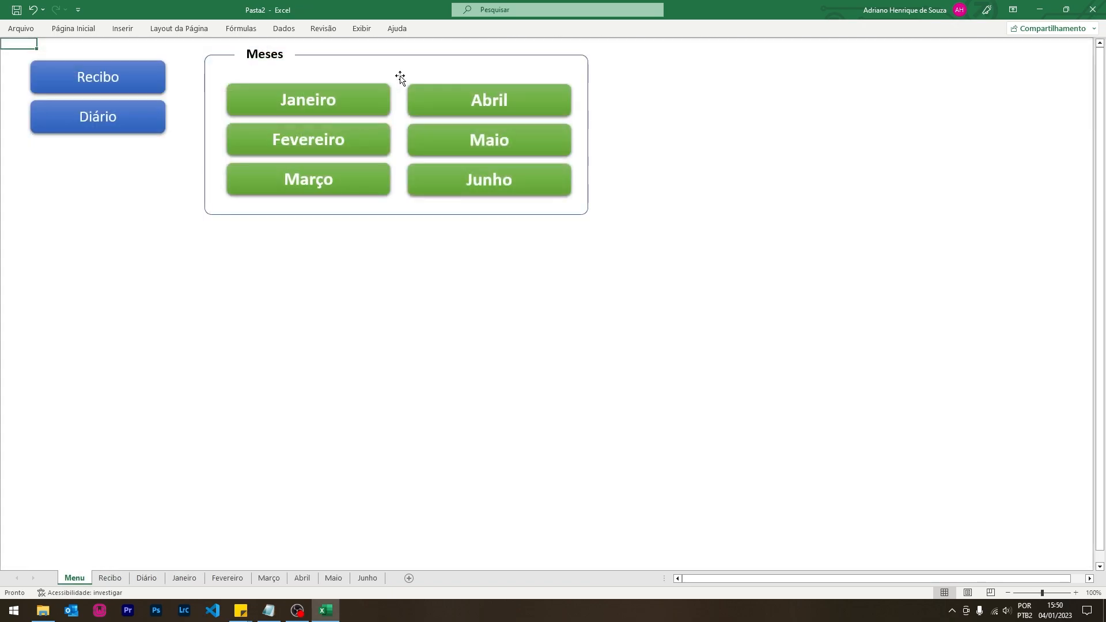
{"action": "left_click", "coordinate": [344, 104]}
{"action": "left_click", "coordinate": [311, 70]}
- Test the Março, Maio and Recibo links, returning to the Menu sheet each time
{"action": "left_click", "coordinate": [322, 169]}
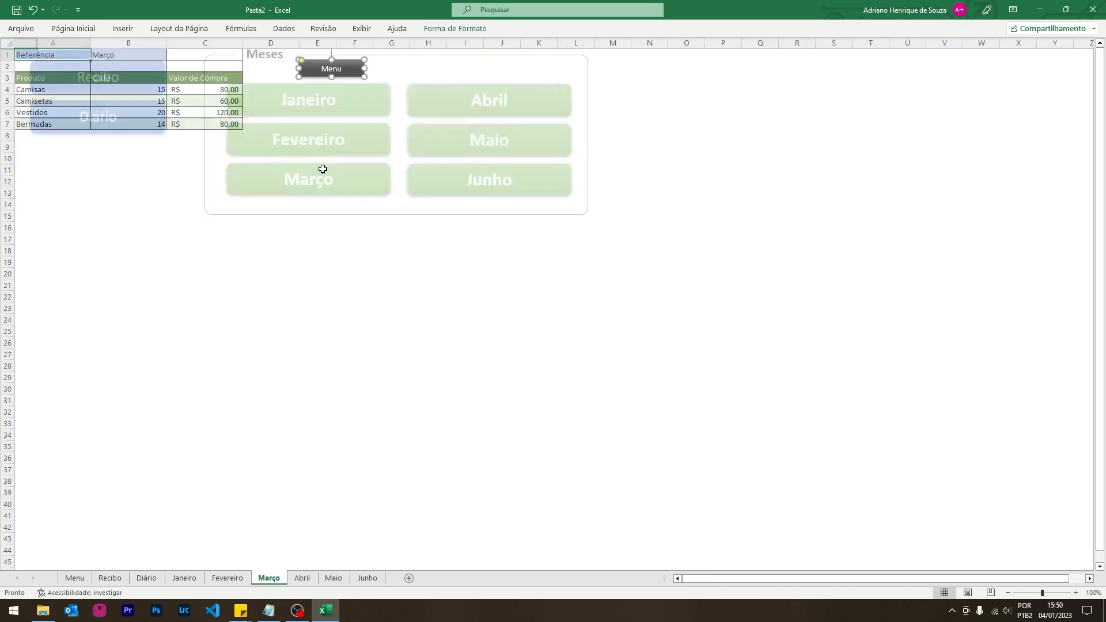
{"action": "left_click", "coordinate": [348, 74]}
{"action": "left_click", "coordinate": [469, 141]}
{"action": "left_click", "coordinate": [372, 195]}
{"action": "left_click", "coordinate": [339, 67]}
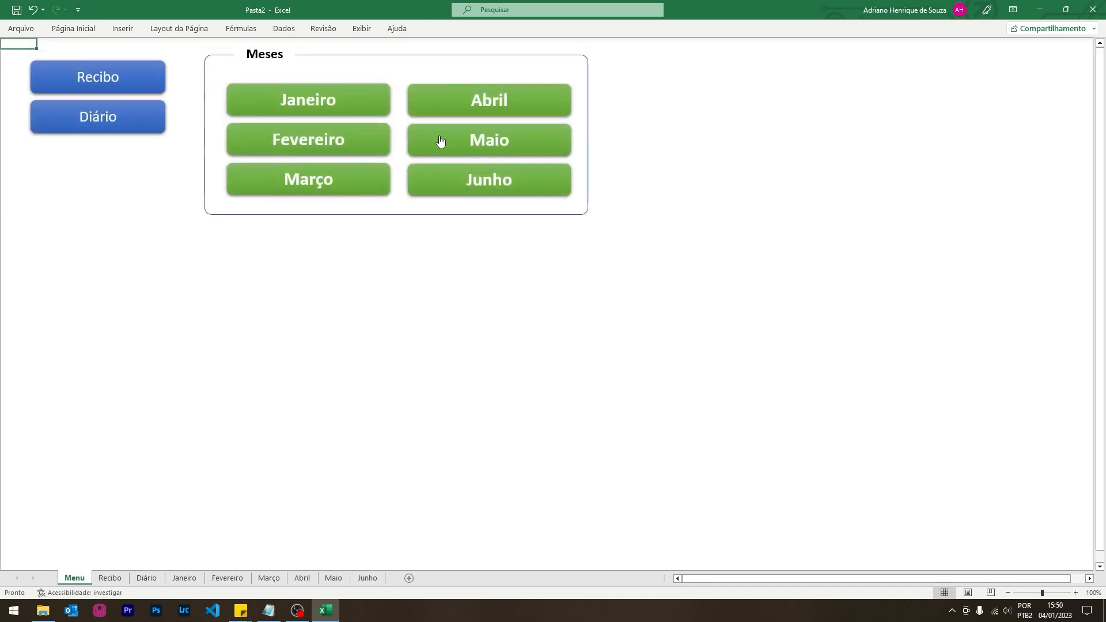
{"action": "left_click", "coordinate": [116, 81]}
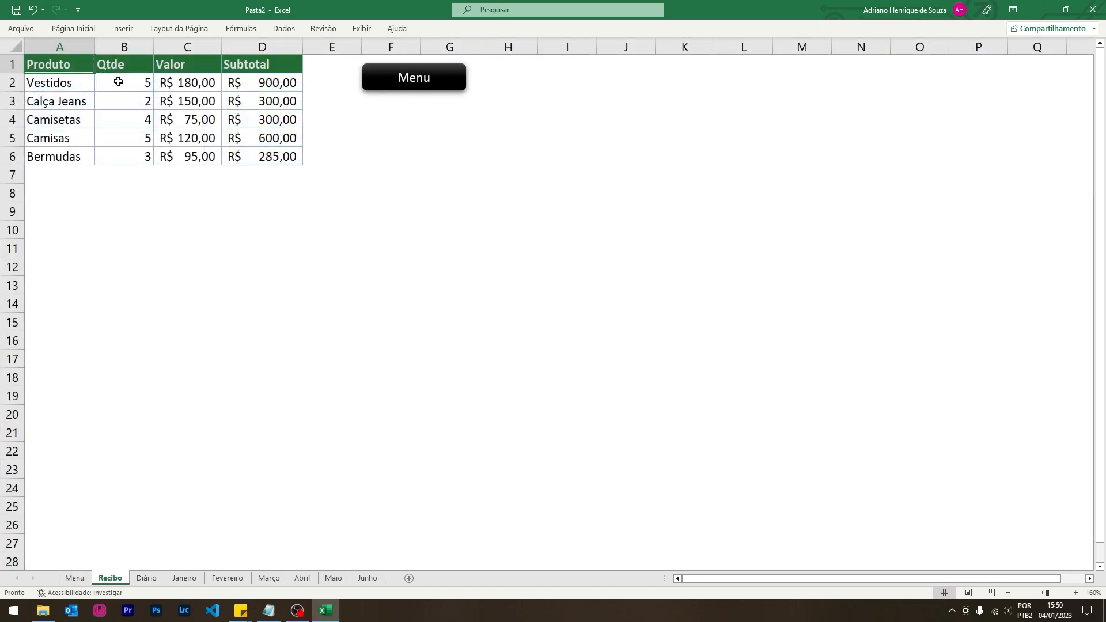
{"action": "left_click", "coordinate": [406, 79]}
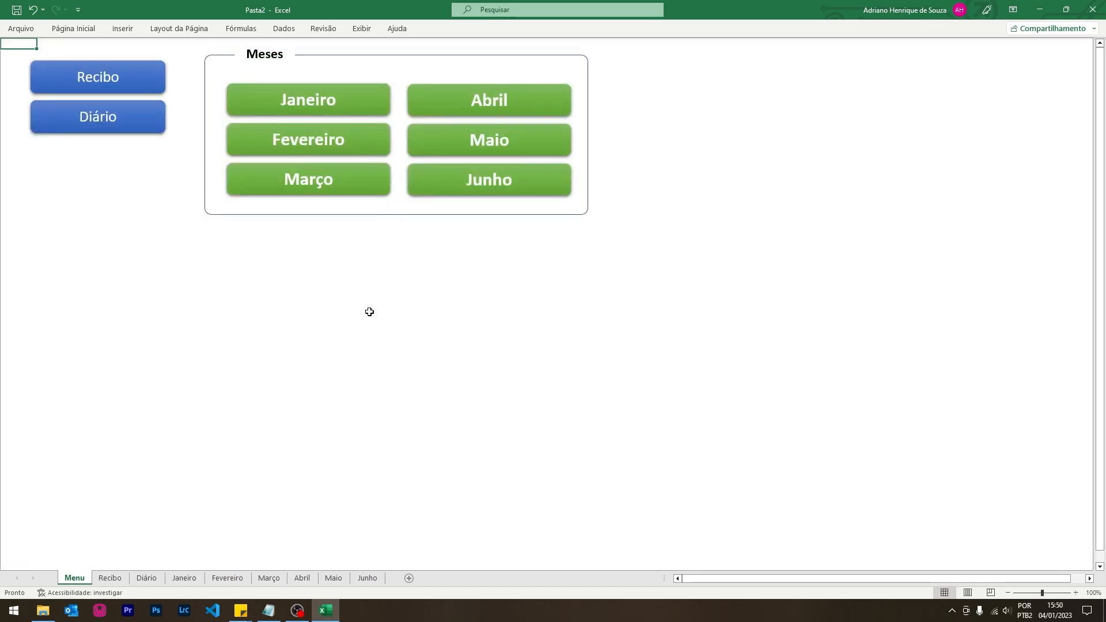